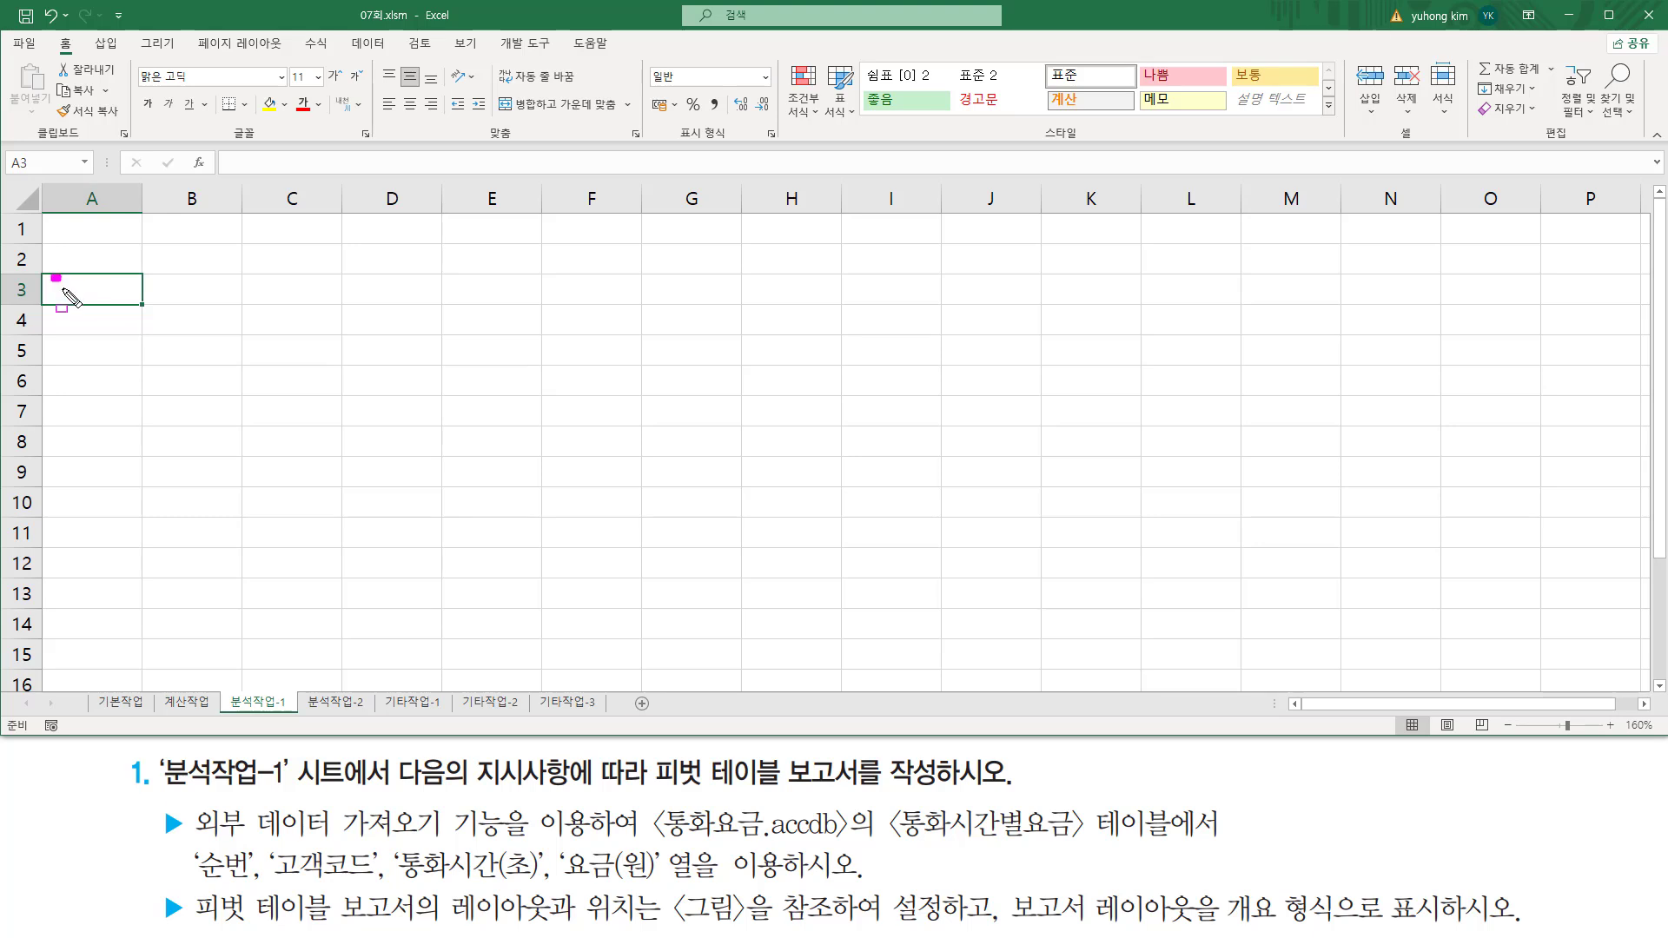
mouse_move(52, 277)
left_mouse_down()
mouse_move(116, 316)
mouse_move(138, 319)
mouse_move(132, 302)
left_mouse_up()
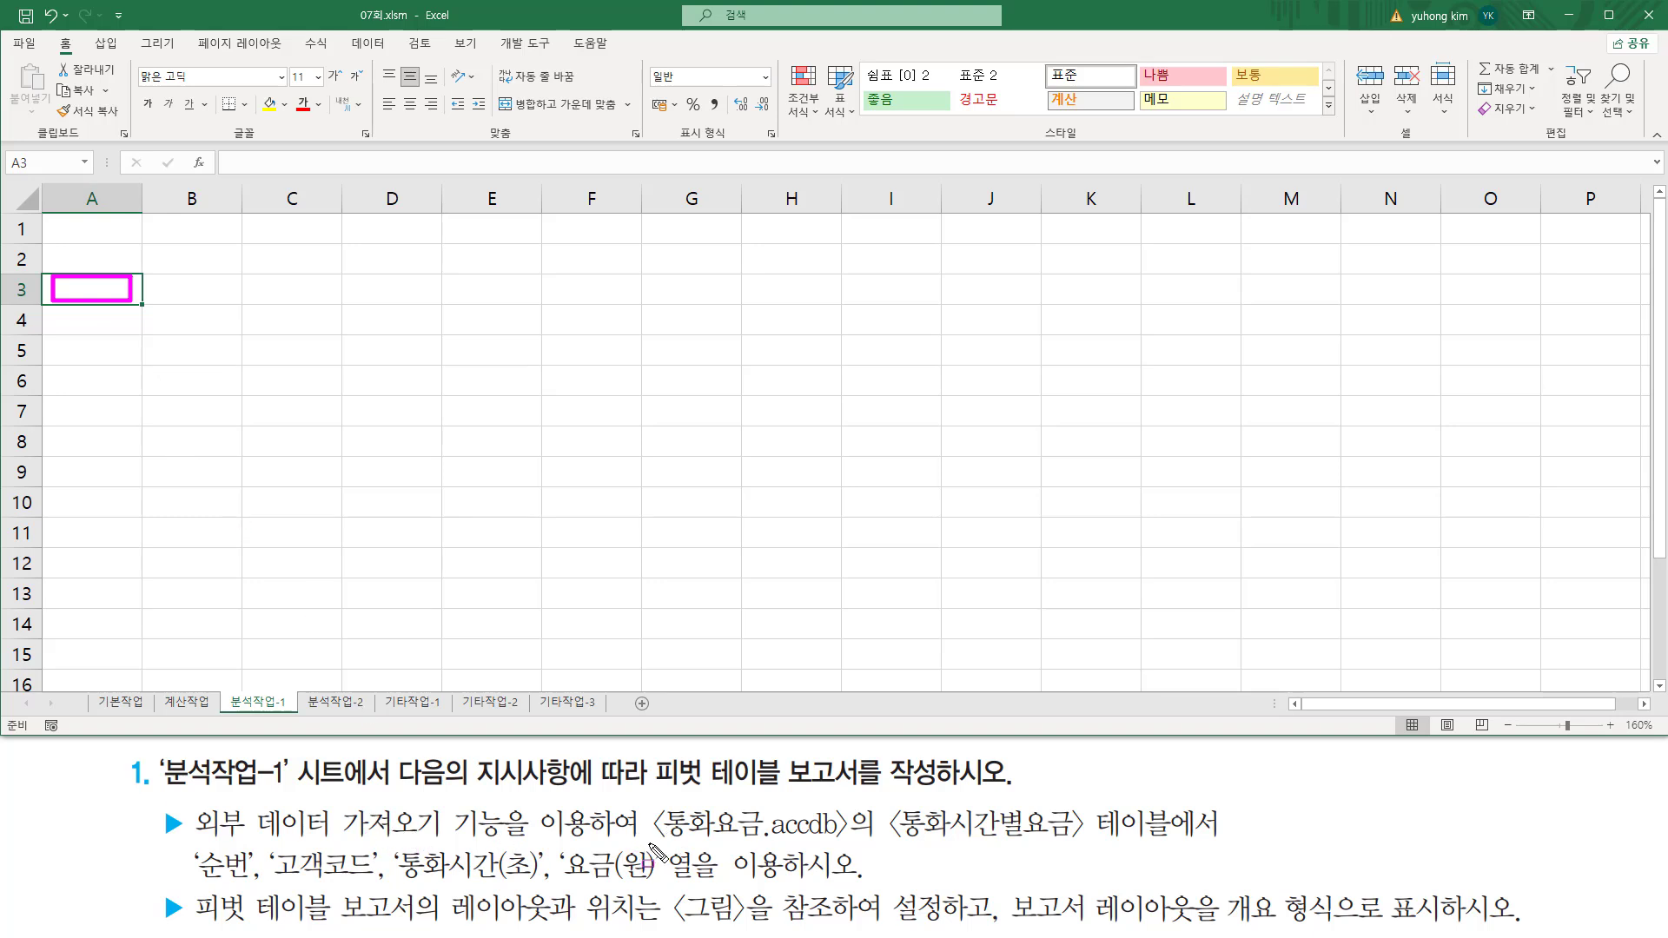
mouse_move(646, 840)
left_mouse_down()
mouse_move(859, 840)
mouse_move(852, 806)
left_mouse_up()
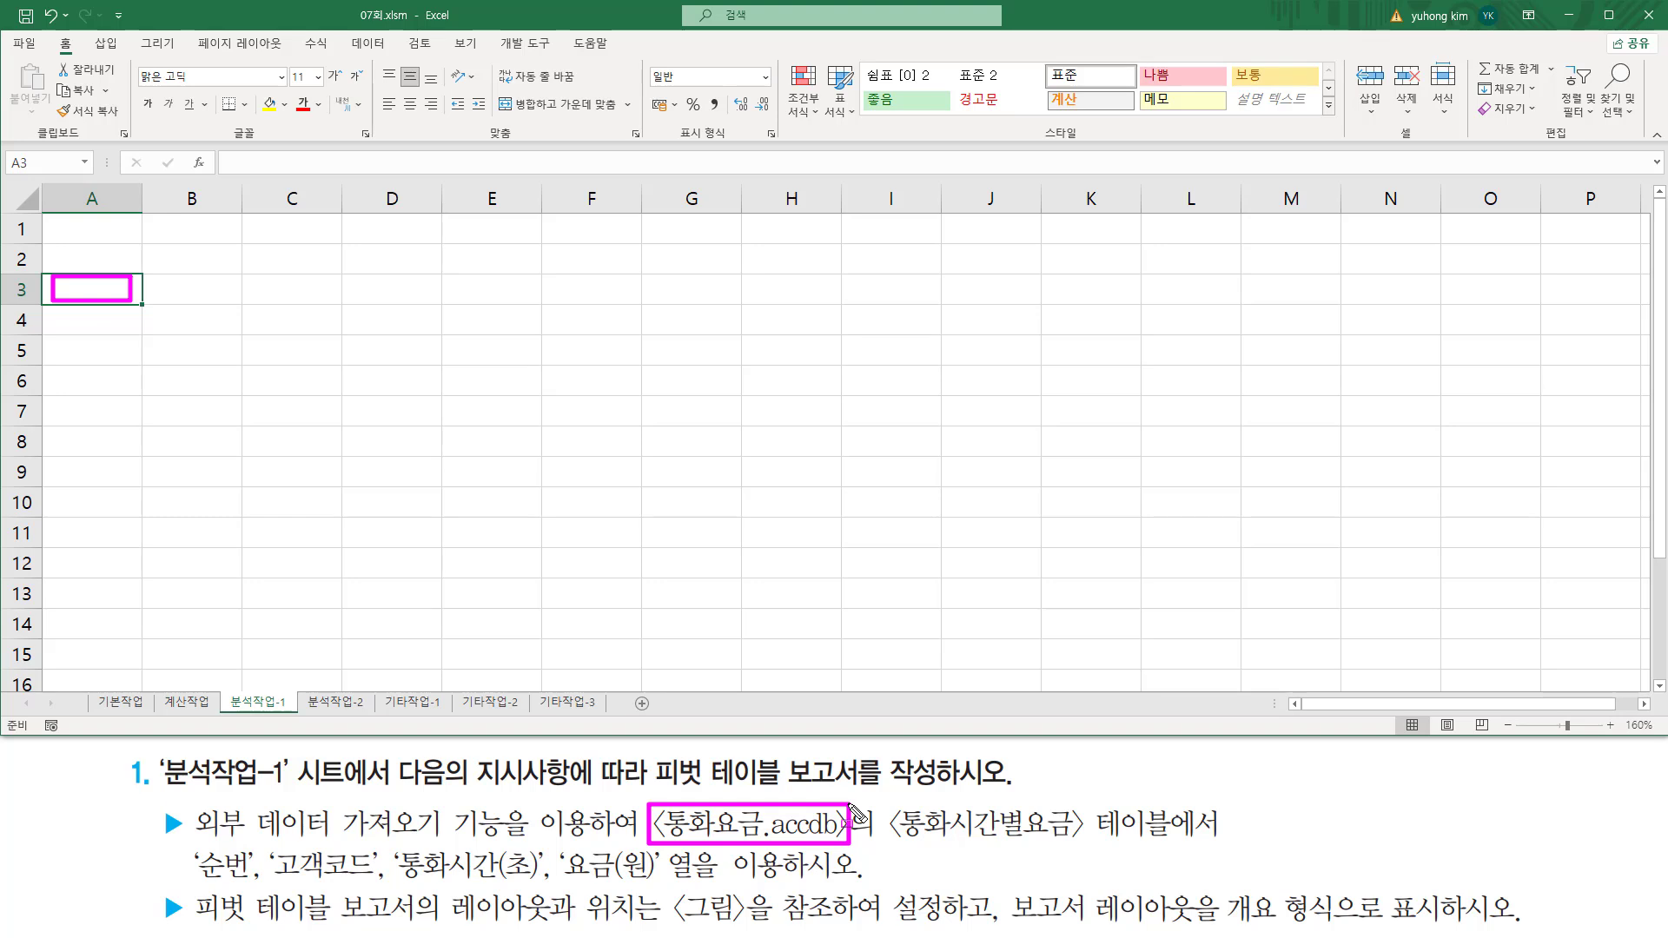
left_click_drag(196, 884, 650, 882)
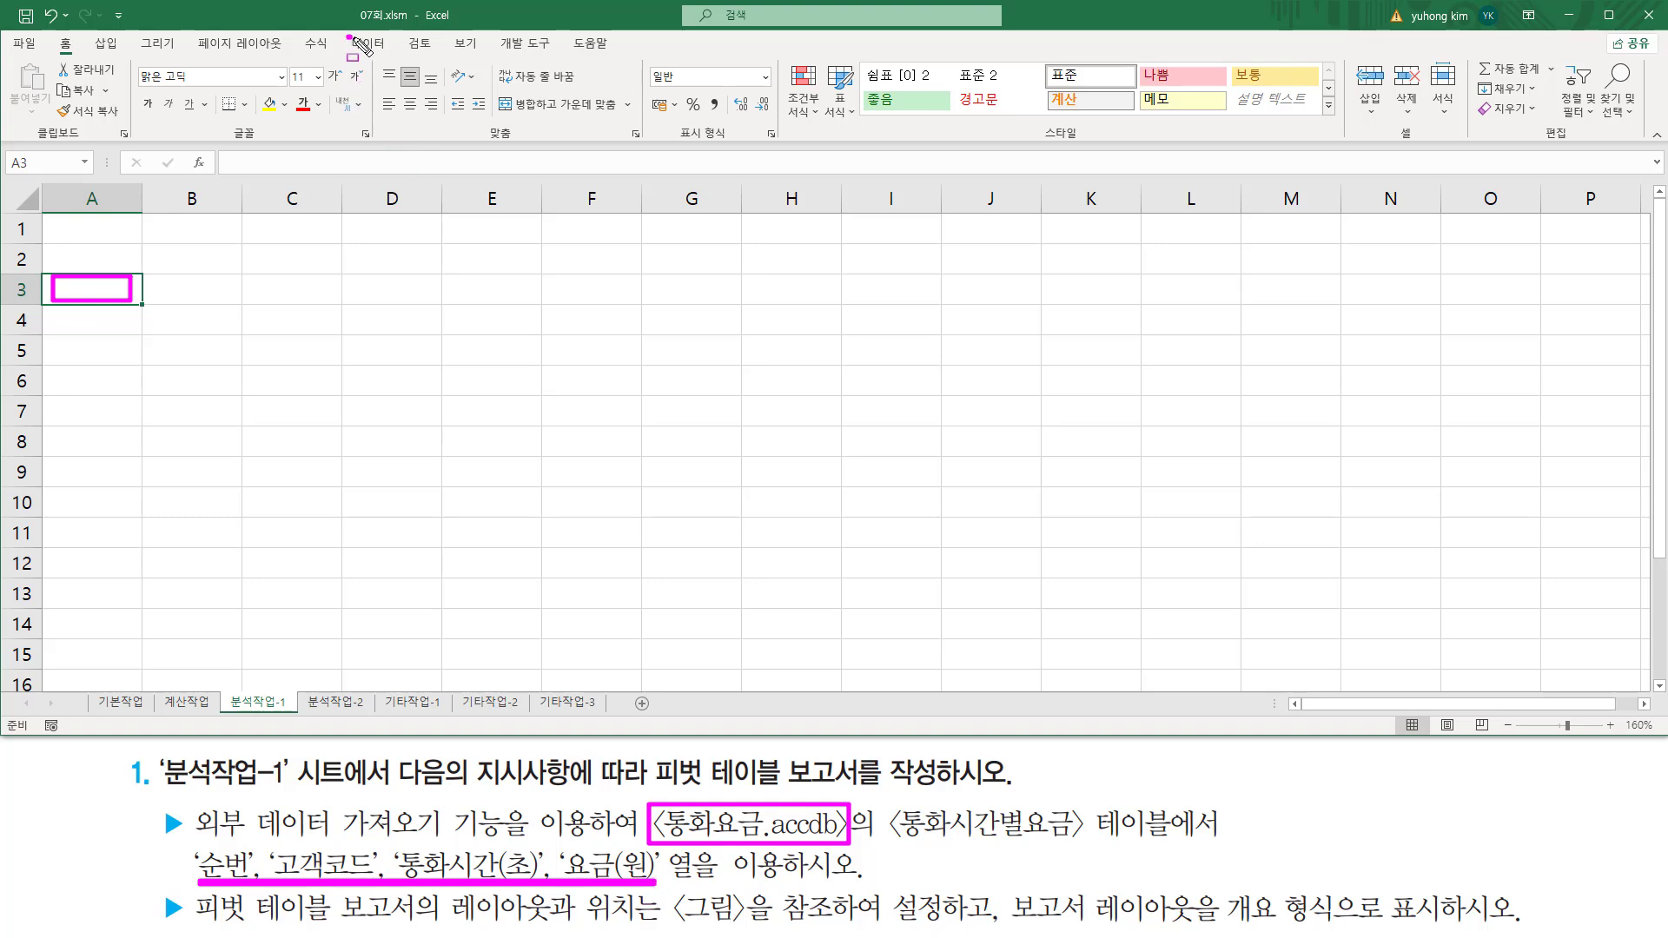
left_click_drag(352, 37, 390, 57)
key("Escape")
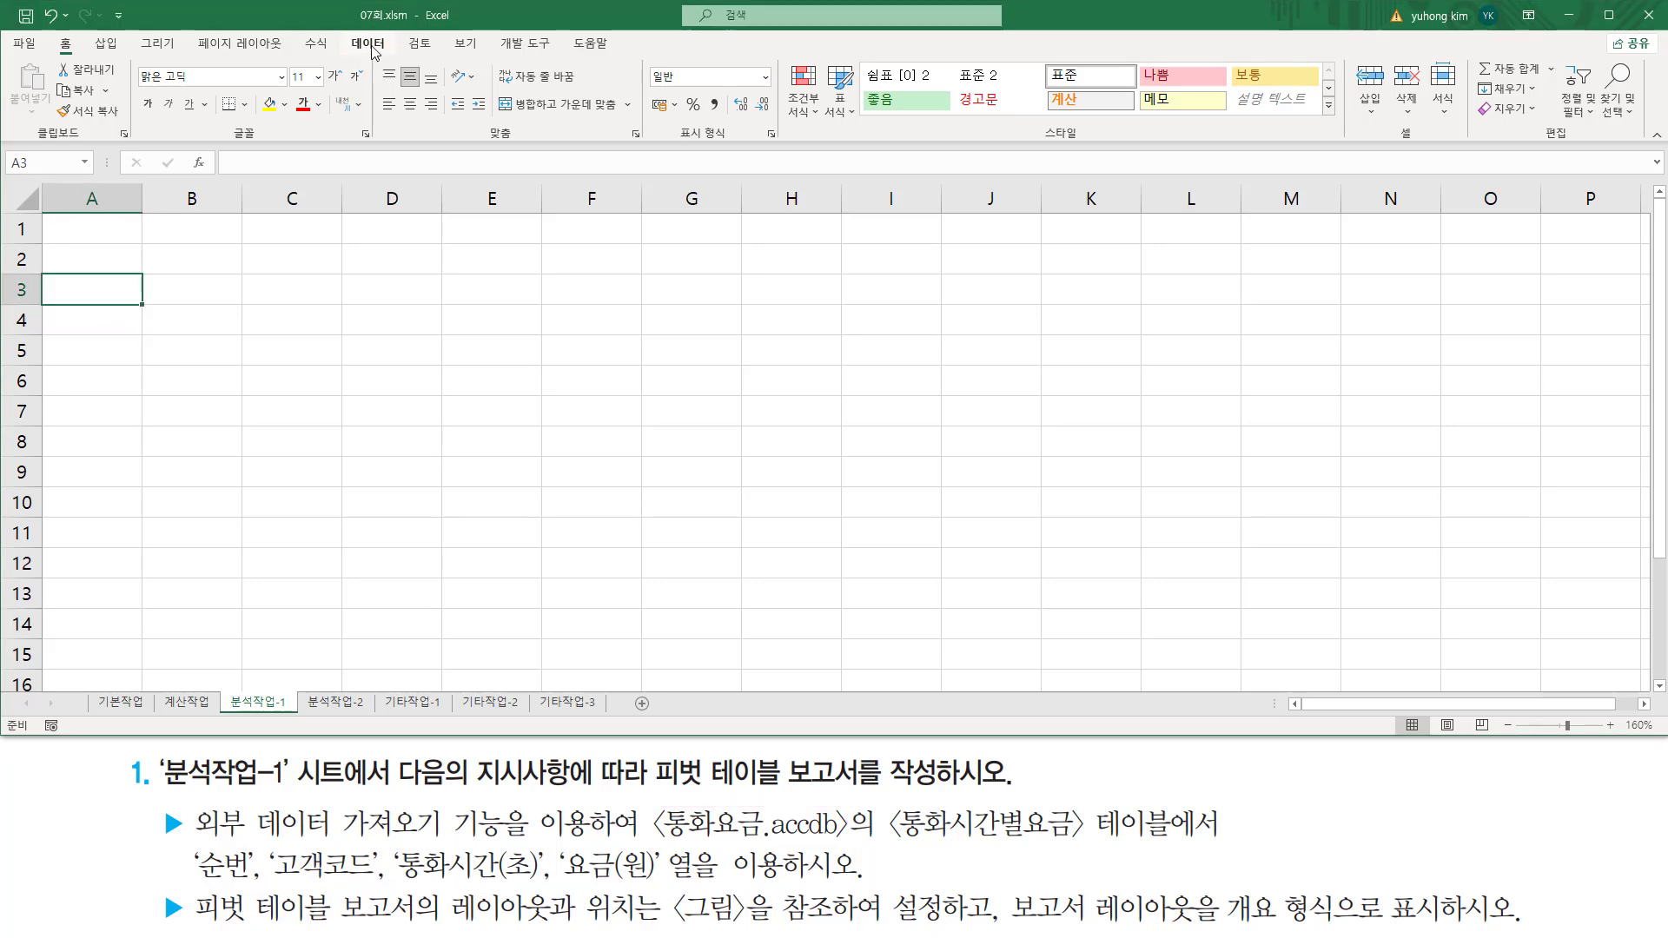
Step: Start an external data import from other sources using Microsoft Query
left_click(374, 50)
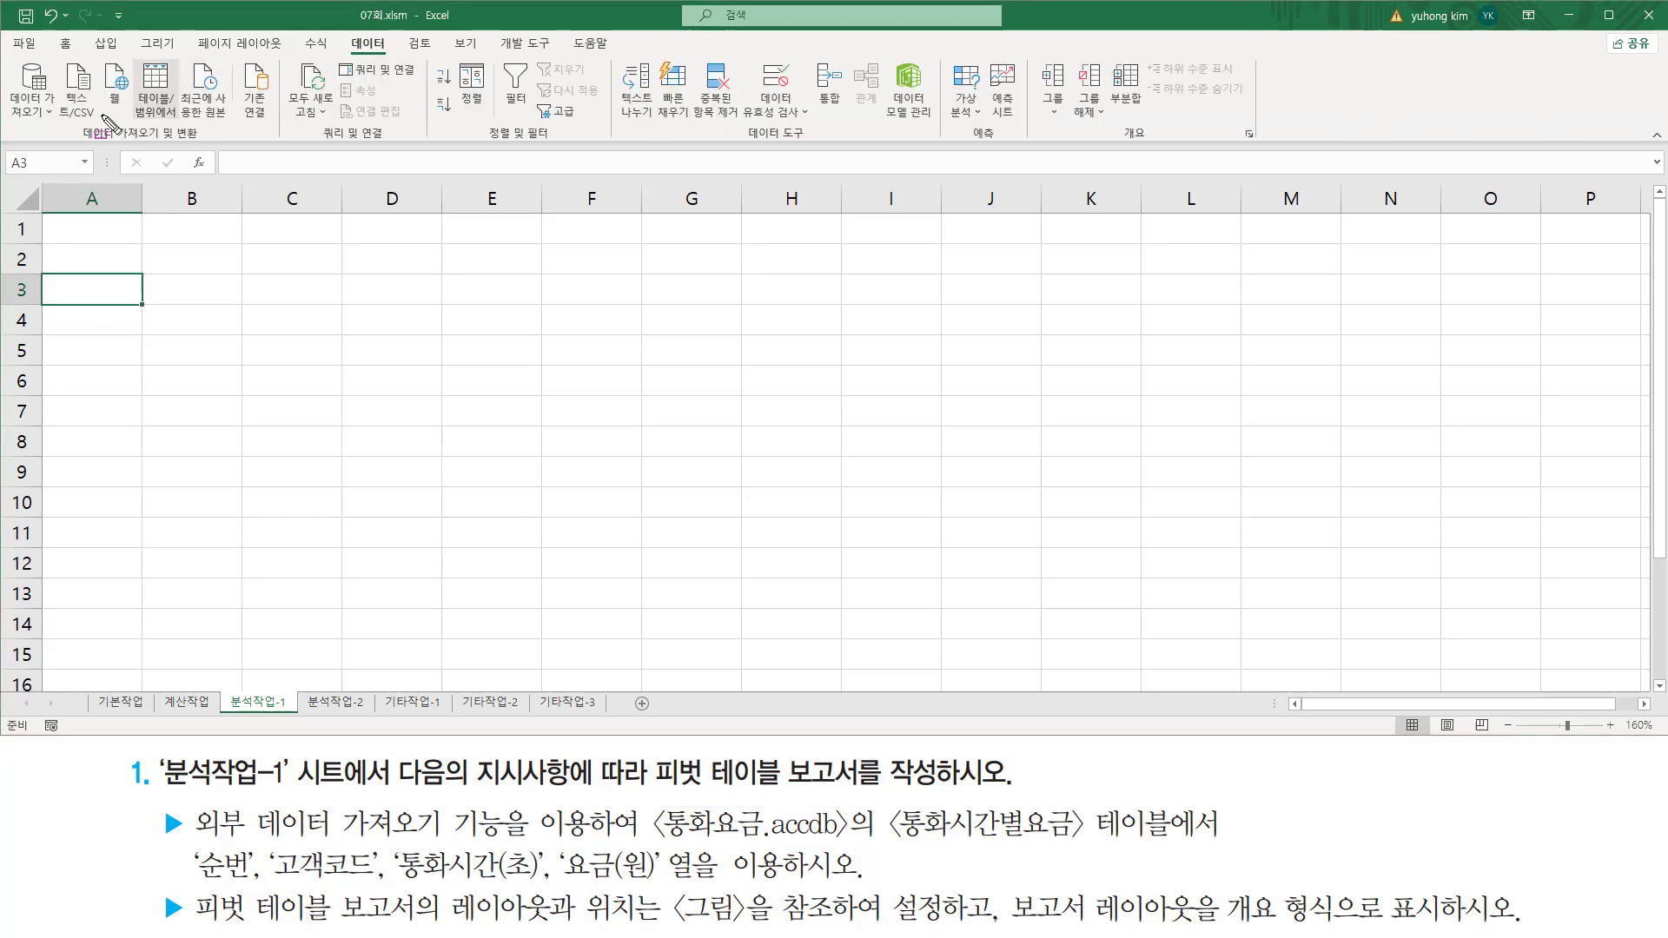
left_click_drag(66, 141, 205, 141)
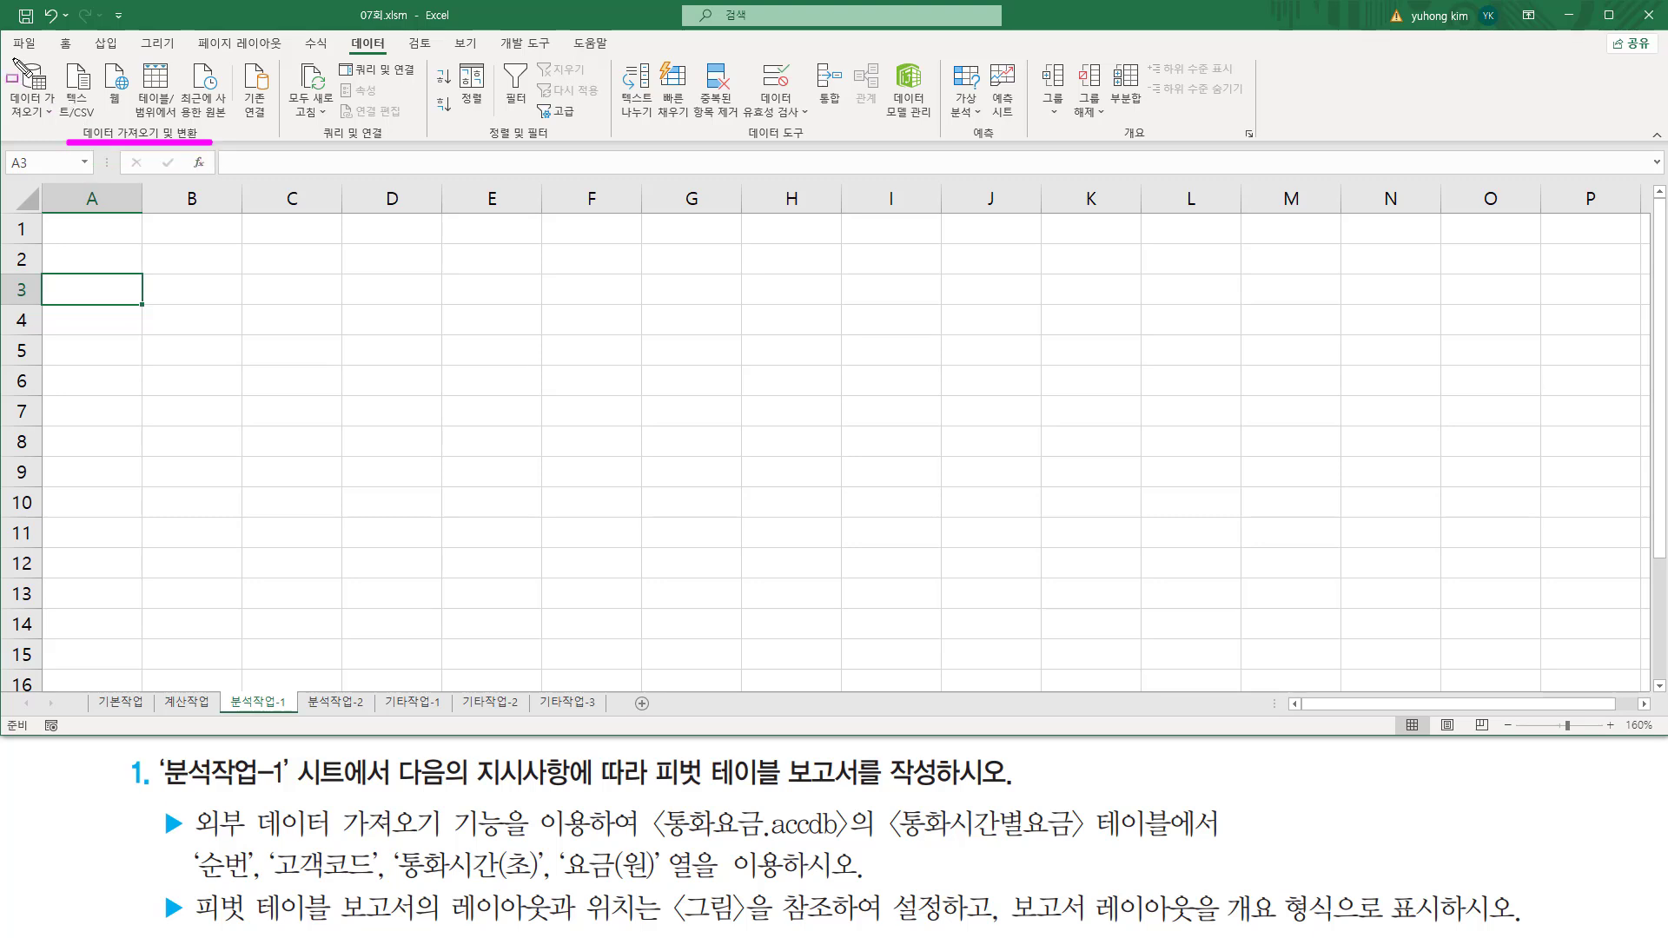
mouse_move(12, 59)
left_mouse_down()
mouse_move(35, 129)
mouse_move(63, 132)
left_mouse_up()
key("Escape")
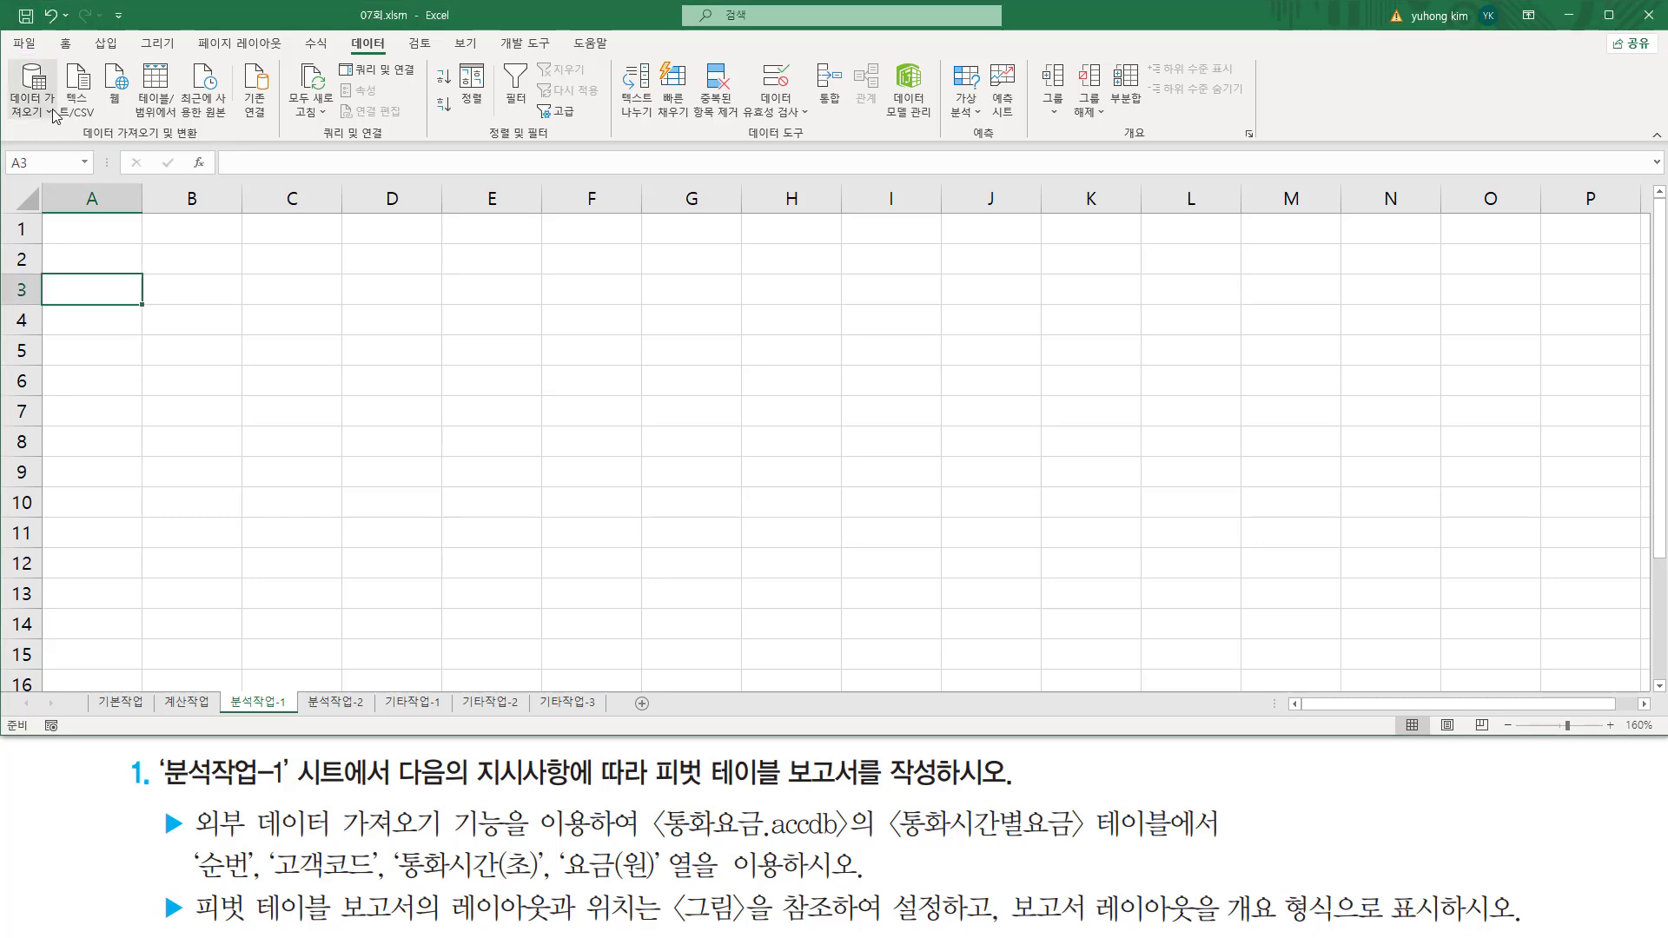
left_click(52, 113)
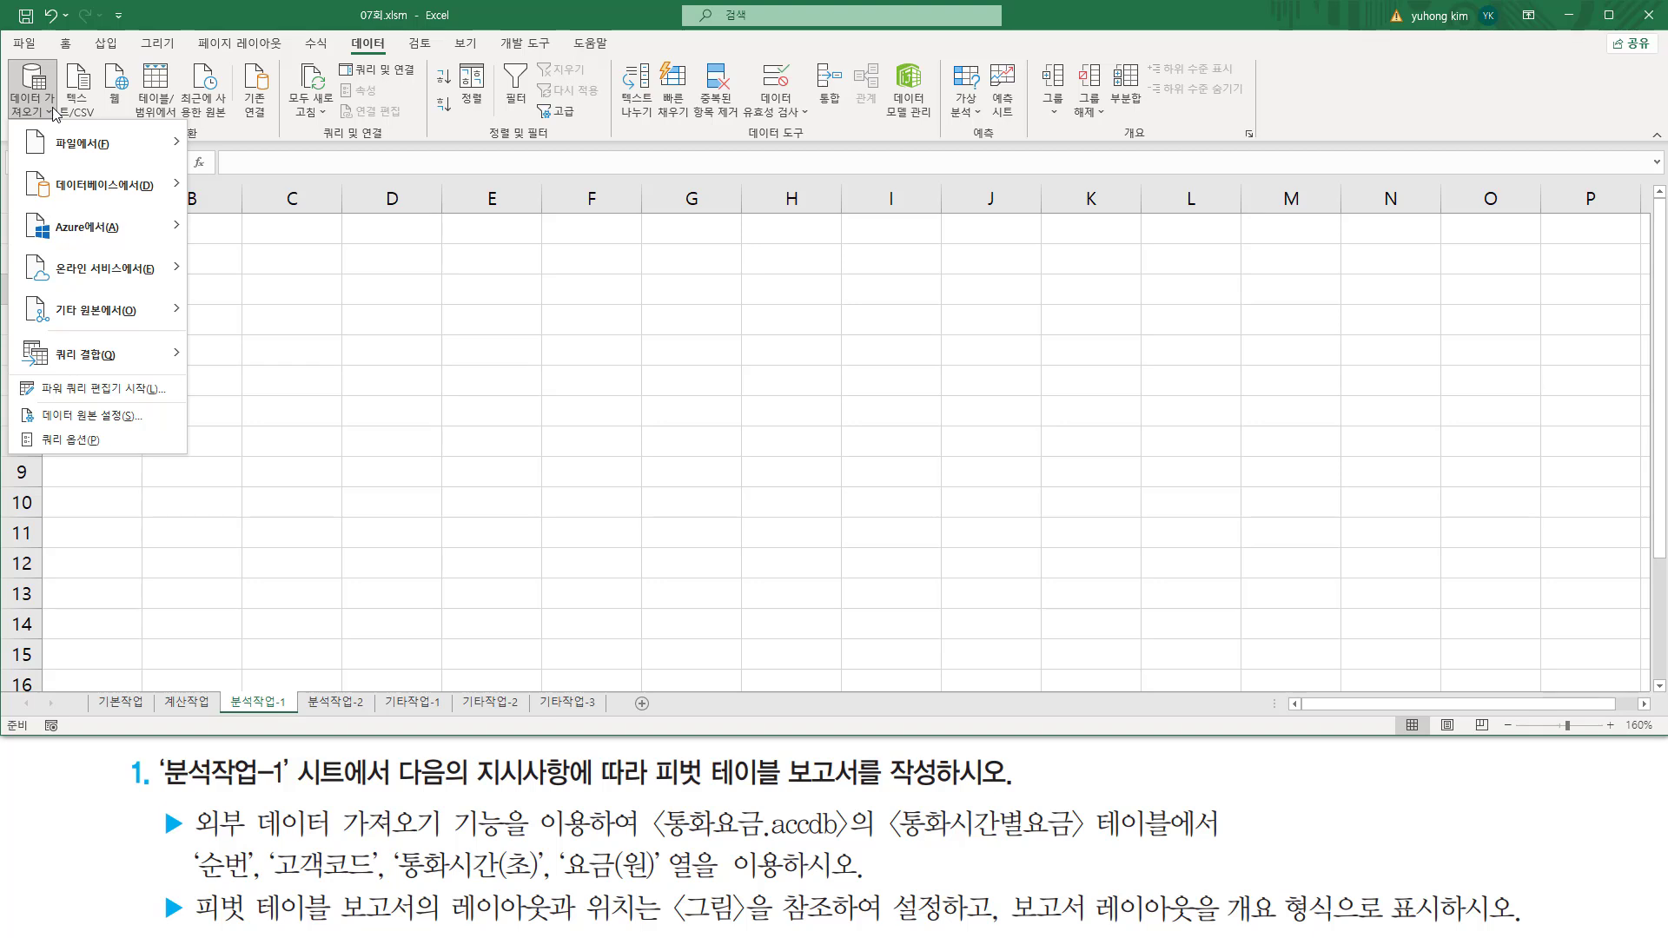
mouse_move(113, 314)
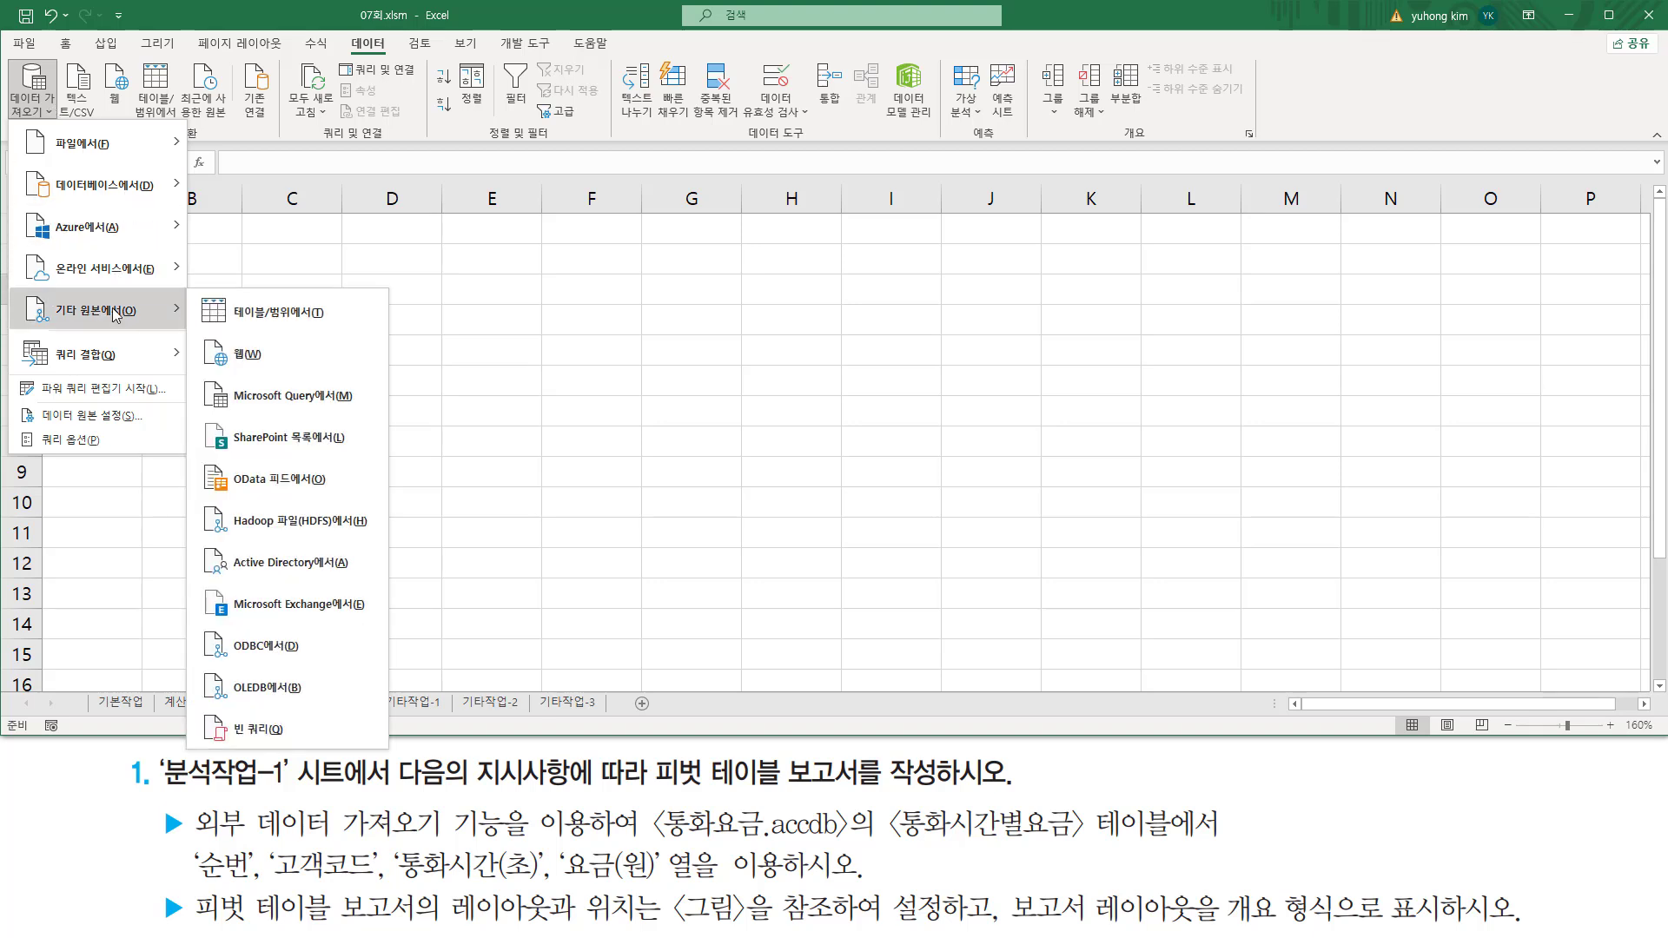
left_click(252, 398)
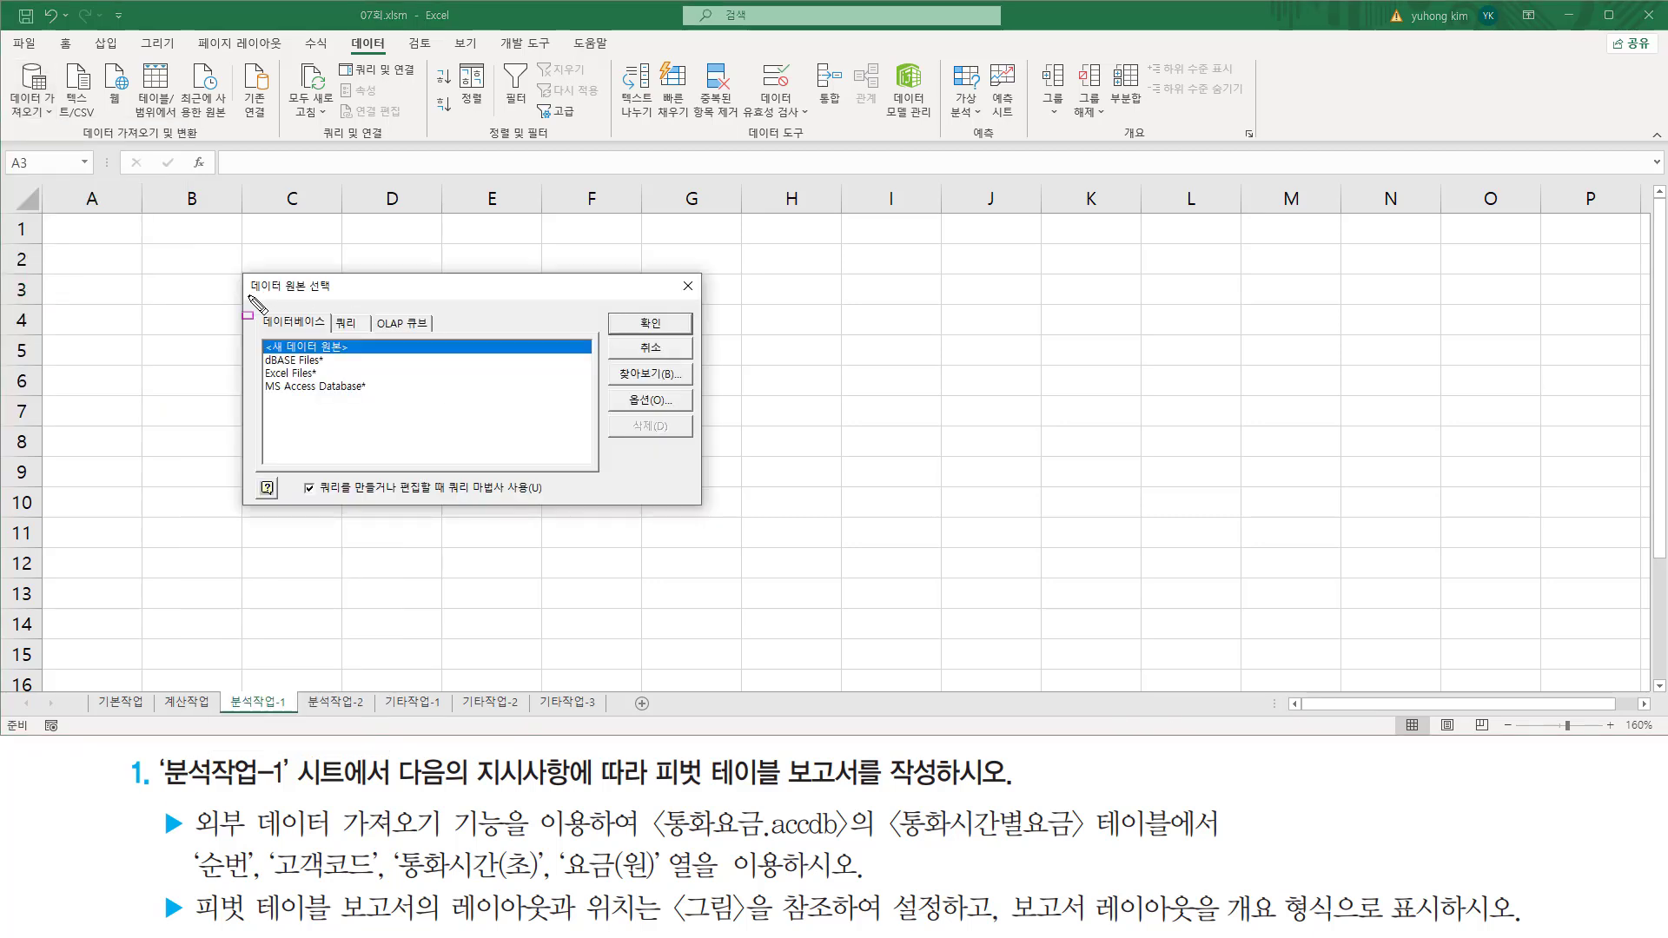
Step: Choose MS Access Database* as the data source, keeping the Query Wizard option enabled, and confirm
mouse_move(244, 298)
left_mouse_down()
mouse_move(336, 298)
mouse_move(339, 278)
left_mouse_up()
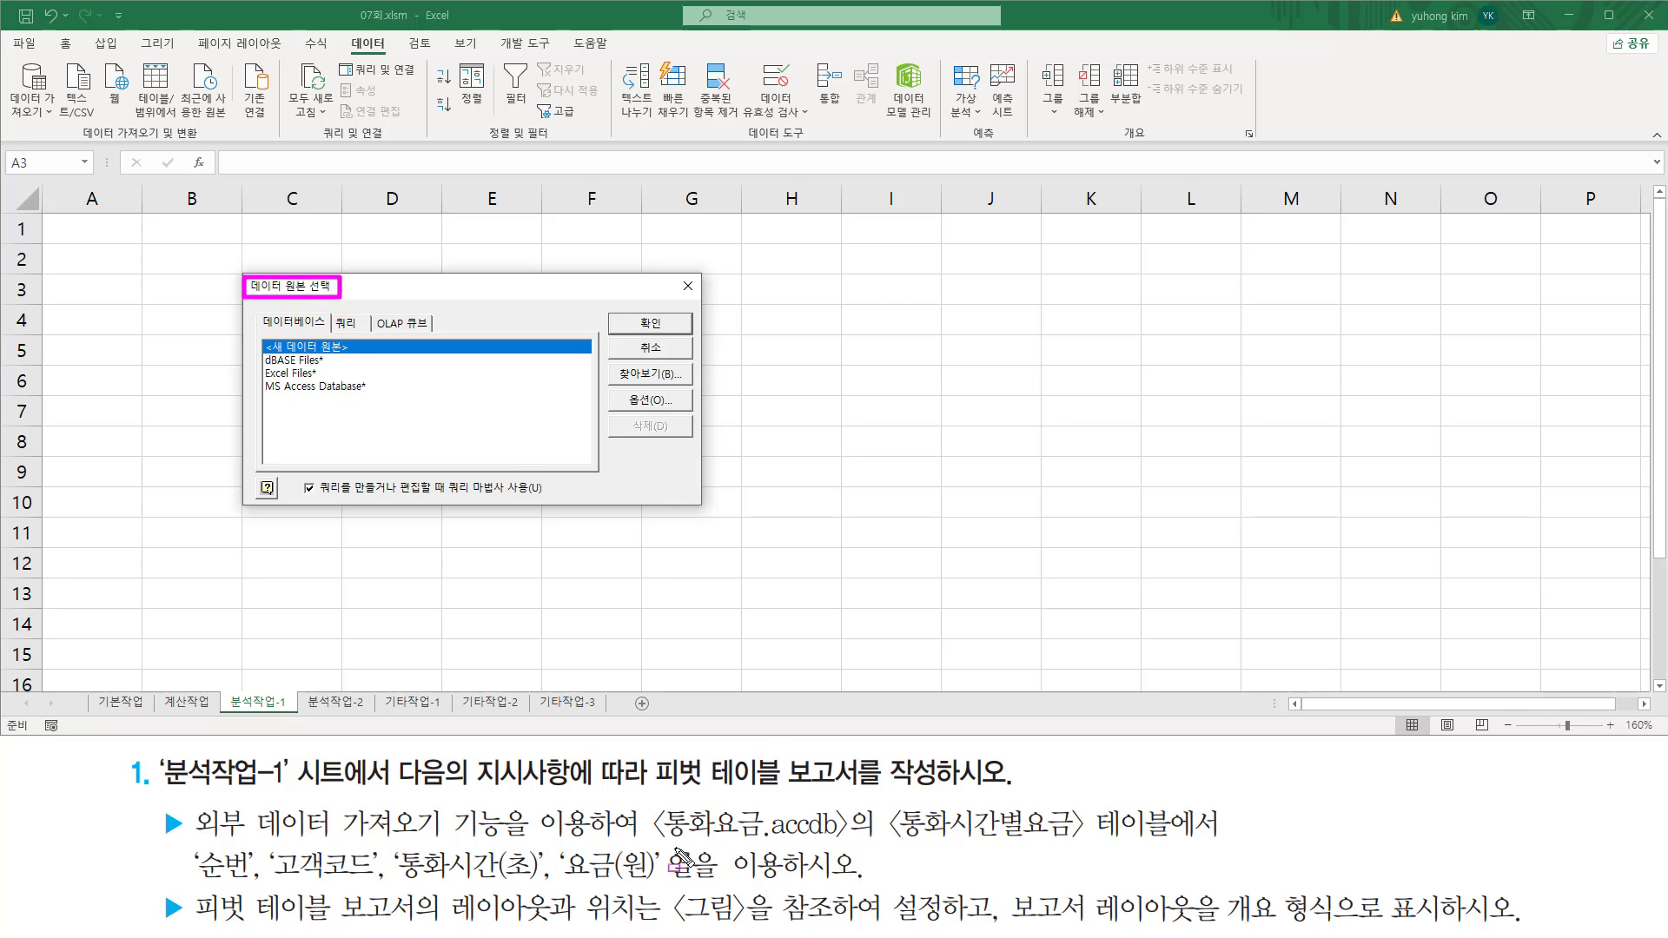
left_click_drag(654, 841, 856, 842)
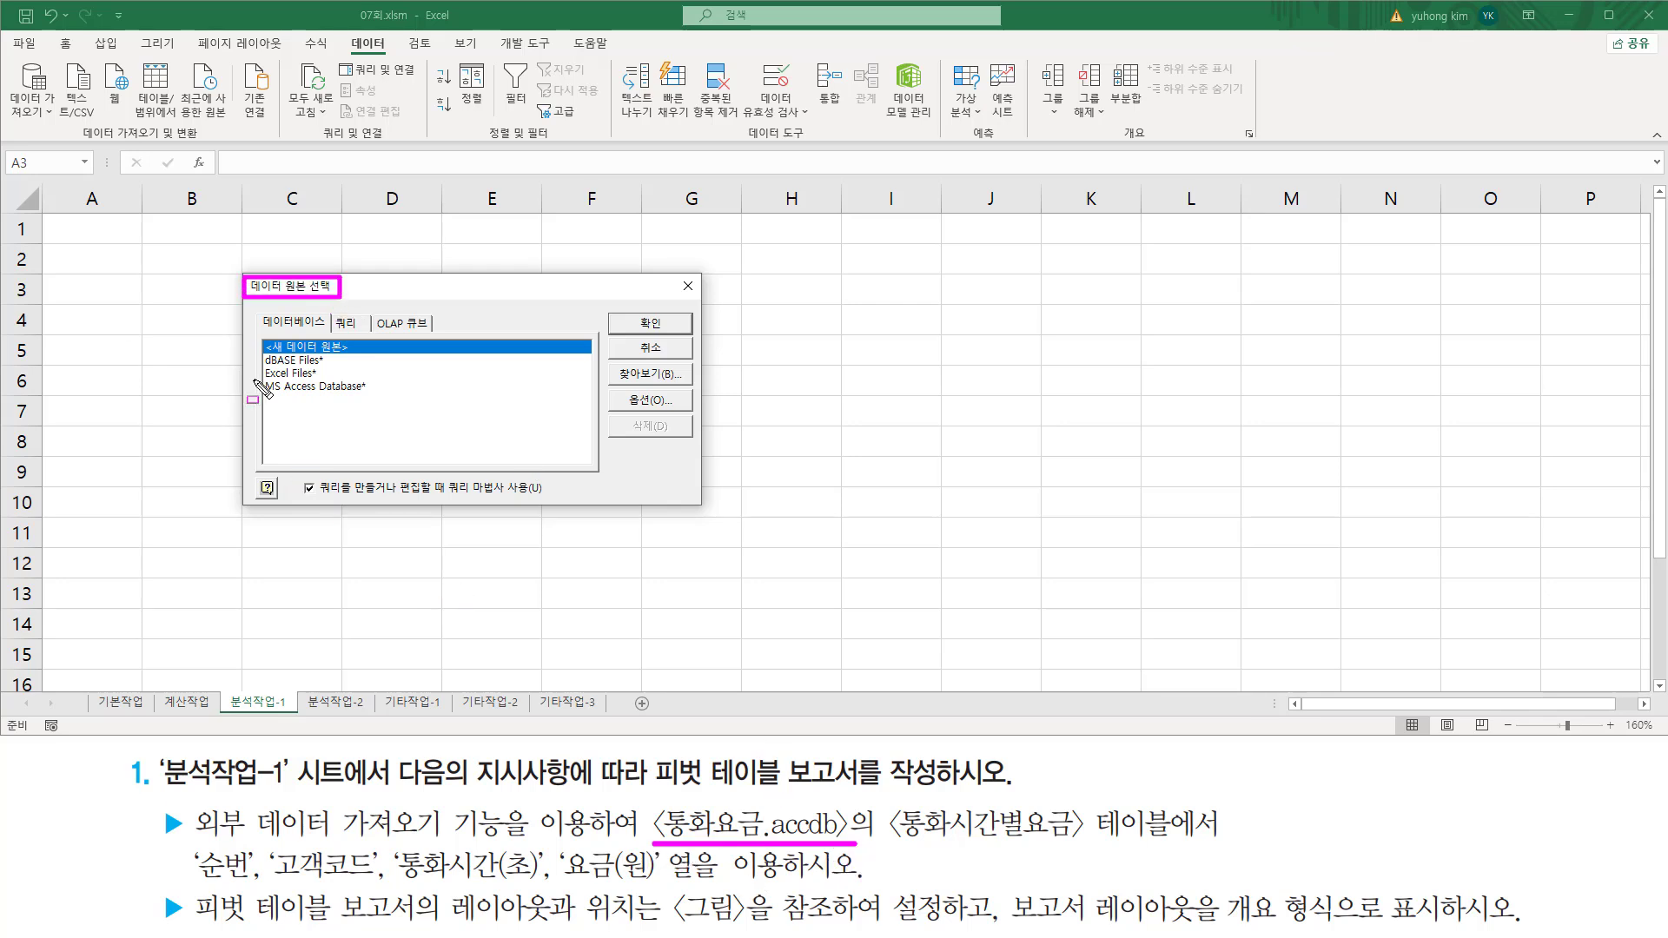
left_click_drag(253, 395, 383, 396)
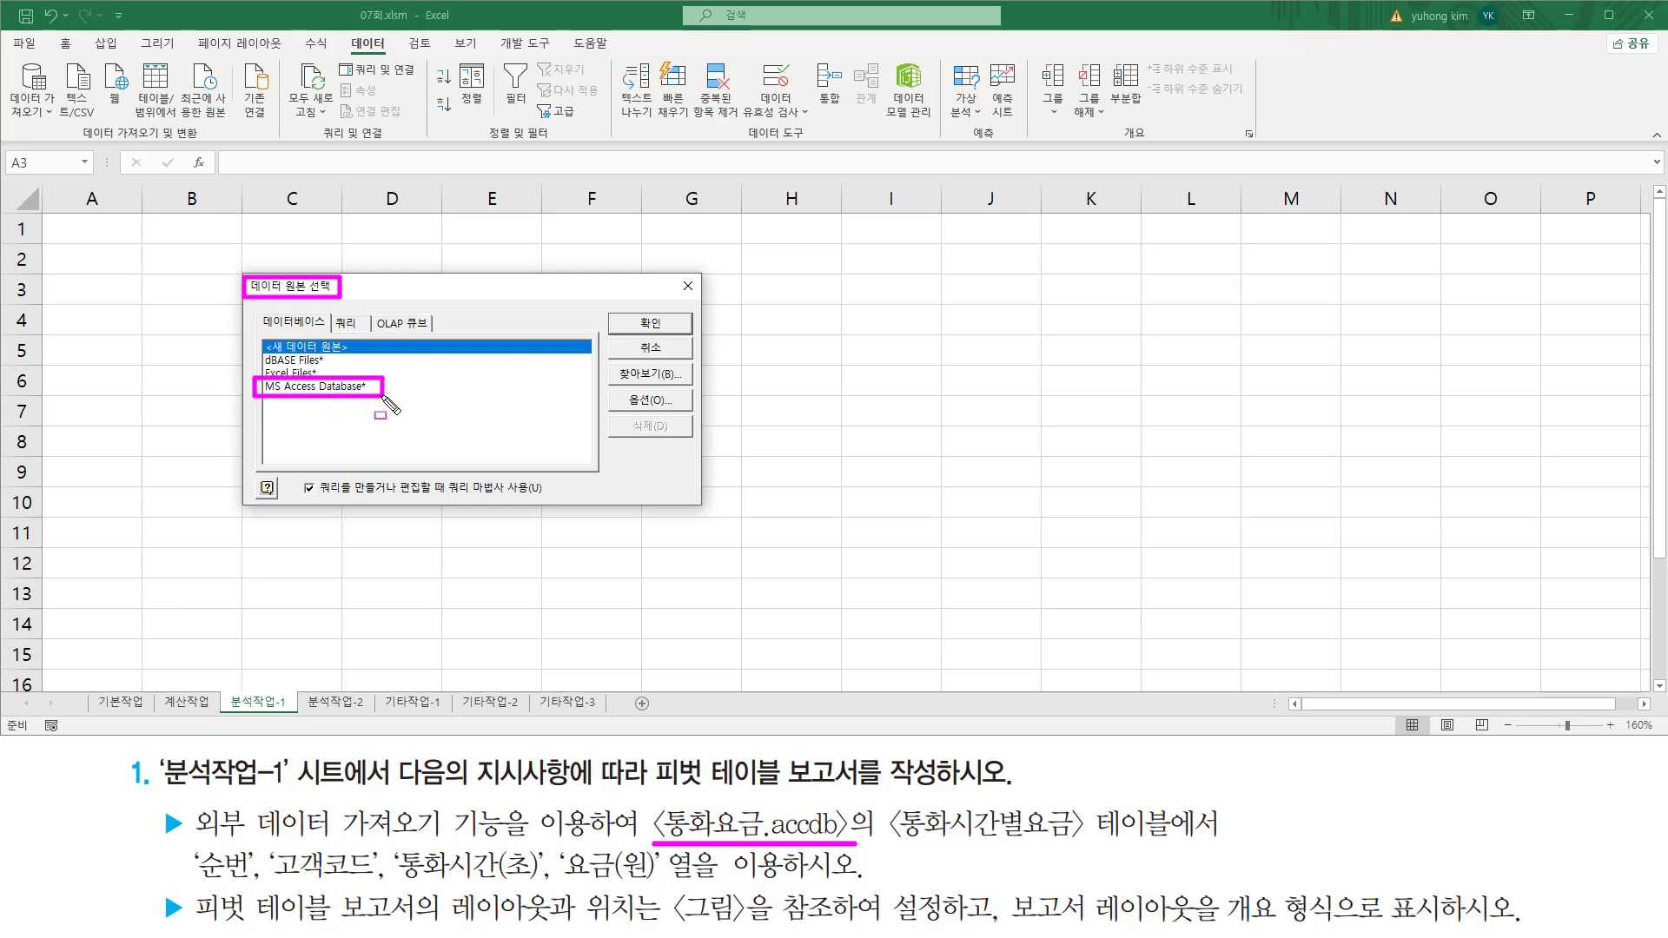
key("Escape")
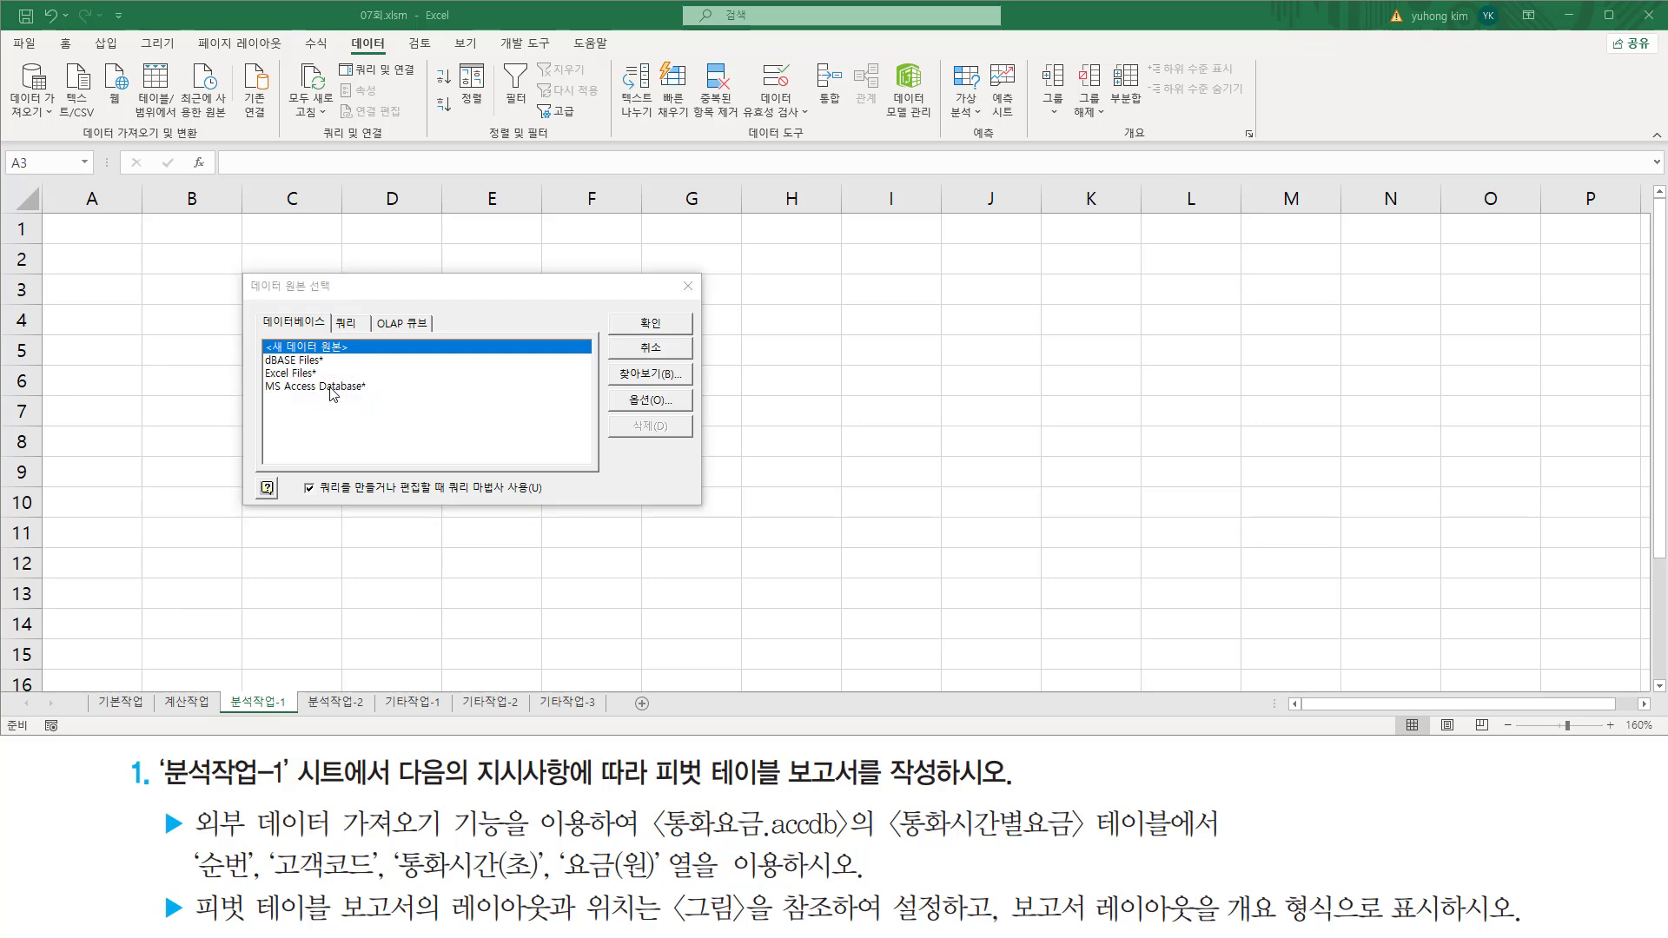
left_click(333, 388)
key("ctrl+2")
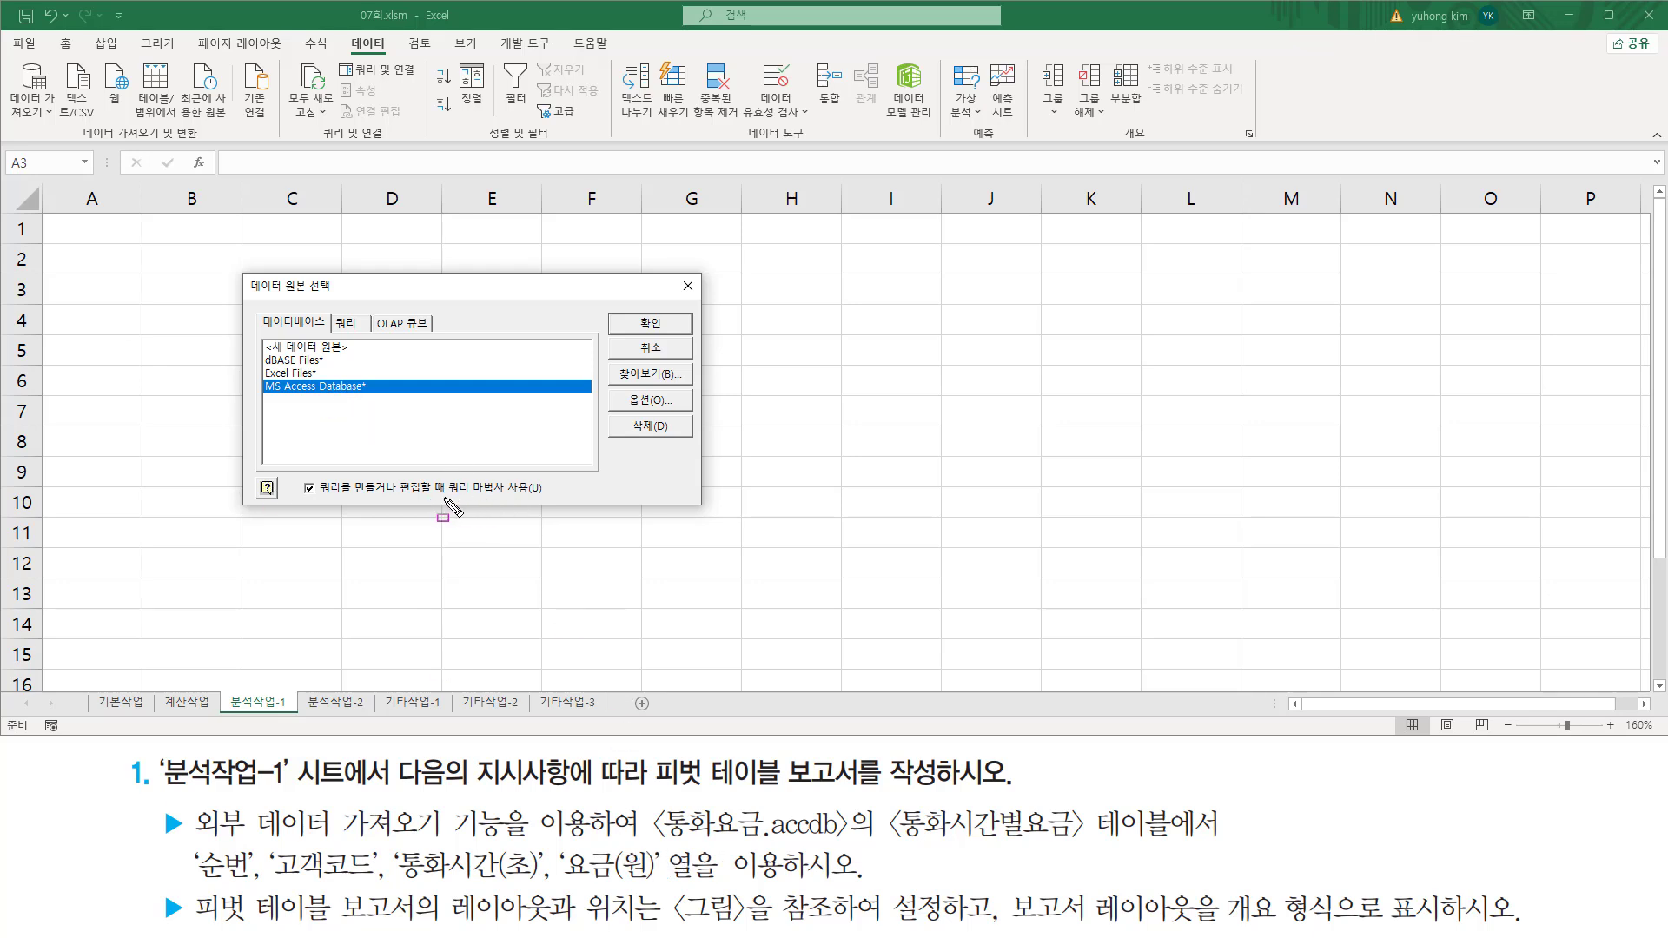
left_click_drag(442, 497, 545, 498)
left_click_drag(299, 477, 328, 503)
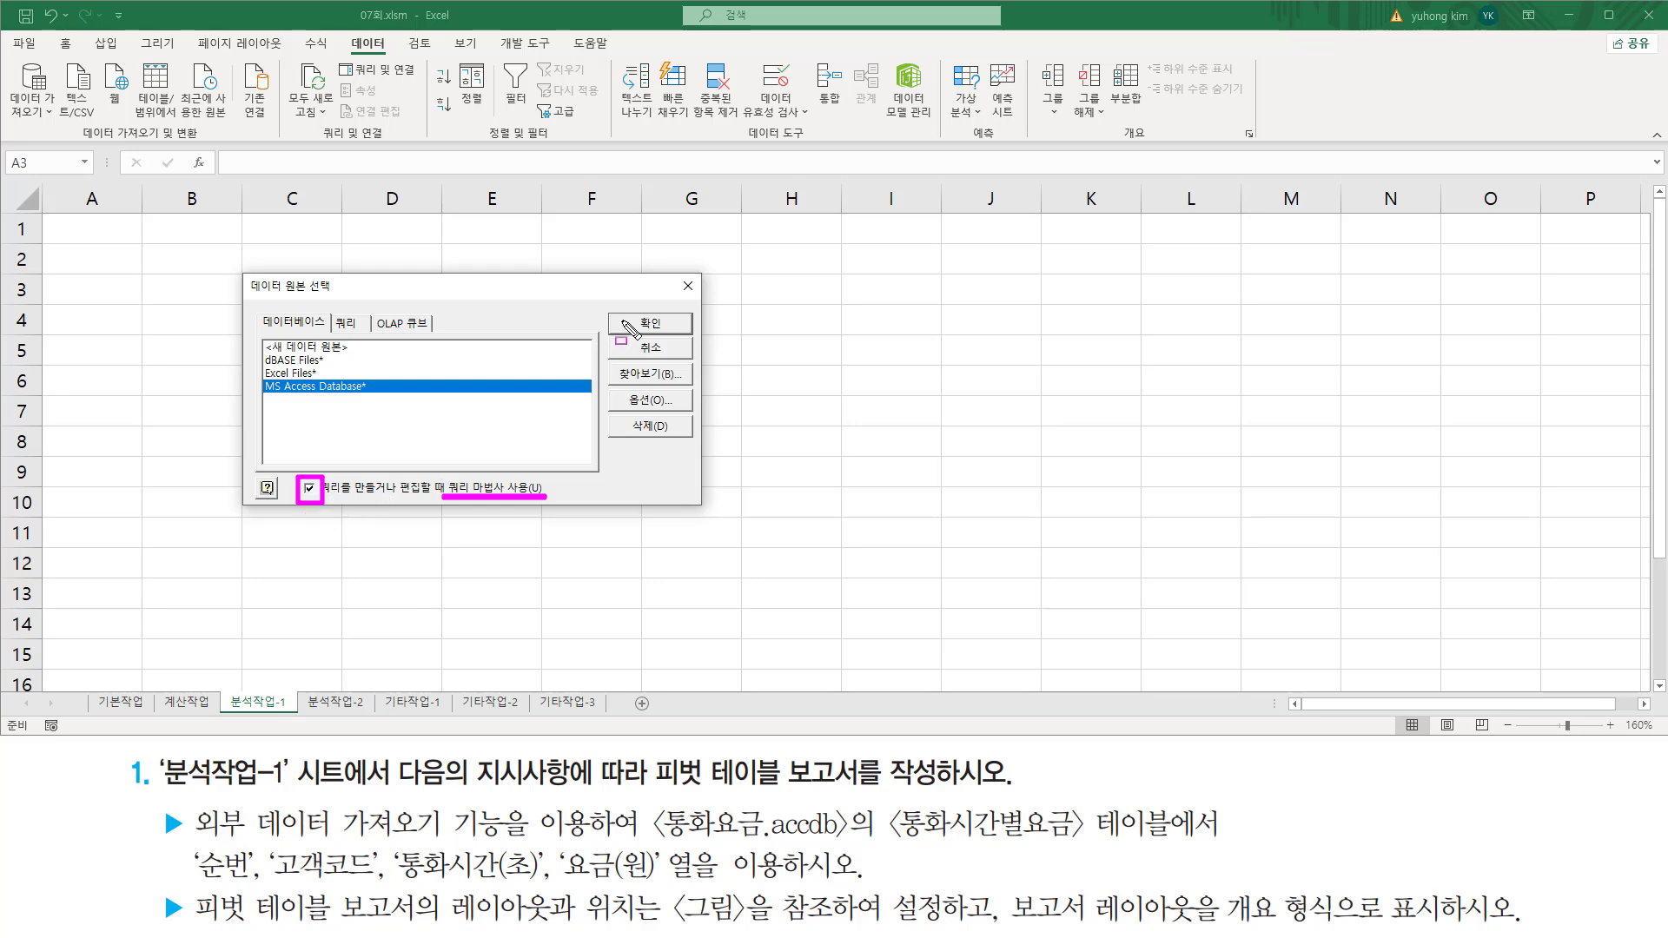
left_click_drag(627, 310, 672, 336)
key("Escape")
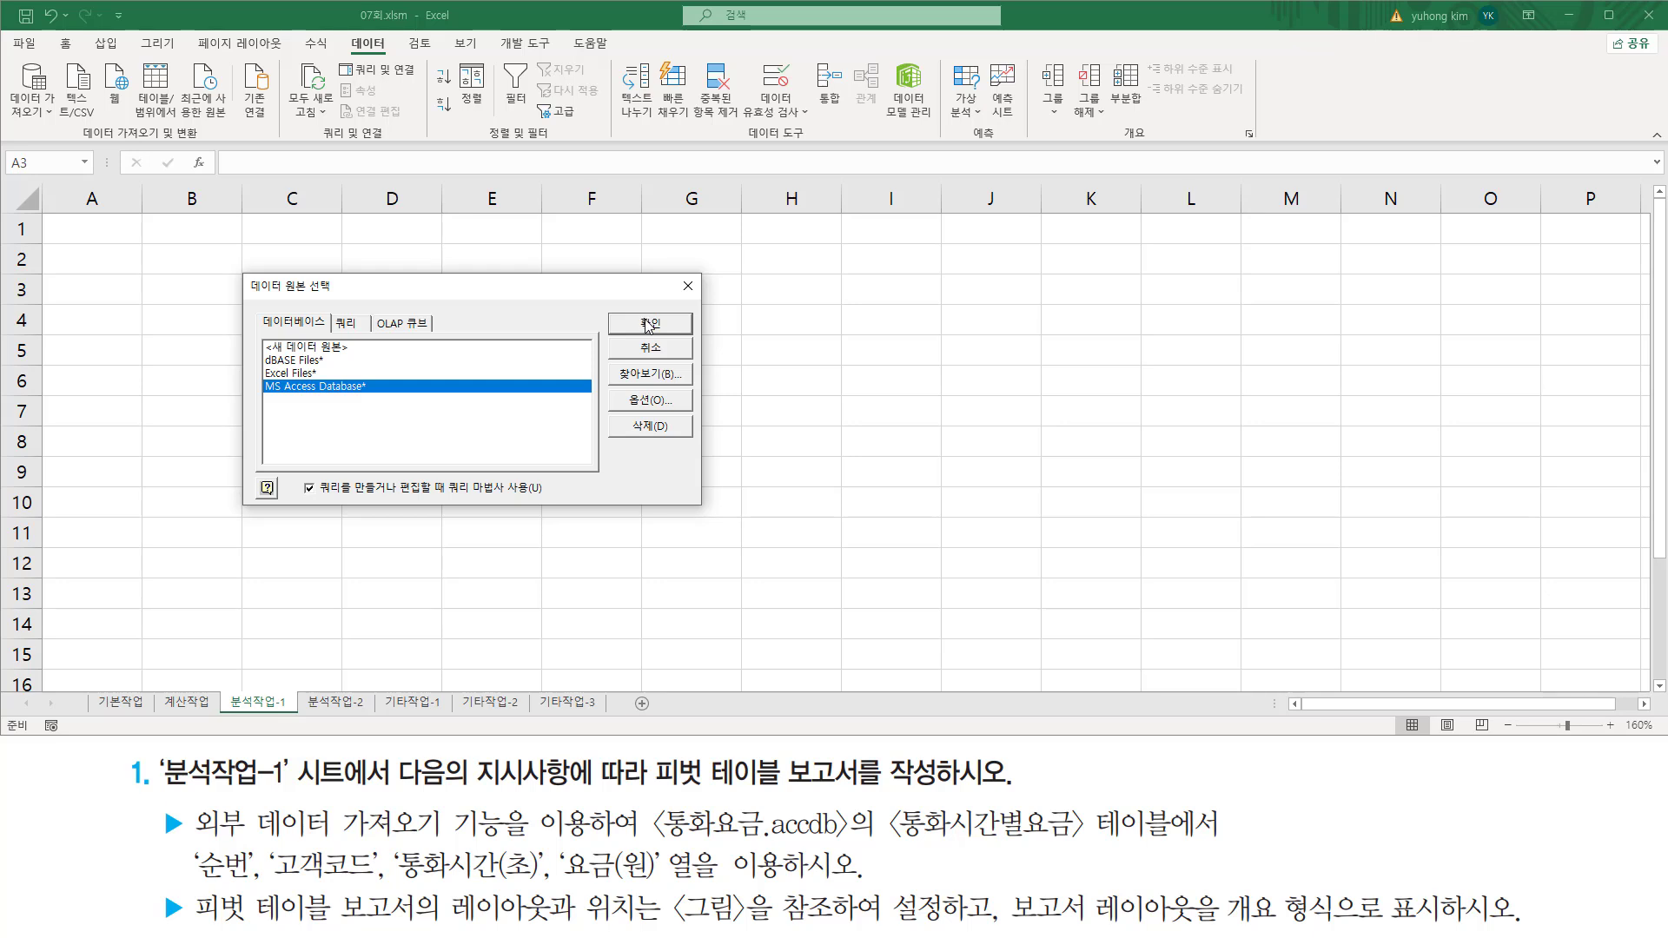
left_click(648, 323)
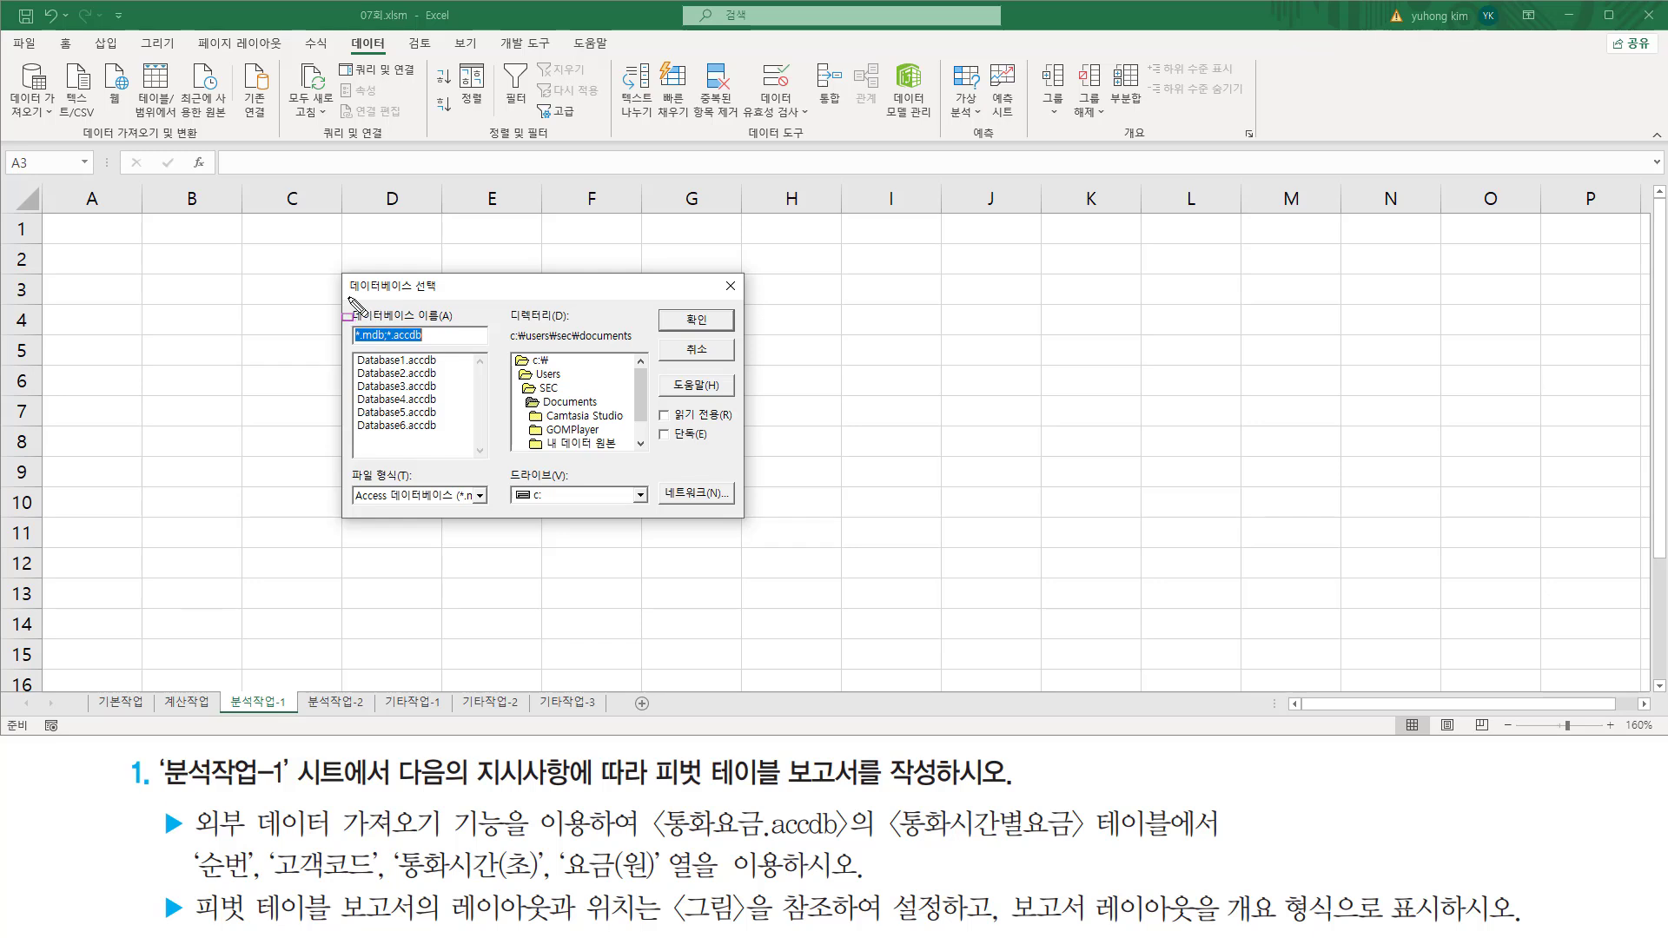
Step: Browse the database directories from c:\ to 길벗컴활1급, 01 엑셀 and open the folder 03 기본모의고사
left_click_drag(347, 296, 438, 296)
left_click_drag(508, 352, 561, 368)
key("Escape")
double_click(538, 360)
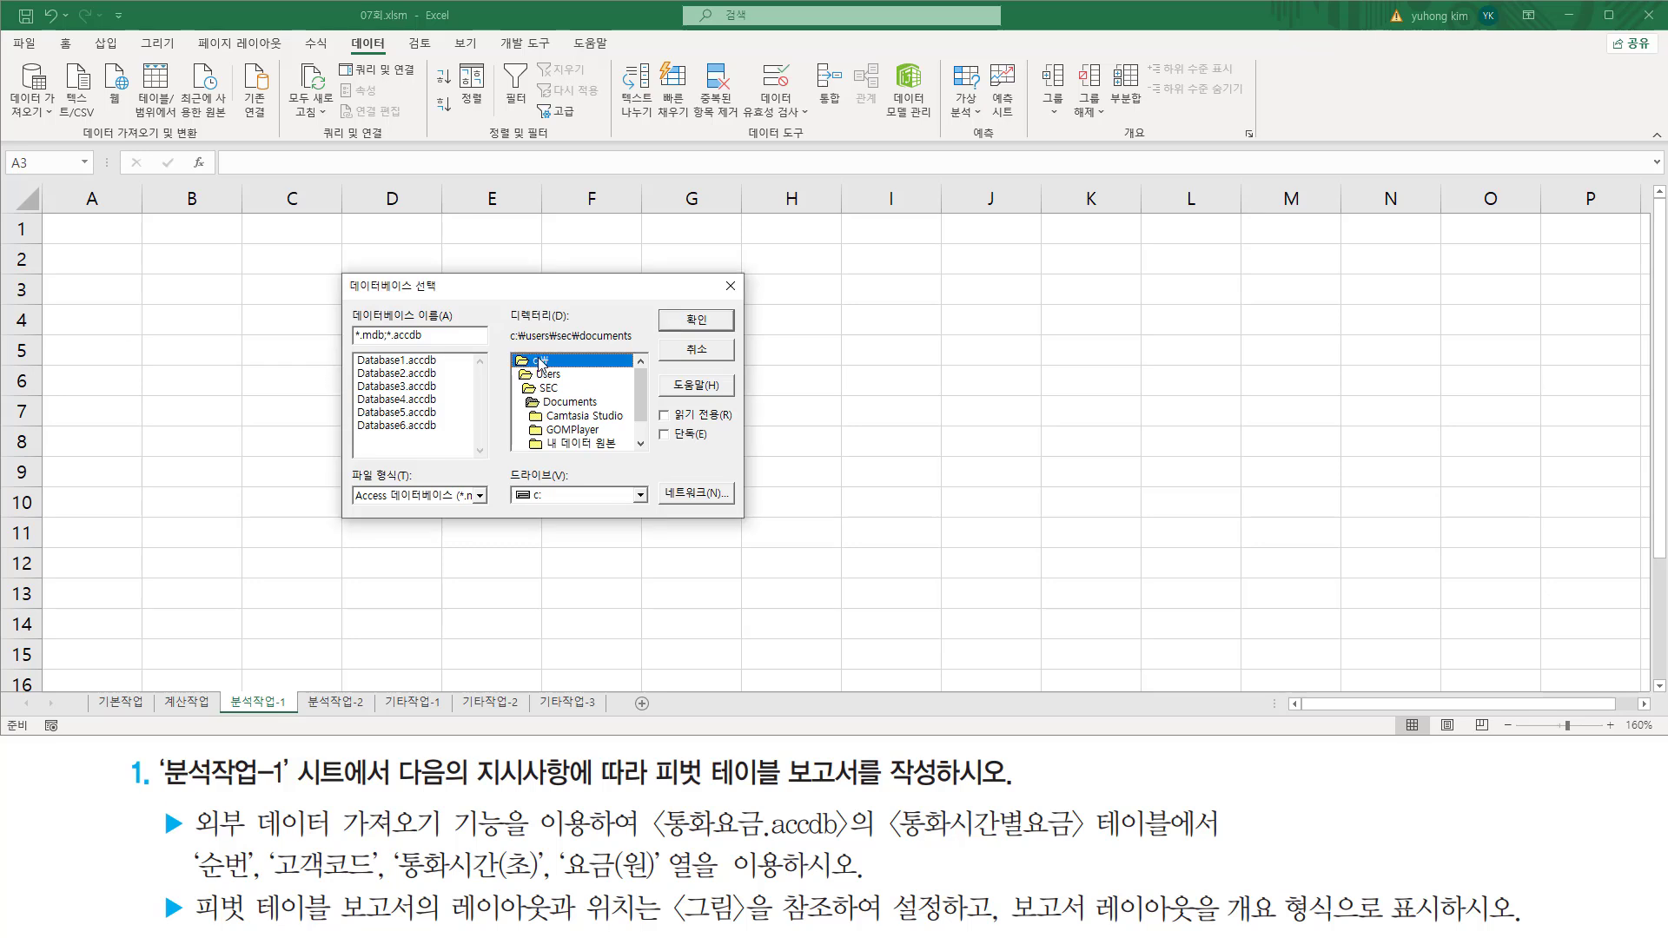
scroll(585, 417, "down", 5)
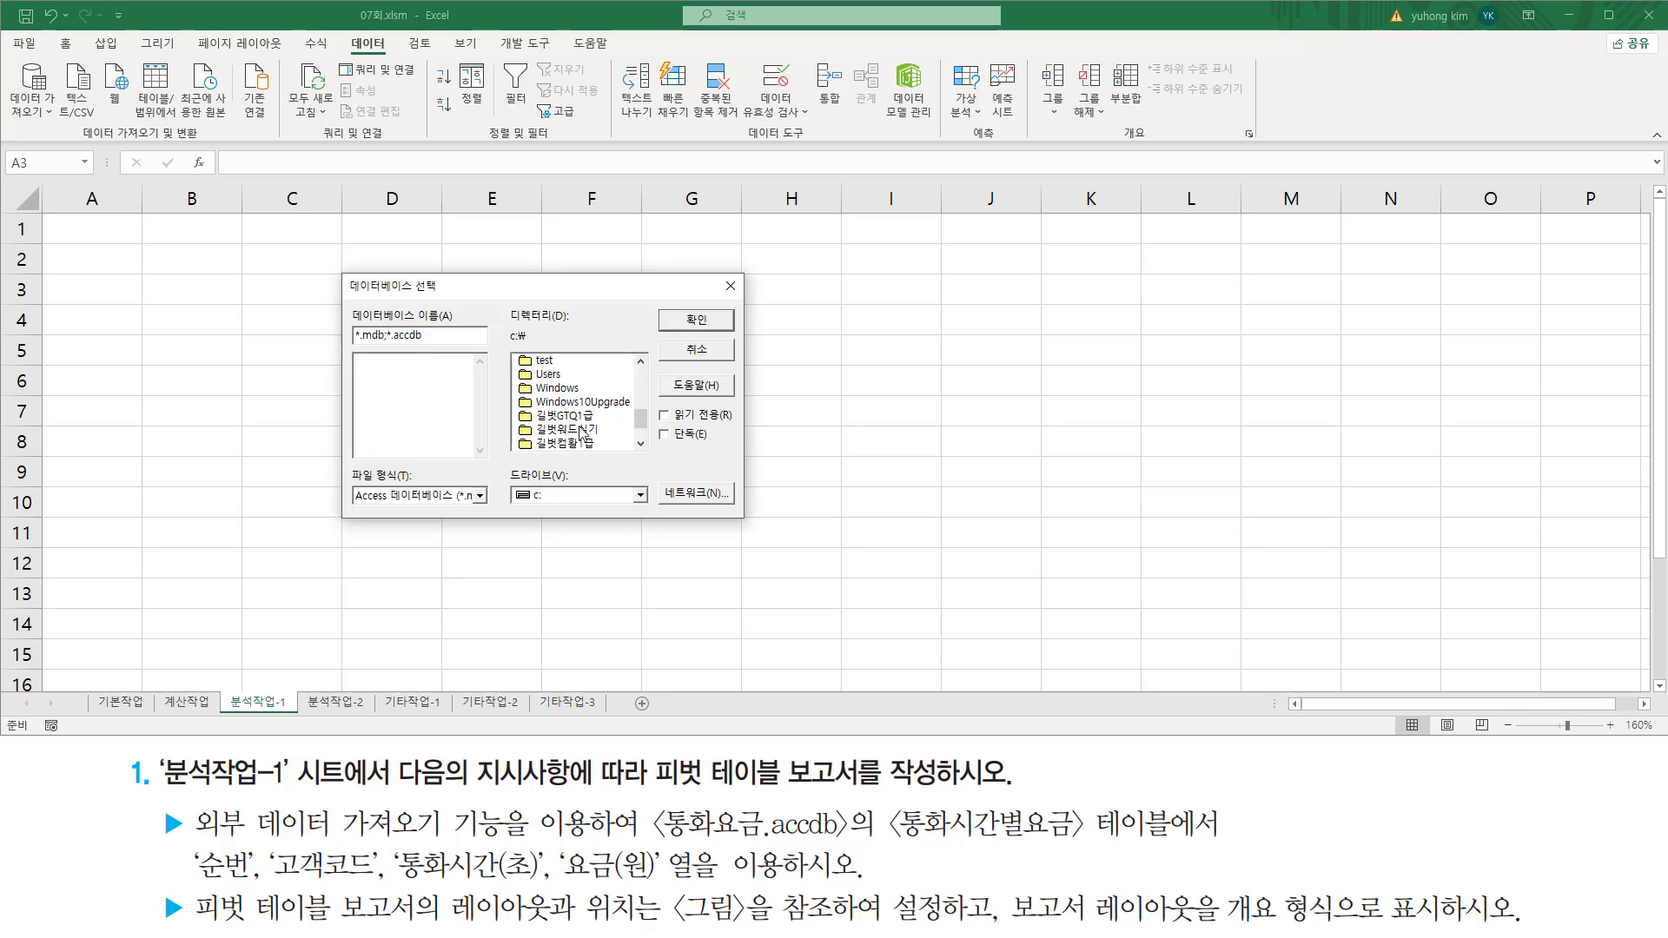
left_click(599, 445)
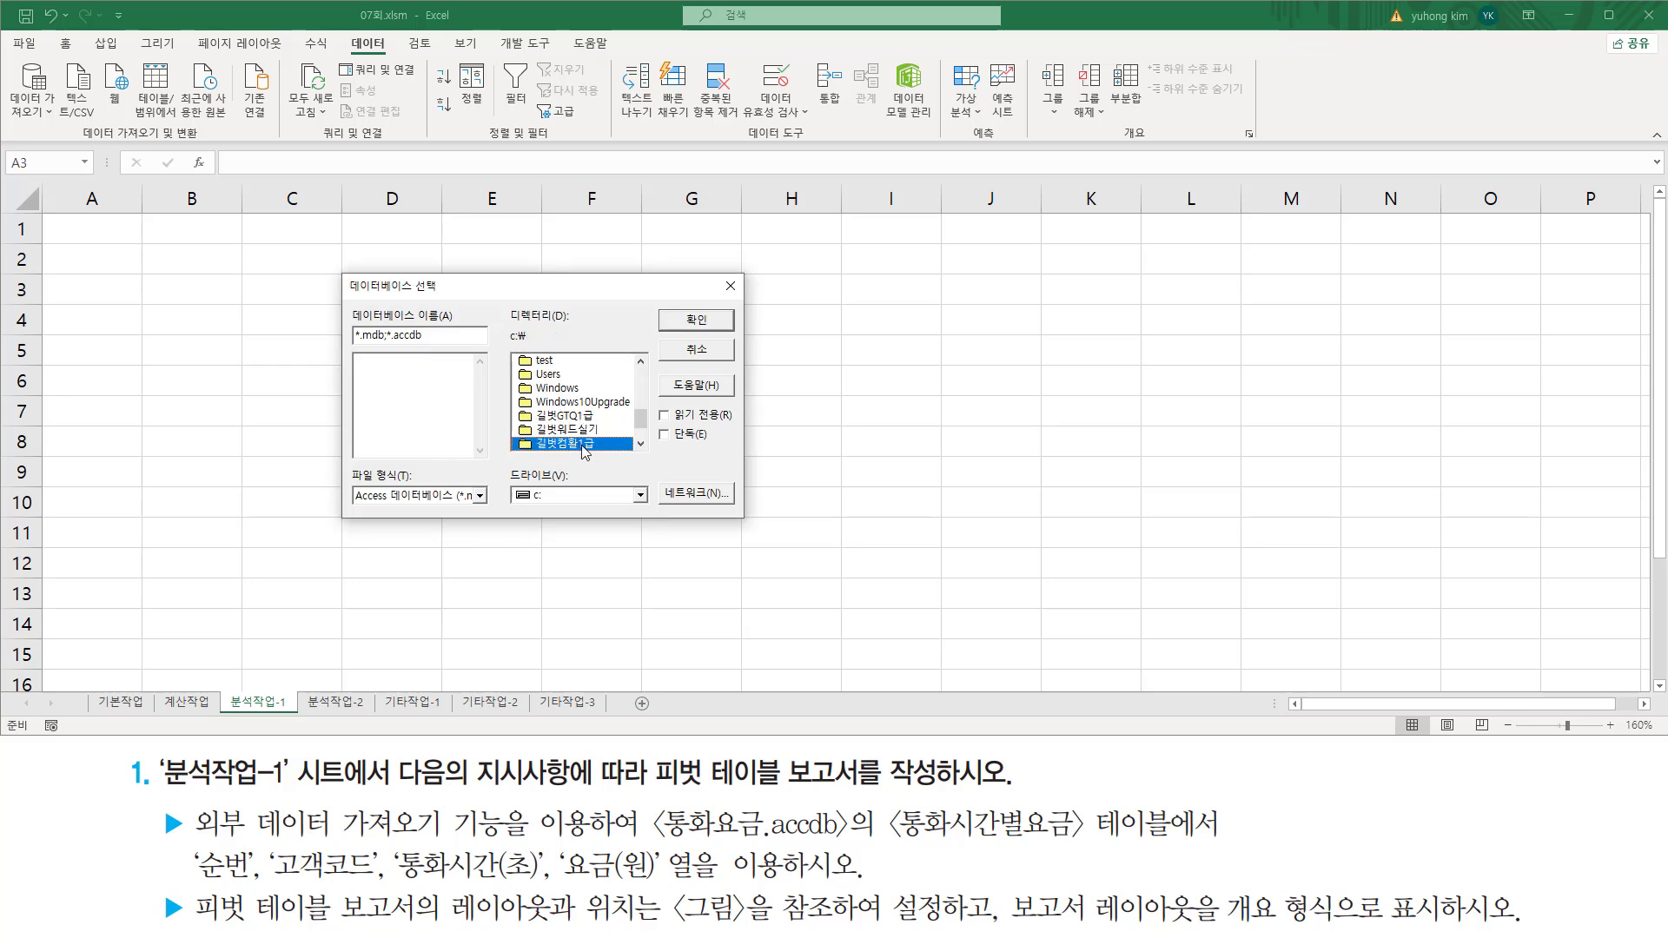
double_click(582, 445)
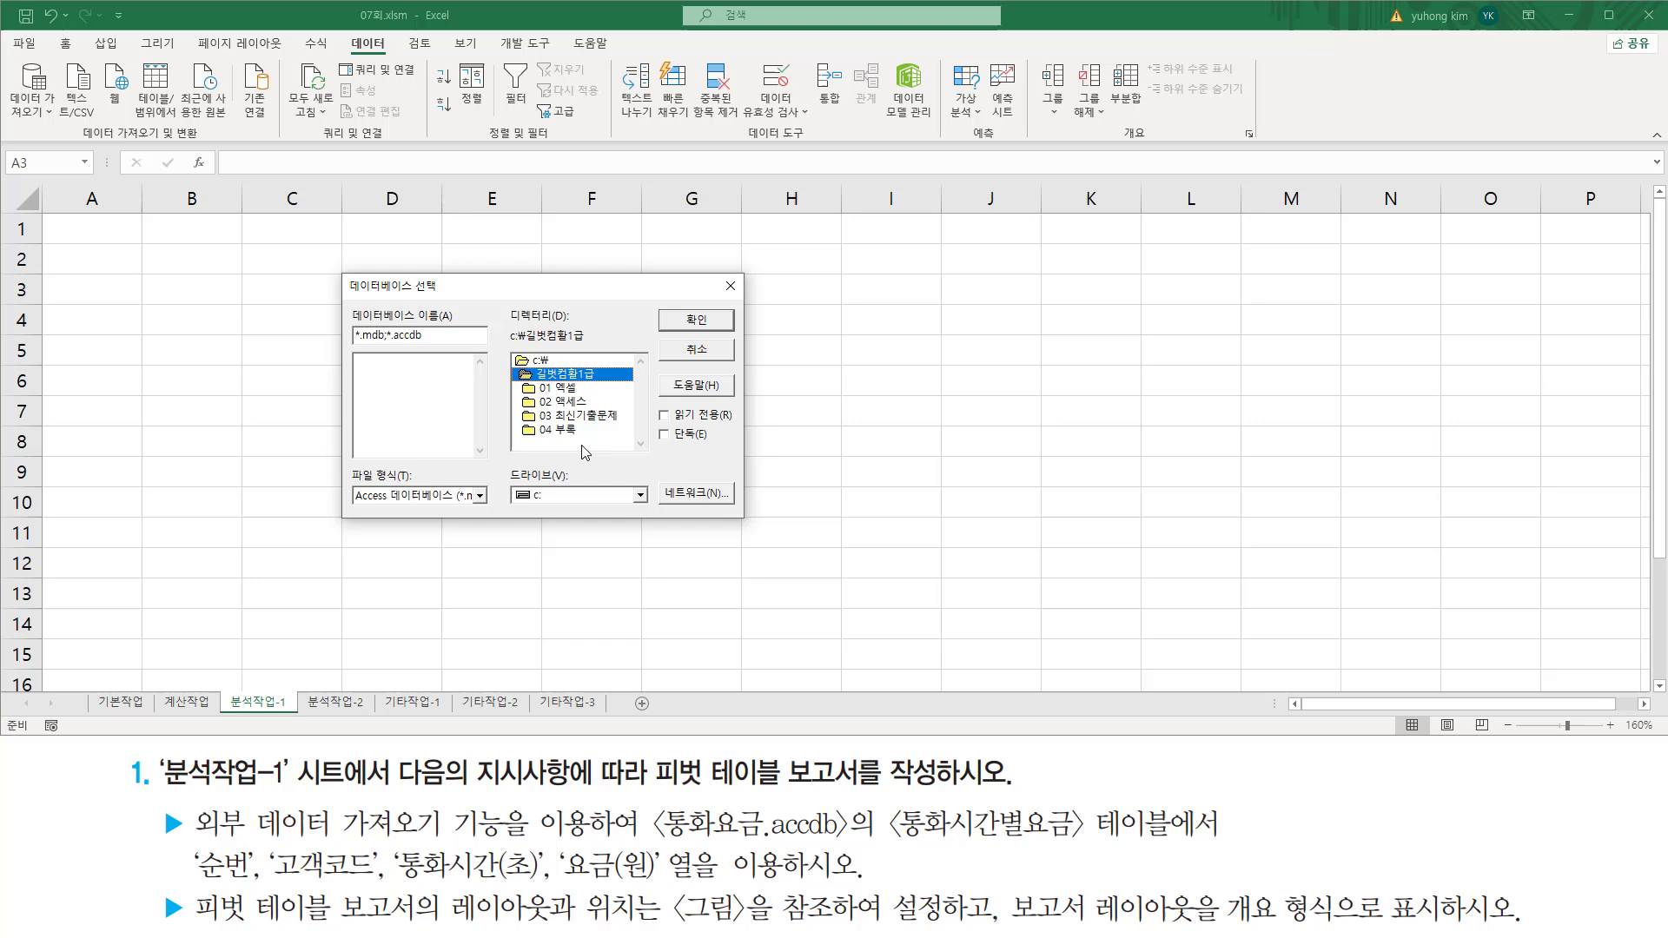
left_click(572, 390)
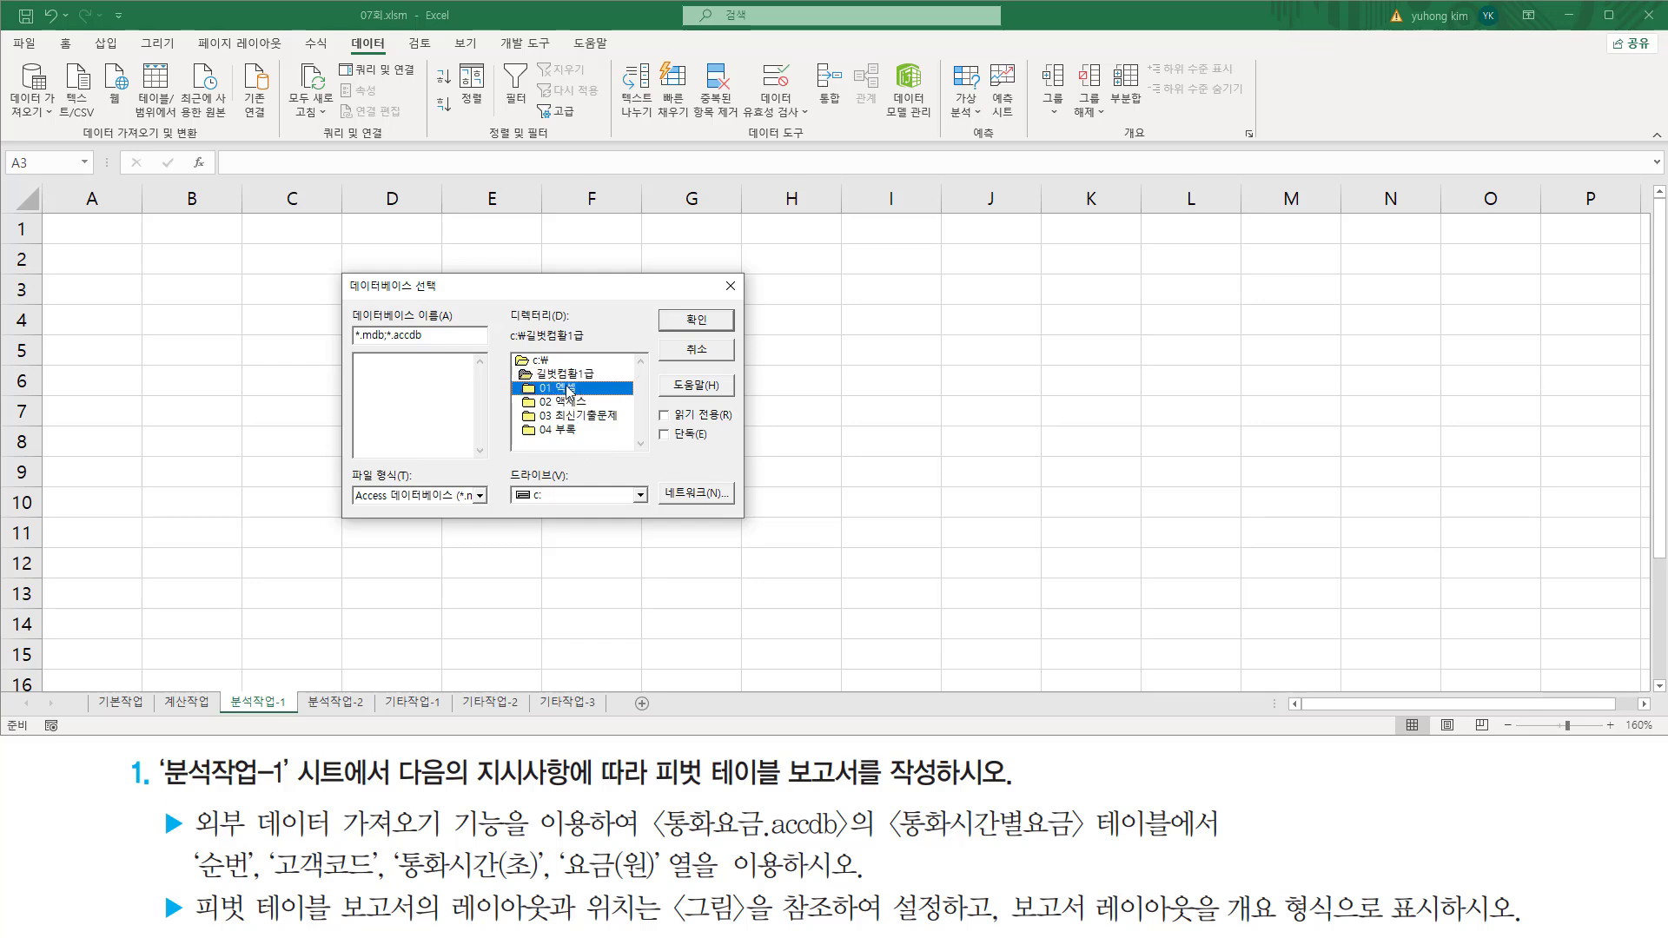
double_click(569, 391)
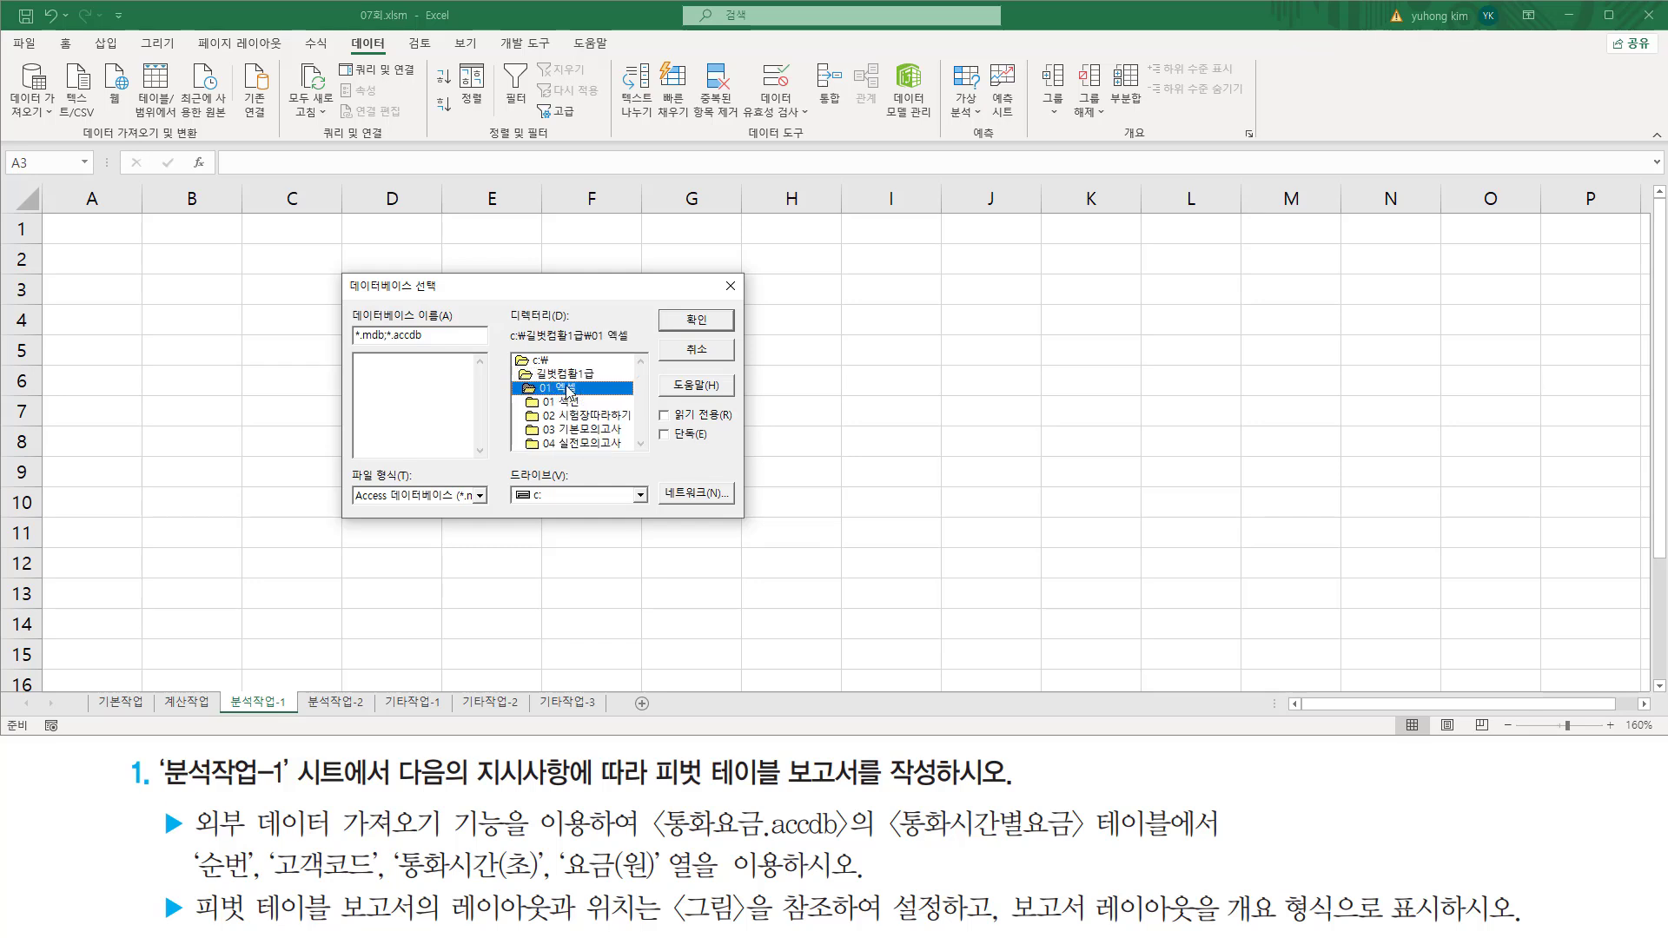
left_click(595, 432)
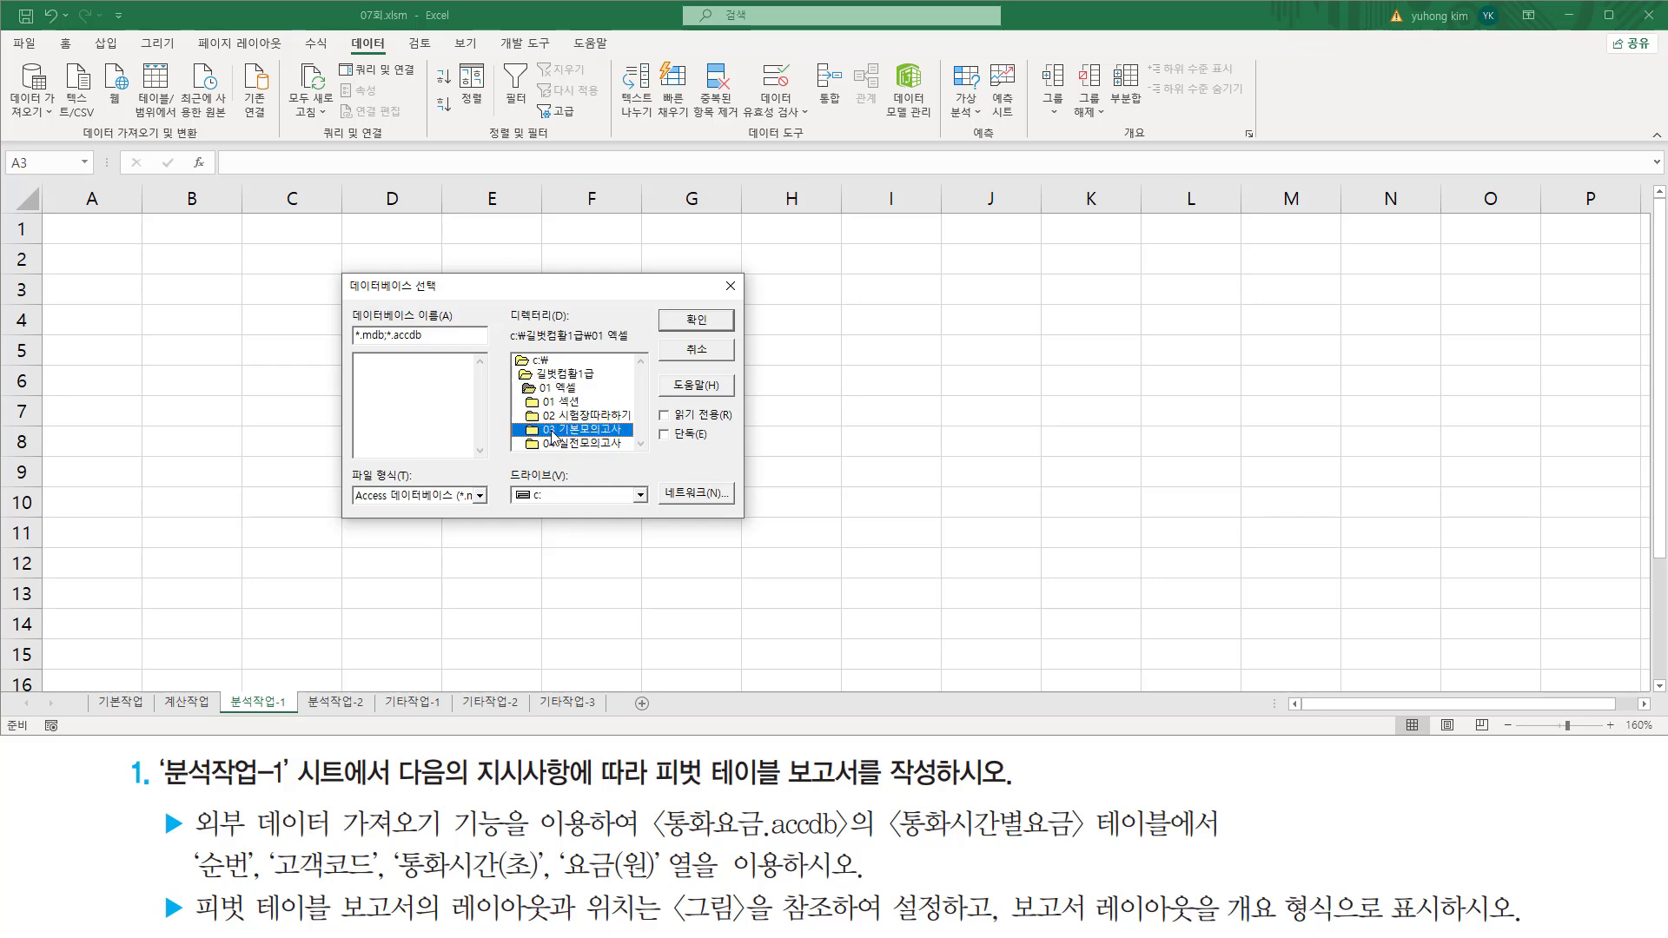
double_click(577, 431)
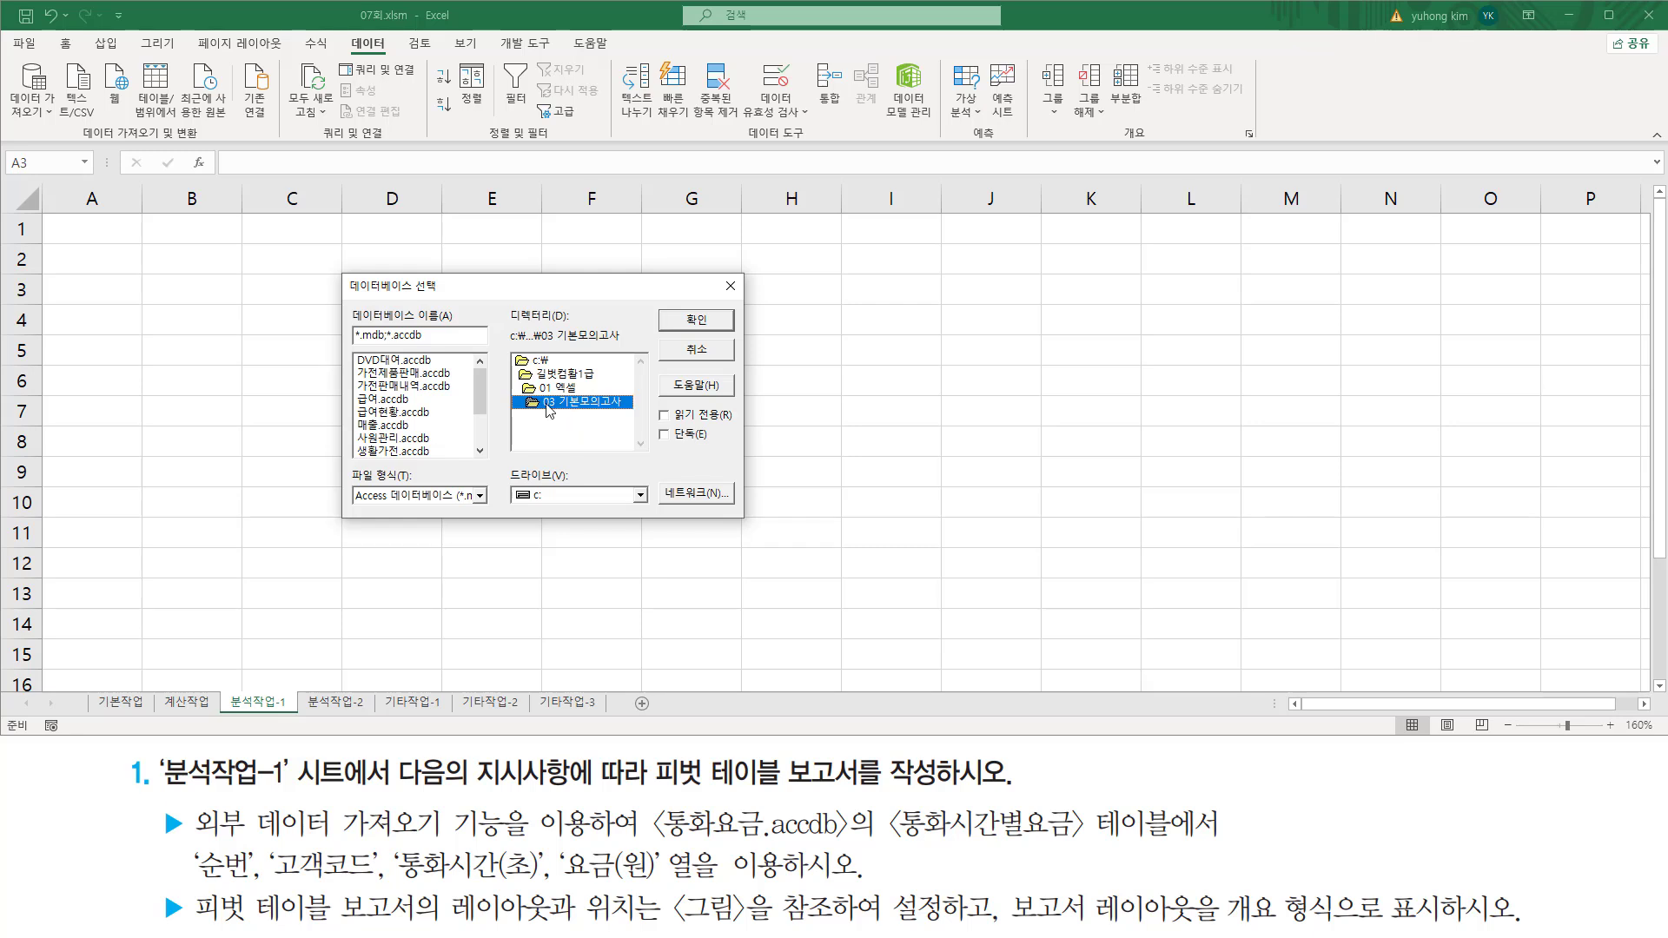
Step: Select the database file 통화요금.accdb and confirm it as the query's source
left_click_drag(479, 392, 496, 453)
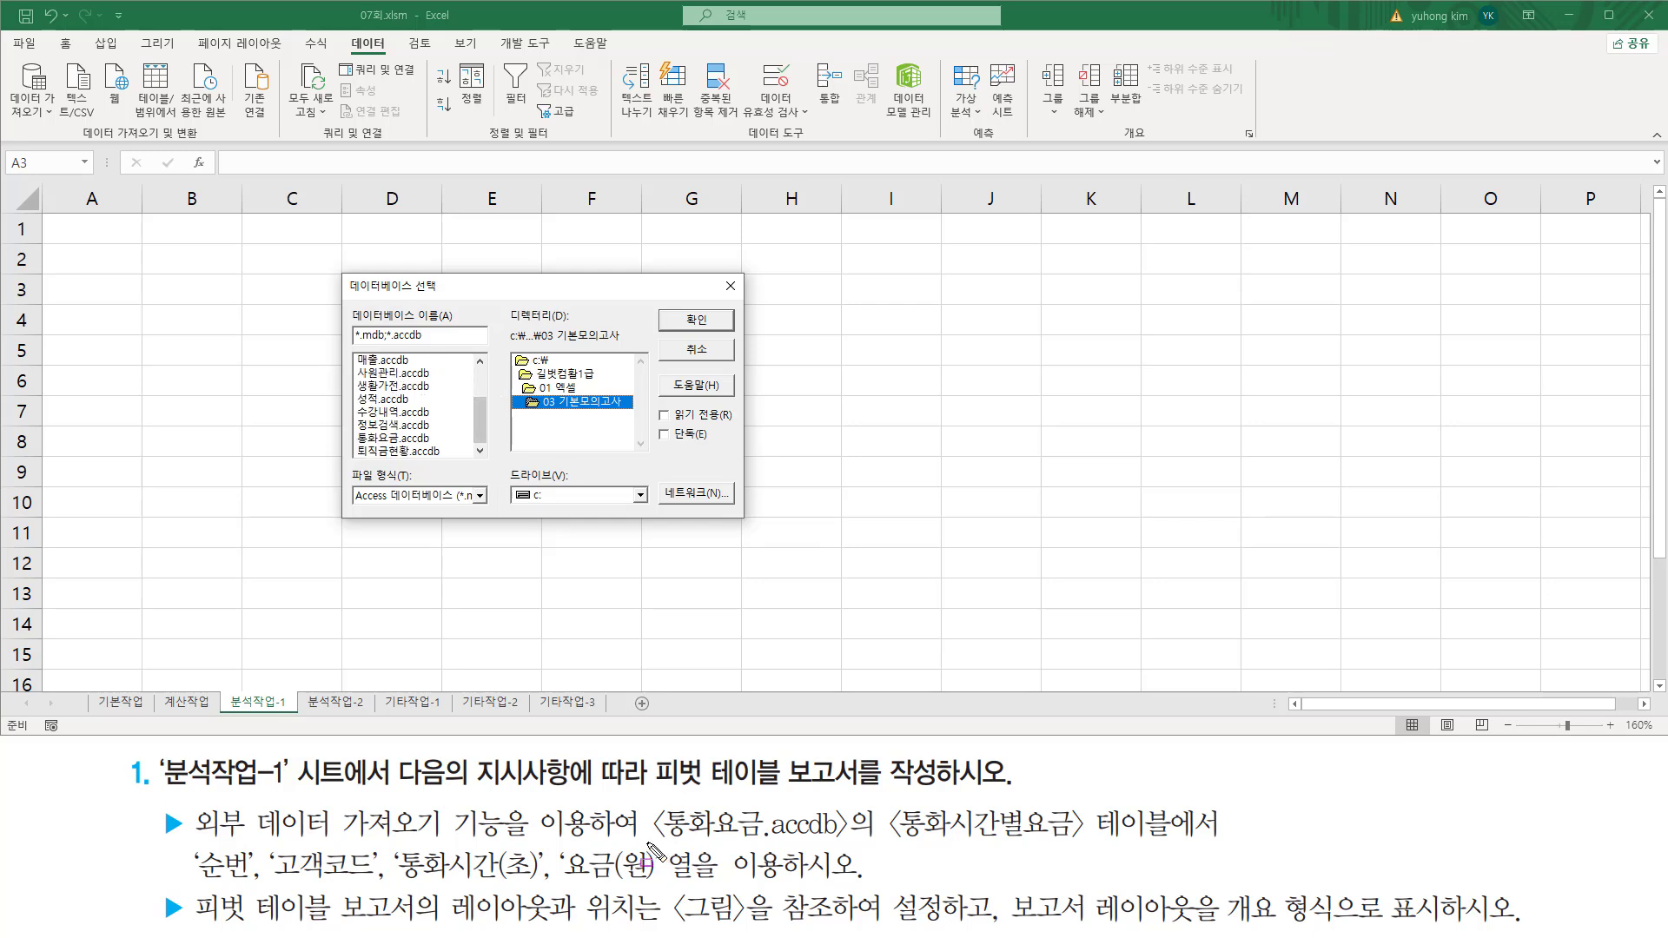
mouse_move(645, 842)
left_mouse_down()
mouse_move(832, 842)
mouse_move(850, 802)
left_mouse_up()
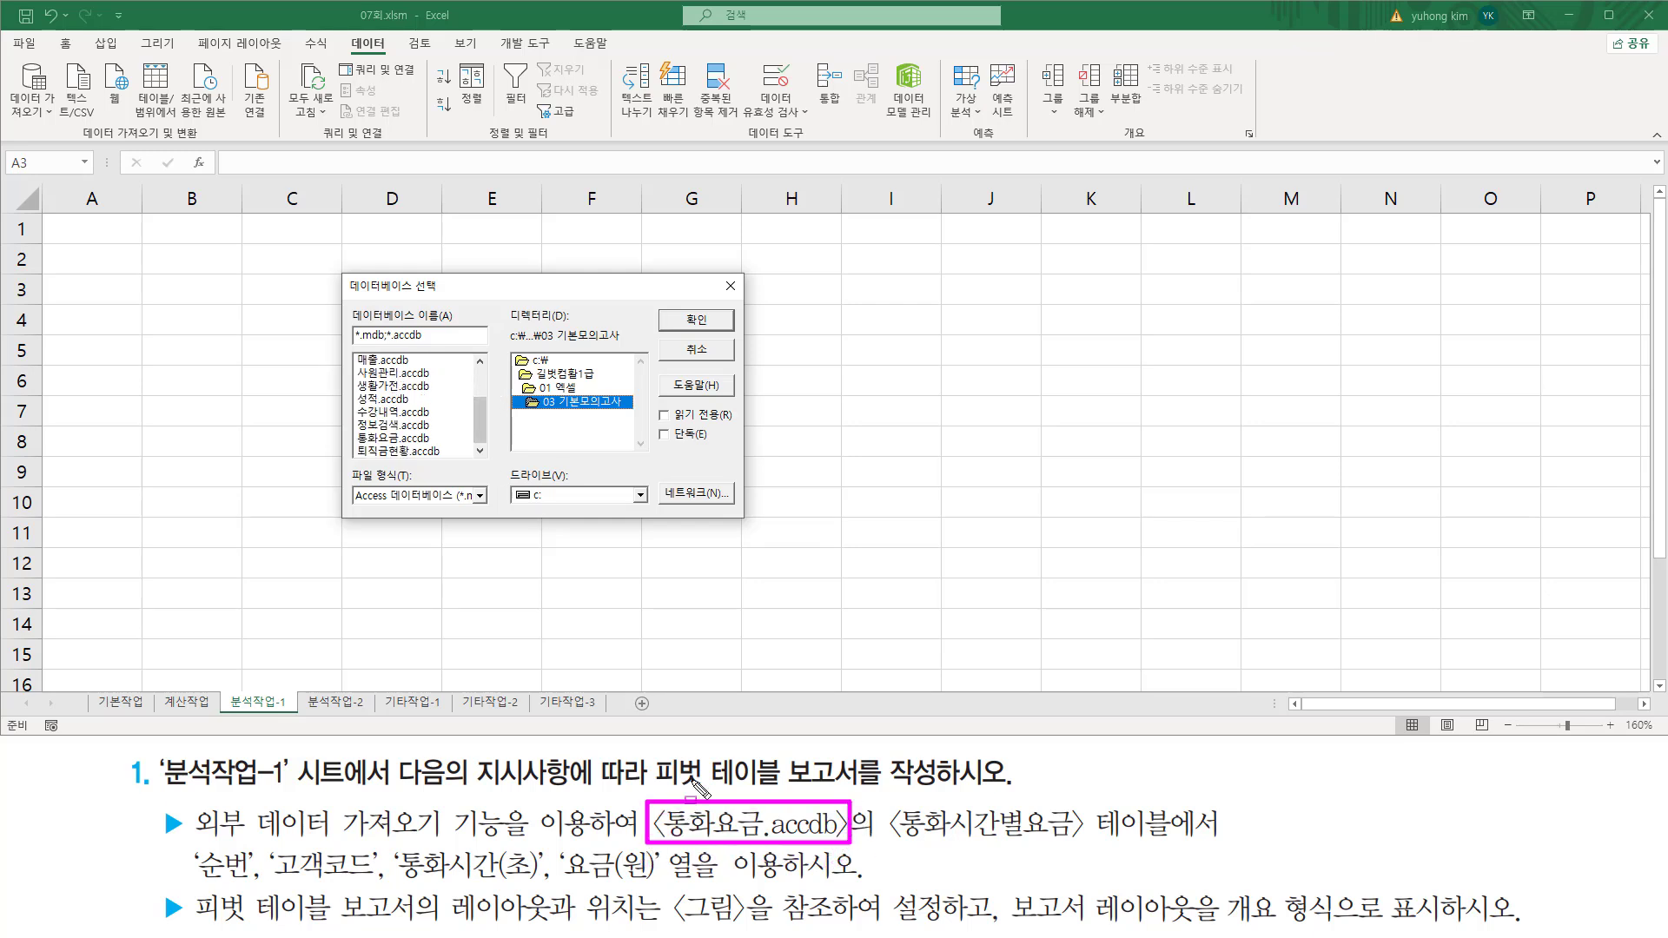
mouse_move(351, 447)
left_mouse_down()
mouse_move(396, 427)
mouse_move(437, 448)
left_mouse_up()
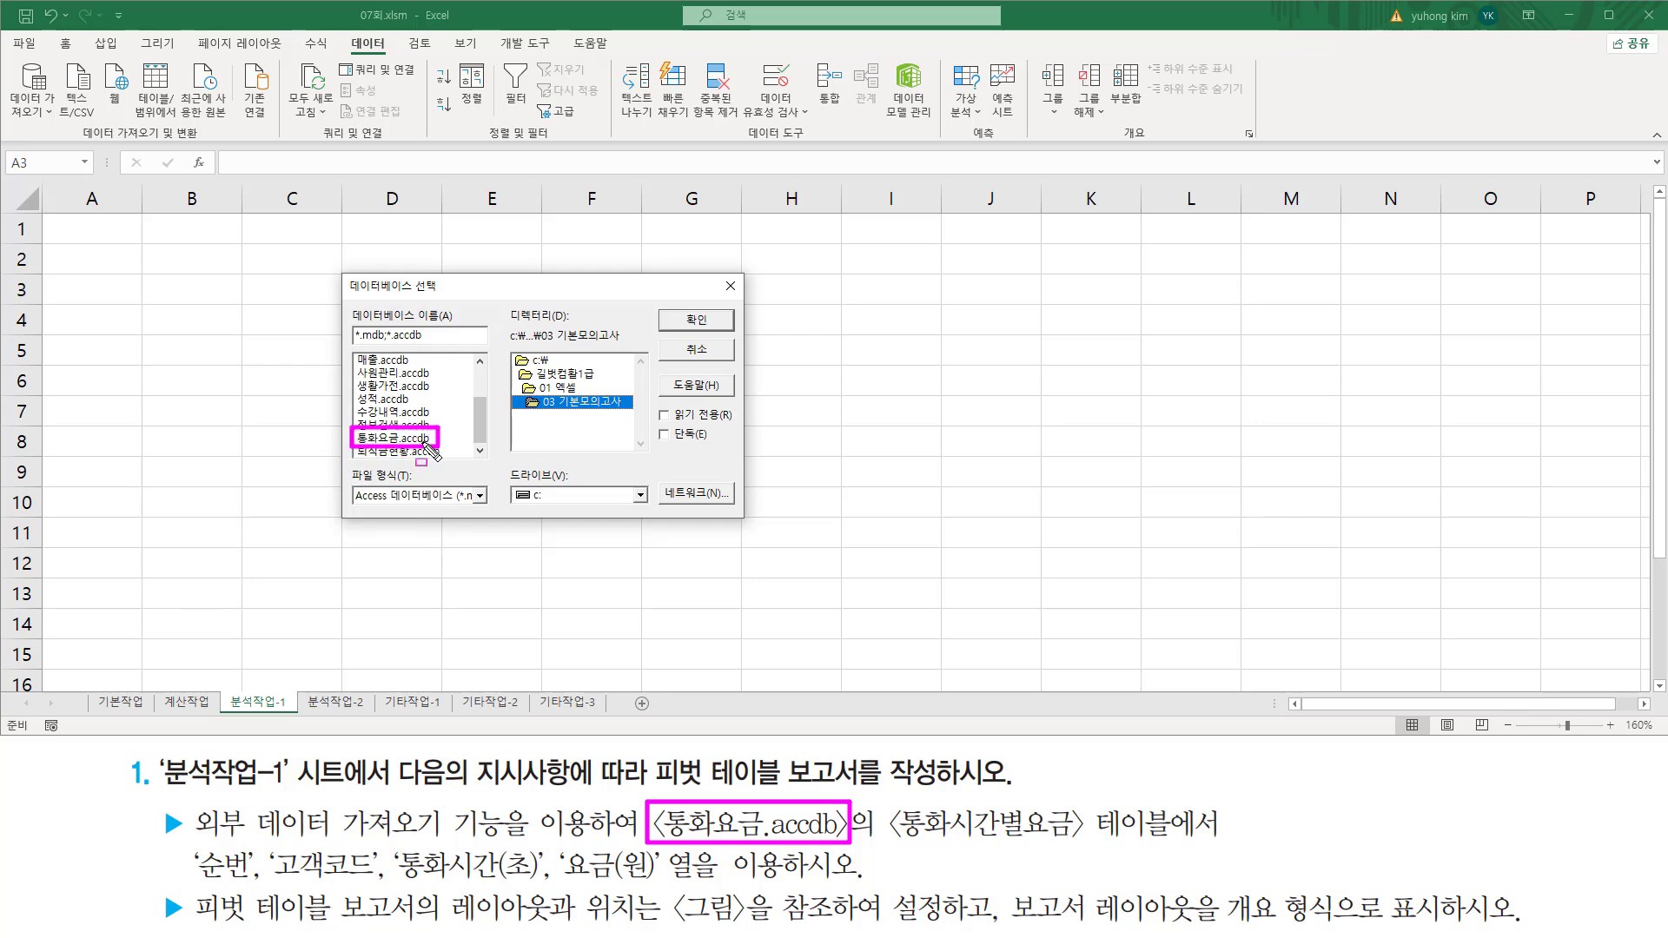
key("Escape")
left_click(415, 441)
mouse_move(664, 330)
left_mouse_down()
mouse_move(695, 308)
mouse_move(720, 334)
left_mouse_up()
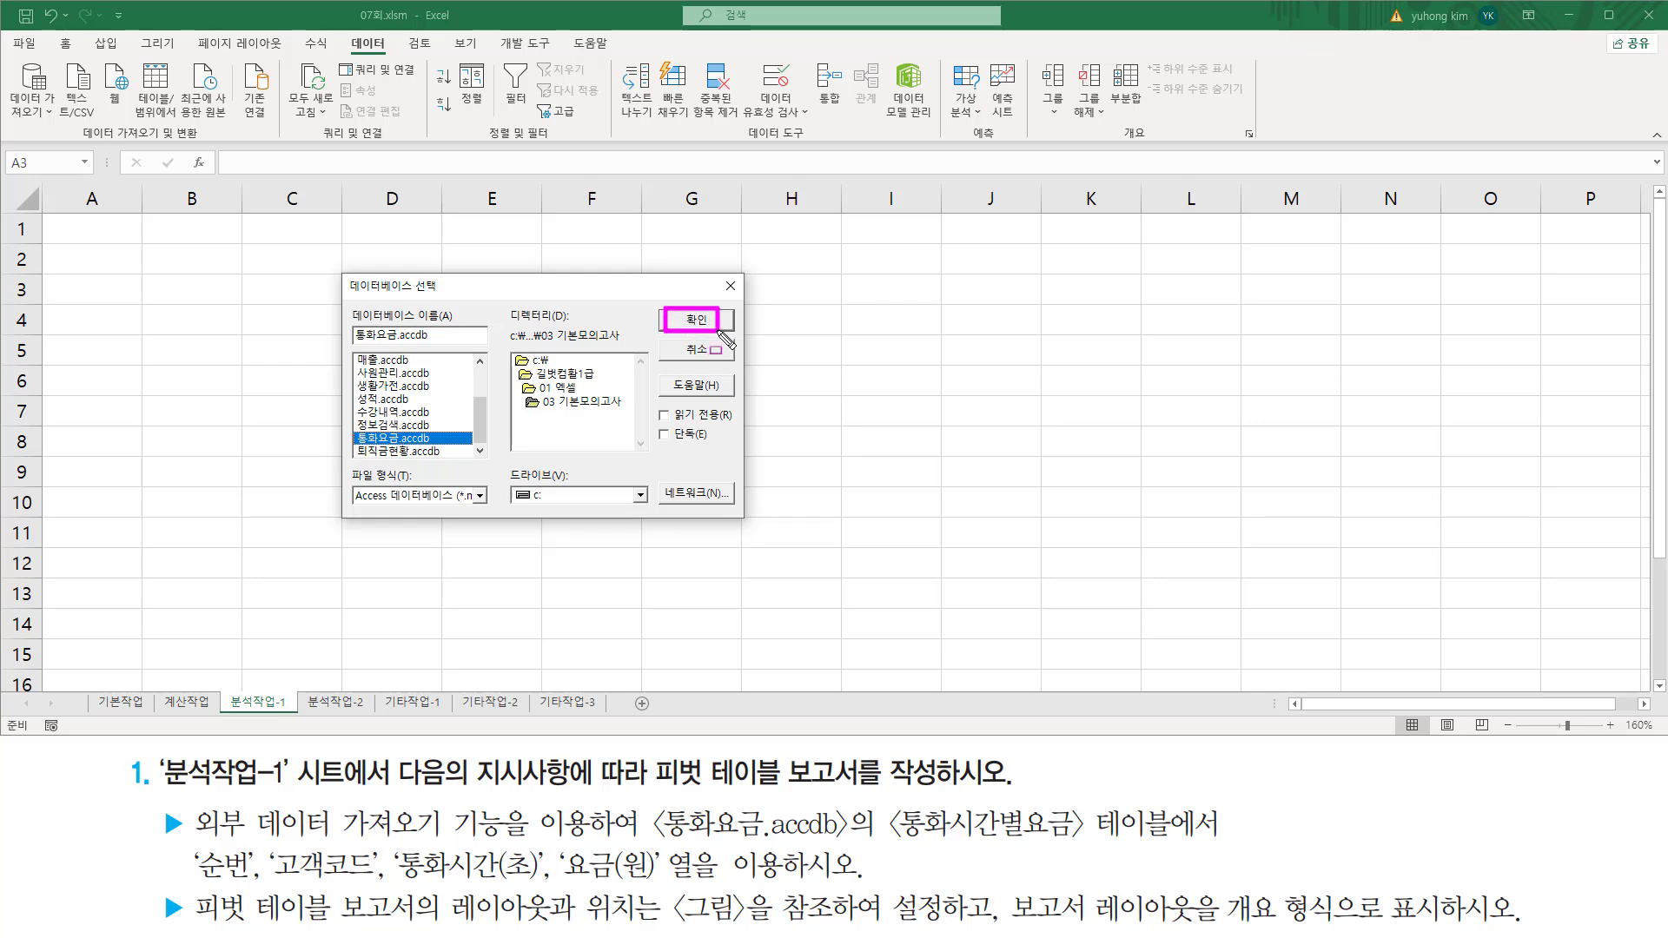
key("Escape")
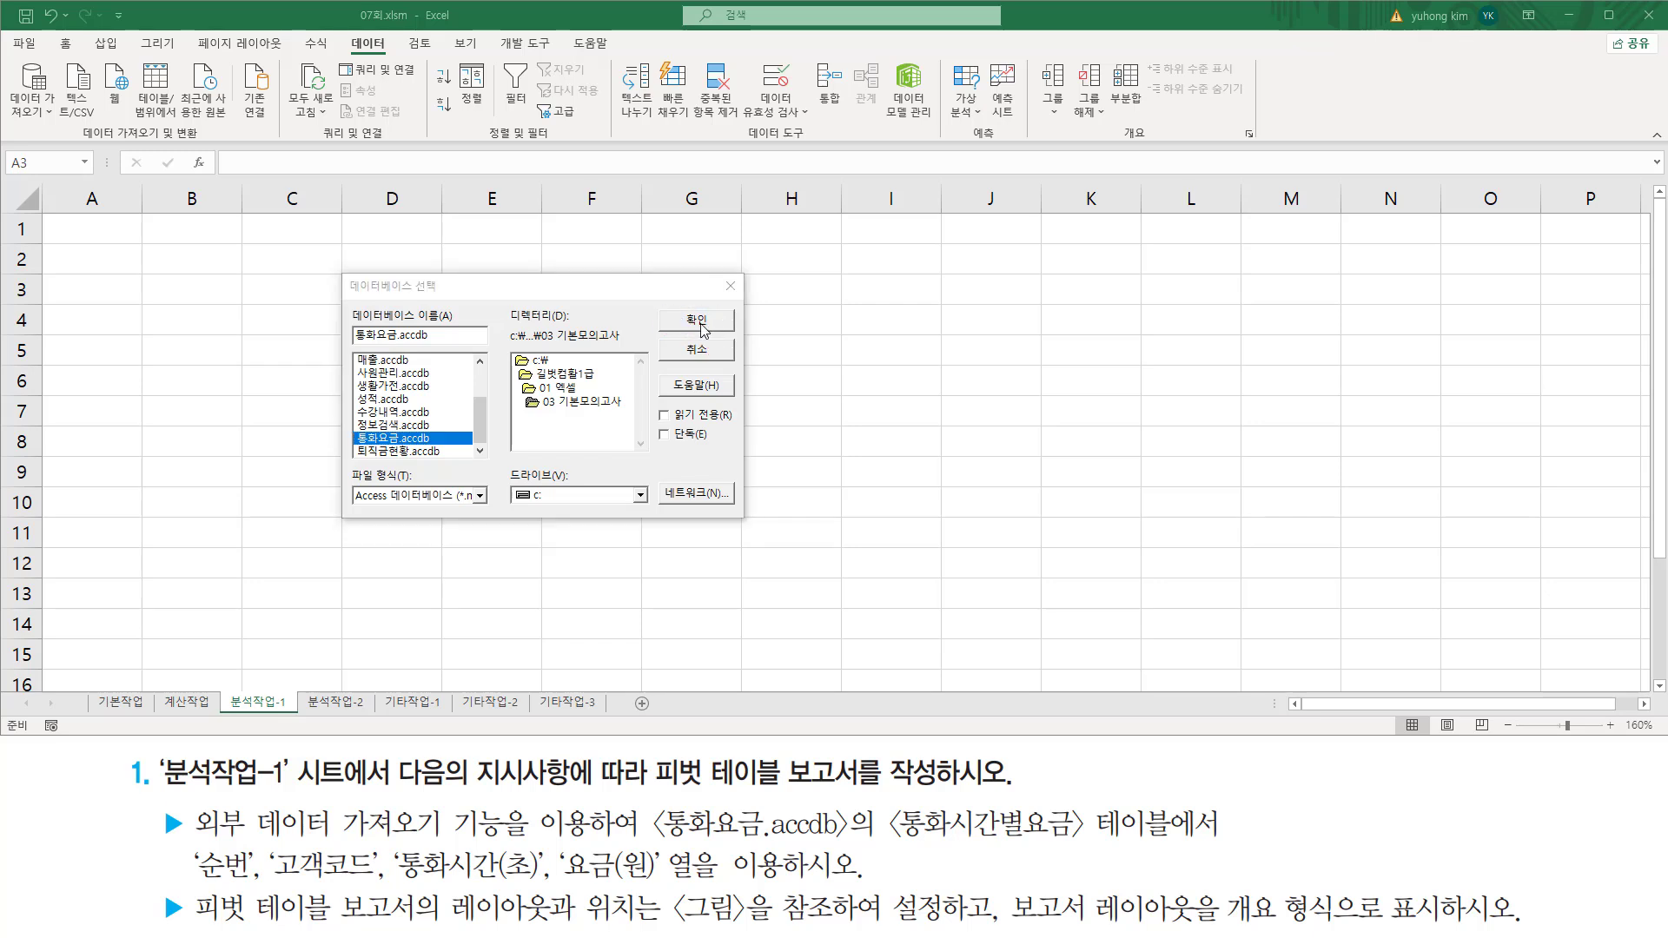
left_click(700, 325)
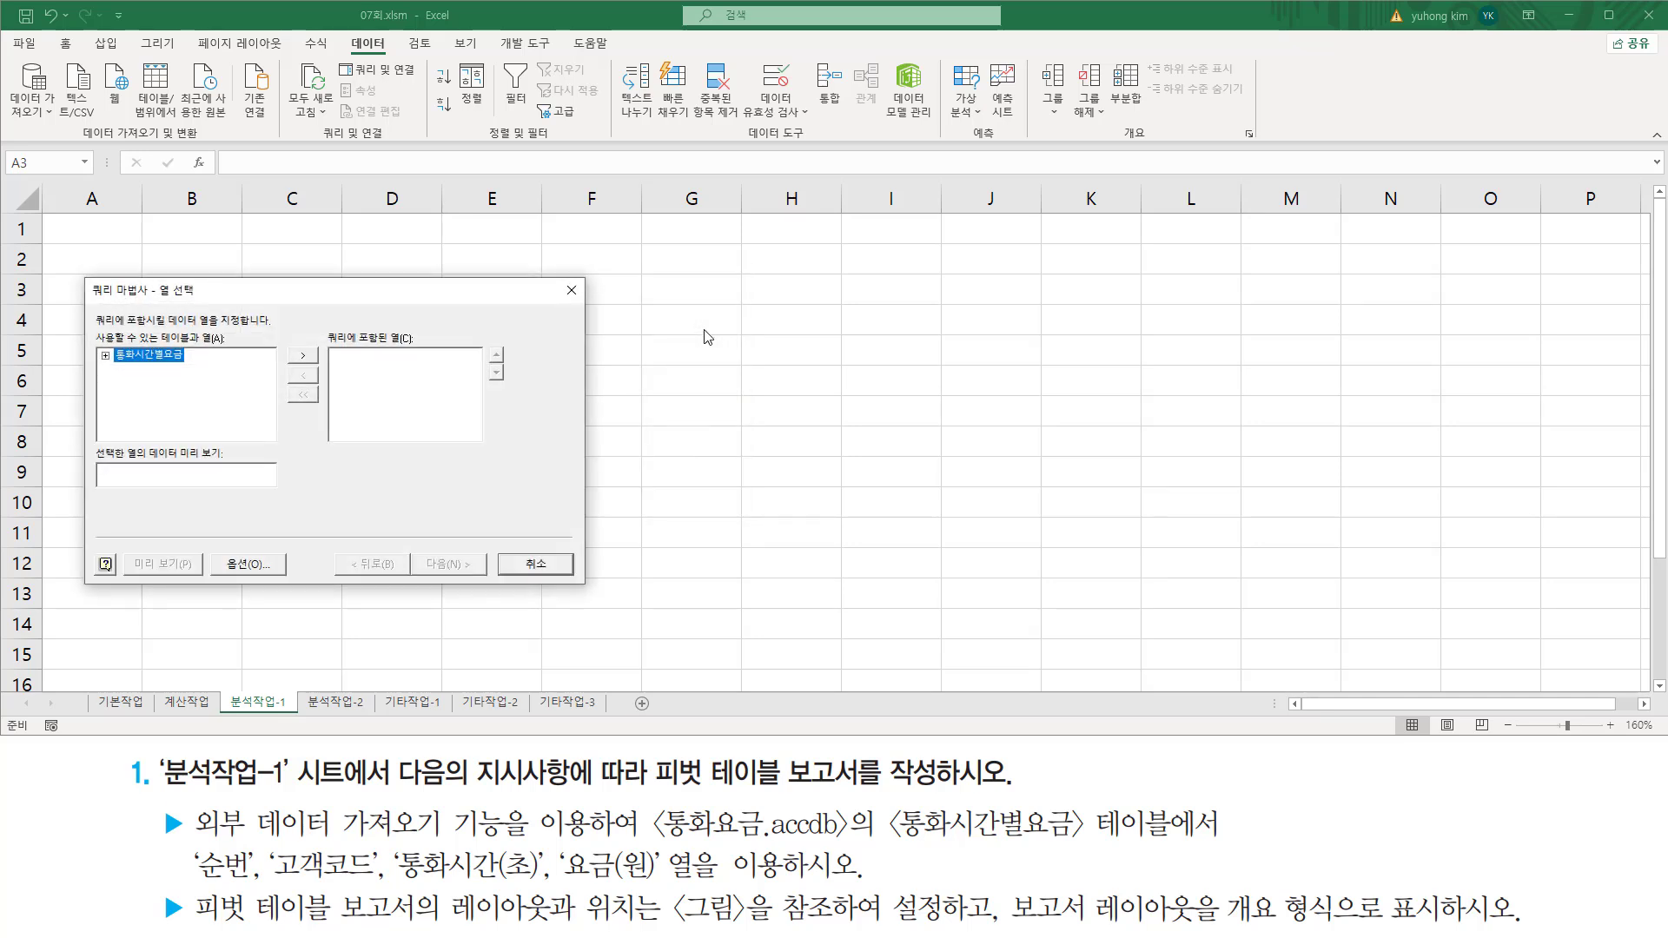
mouse_move(86, 301)
left_mouse_down()
mouse_move(155, 300)
mouse_move(155, 278)
mouse_move(195, 278)
mouse_move(199, 303)
left_mouse_up()
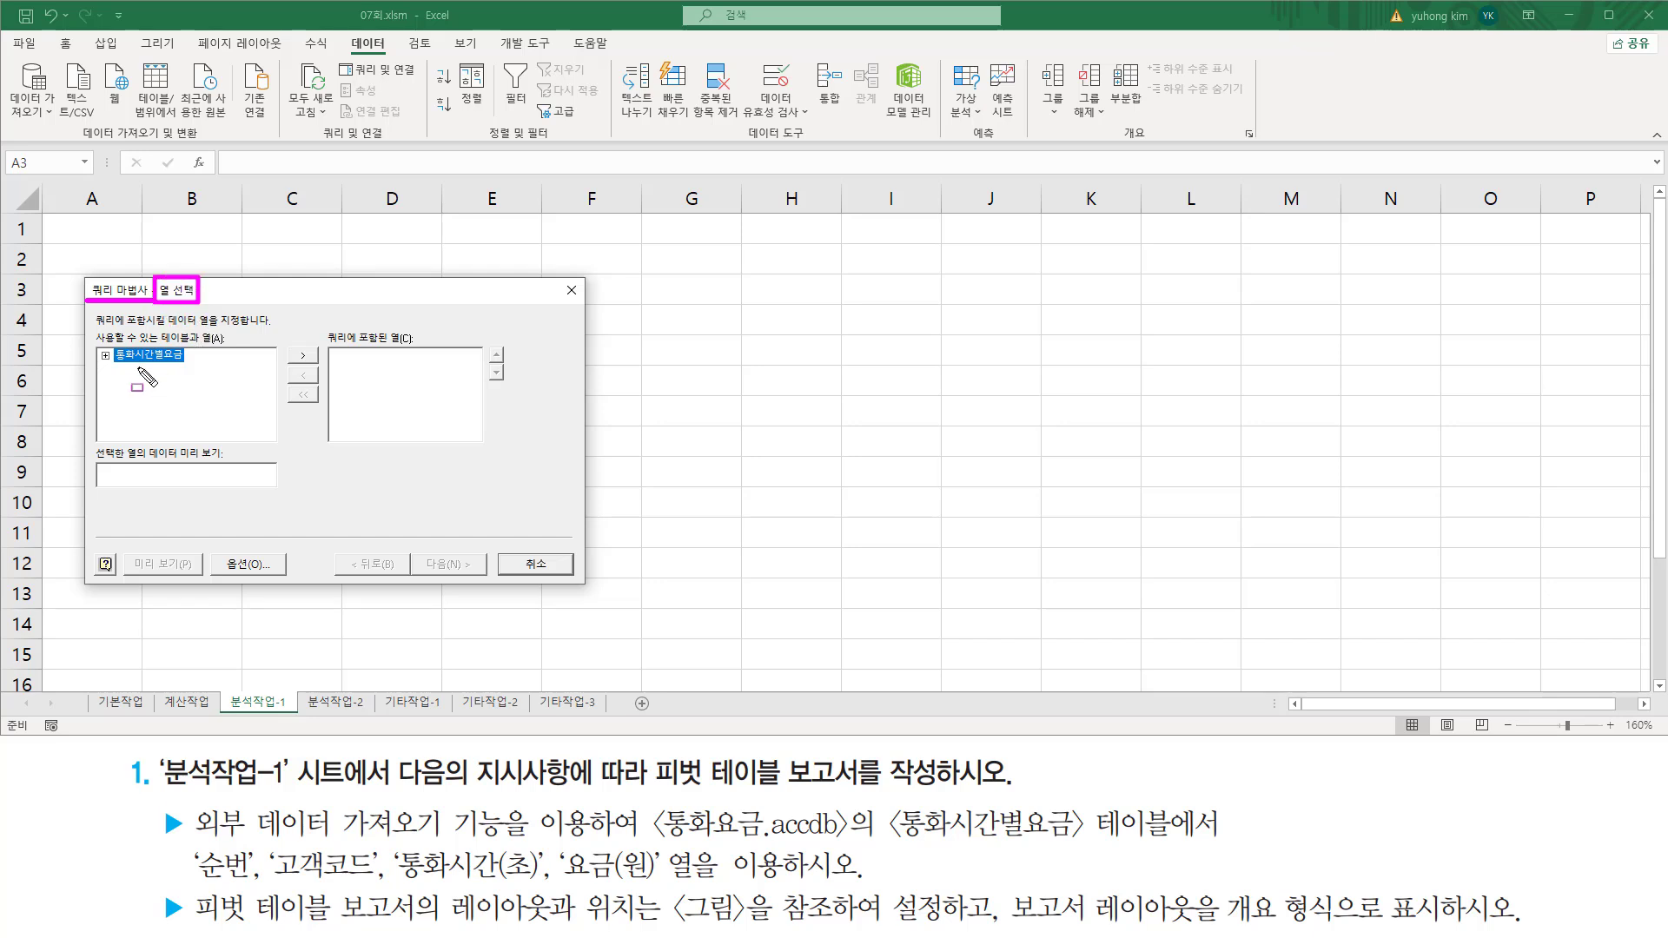
mouse_move(108, 381)
left_mouse_down()
mouse_move(186, 362)
mouse_move(189, 342)
left_mouse_up()
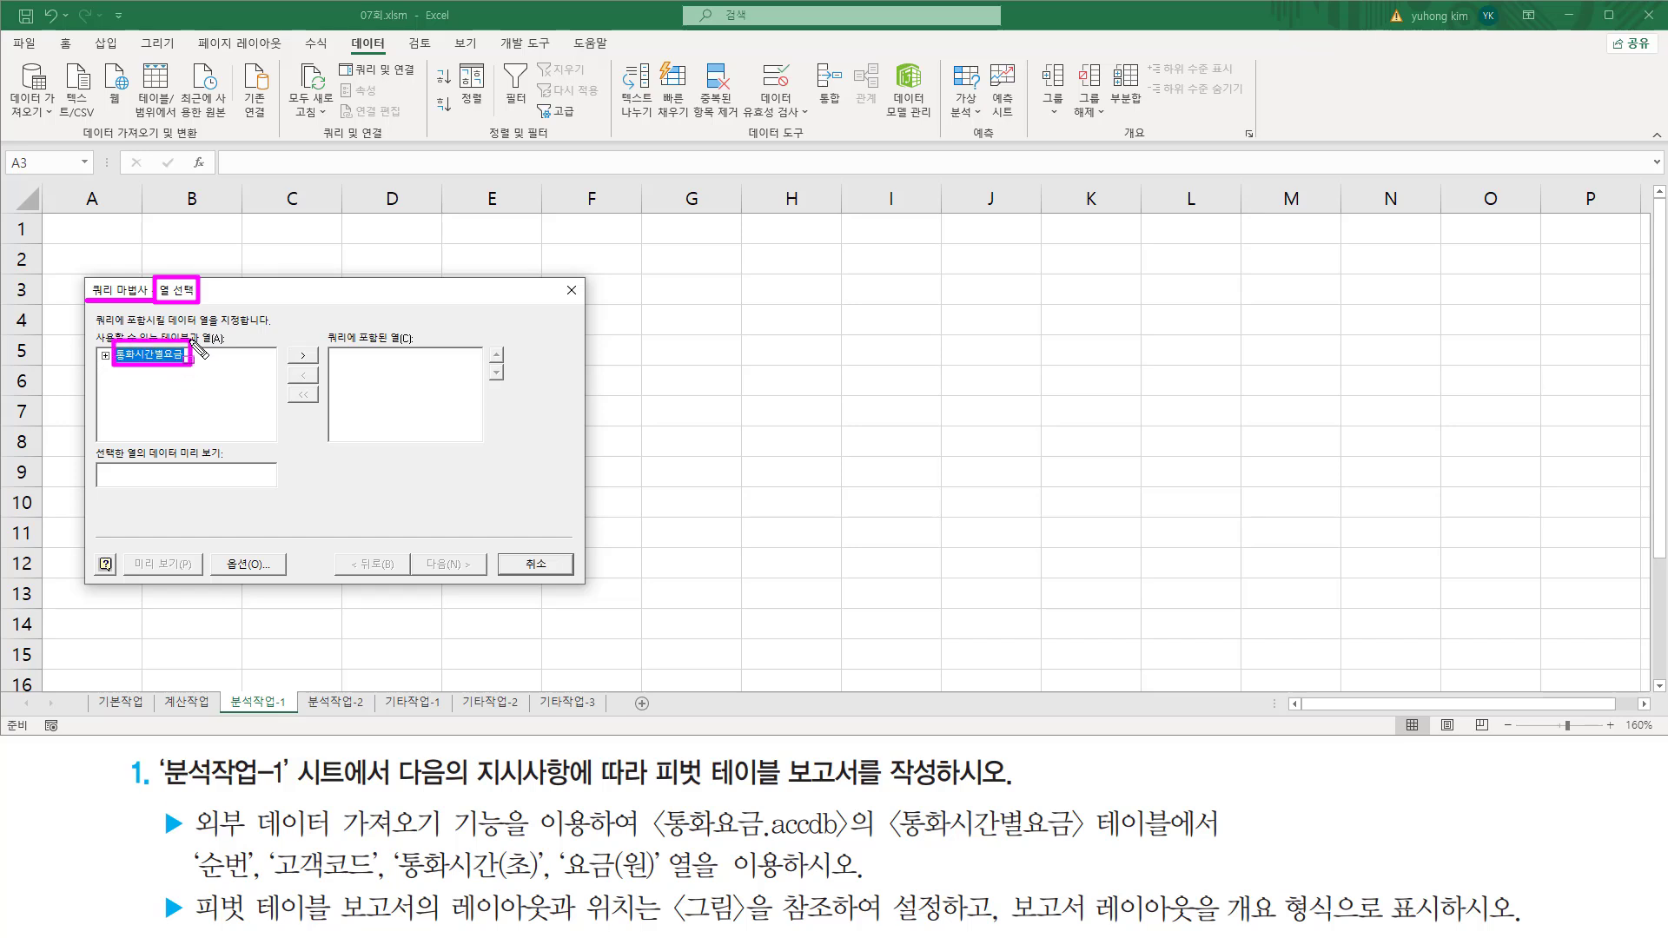
mouse_move(886, 841)
left_mouse_down()
mouse_move(1184, 841)
mouse_move(1184, 799)
left_mouse_up()
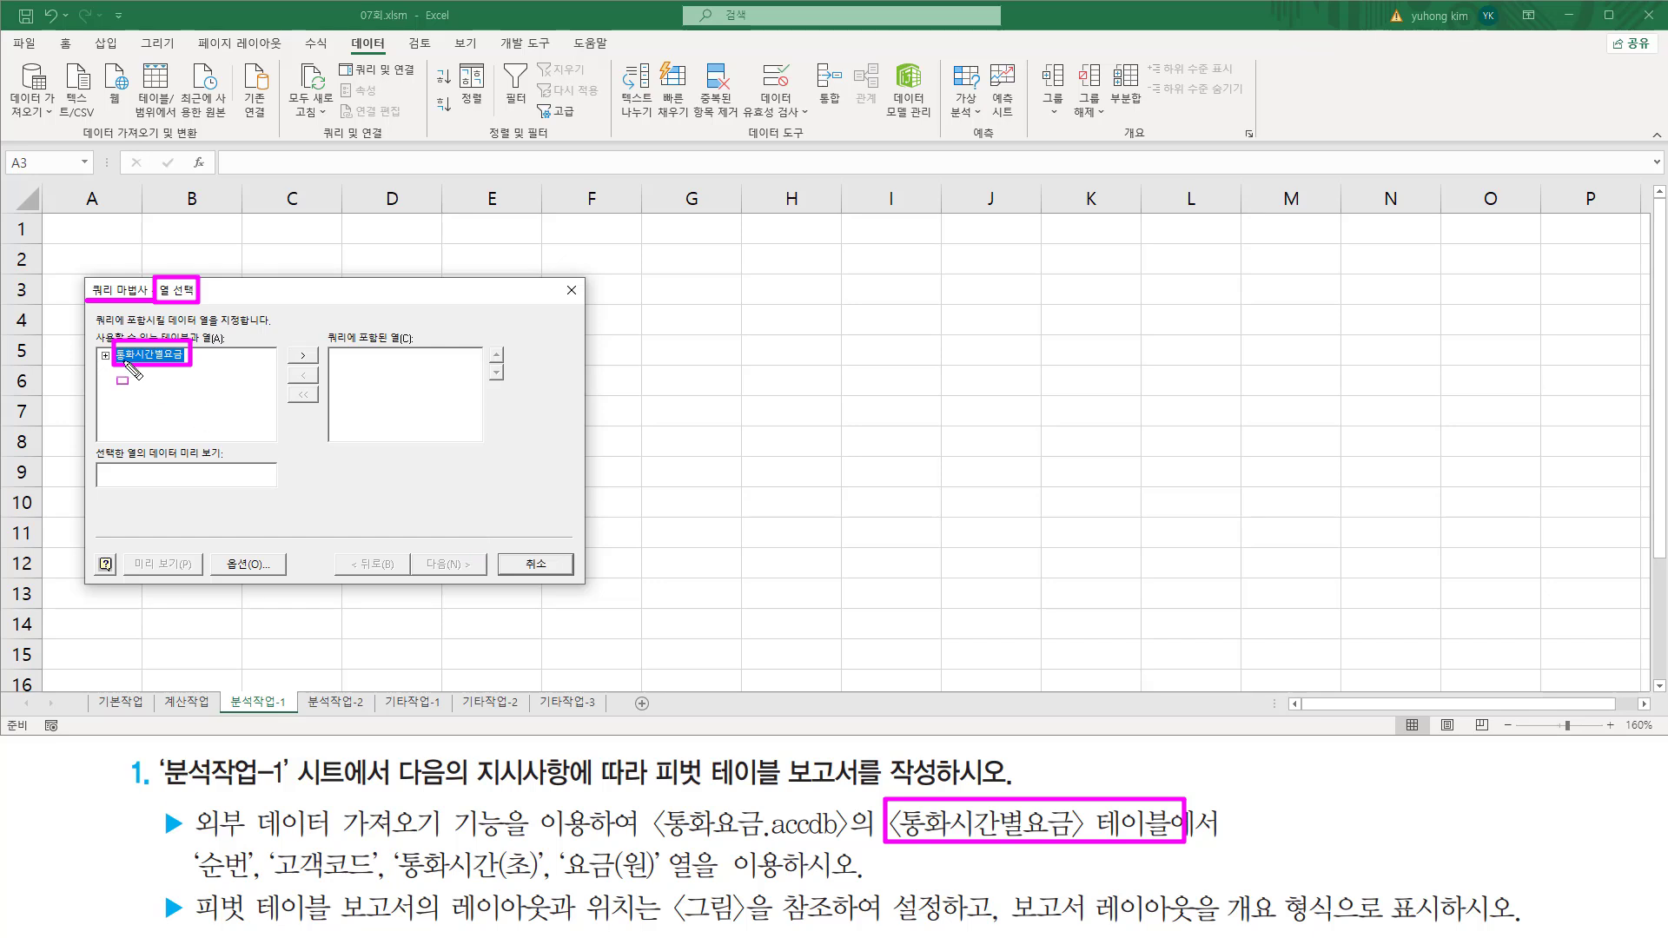
Step: Expand the 통화시간별요금 table in the Query Wizard to list its available columns
left_click_drag(99, 365, 114, 367)
key("Escape")
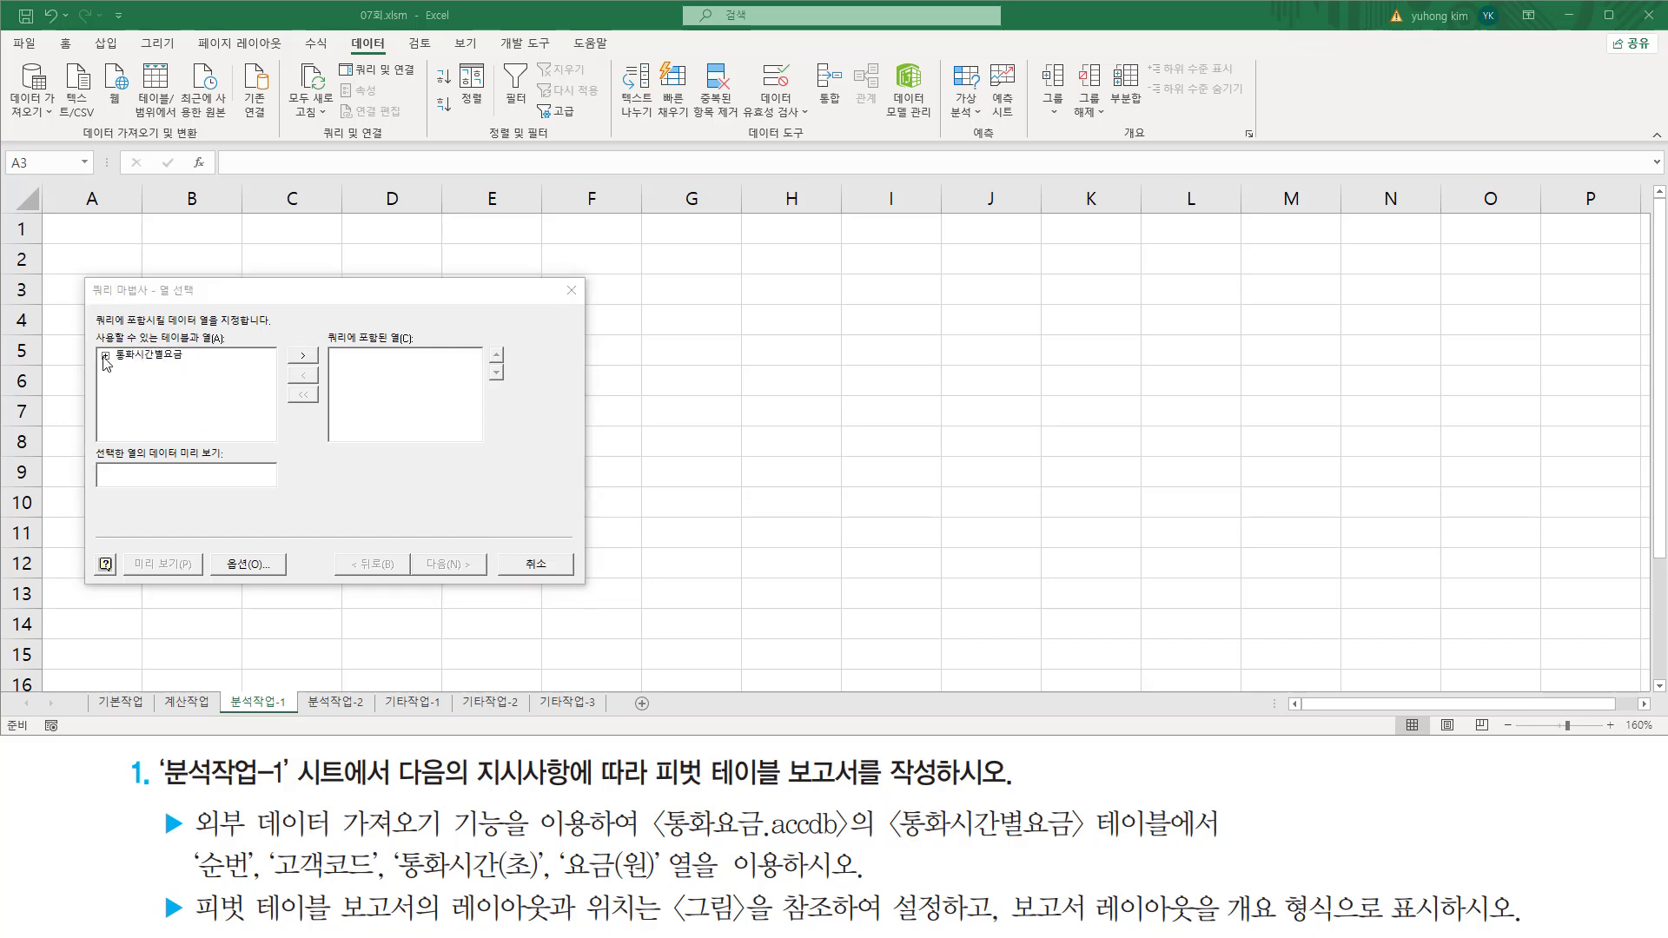
left_click(105, 356)
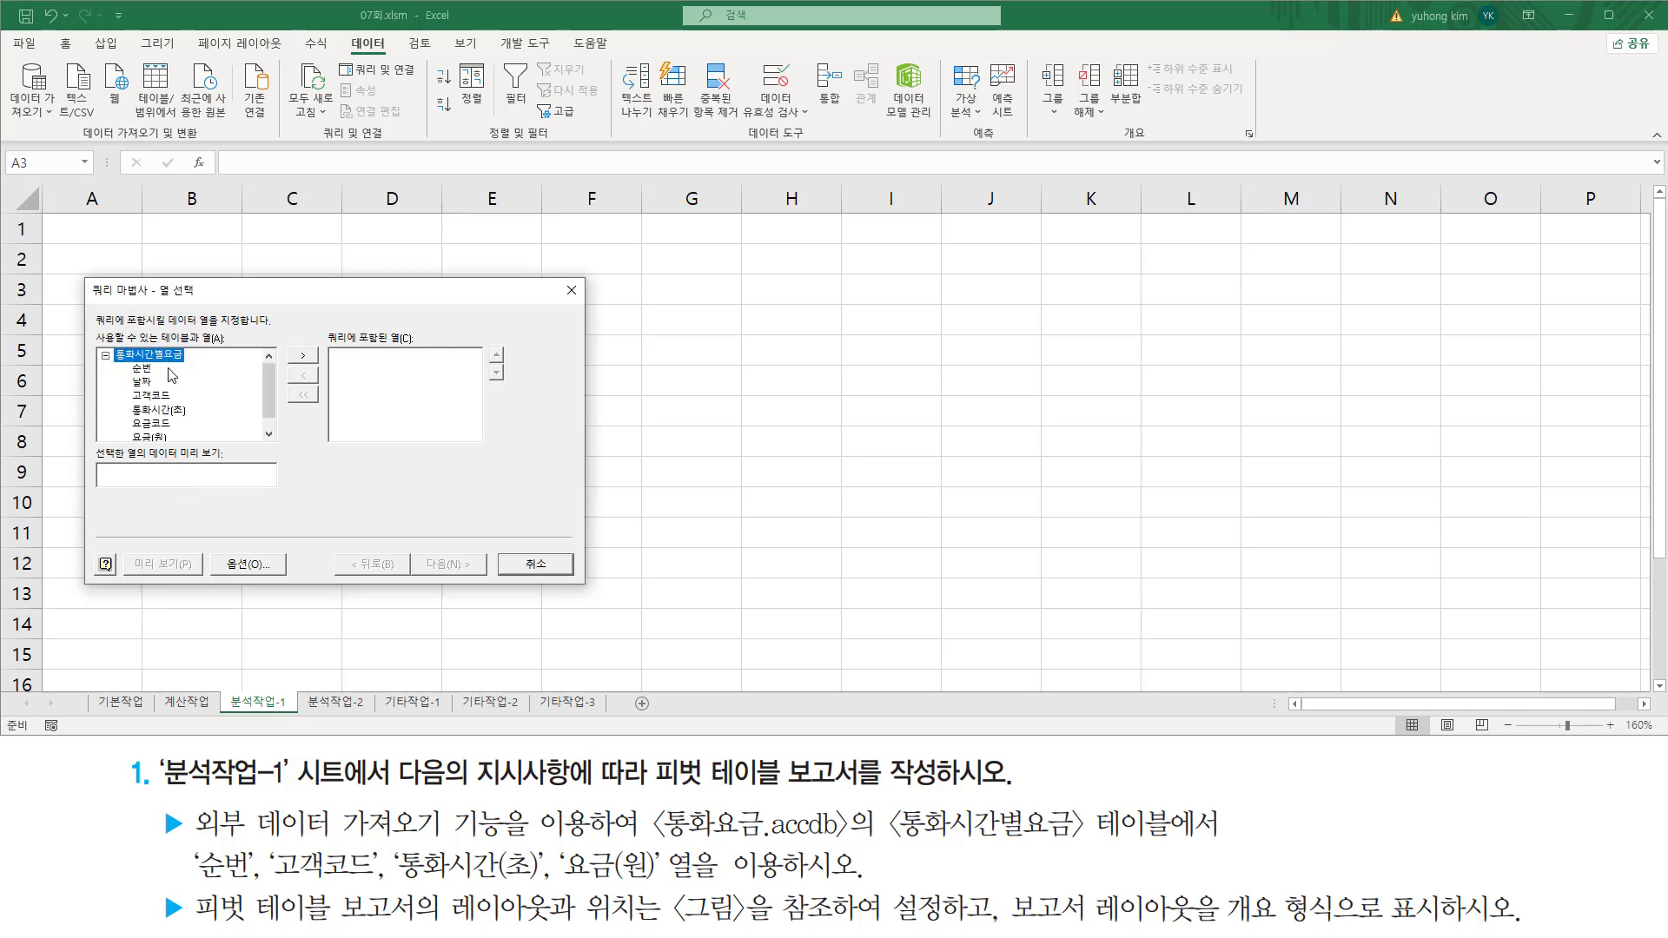
left_click_drag(265, 392, 269, 372)
key("ctrl+shift+d")
mouse_move(126, 360)
left_mouse_down()
mouse_move(185, 445)
mouse_move(205, 446)
left_mouse_up()
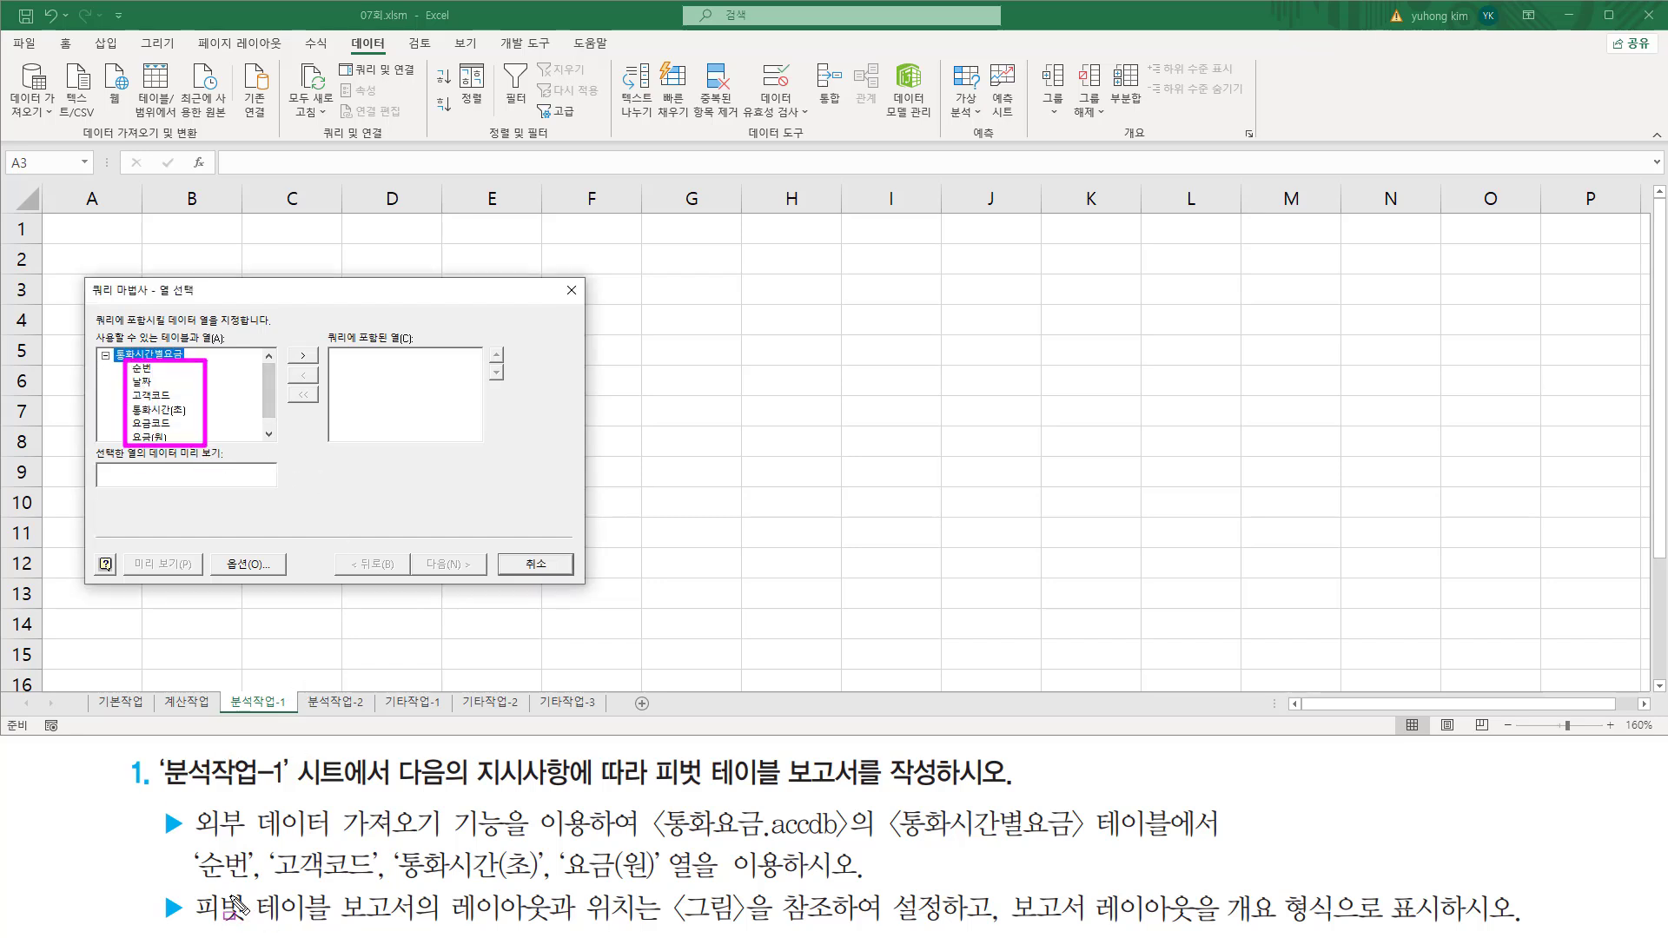
mouse_move(198, 881)
left_mouse_down()
mouse_move(685, 881)
mouse_move(660, 882)
left_mouse_up()
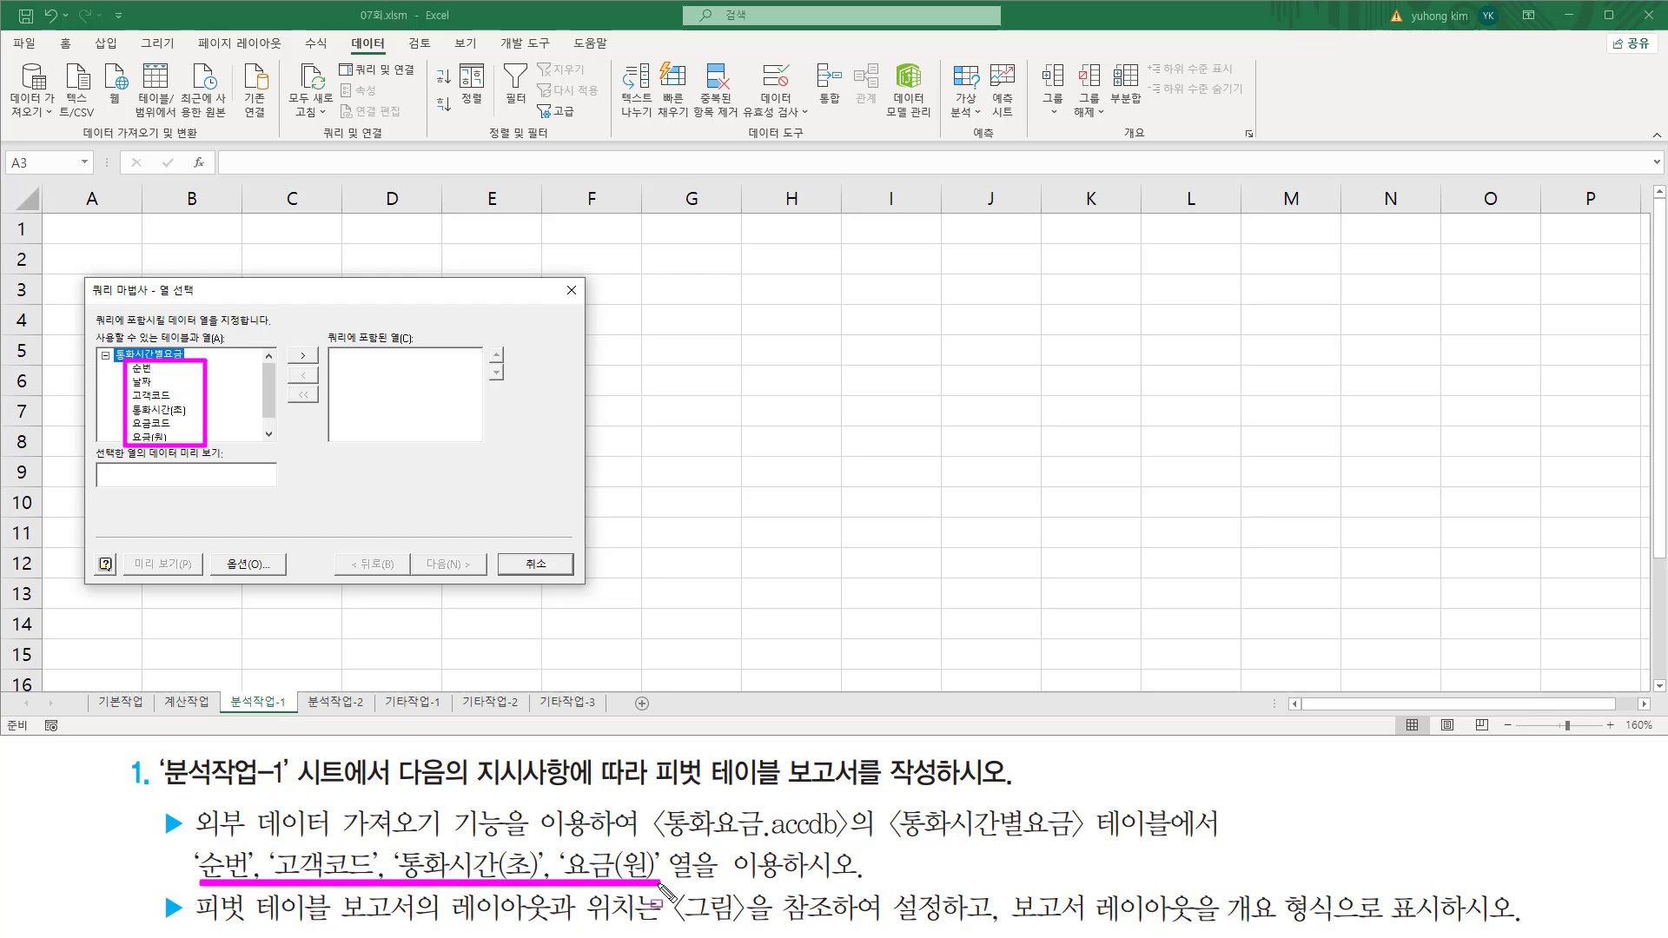
key("Escape")
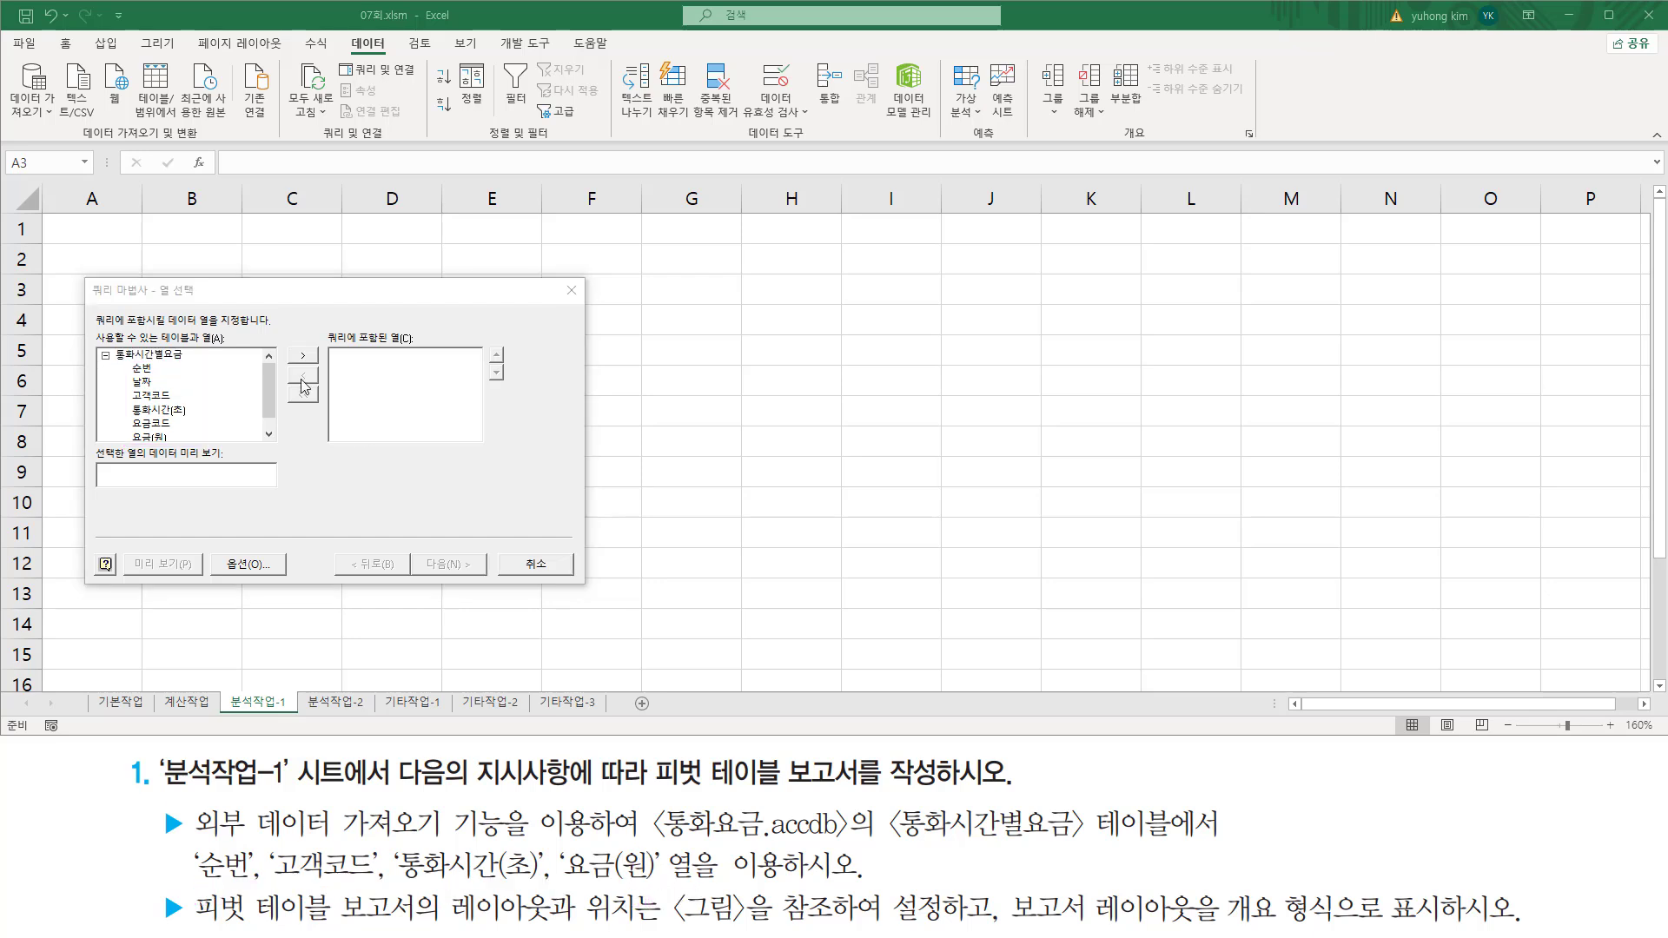
Step: Add the columns 순번, 고객코드, 통화시간(초) and 요금(원) to the query and proceed past column selection
left_click(140, 368)
double_click(141, 368)
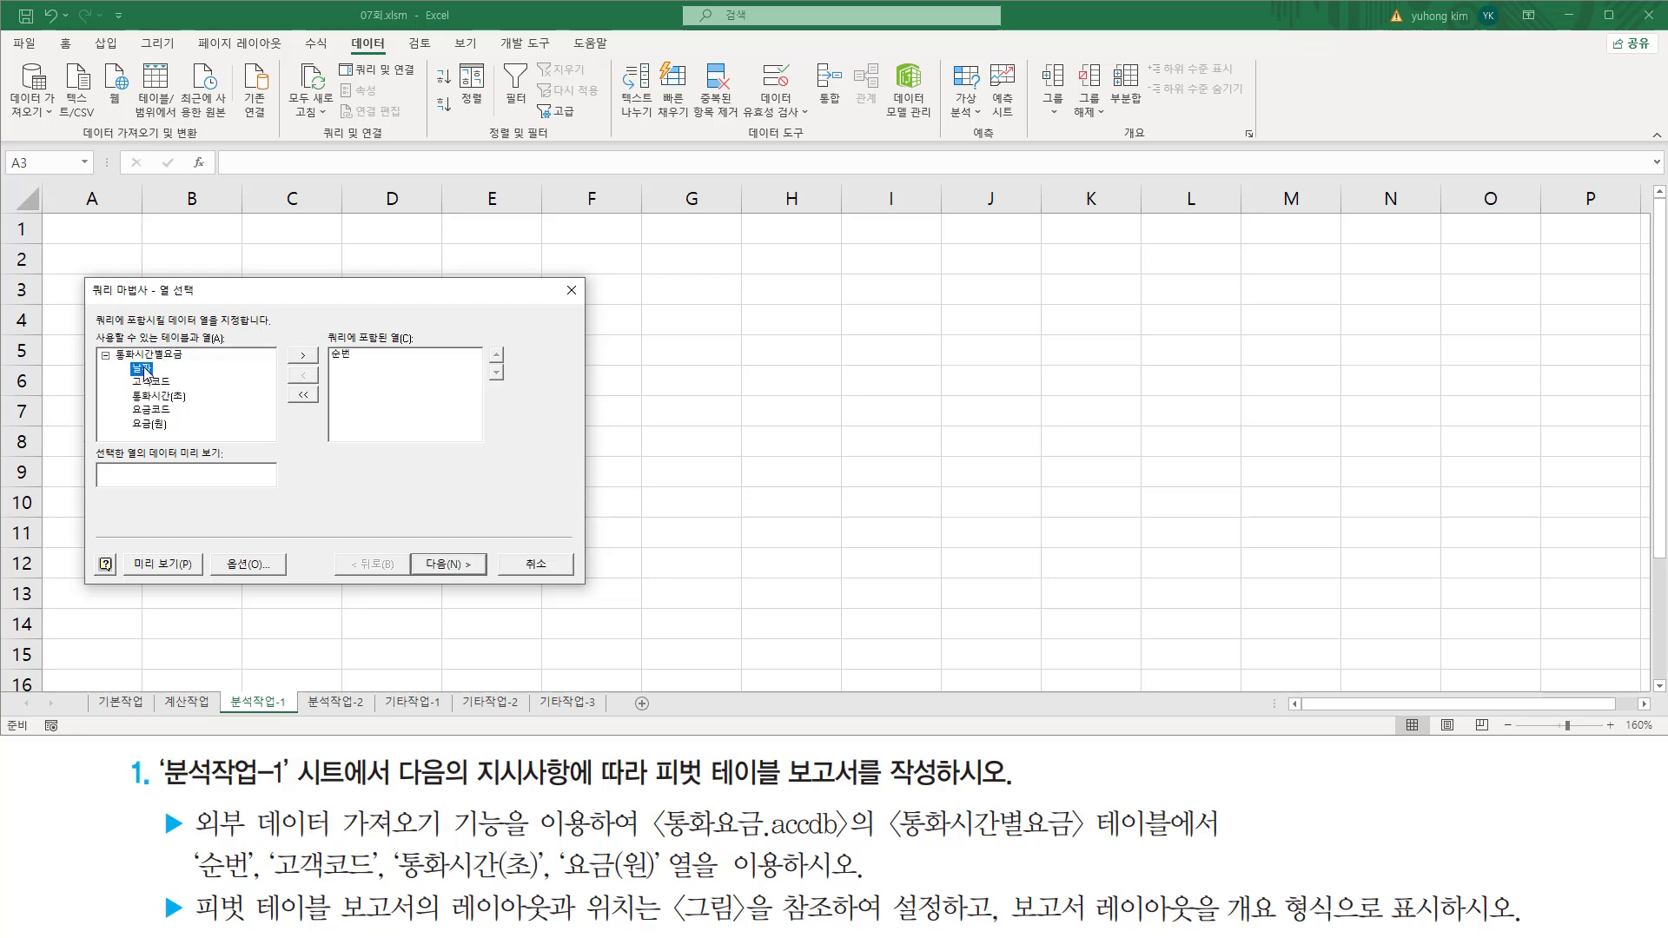
left_click(162, 383)
double_click(165, 383)
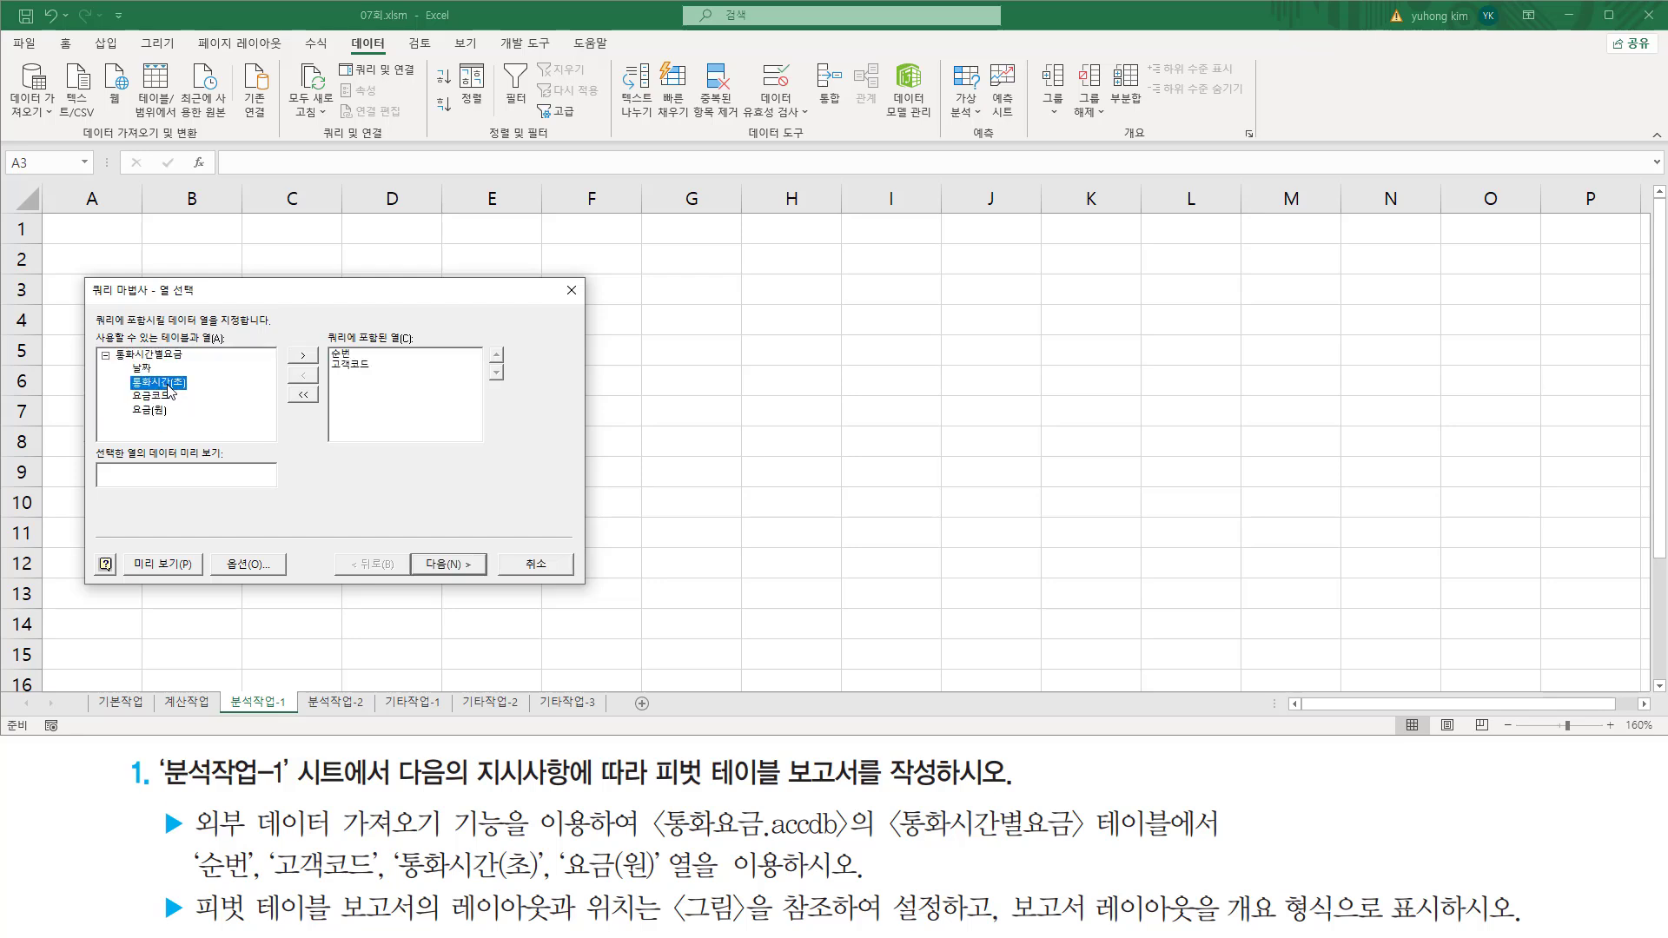
double_click(168, 387)
left_click(160, 397)
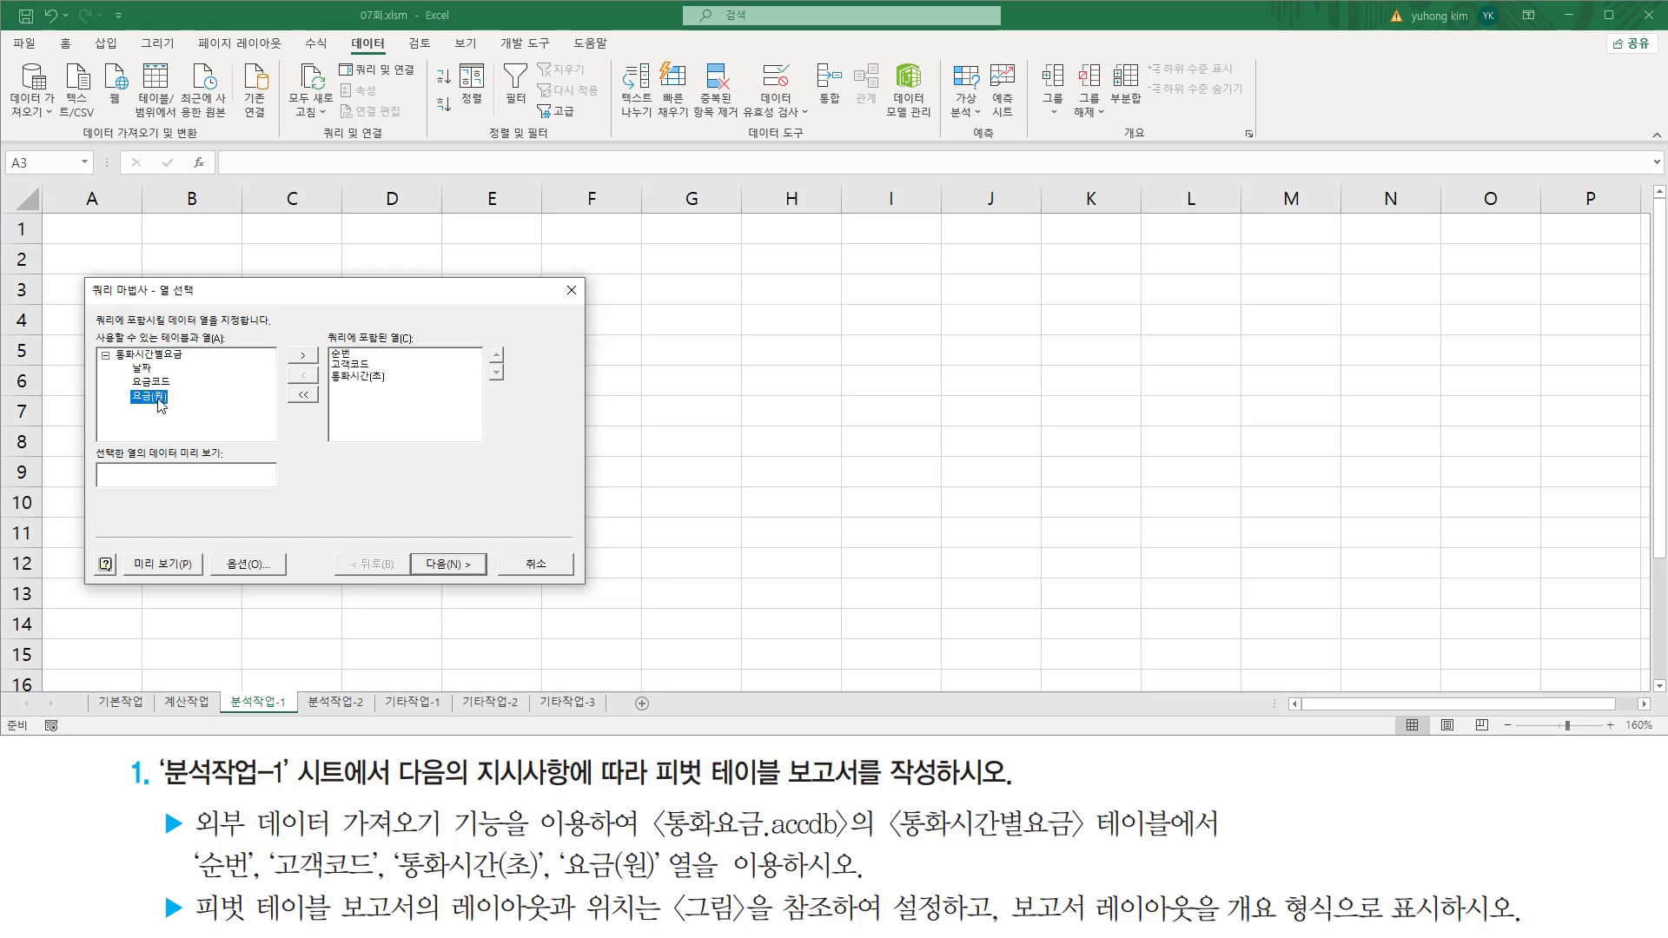
double_click(160, 400)
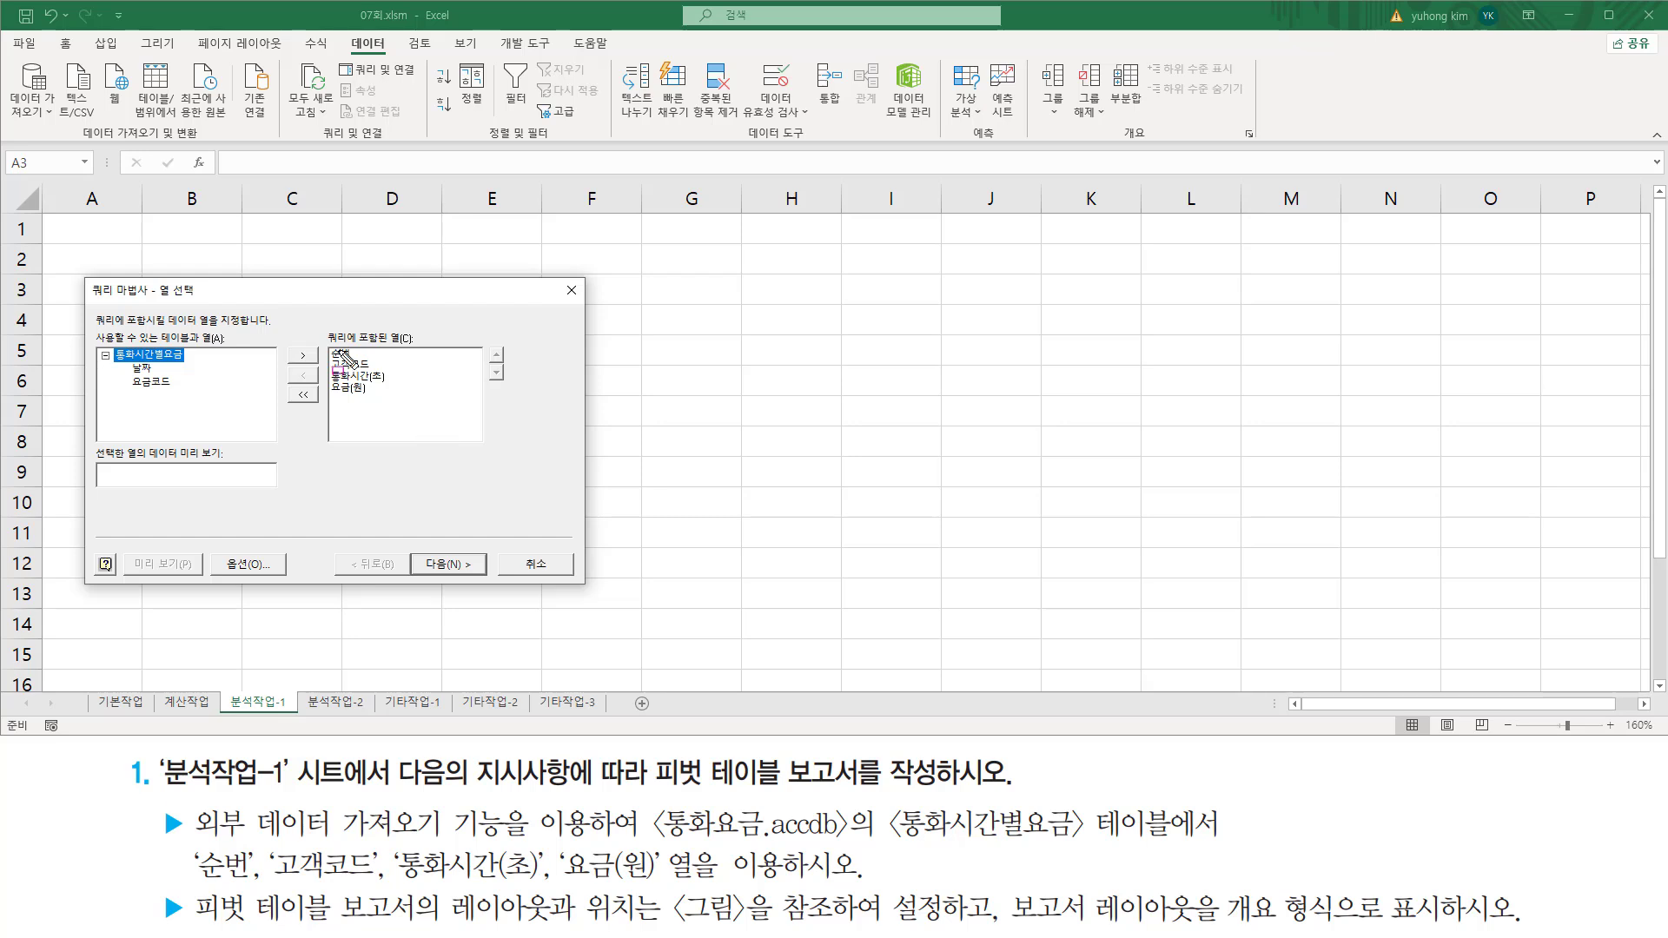
left_click_drag(321, 343, 402, 401)
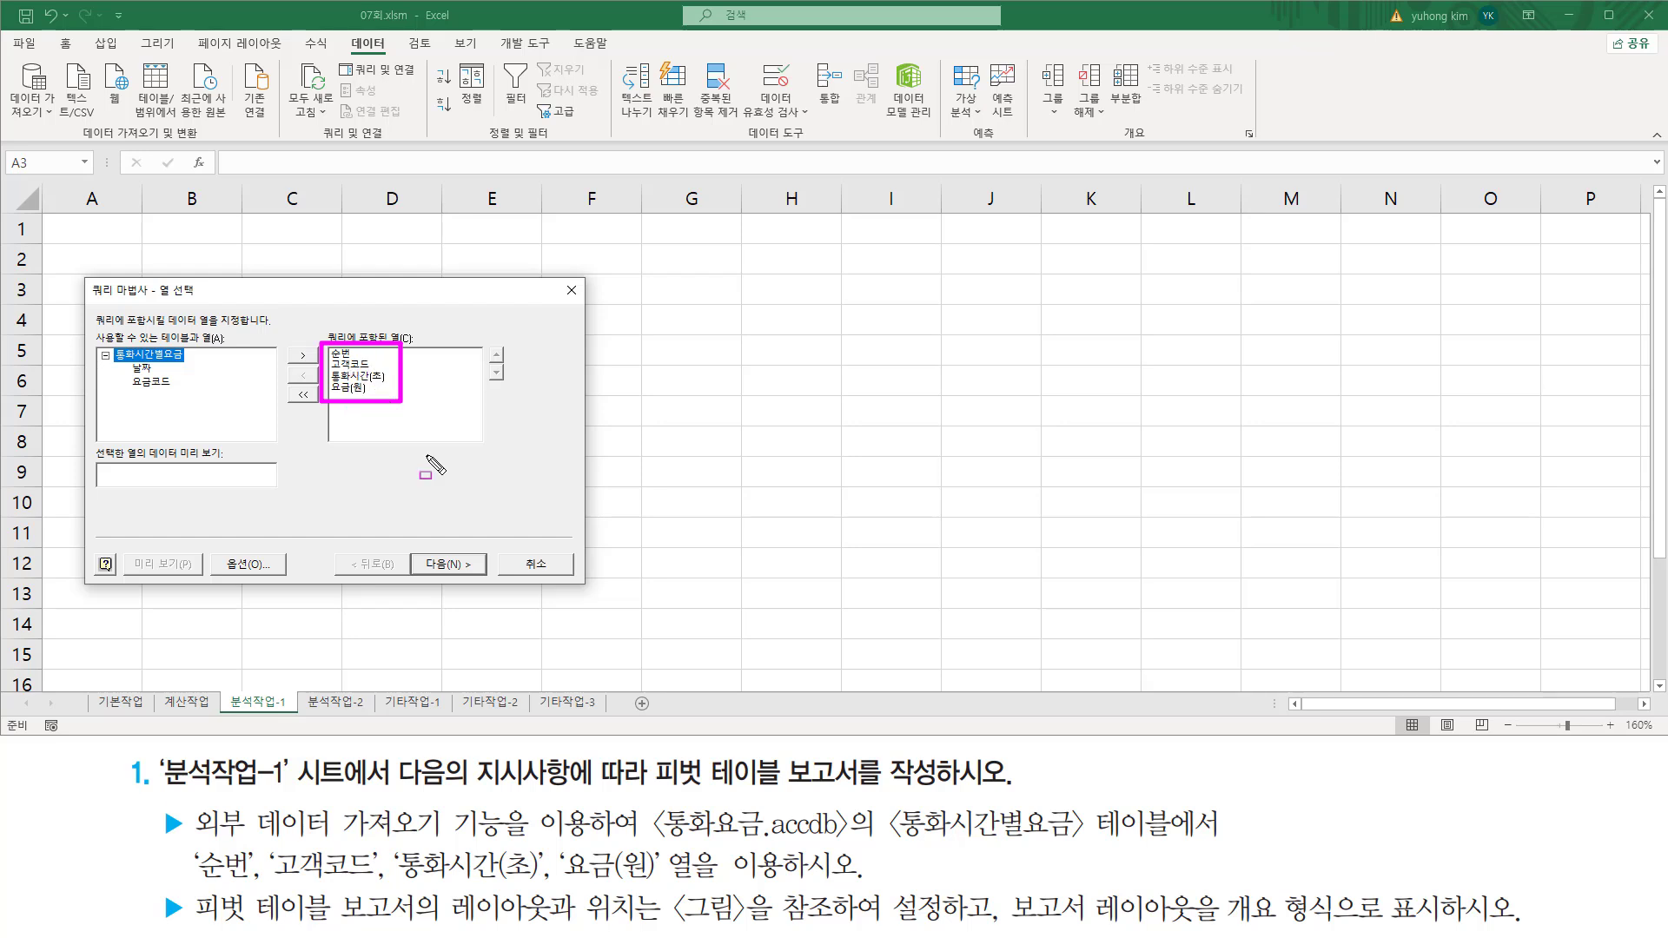
left_click_drag(425, 552, 484, 579)
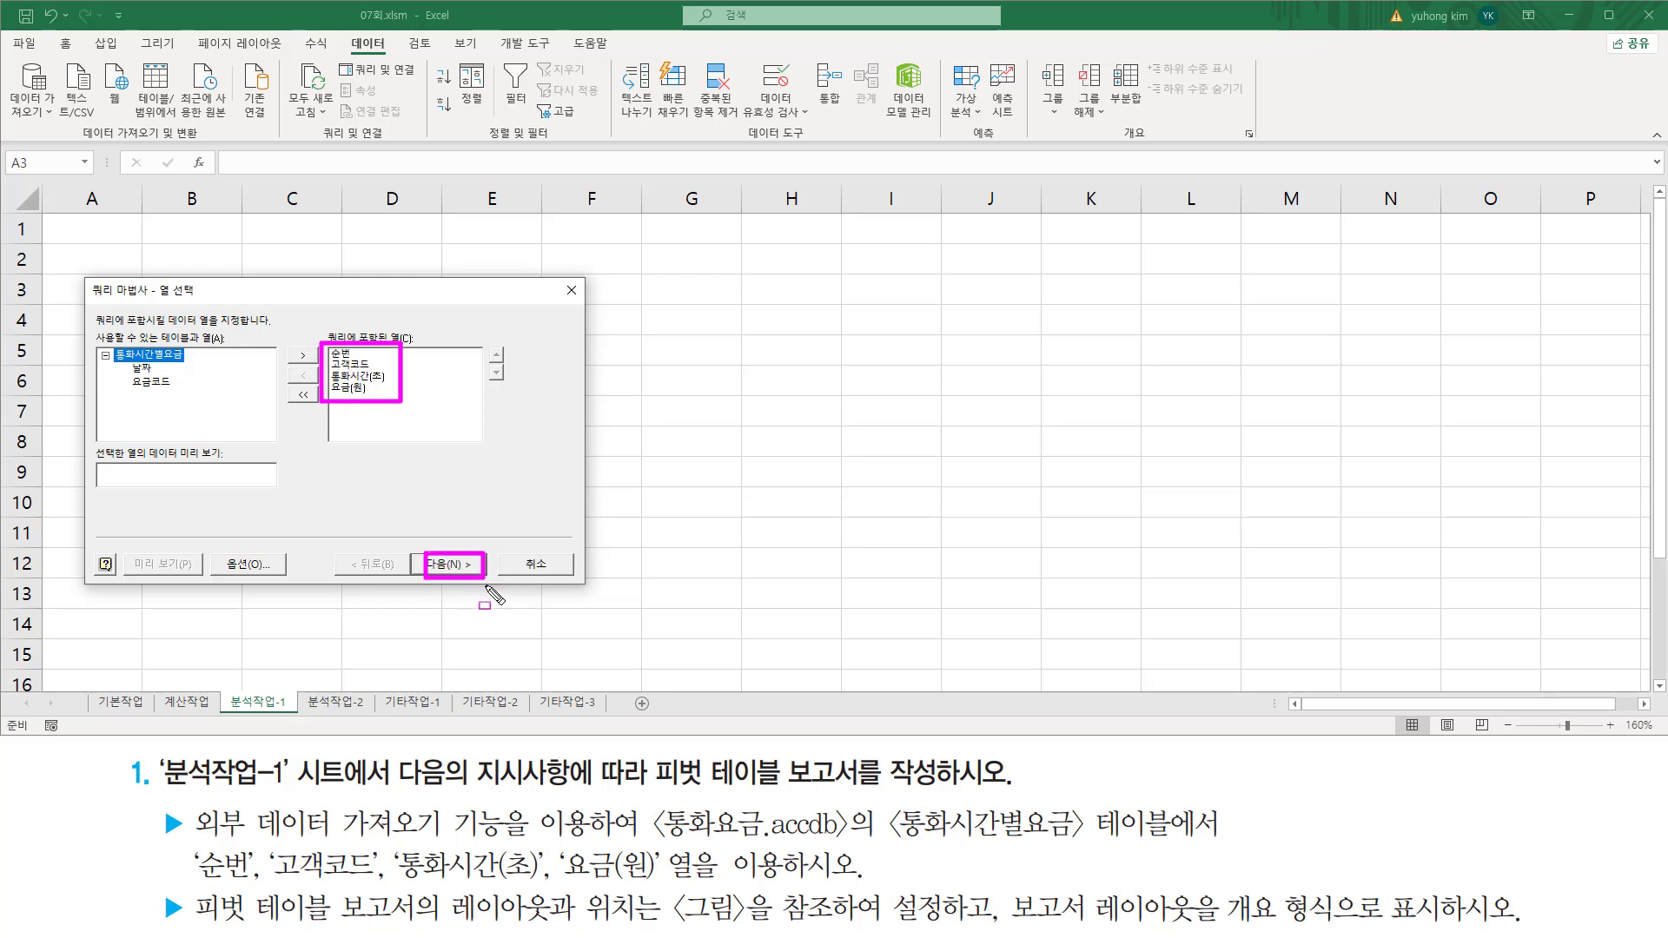
key("Escape")
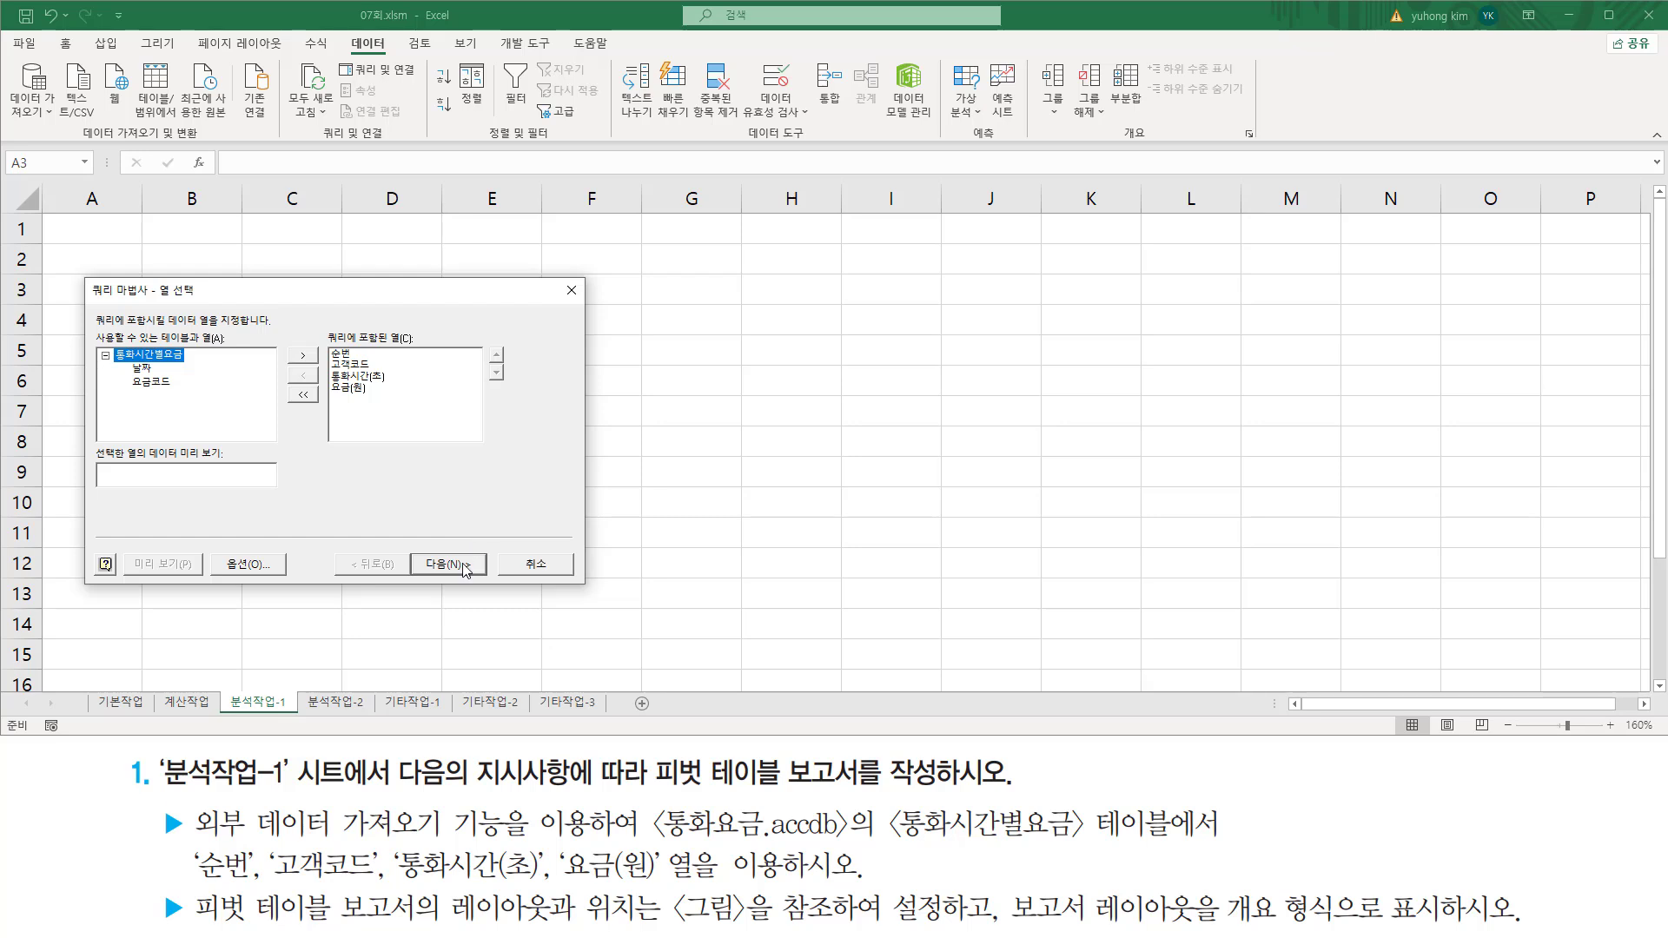
left_click(464, 566)
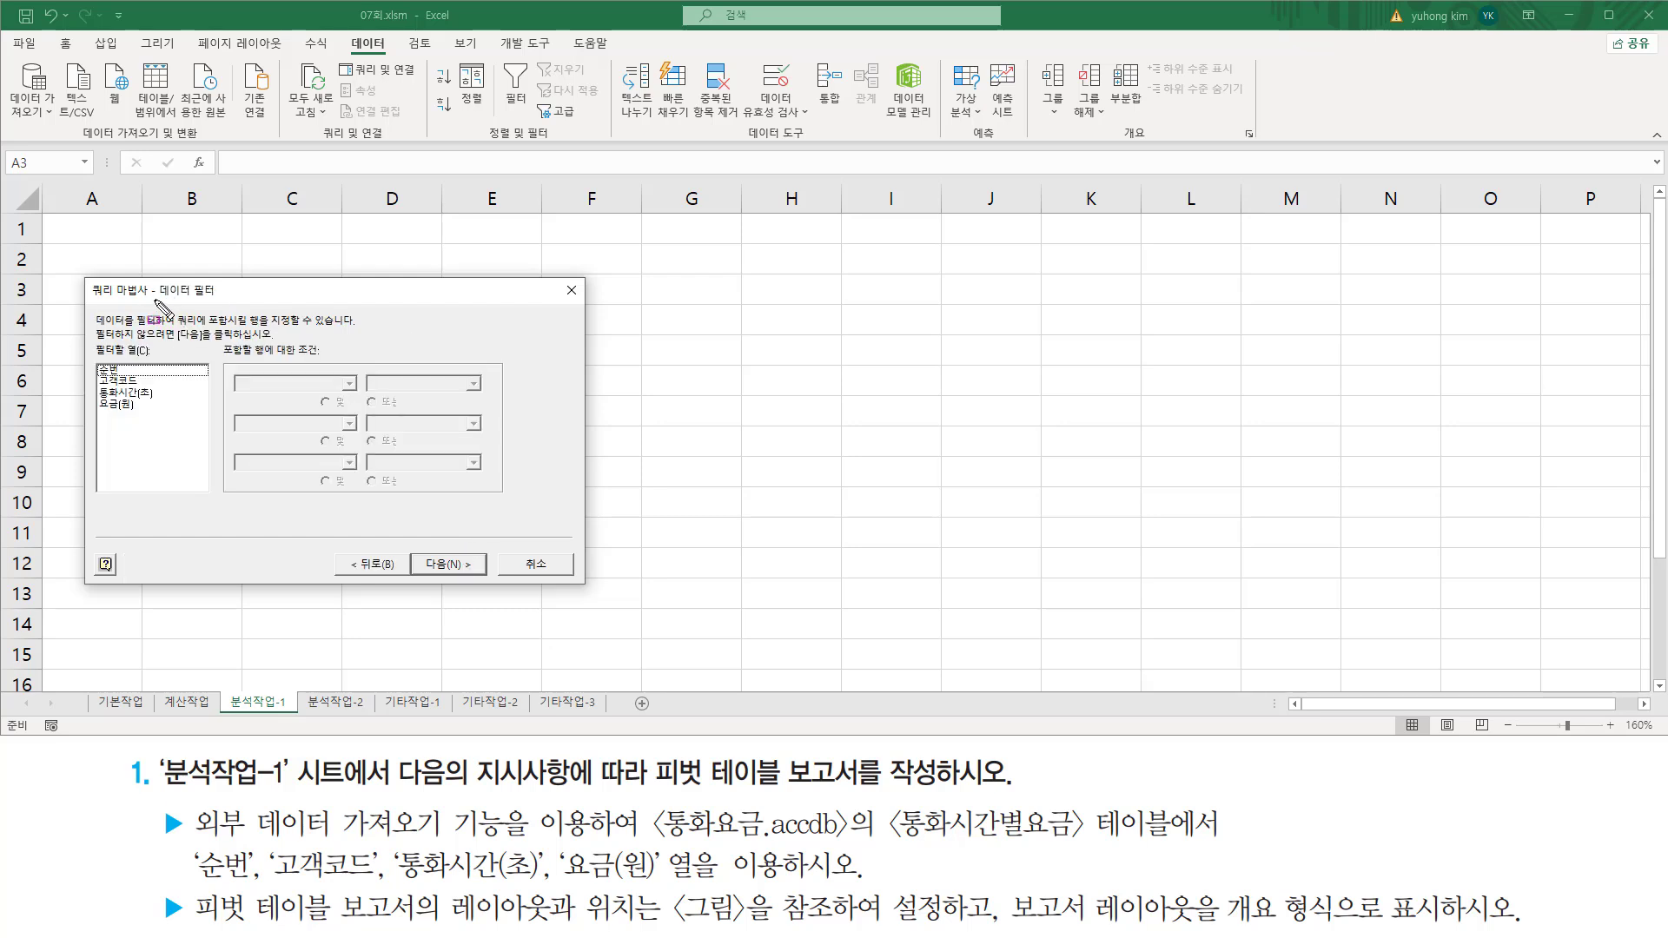
Step: Continue through the data filter and sort order pages without setting any filter or sort criteria
left_click_drag(152, 299, 217, 299)
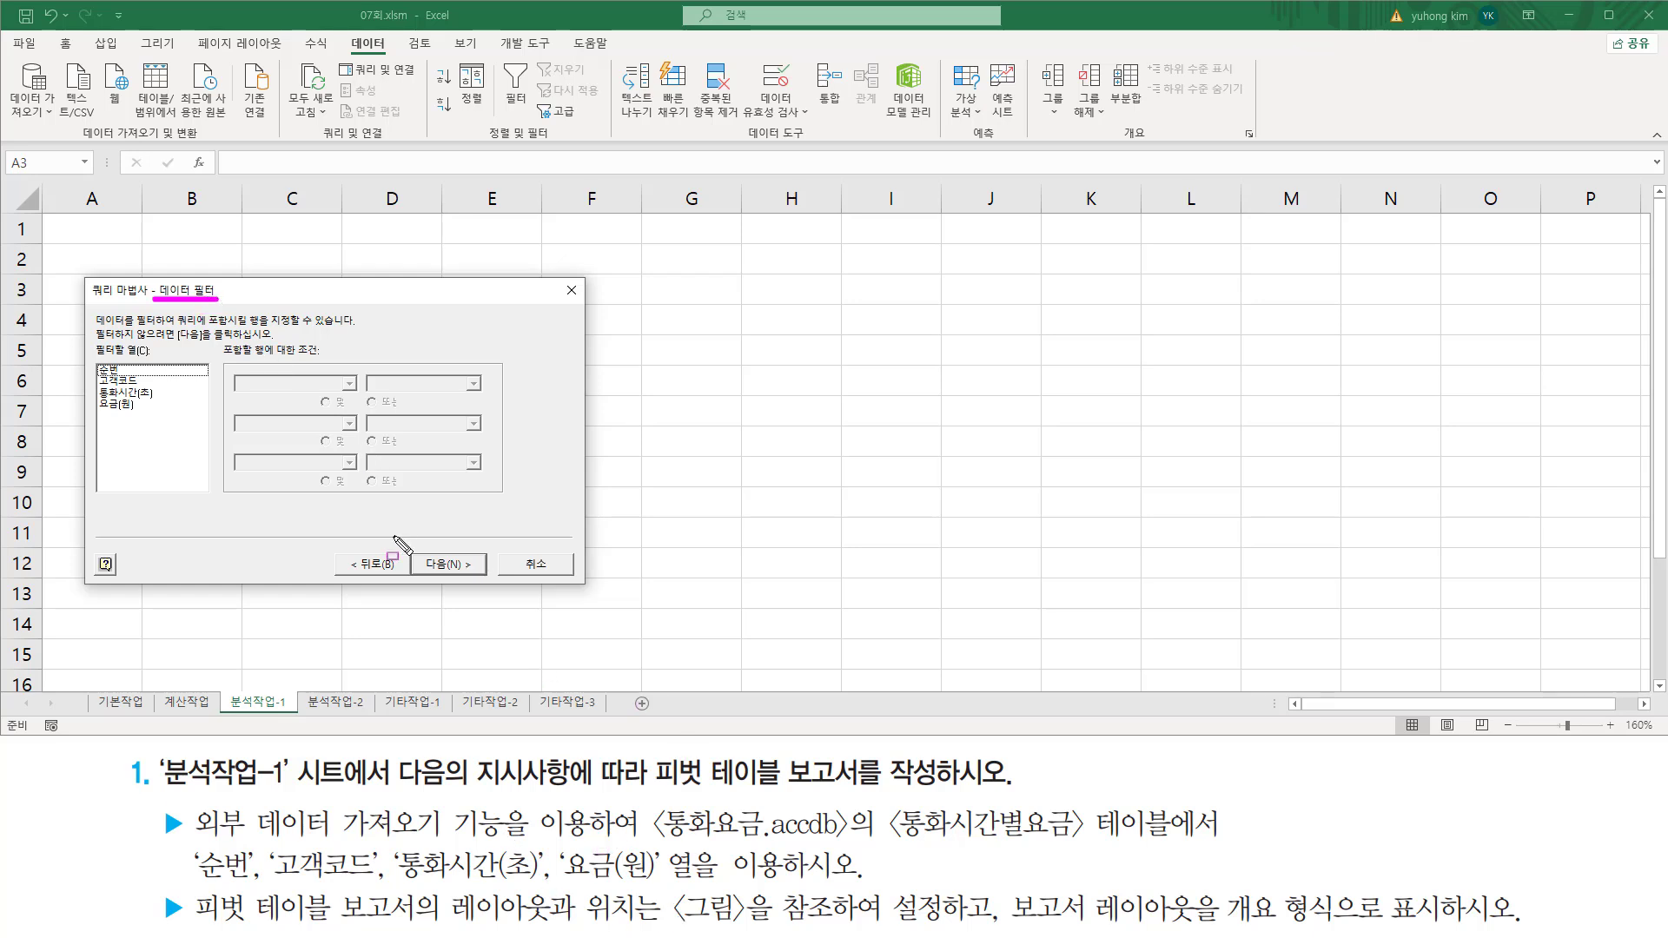
left_click_drag(413, 551, 483, 574)
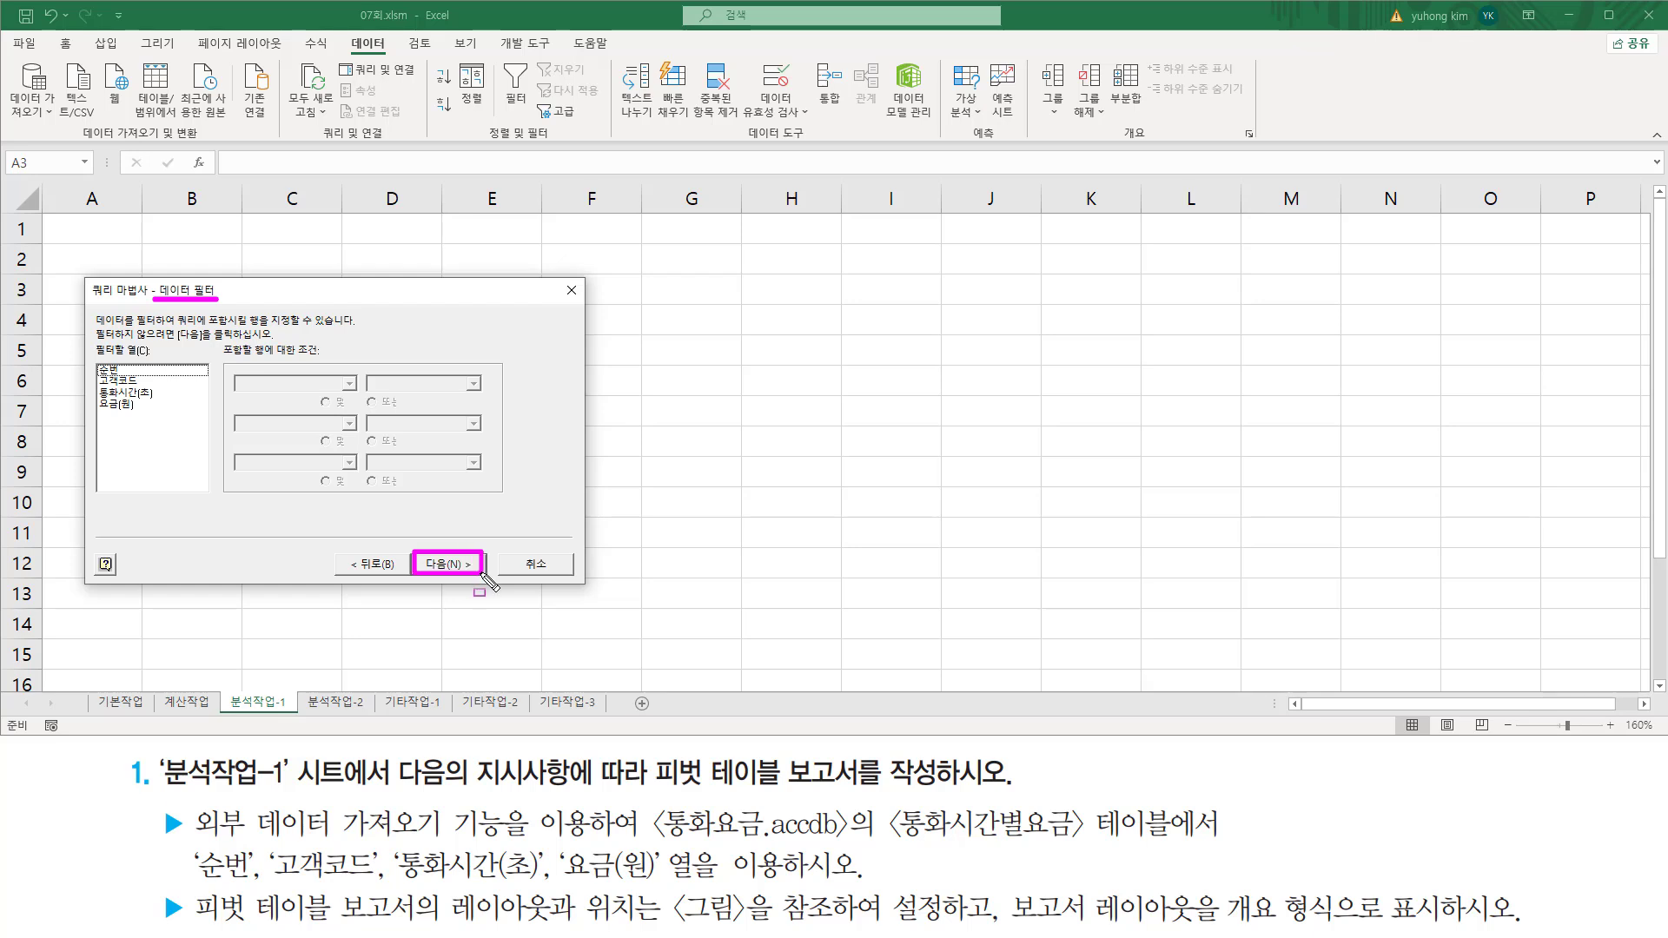
key("Escape")
left_click(448, 564)
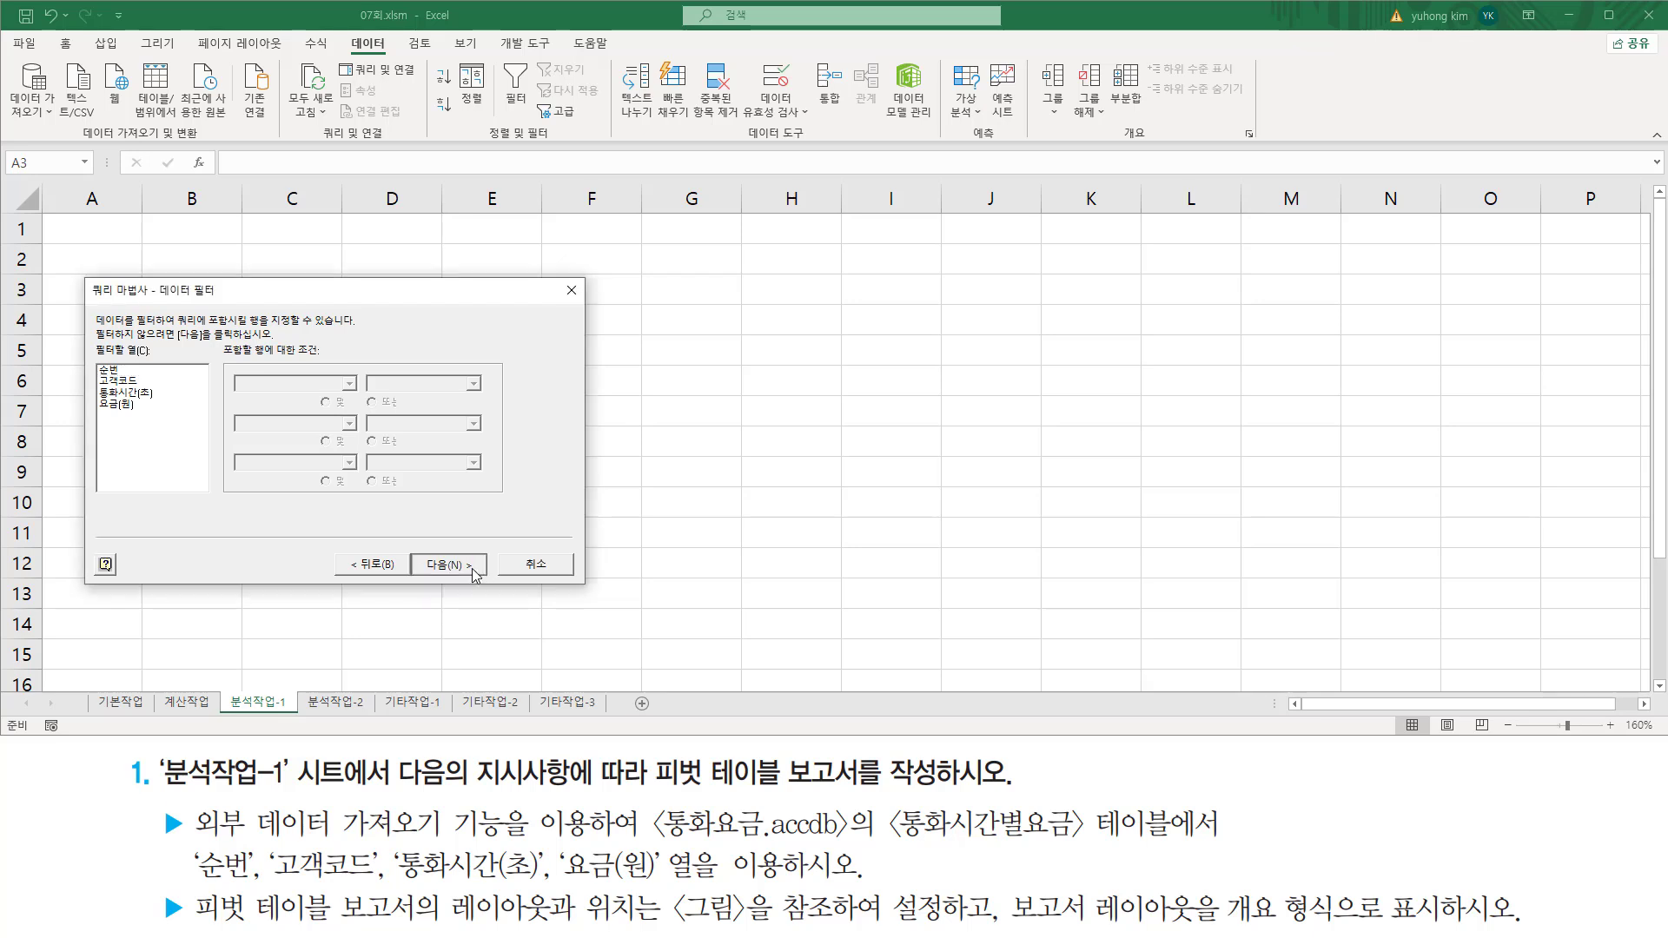
key("ctrl+2")
left_click_drag(155, 302, 210, 303)
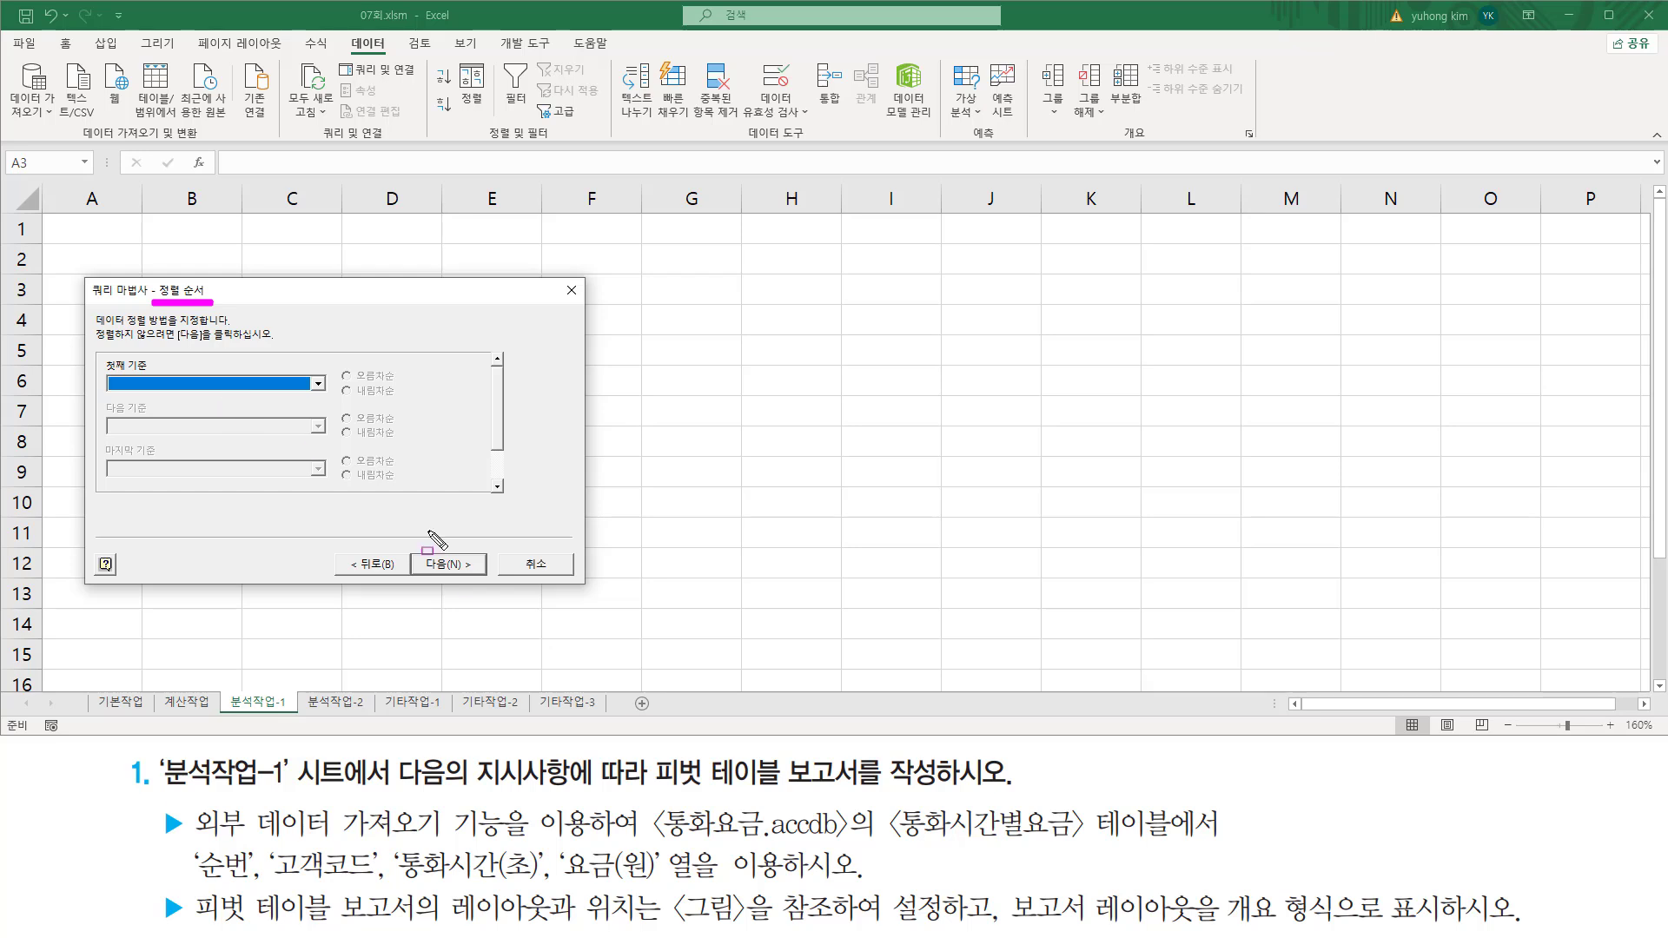
left_click_drag(418, 543, 477, 576)
key("Escape")
left_click(448, 564)
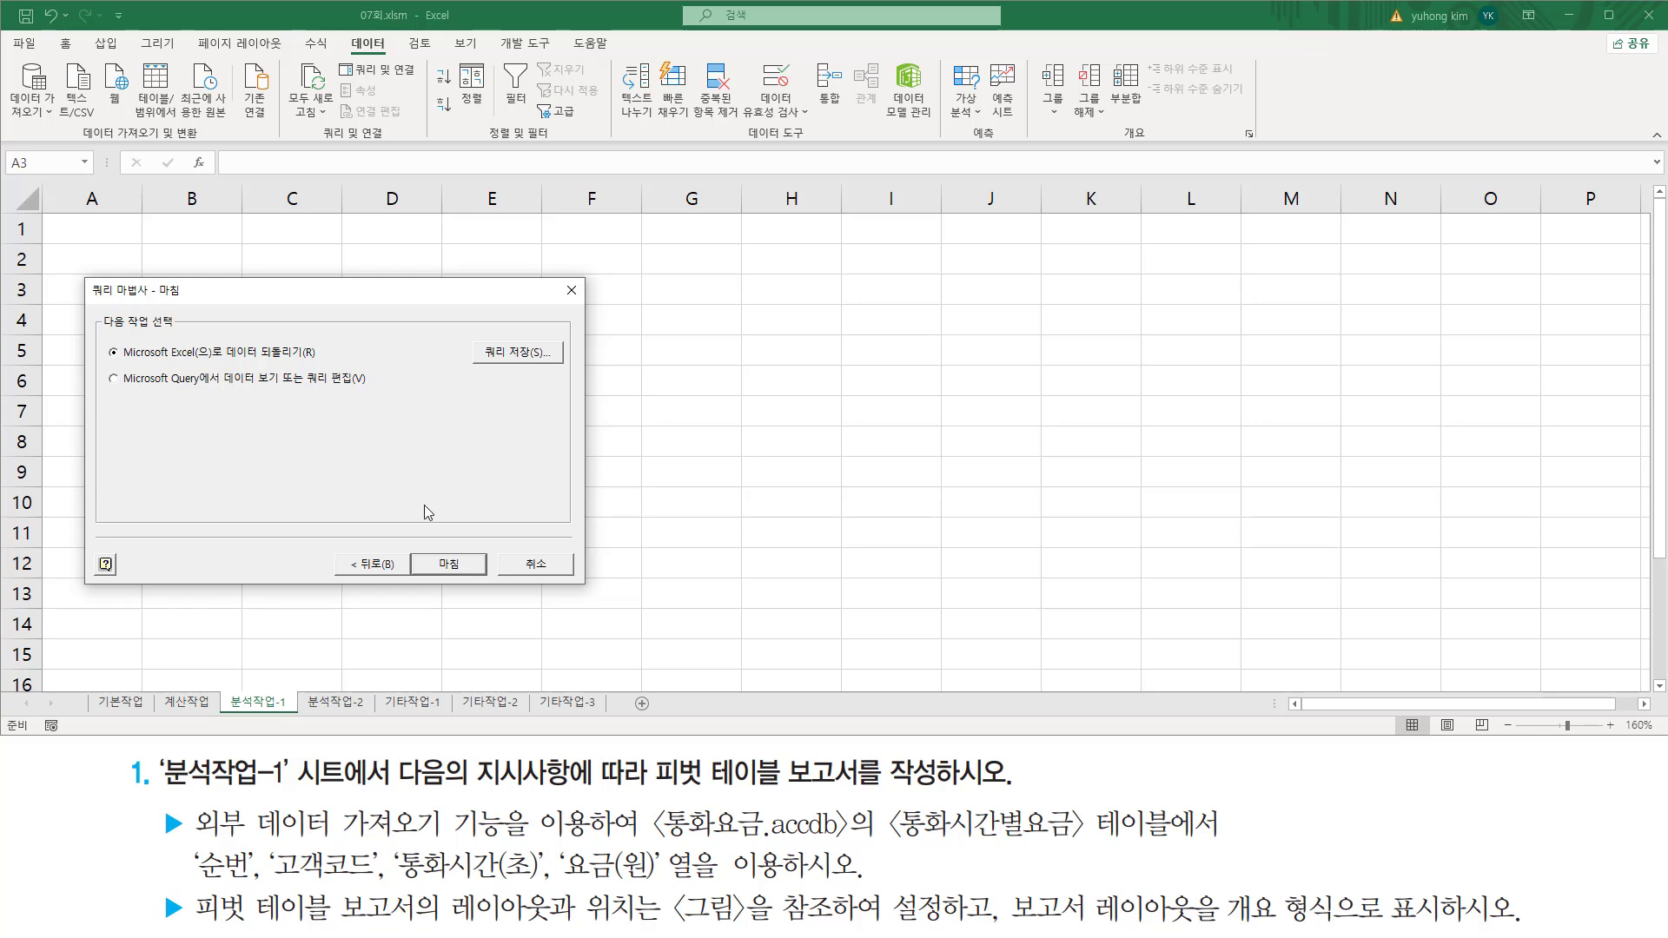
Step: Finish the Query Wizard with the option to return the data to Microsoft Excel
left_click_drag(149, 301, 183, 302)
left_click_drag(193, 364, 117, 364)
left_click_drag(228, 364, 317, 365)
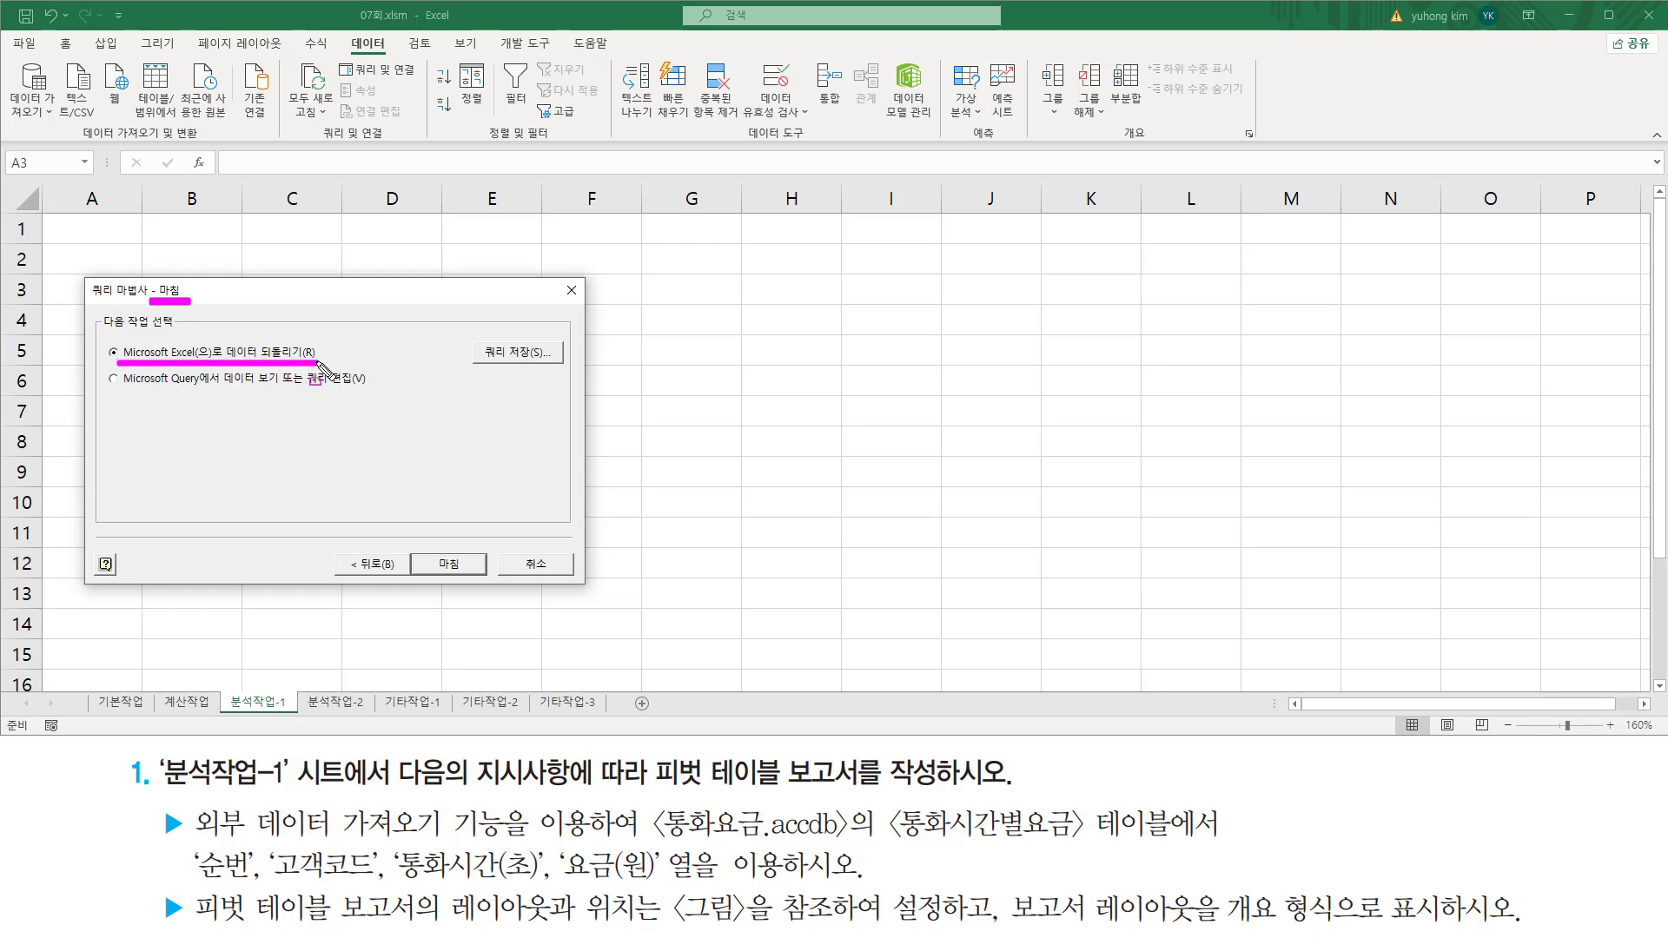
left_click_drag(103, 338, 126, 364)
left_click_drag(419, 547, 472, 578)
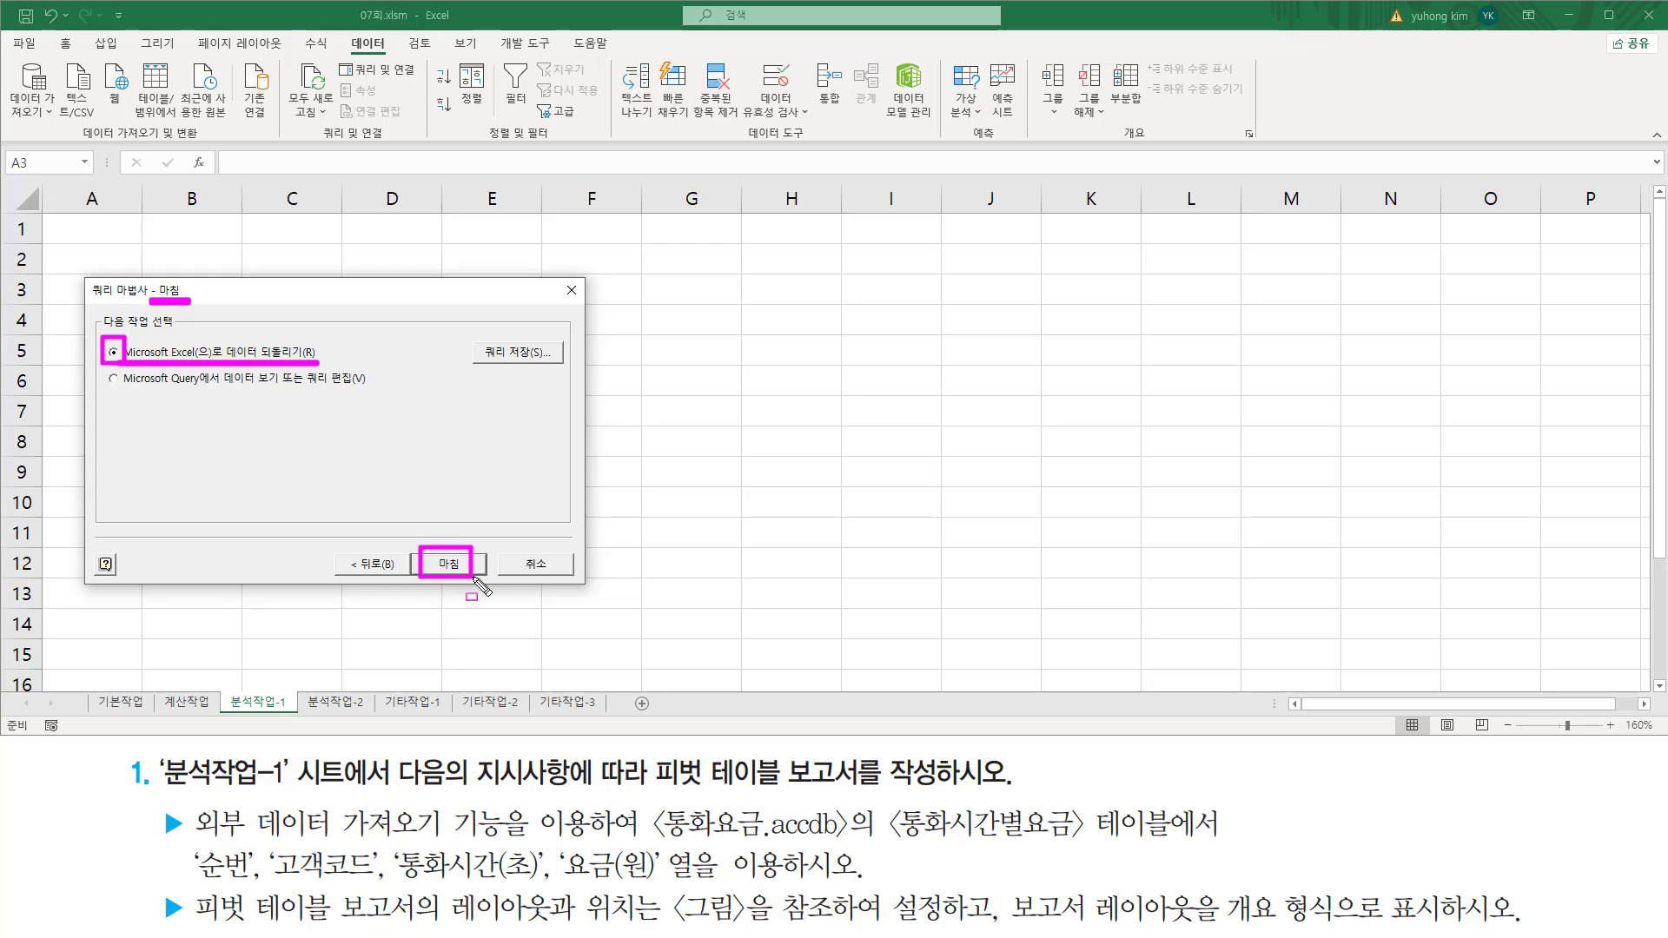
key("Escape")
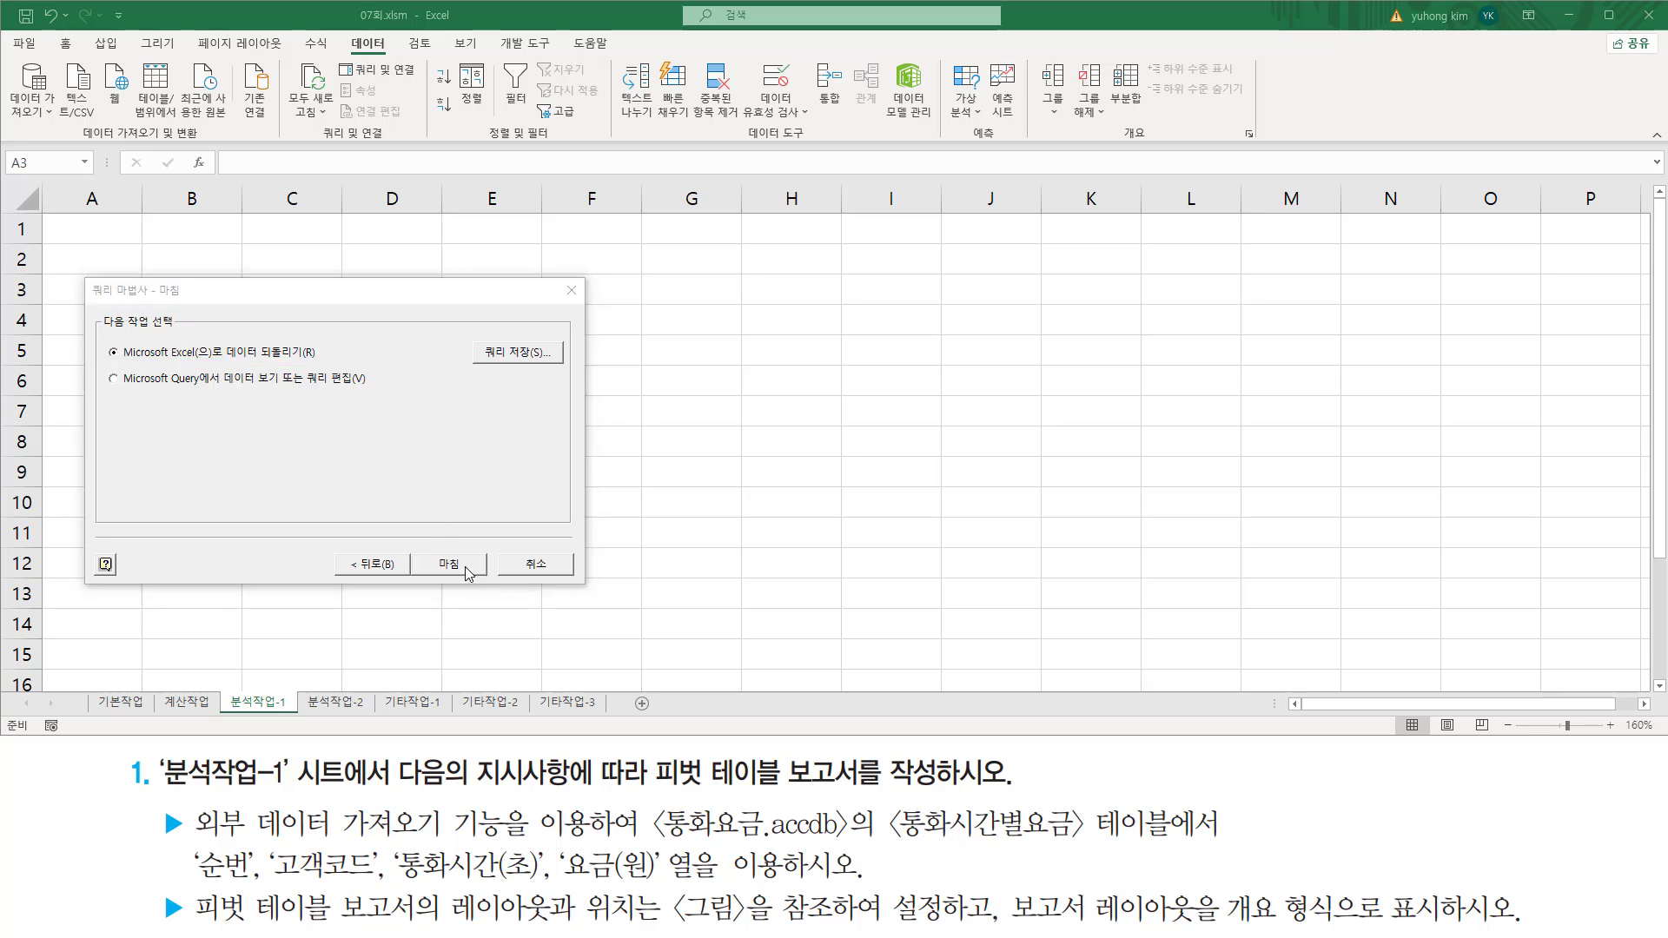
left_click(467, 569)
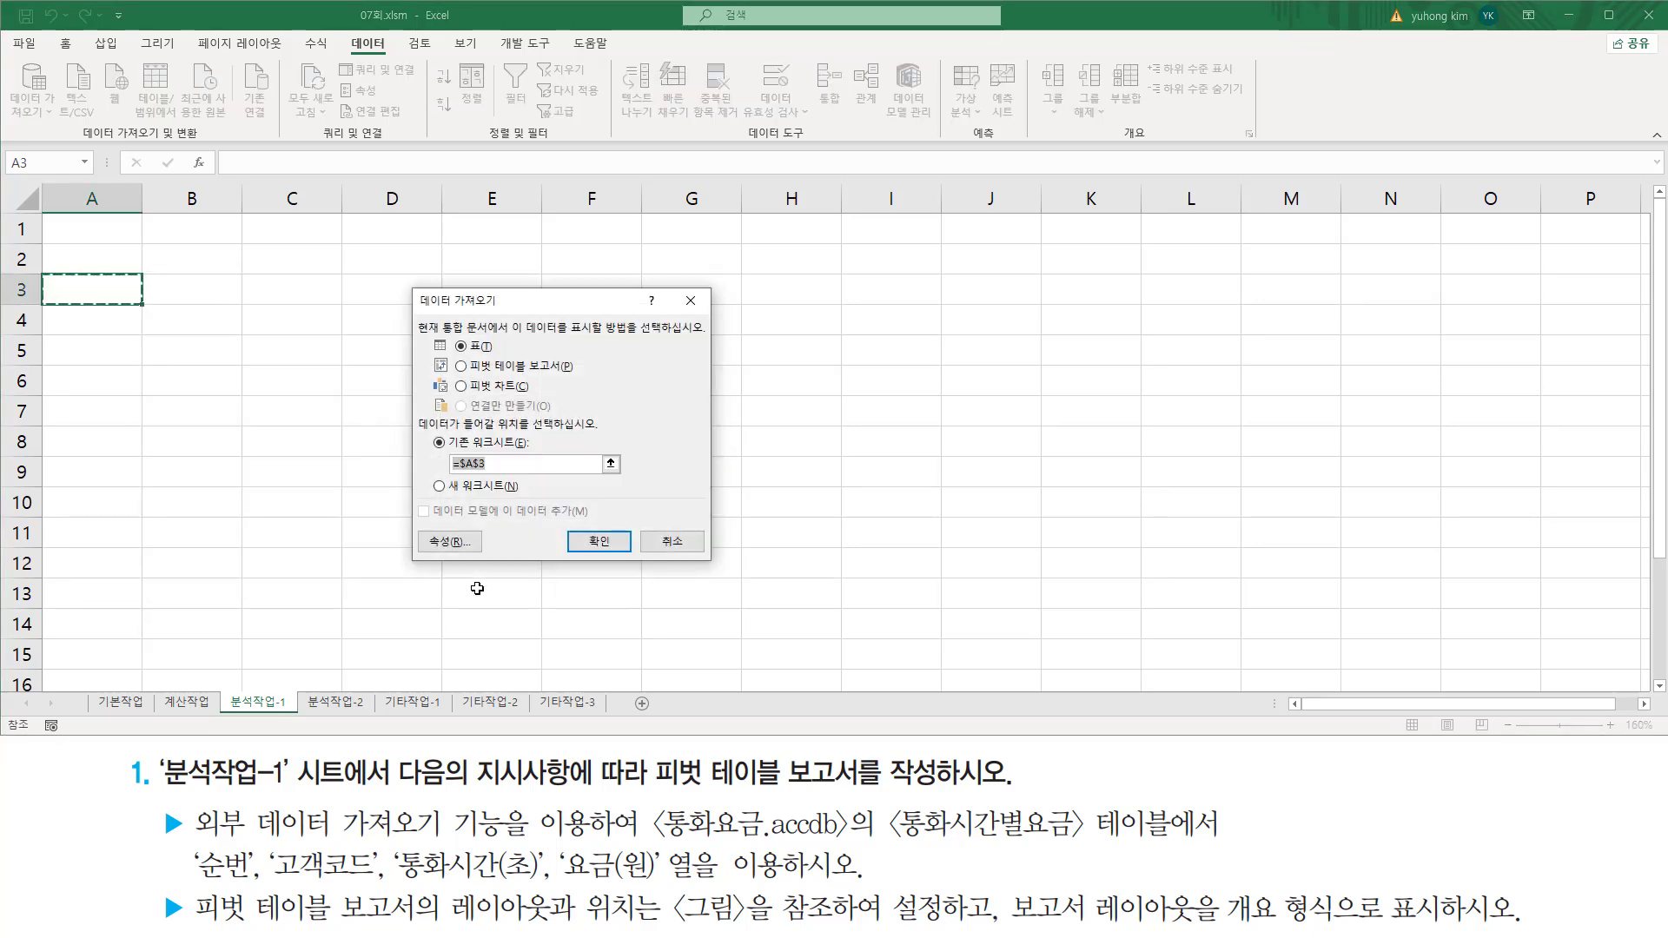
Step: Import the data as a PivotTable report into the existing worksheet at cell A3
left_click_drag(418, 309, 496, 308)
key("Escape")
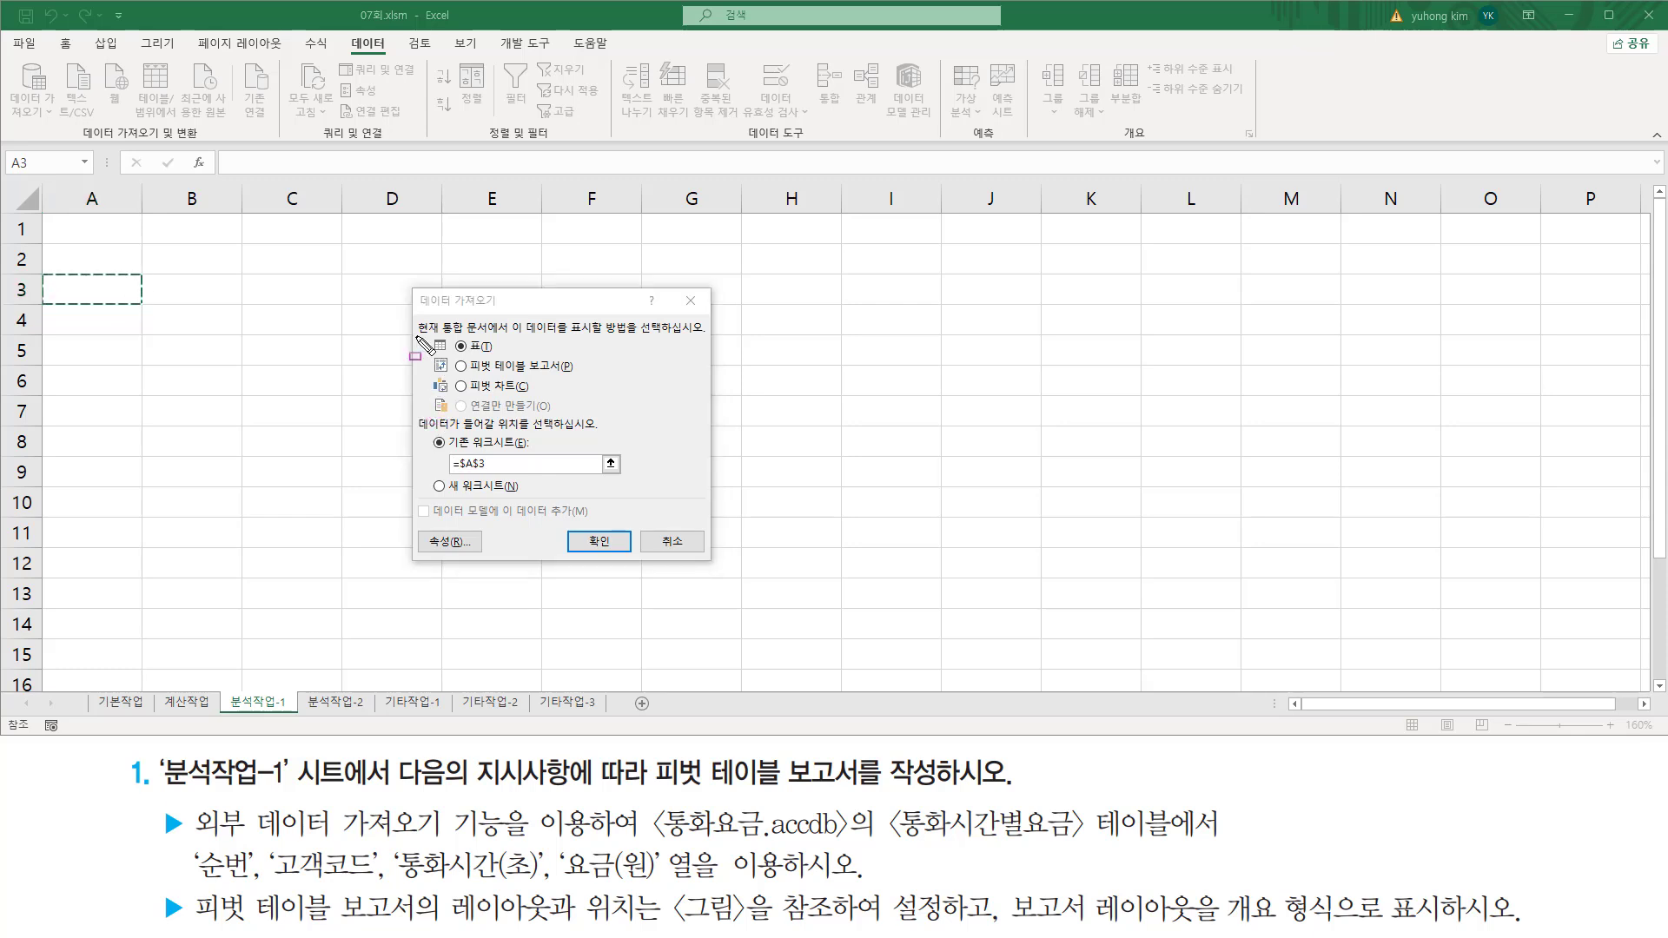
left_click_drag(417, 334, 692, 337)
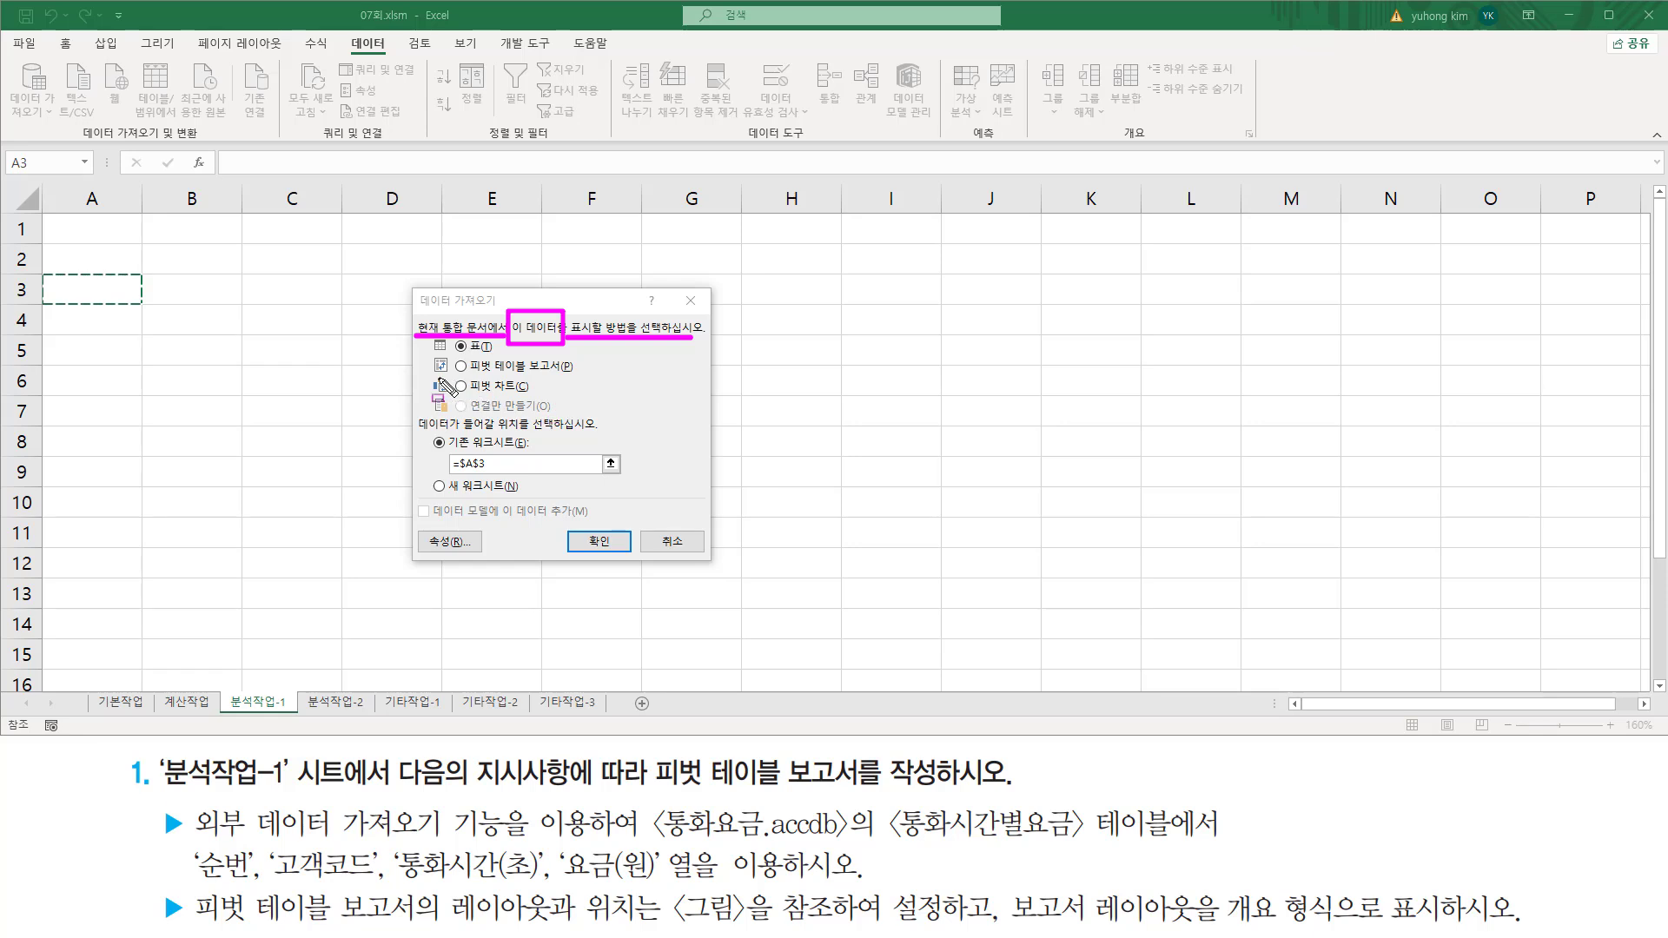
mouse_move(448, 380)
left_mouse_down()
mouse_move(573, 380)
mouse_move(447, 353)
mouse_move(570, 351)
left_mouse_up()
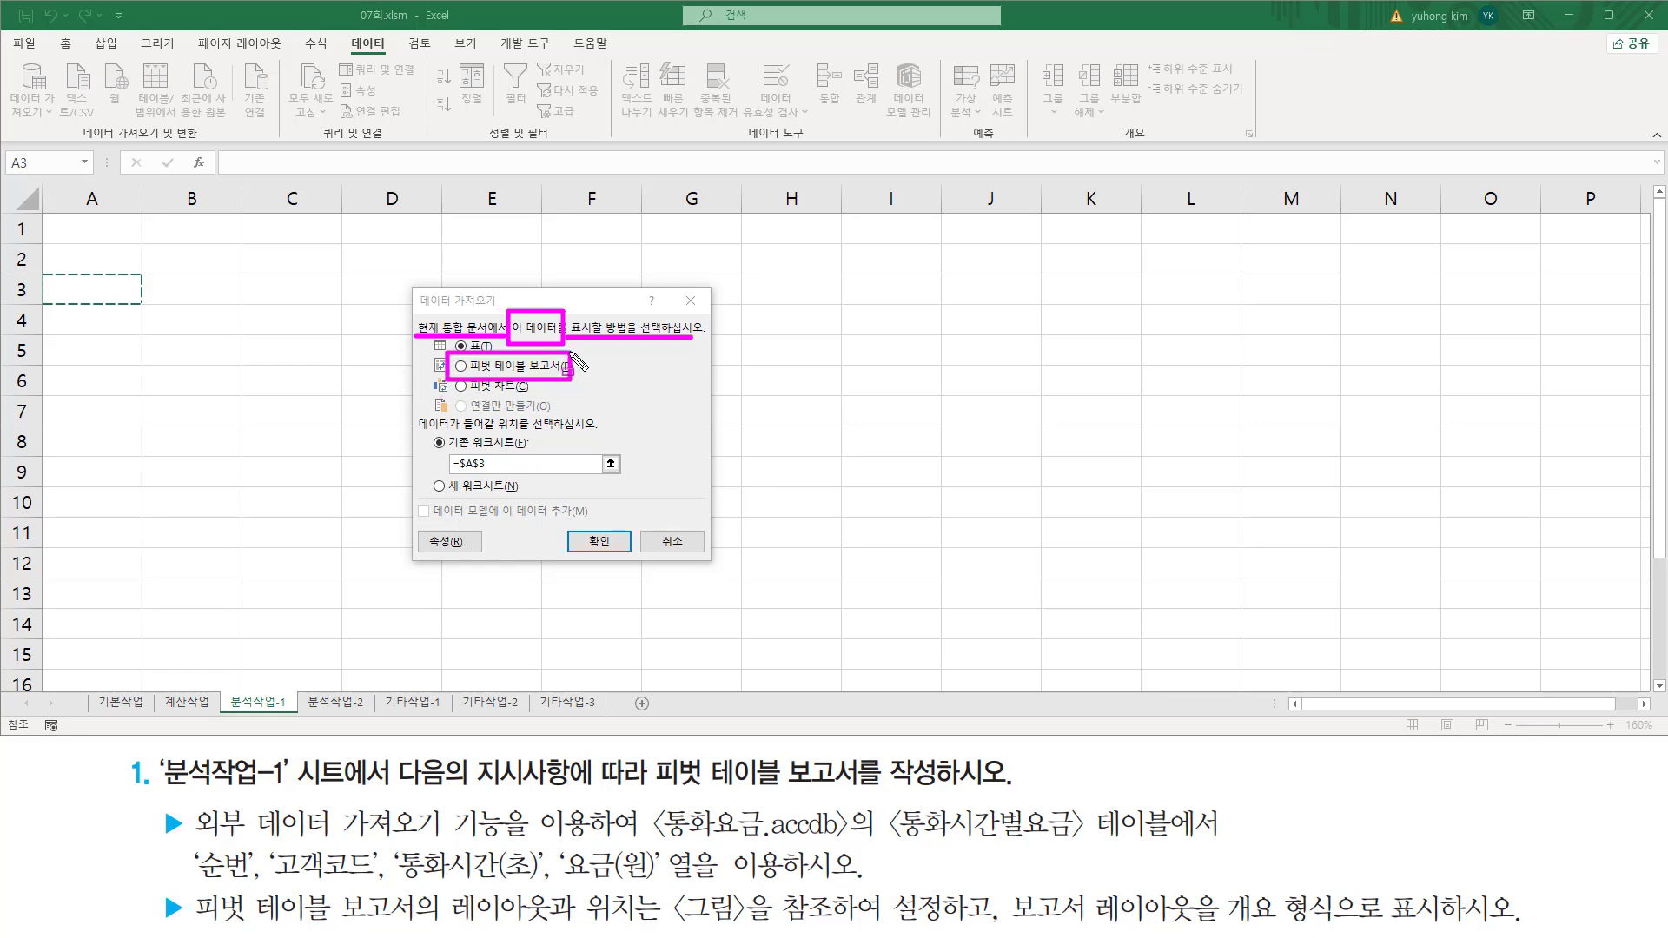
key("Escape")
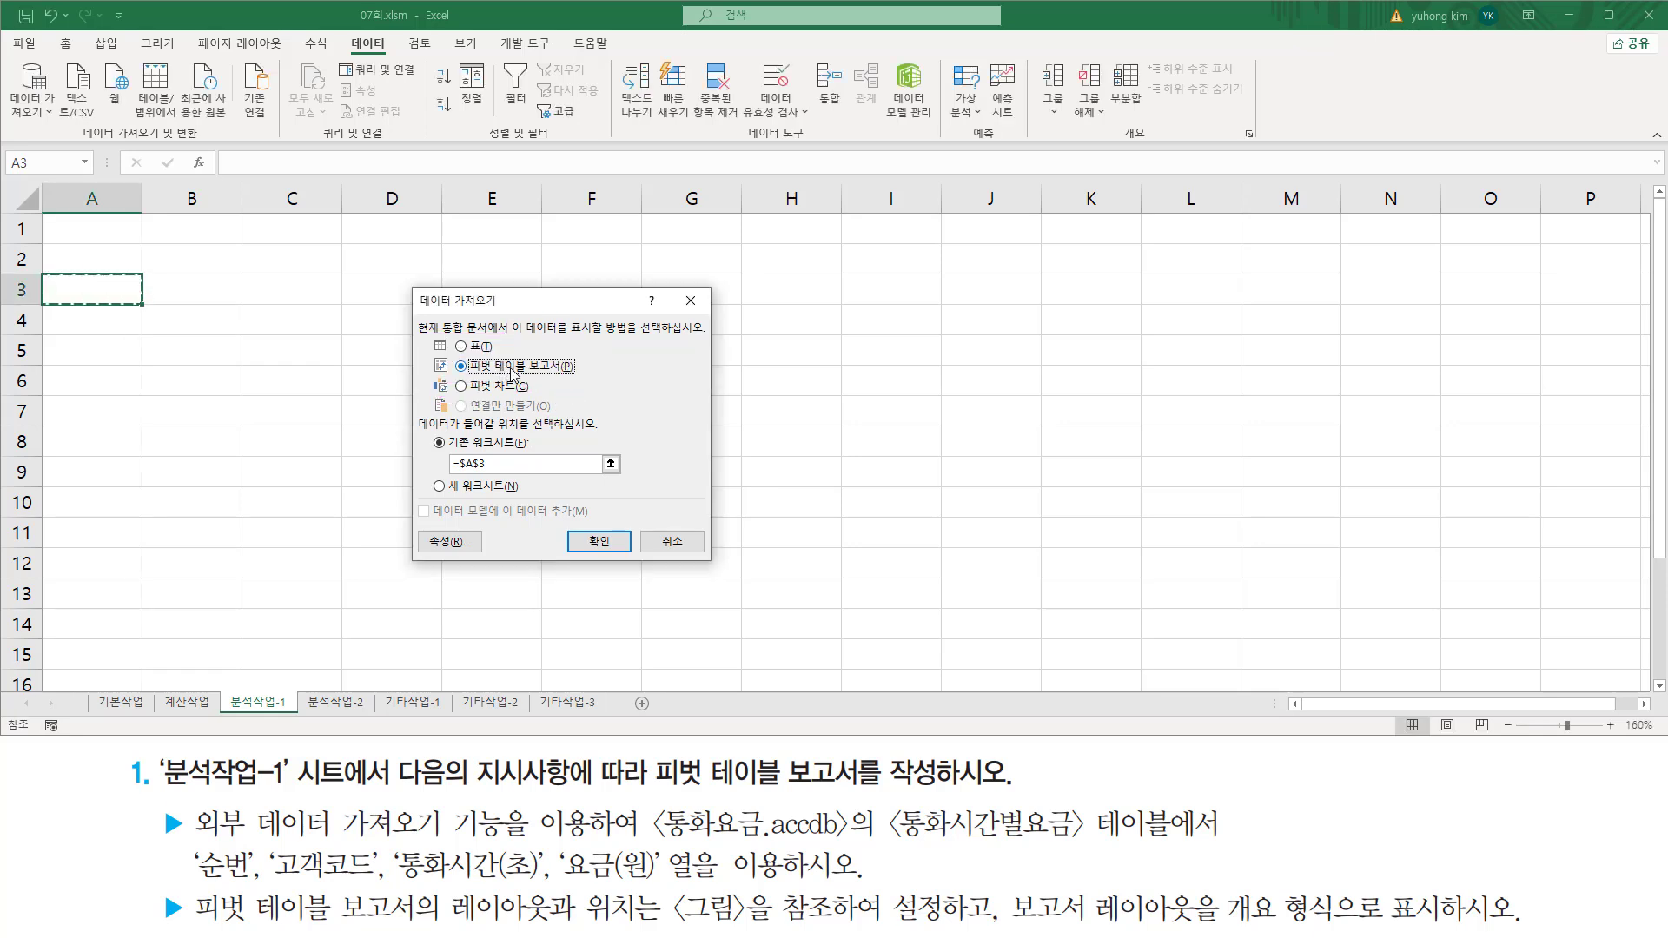
left_click(460, 365)
left_click_drag(453, 359, 454, 357)
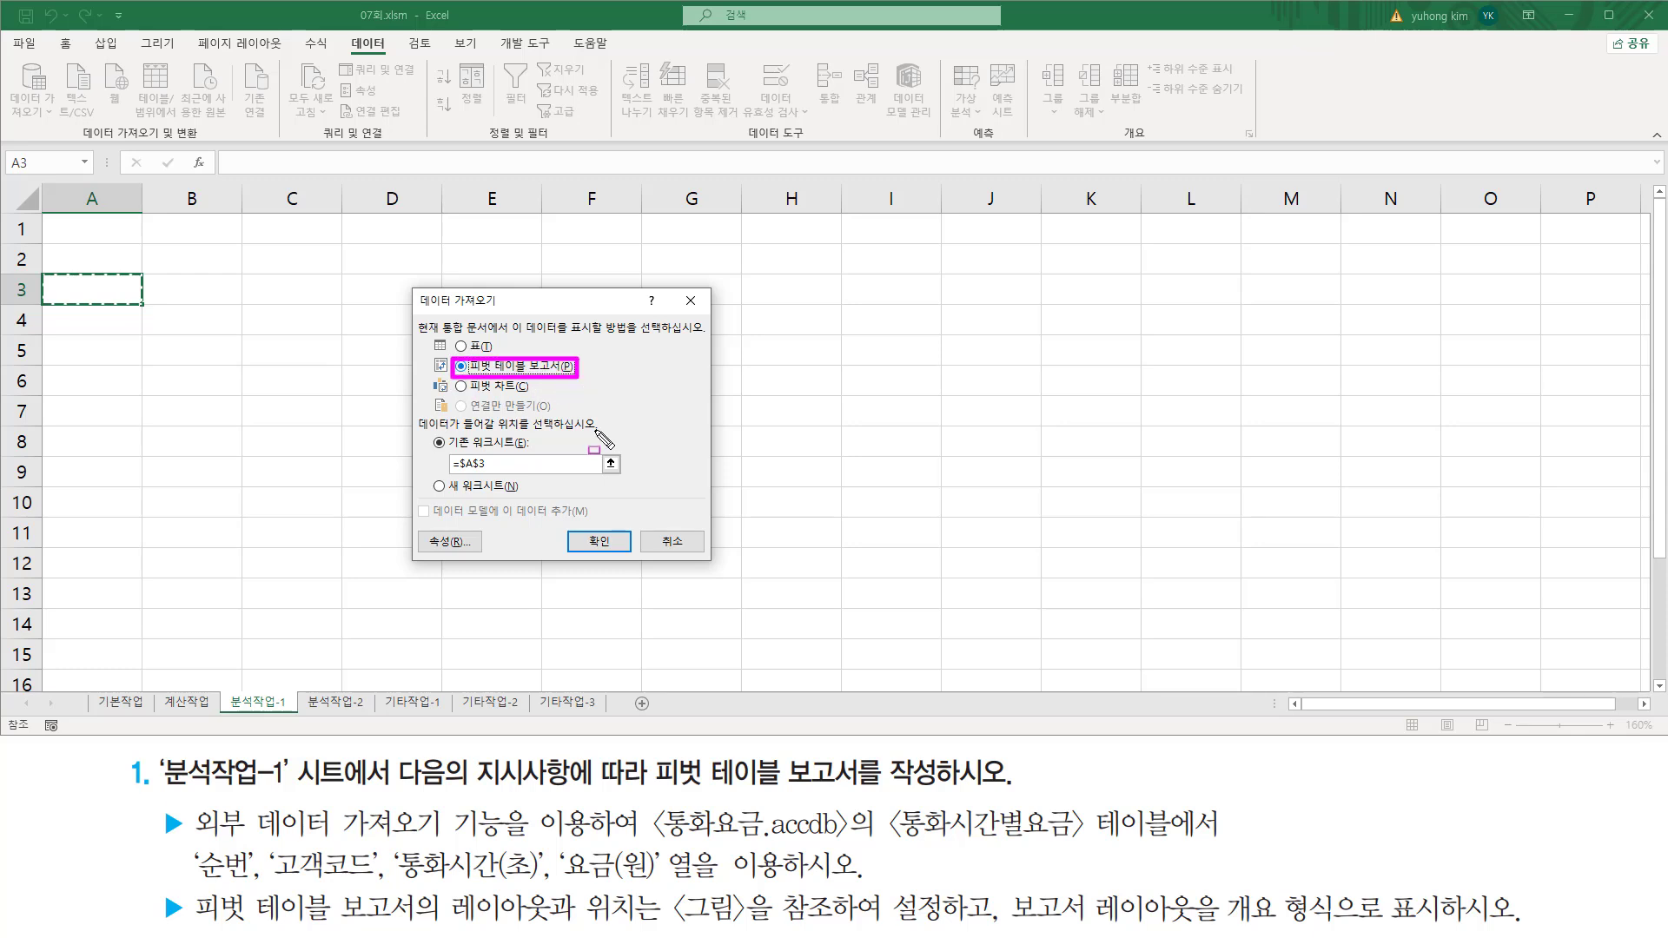
left_click_drag(418, 431, 597, 432)
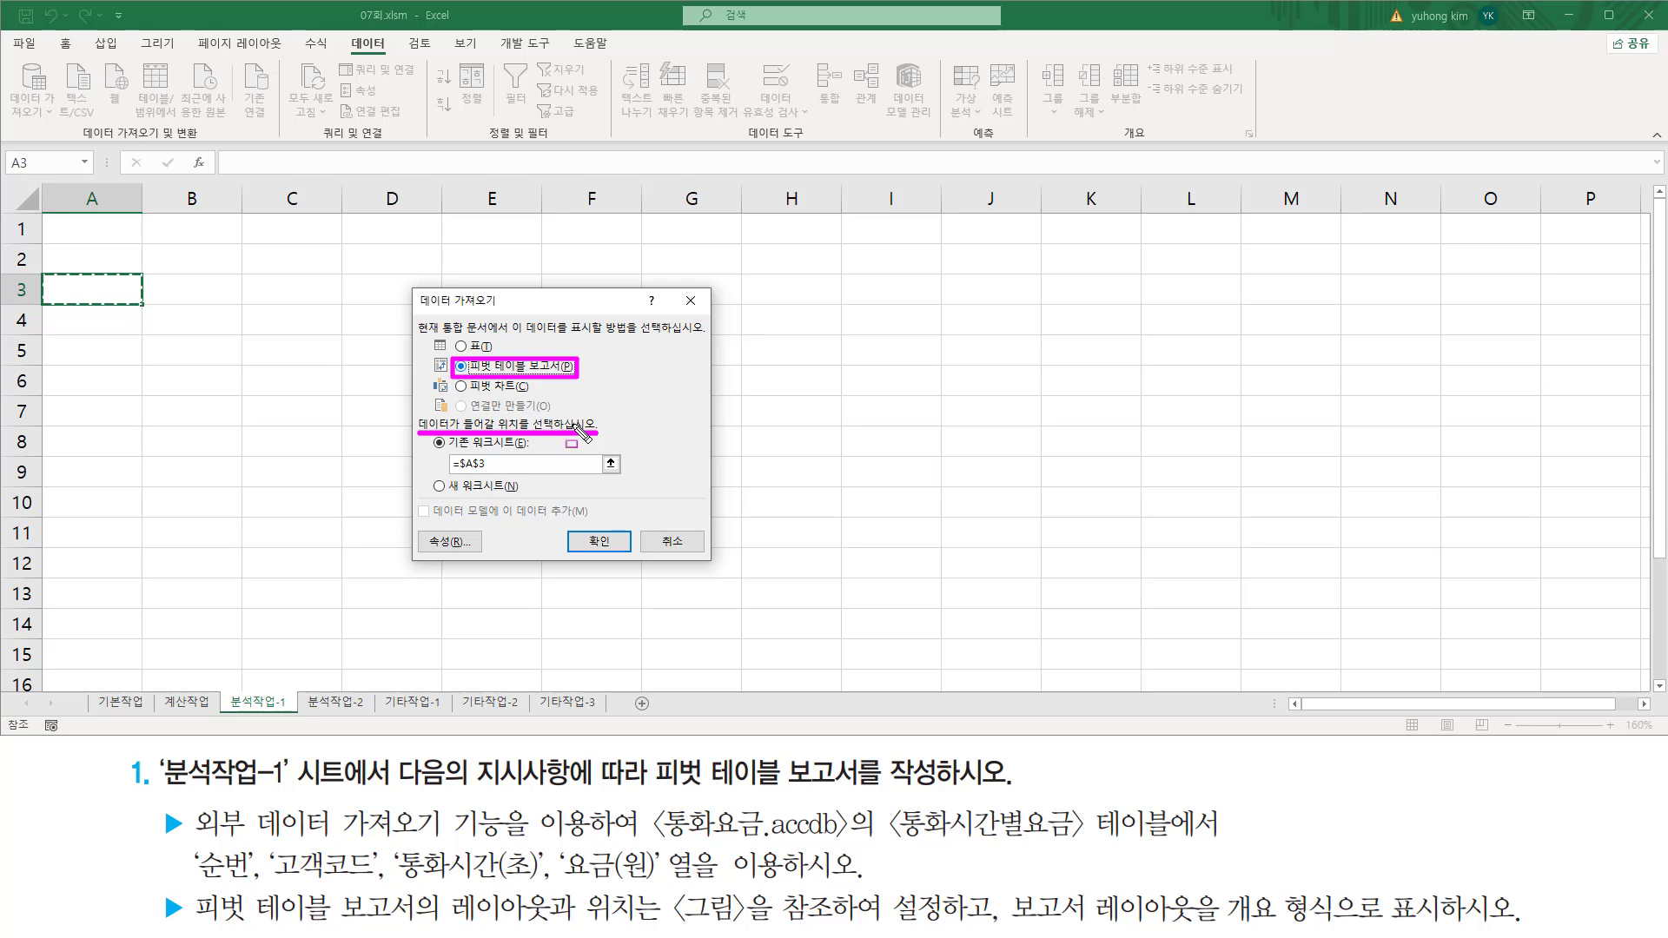
left_click_drag(64, 279, 125, 299)
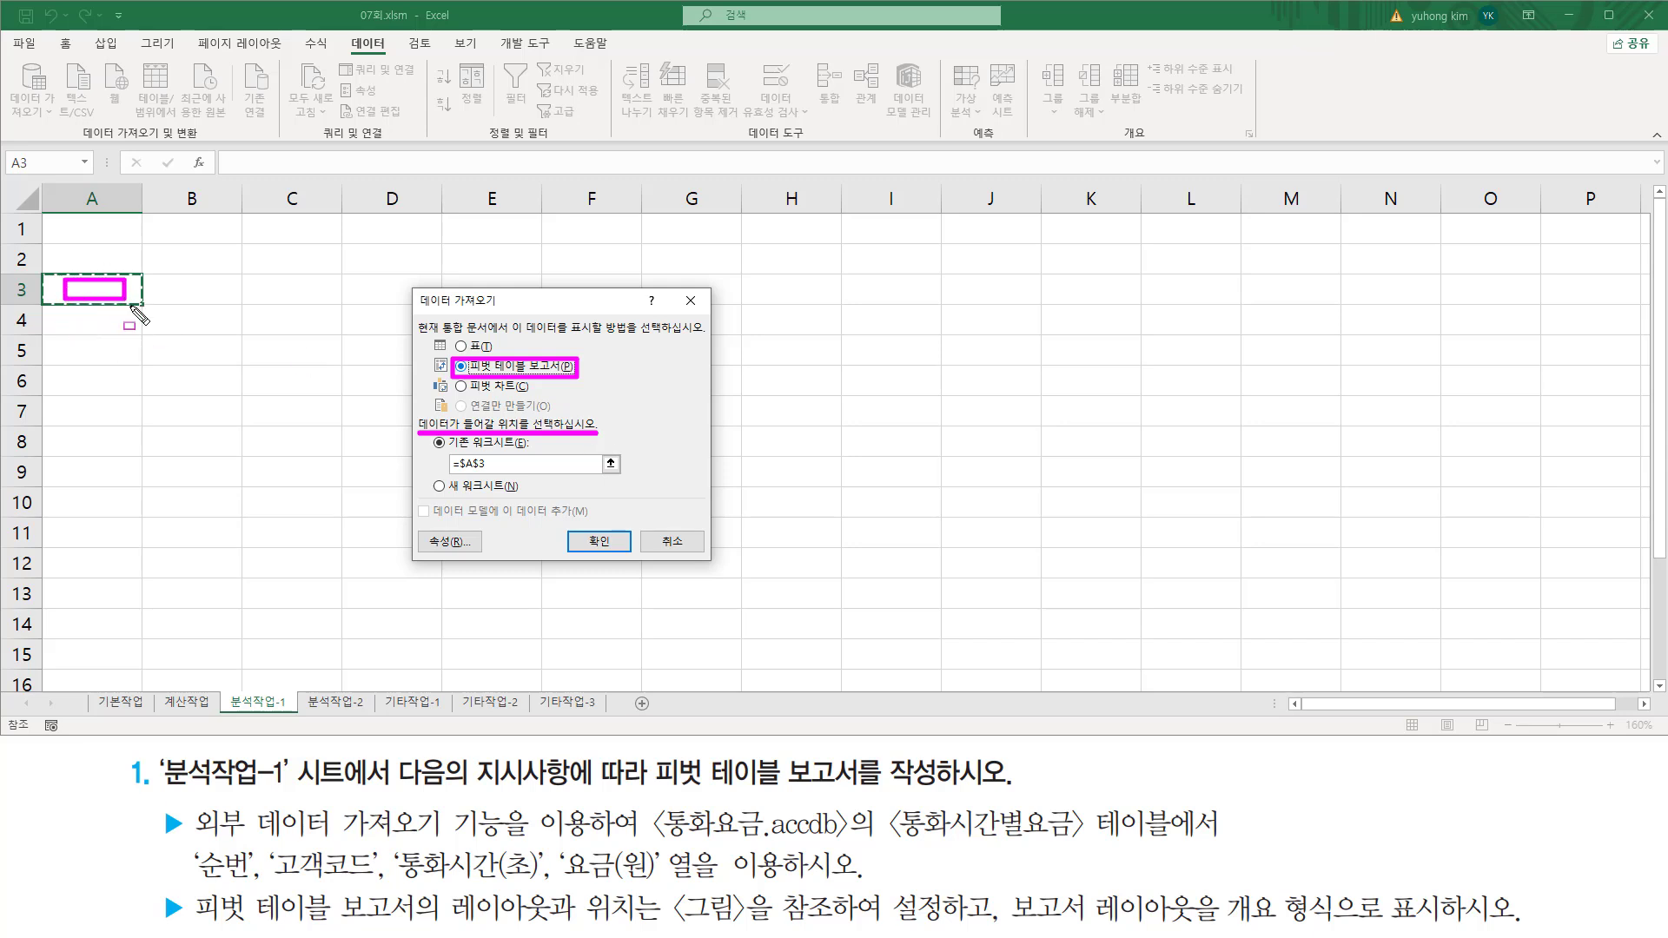
left_click_drag(451, 474, 500, 474)
mouse_move(580, 526)
left_mouse_down()
mouse_move(617, 556)
mouse_move(604, 577)
left_mouse_up()
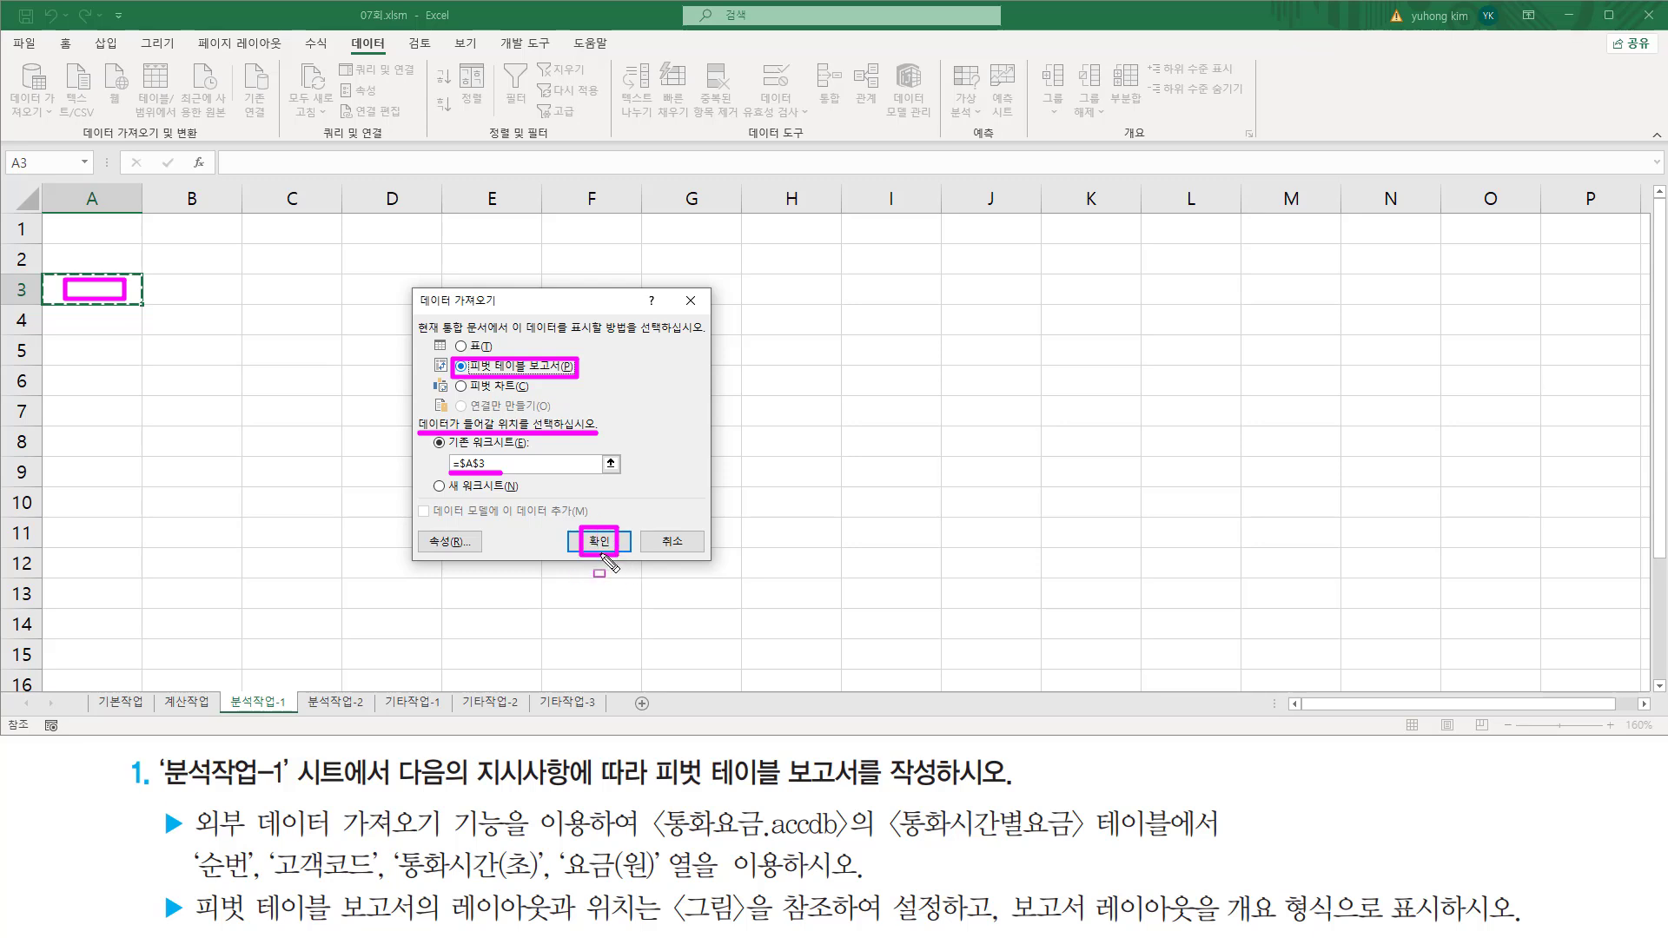
left_click(604, 545)
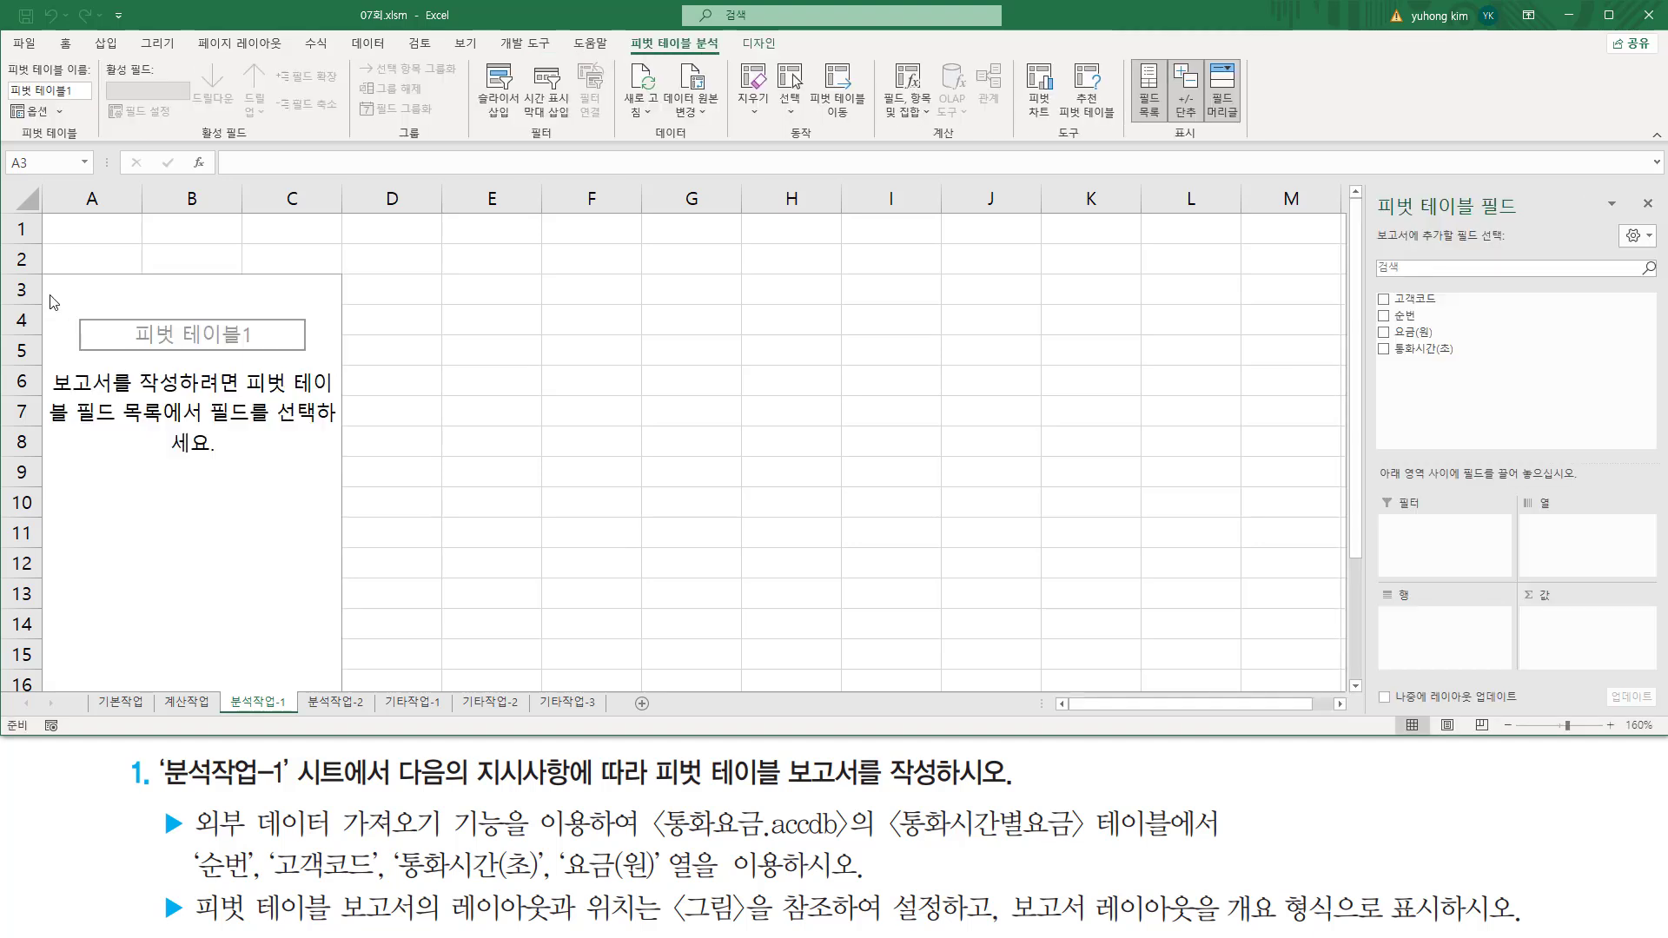
mouse_move(42, 277)
left_mouse_down()
mouse_move(82, 308)
mouse_move(144, 302)
mouse_move(299, 560)
mouse_move(348, 695)
left_mouse_up()
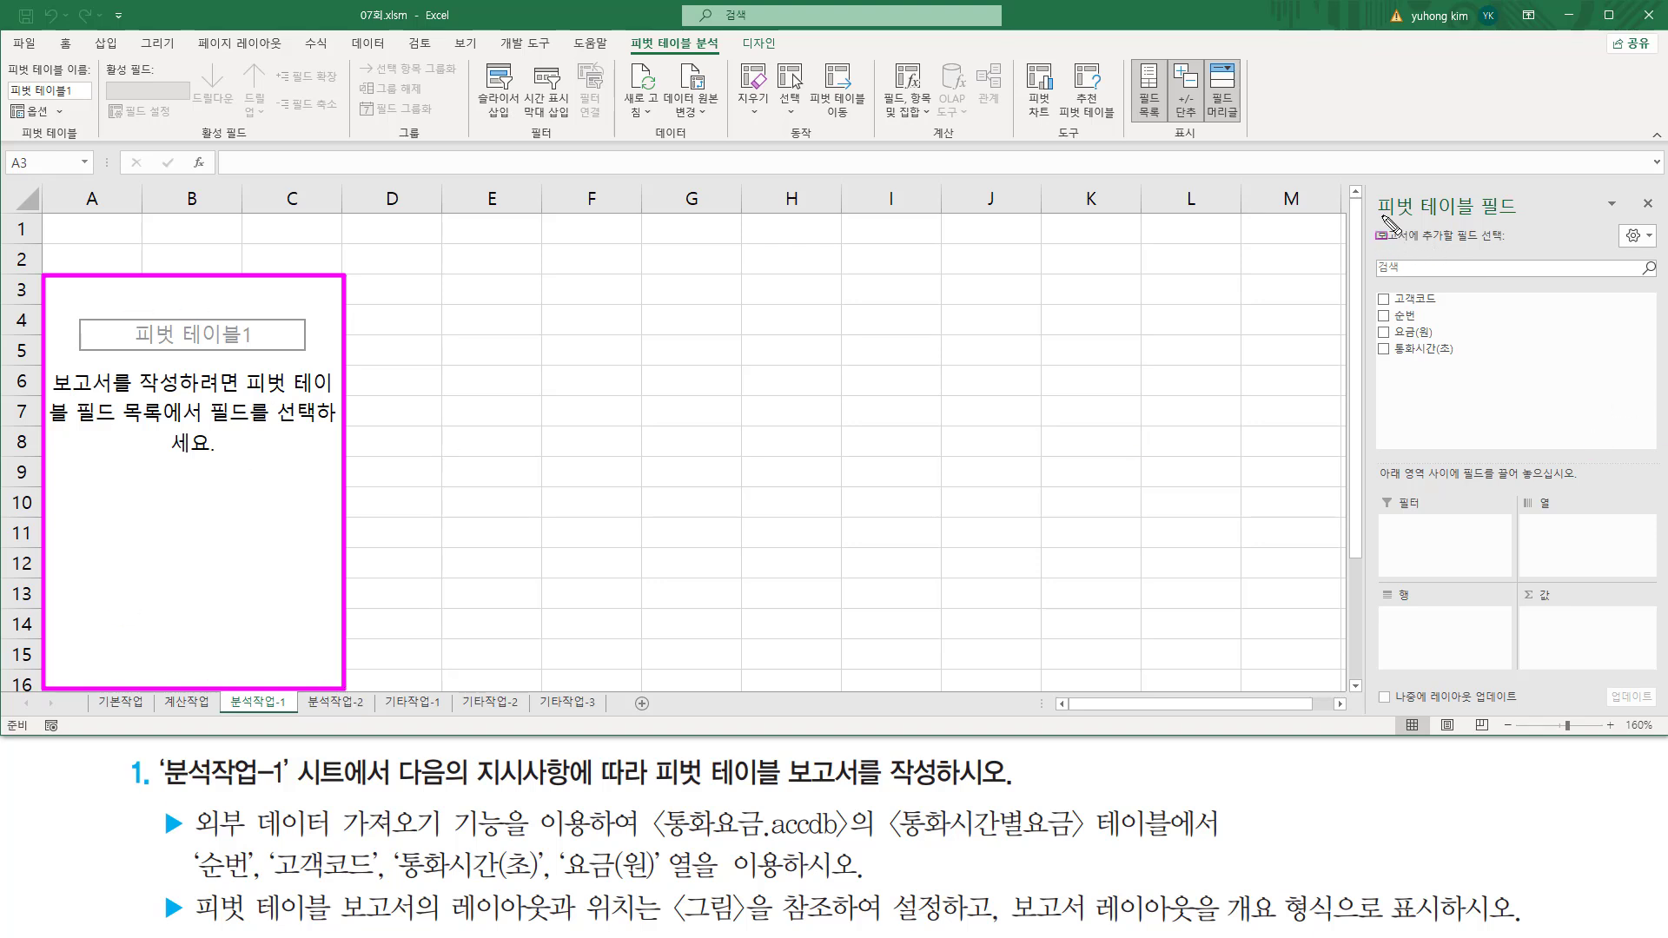
mouse_move(1373, 224)
left_mouse_down()
mouse_move(1533, 222)
mouse_move(1520, 187)
left_mouse_up()
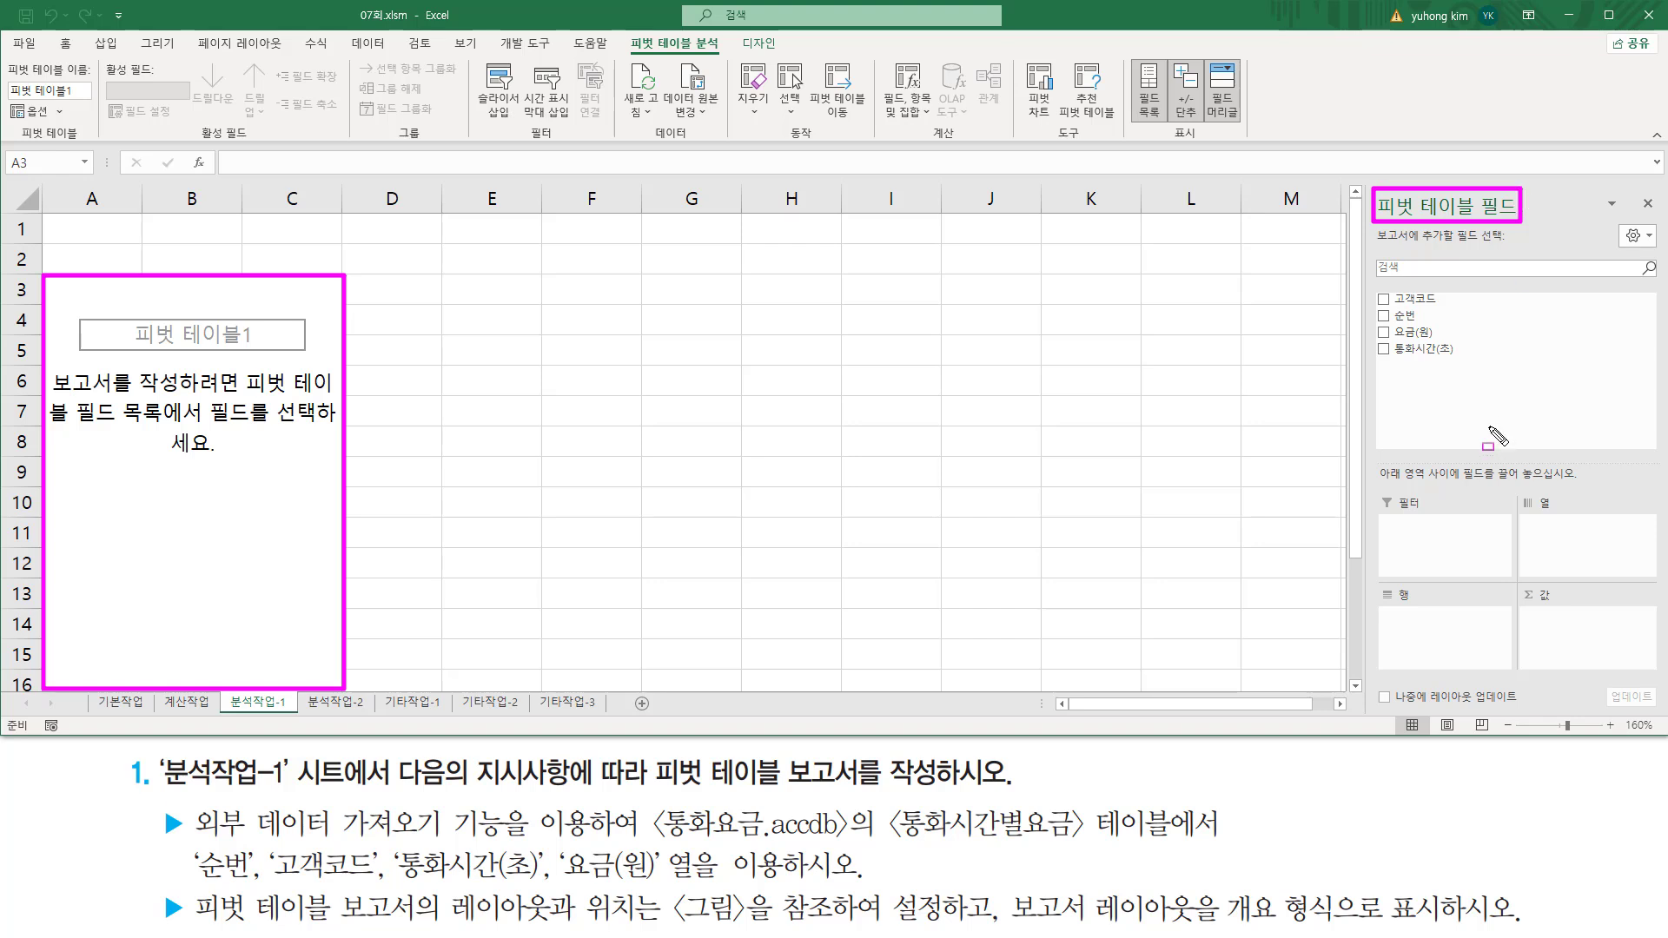
mouse_move(1371, 287)
left_mouse_down()
mouse_move(1371, 329)
mouse_move(1482, 364)
left_mouse_up()
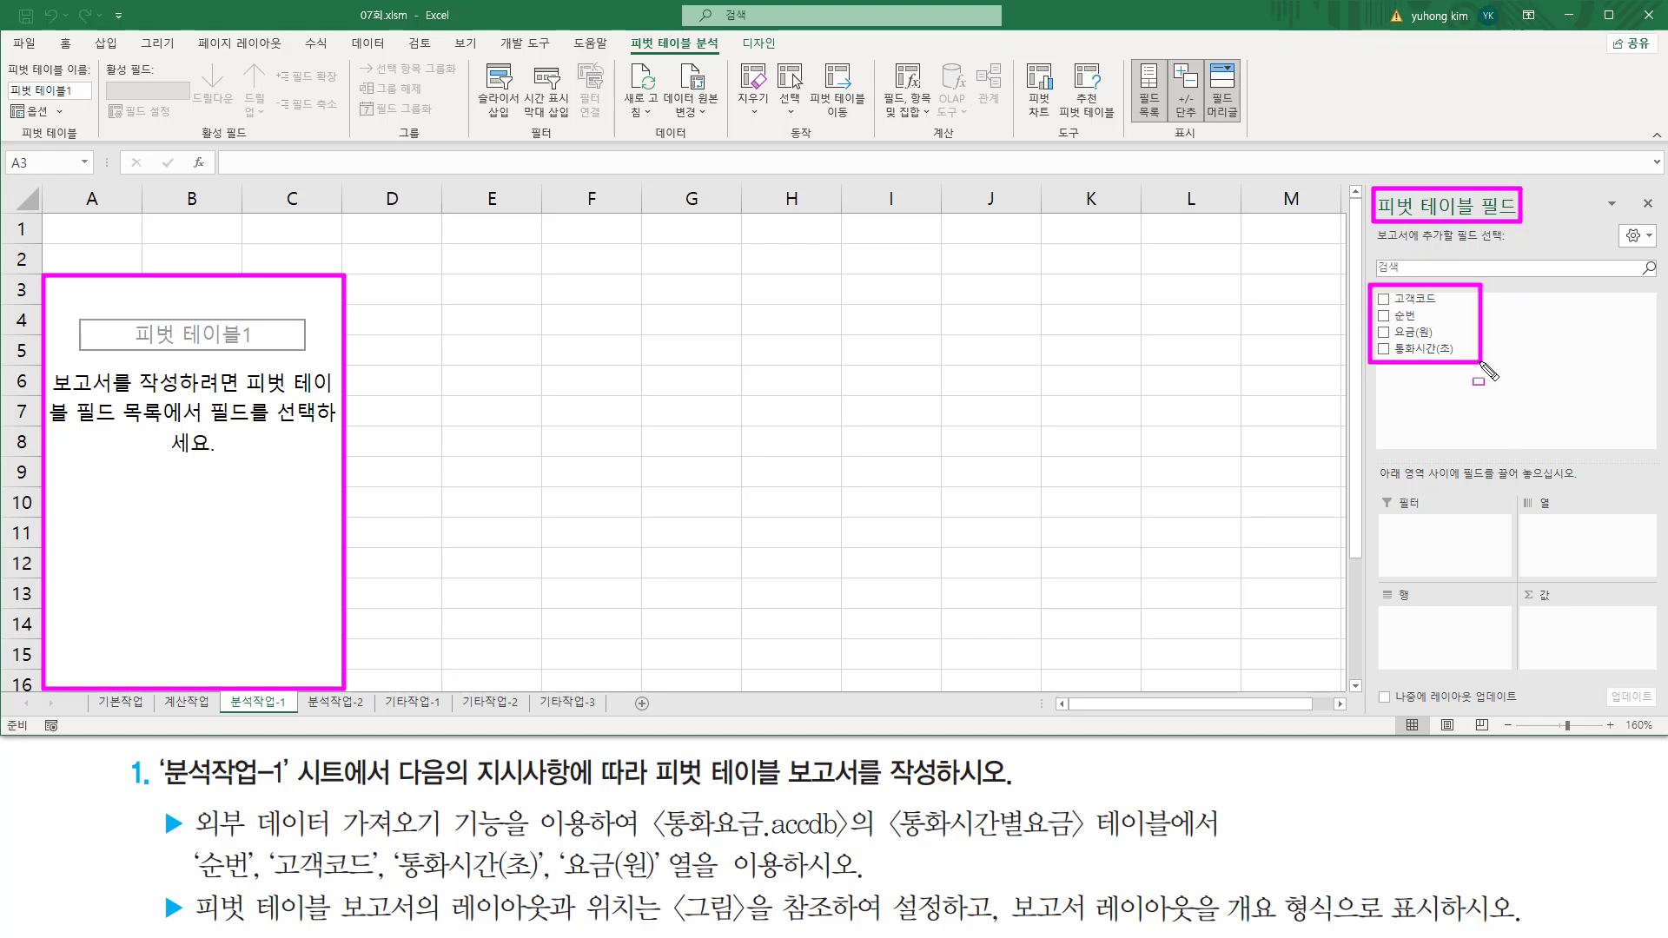
mouse_move(1376, 489)
left_mouse_down()
mouse_move(1476, 674)
mouse_move(1656, 680)
left_mouse_up()
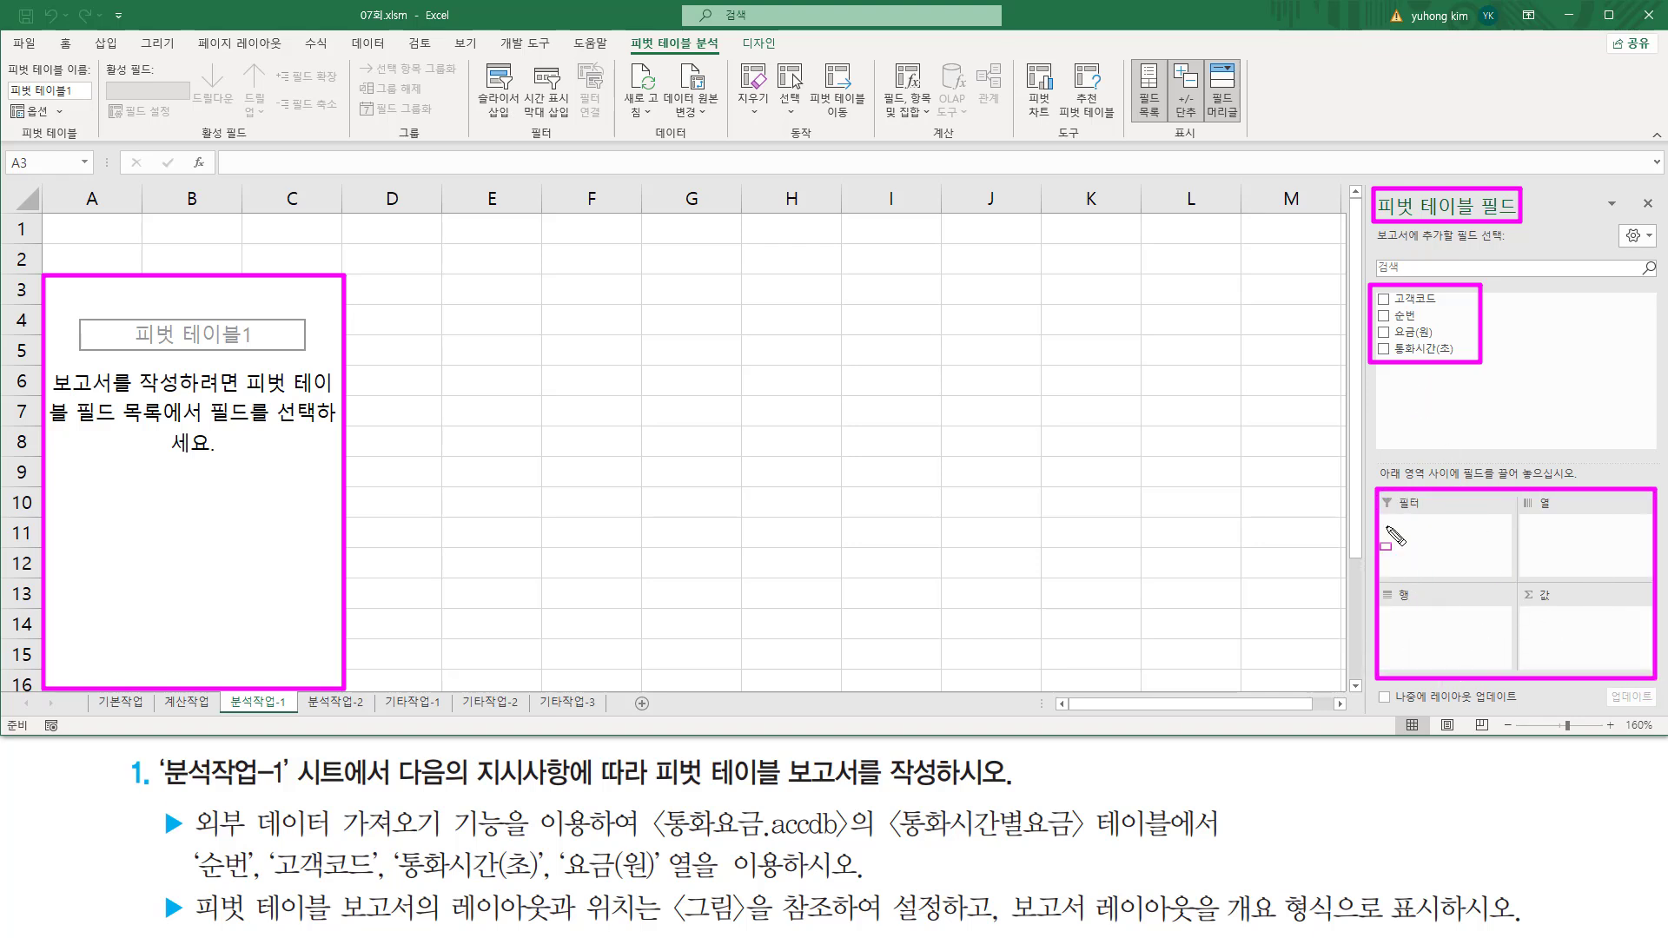
key("Escape")
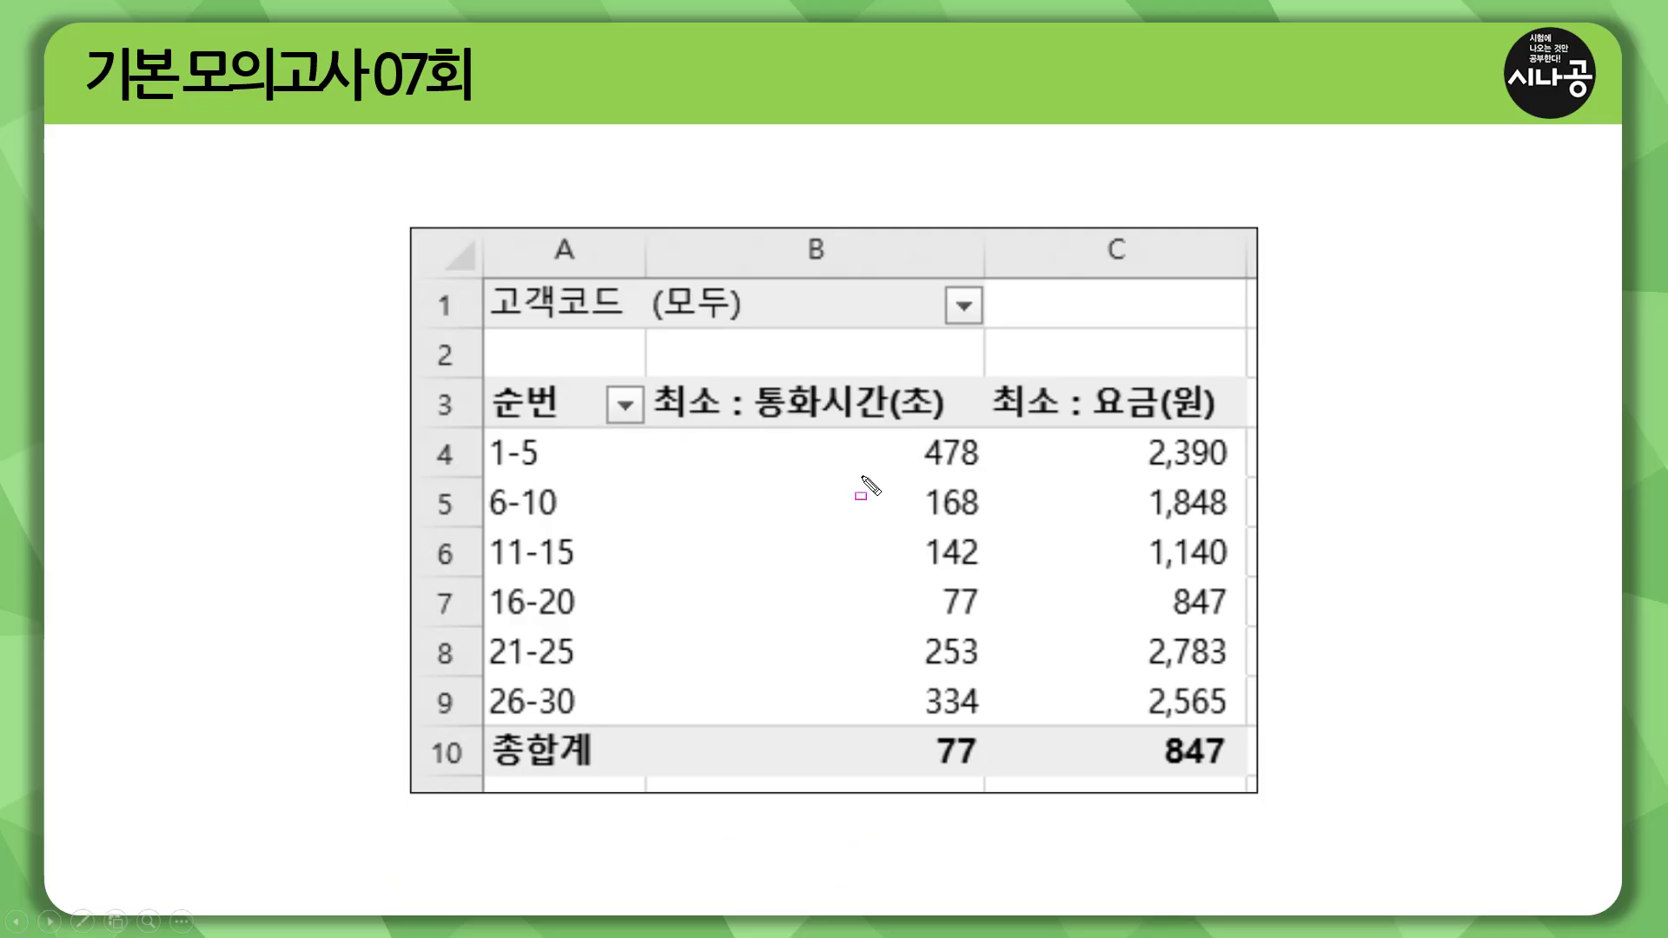
left_click_drag(747, 422, 959, 422)
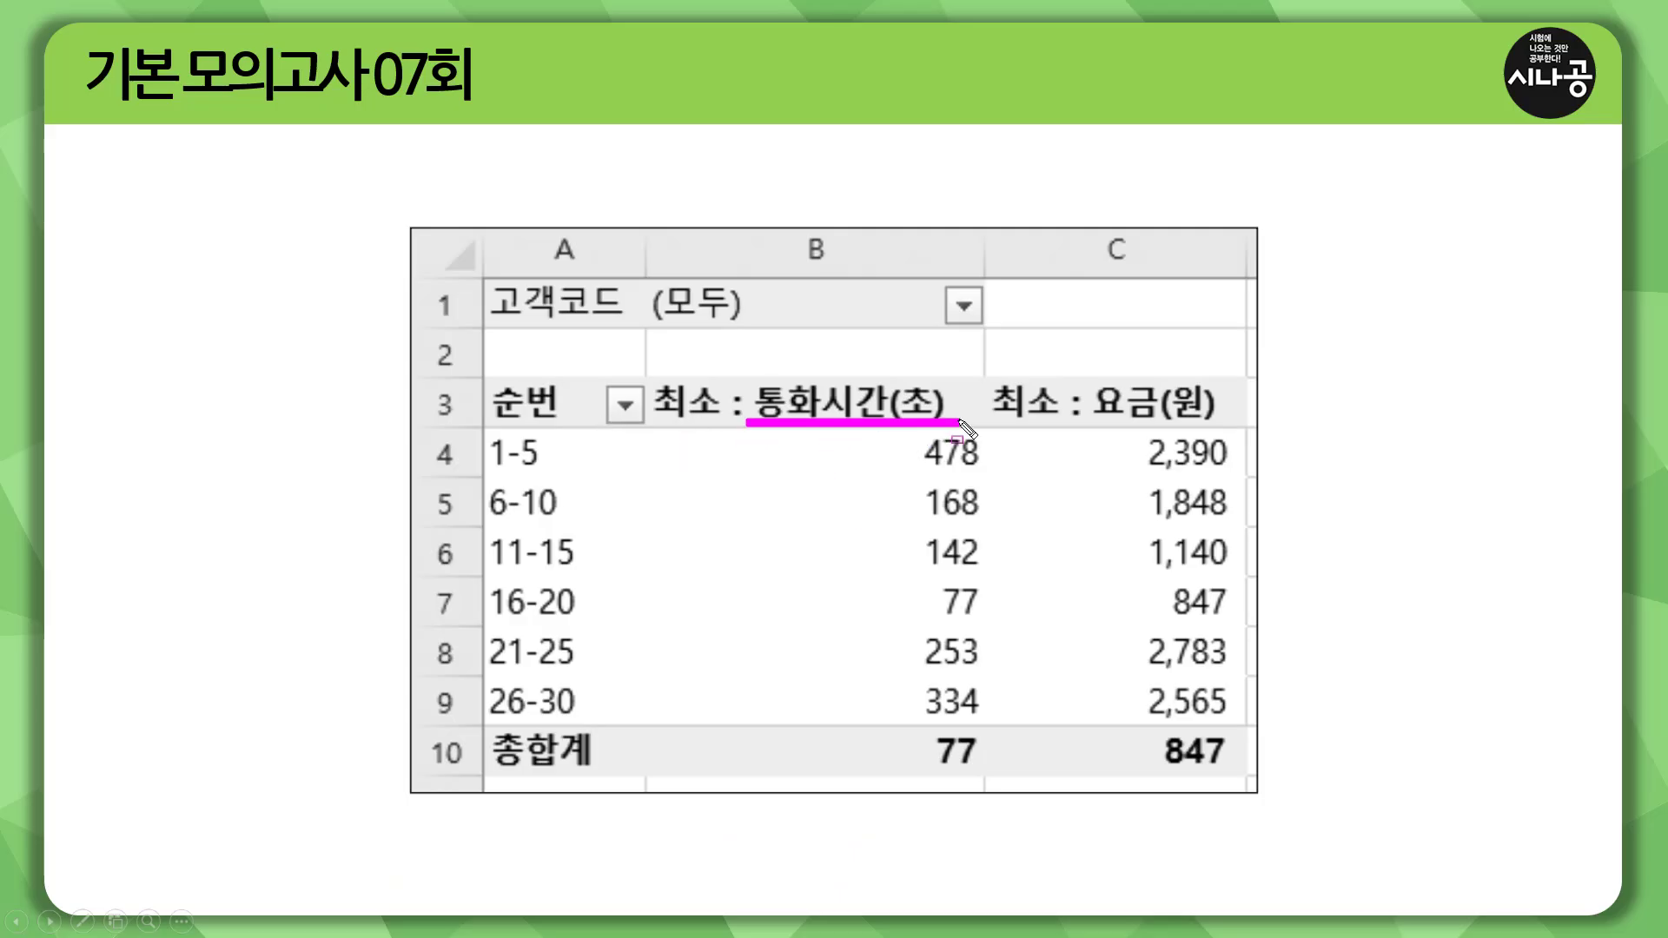
left_click_drag(1077, 418, 1235, 418)
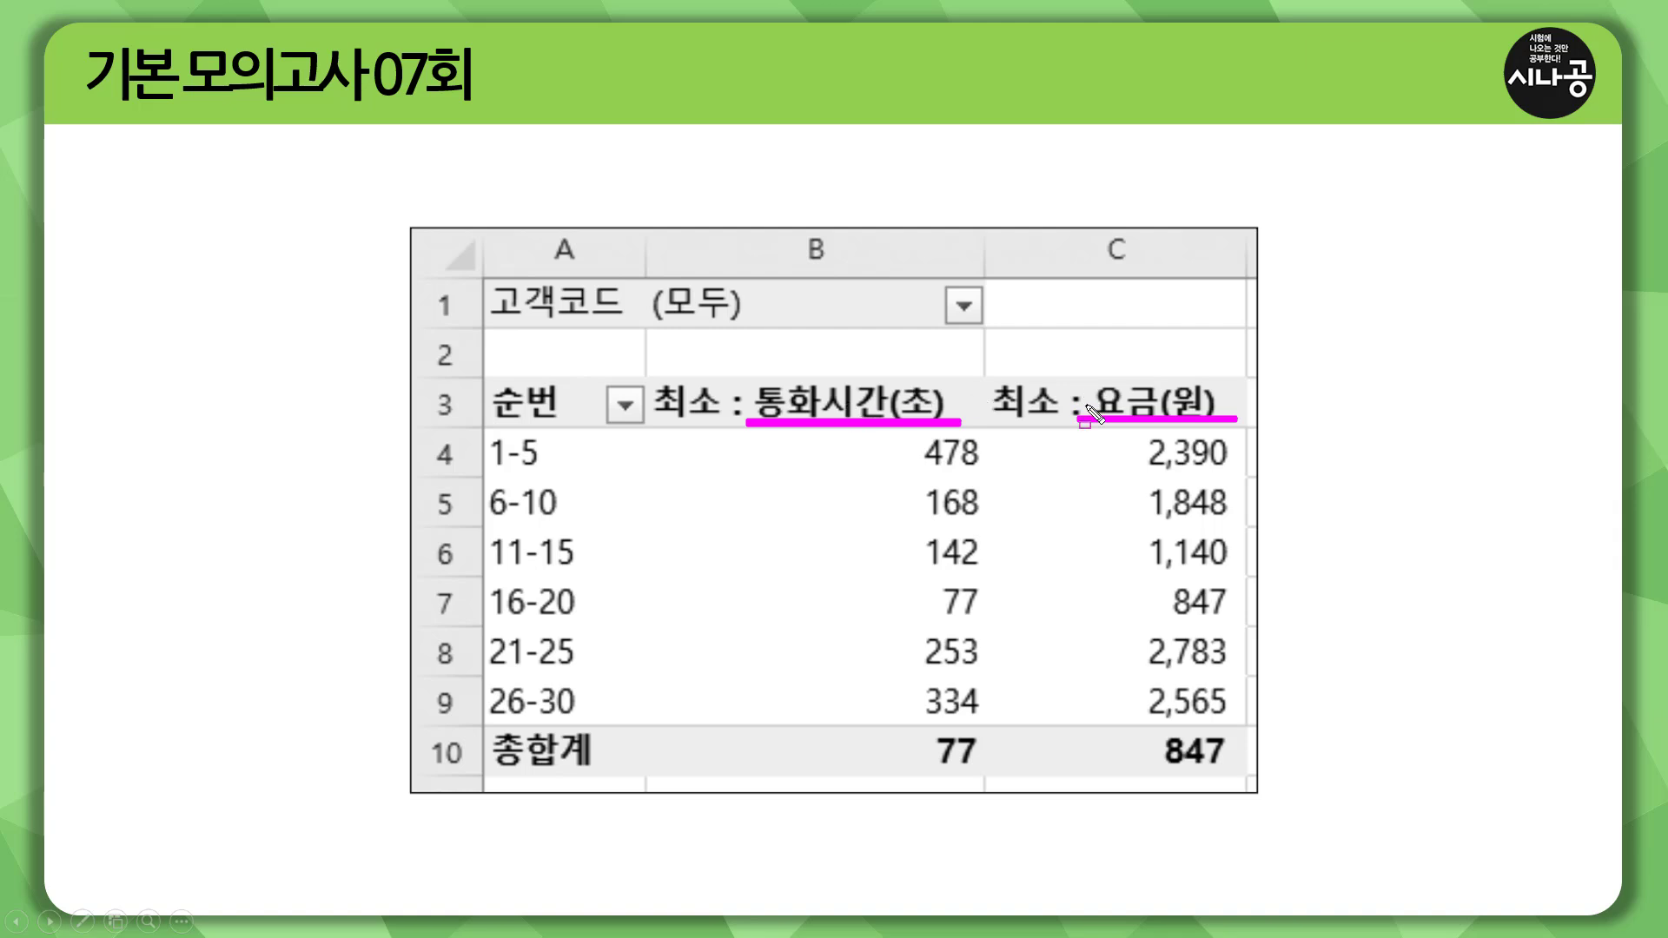
left_click_drag(989, 370, 1064, 425)
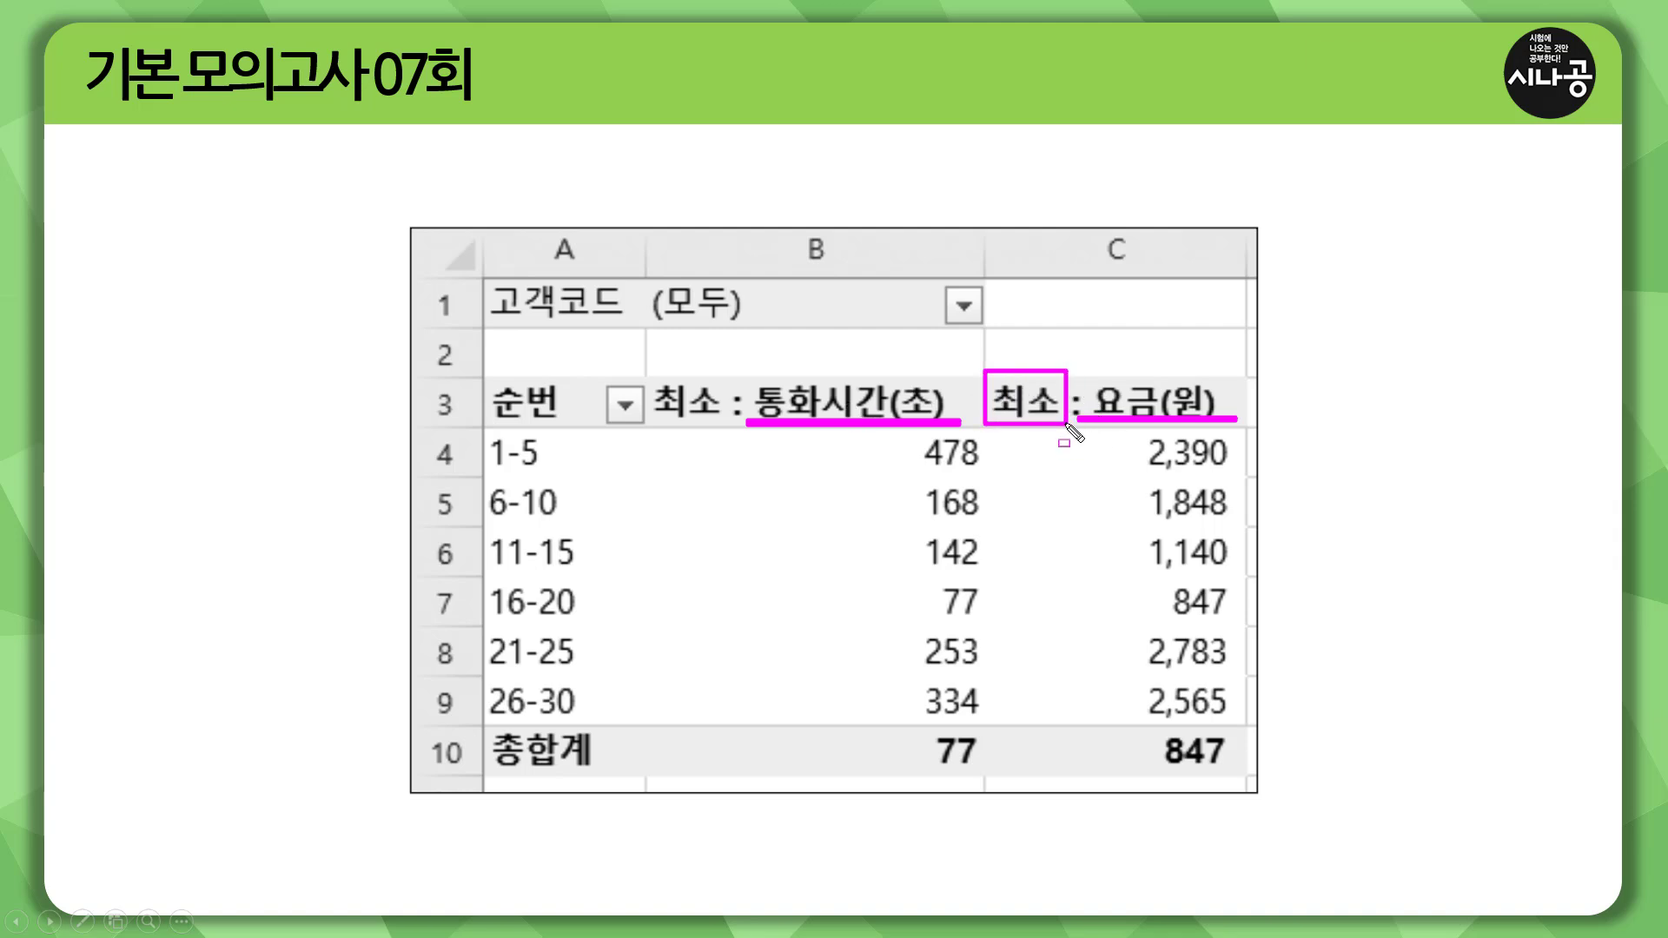
mouse_move(651, 372)
left_mouse_down()
mouse_move(652, 397)
mouse_move(722, 432)
left_mouse_up()
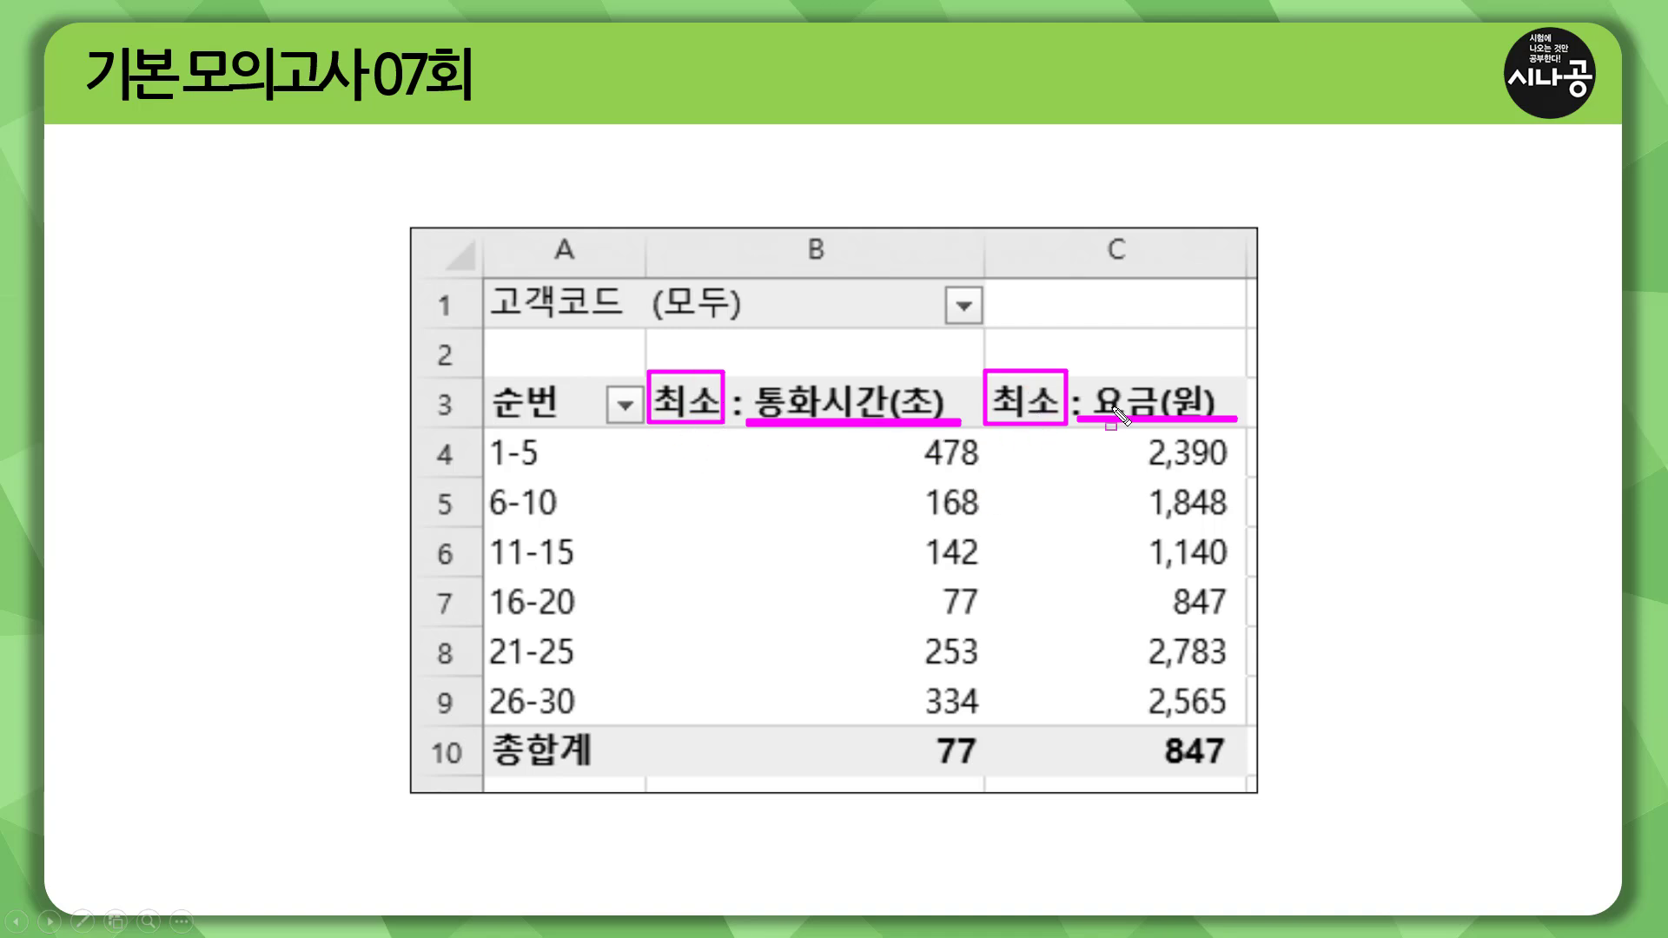
left_click_drag(954, 427, 951, 720)
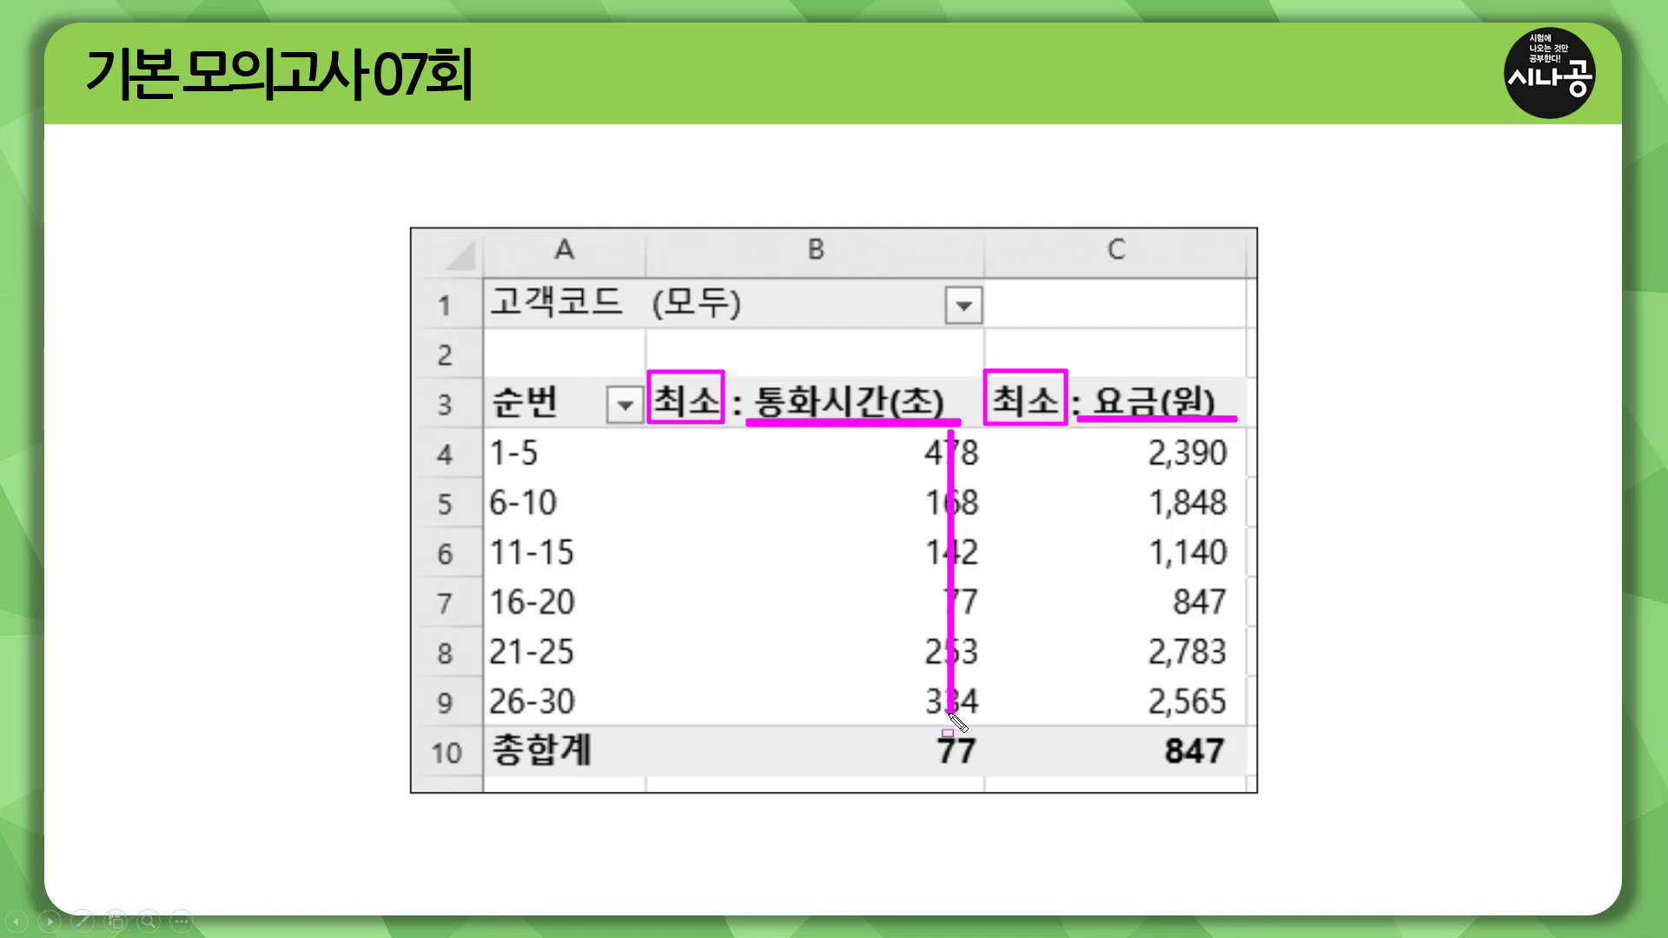
left_click_drag(1180, 441, 1179, 714)
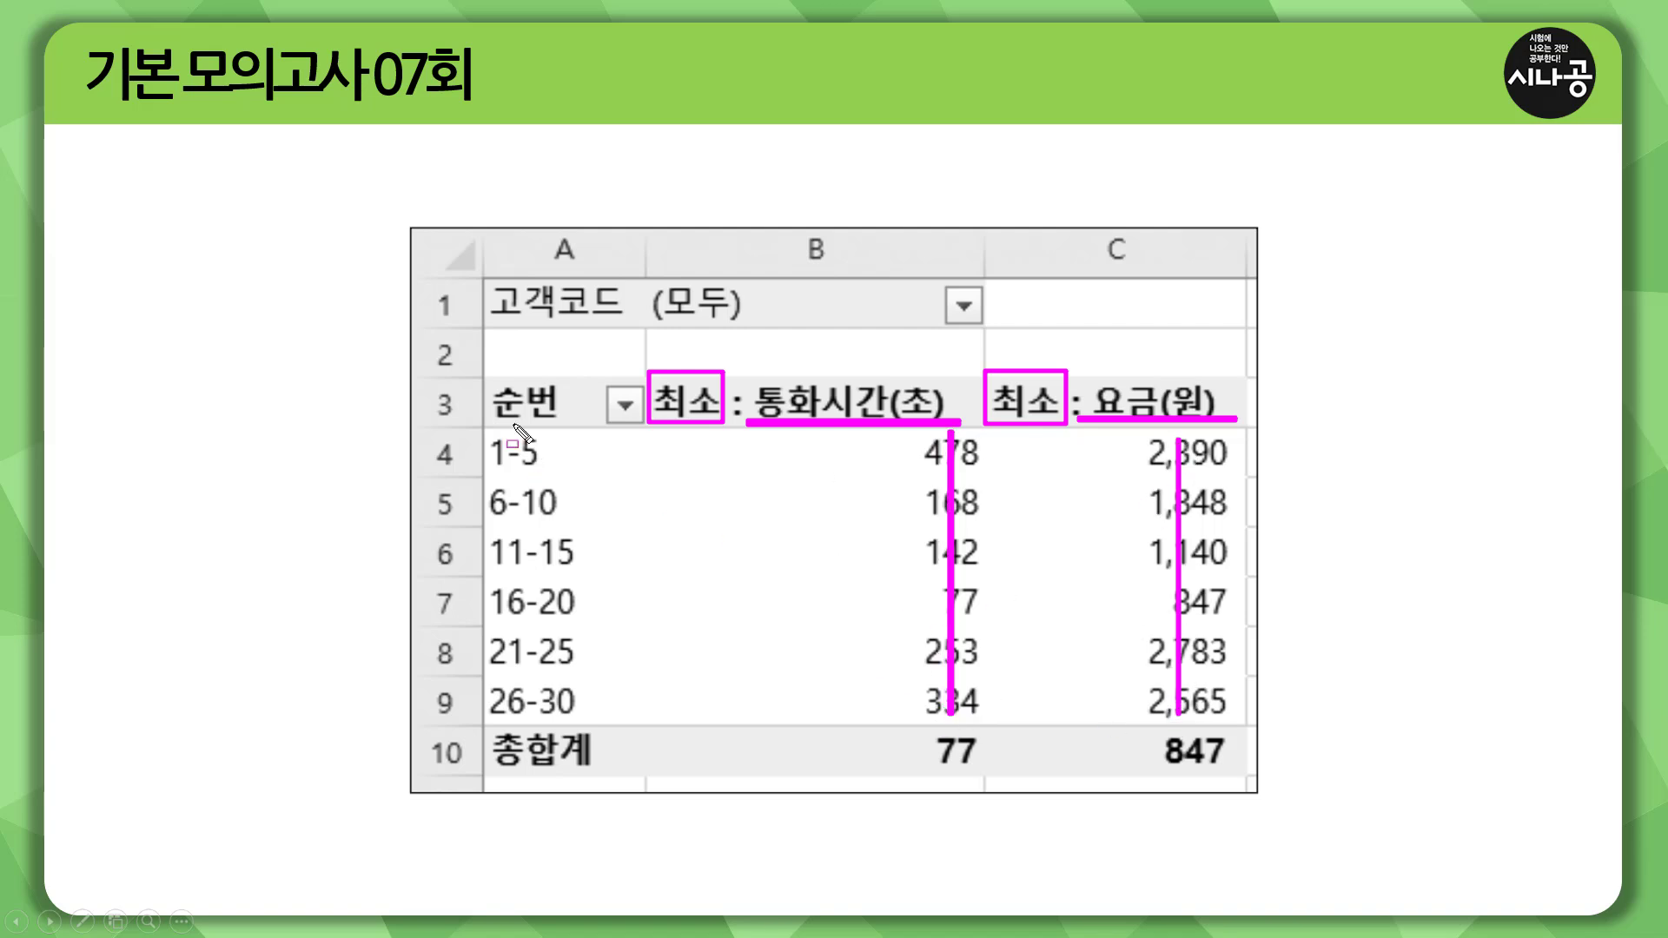
mouse_move(487, 376)
left_mouse_down()
mouse_move(633, 424)
mouse_move(631, 729)
left_mouse_up()
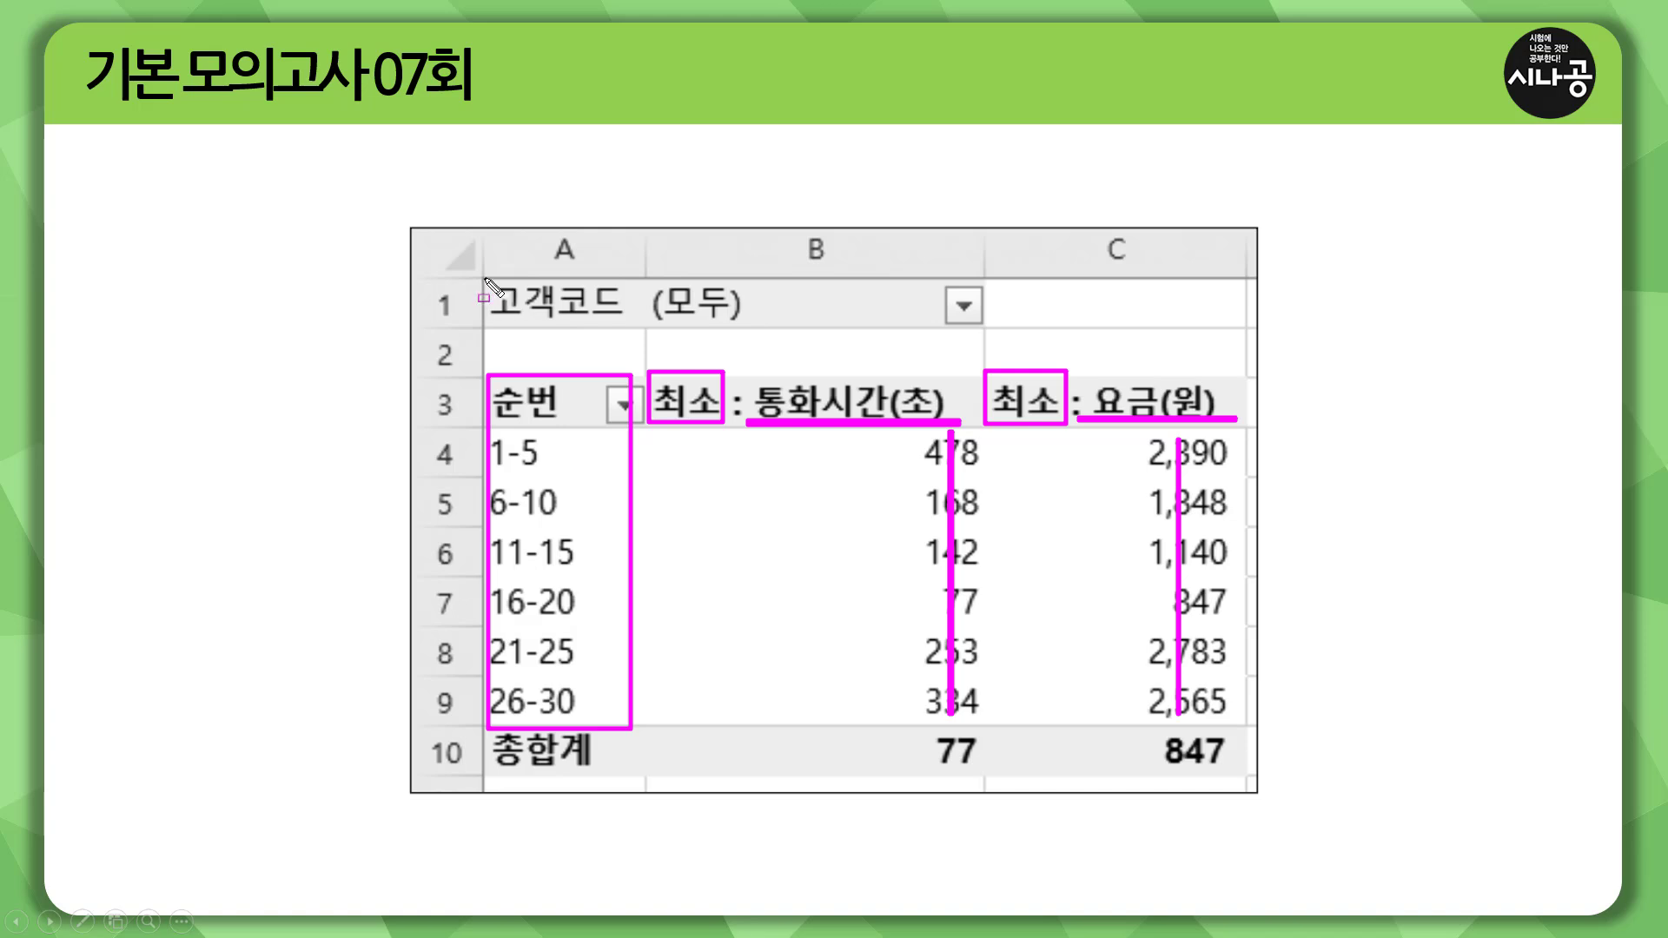
mouse_move(483, 277)
left_mouse_down()
mouse_move(638, 331)
mouse_move(985, 330)
left_mouse_up()
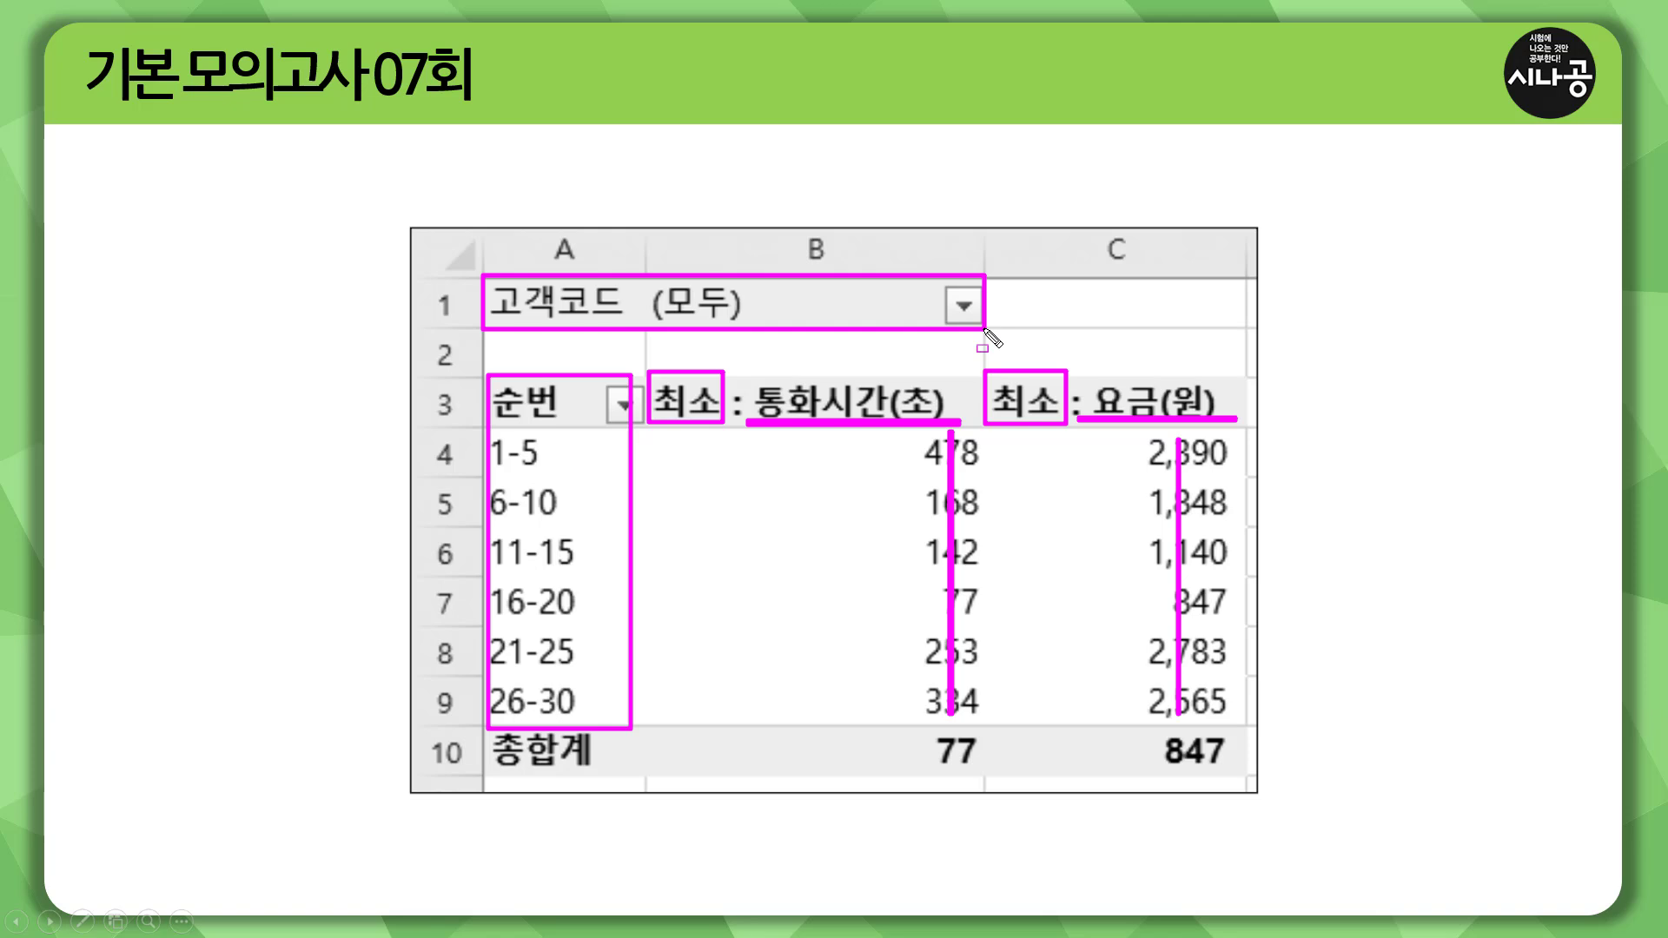
key("e")
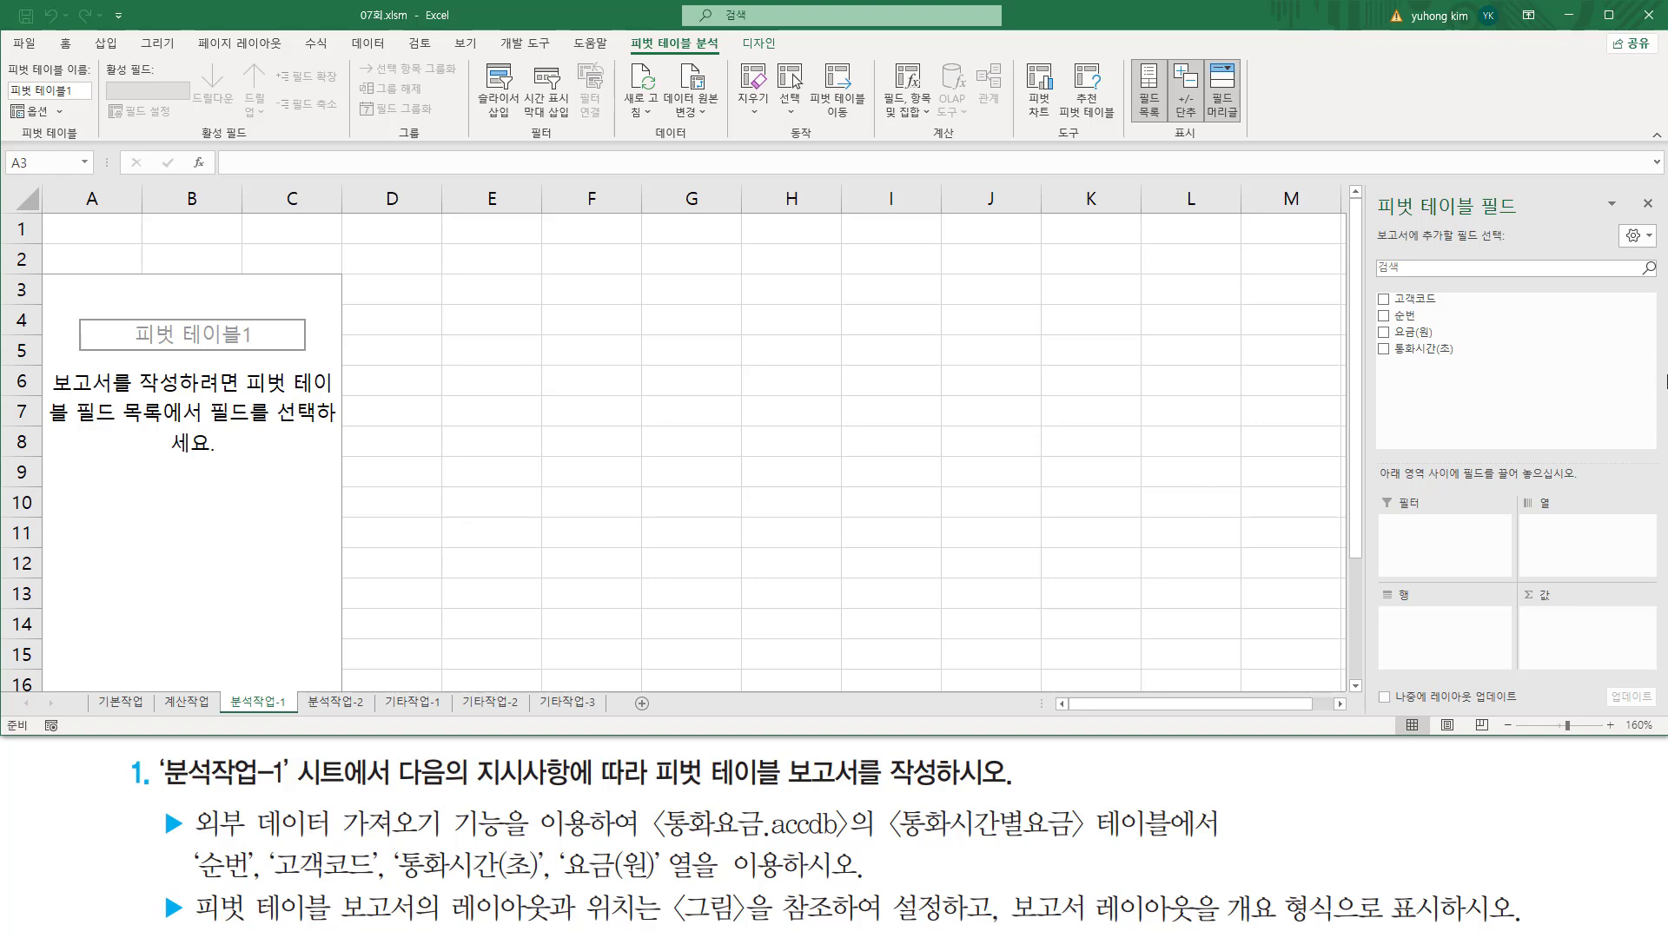
Step: Place 고객코드 in the pivot table's filters, 순번 in rows, and 통화시간(초) followed by 요금(원) in values
left_click_drag(1431, 301, 1466, 544)
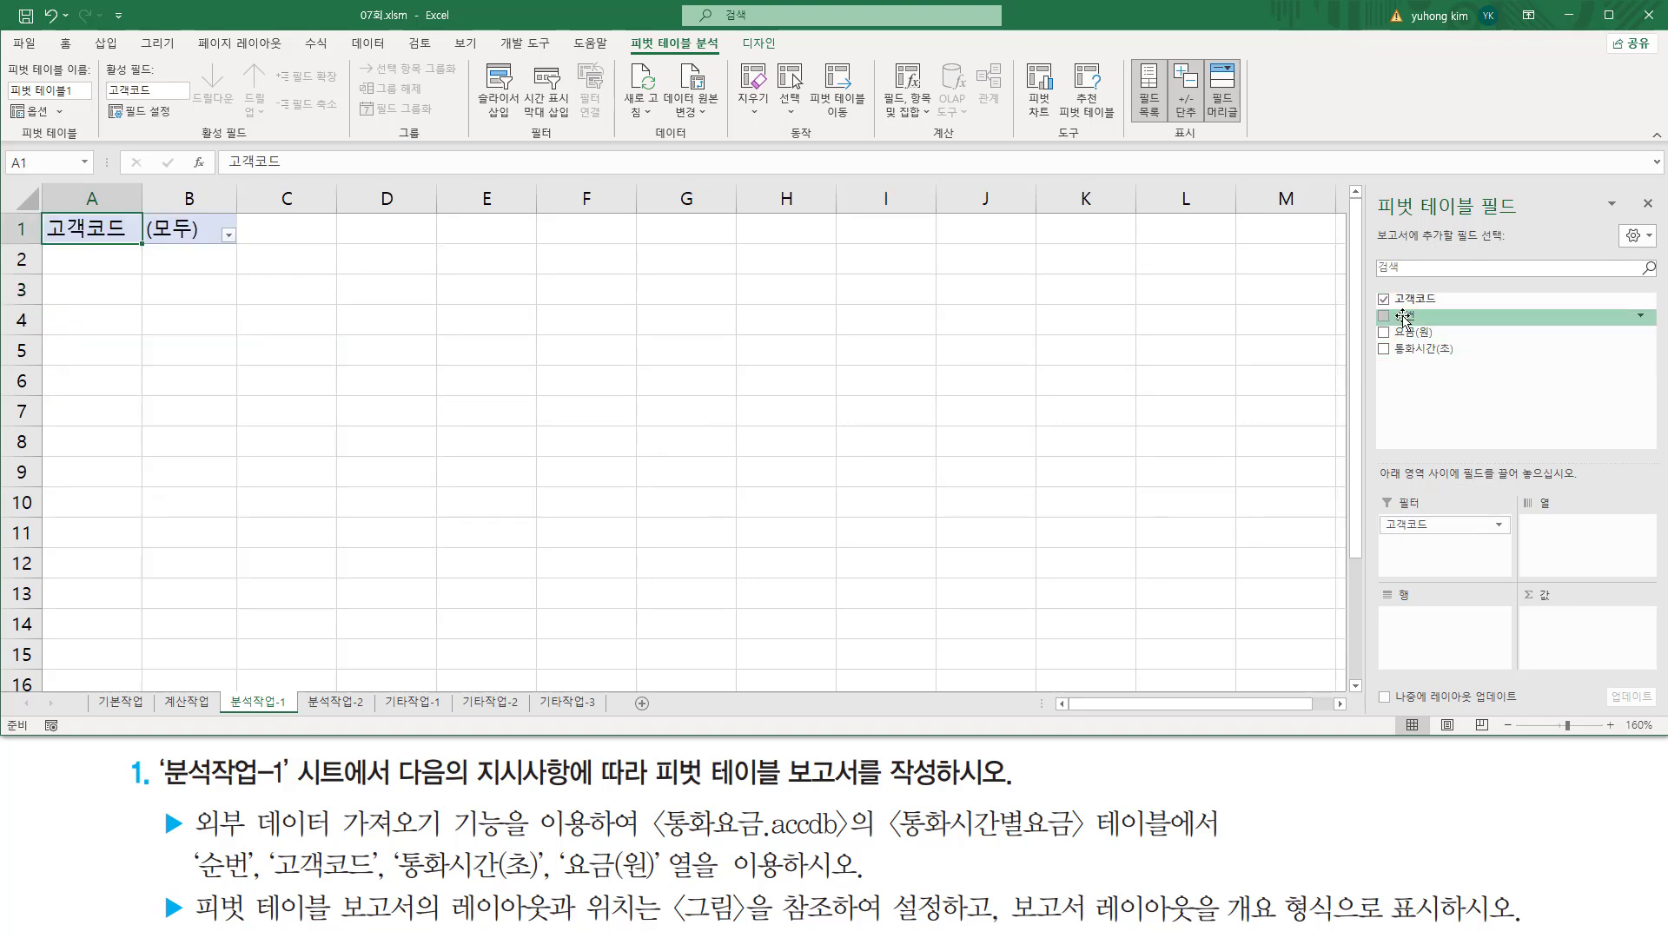
left_click_drag(1403, 317, 1469, 625)
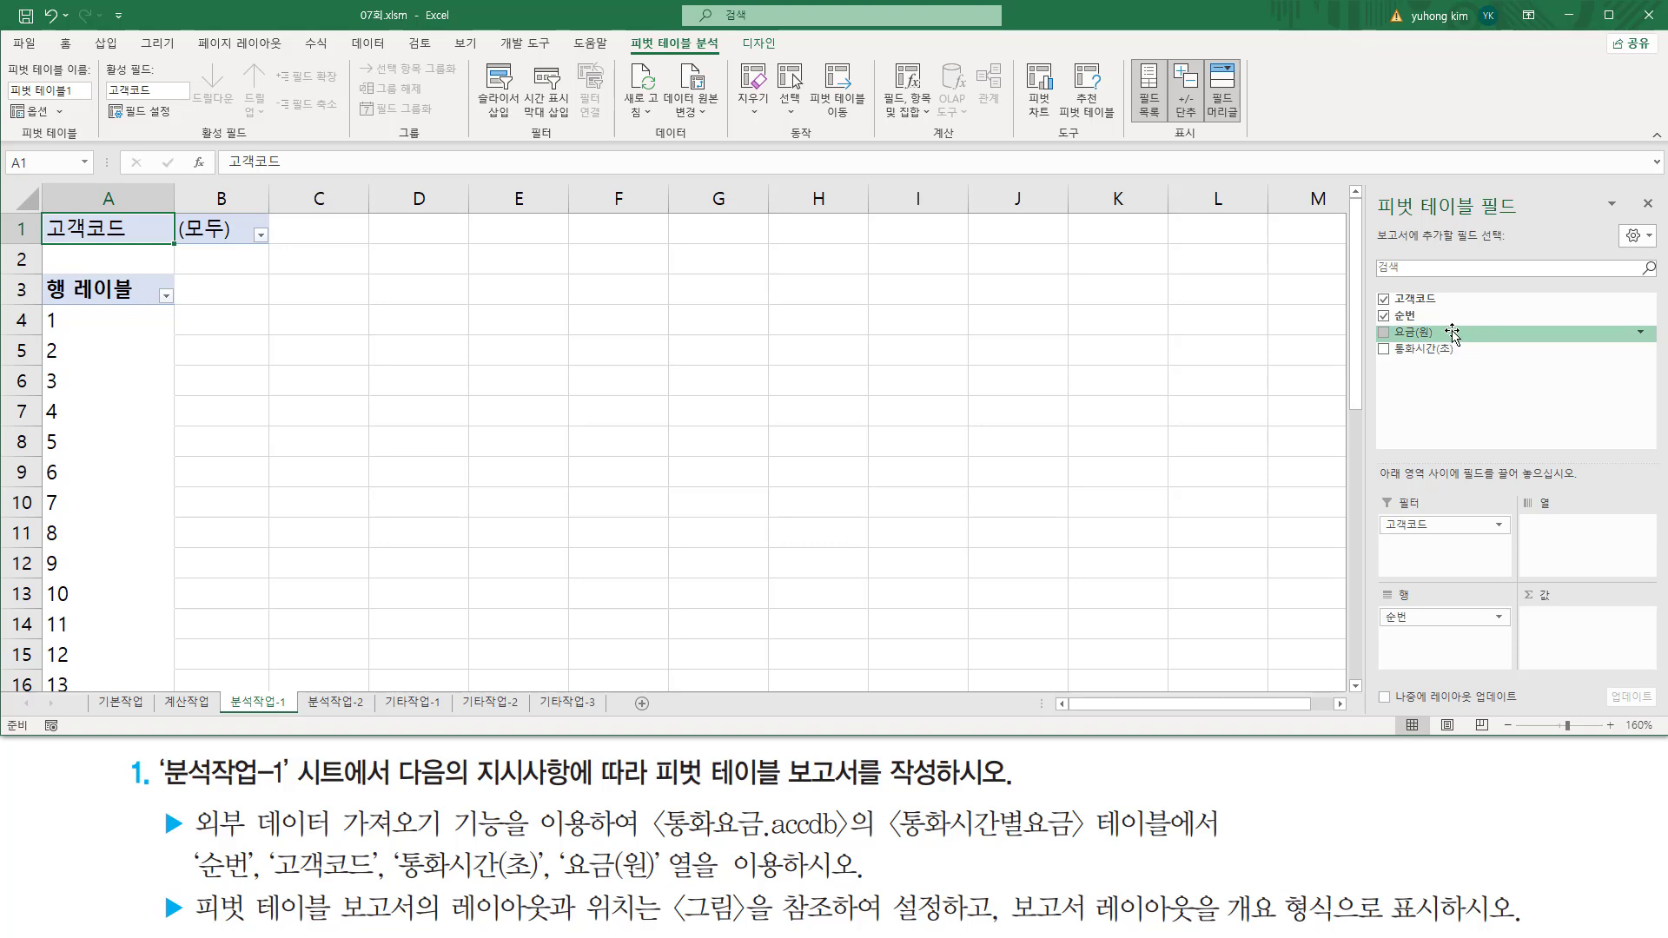
left_click_drag(1451, 347, 1572, 620)
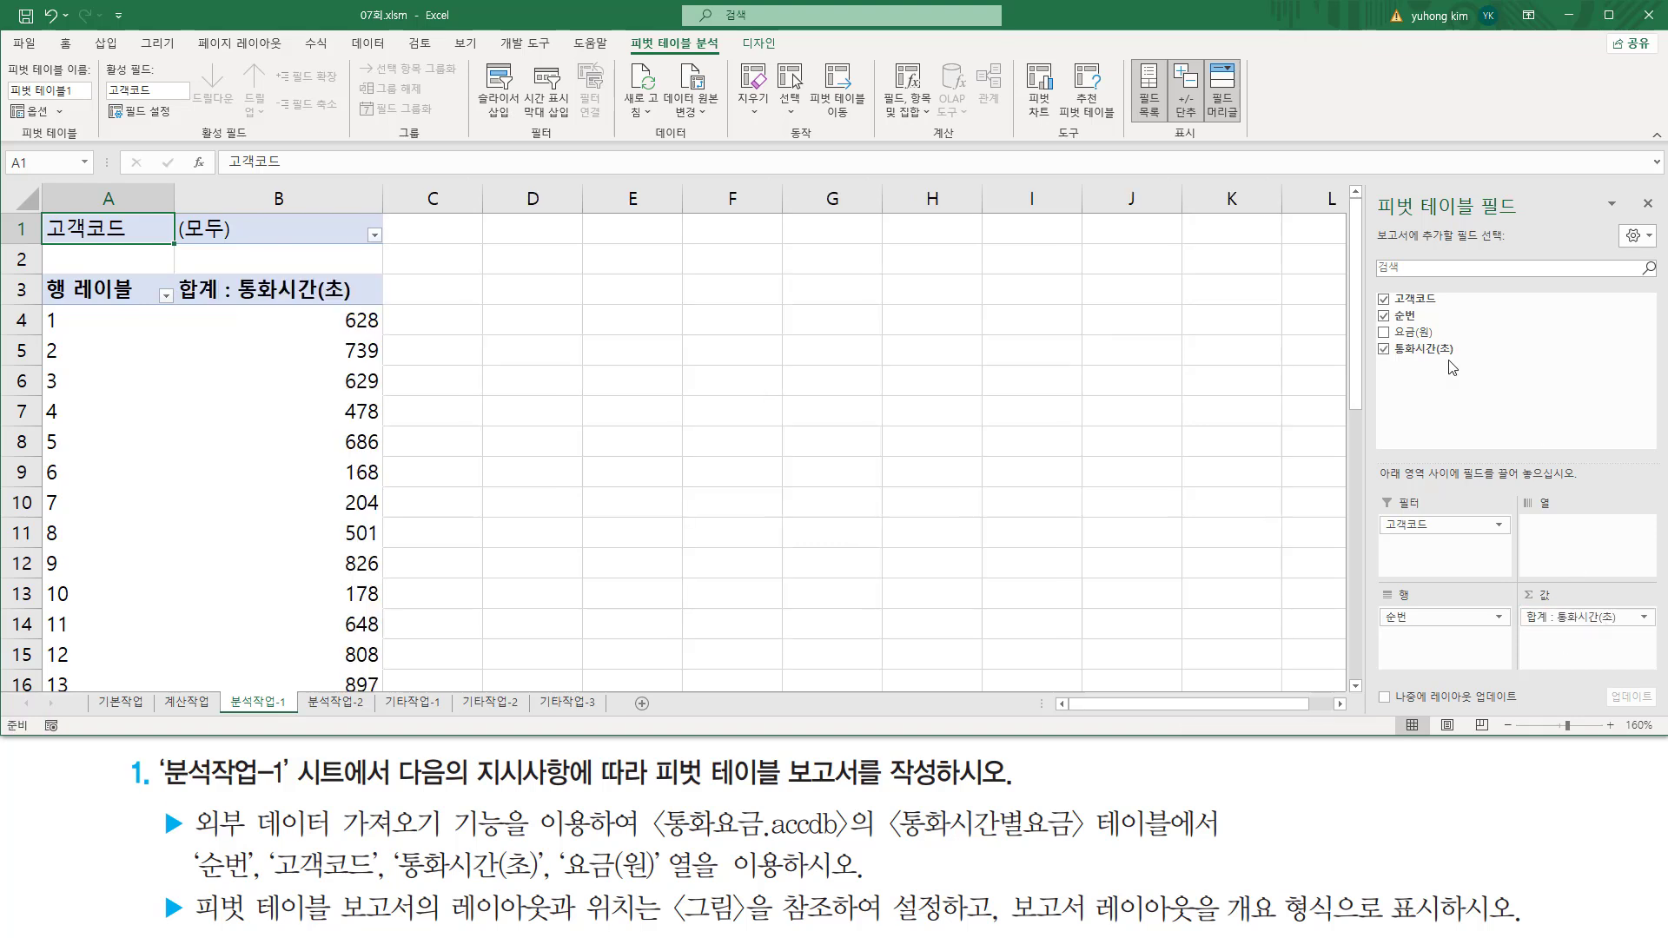
mouse_move(1422, 332)
left_mouse_down()
mouse_move(1608, 519)
mouse_move(1608, 644)
mouse_move(1522, 604)
mouse_move(1555, 666)
mouse_move(1645, 667)
mouse_move(1650, 651)
left_mouse_up()
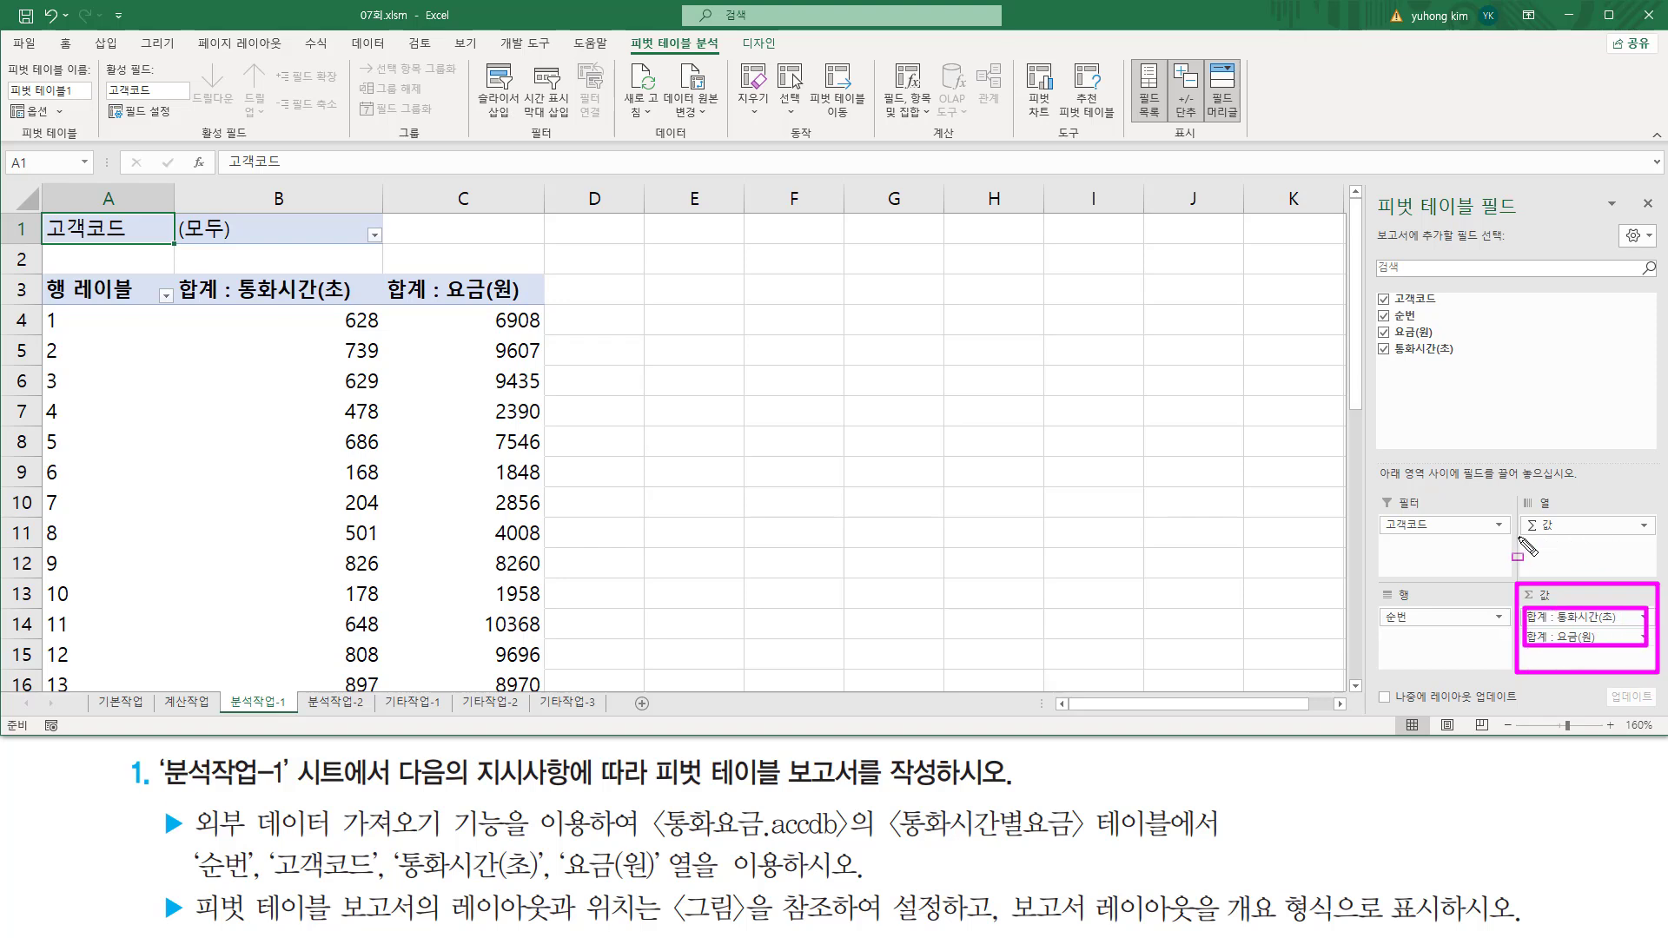
left_click_drag(1521, 535, 1648, 518)
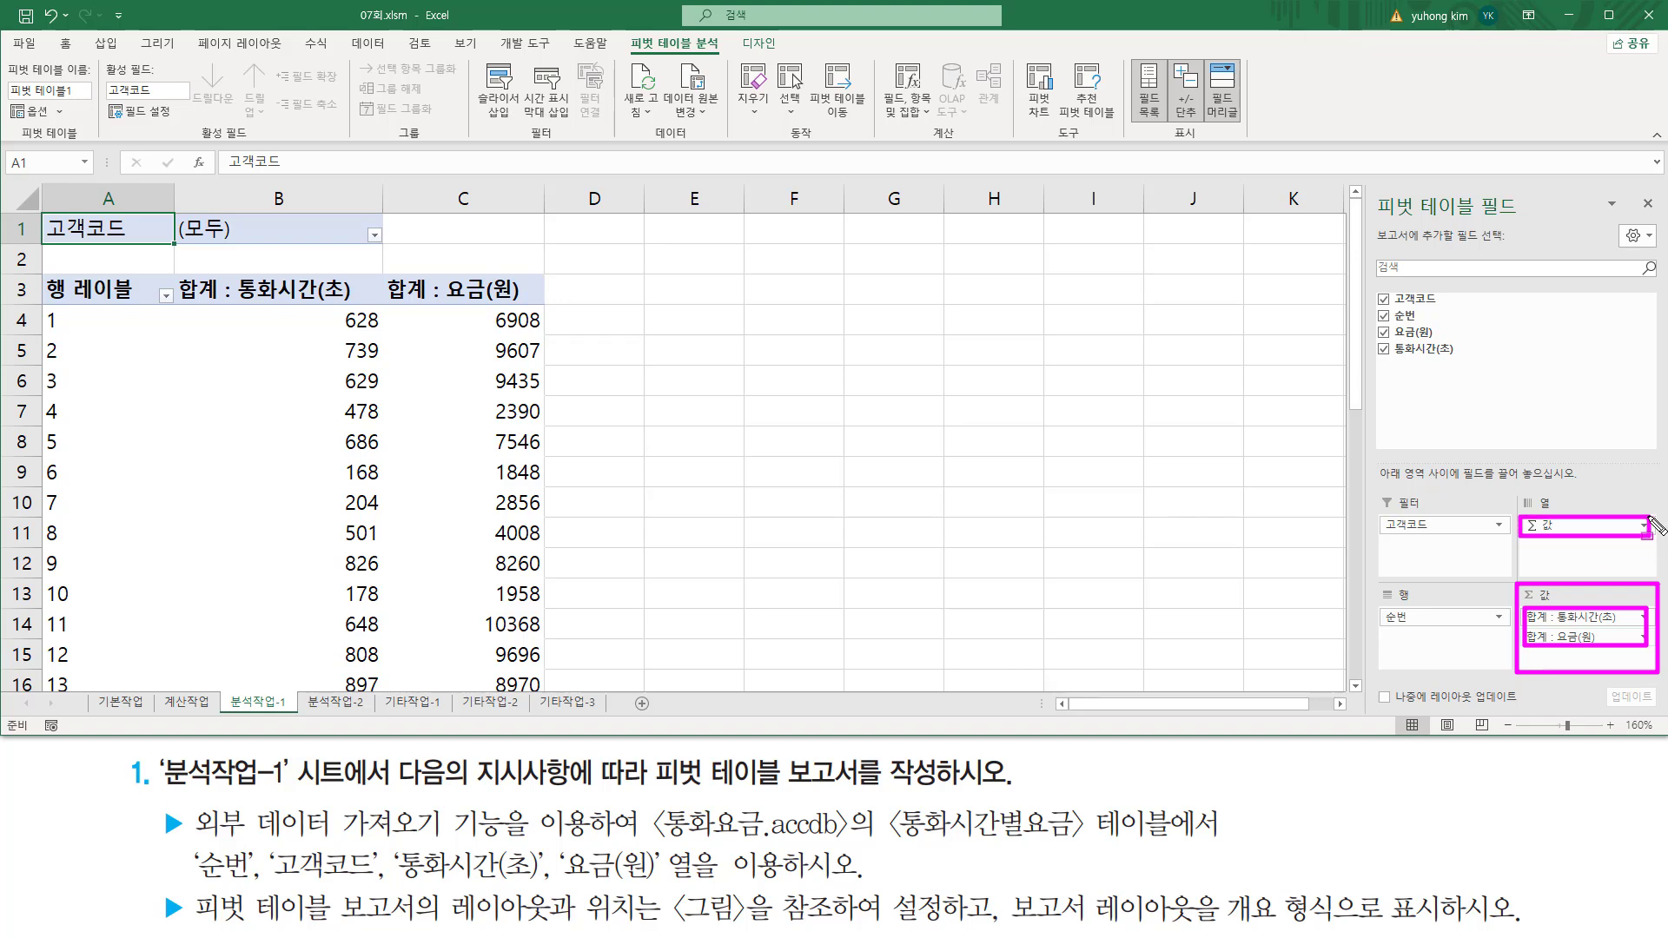
key("Escape")
mouse_move(1520, 534)
left_mouse_down()
mouse_move(1580, 549)
mouse_move(1565, 515)
mouse_move(1663, 600)
mouse_move(1656, 579)
left_mouse_up()
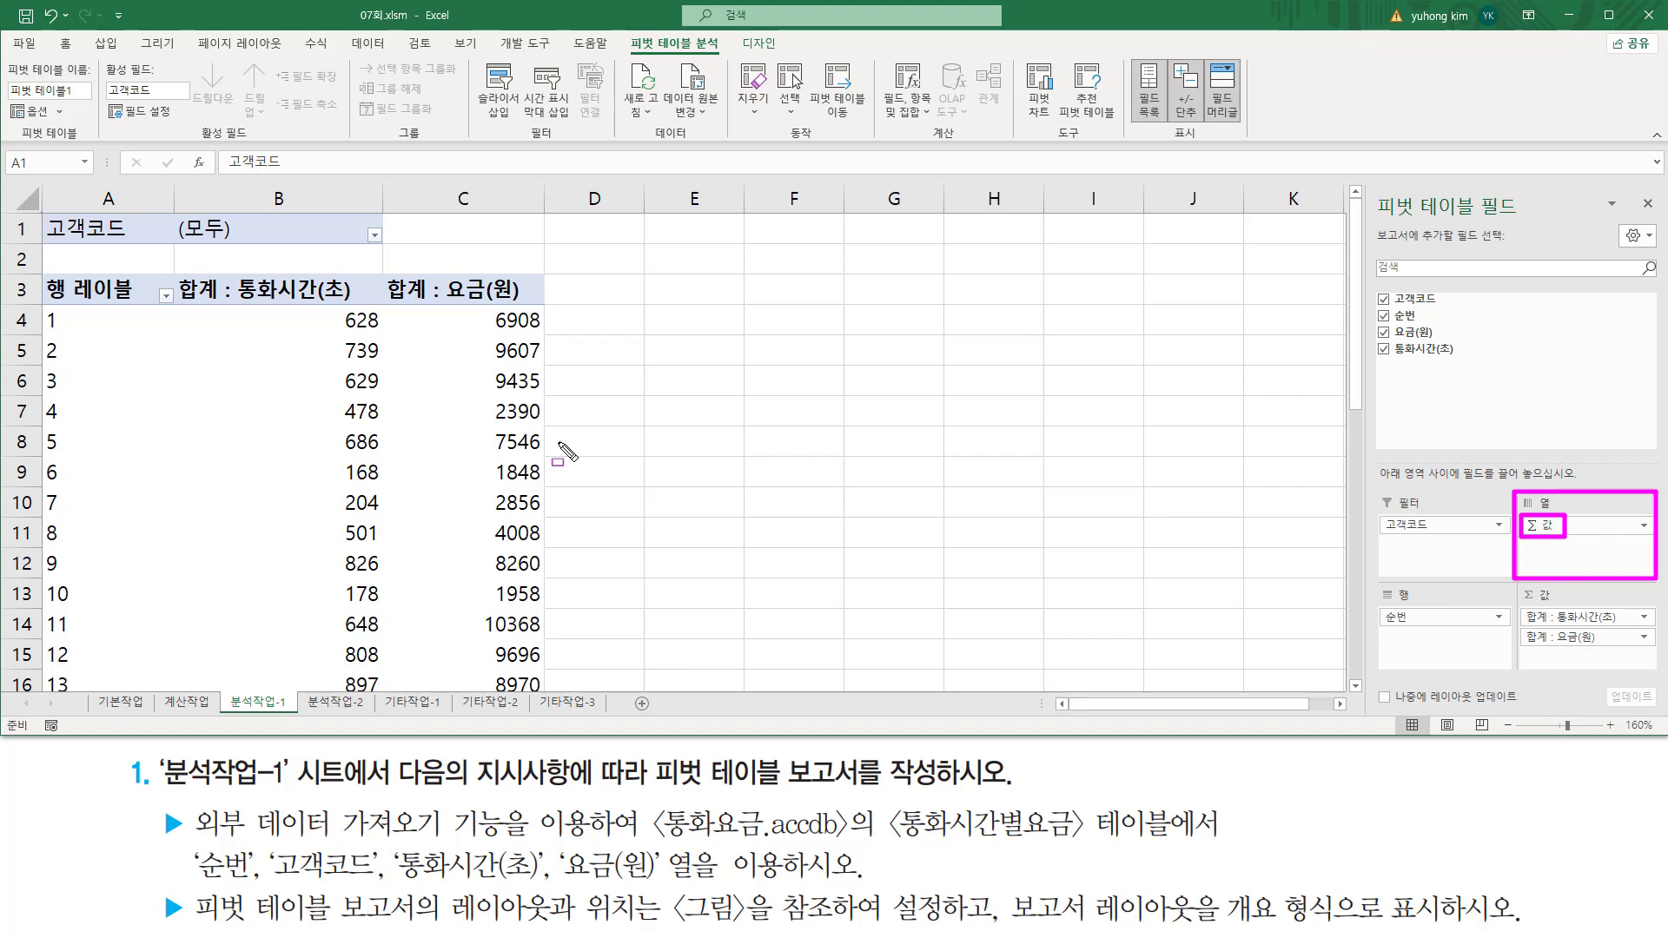
left_click_drag(365, 314, 362, 695)
left_click_drag(524, 304, 527, 685)
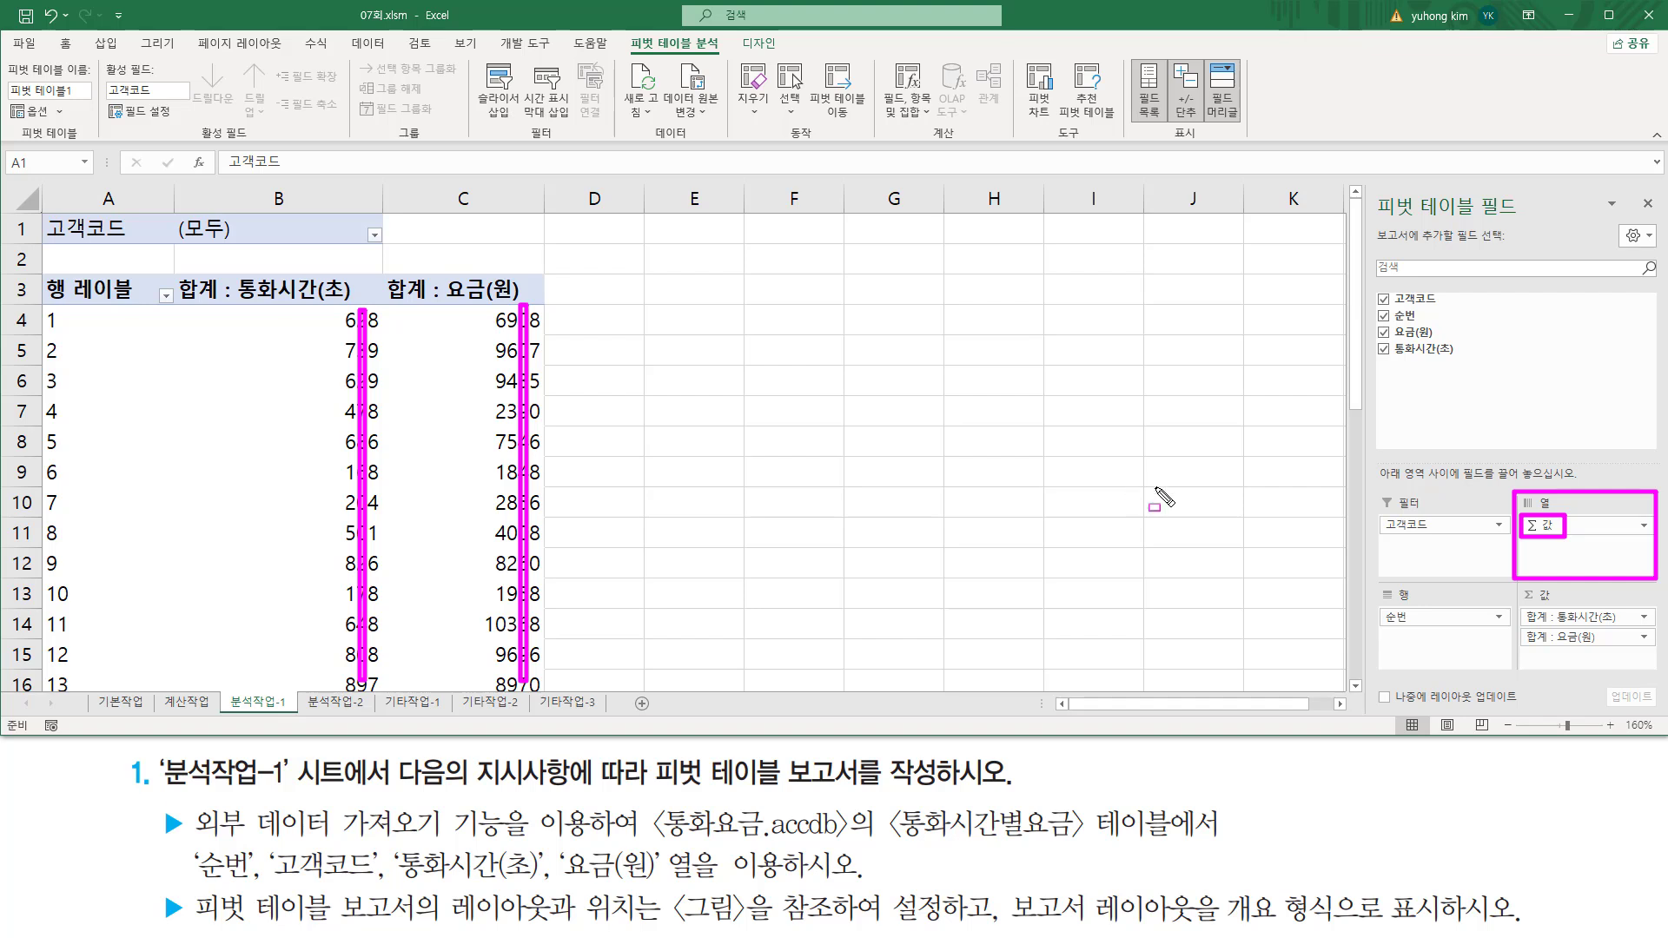
key("Escape")
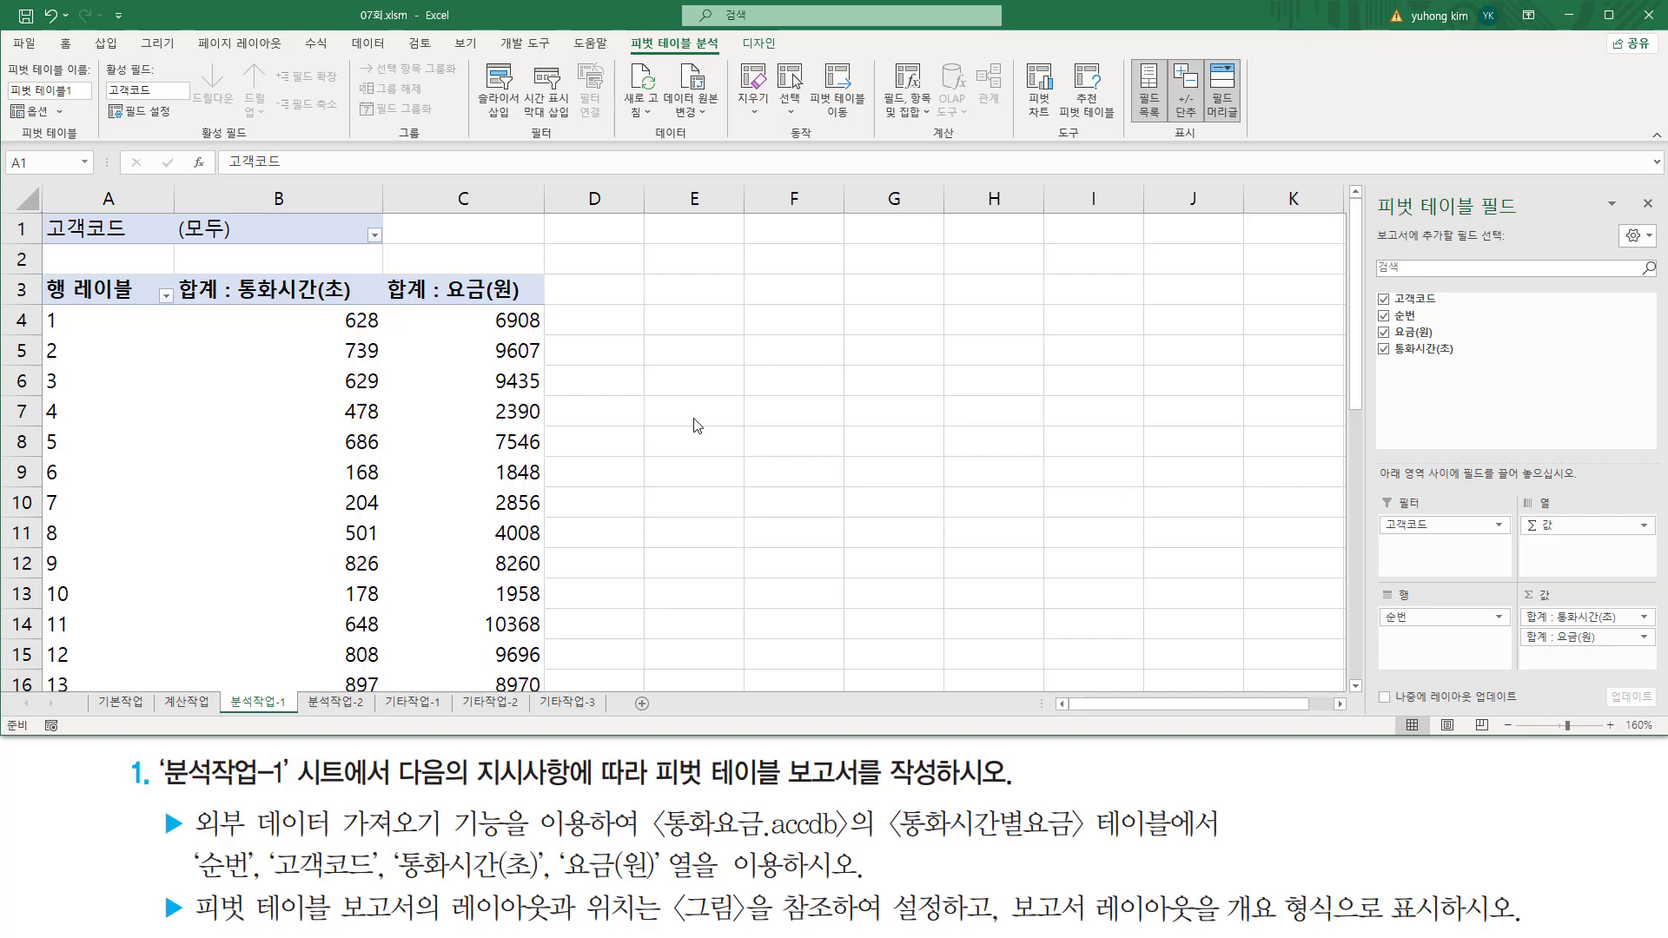
left_click_drag(447, 297, 517, 300)
left_click_drag(240, 304, 383, 307)
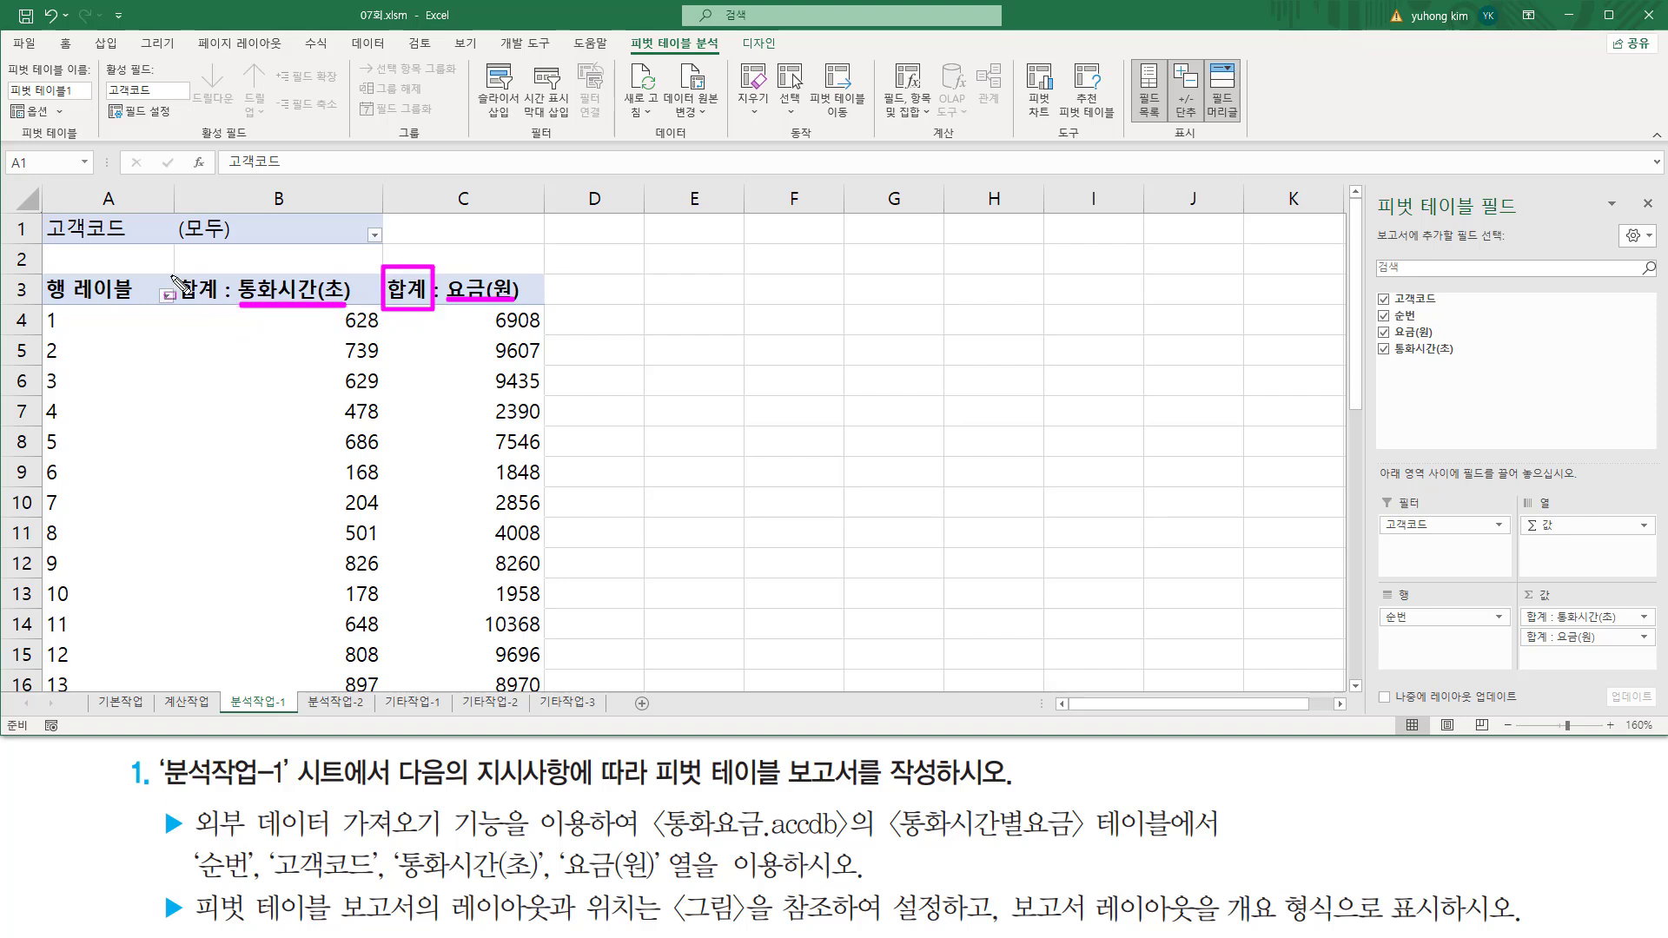
mouse_move(174, 267)
left_mouse_down()
mouse_move(174, 309)
mouse_move(229, 311)
left_mouse_up()
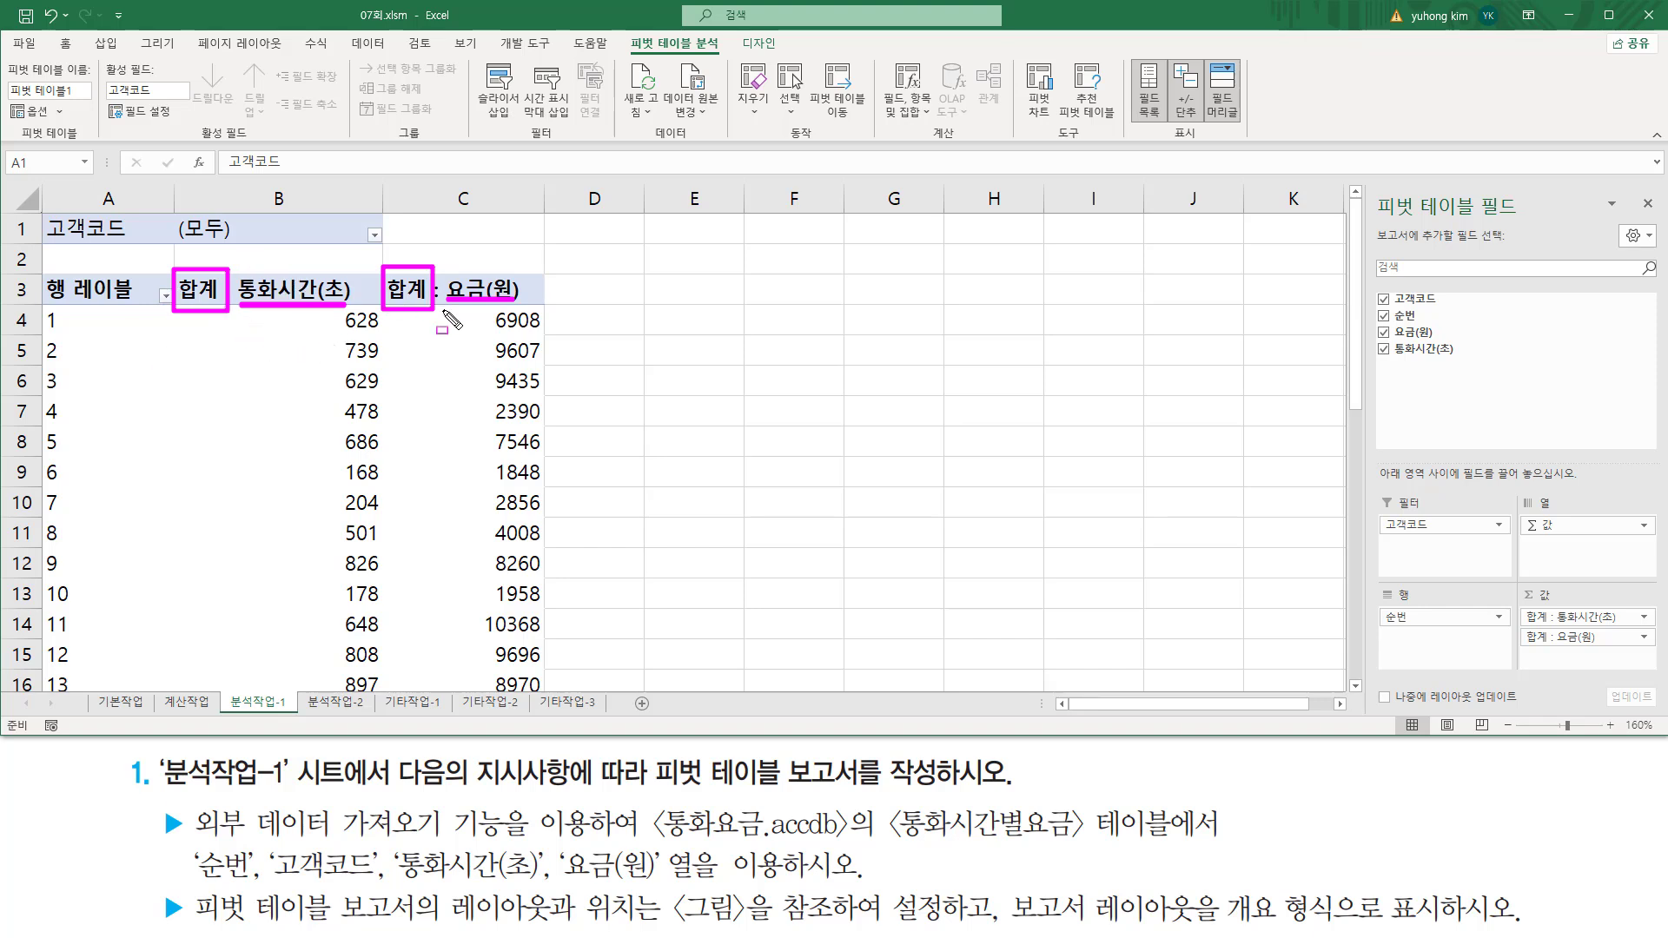
key("Escape")
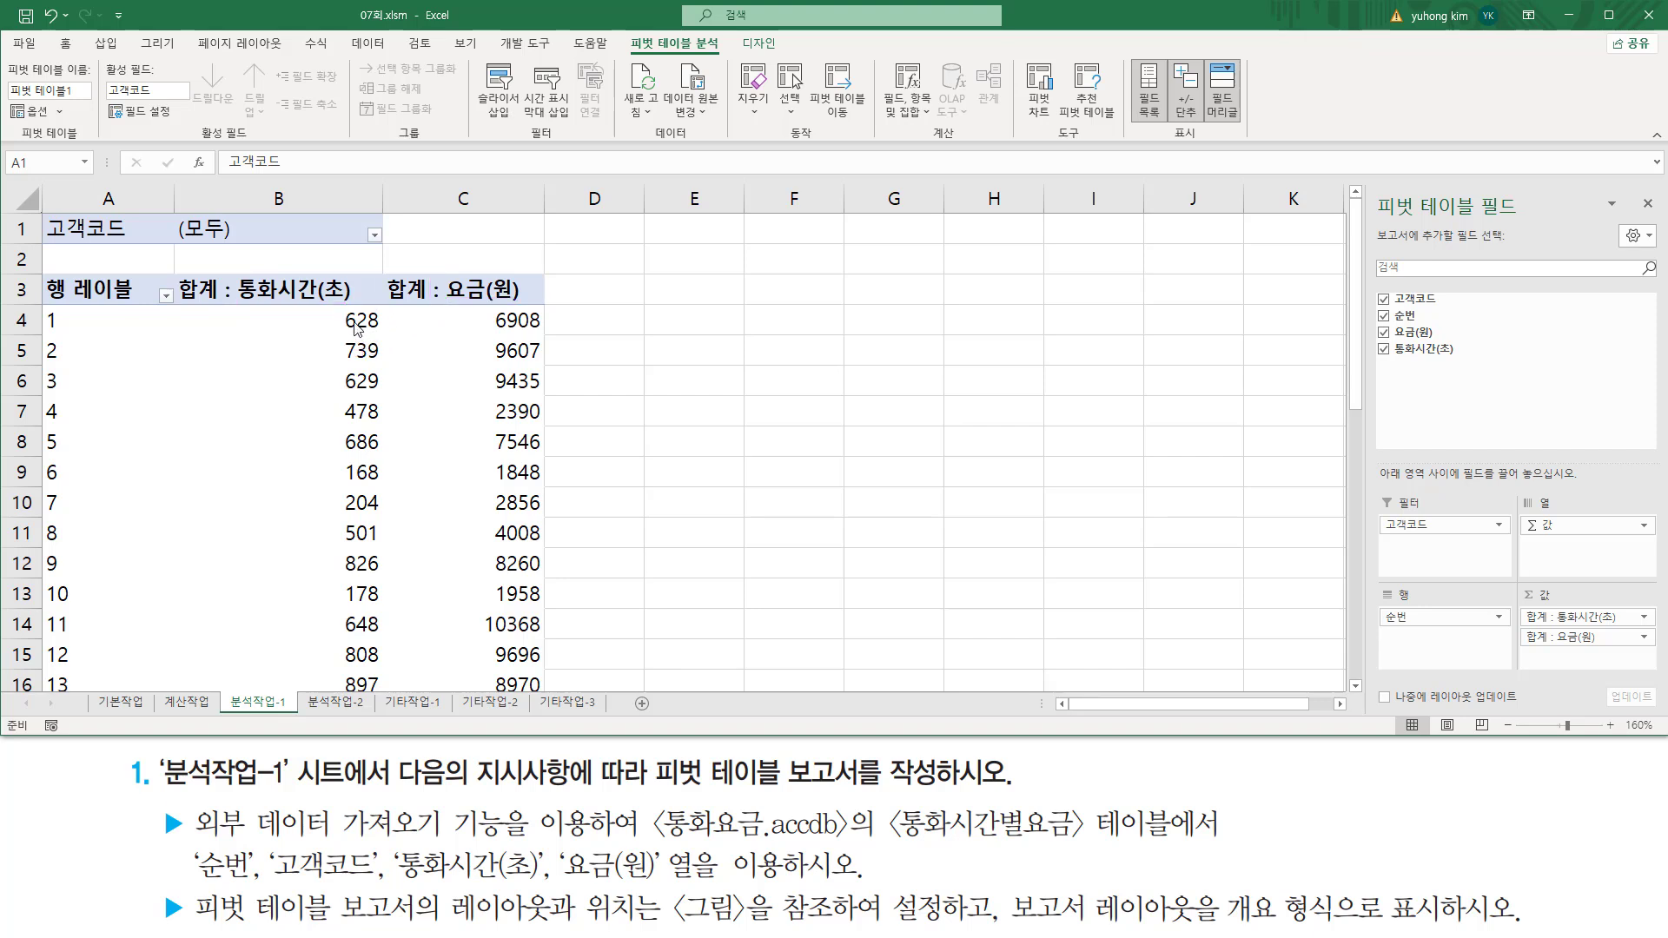
mouse_move(322, 309)
left_mouse_down()
mouse_move(343, 556)
mouse_move(383, 696)
left_mouse_up()
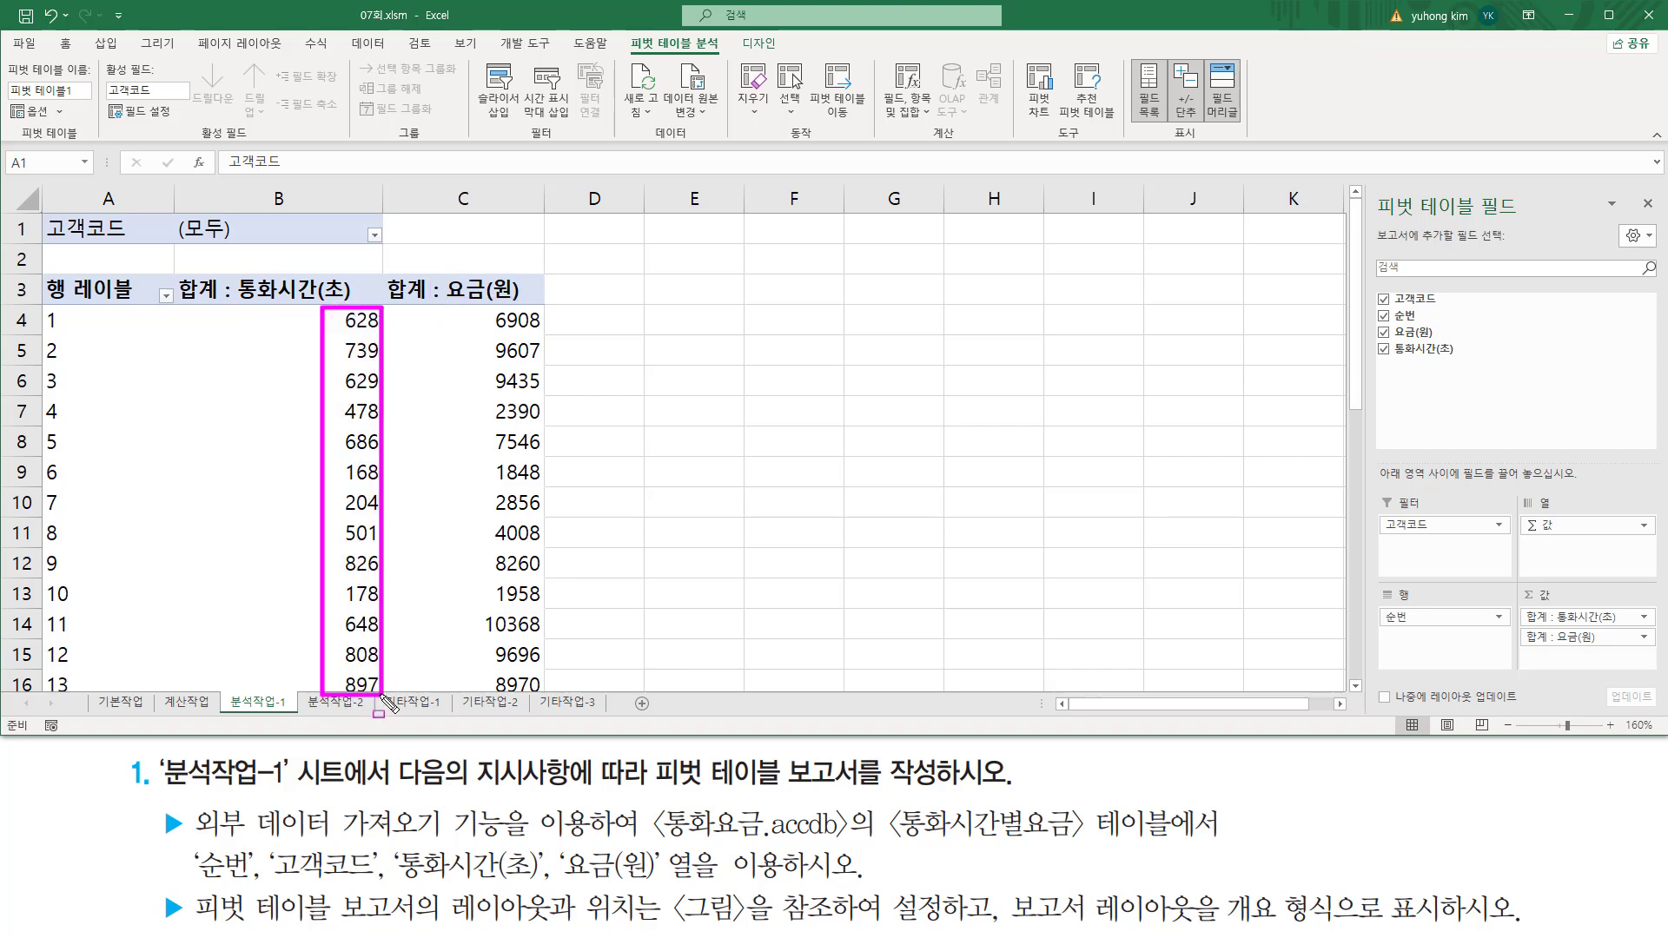
key("Escape")
Step: Summarize the 통화시간(초) value field by minimum (최소값) in the pivot table
left_click(322, 431)
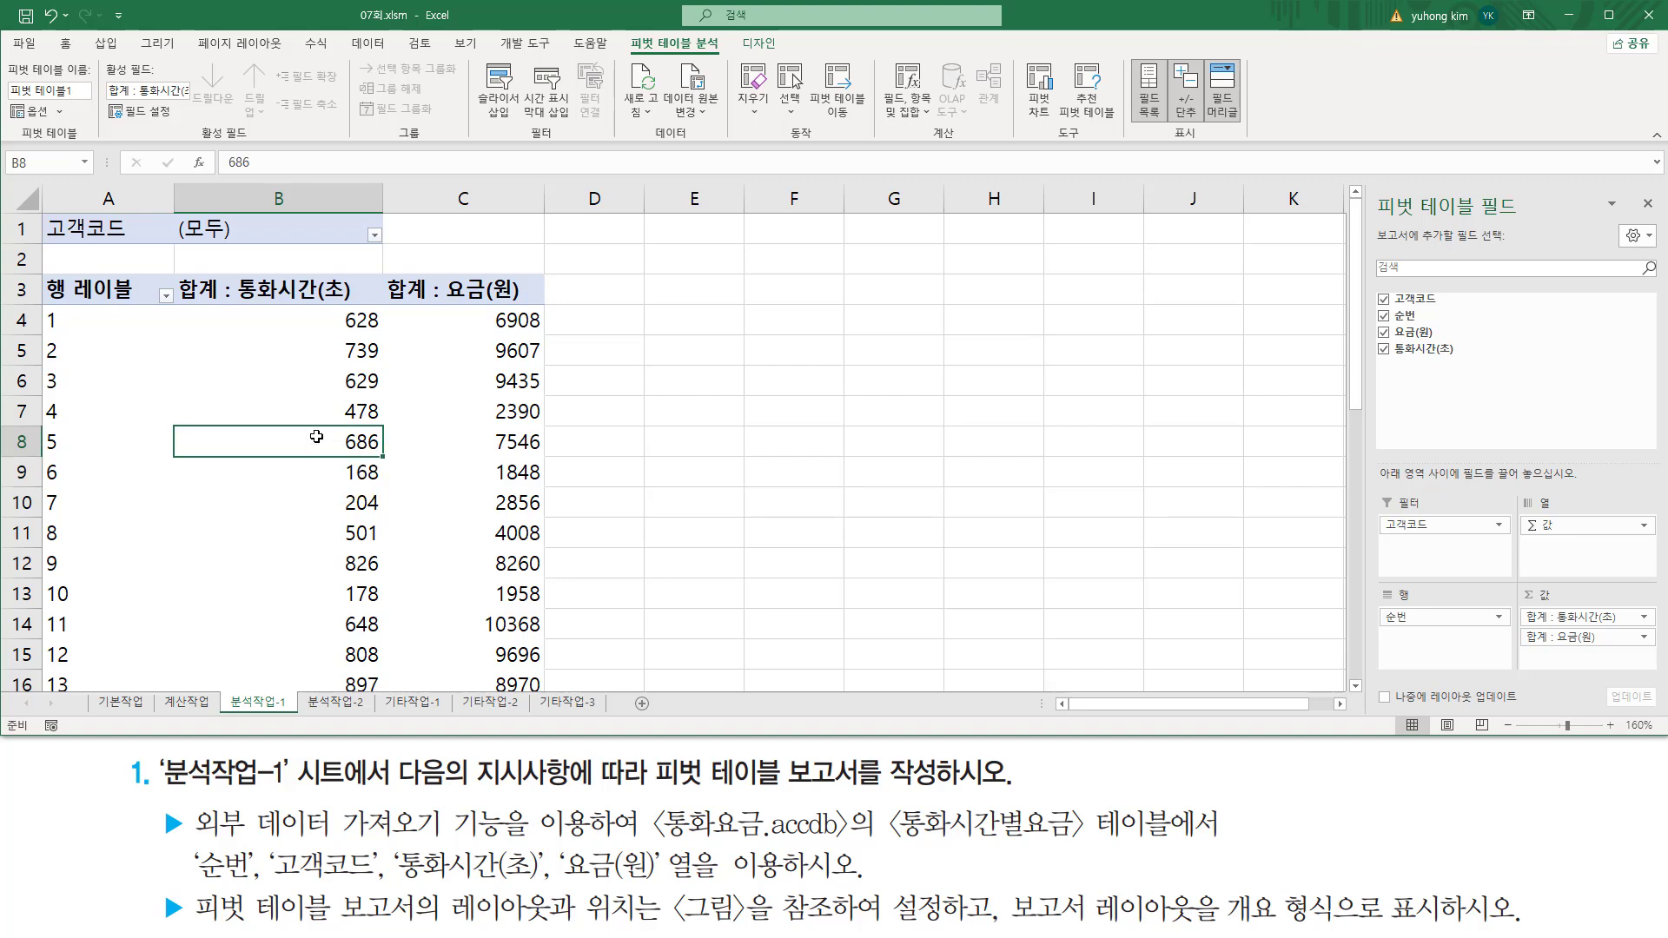
right_click(317, 437)
mouse_move(383, 610)
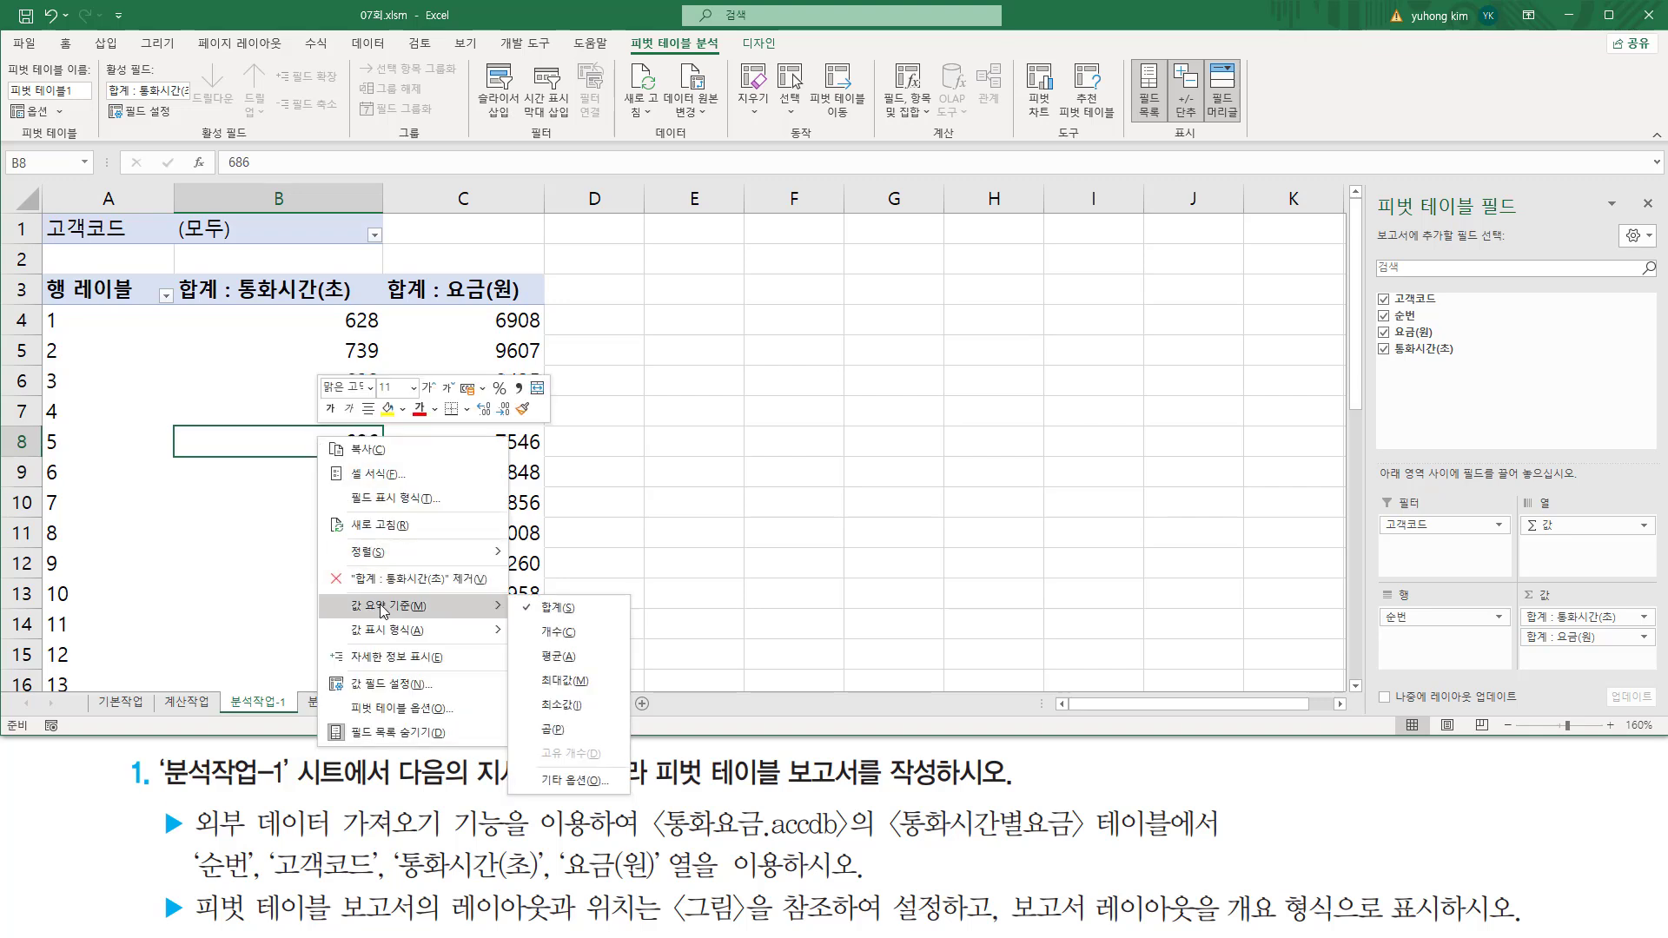
left_click(579, 707)
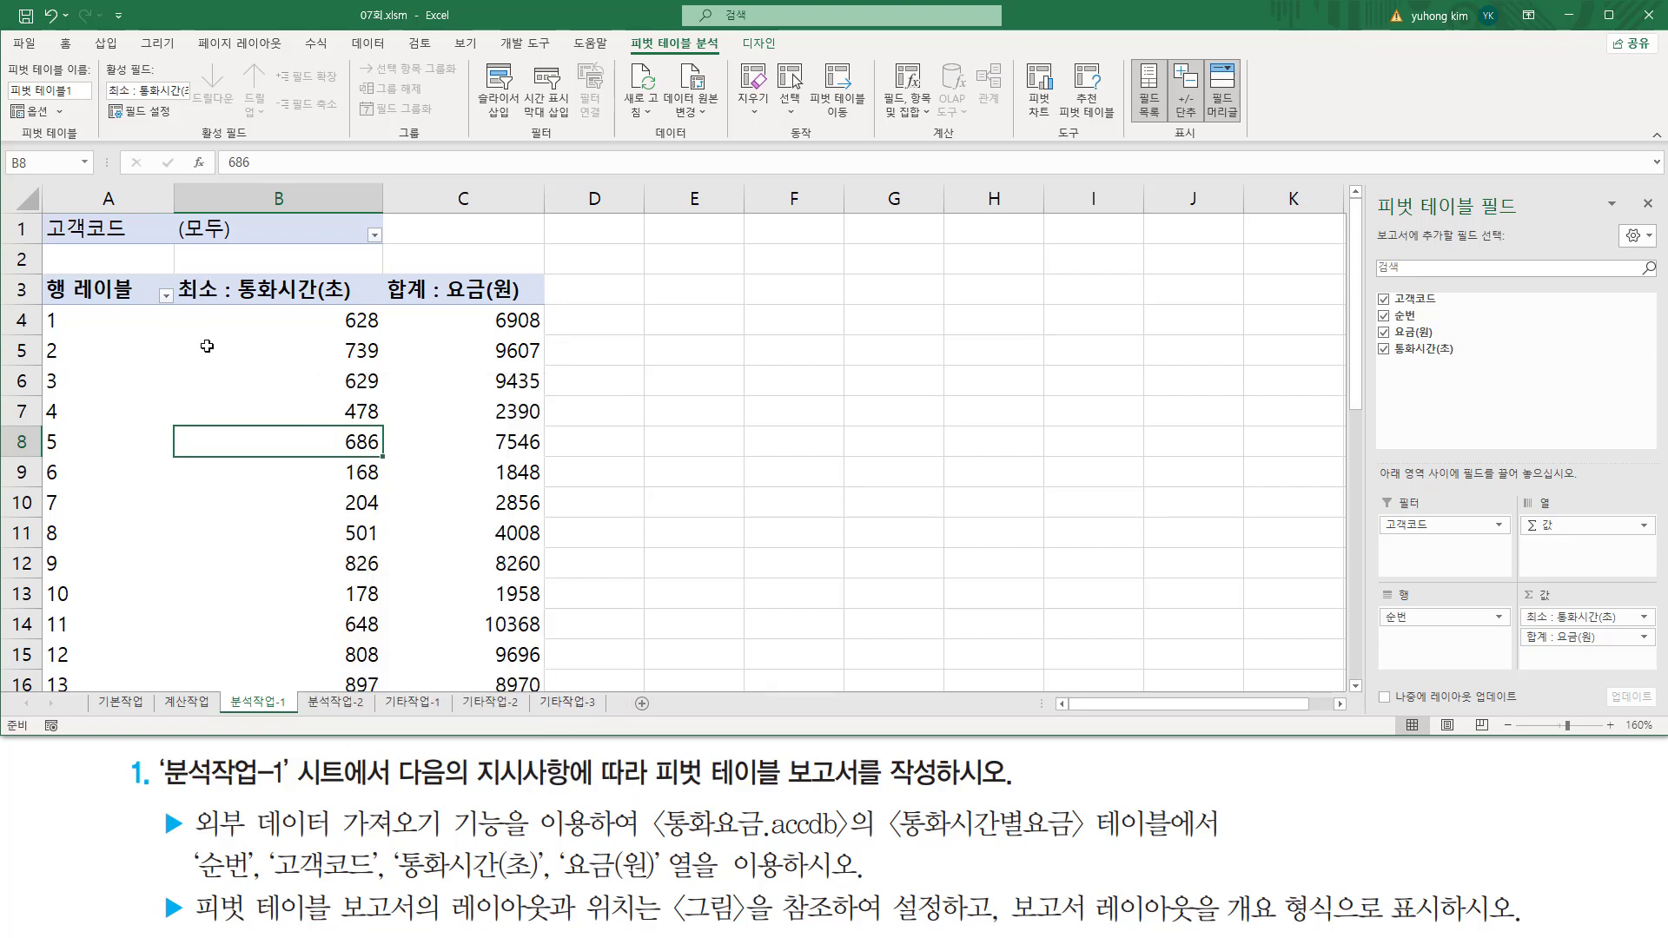
left_click_drag(174, 302, 217, 302)
mouse_move(445, 303)
left_mouse_down()
mouse_move(539, 303)
mouse_move(519, 303)
left_mouse_up()
mouse_move(382, 270)
left_mouse_down()
mouse_move(440, 310)
mouse_move(544, 685)
left_mouse_up()
key("Escape")
Step: Summarize the 요금(원) value field by minimum (최소값) in the pivot table
left_click(497, 504)
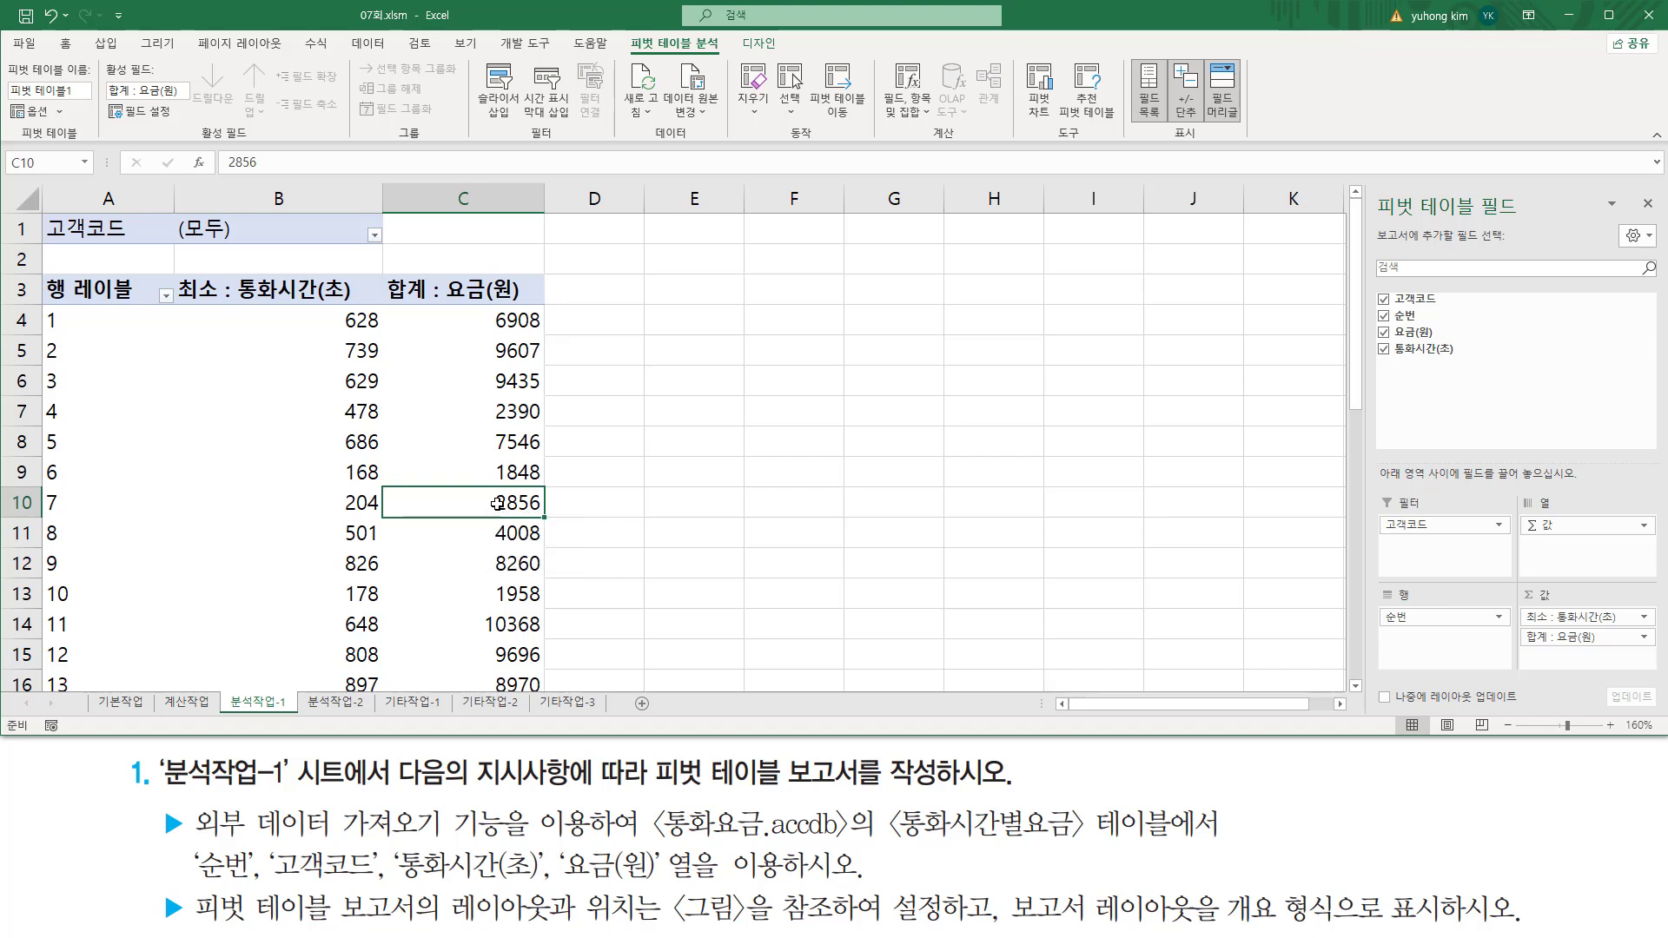
right_click(497, 504)
mouse_move(573, 680)
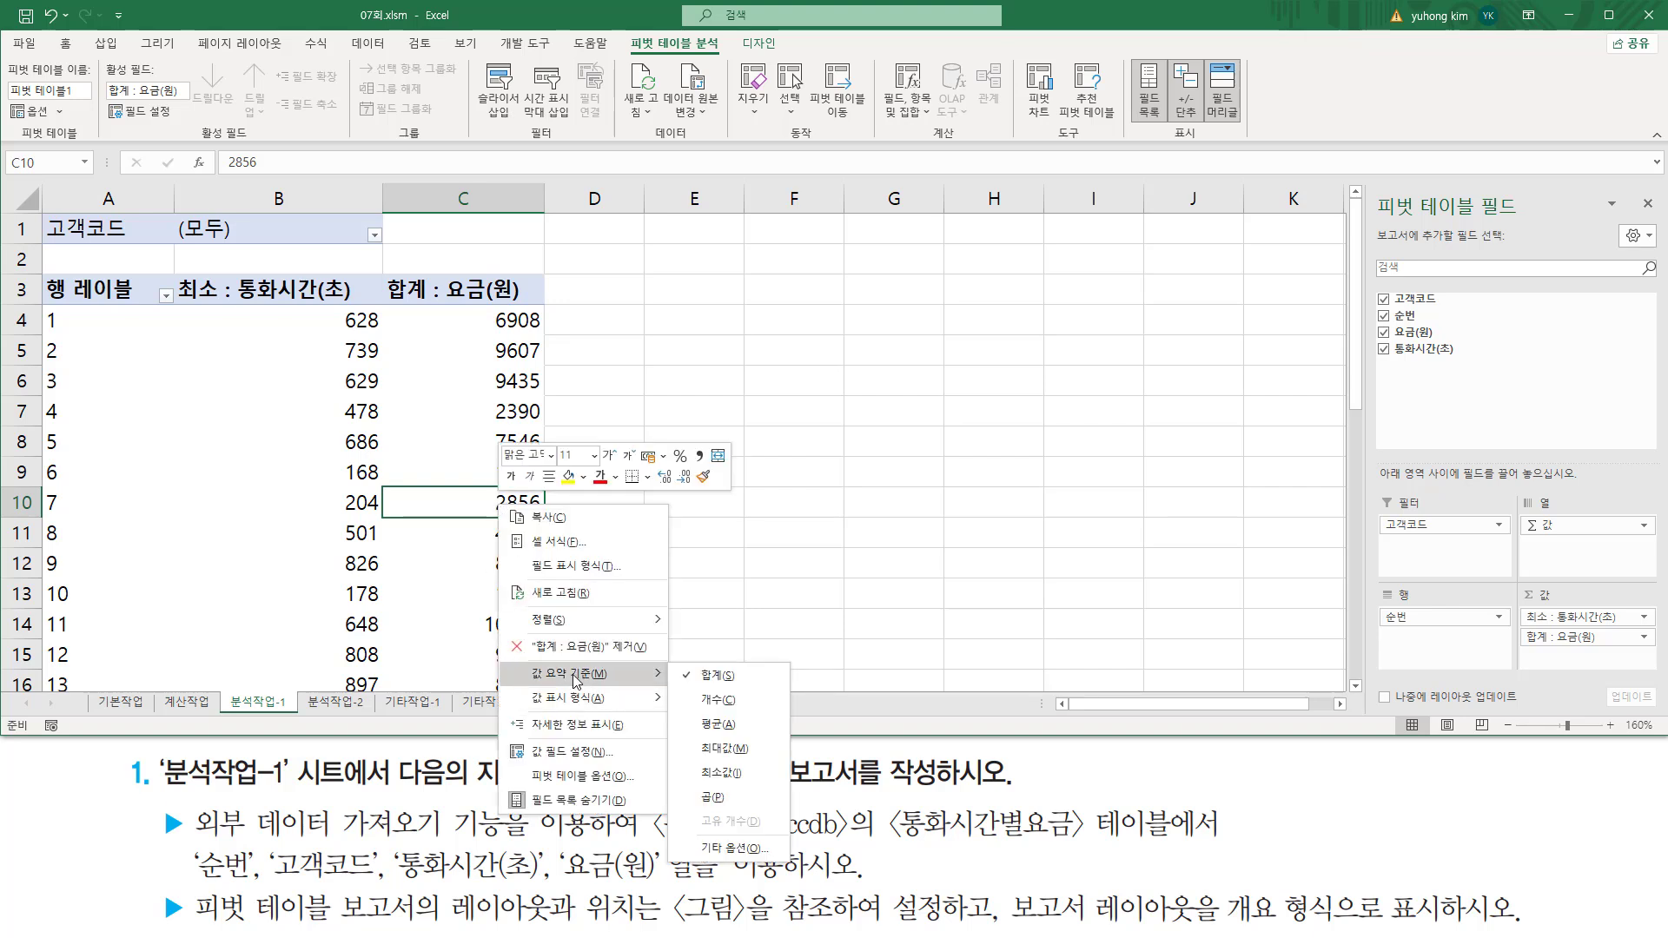
left_click(738, 774)
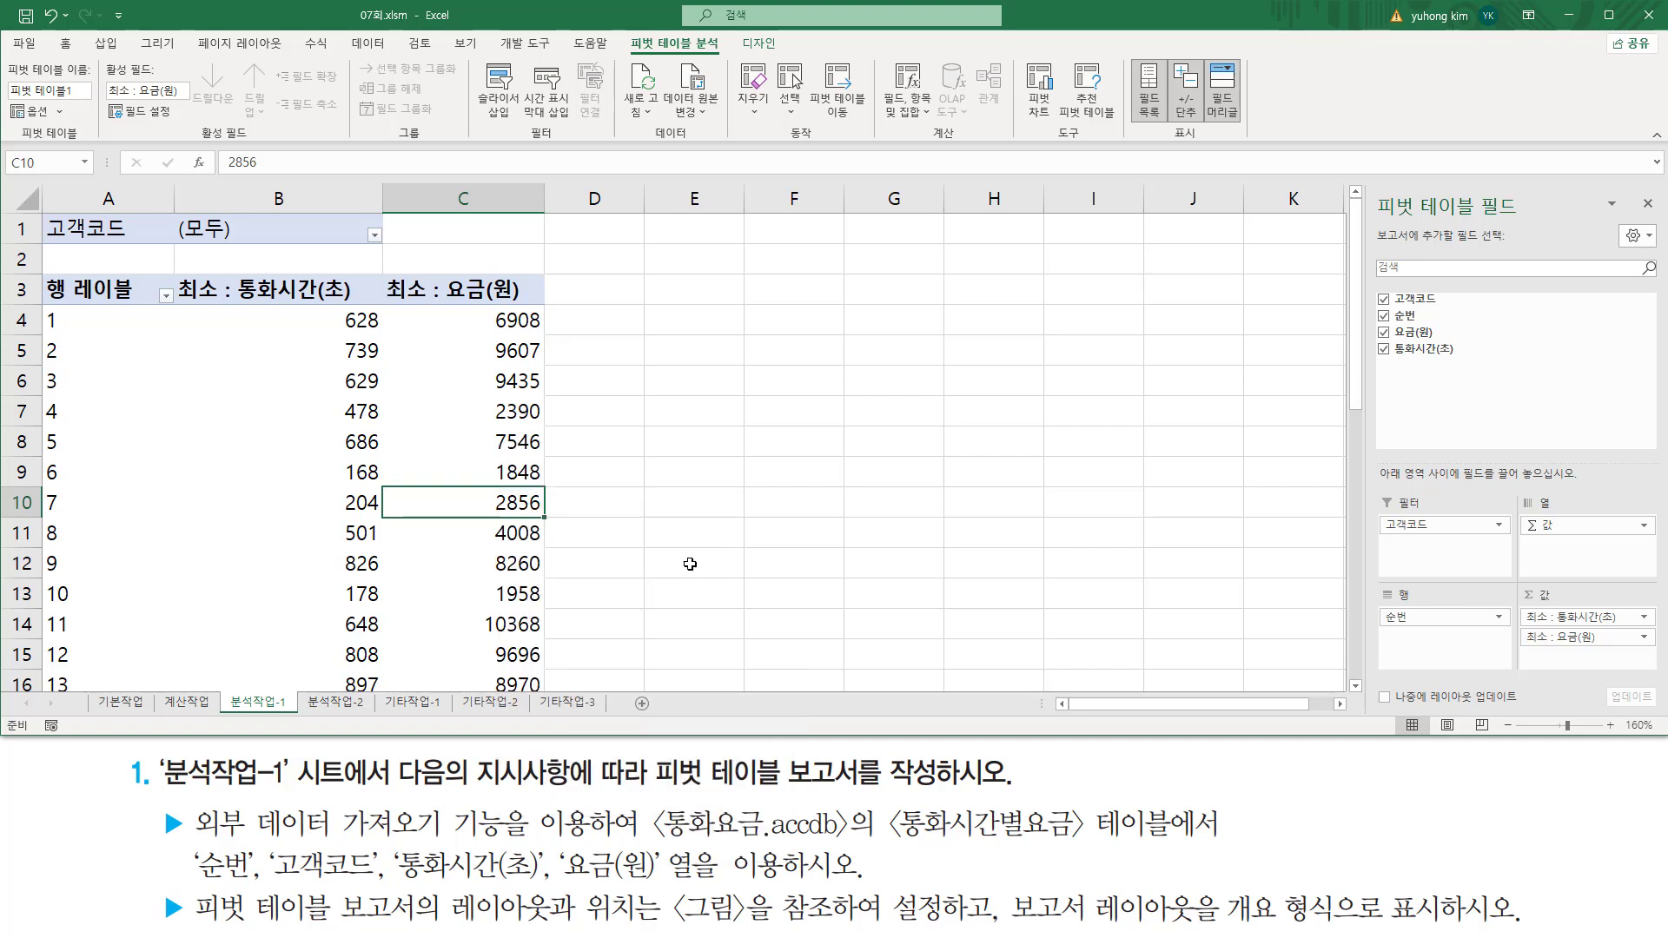
left_click_drag(385, 274, 432, 306)
left_click_drag(192, 922, 1487, 923)
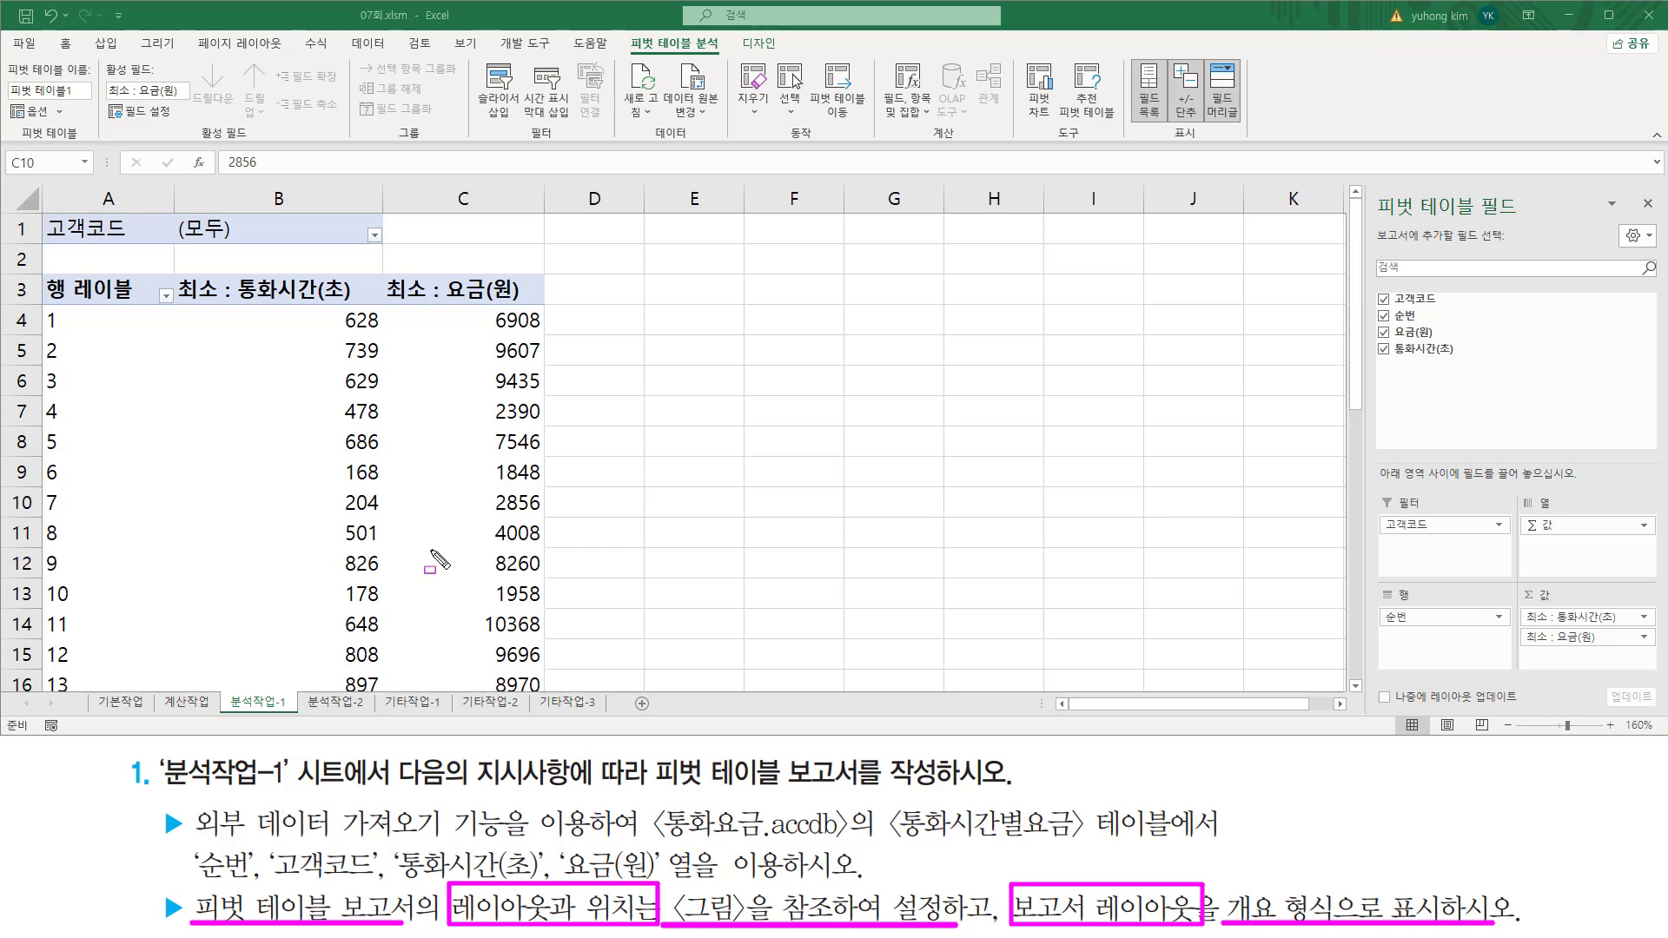
key("Escape")
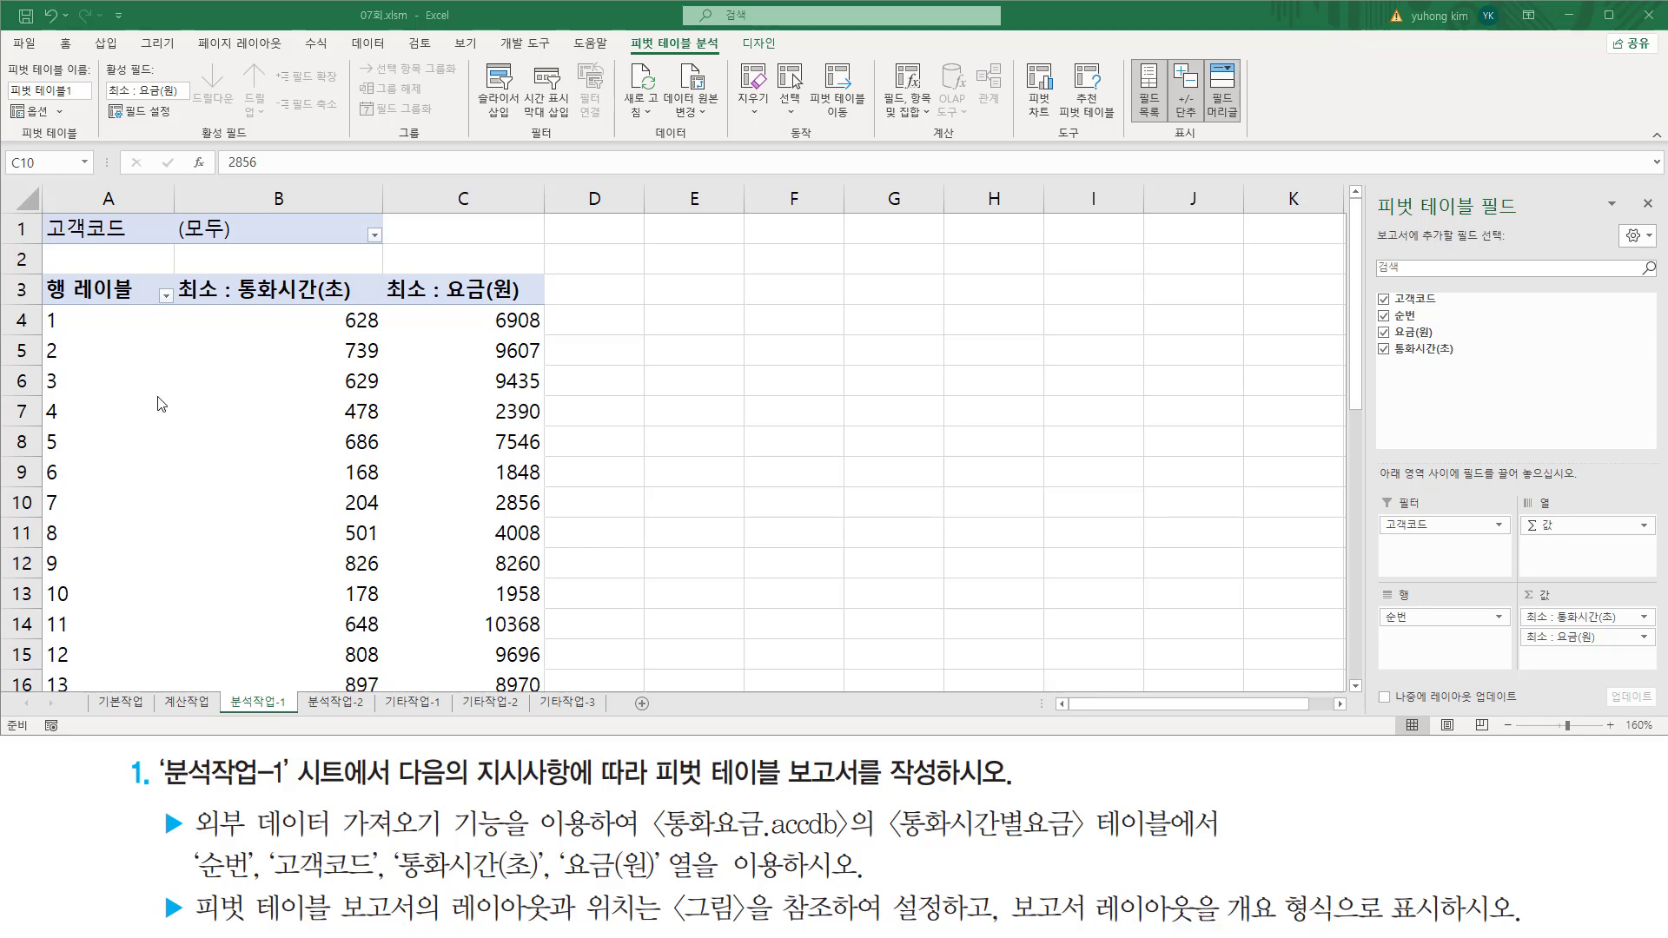
Step: Display the pivot table's report layout in outline form (개요 형식으로 표시)
left_click(248, 382)
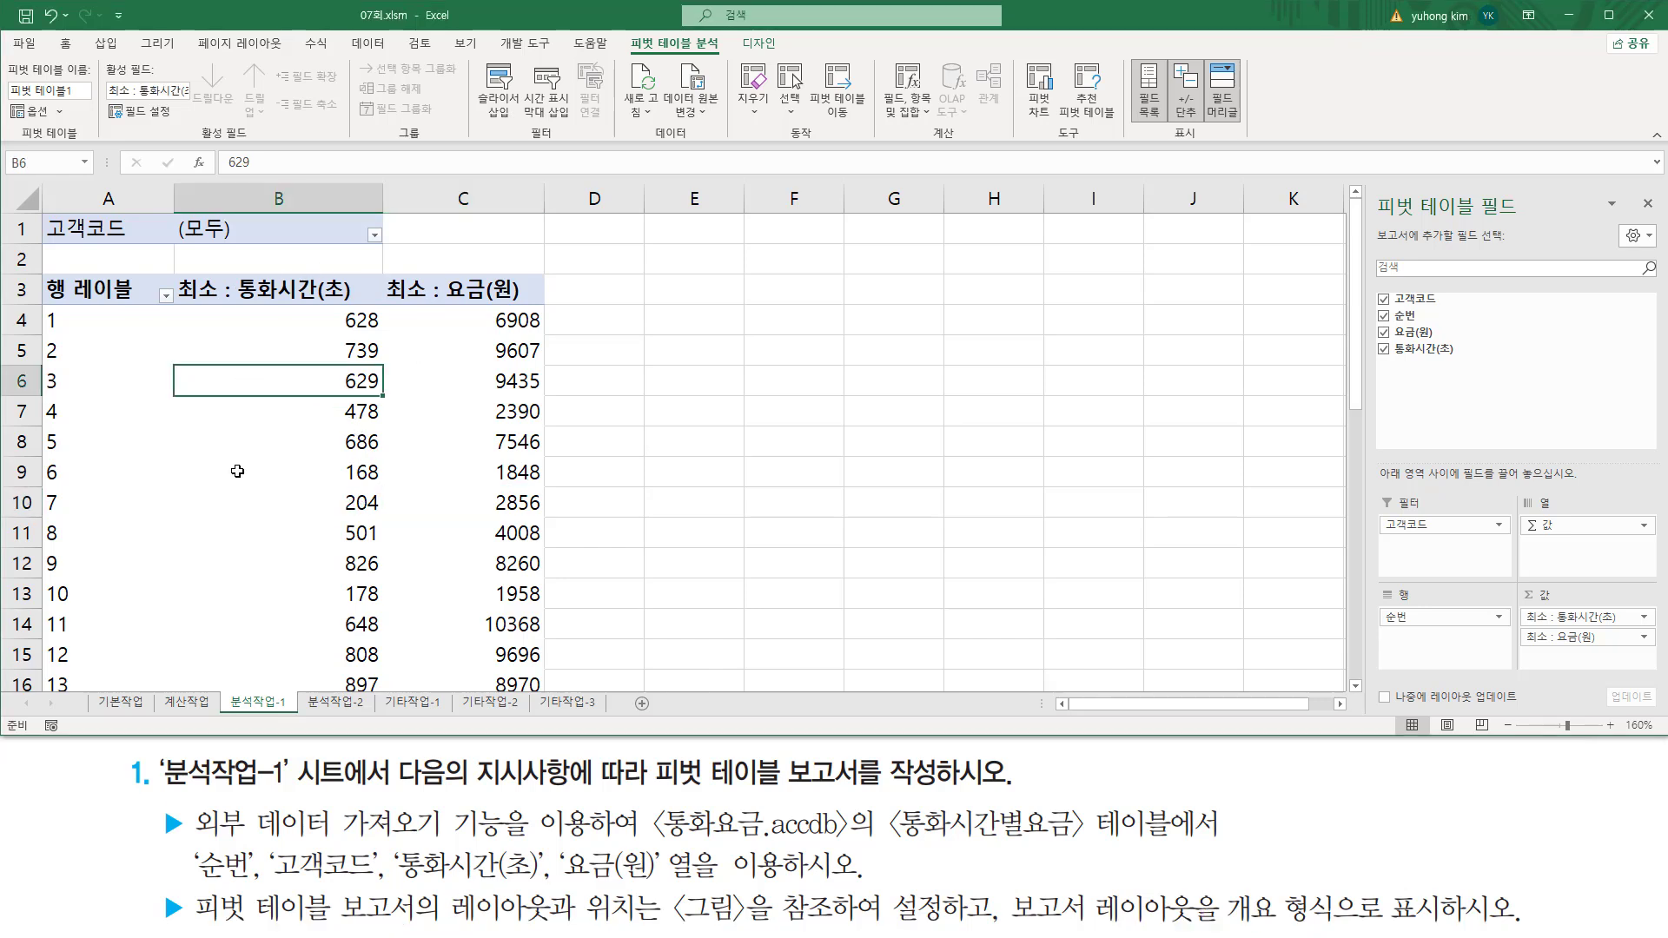
left_click(237, 471)
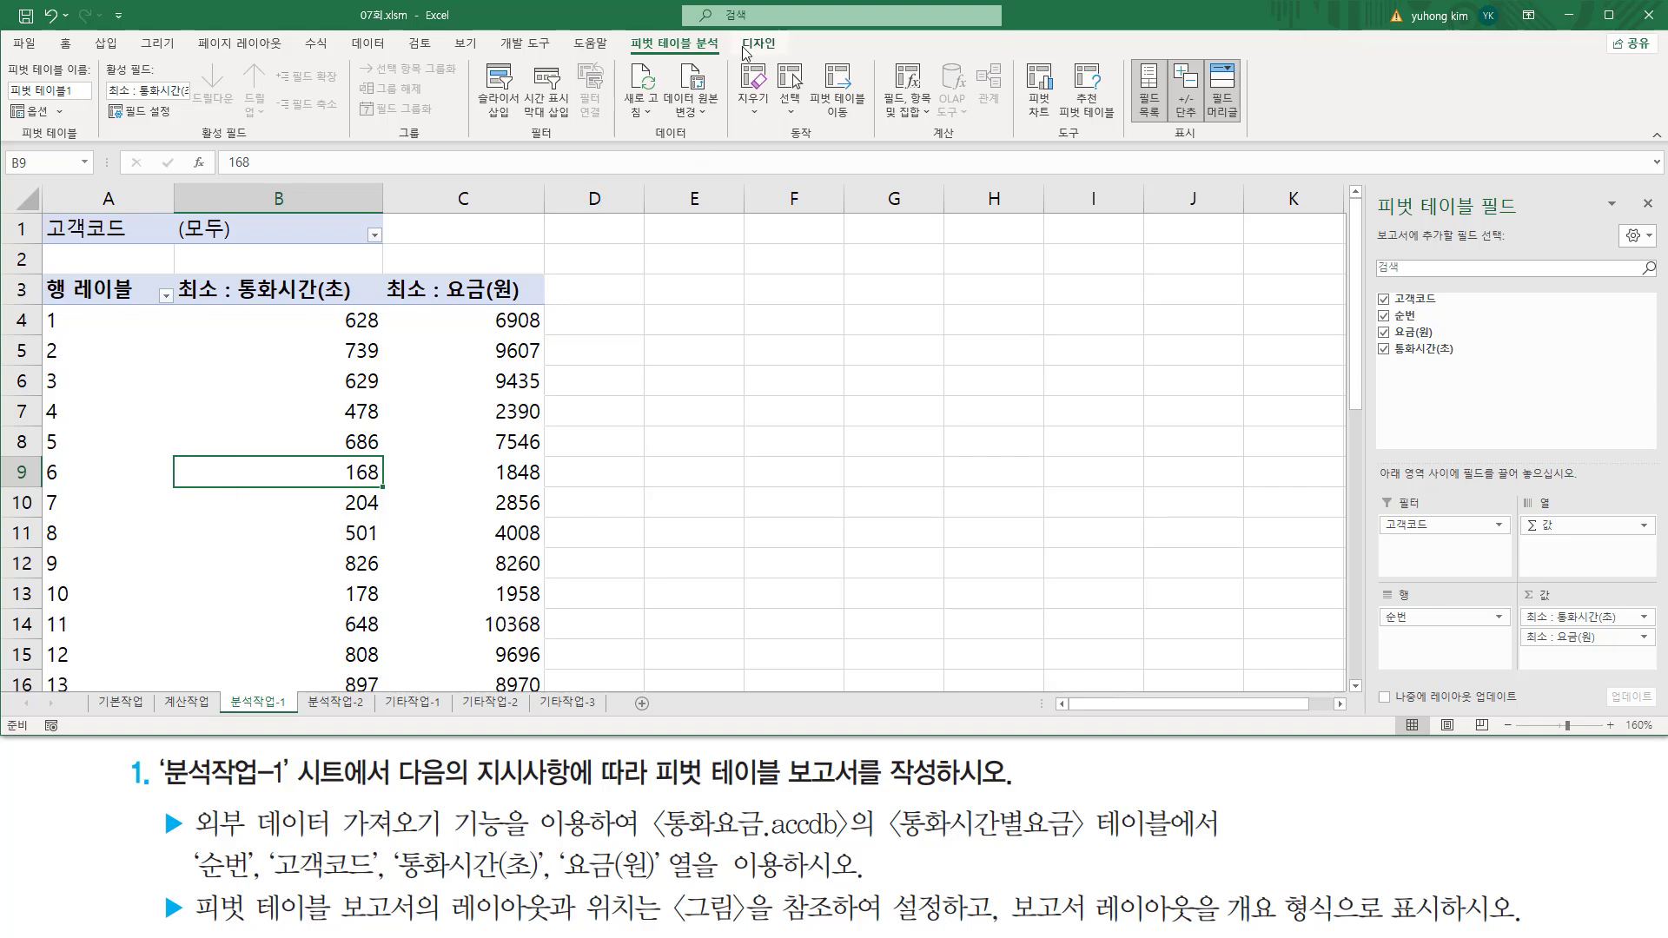
key("ctrl+2")
left_click_drag(733, 32, 785, 60)
key("Escape")
left_click(758, 43)
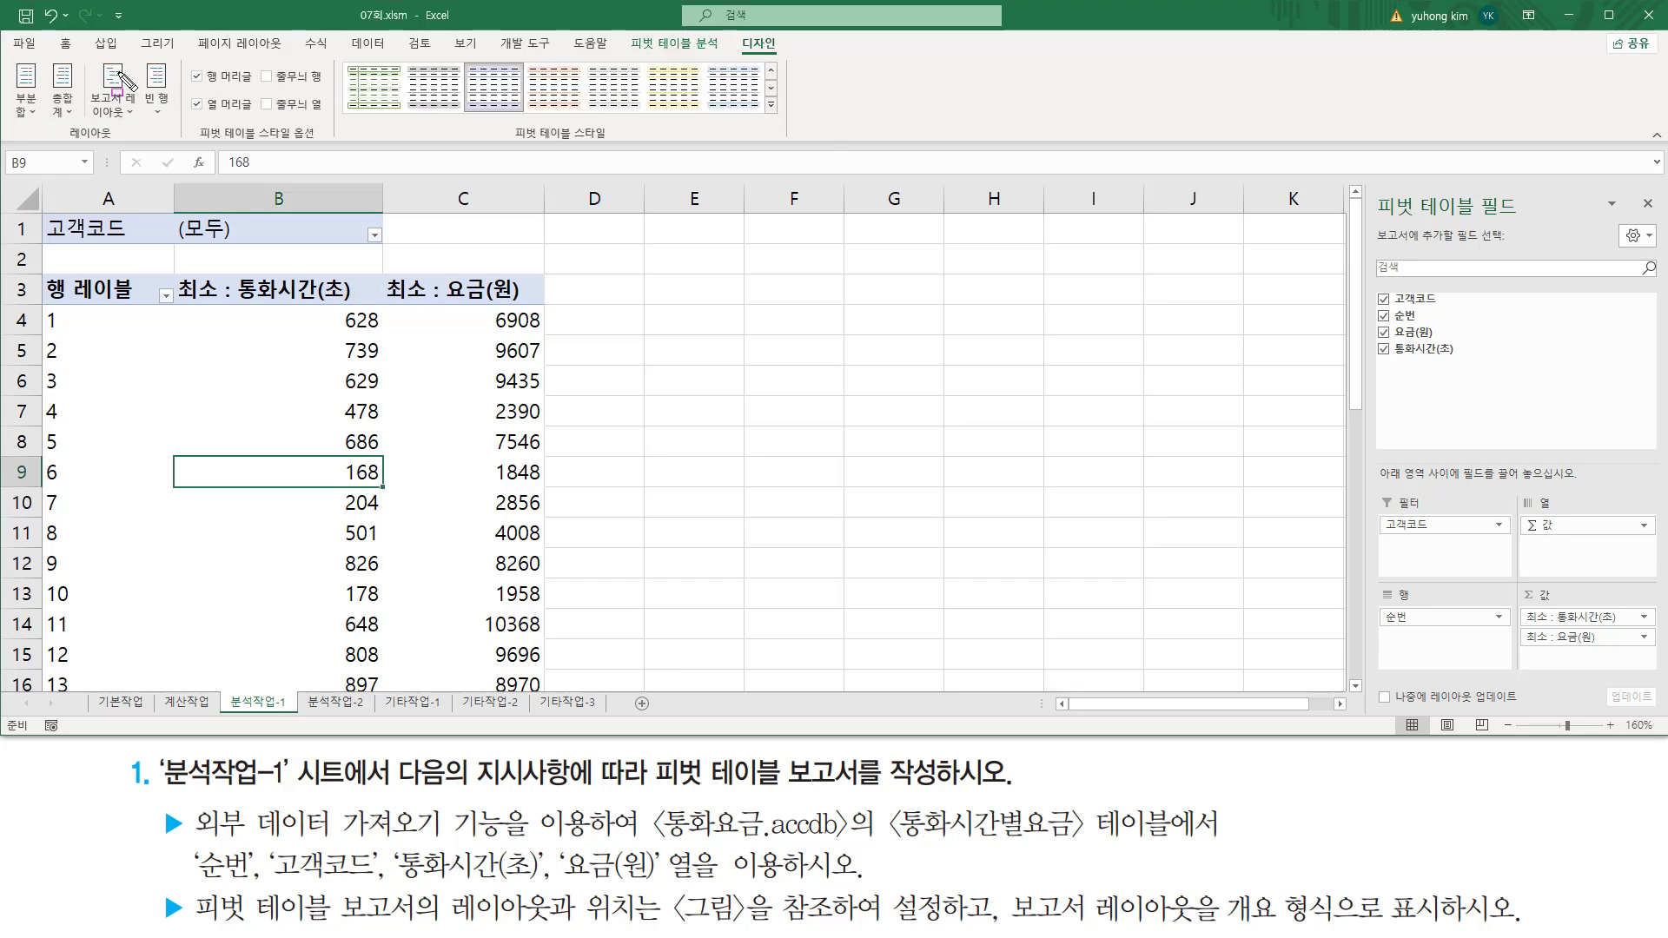
key("ctrl+2")
left_click_drag(50, 145, 127, 145)
mouse_move(86, 58)
left_mouse_down()
mouse_move(87, 112)
mouse_move(135, 128)
left_mouse_up()
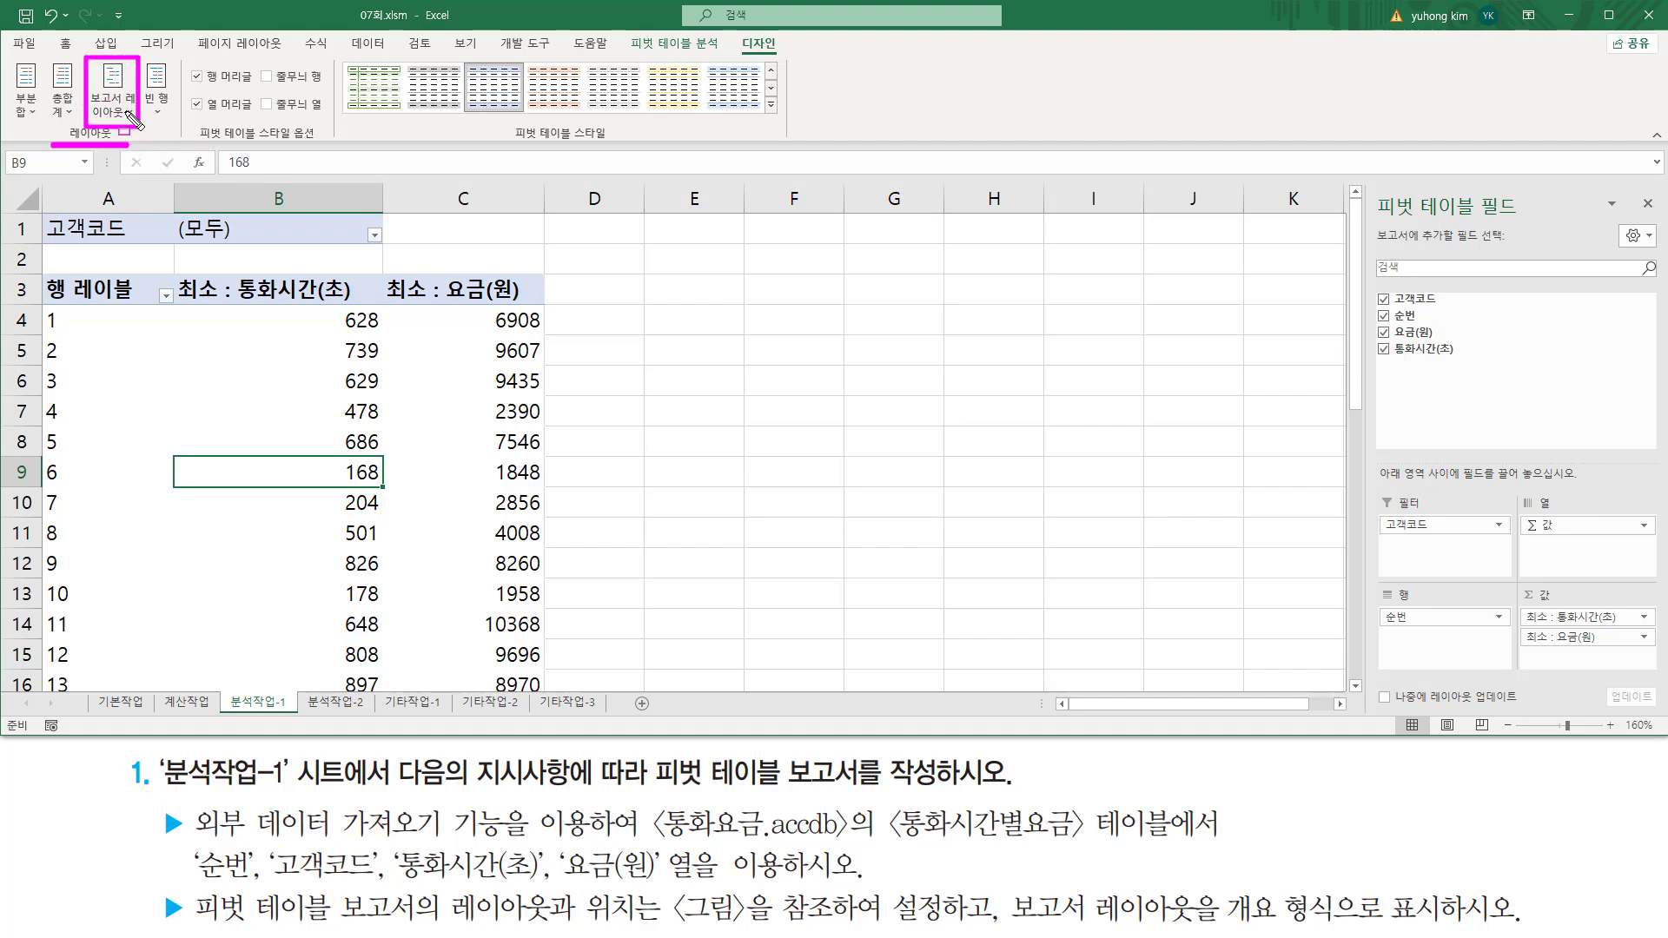
key("Escape")
left_click(127, 113)
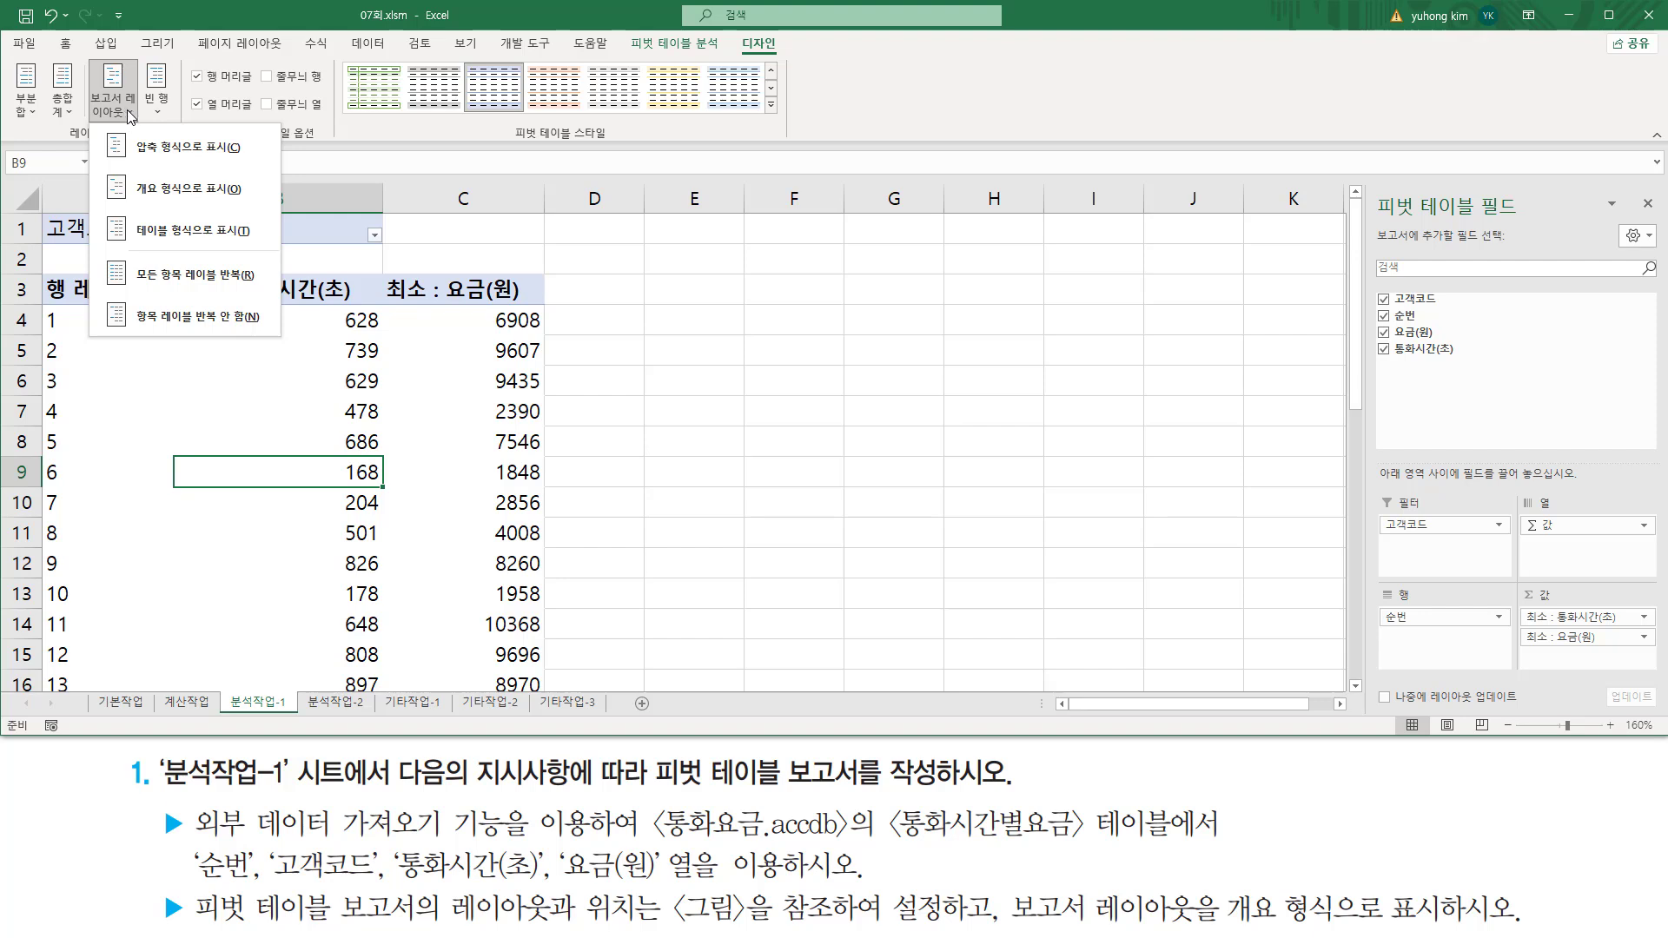
left_click(149, 195)
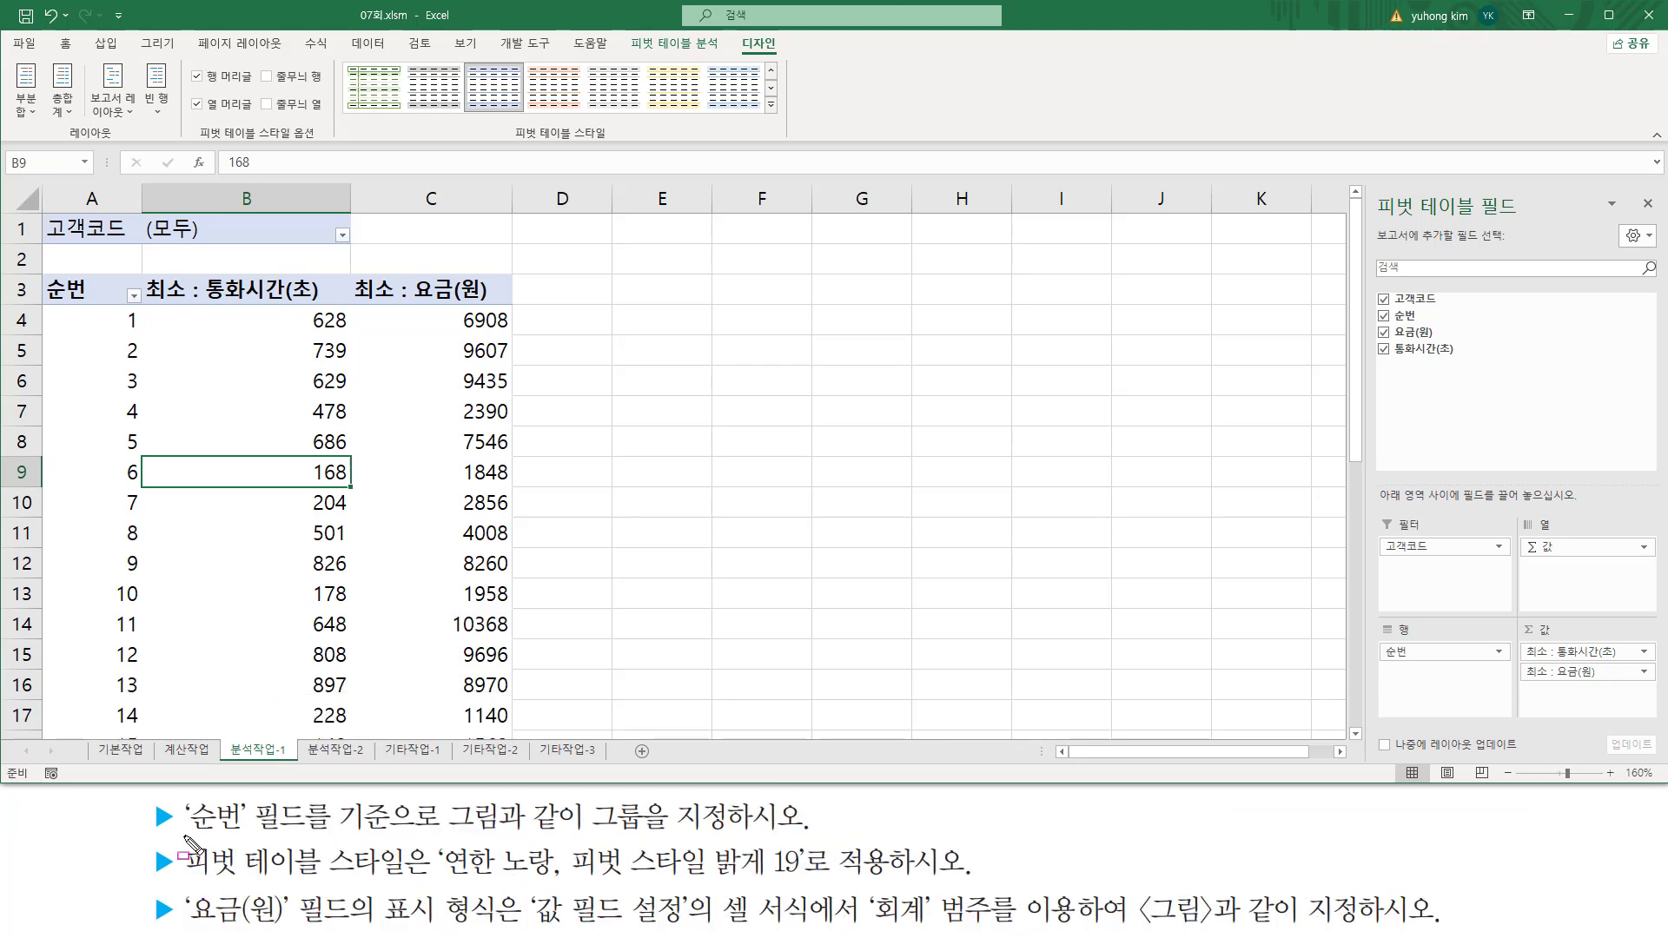
Step: Examine all the 순번 row items in the pivot table and the 순번 grouping in the reference figure
mouse_move(184, 835)
left_mouse_down()
mouse_move(300, 834)
mouse_move(311, 806)
left_mouse_up()
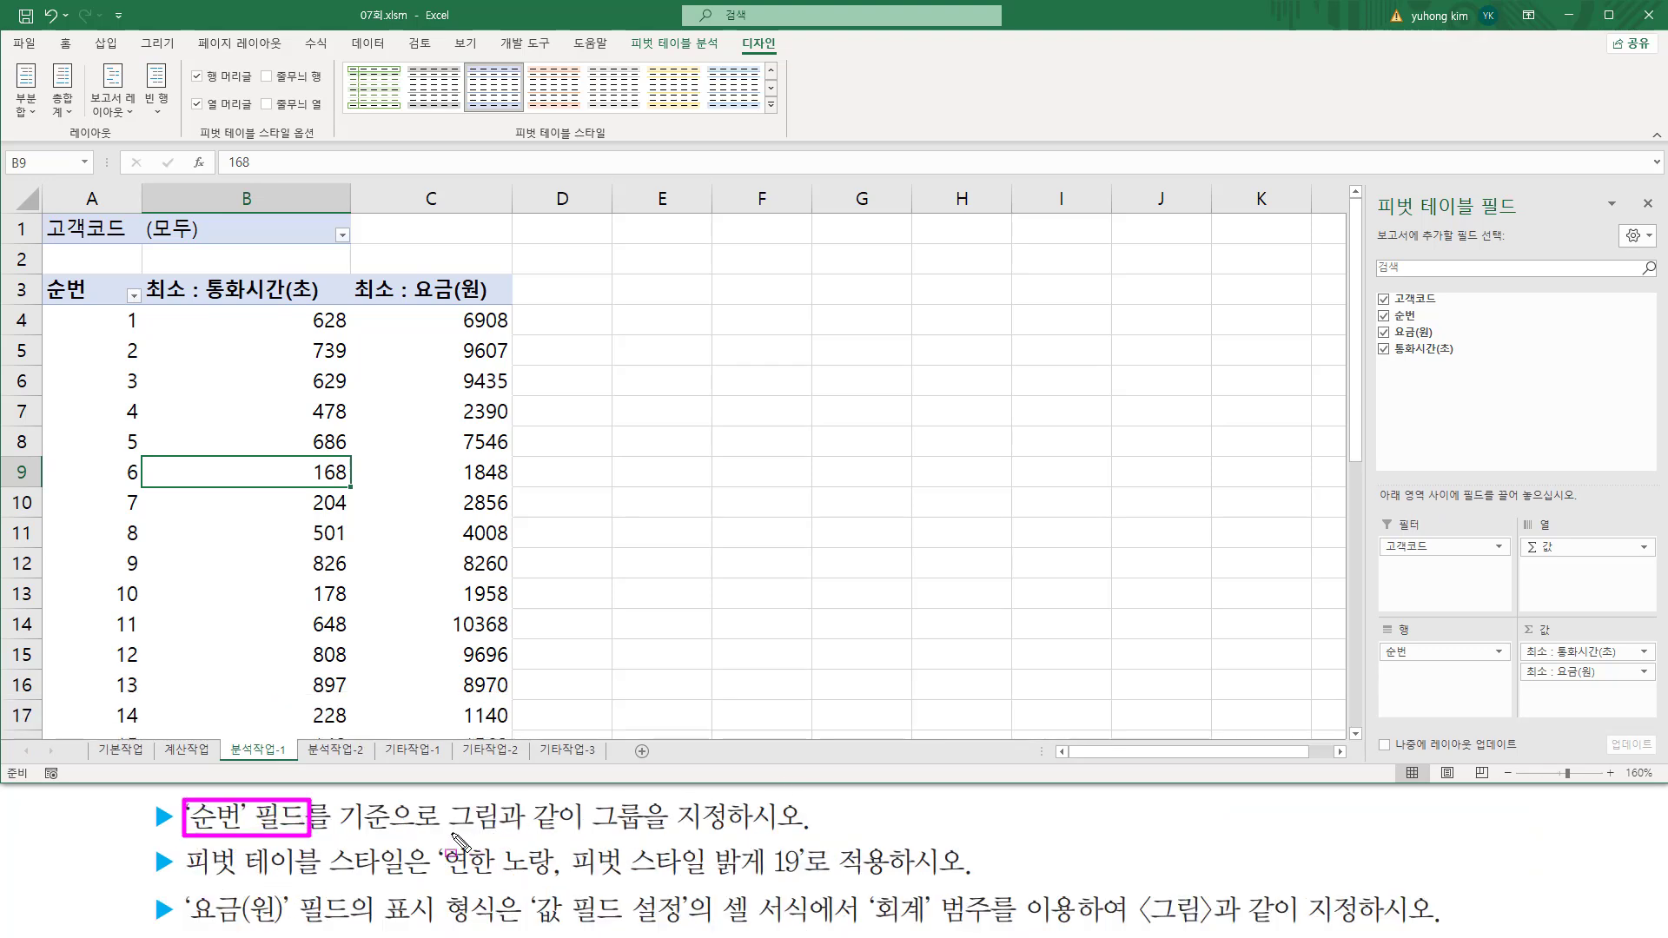
left_click_drag(448, 832, 738, 834)
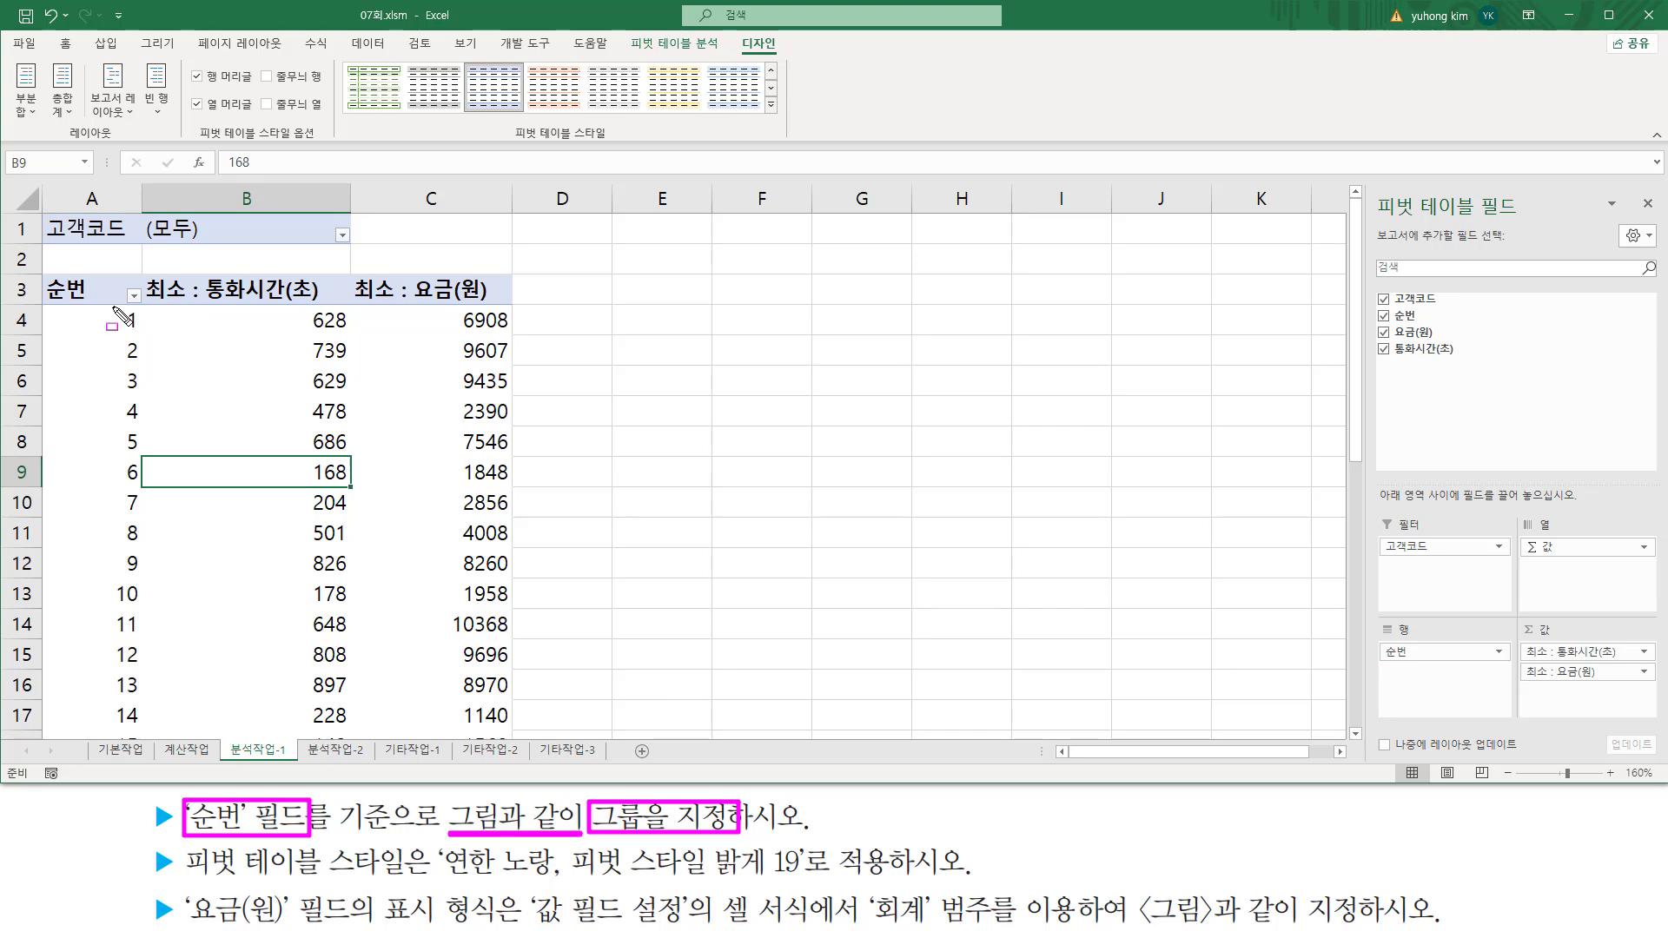
left_click_drag(114, 307, 161, 730)
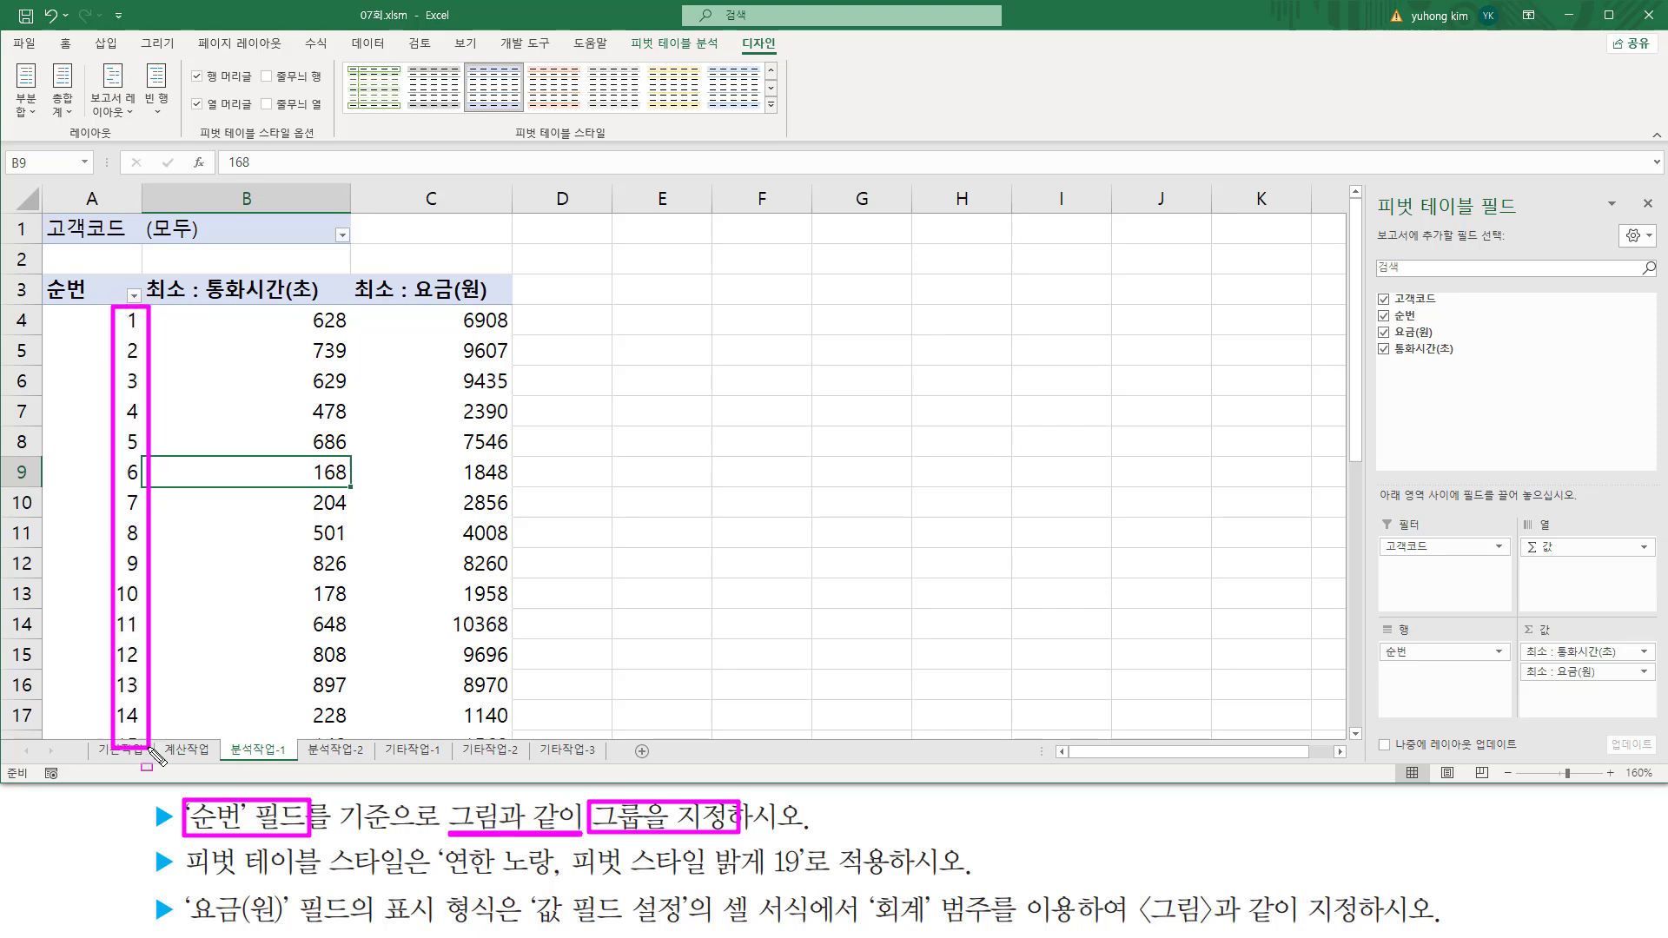
key("Escape")
left_click(118, 637)
scroll(120, 634, "down", 7)
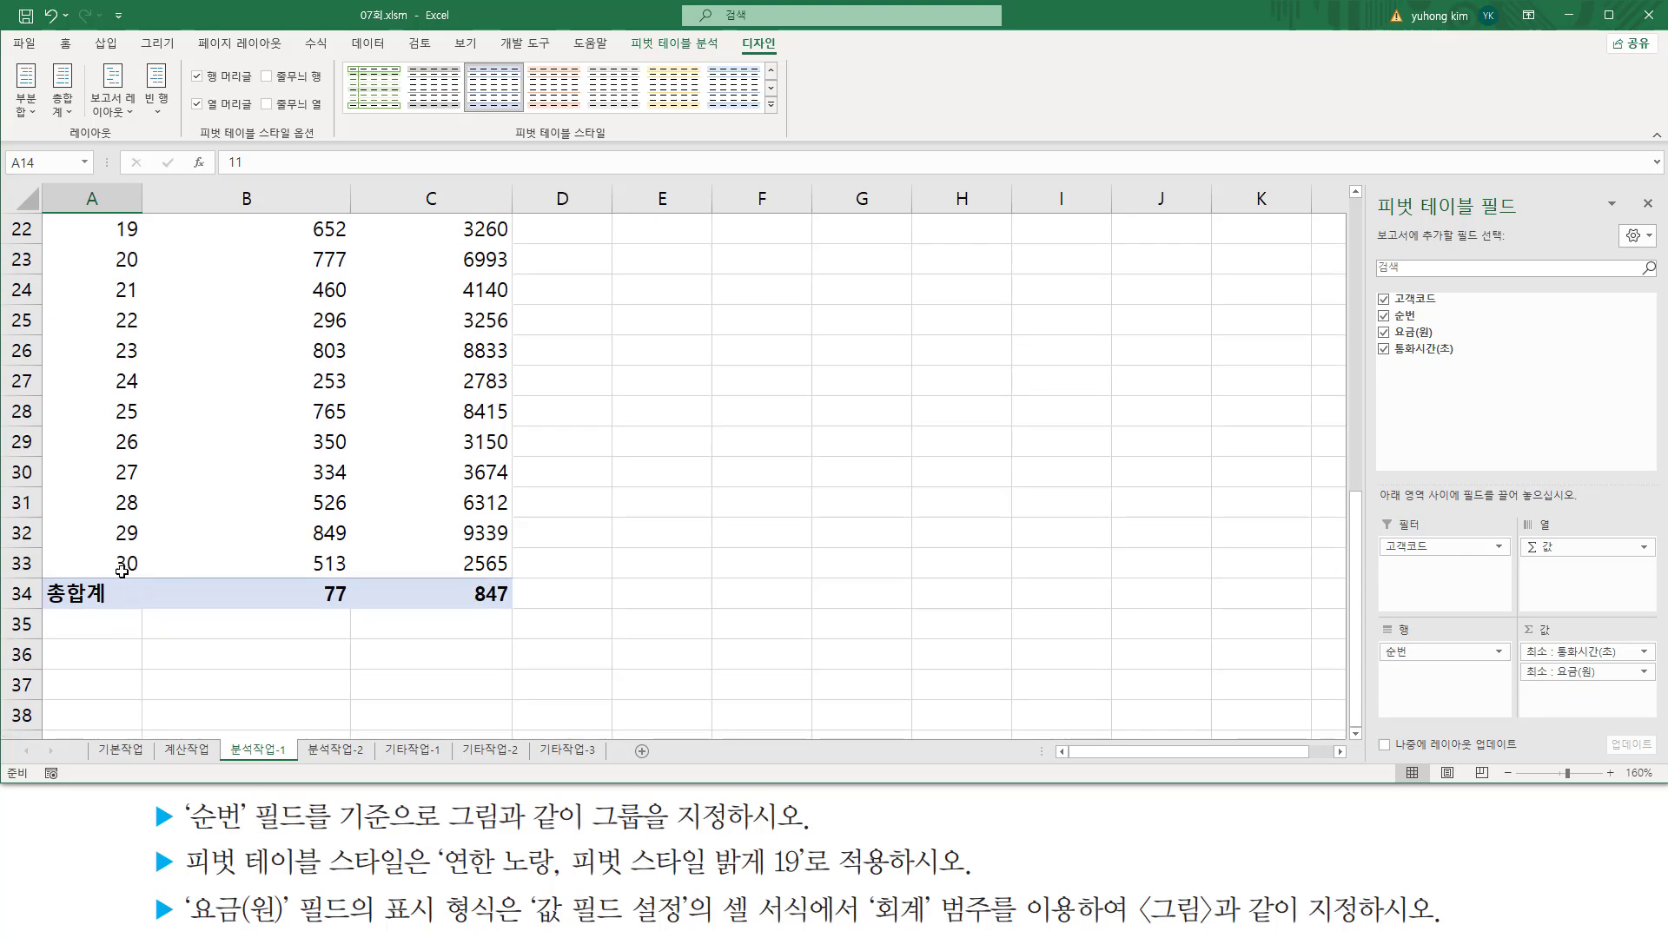
scroll(121, 570, "up", 7)
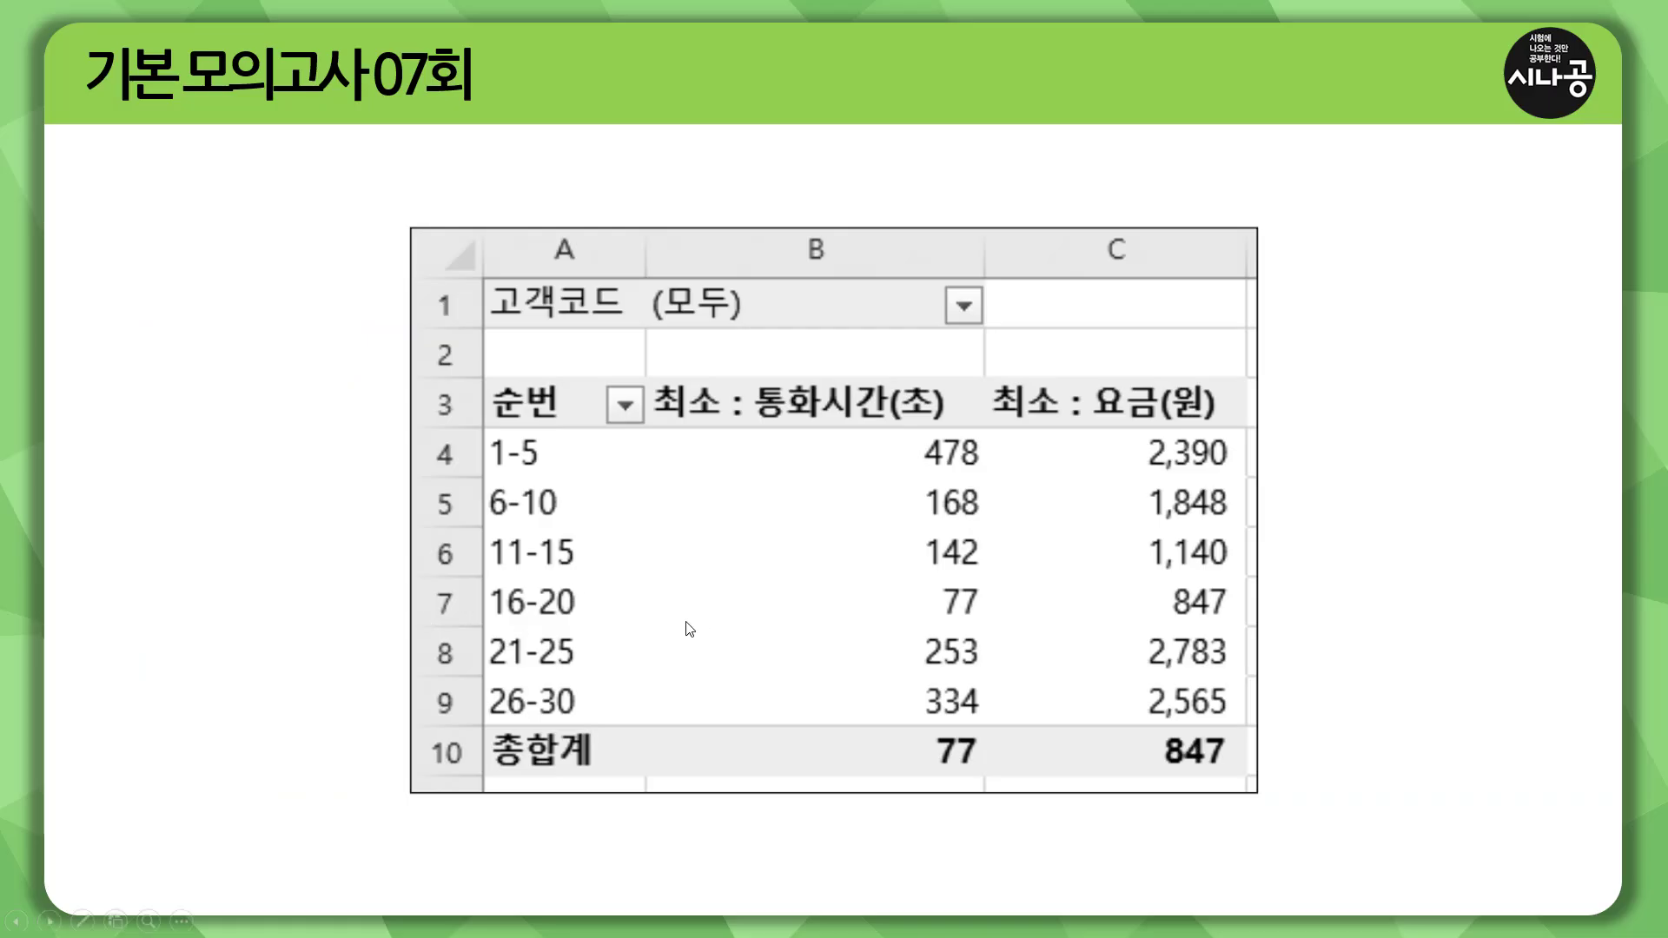
mouse_move(484, 432)
left_mouse_down()
mouse_move(496, 460)
mouse_move(547, 474)
mouse_move(600, 578)
mouse_move(601, 726)
left_mouse_up()
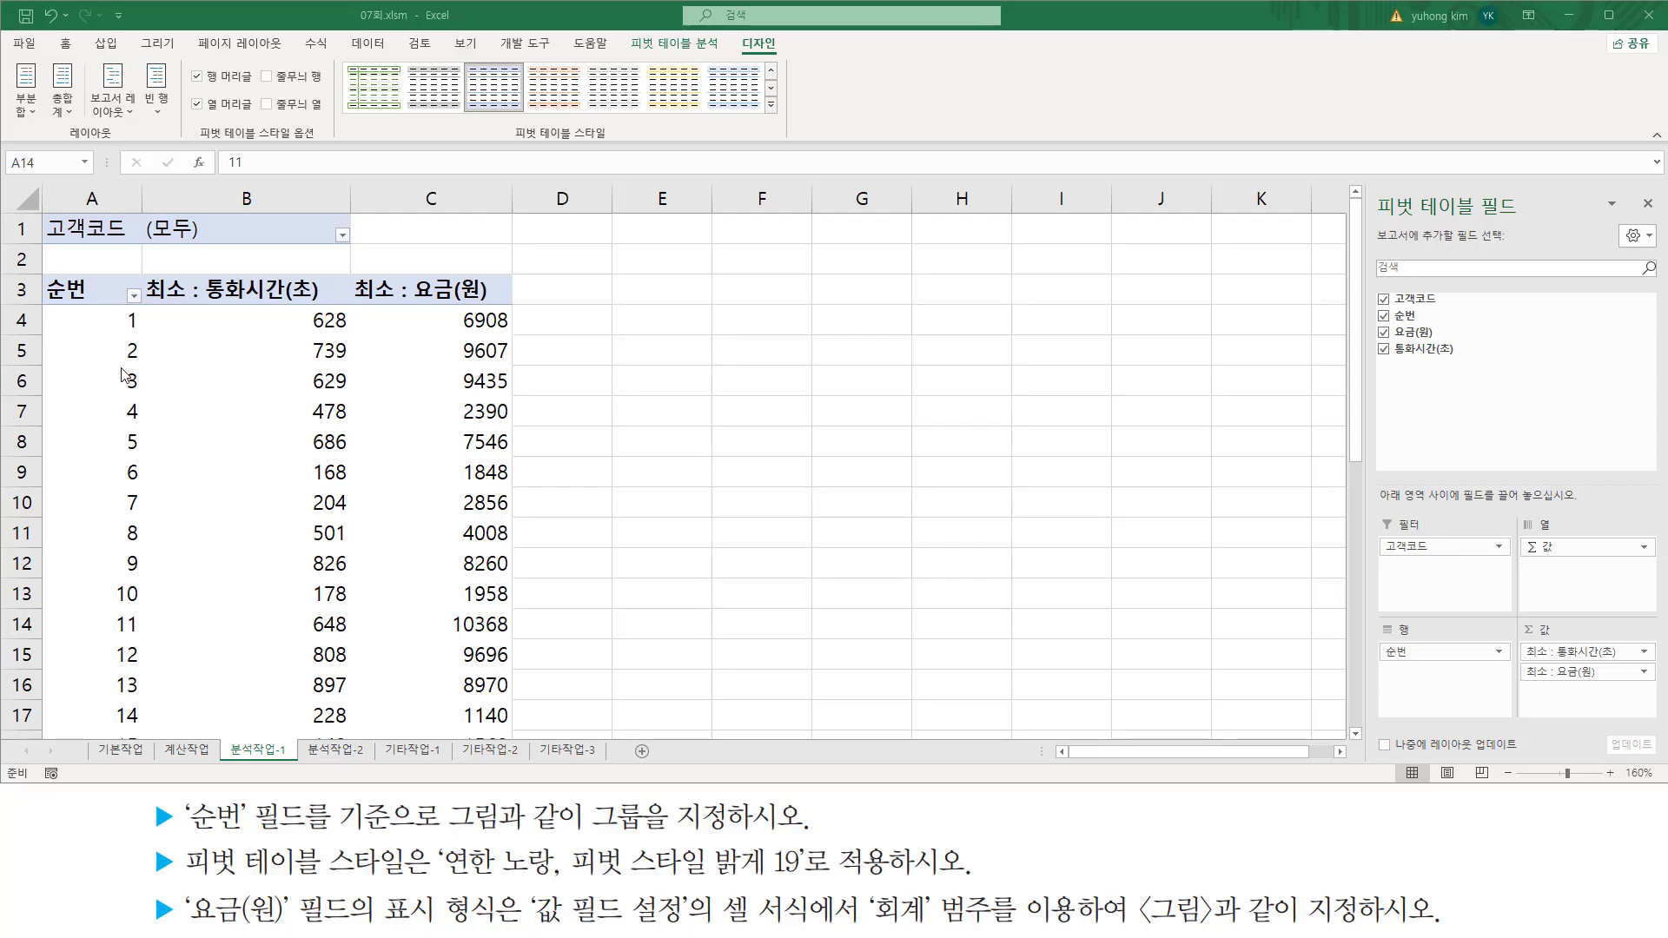
Step: Group the pivot table's 순번 field from 1 to 30 in intervals of 5
left_click(118, 343)
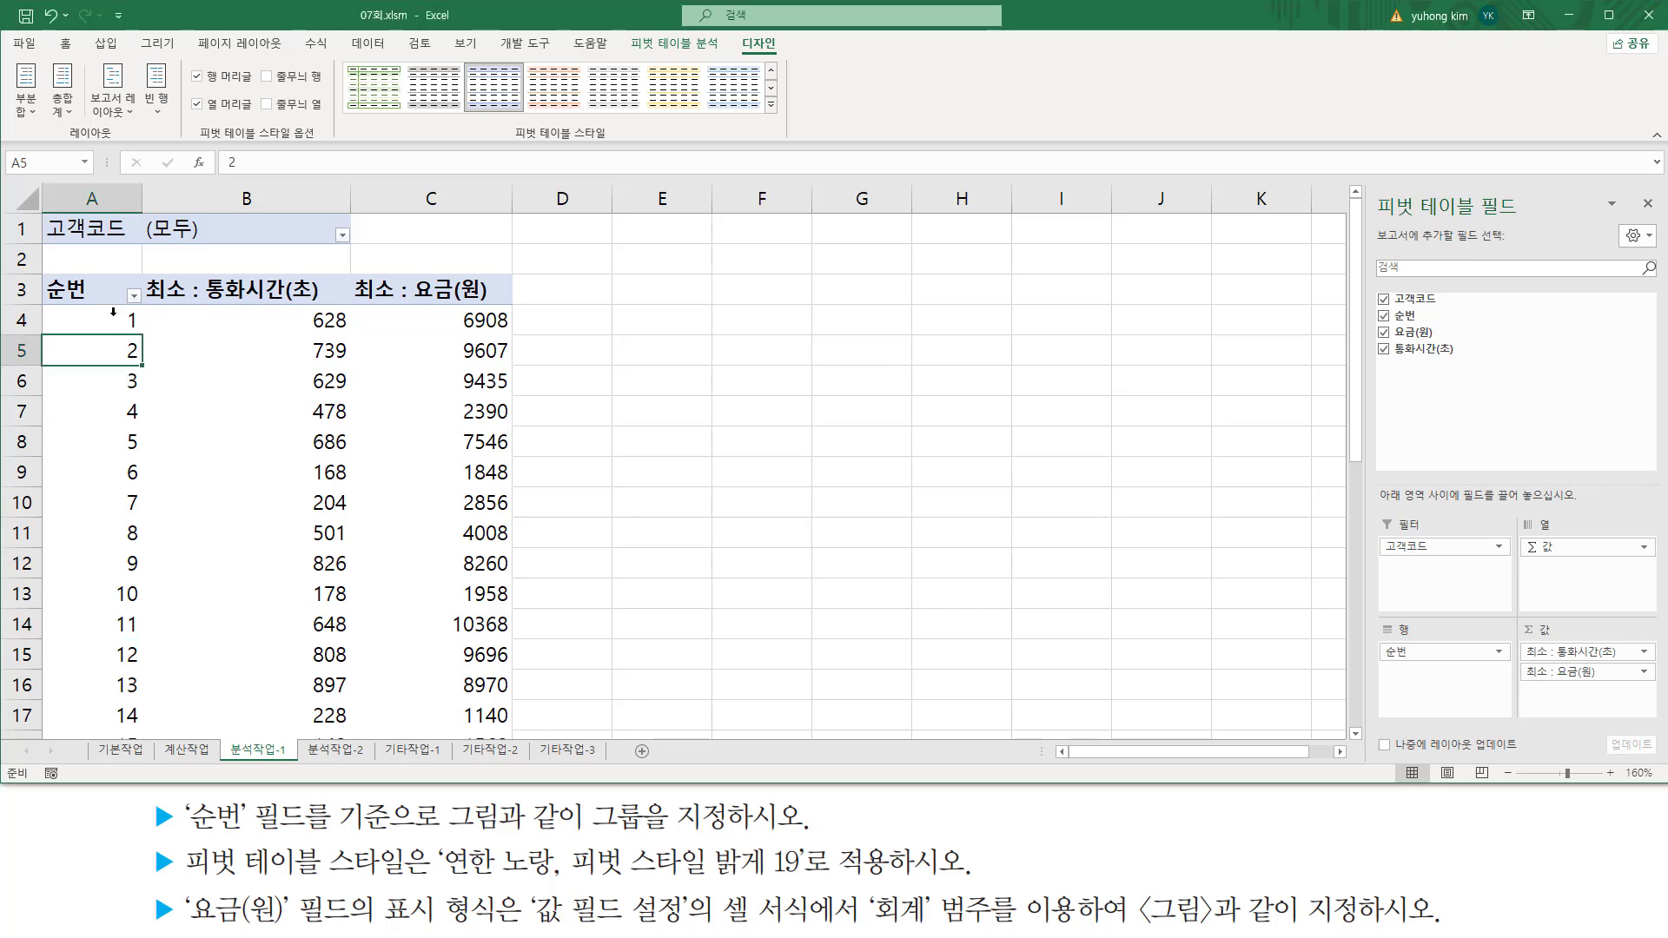
left_click(100, 425)
left_click(116, 397)
left_click(92, 343)
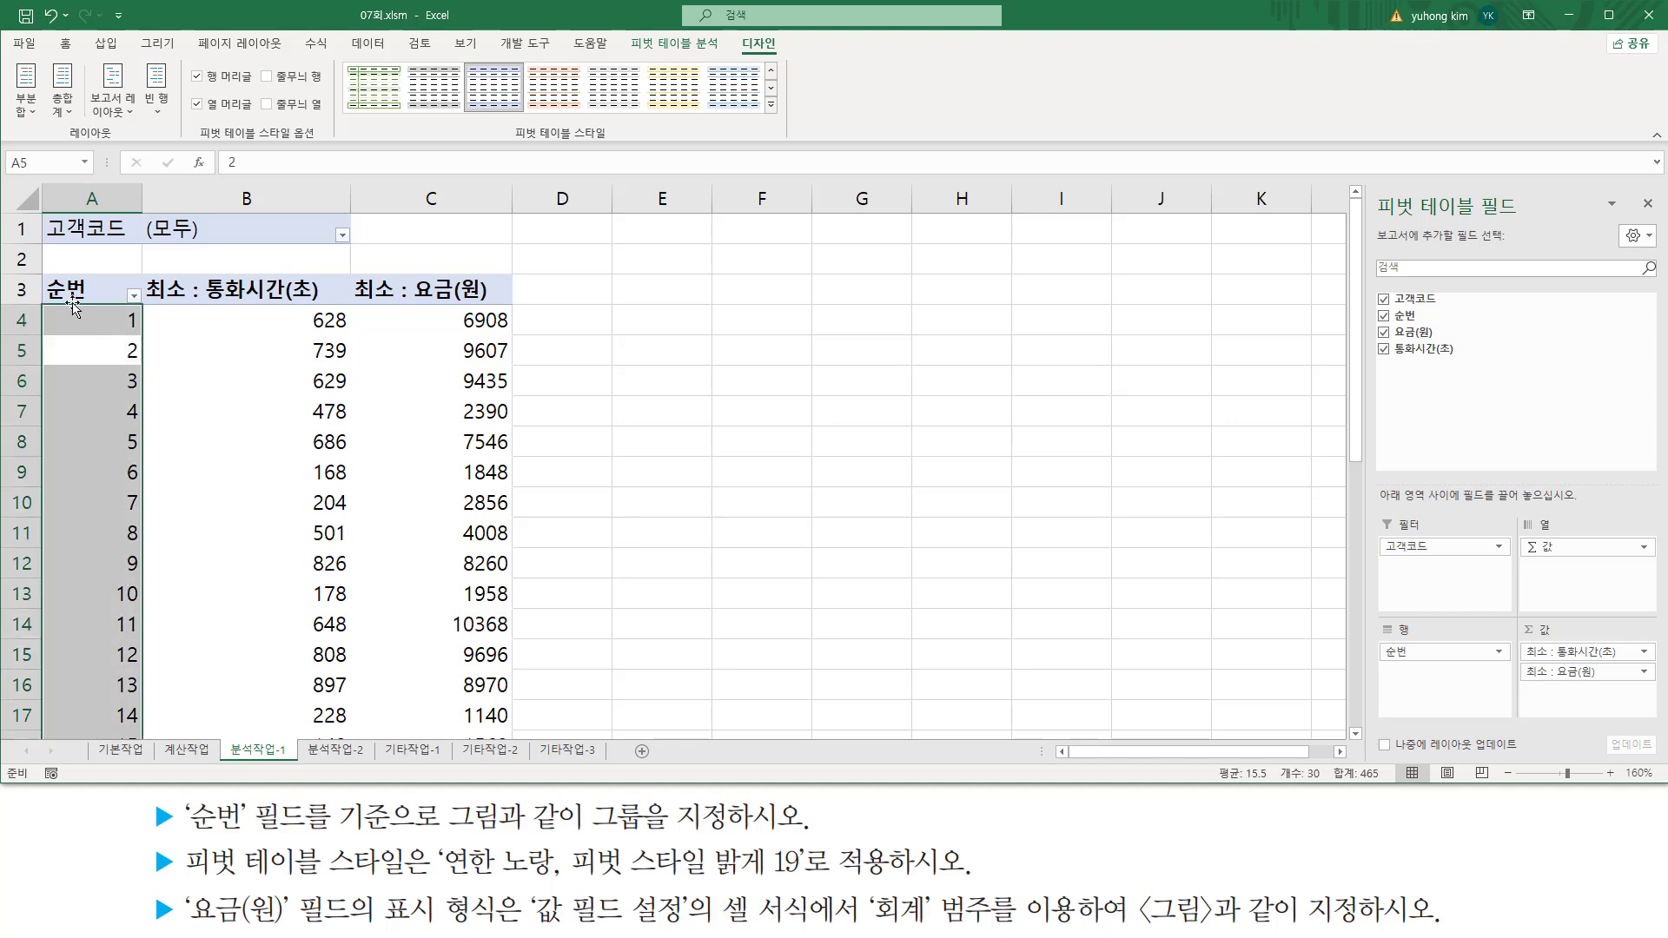
left_click(80, 287)
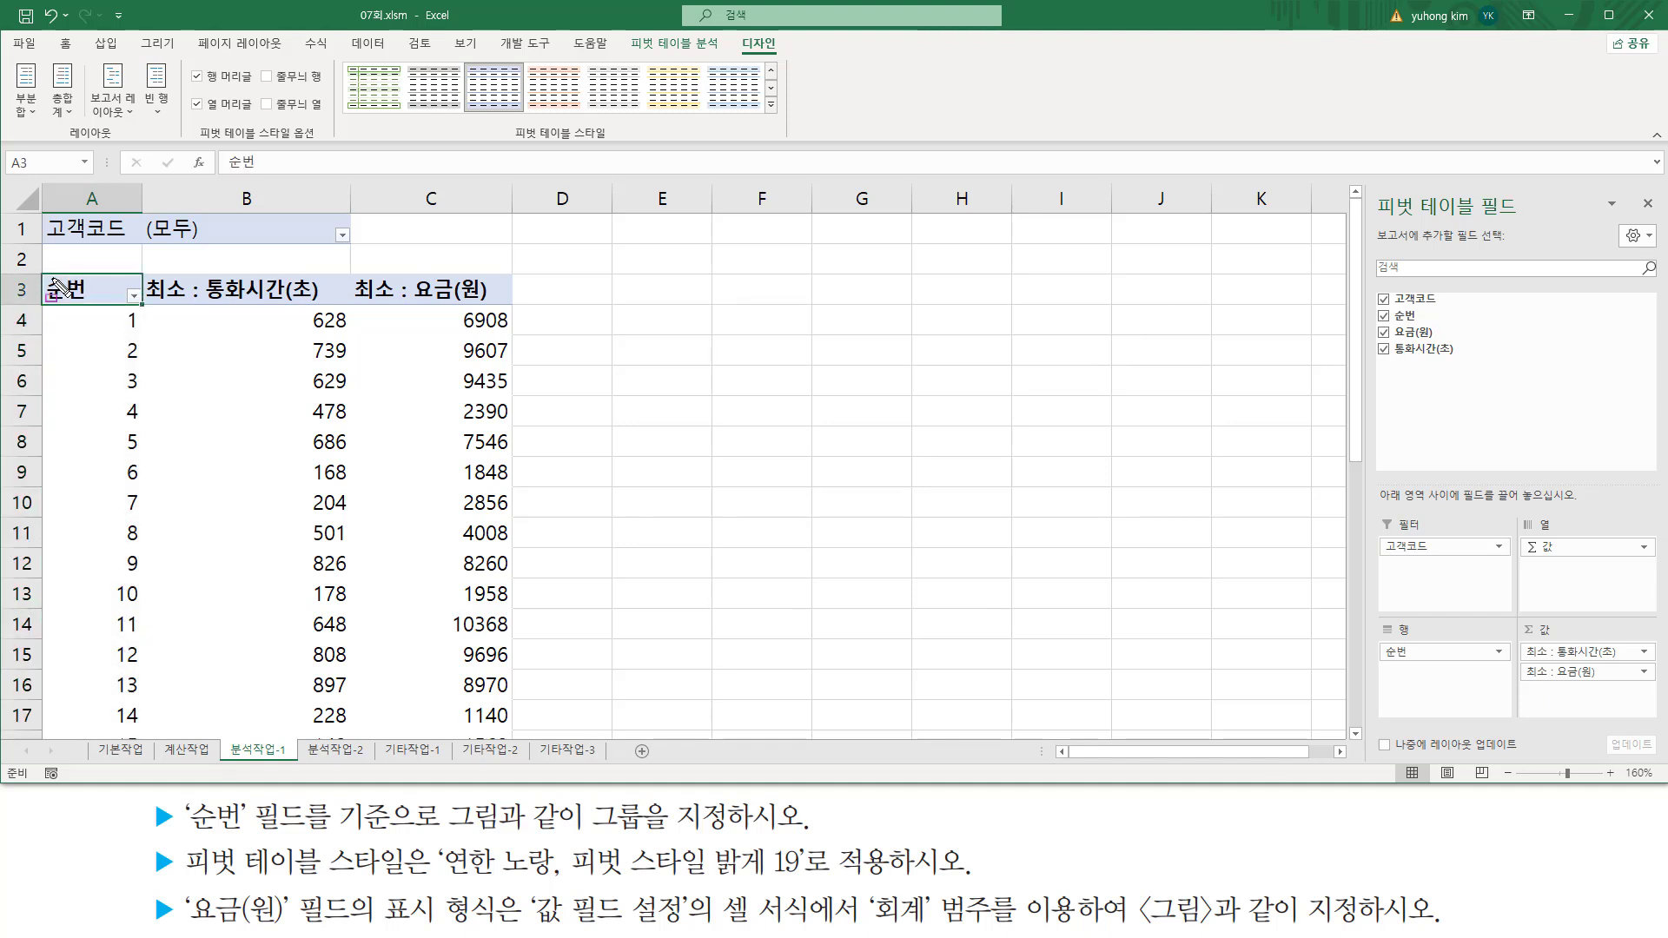
right_click(98, 293)
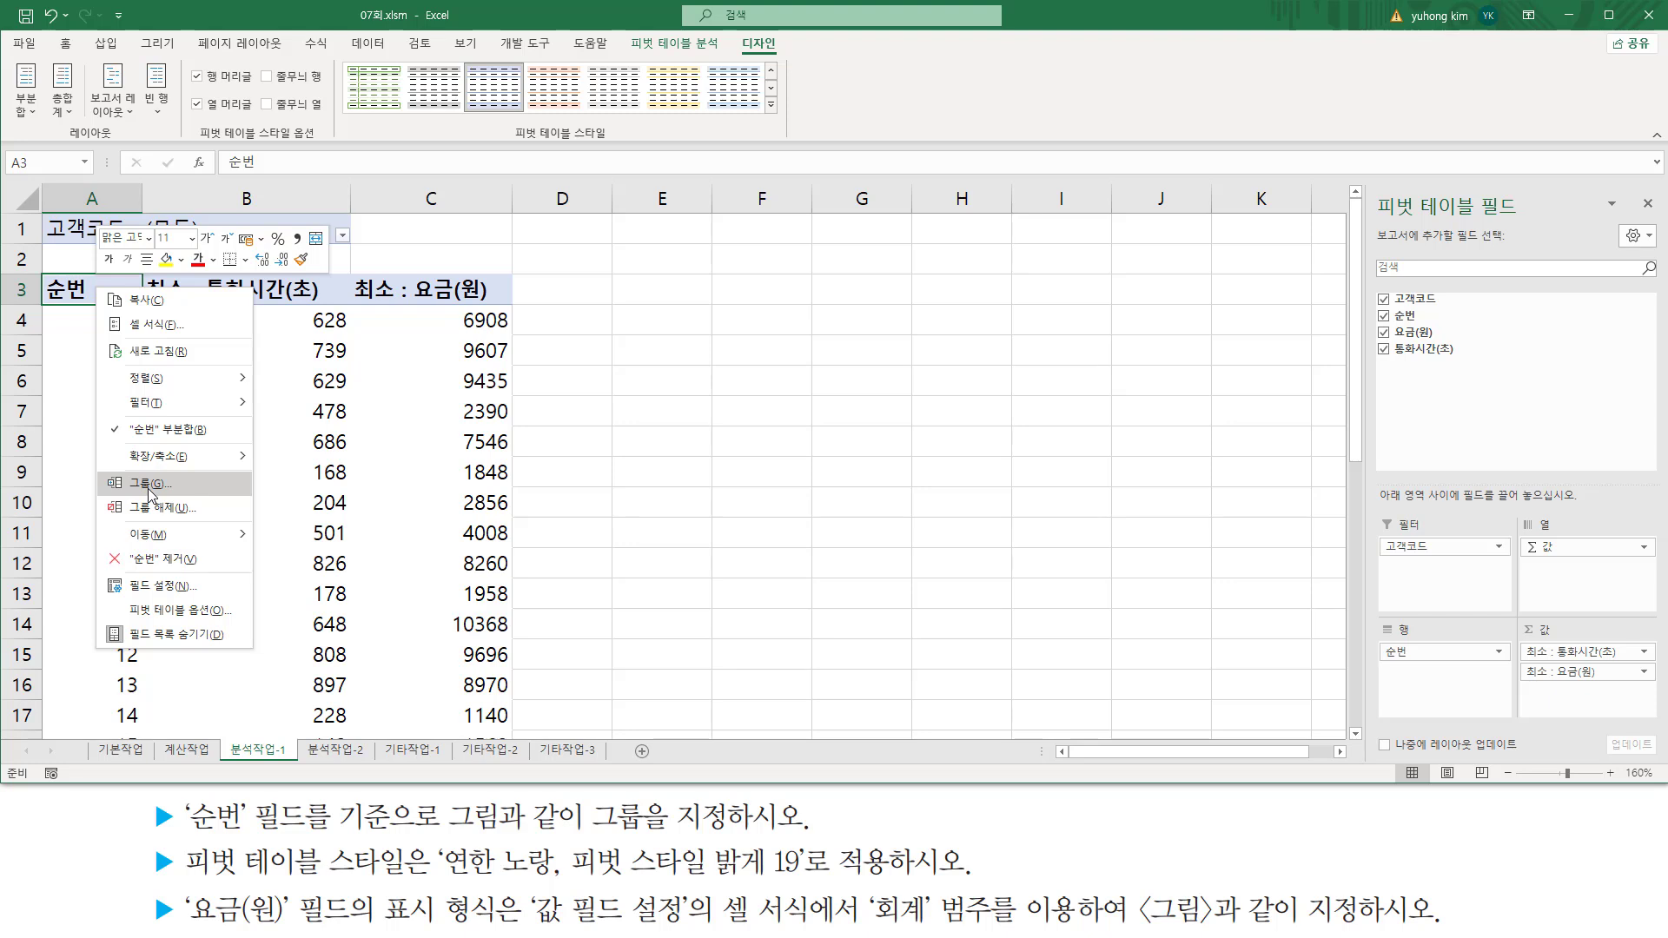
left_click(161, 485)
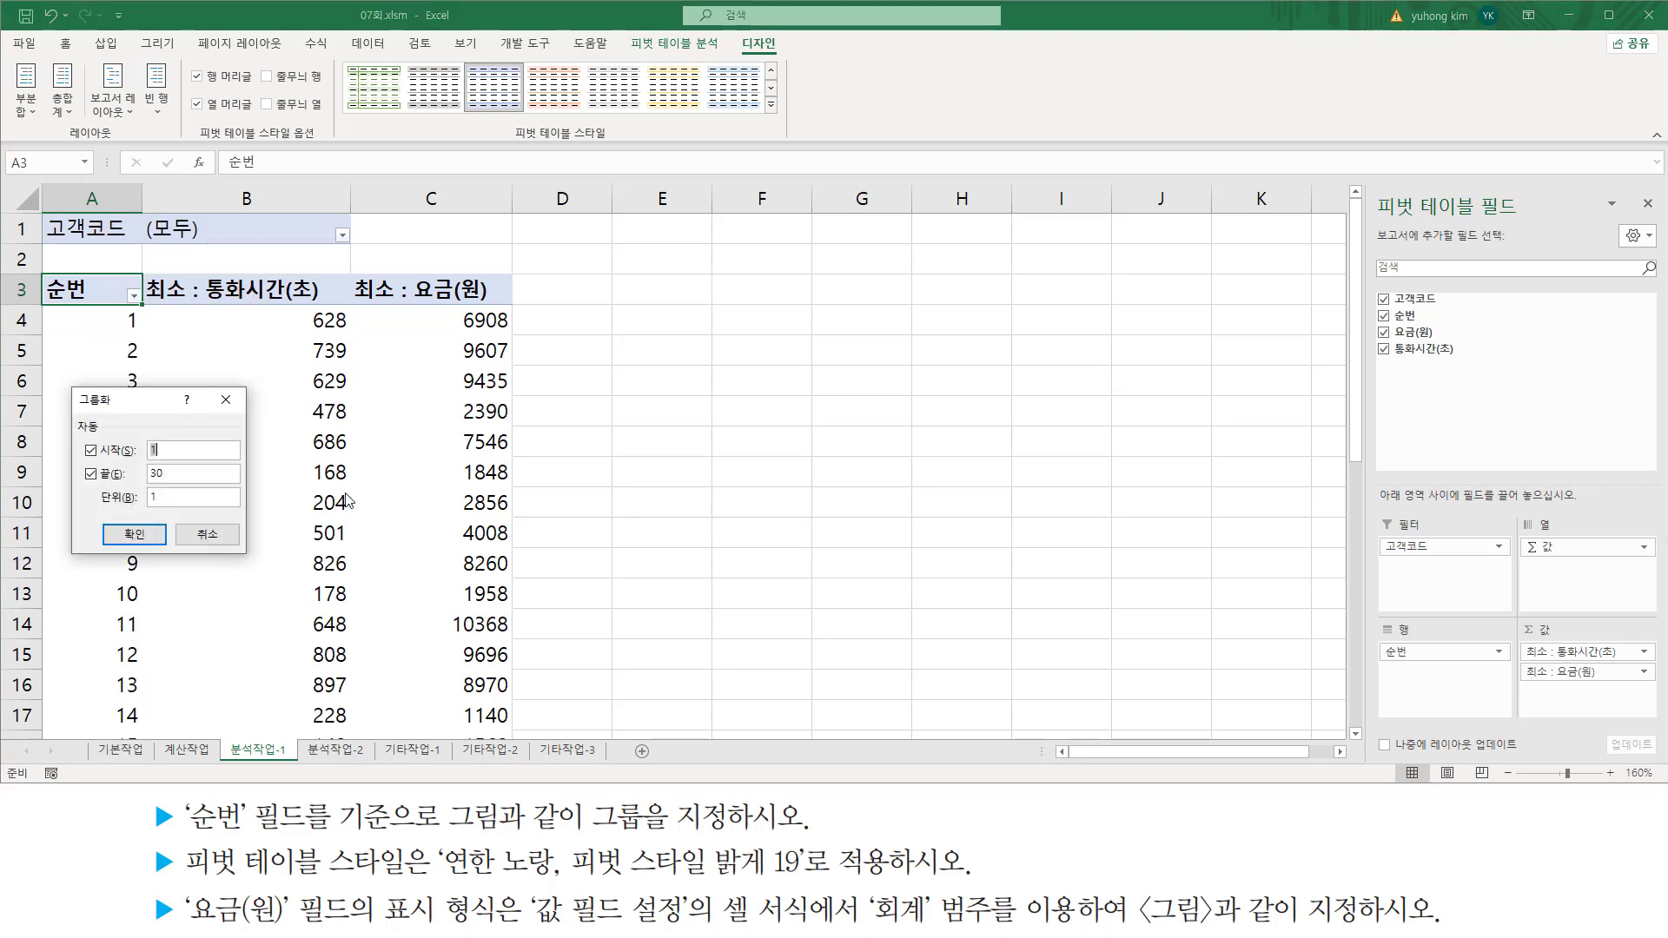
key("ctrl+2")
mouse_move(79, 437)
left_mouse_down()
mouse_move(195, 488)
mouse_move(188, 512)
mouse_move(222, 522)
left_mouse_up()
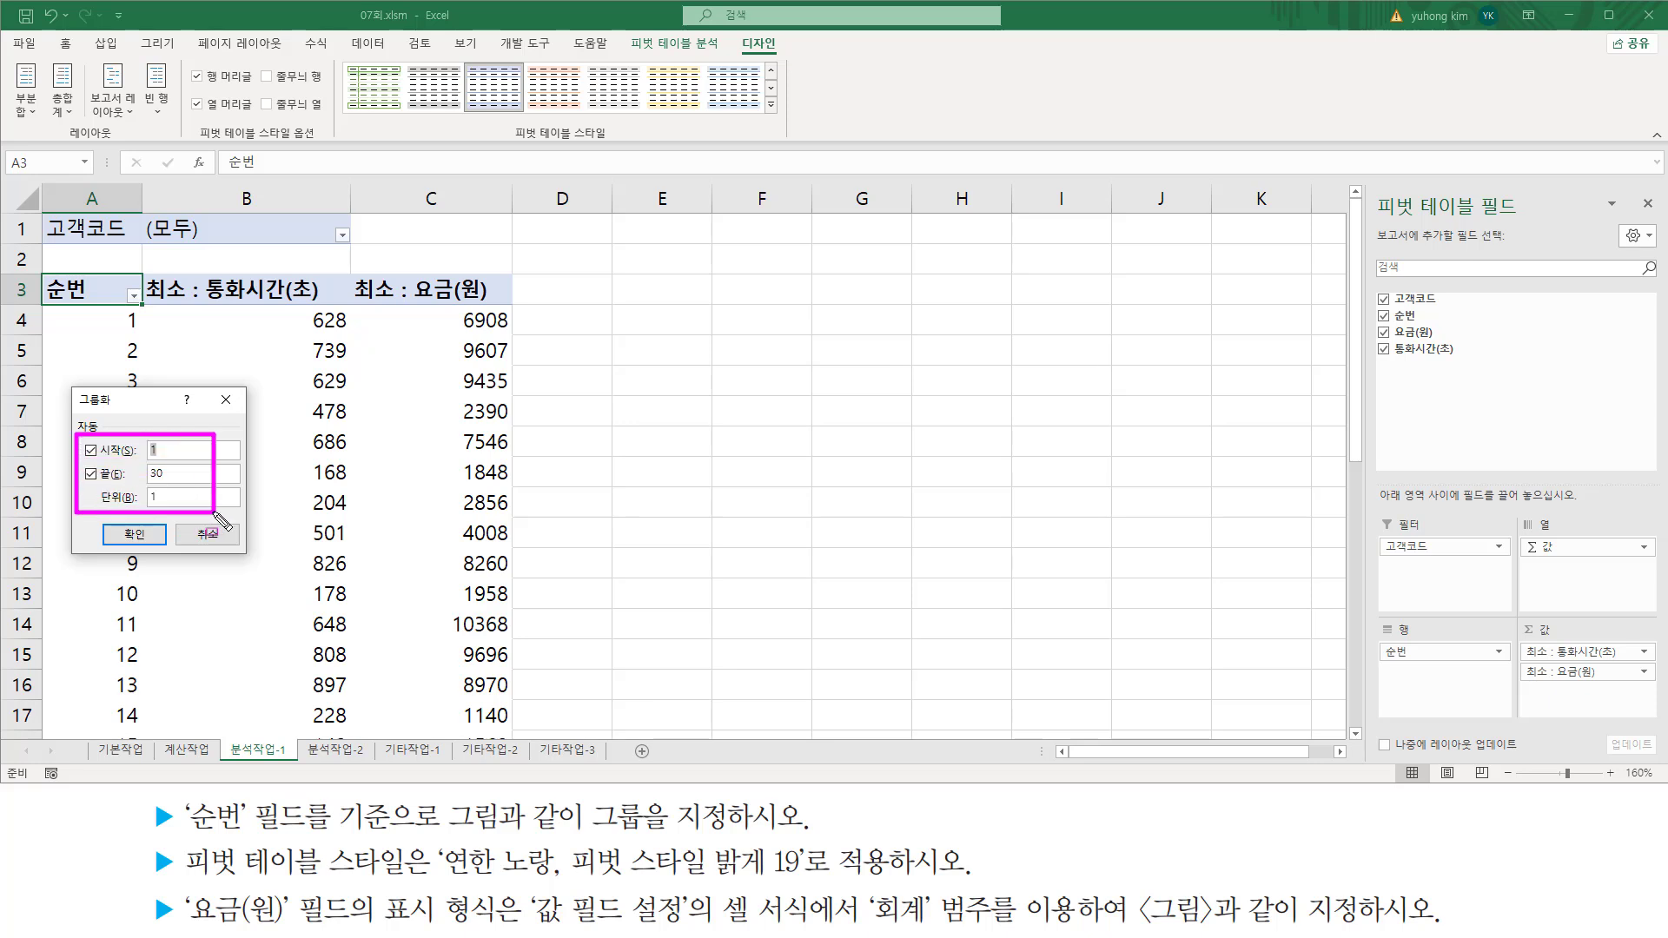
key("e")
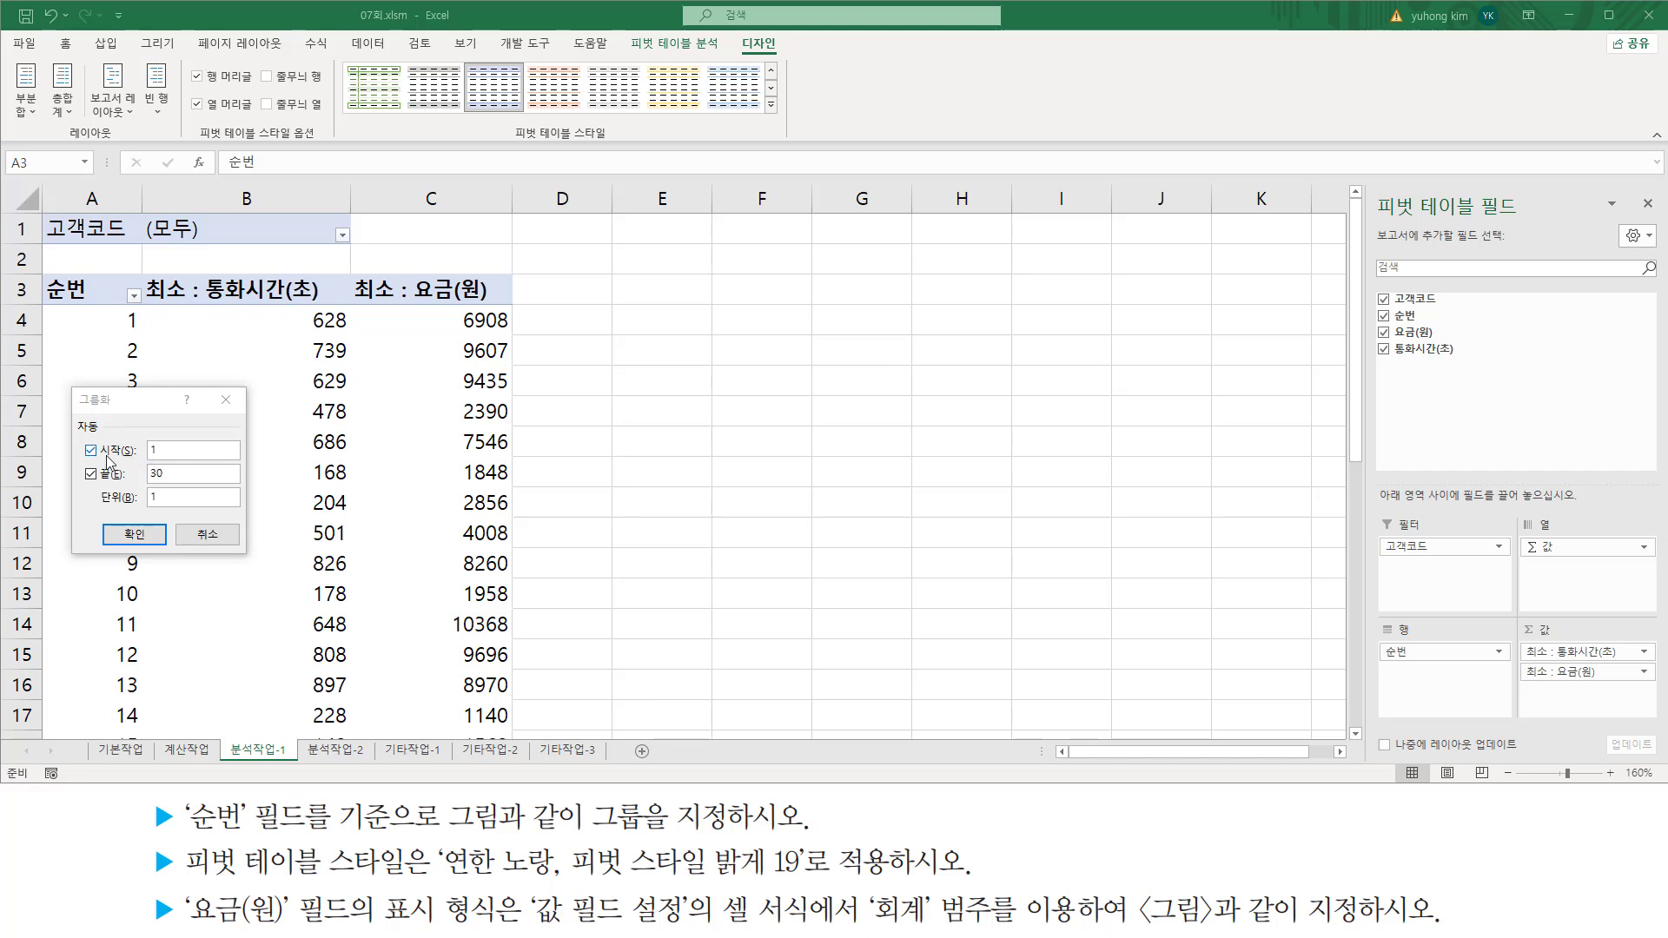
mouse_move(85, 458)
left_mouse_down()
mouse_move(164, 463)
mouse_move(176, 506)
left_mouse_up()
key("Escape")
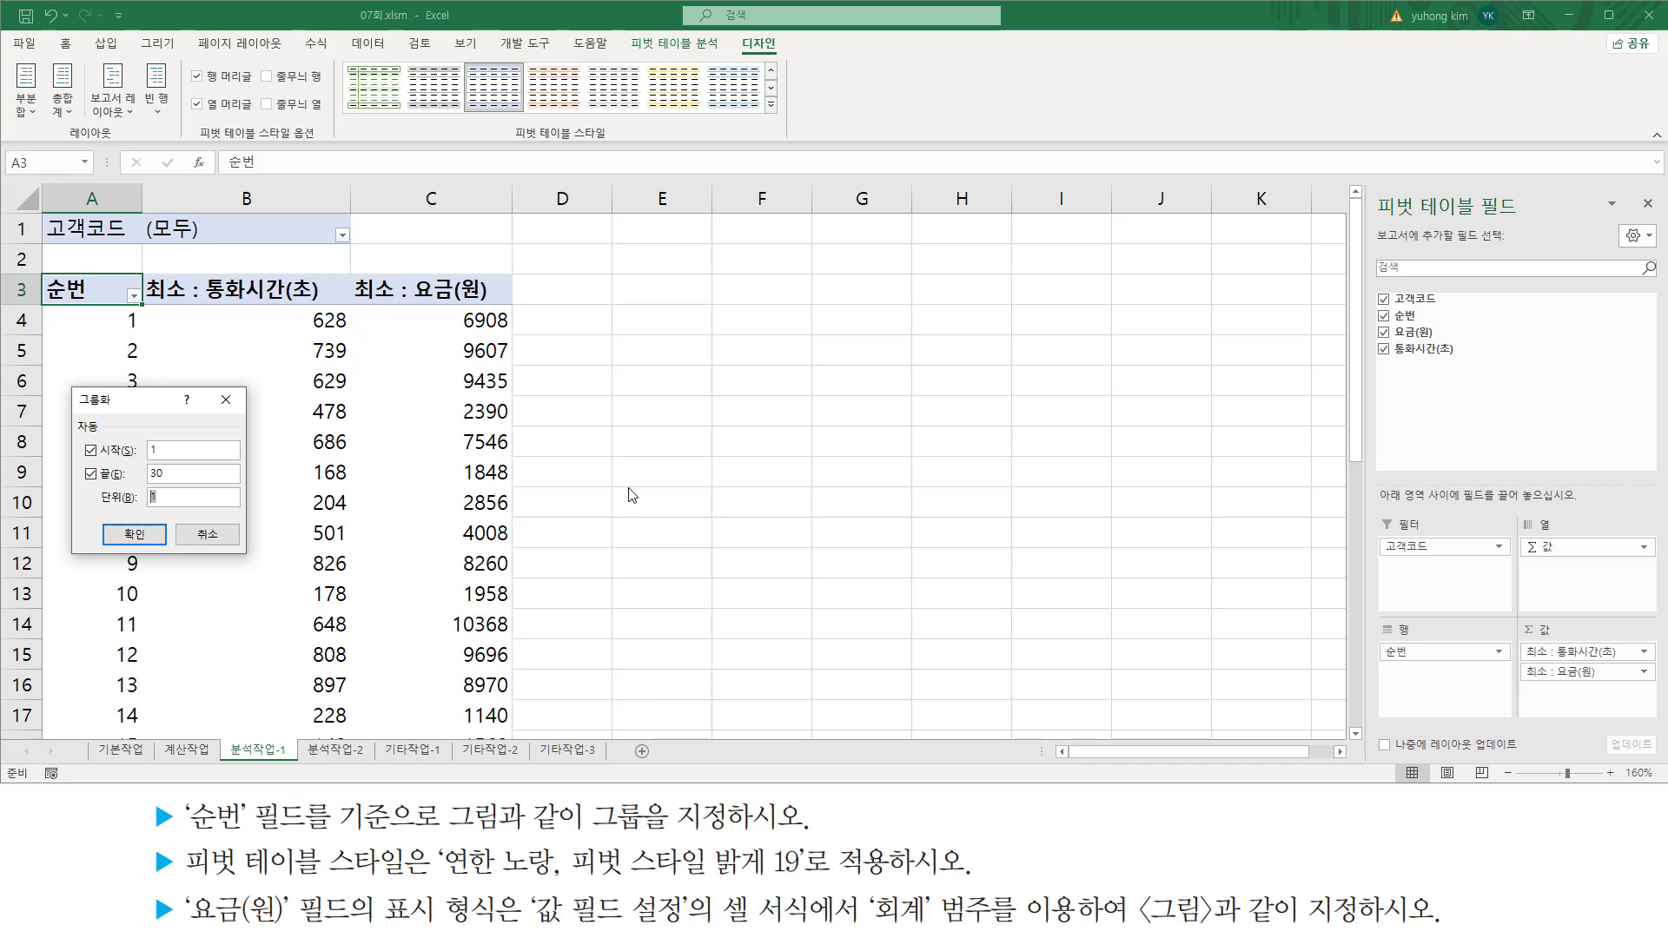
mouse_move(89, 506)
left_mouse_down()
mouse_move(167, 506)
mouse_move(139, 545)
mouse_move(153, 548)
left_mouse_up()
key("Escape")
left_click(134, 534)
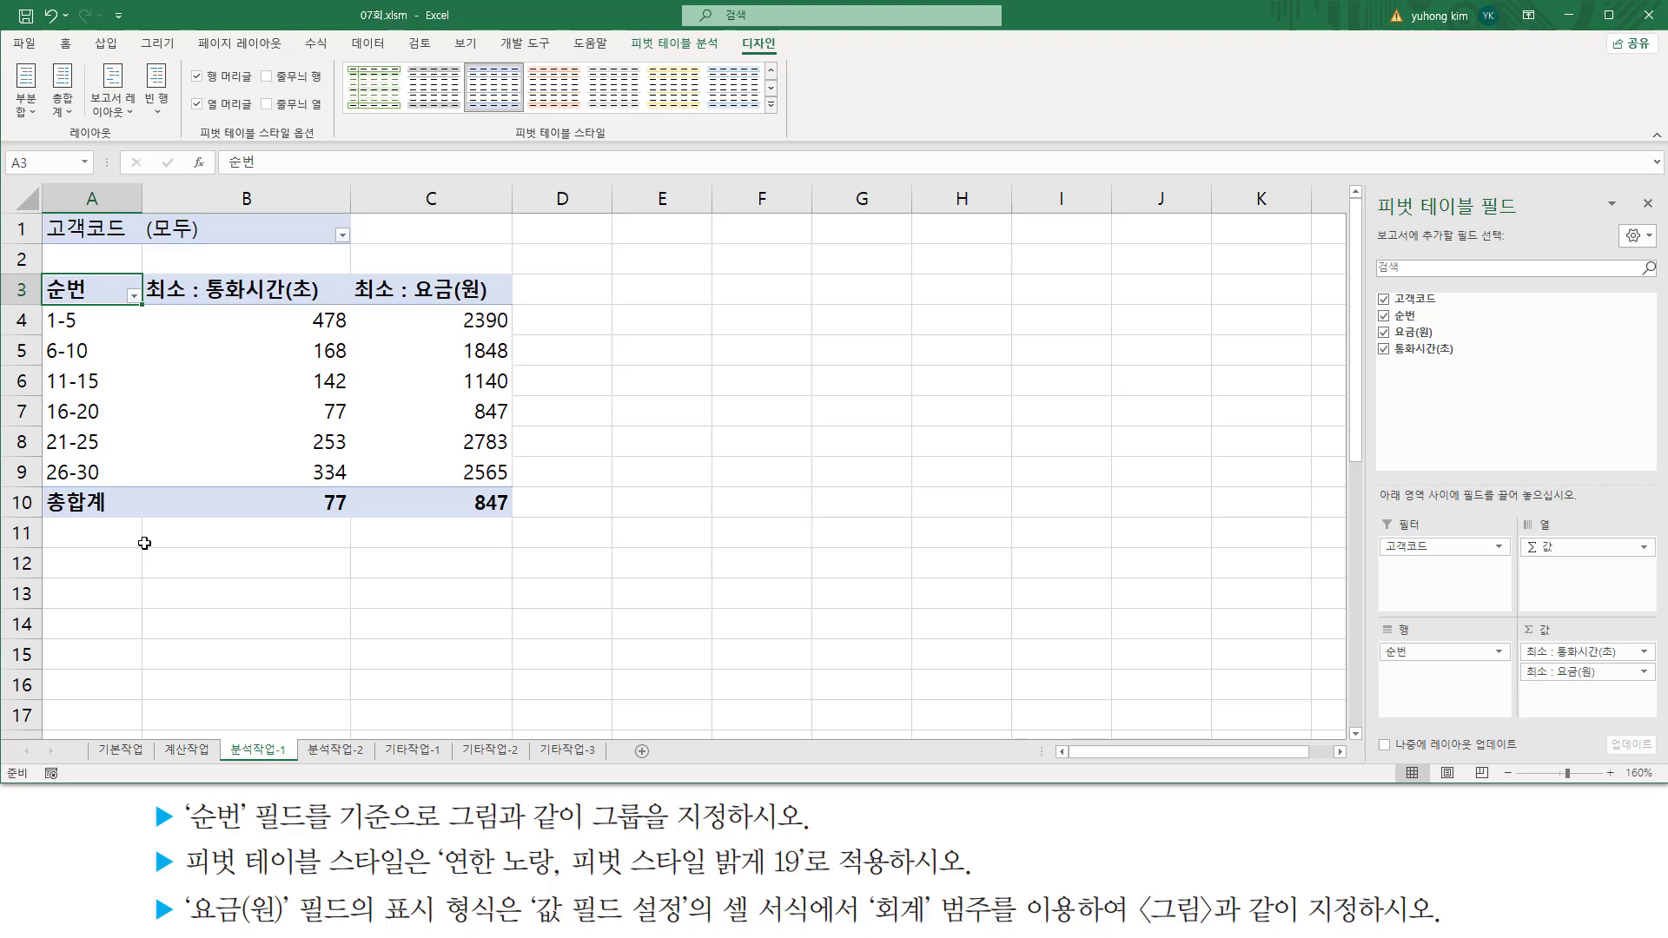
mouse_move(40, 305)
left_mouse_down()
mouse_move(90, 334)
mouse_move(133, 492)
left_mouse_up()
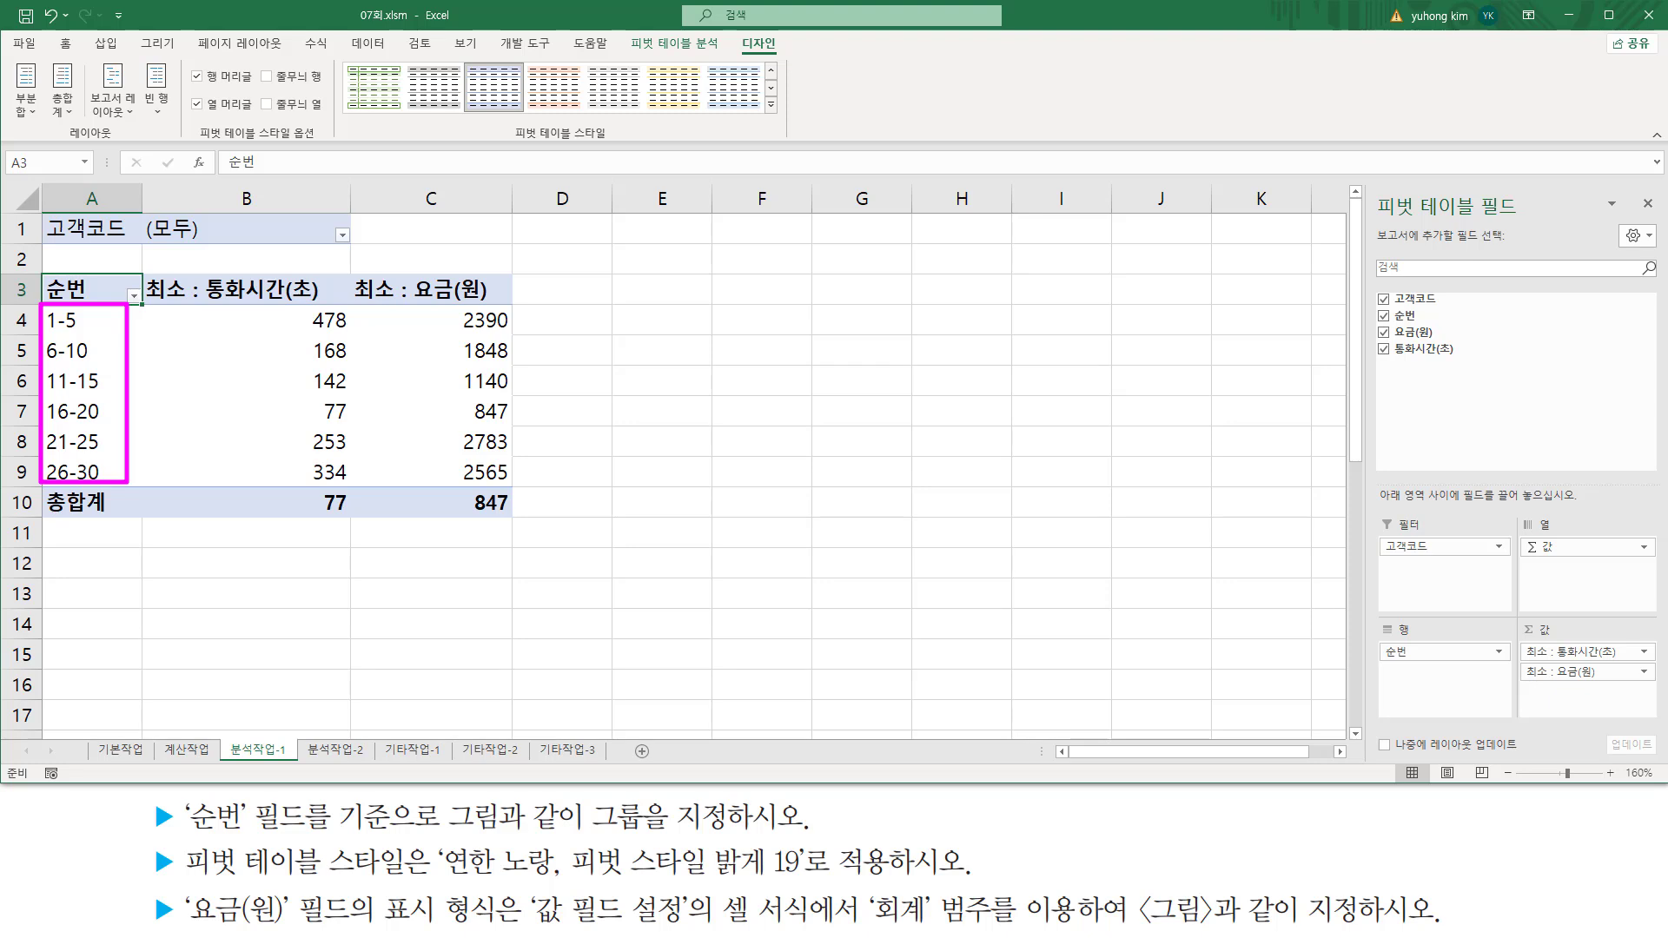
left_click_drag(141, 817, 837, 817)
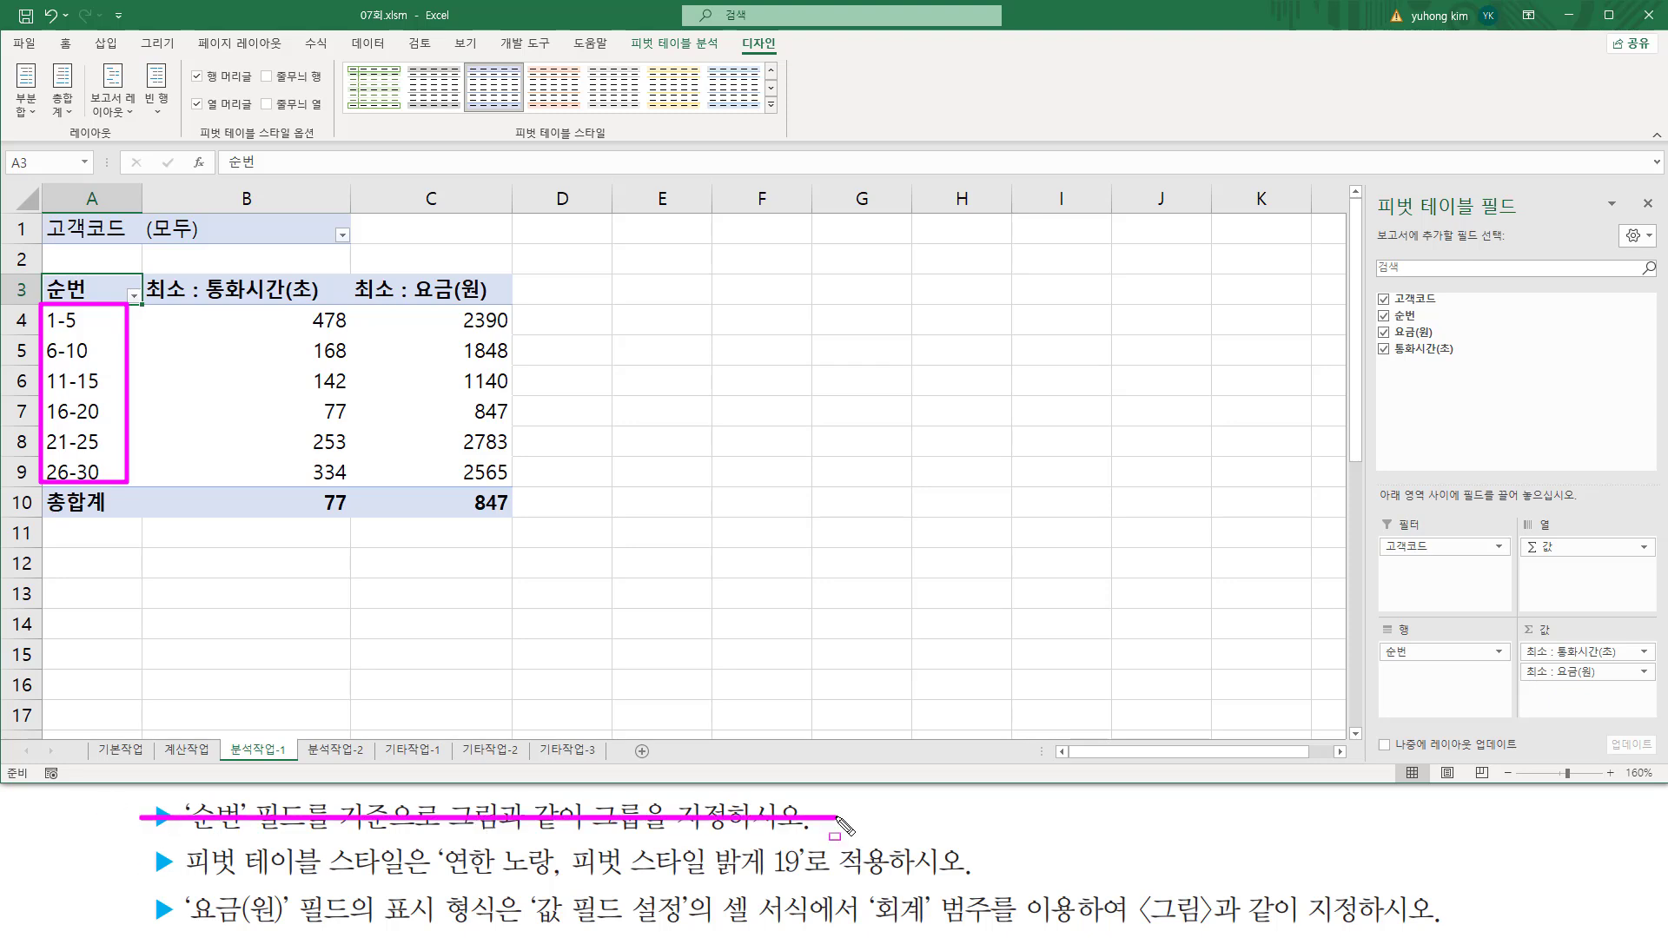
key("Escape")
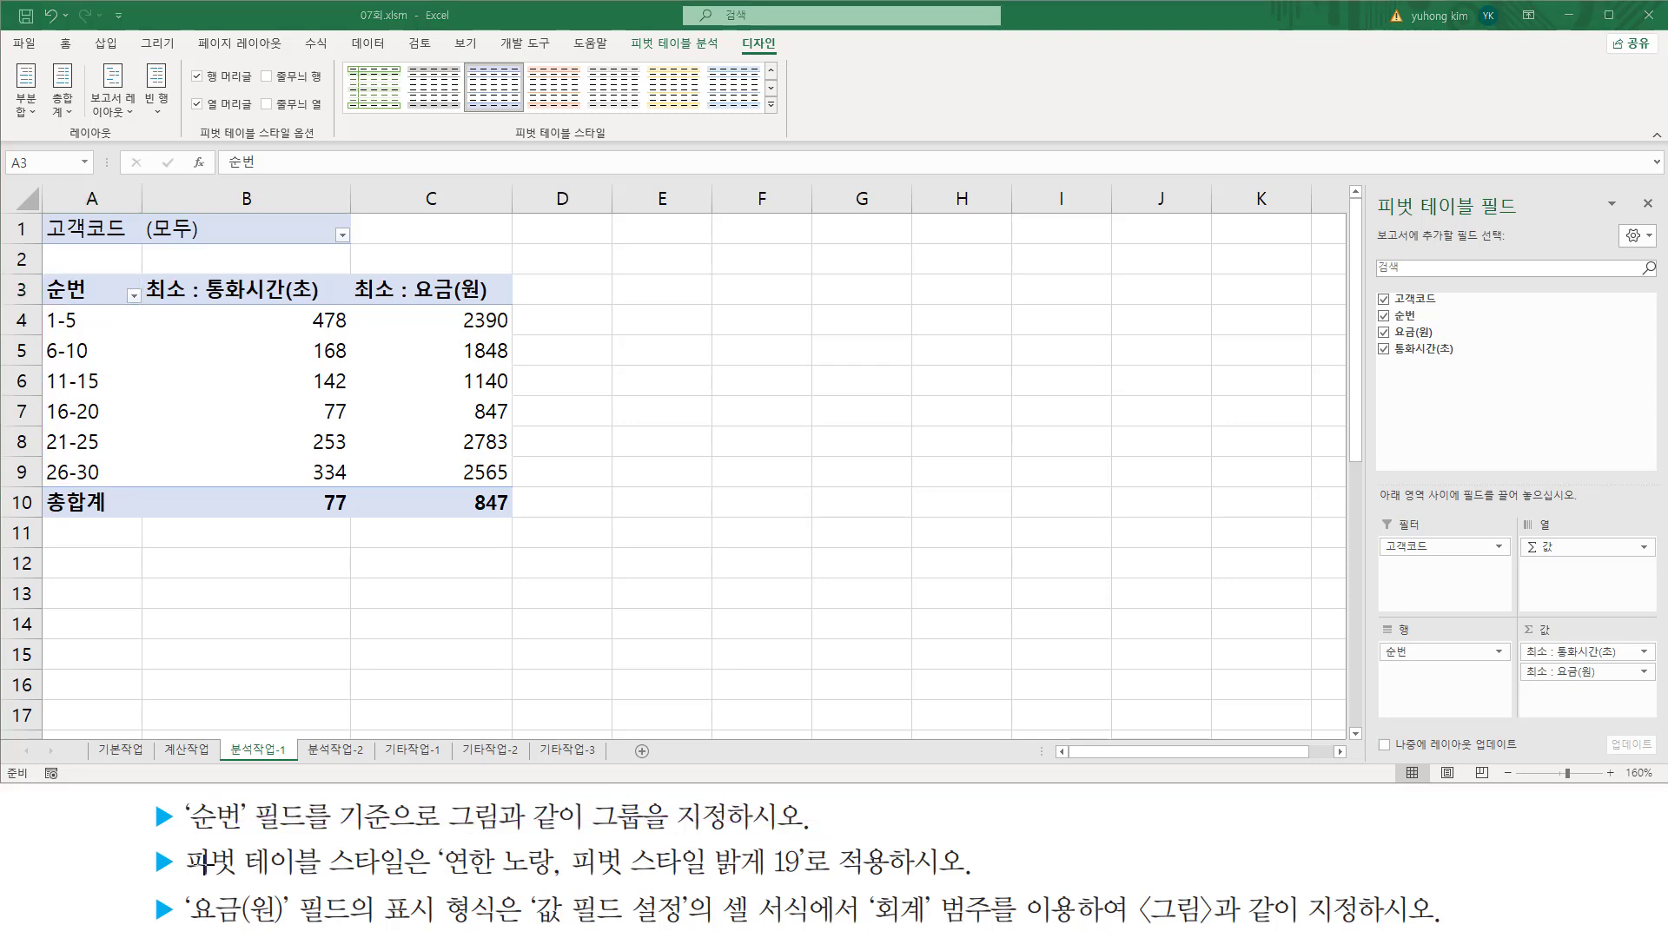
left_click_drag(182, 877, 810, 889)
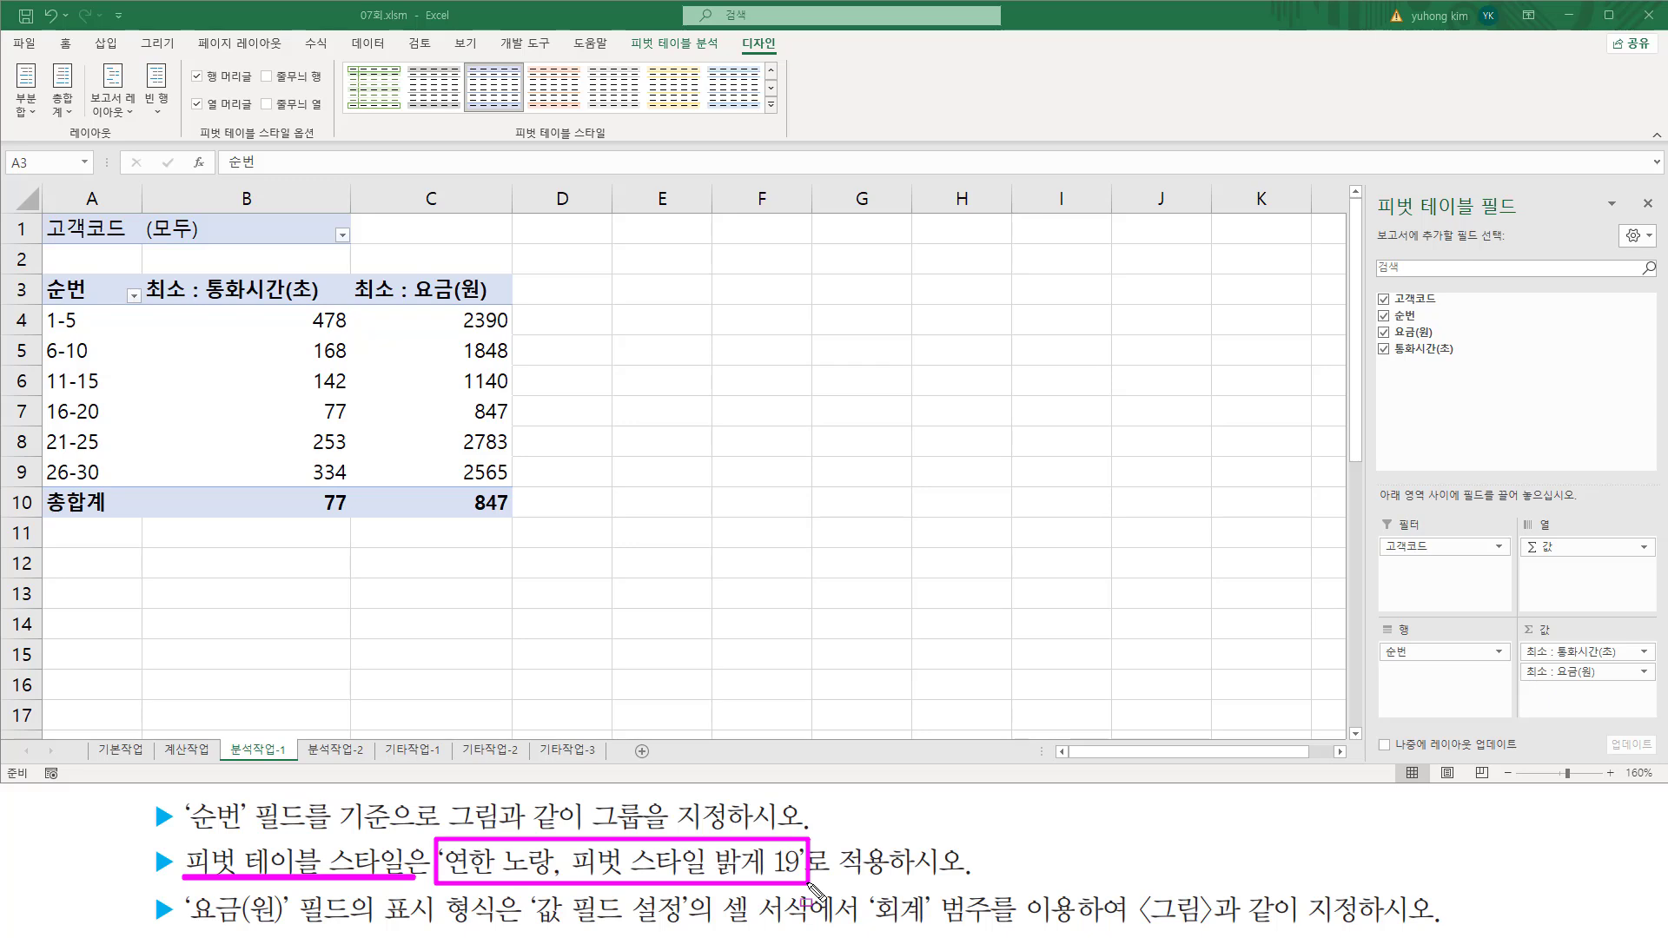
left_click_drag(810, 883, 886, 883)
key("Escape")
Step: Apply the pivot table style 연한 노랑, 피벗 스타일 밝게 19
left_click(261, 366)
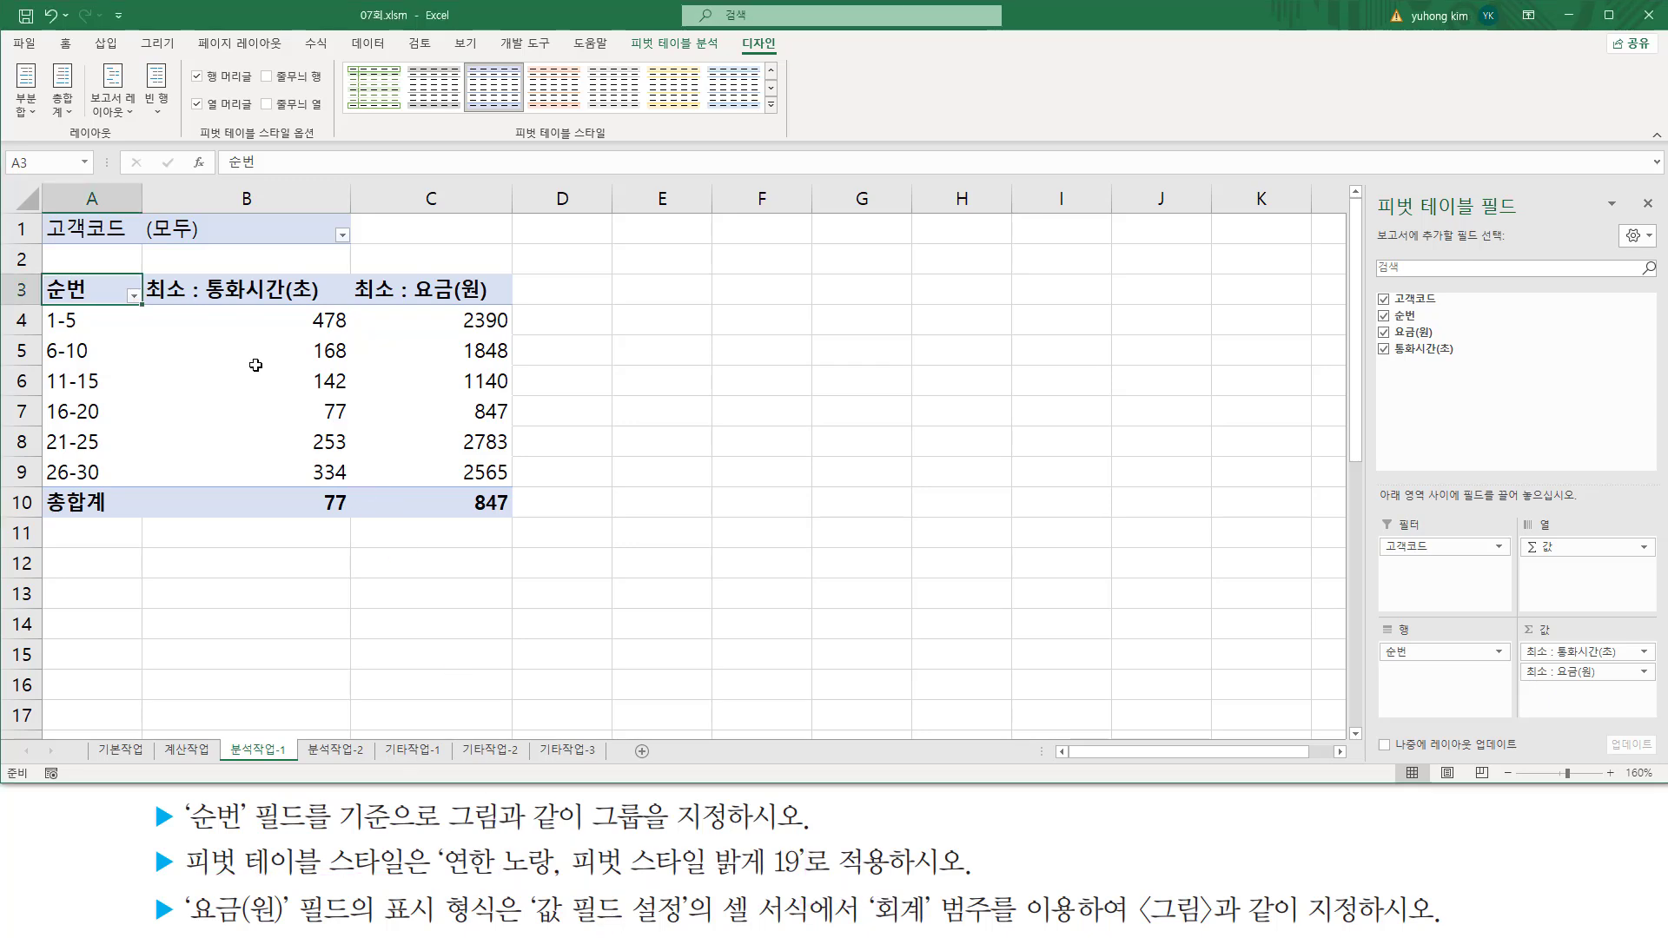
left_click(256, 379)
left_click(249, 421)
left_click(443, 407)
left_click(391, 355)
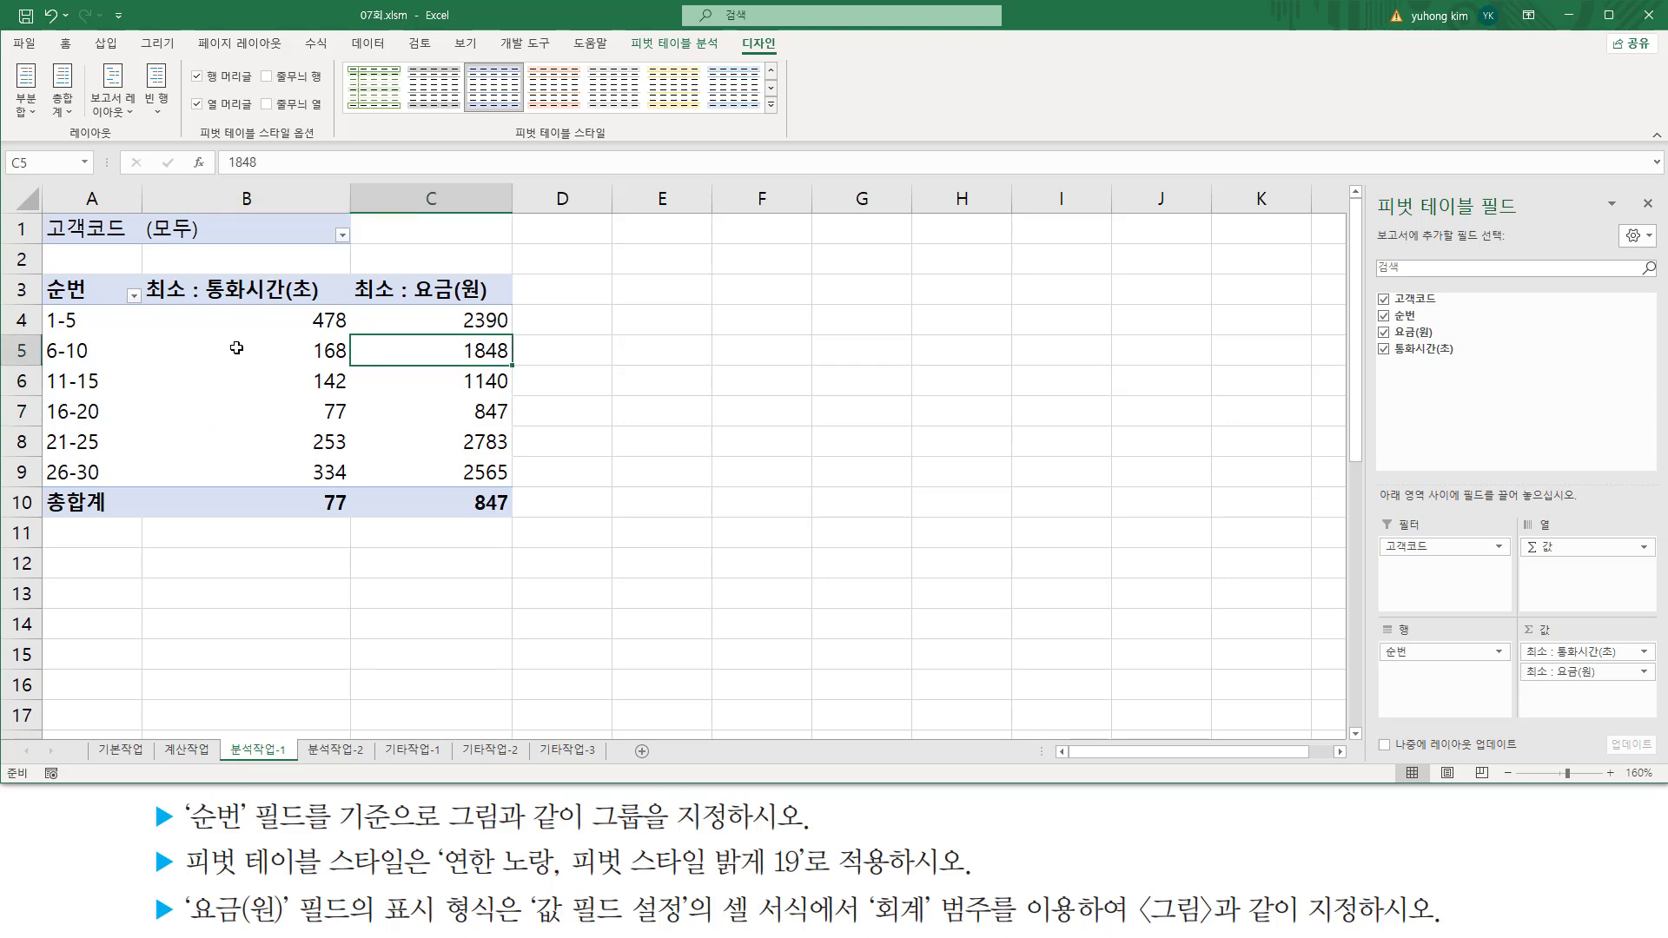
left_click(236, 350)
left_click(241, 410)
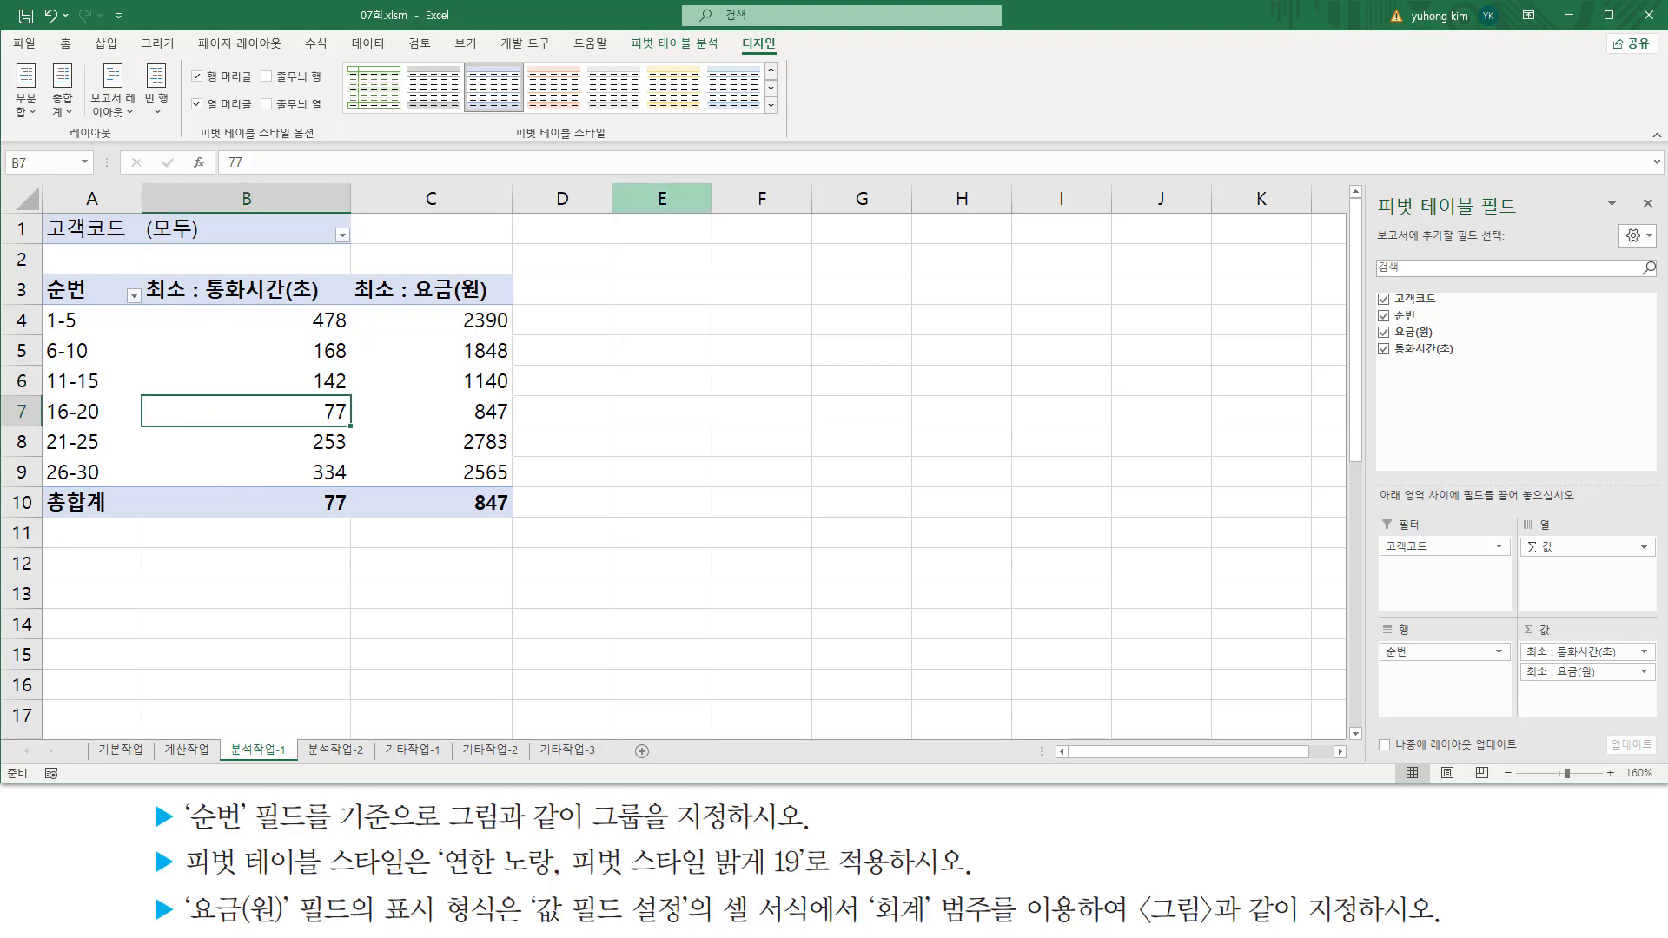
left_click_drag(732, 33, 787, 58)
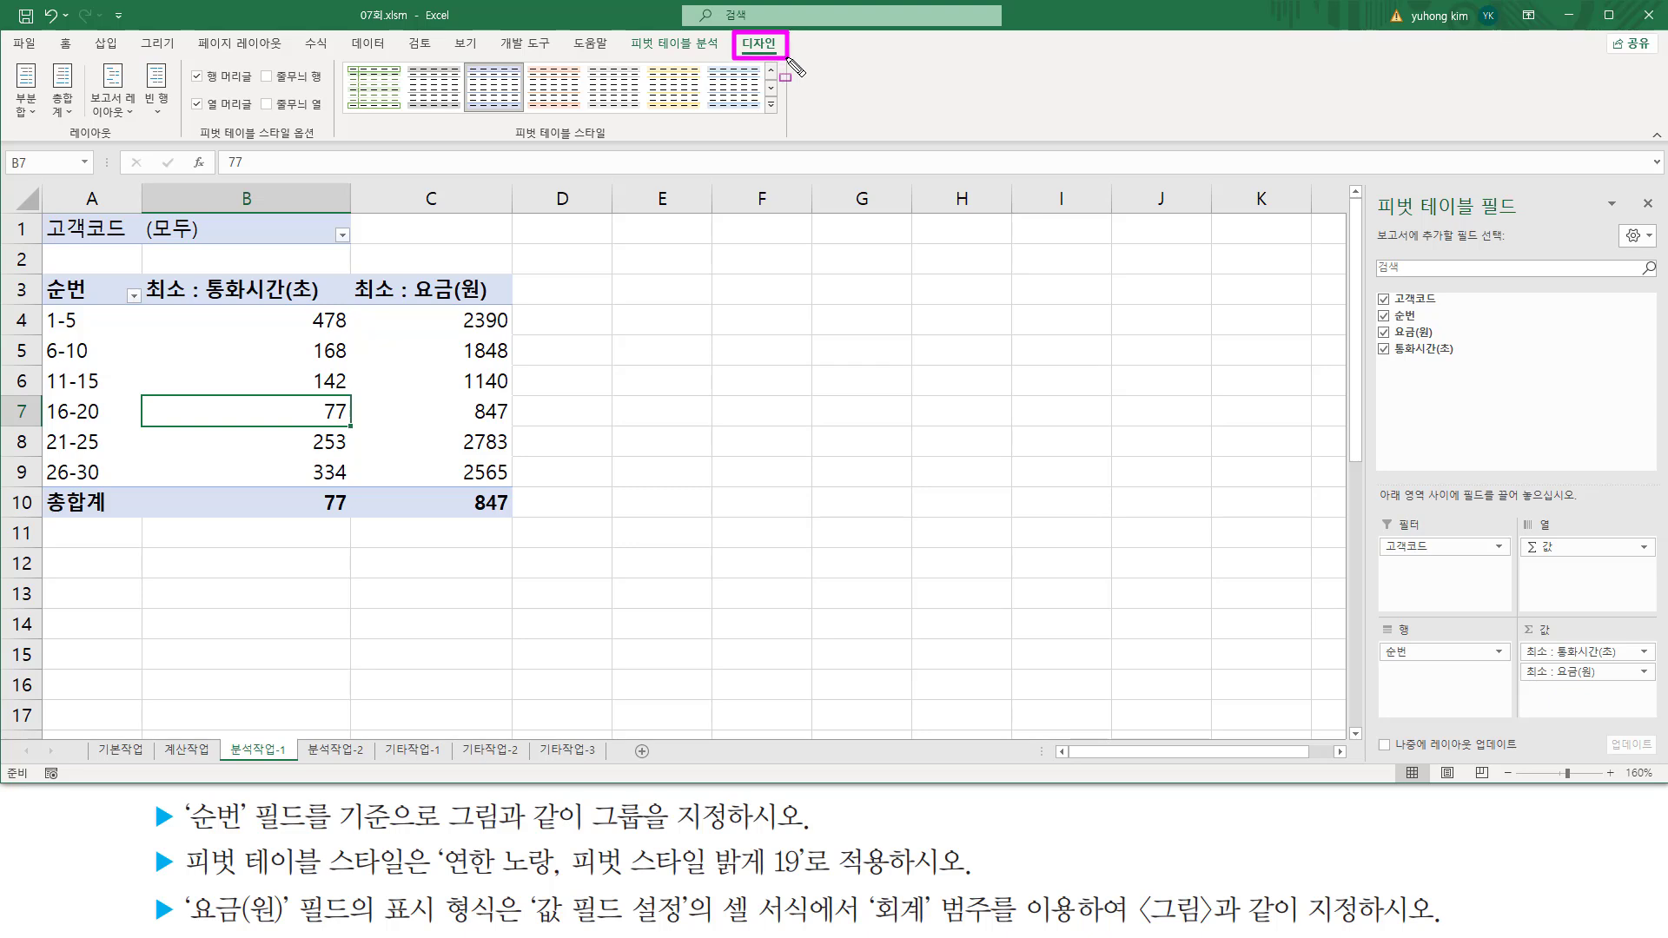
left_click_drag(500, 142, 627, 142)
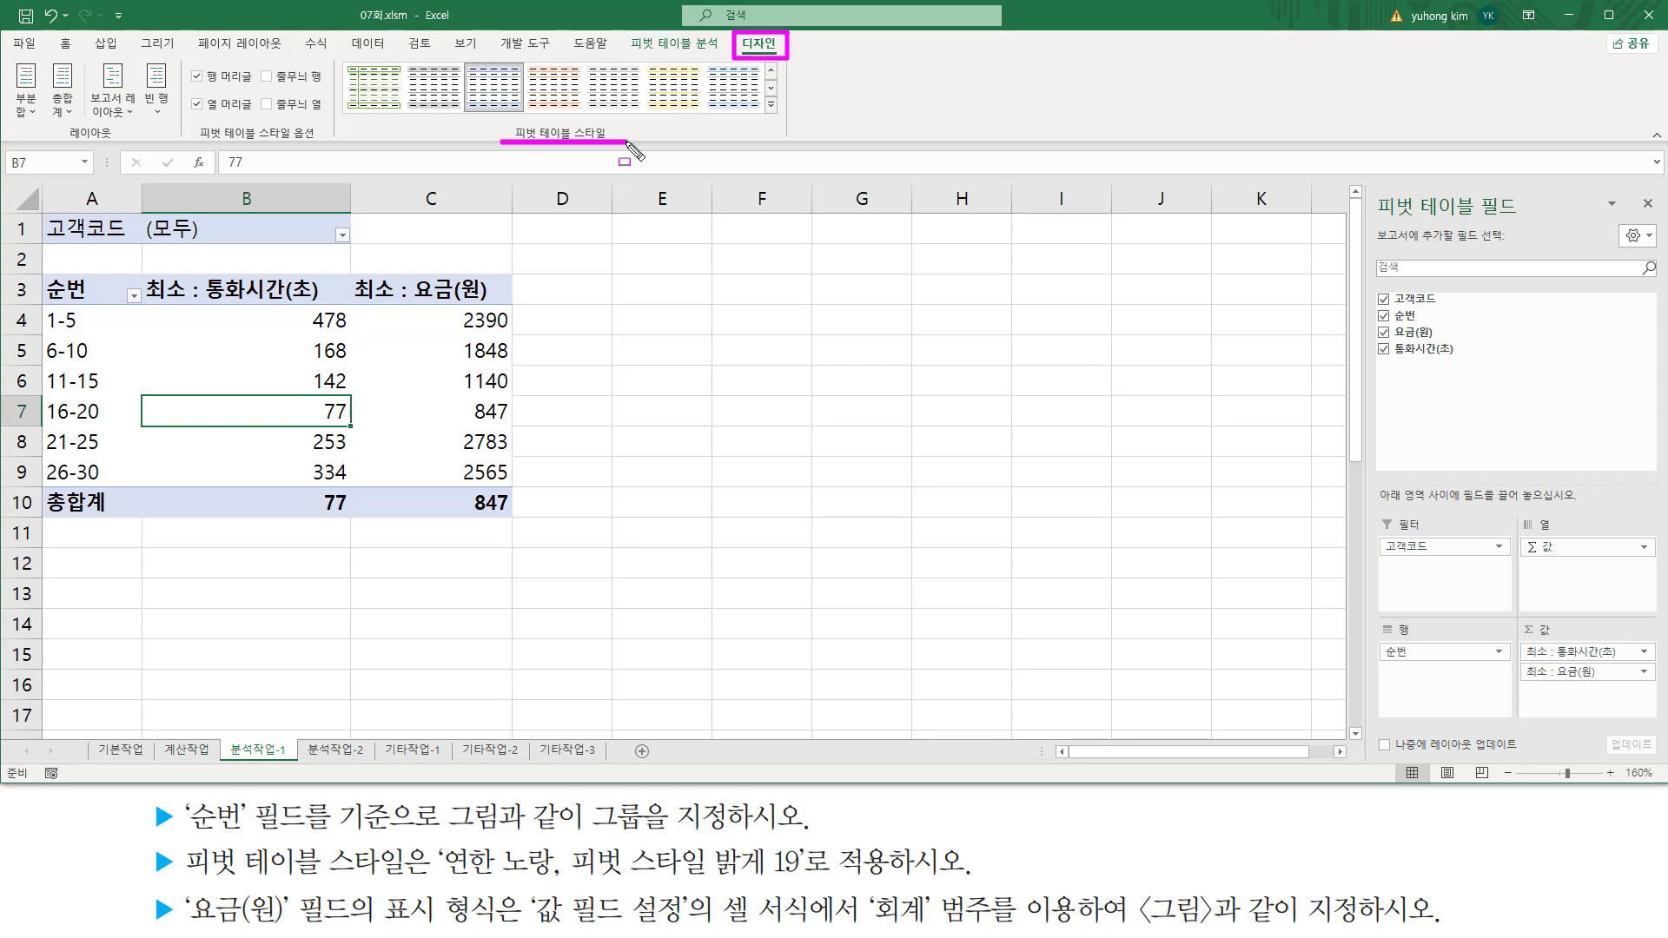
left_click_drag(193, 879, 428, 879)
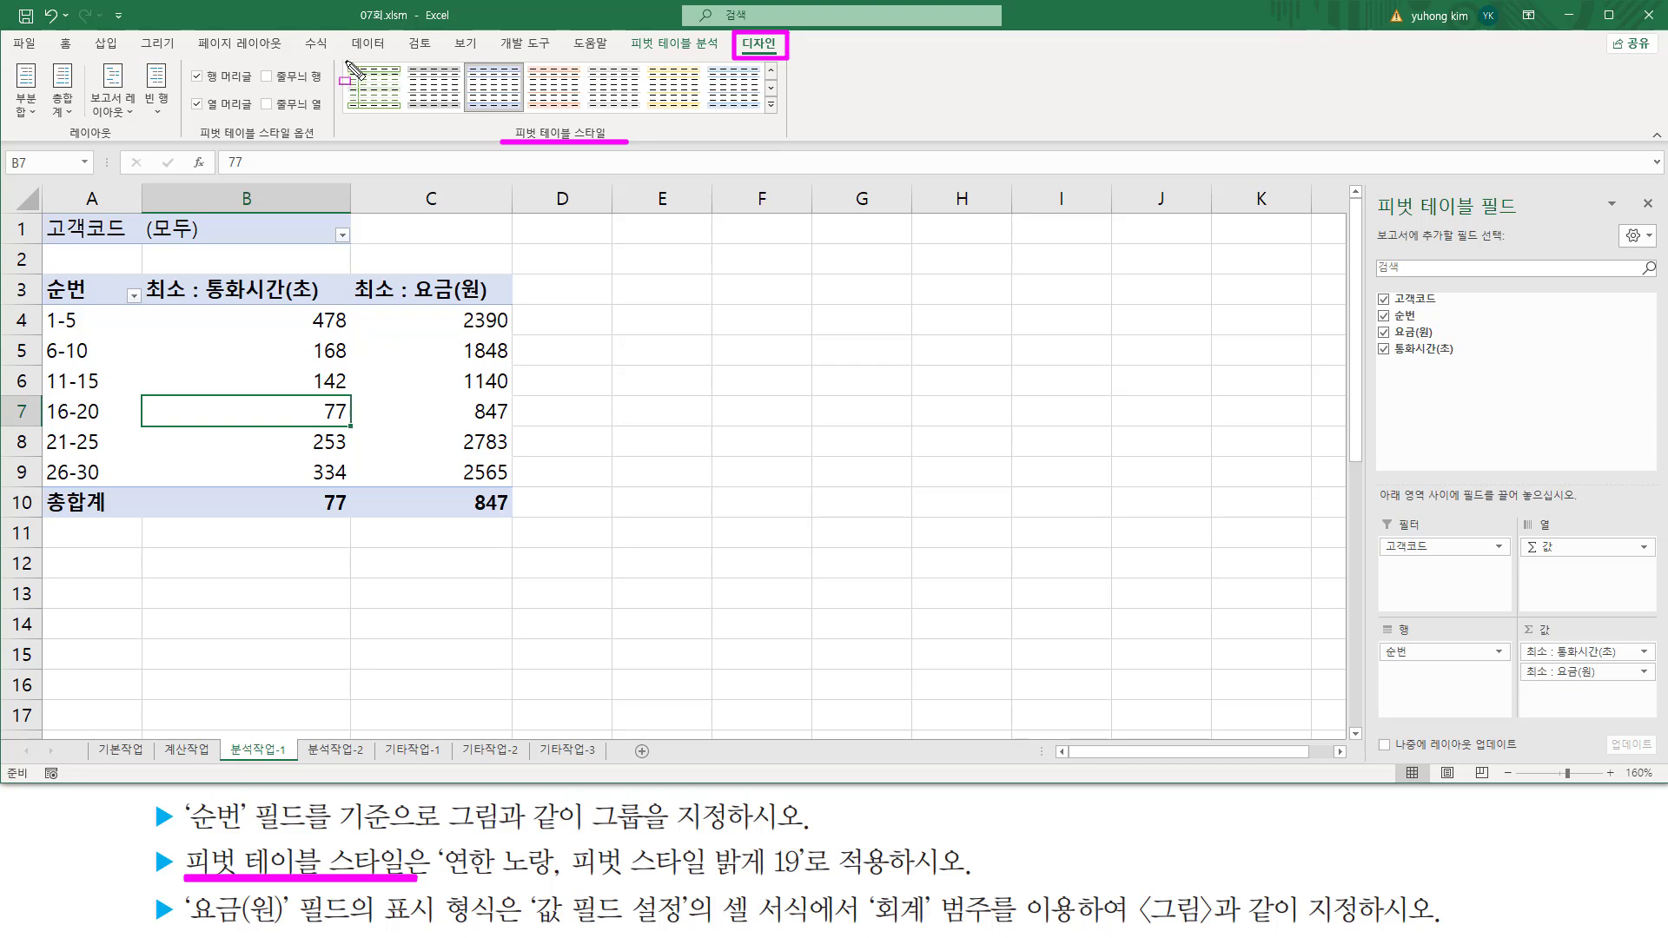
mouse_move(347, 63)
left_mouse_down()
mouse_move(375, 111)
mouse_move(780, 119)
left_mouse_up()
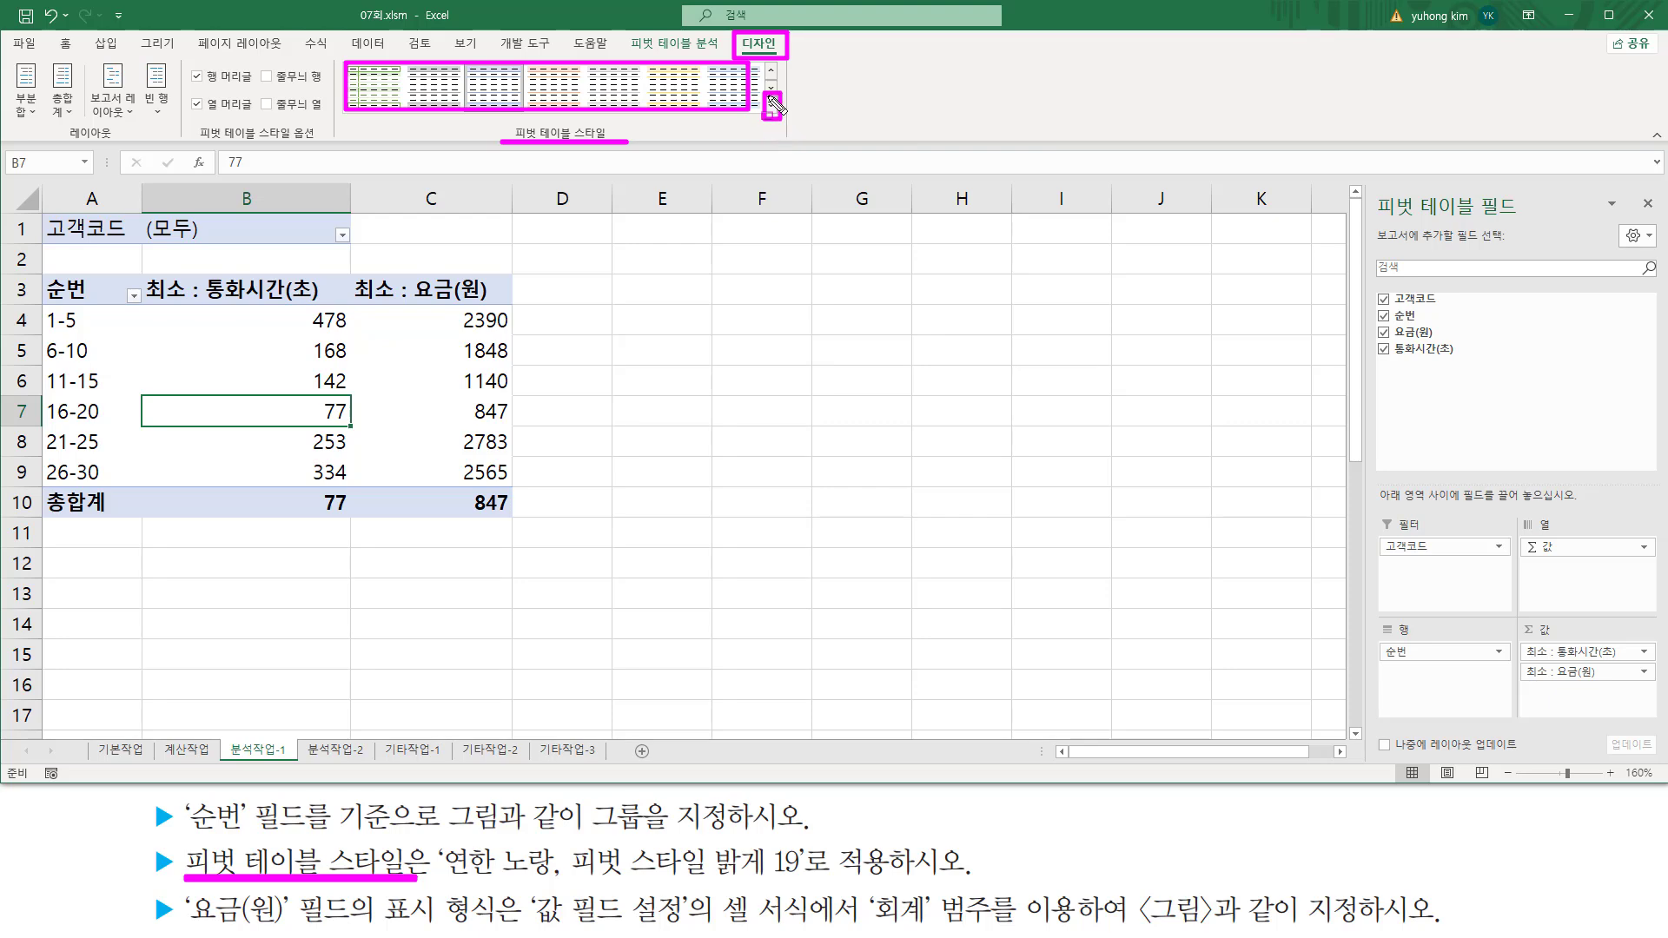
key("Escape")
left_click(769, 106)
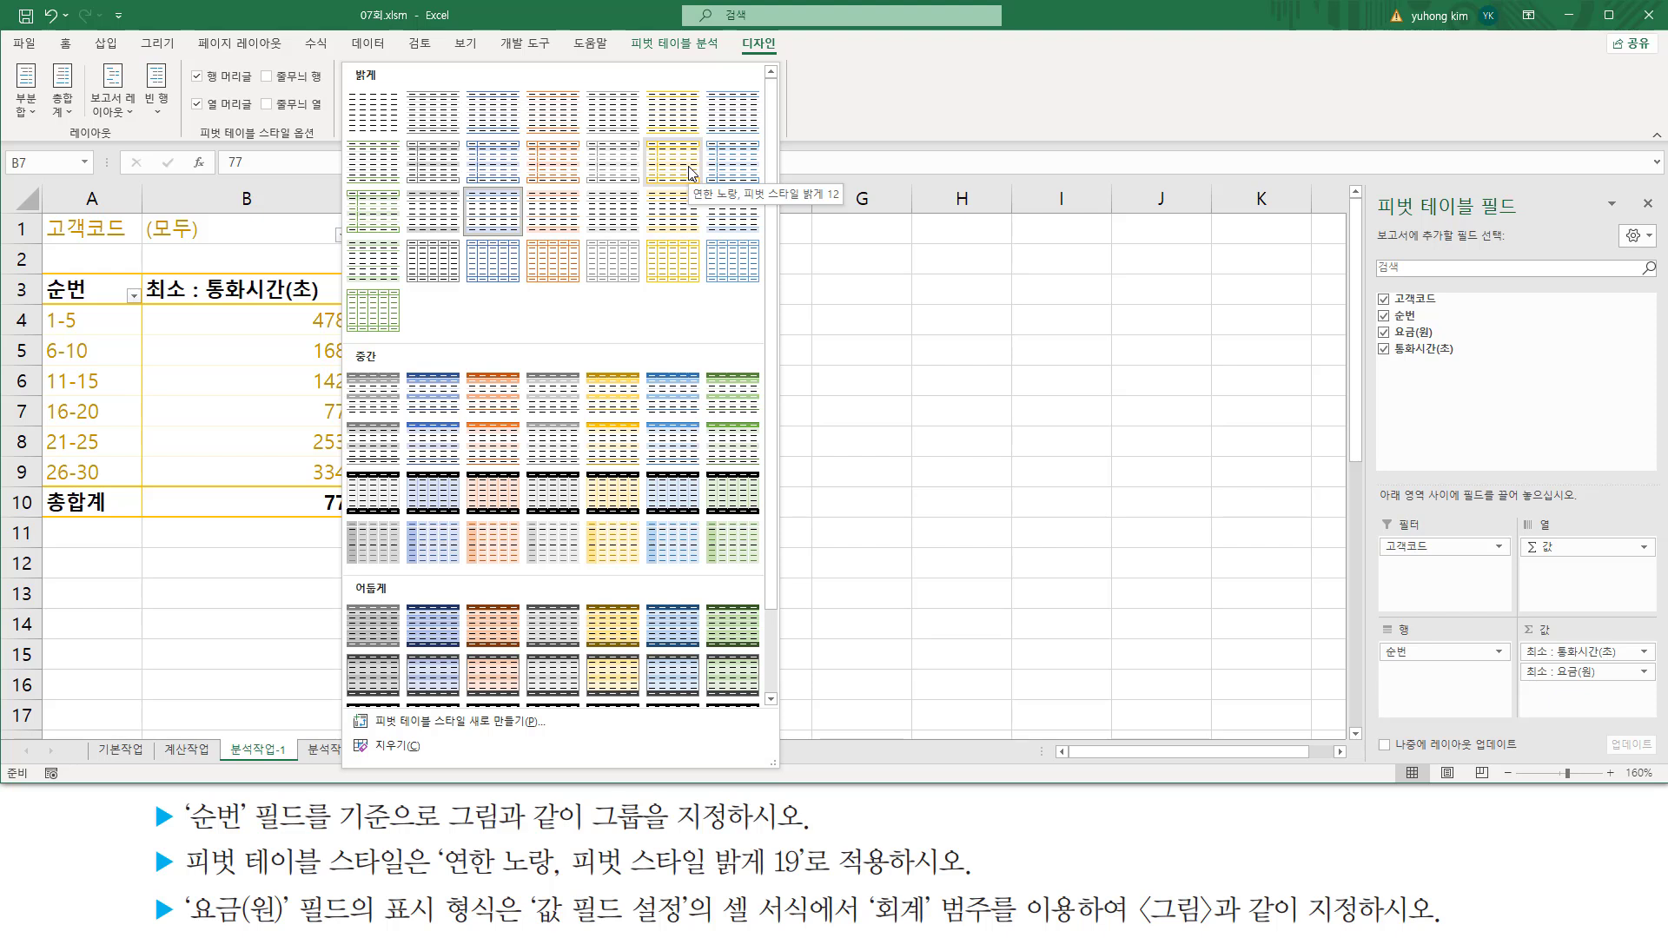
left_click(676, 228)
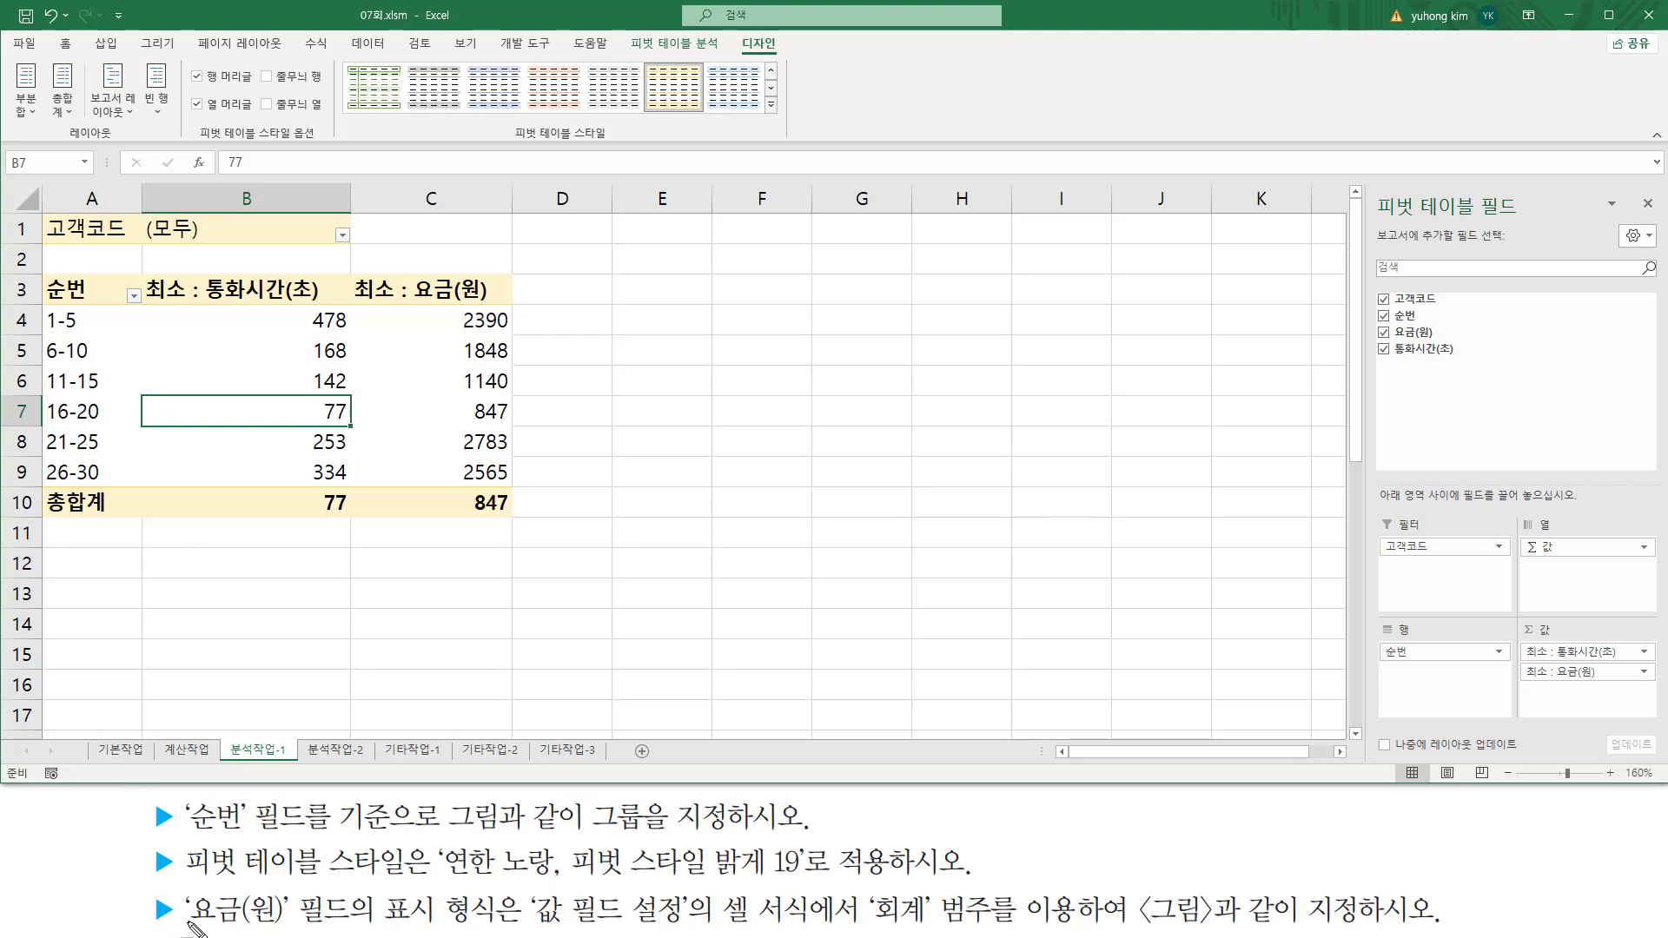
mouse_move(187, 926)
left_mouse_down()
mouse_move(305, 923)
mouse_move(297, 891)
left_mouse_up()
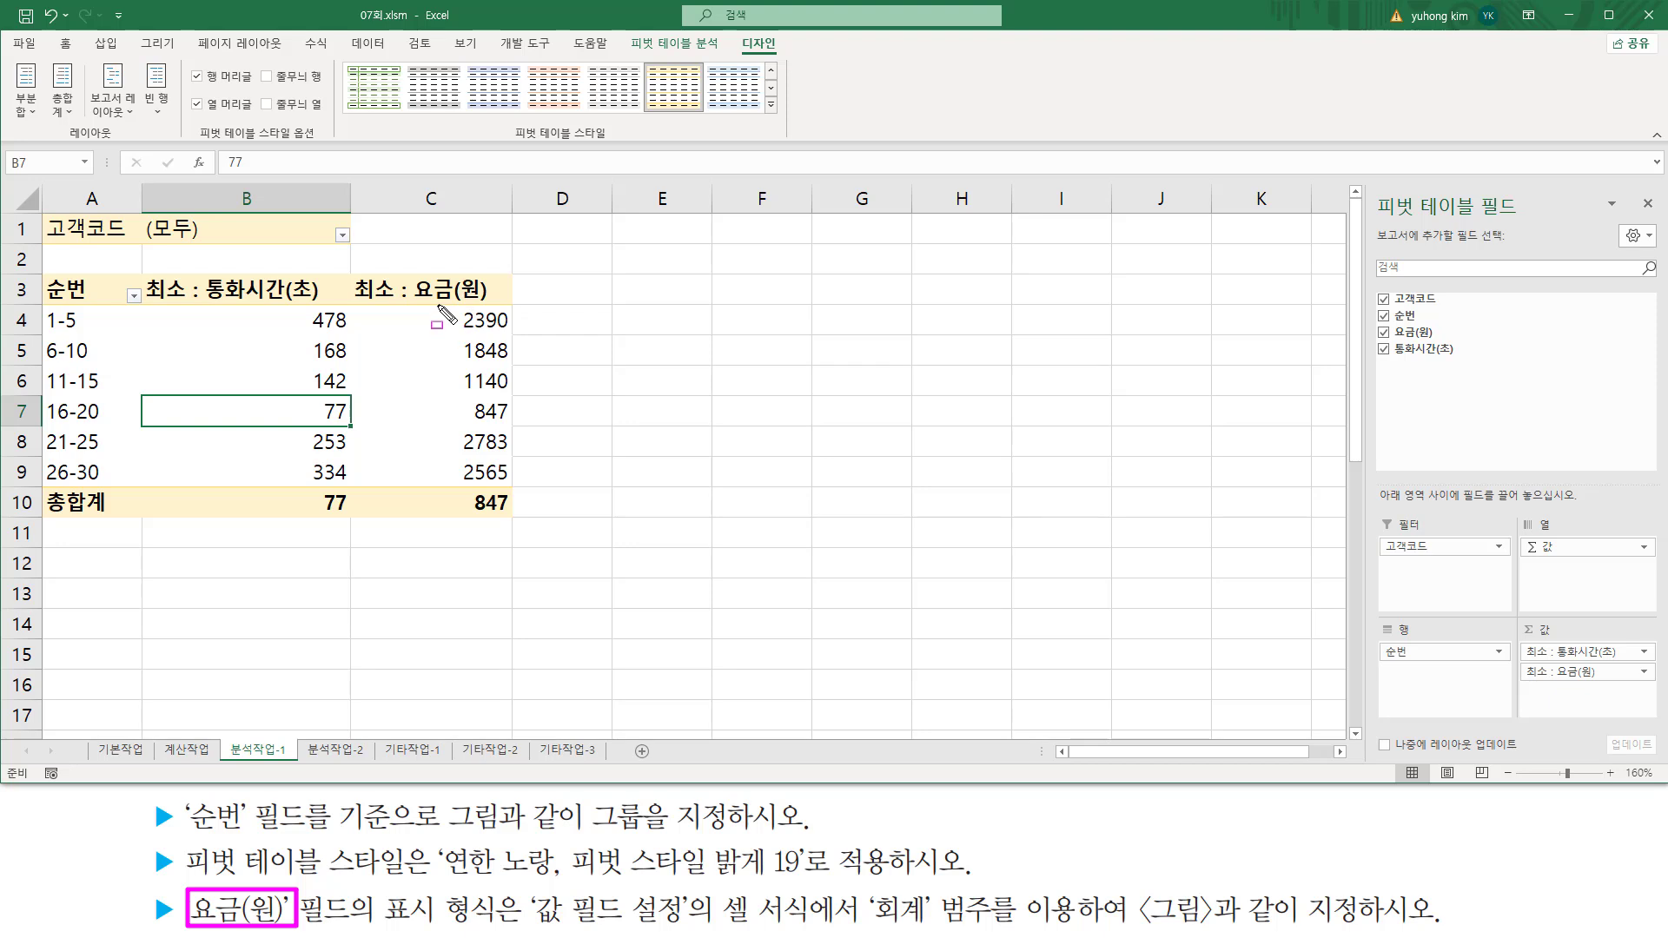
Step: Examine the 요금(원) values in the pivot table and their display format in the task text and reference figure
mouse_move(438, 305)
left_mouse_down()
mouse_move(502, 521)
mouse_move(519, 518)
left_mouse_up()
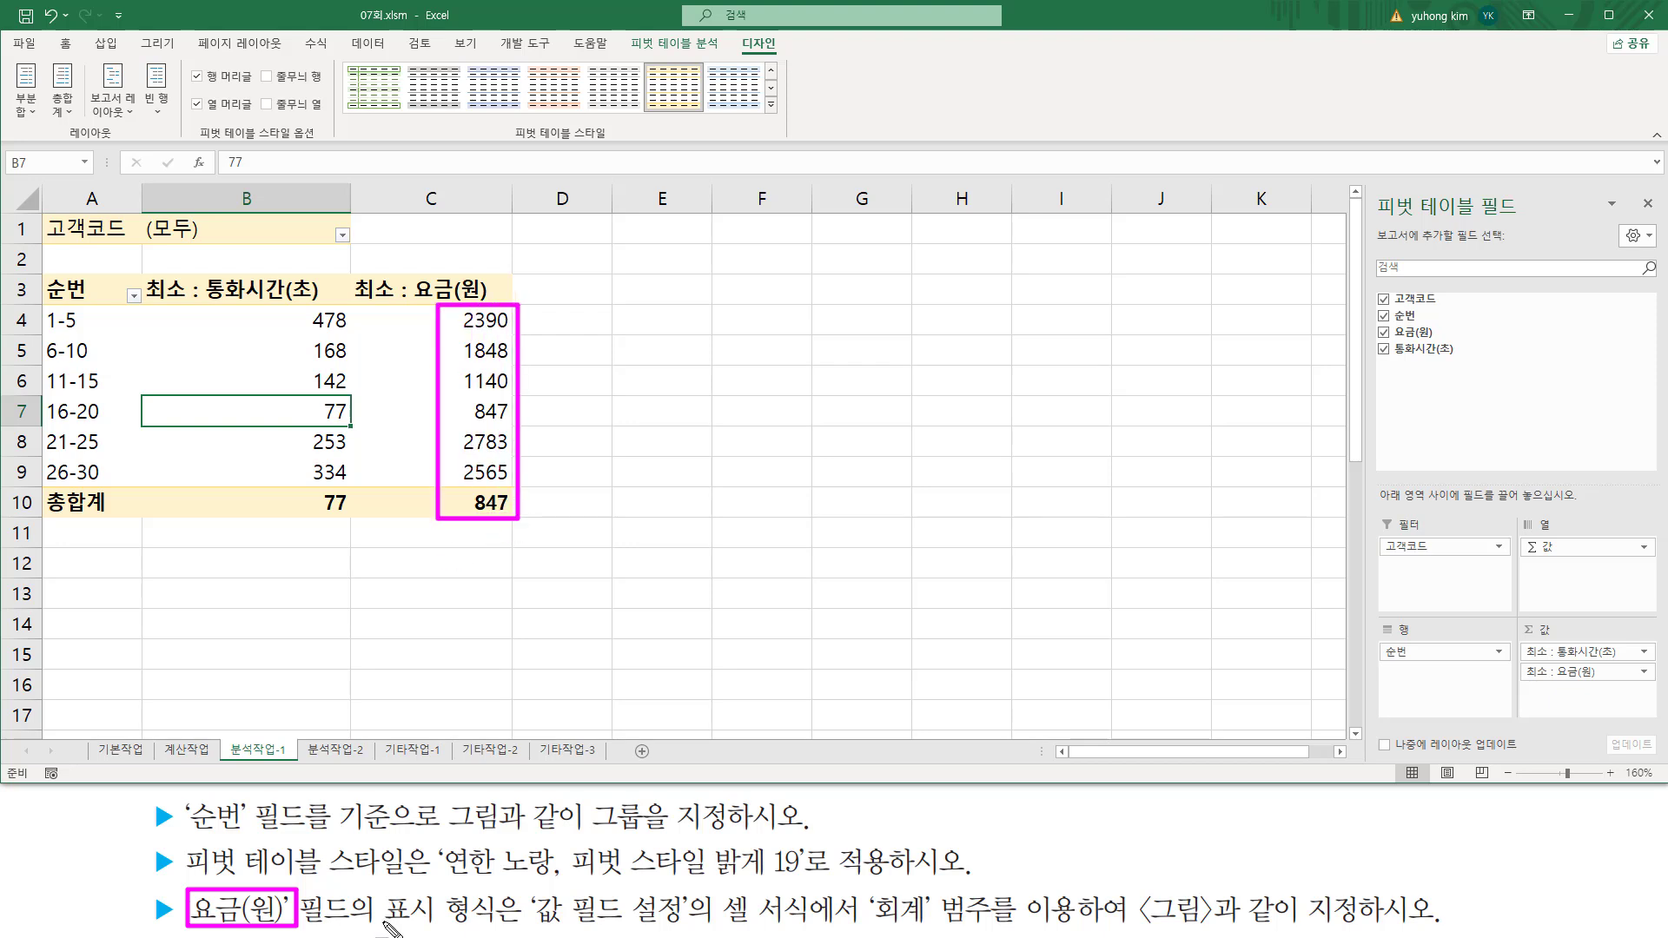
left_click_drag(385, 923, 519, 923)
mouse_move(528, 933)
left_mouse_down()
mouse_move(532, 888)
mouse_move(689, 933)
mouse_move(826, 926)
mouse_move(867, 888)
mouse_move(895, 928)
mouse_move(996, 929)
left_mouse_up()
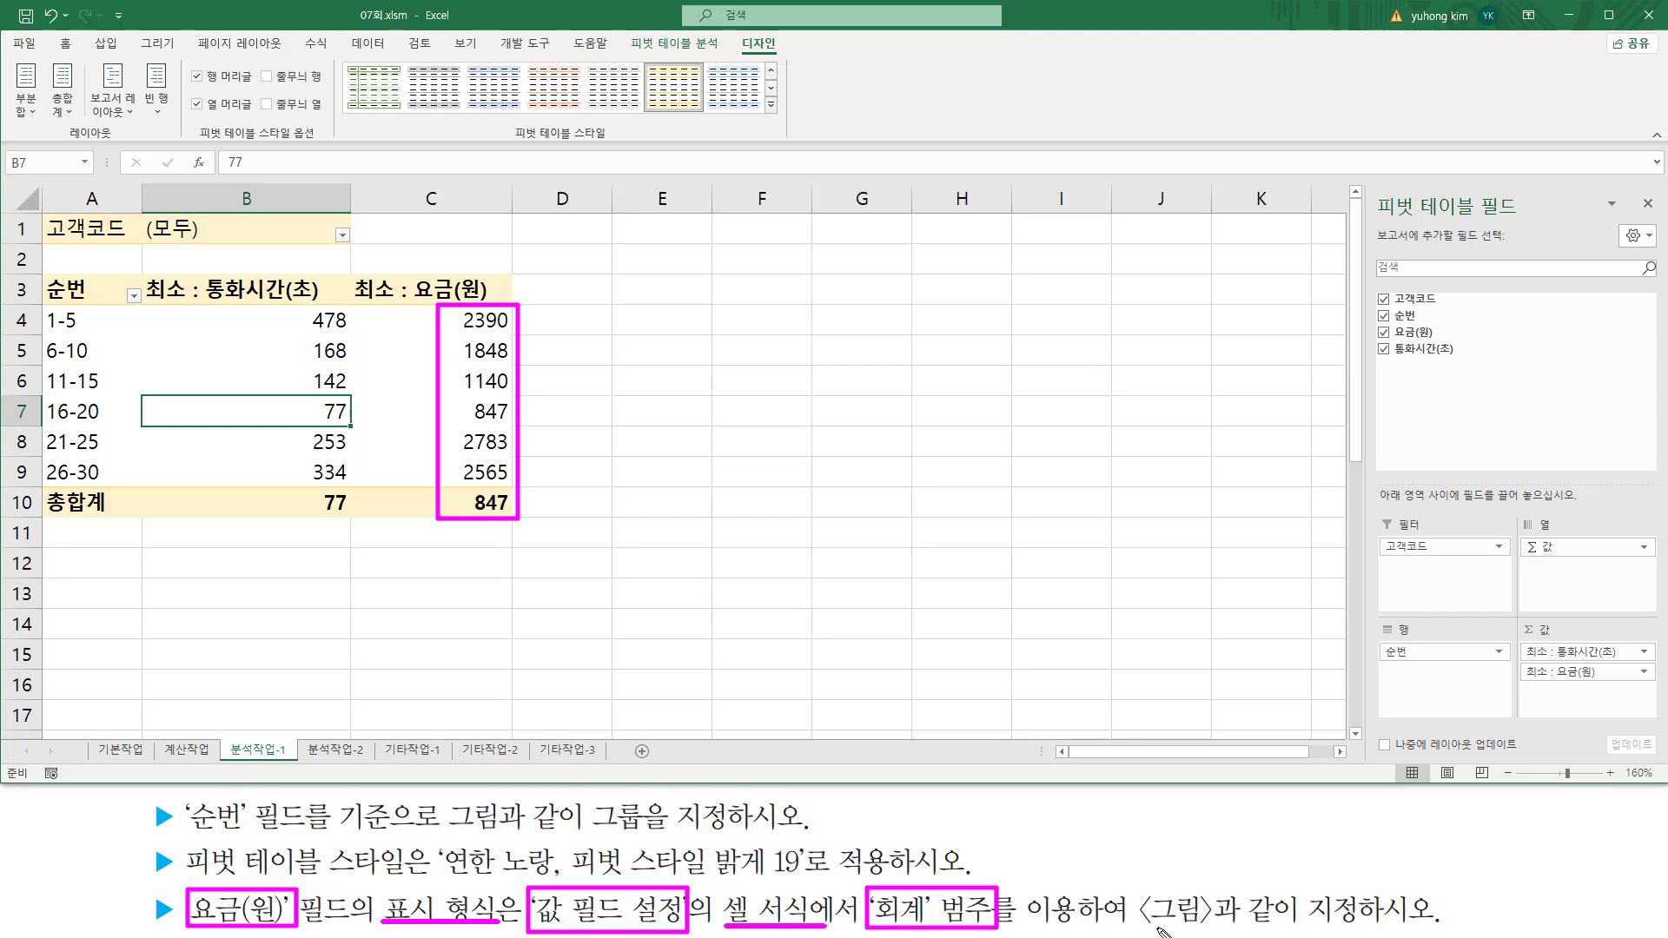
left_click_drag(1129, 923, 1394, 924)
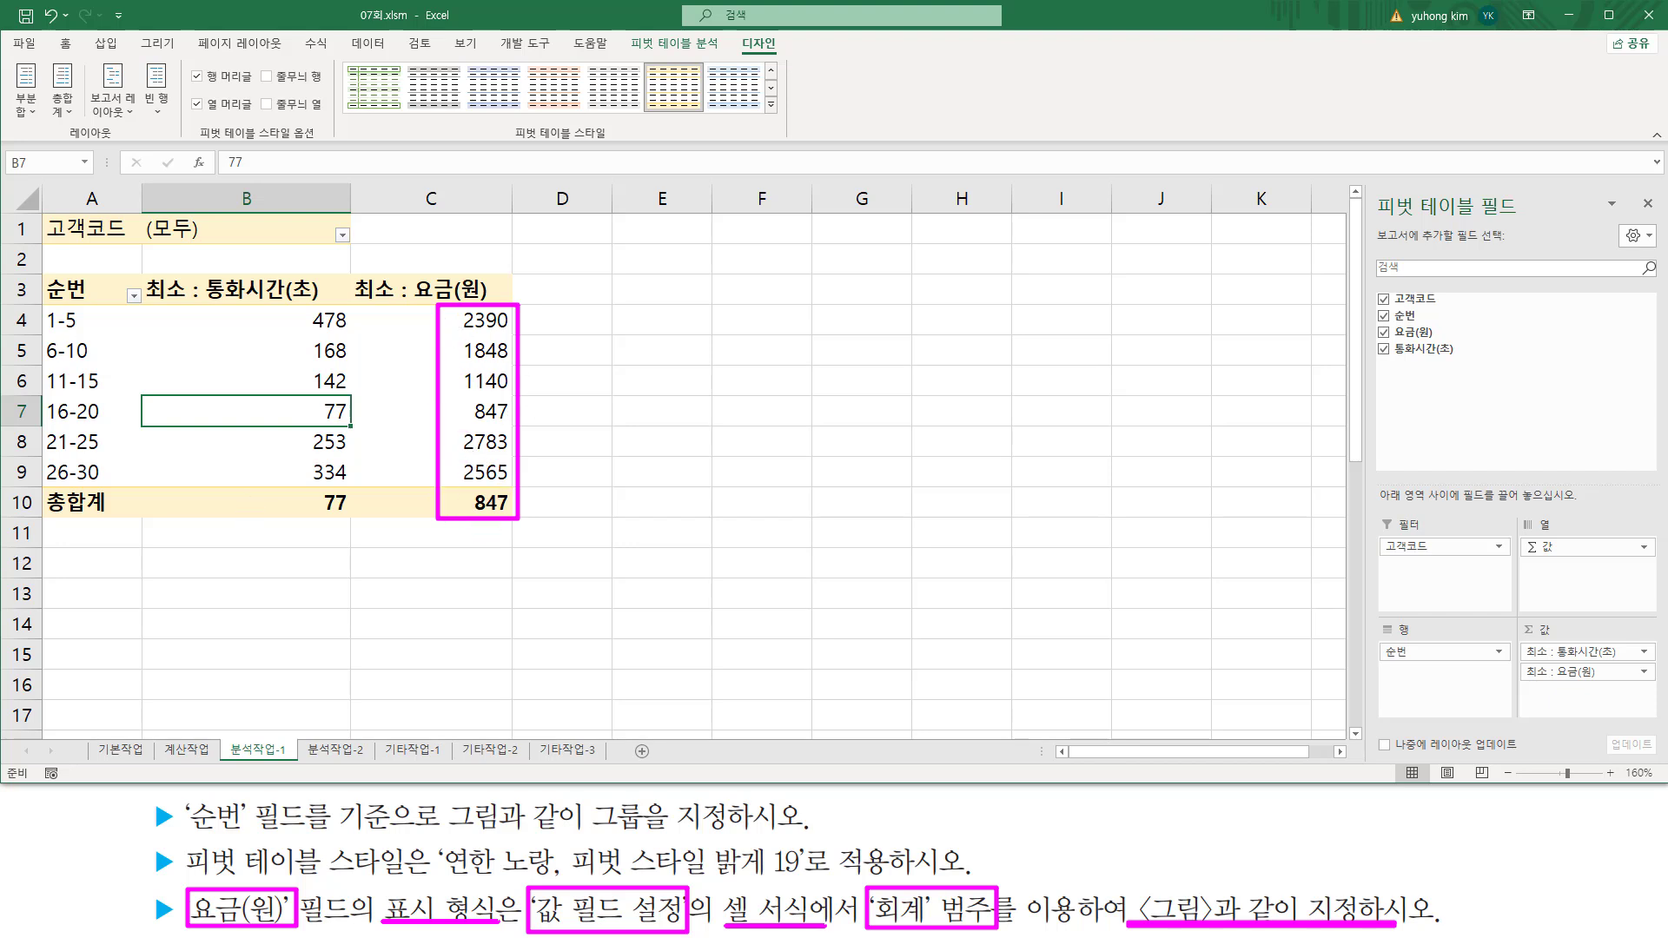
key("Escape")
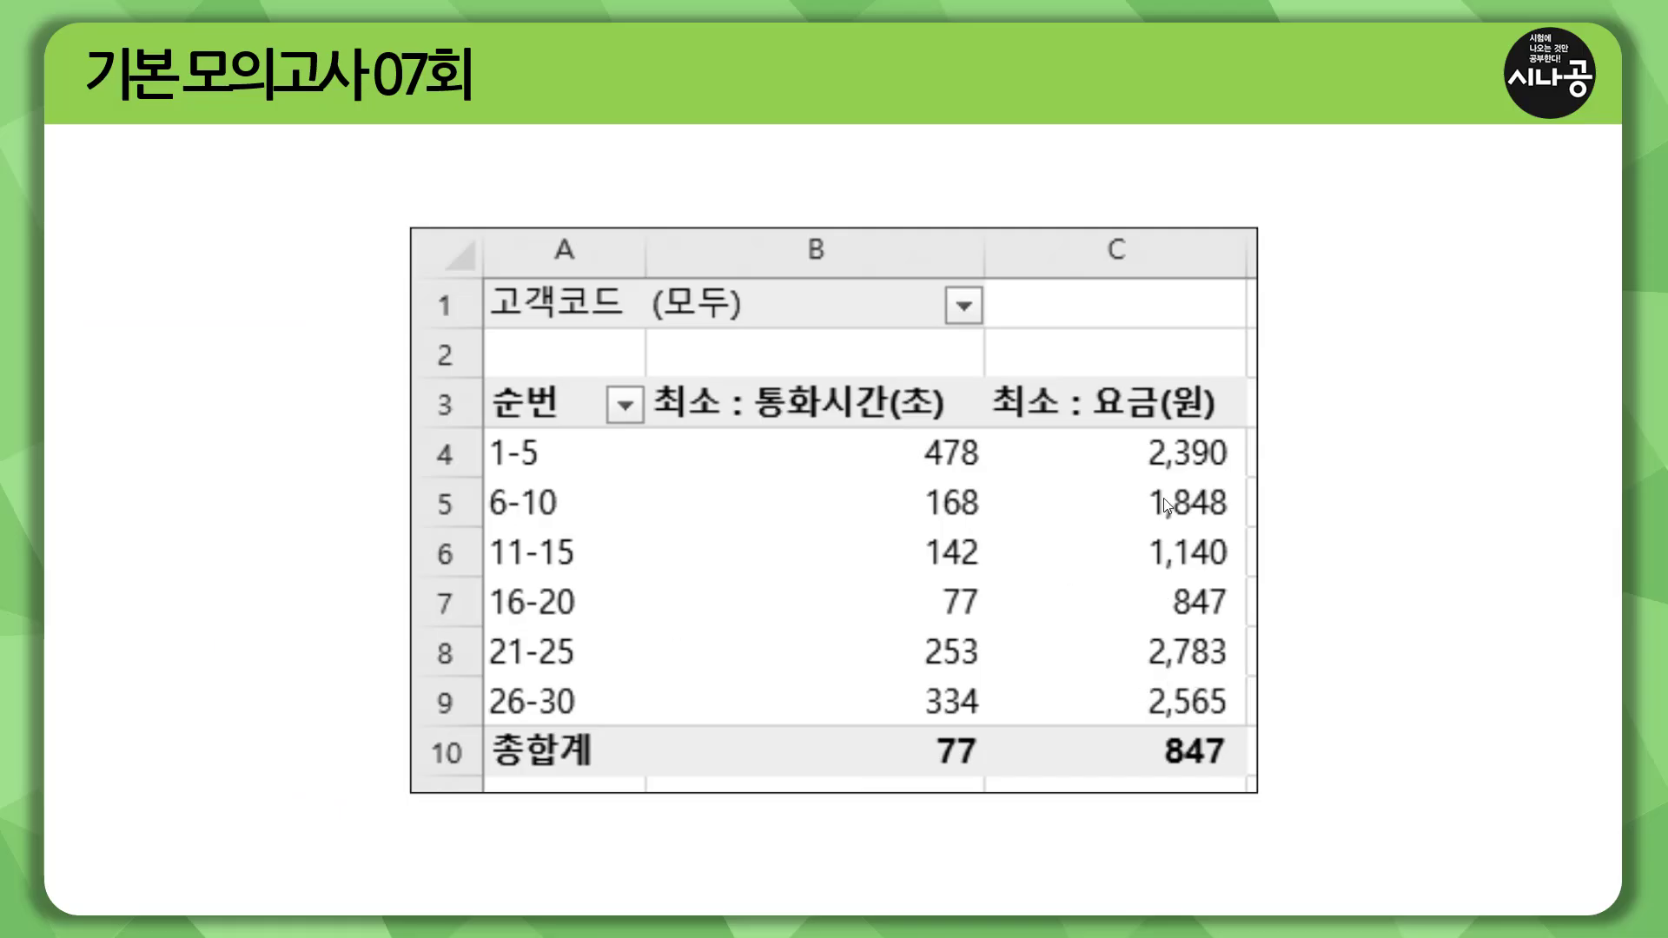
mouse_move(1081, 384)
left_mouse_down()
mouse_move(1126, 421)
mouse_move(1226, 422)
left_mouse_up()
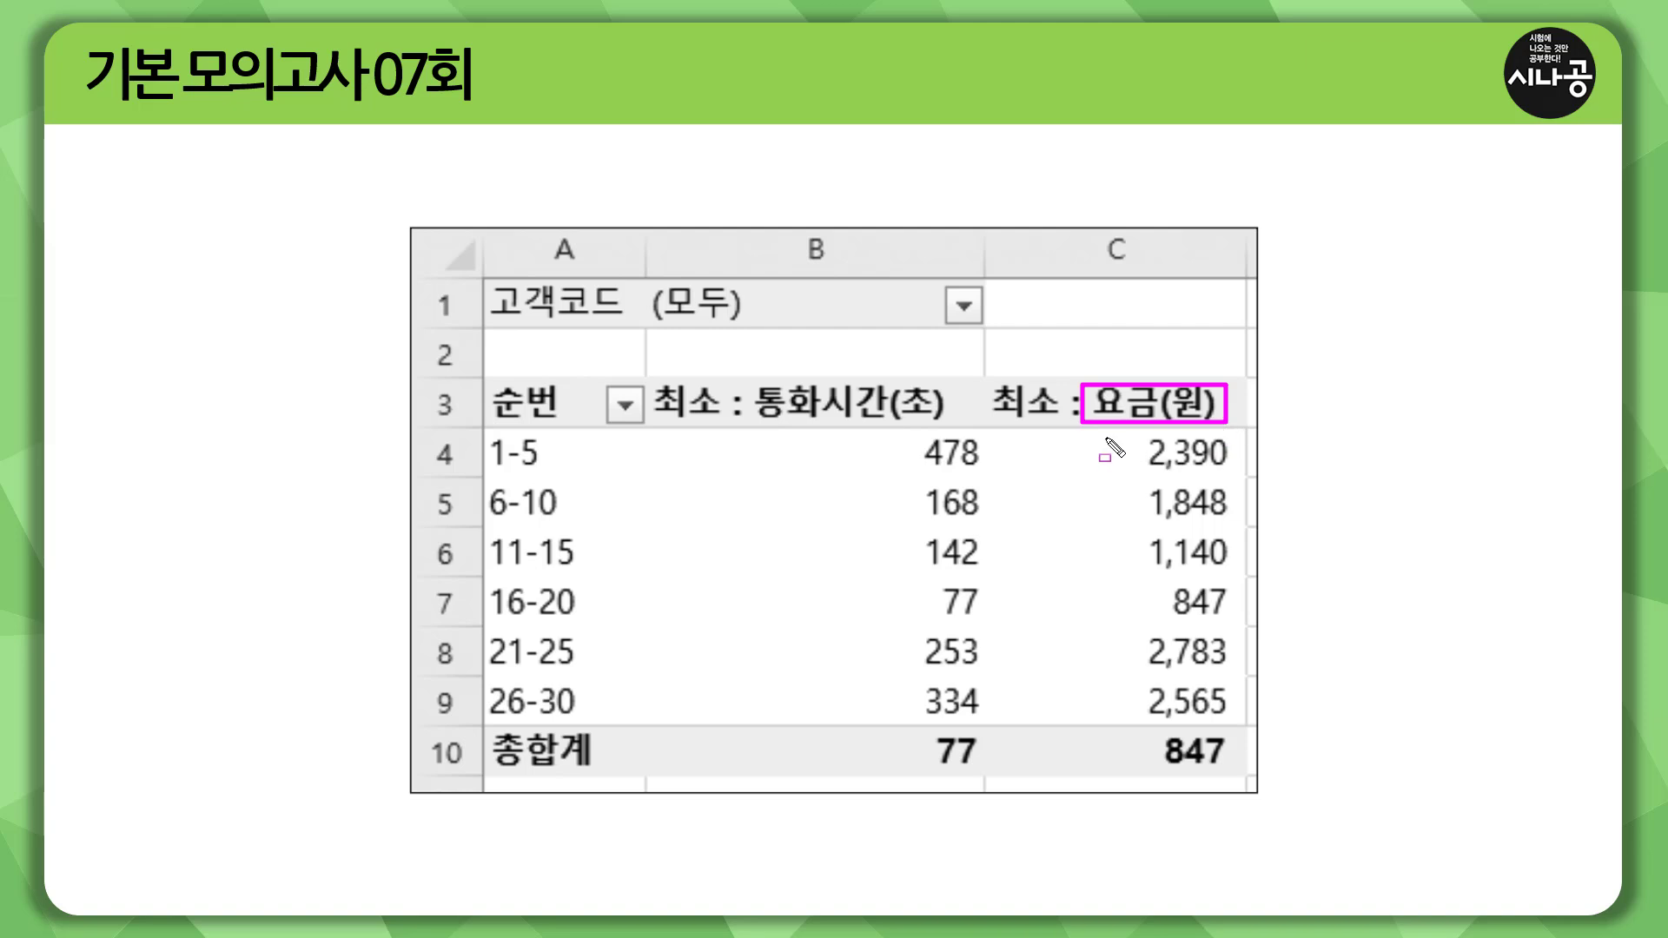
mouse_move(1101, 428)
left_mouse_down()
mouse_move(1139, 618)
mouse_move(1225, 740)
mouse_move(1242, 735)
left_mouse_up()
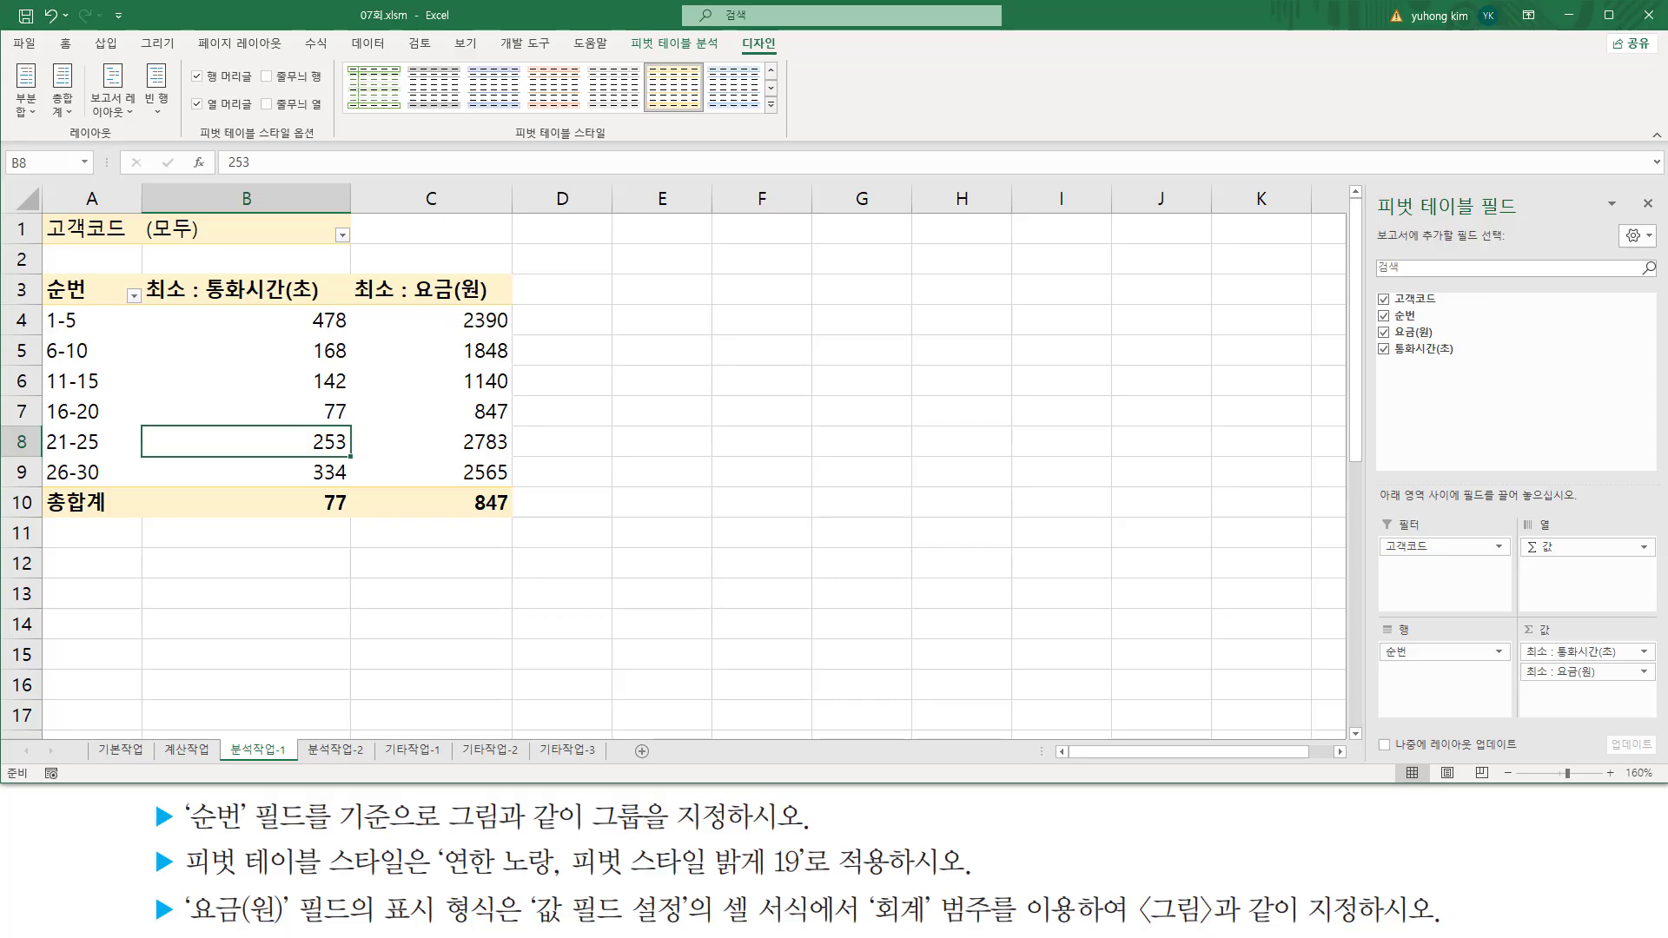
left_click_drag(436, 305, 511, 505)
key("Escape")
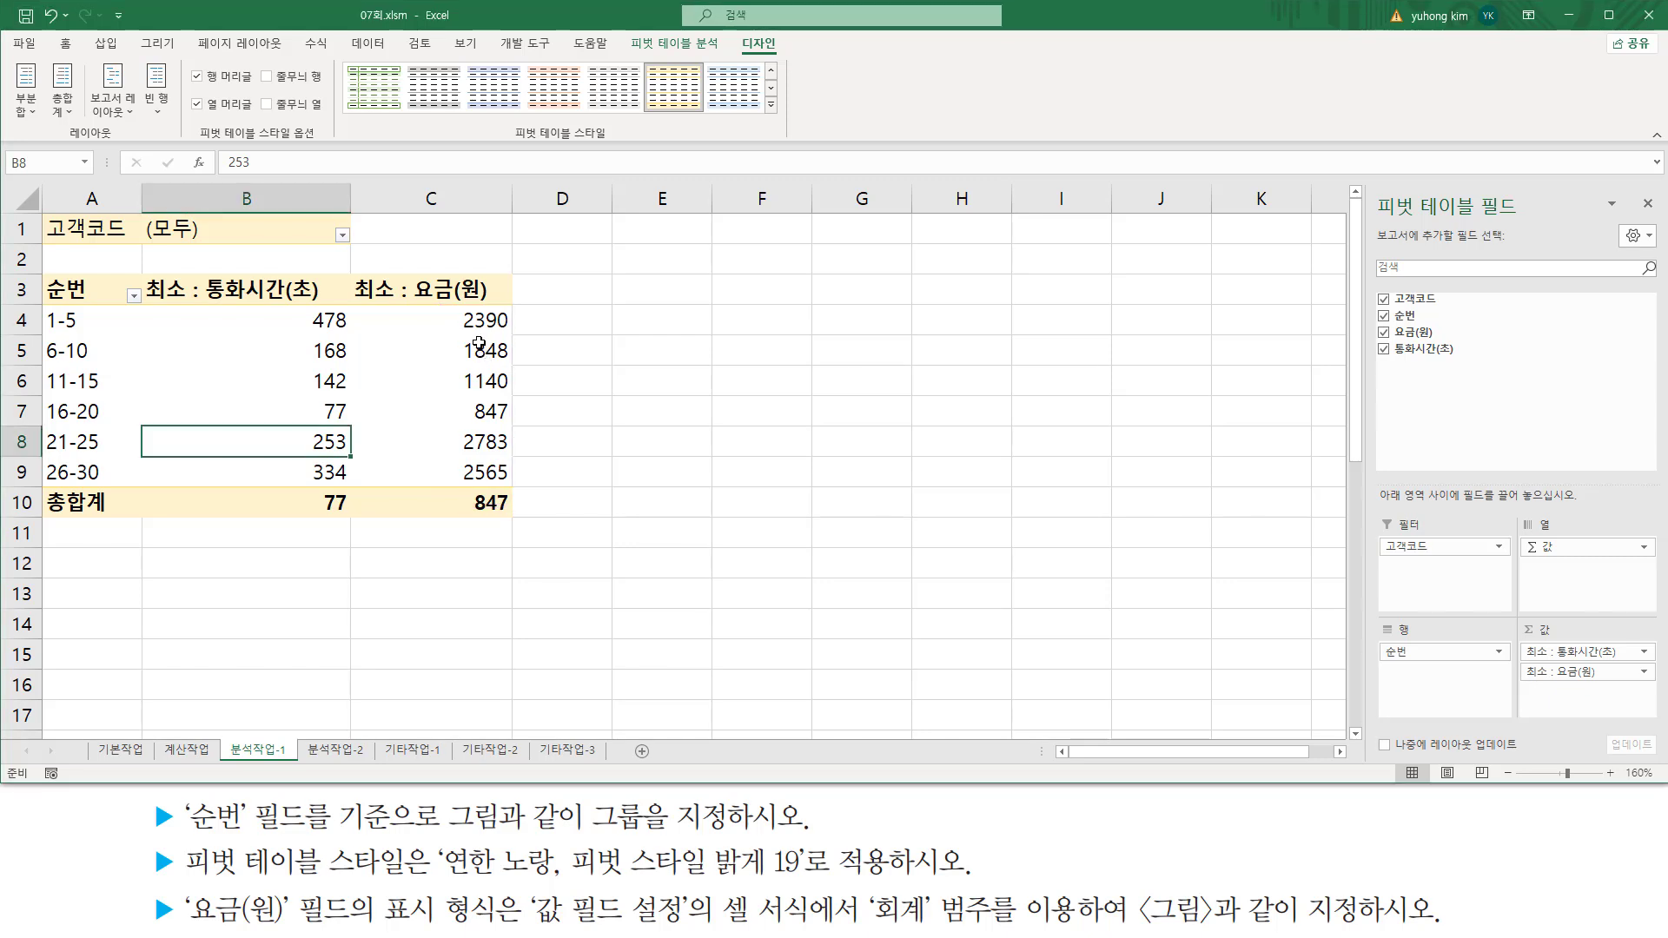
Step: Open the number format settings of the 최소 : 요금(원) field through its value field settings
left_click(473, 328)
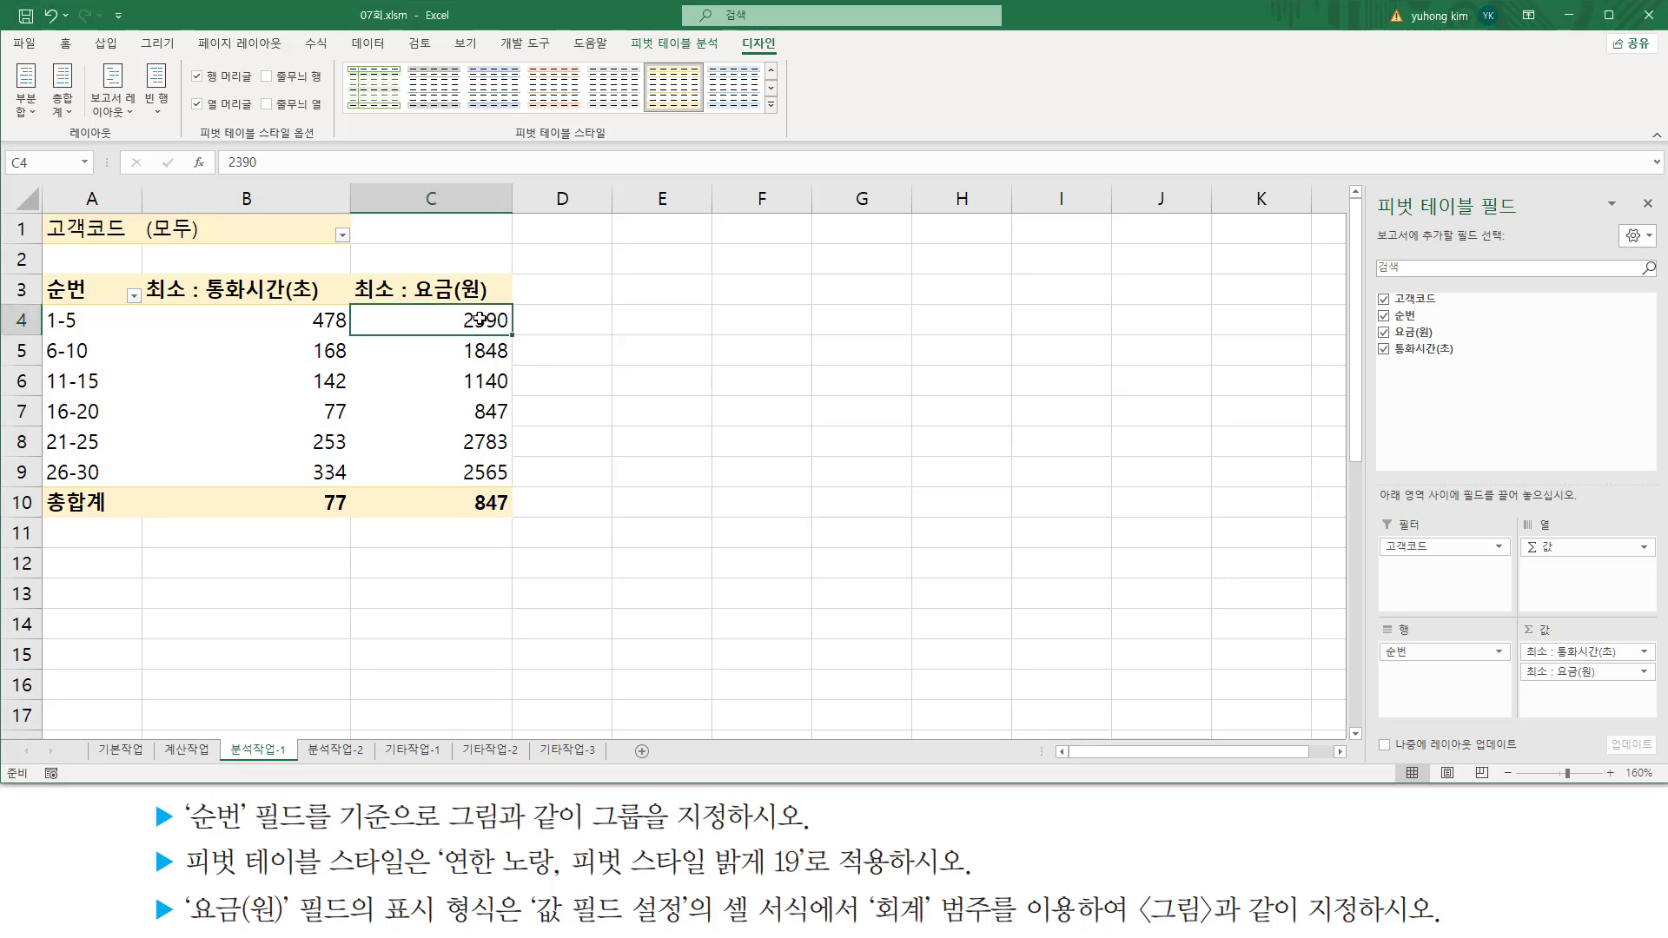
right_click(479, 318)
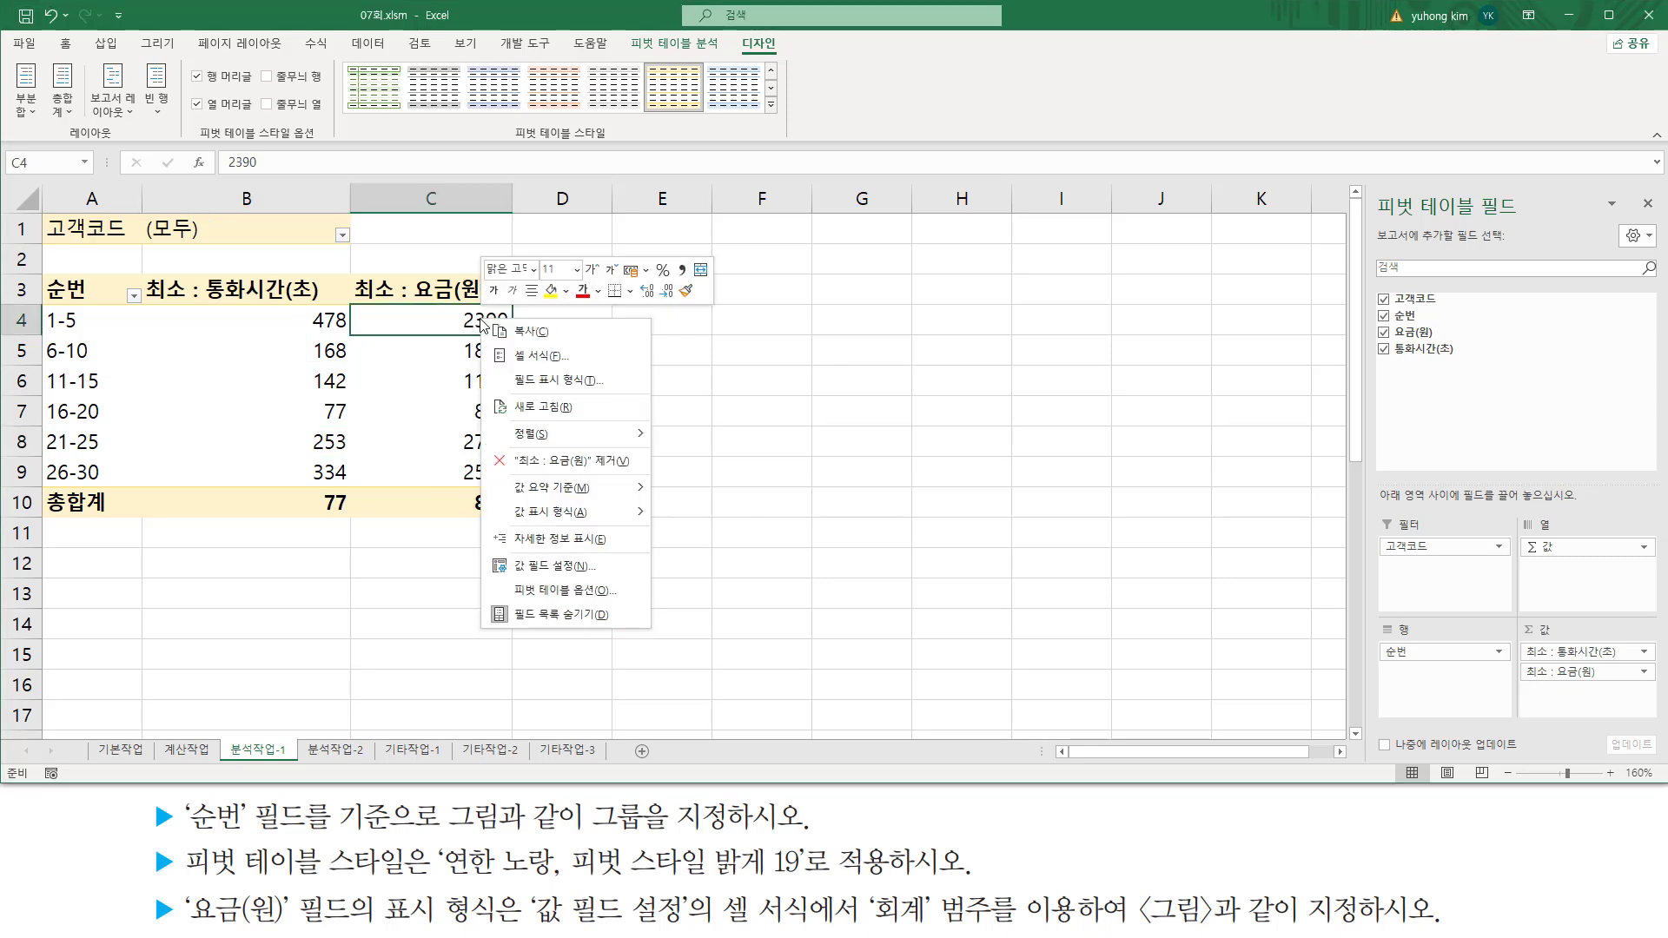
left_click(576, 566)
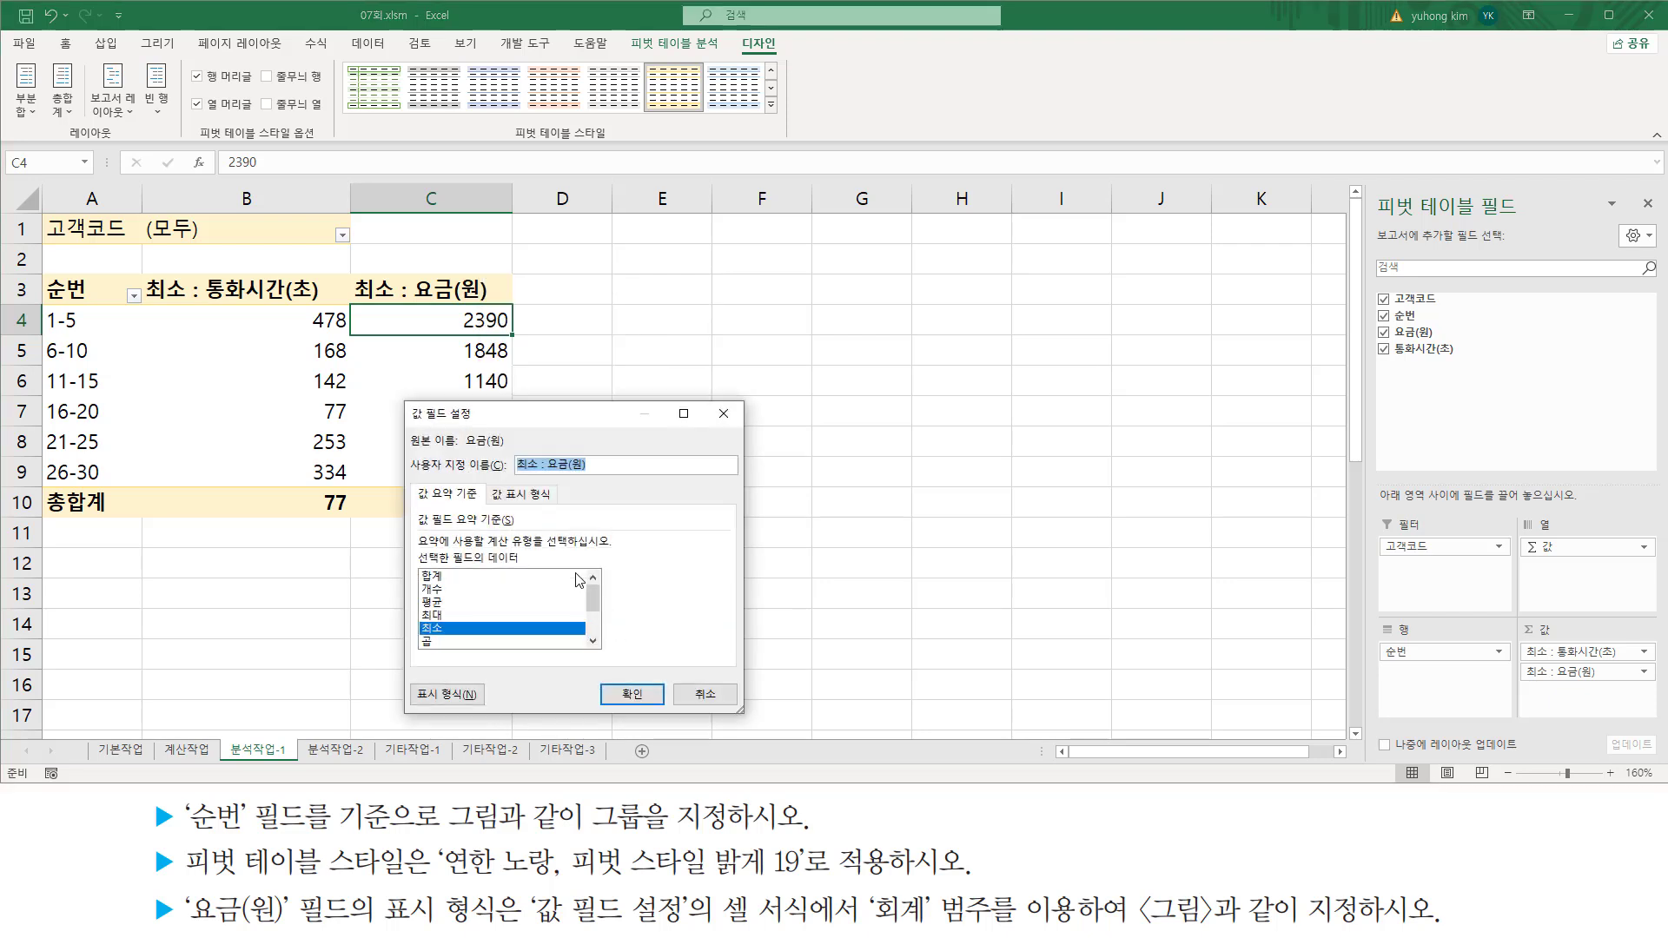
mouse_move(405, 423)
left_mouse_down()
mouse_move(473, 423)
mouse_move(485, 404)
left_mouse_up()
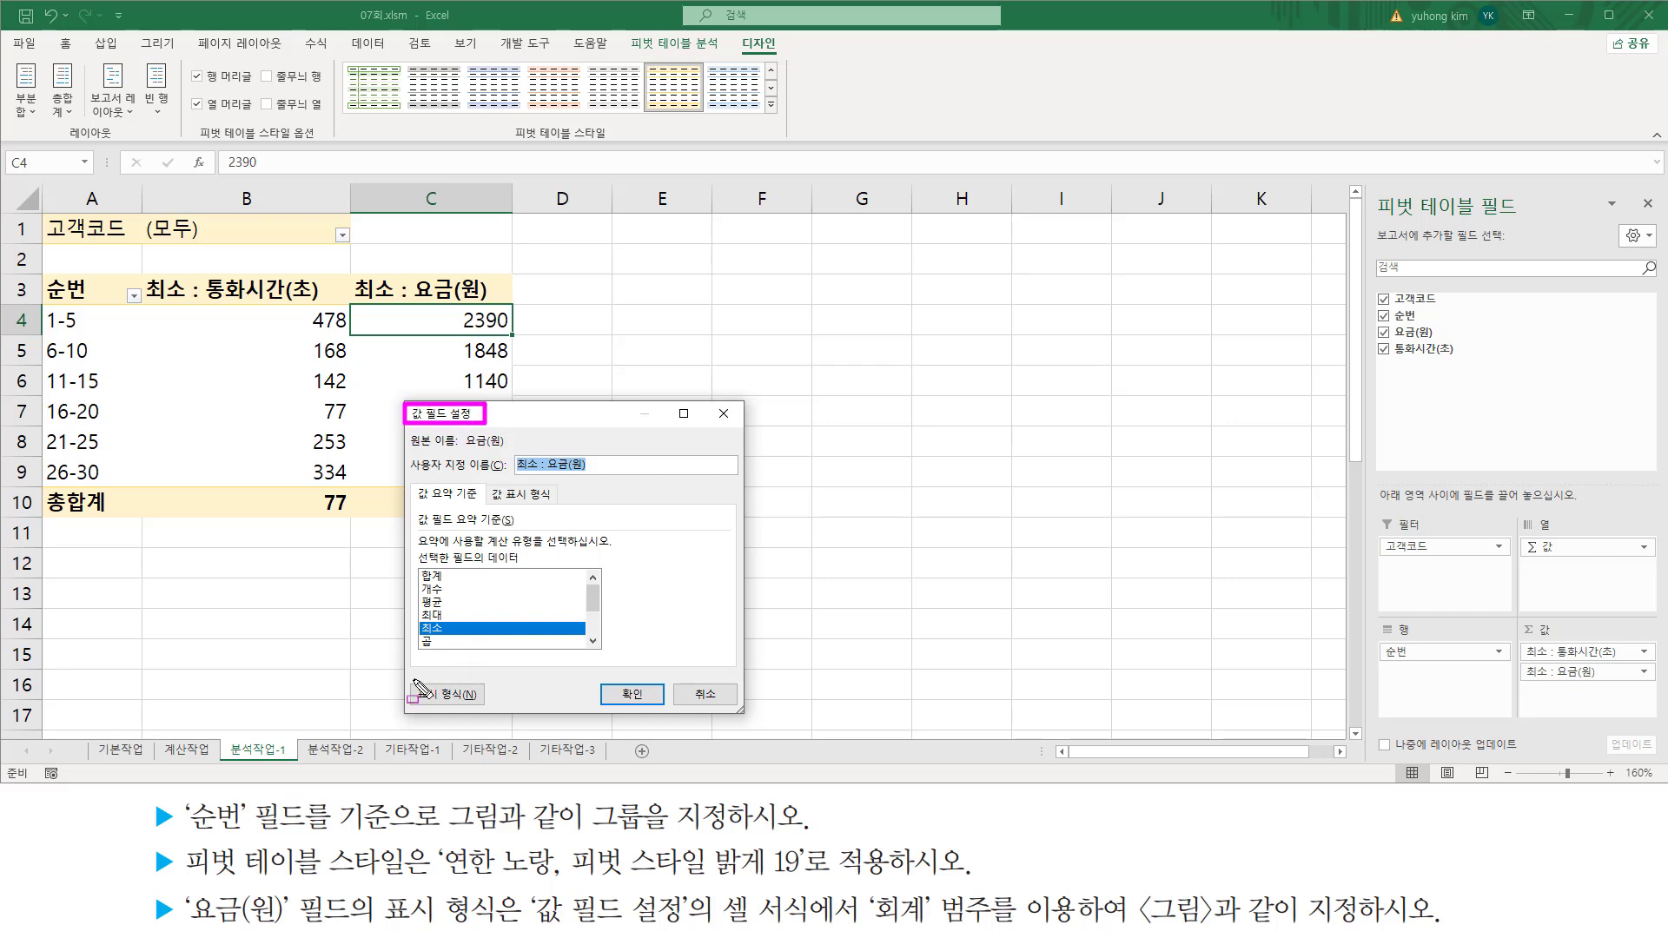
left_click_drag(410, 678, 484, 710)
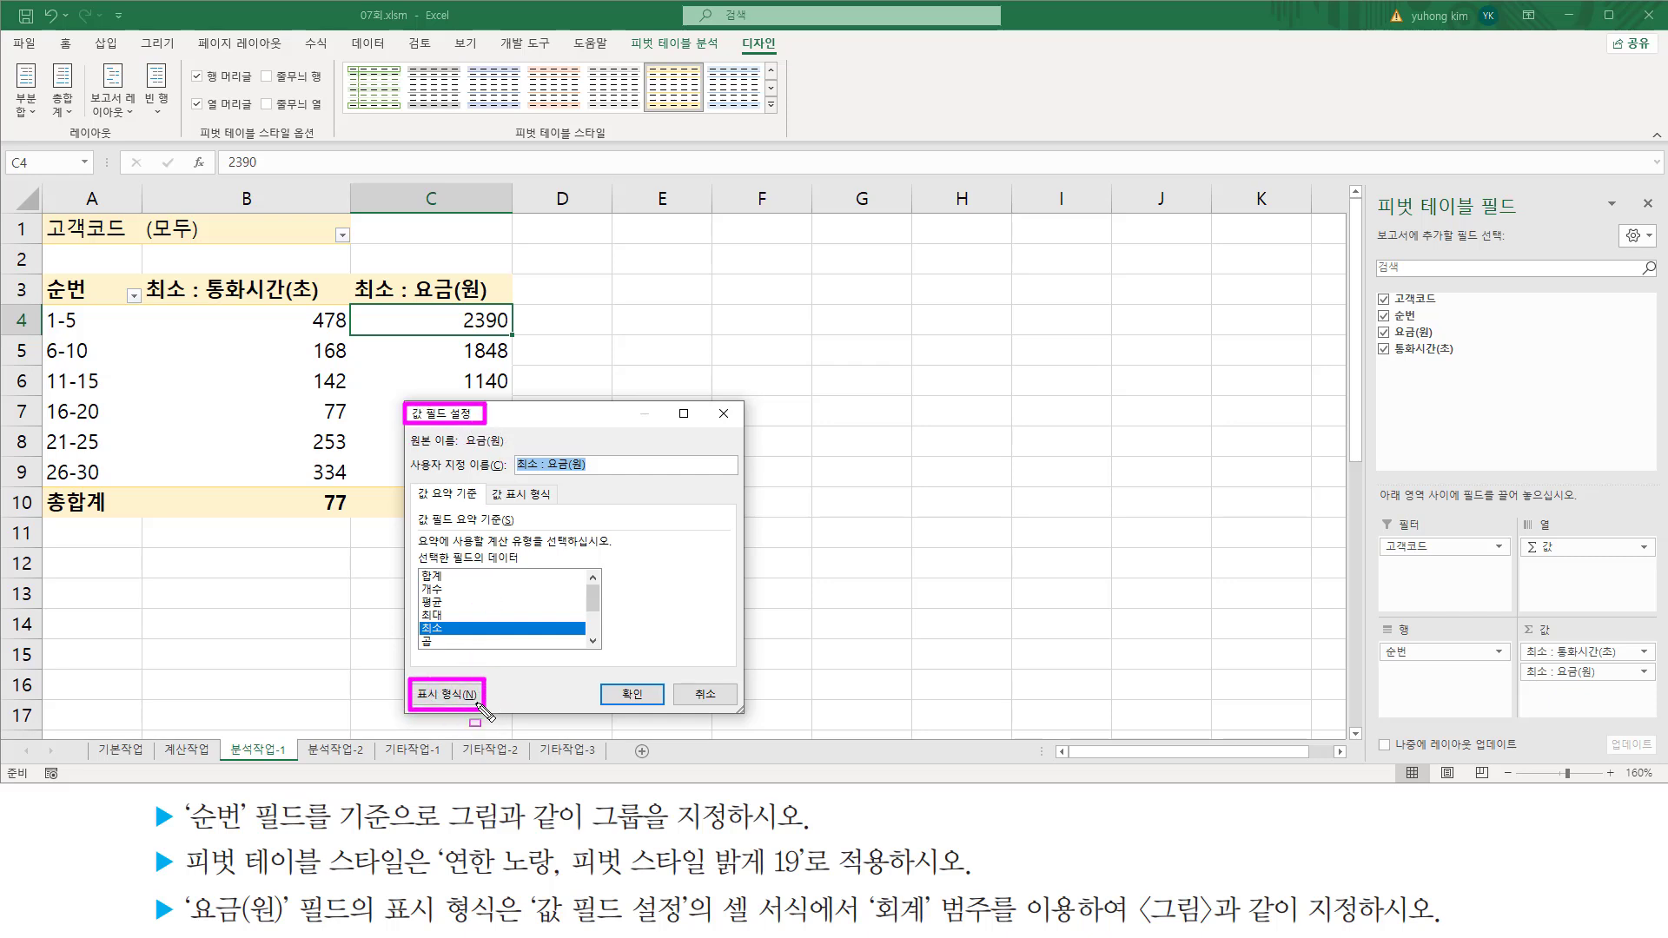
key("Escape")
left_click(469, 694)
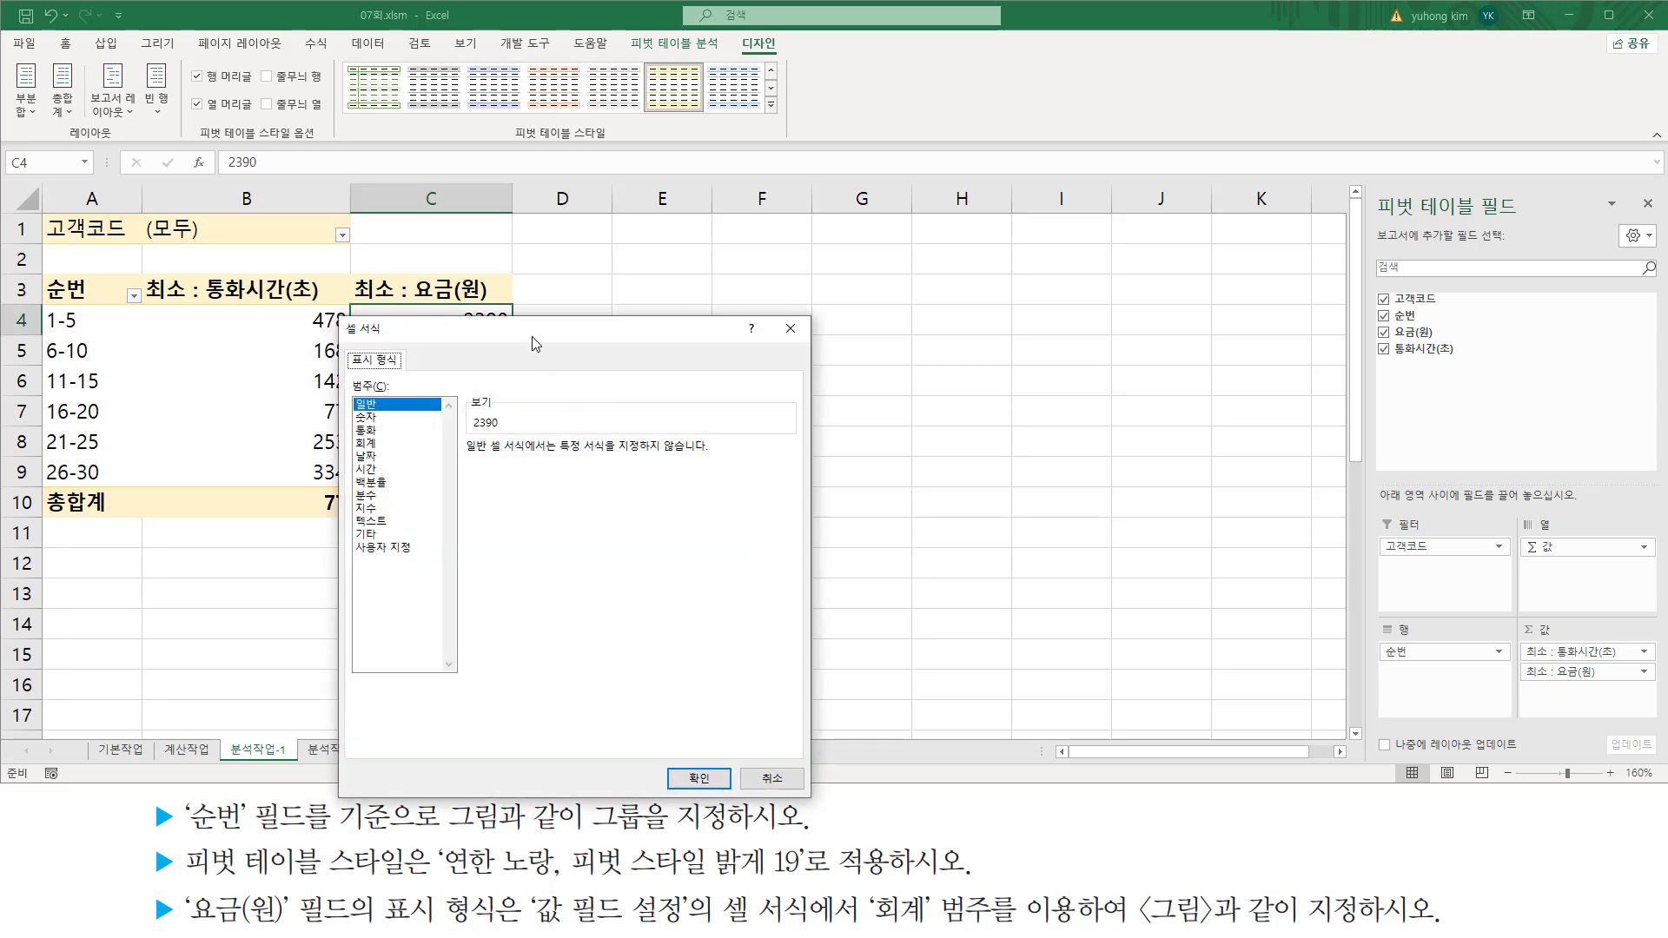
left_click_drag(533, 342, 988, 263)
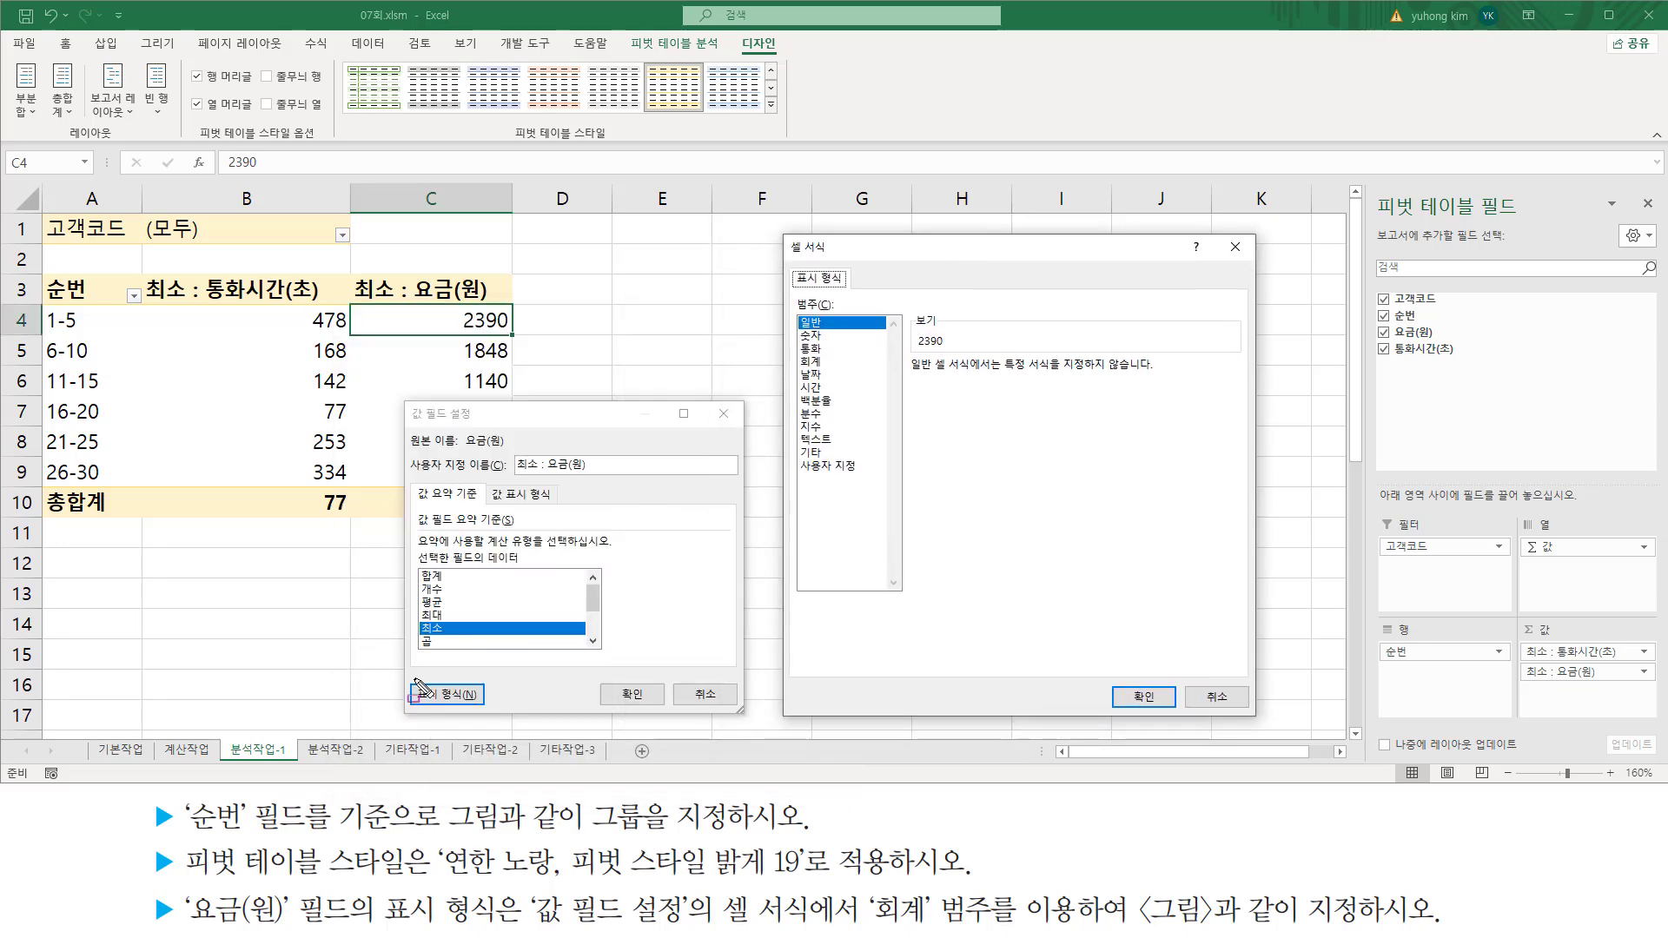
left_click_drag(413, 678, 486, 704)
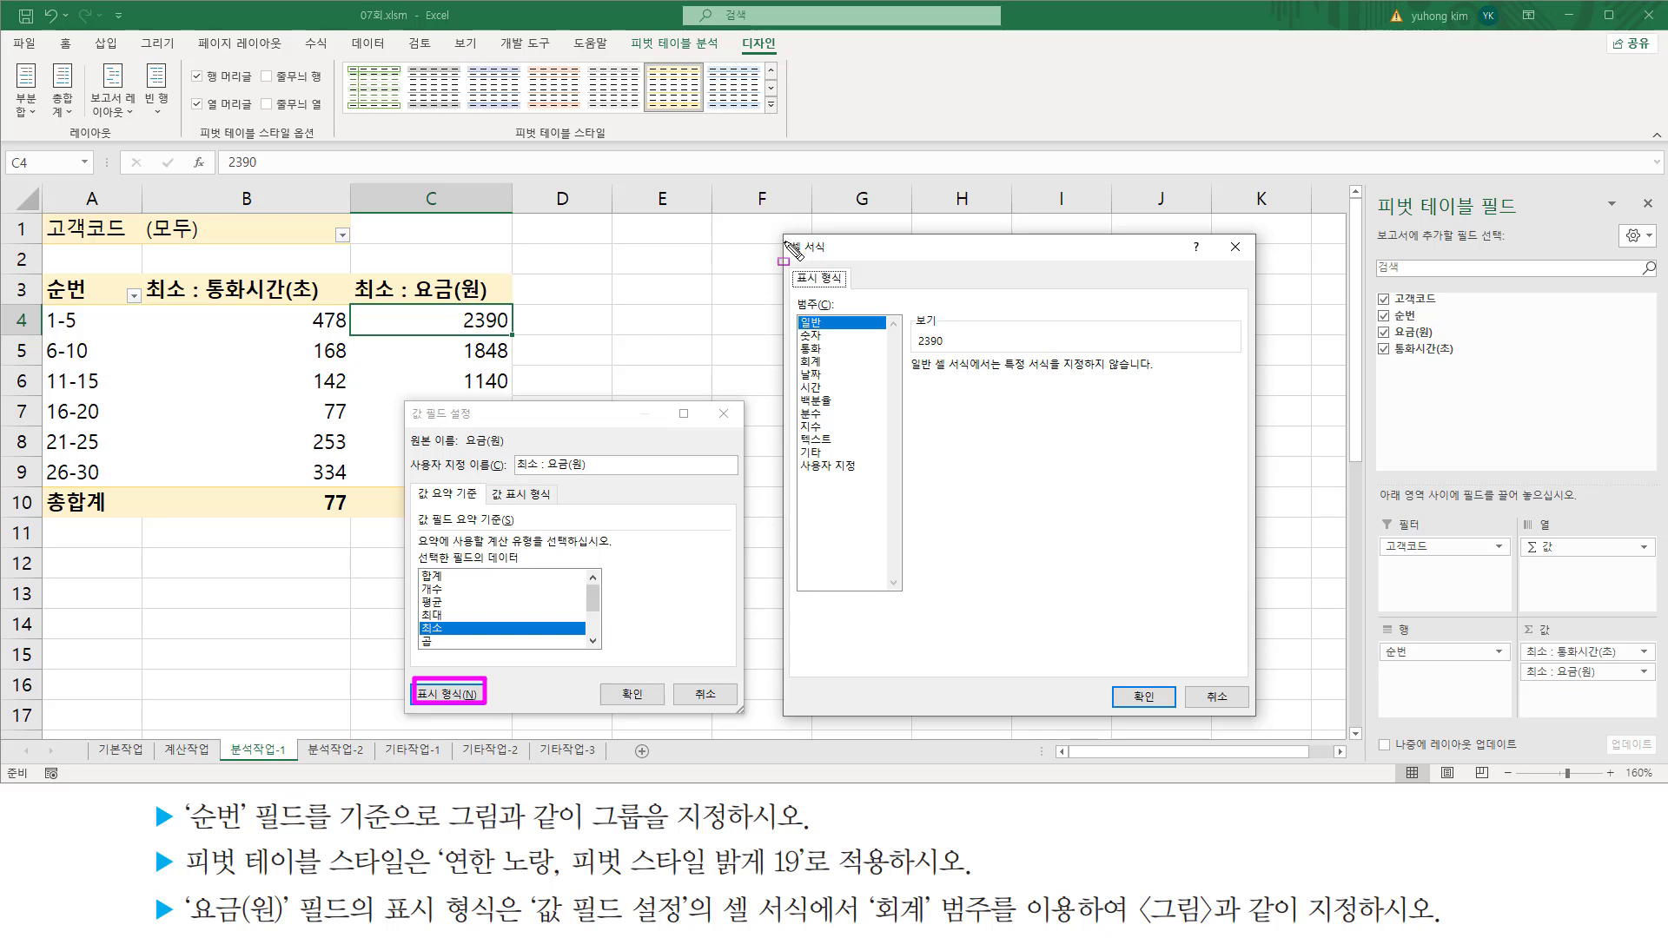
mouse_move(785, 239)
left_mouse_down()
mouse_move(860, 276)
mouse_move(1087, 474)
mouse_move(1257, 716)
left_mouse_up()
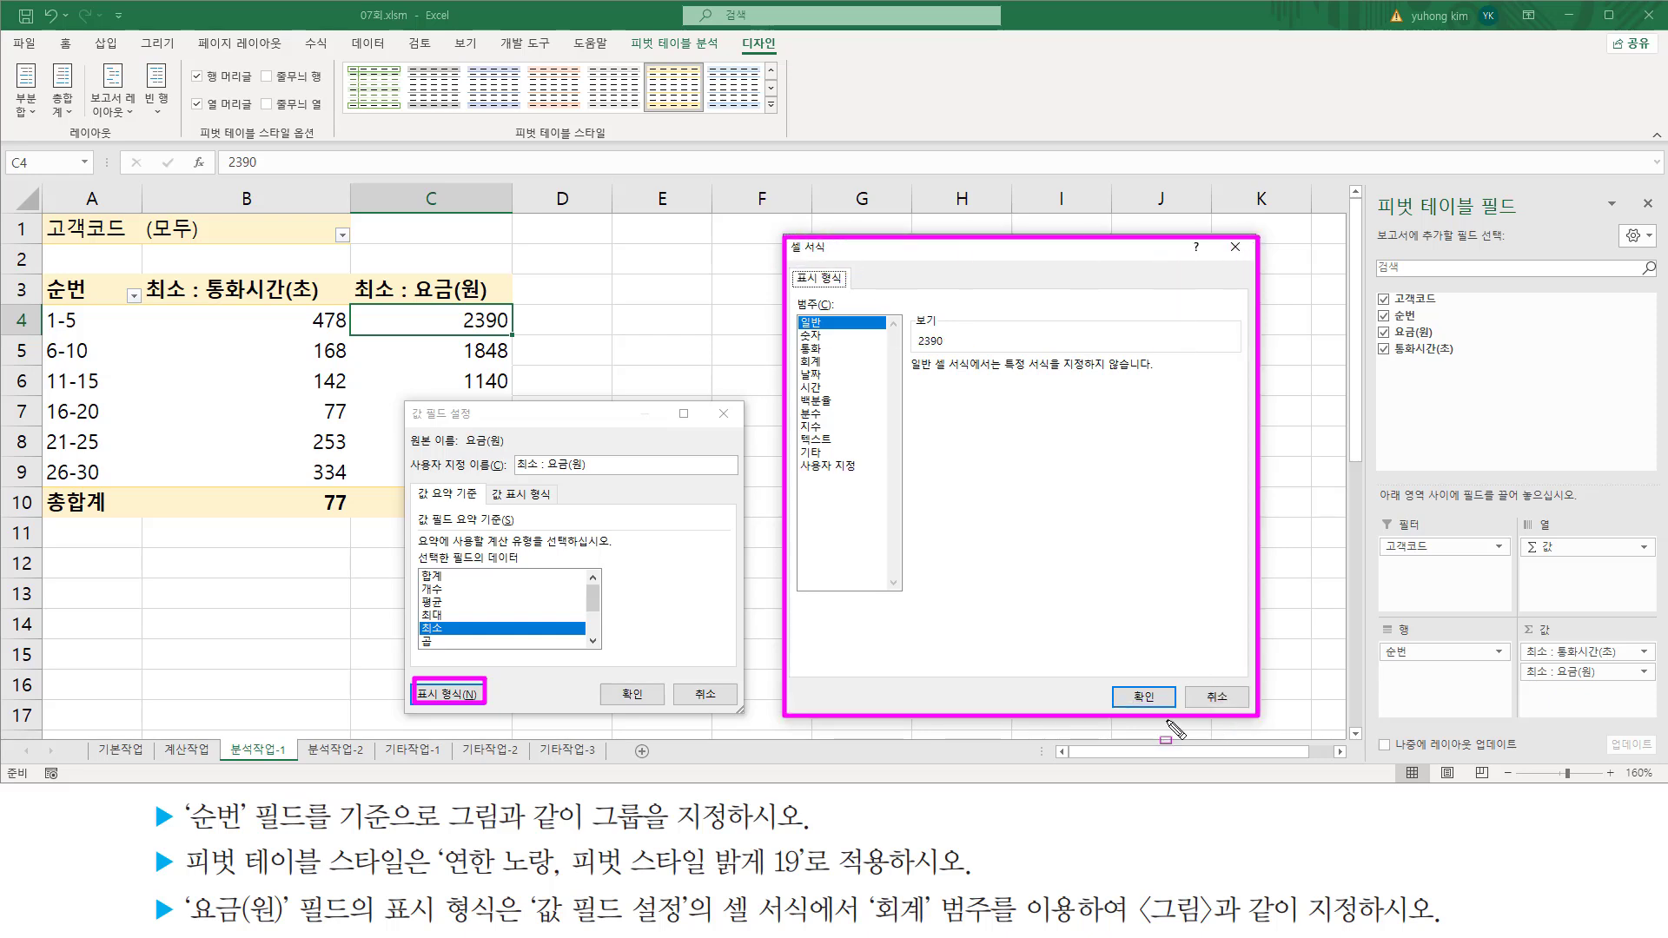
Step: Choose the 회계 category as the number format for the 요금(원) field
left_click_drag(536, 884, 686, 927)
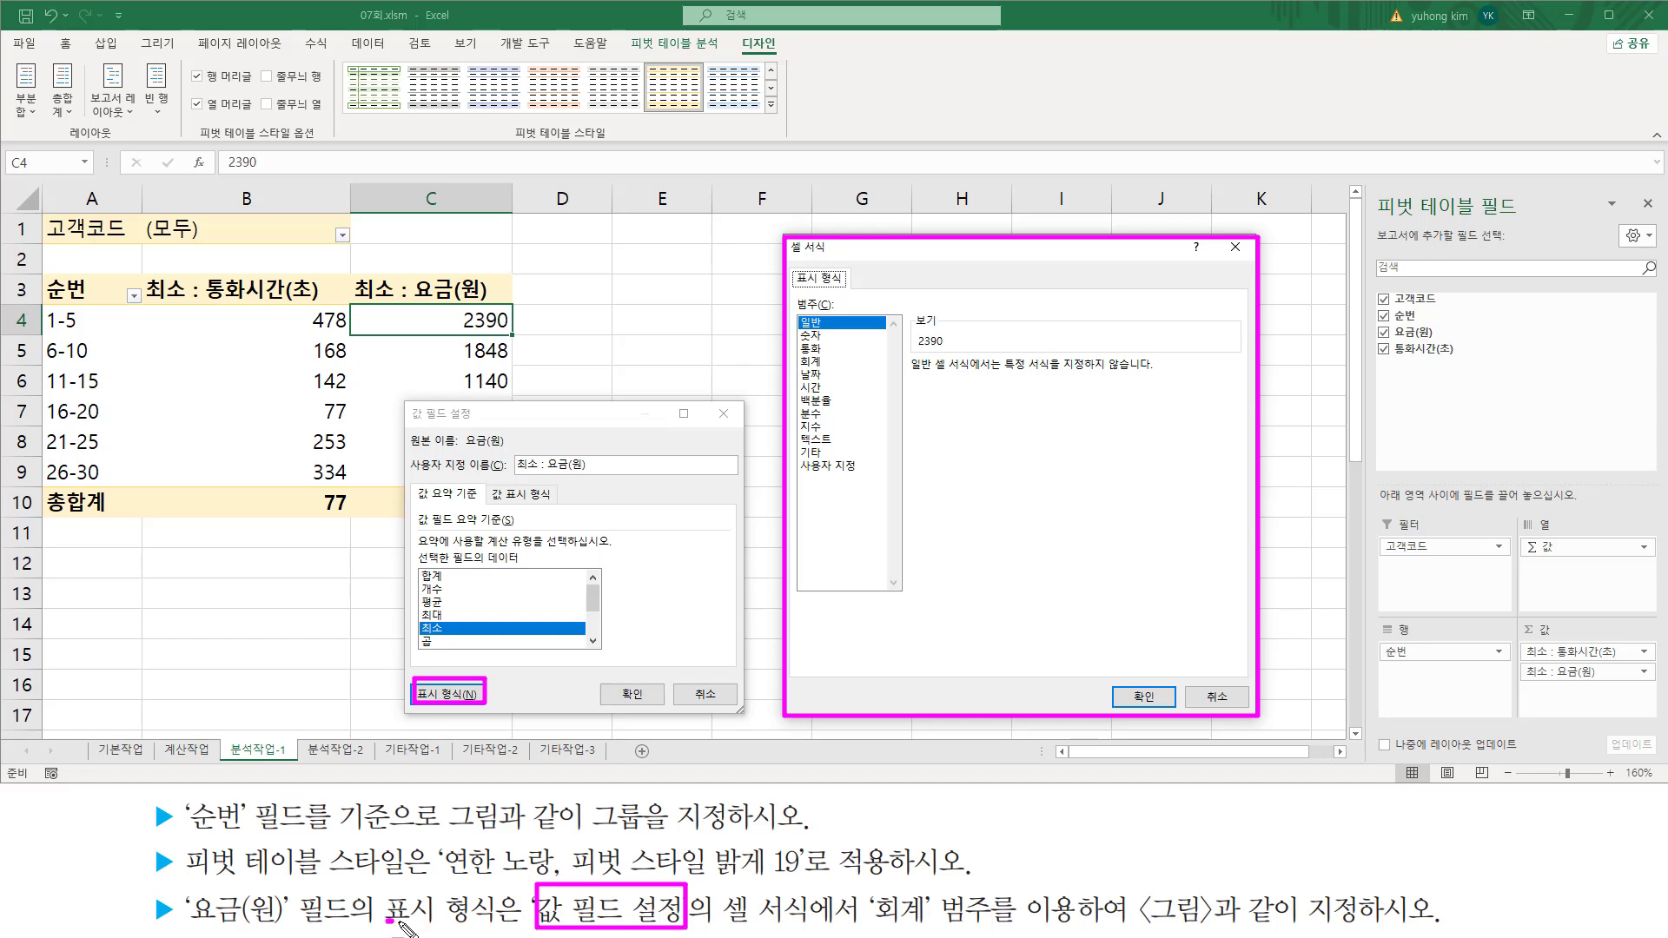
left_click_drag(390, 919, 479, 921)
left_click_drag(718, 922, 996, 931)
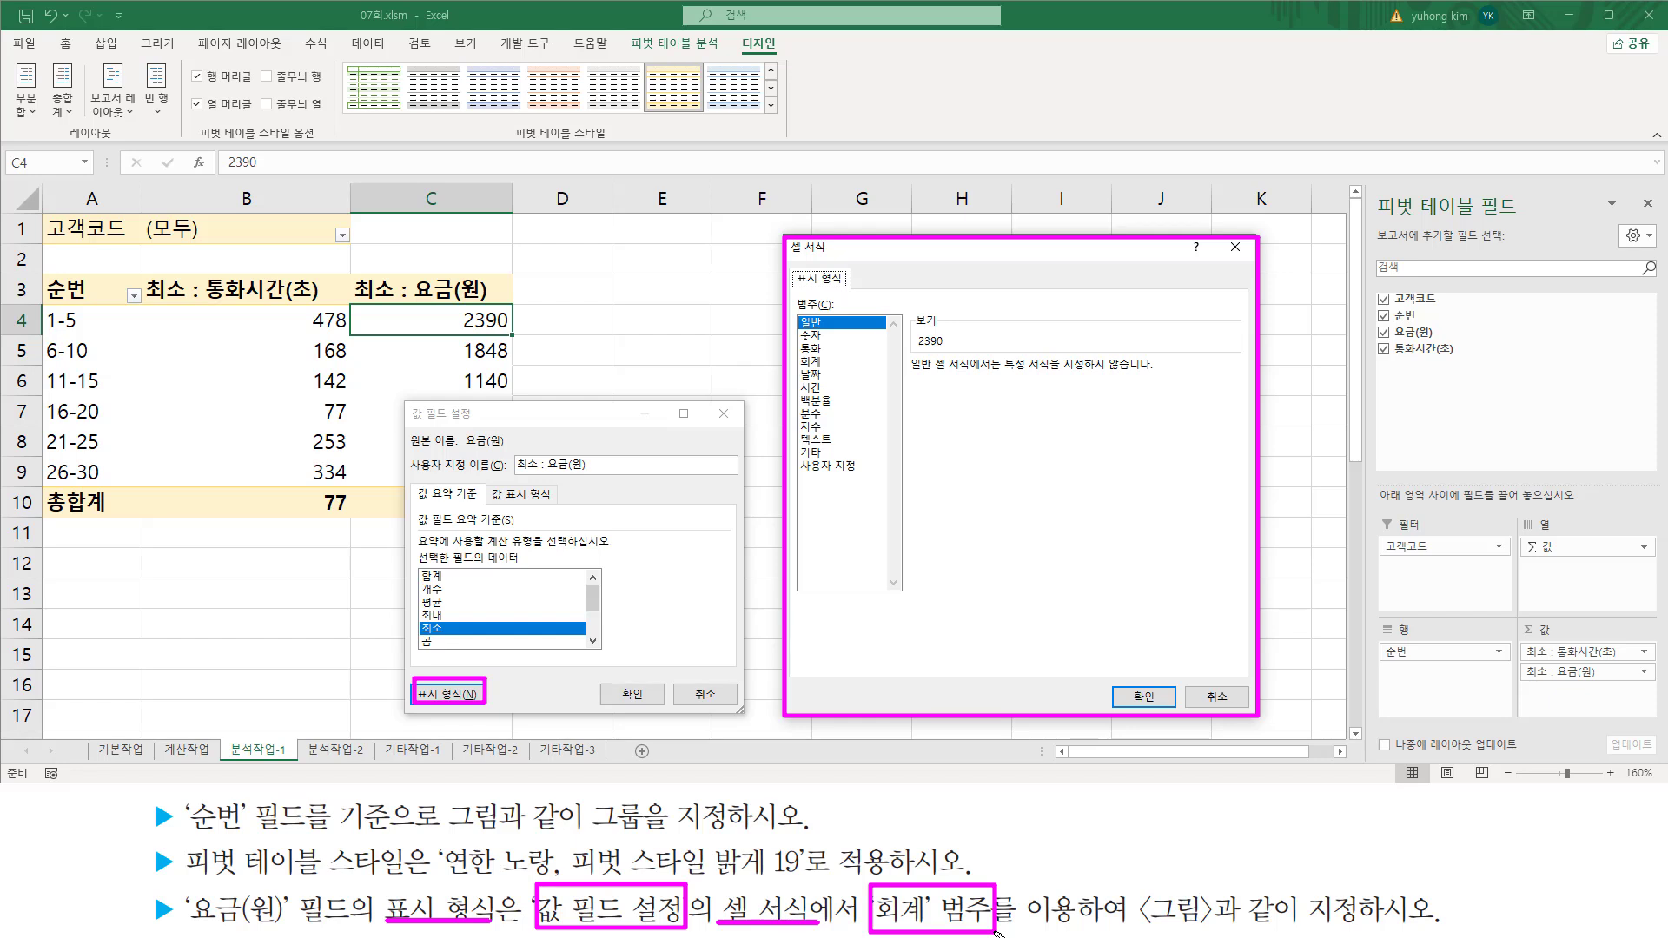
left_click_drag(795, 349, 850, 371)
key("Escape")
left_click(817, 362)
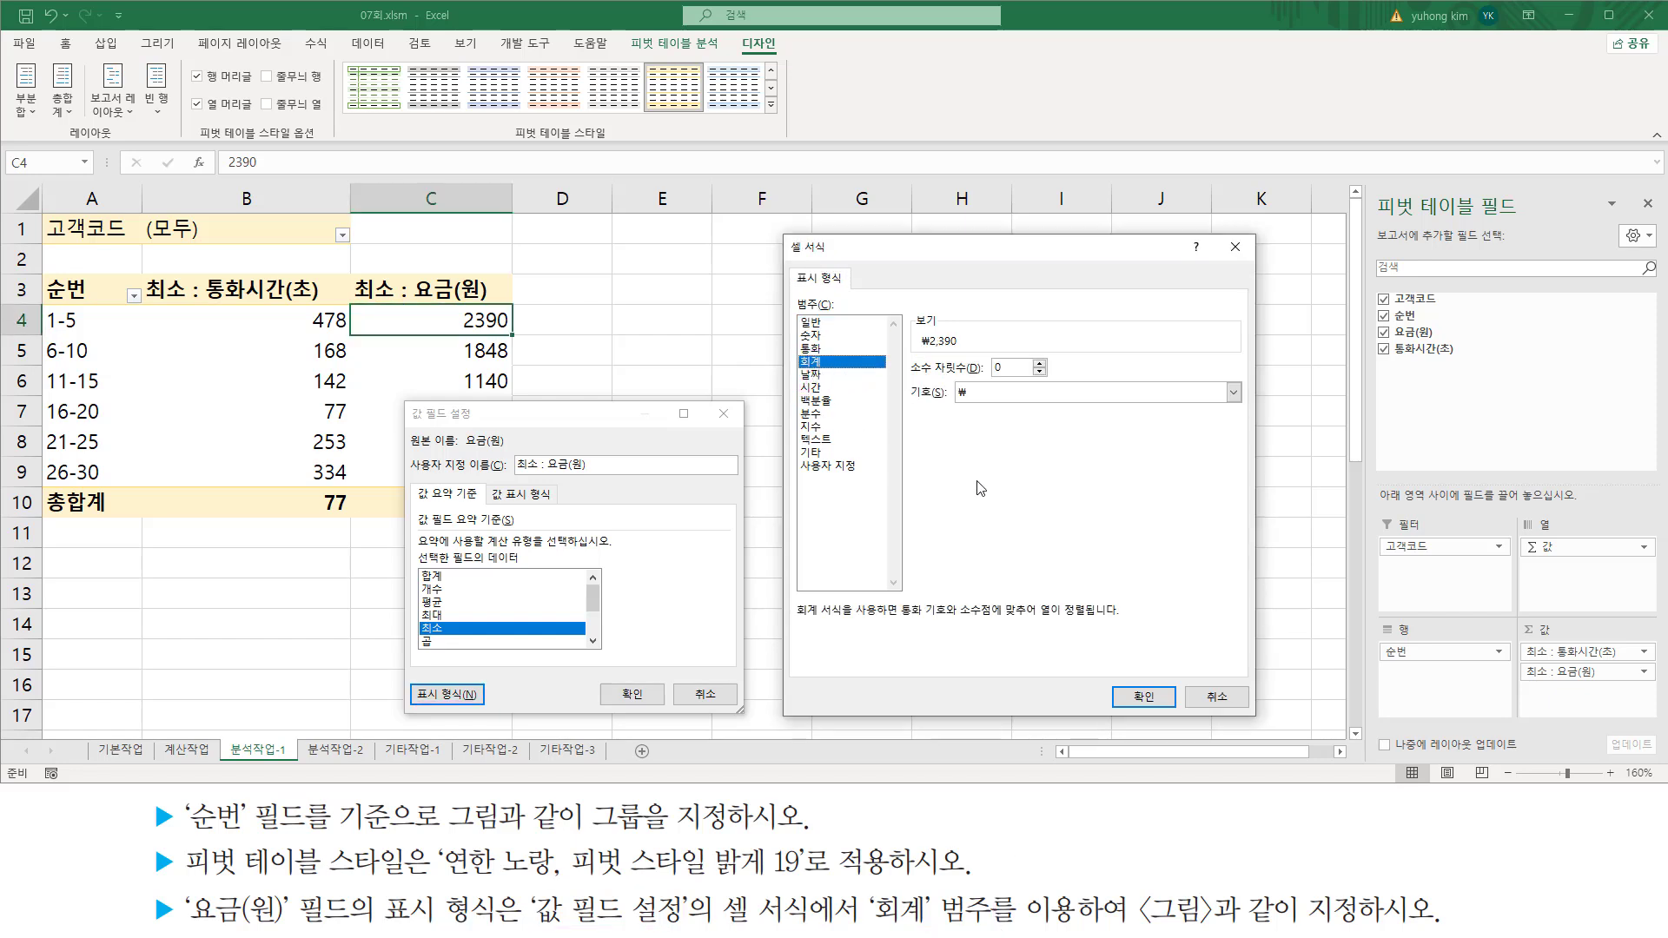
Step: Set the accounting format's currency symbol to 없음 and apply the format to the 요금(원) value field
key("ctrl+2")
left_click_drag(915, 351, 971, 351)
mouse_move(912, 377)
left_mouse_down()
mouse_move(1040, 378)
mouse_move(1012, 355)
mouse_move(1045, 364)
left_mouse_up()
left_click_drag(903, 405, 998, 405)
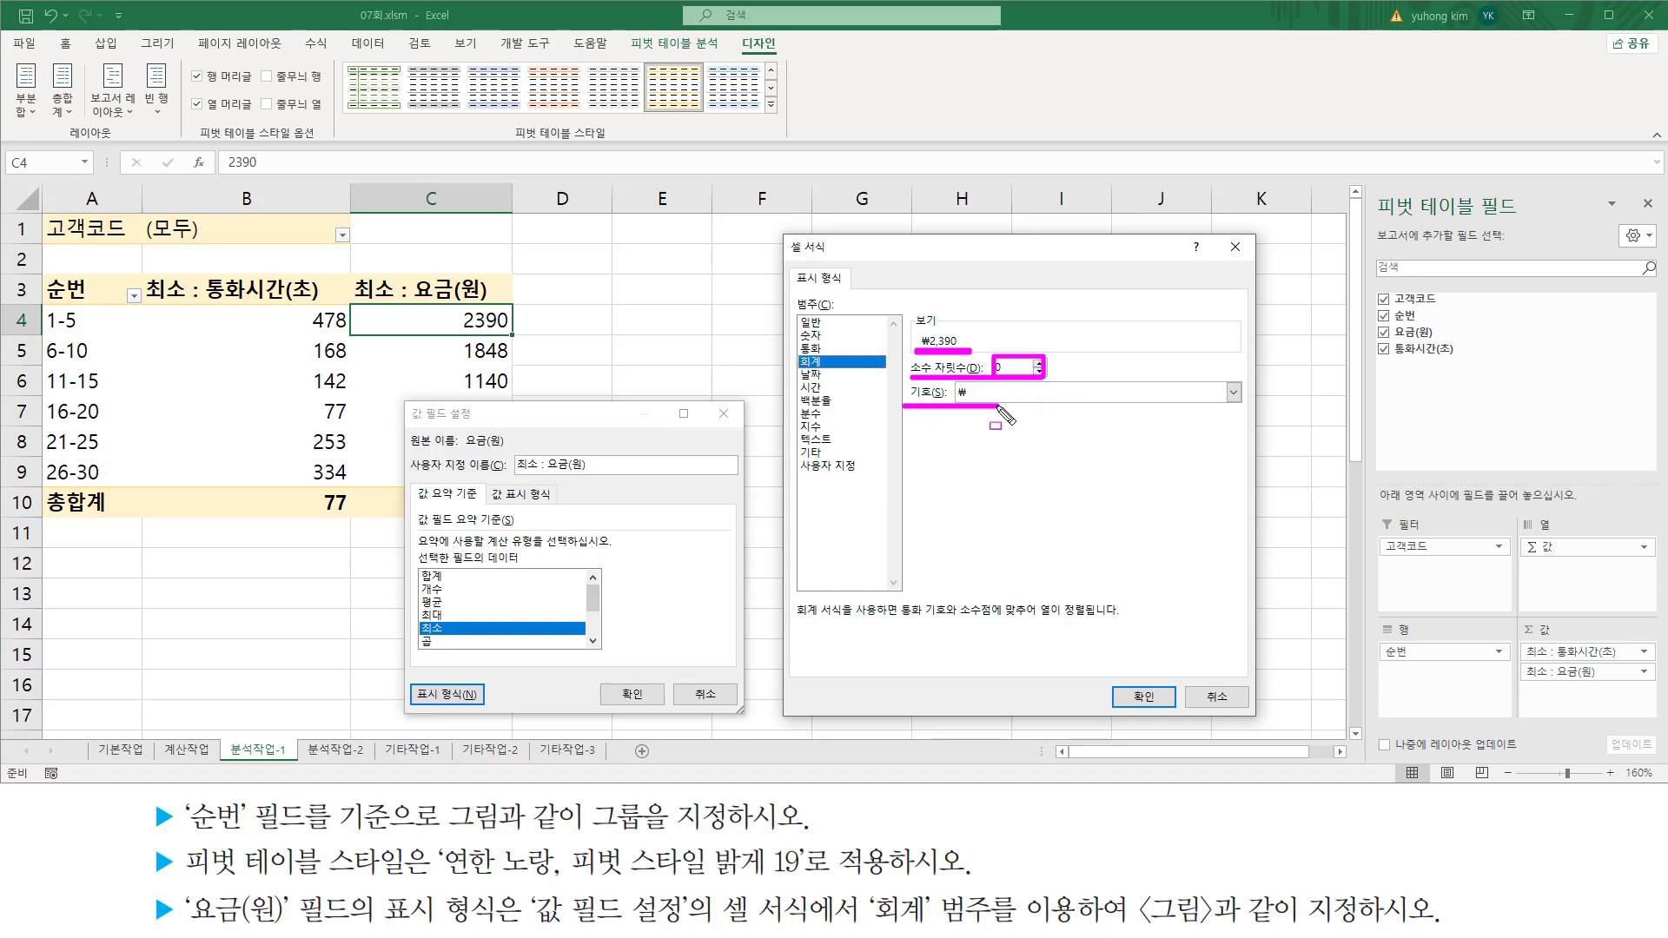
key("Escape")
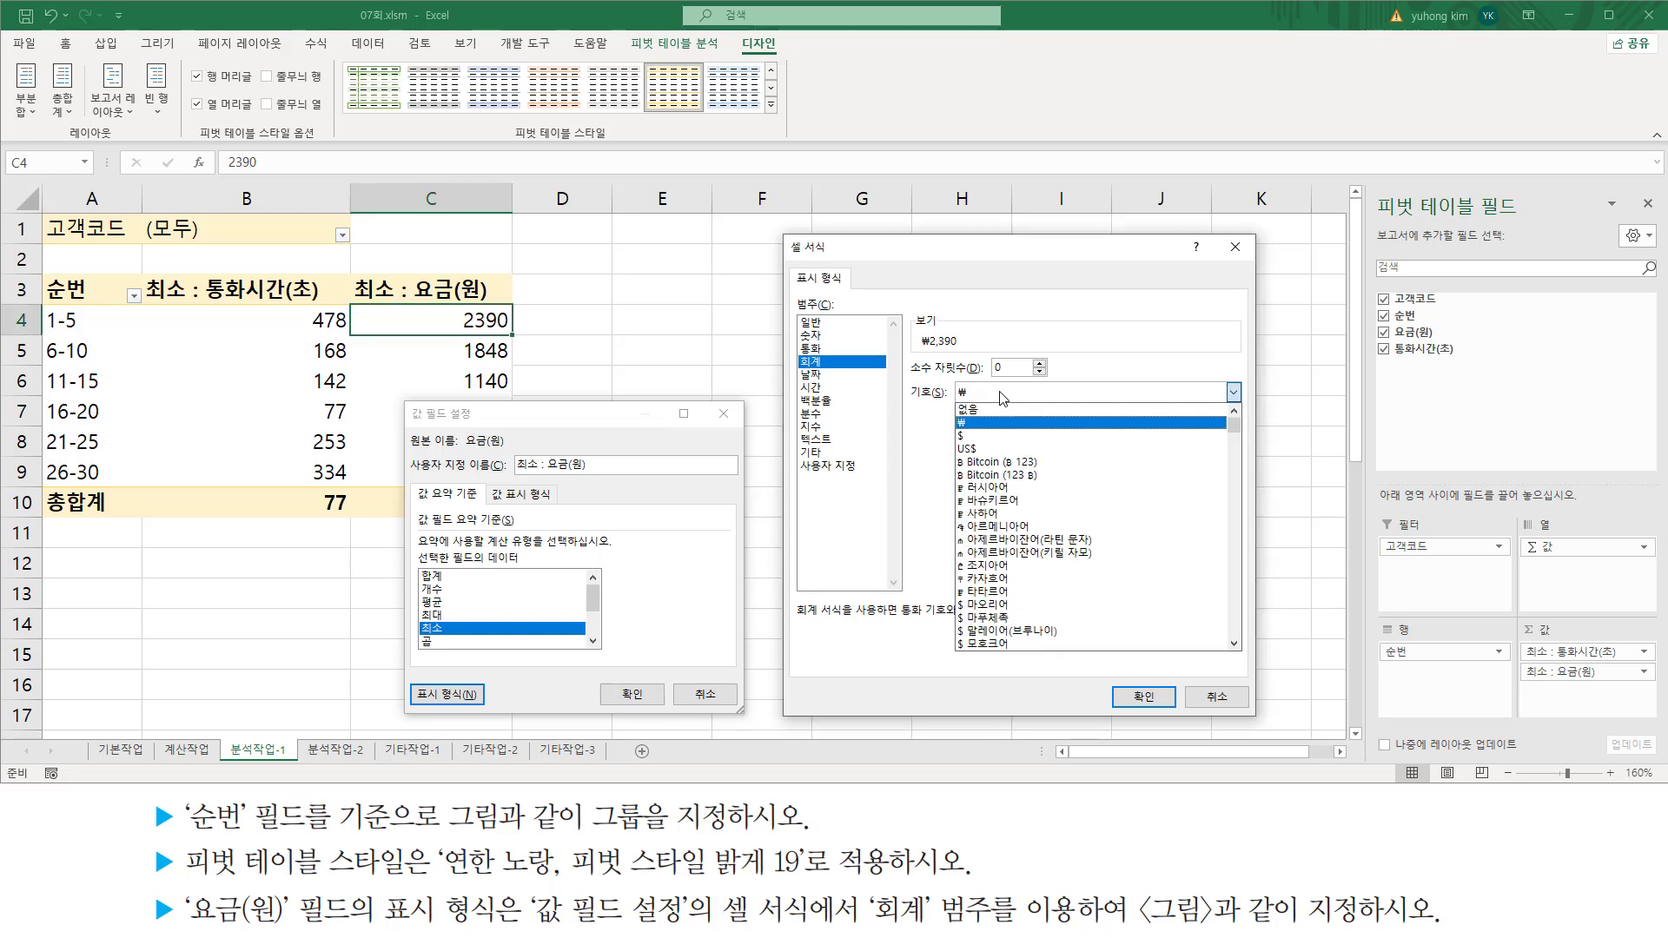
left_click(1004, 392)
left_click(1002, 417)
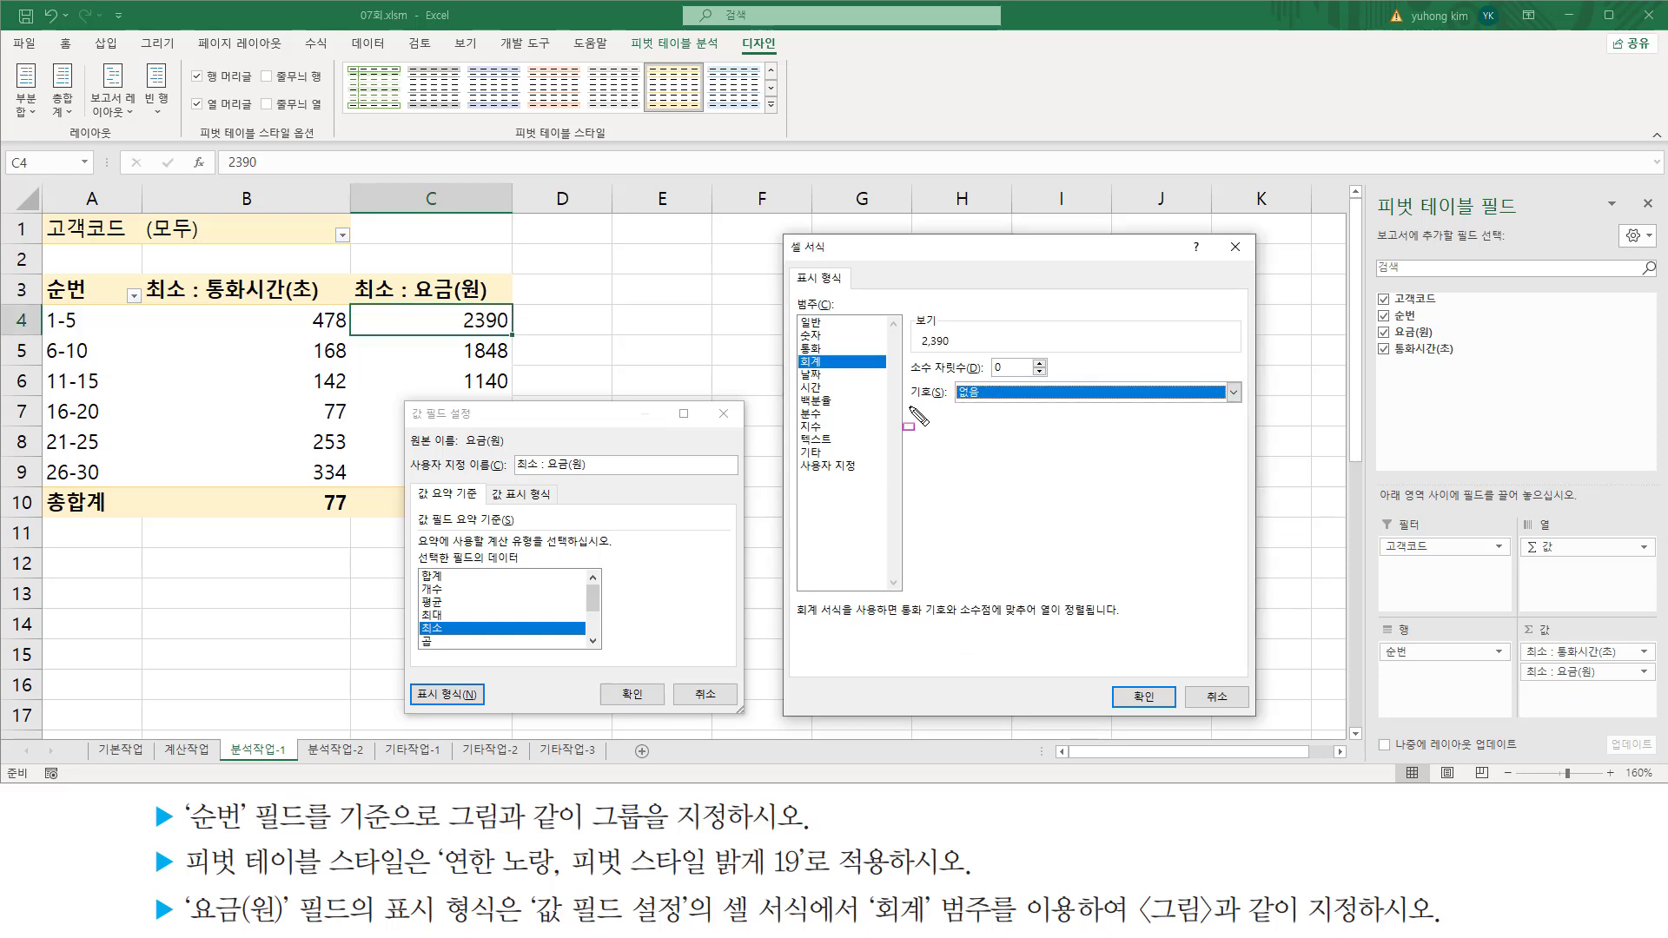
mouse_move(900, 408)
left_mouse_down()
mouse_move(999, 408)
mouse_move(1001, 380)
mouse_move(961, 353)
left_mouse_up()
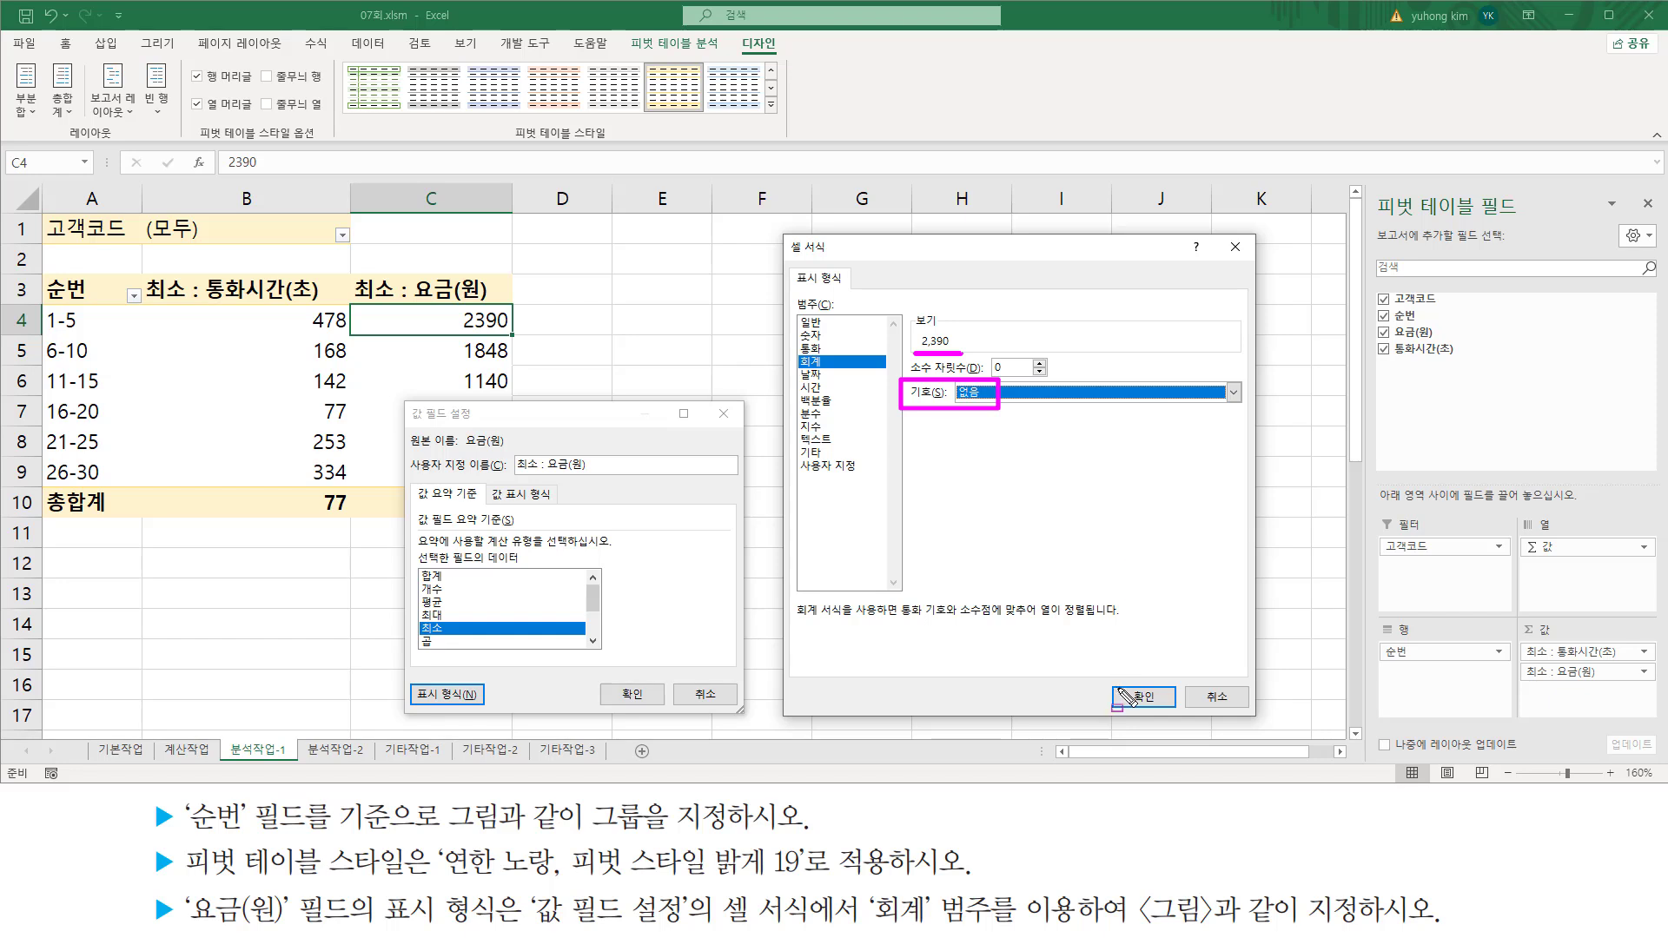
left_click_drag(1108, 687, 1168, 712)
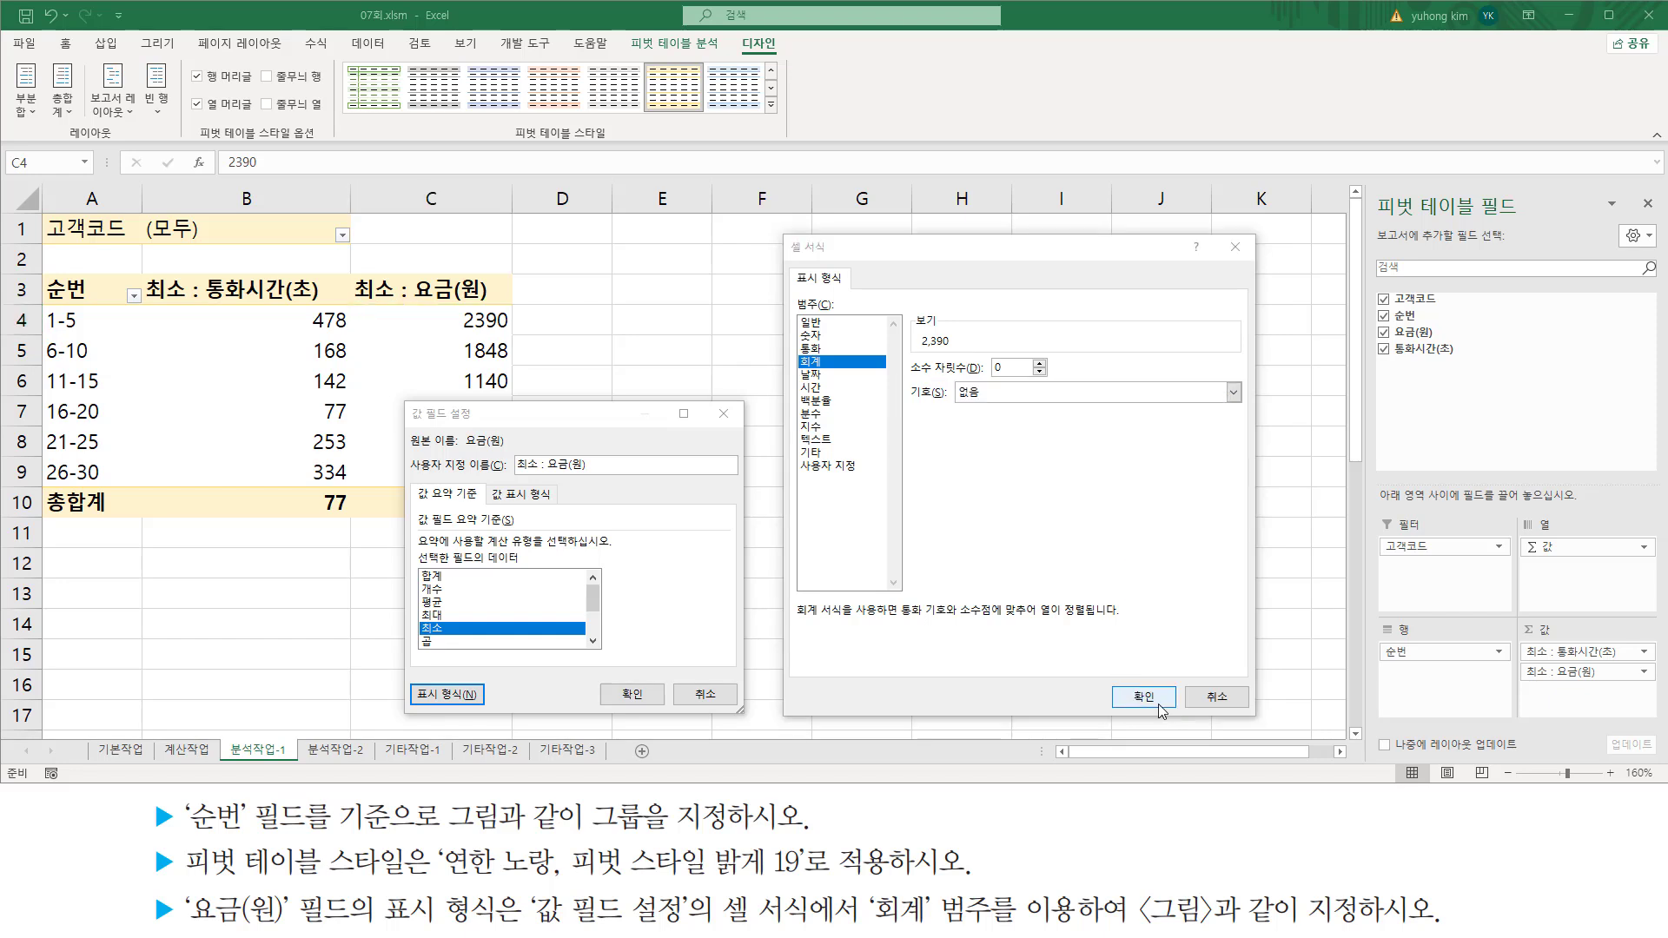
left_click(1142, 697)
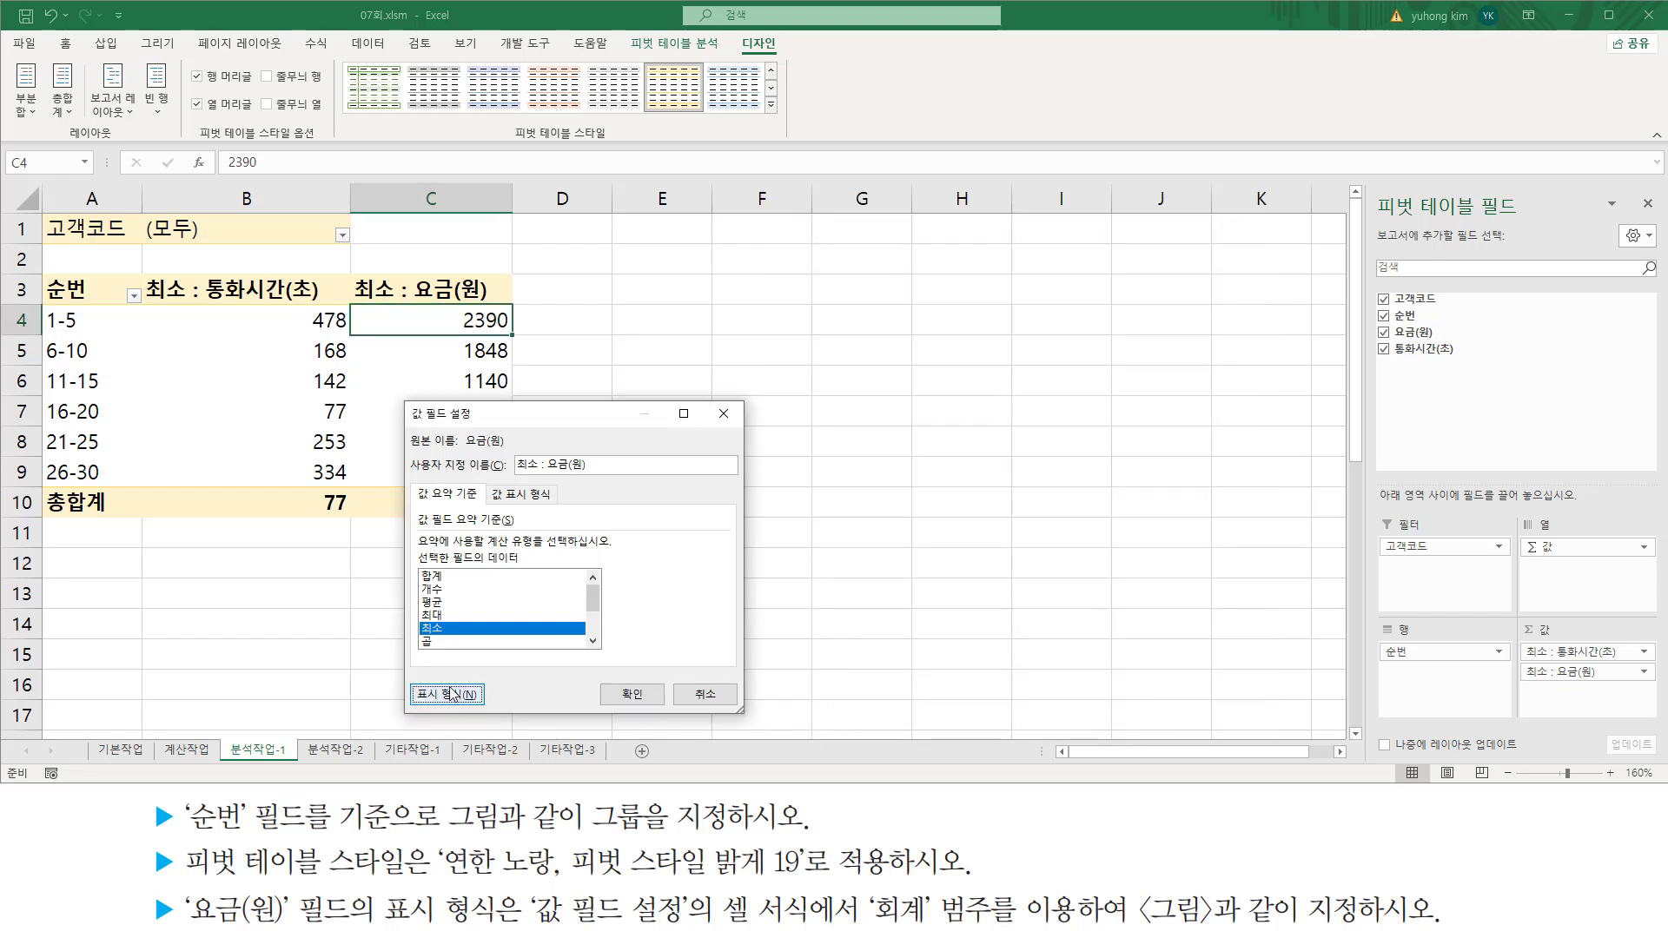
left_click_drag(408, 706, 486, 691)
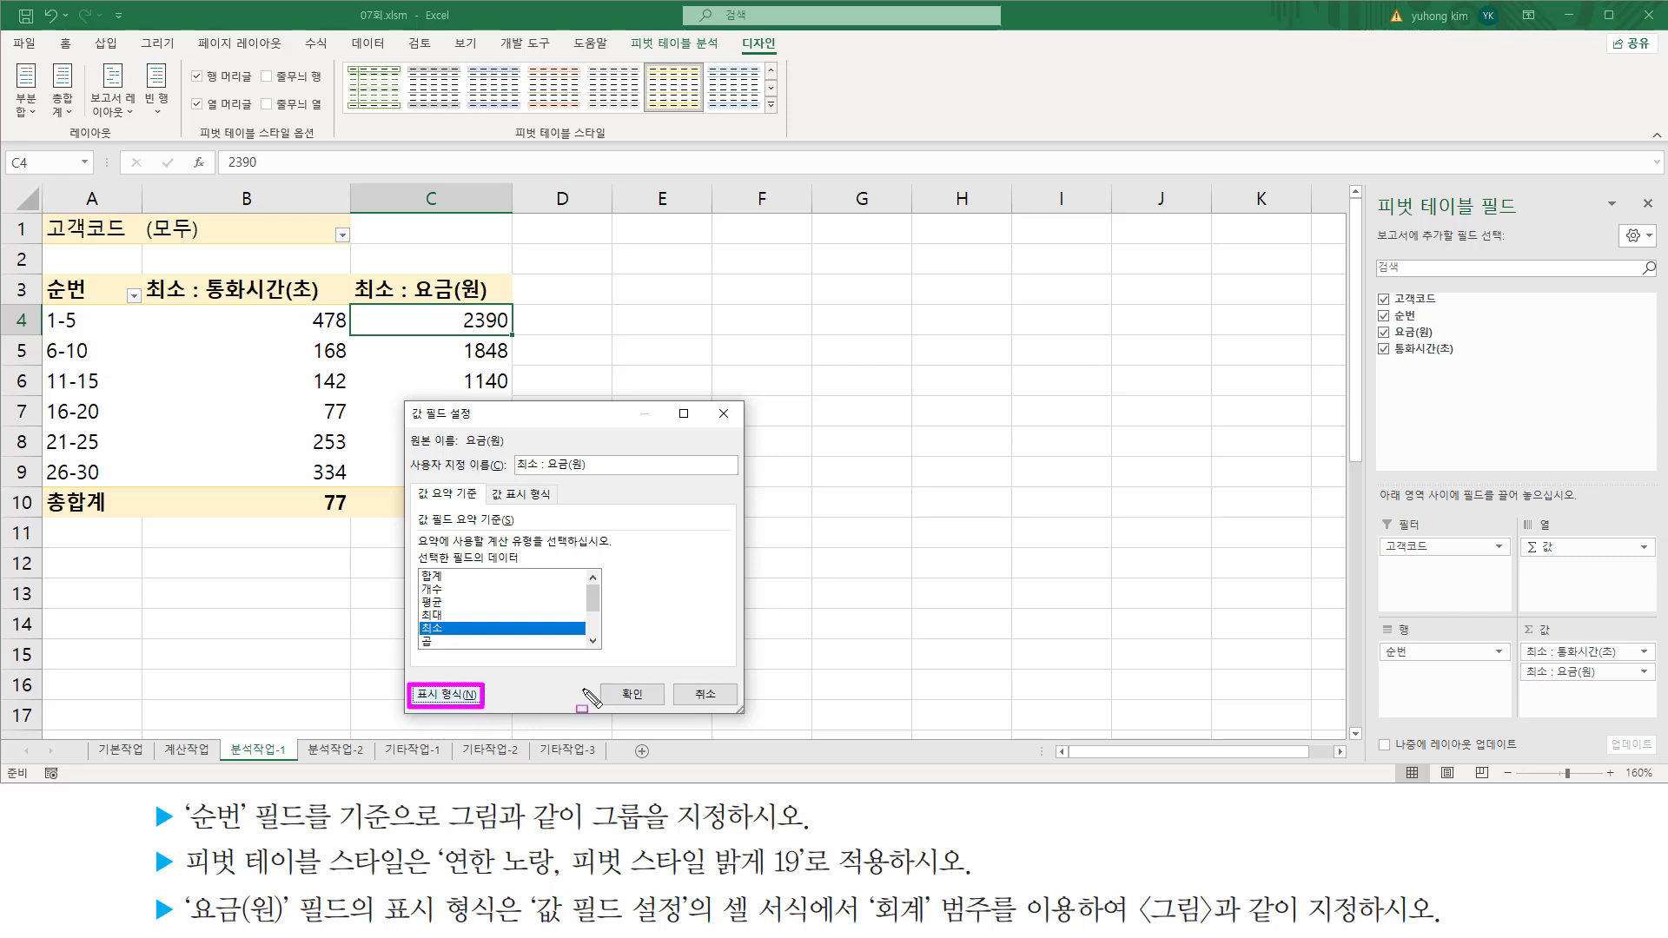
left_click_drag(596, 677, 666, 706)
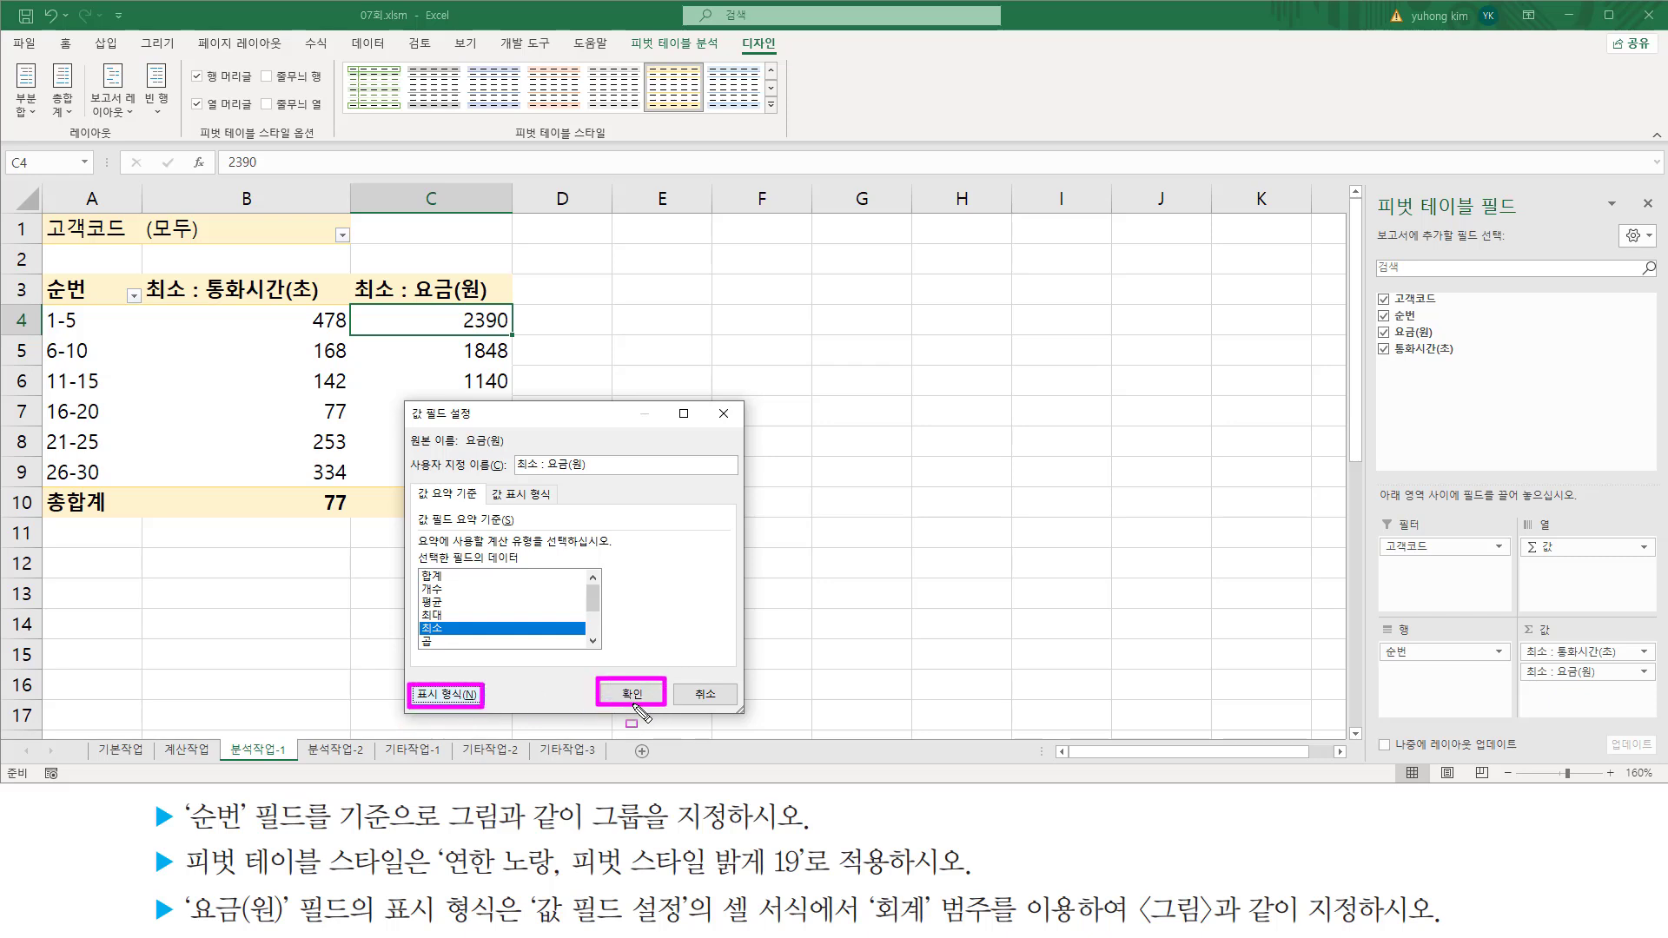
key("Escape")
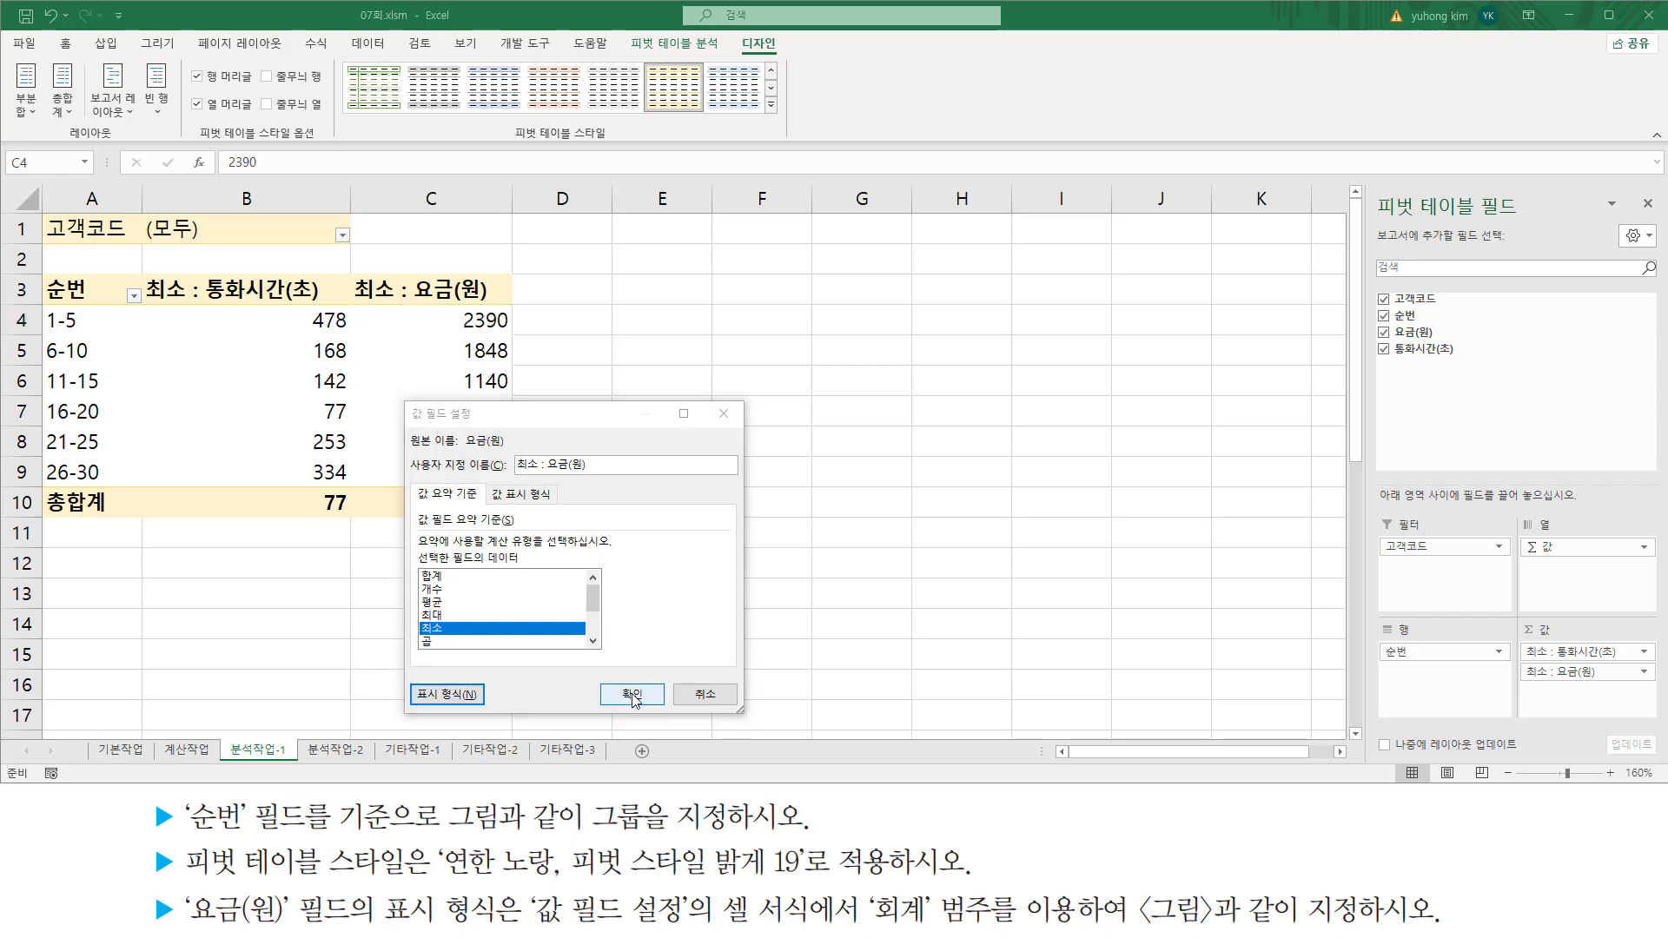
left_click(631, 694)
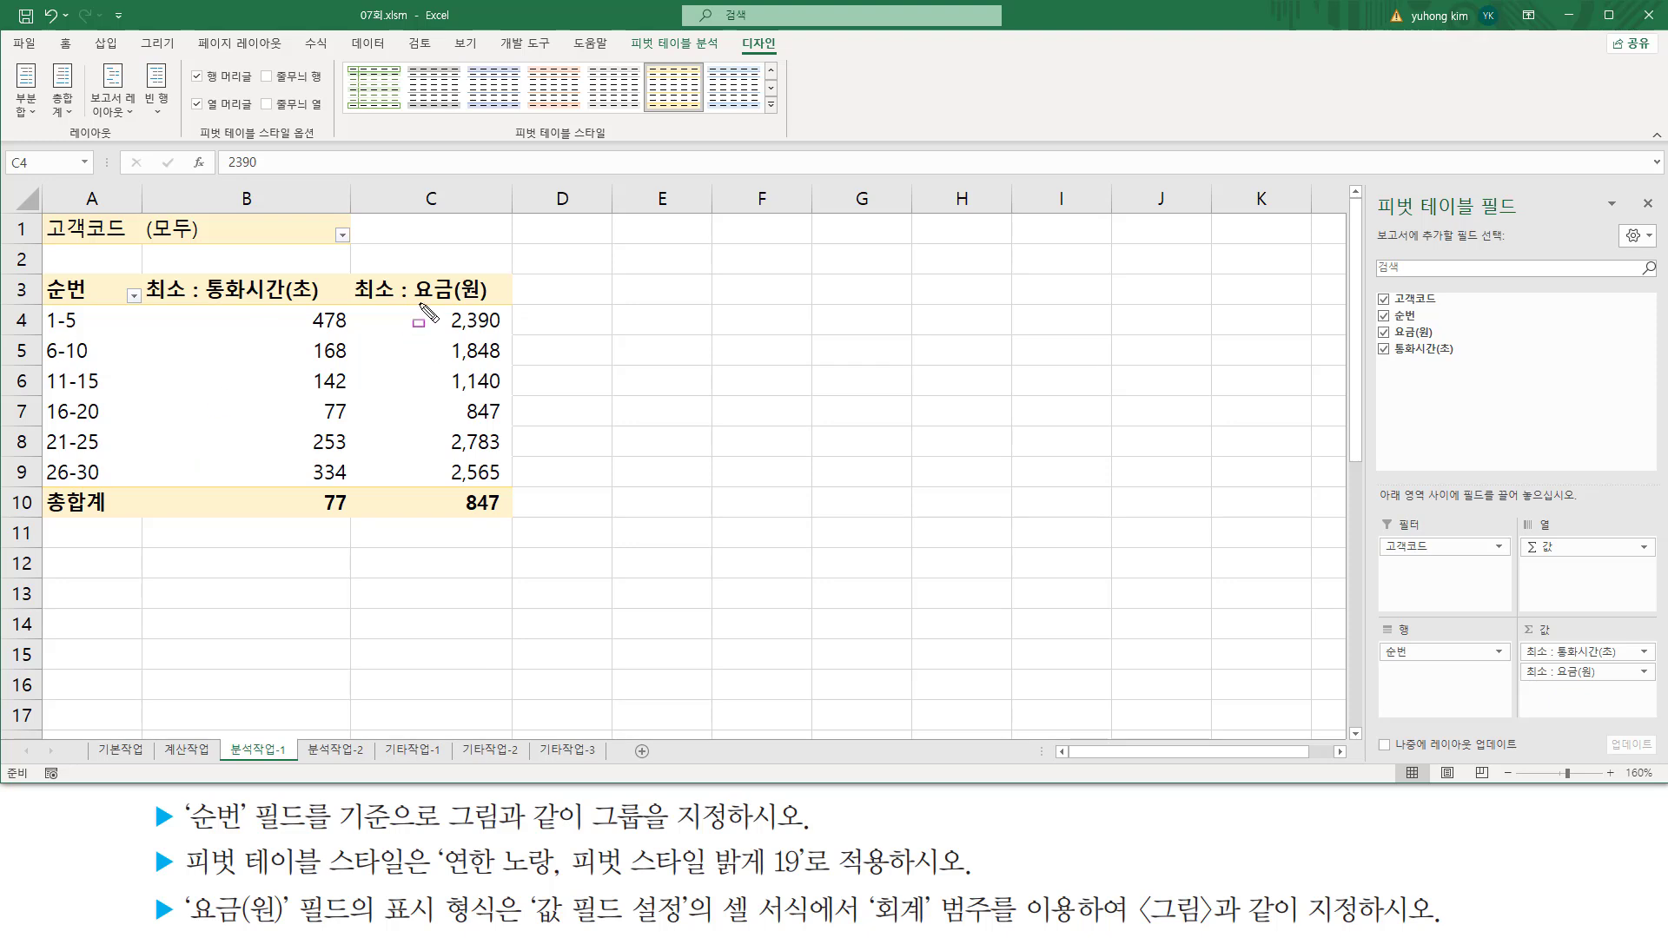
Step: Examine the pivot table's formatted 요금(원) values, 고객코드 filter, column headings, 순번 groups and grand total label
mouse_move(418, 303)
left_mouse_down()
mouse_move(477, 509)
mouse_move(514, 489)
left_mouse_up()
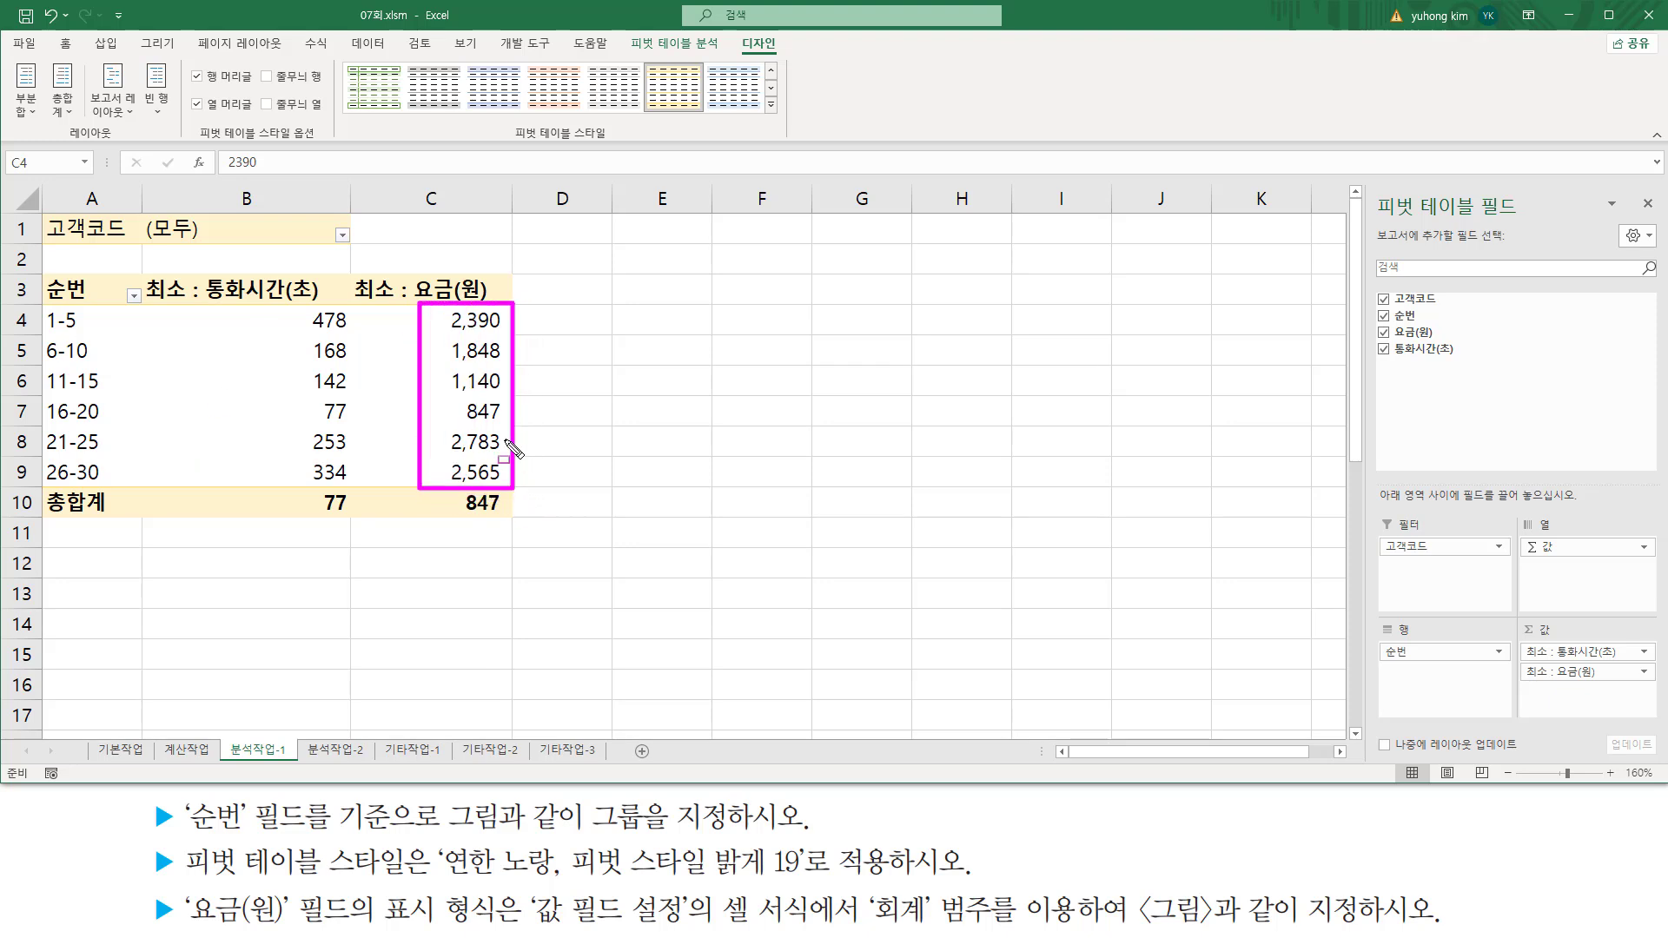
key("Escape")
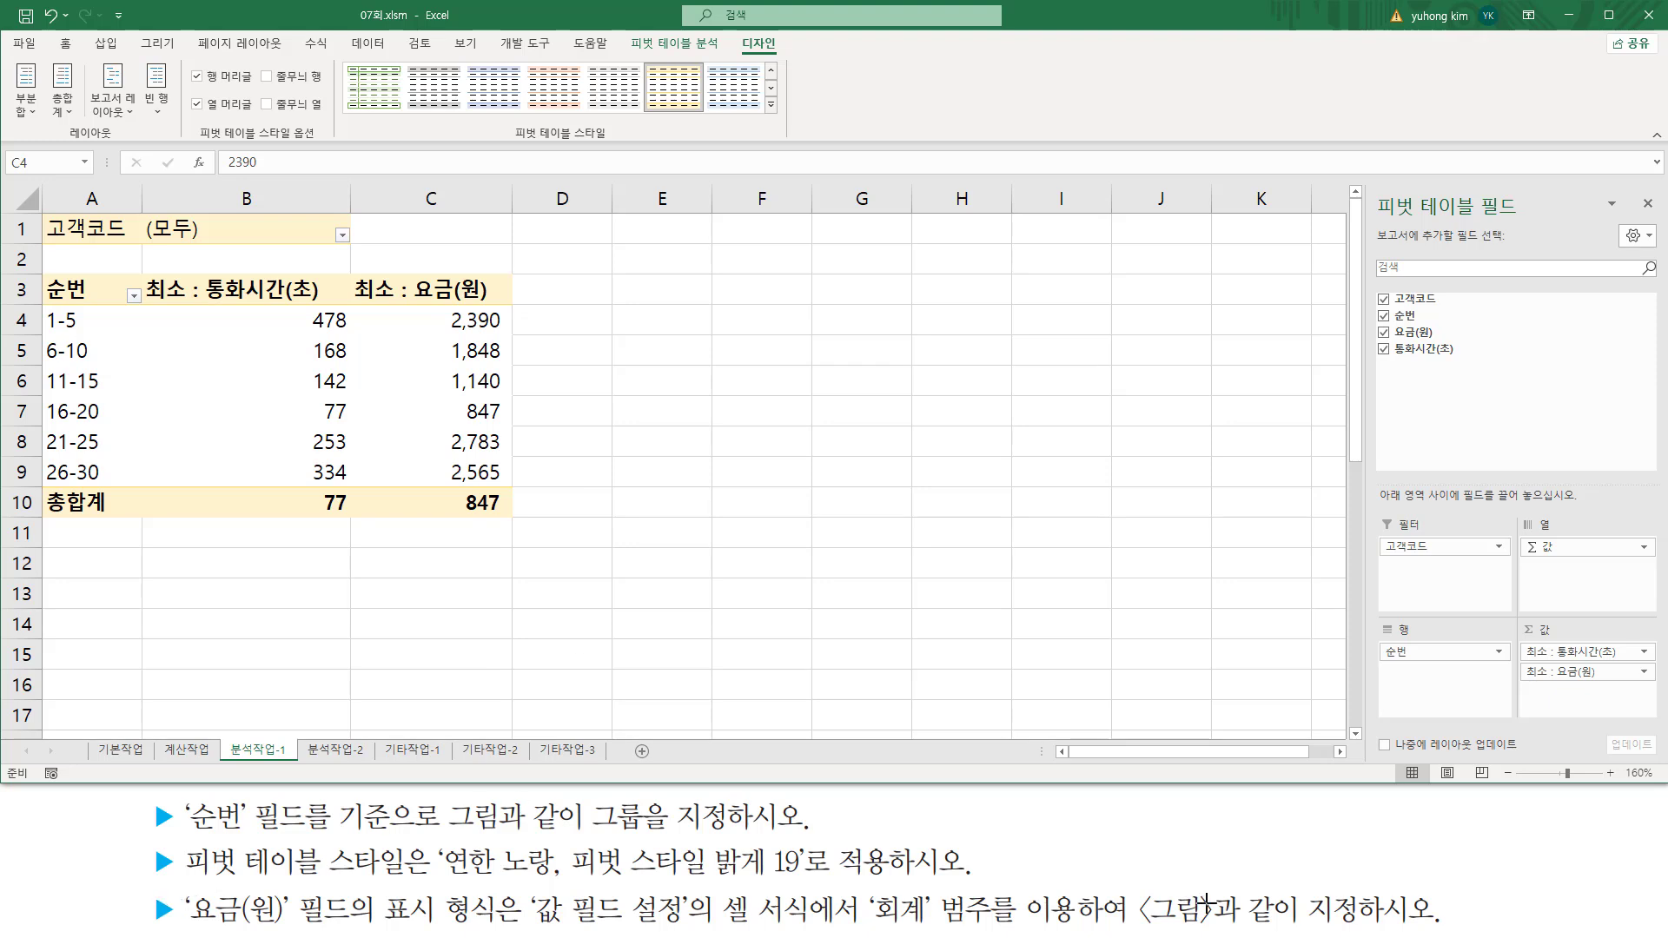
left_click(765, 324)
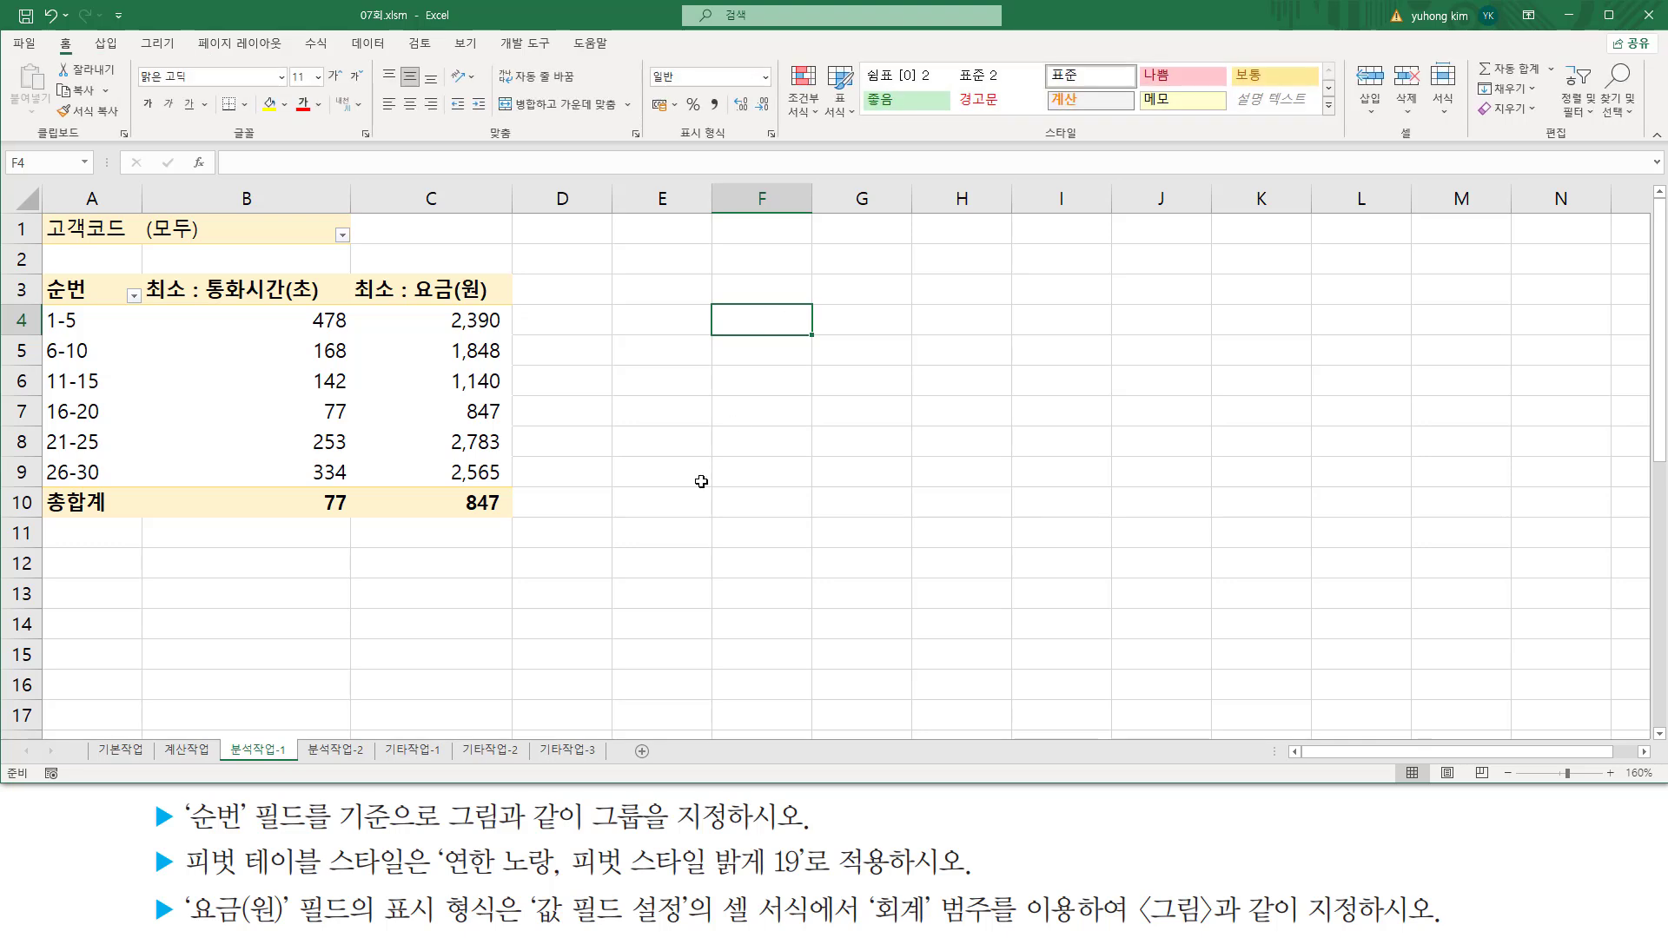
mouse_move(26, 209)
left_mouse_down()
mouse_move(115, 417)
mouse_move(527, 527)
left_mouse_up()
key("Escape")
left_click(730, 319)
mouse_move(38, 209)
left_mouse_down()
mouse_move(128, 250)
mouse_move(363, 246)
left_mouse_up()
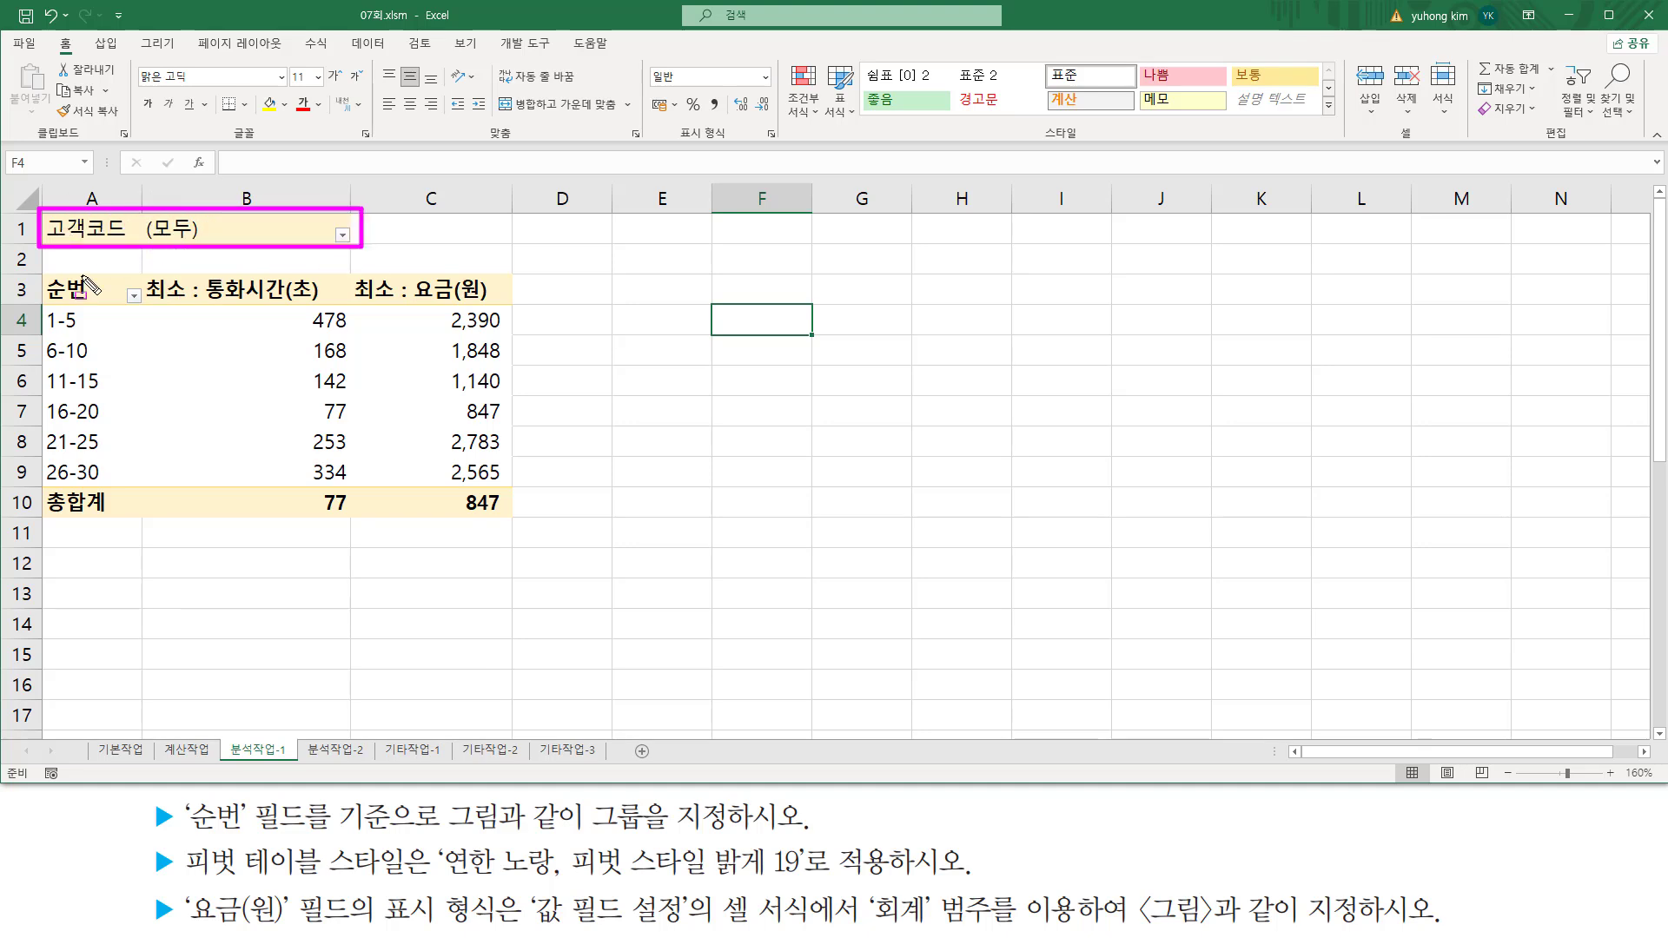
mouse_move(41, 274)
left_mouse_down()
mouse_move(91, 323)
mouse_move(199, 306)
mouse_move(512, 311)
left_mouse_up()
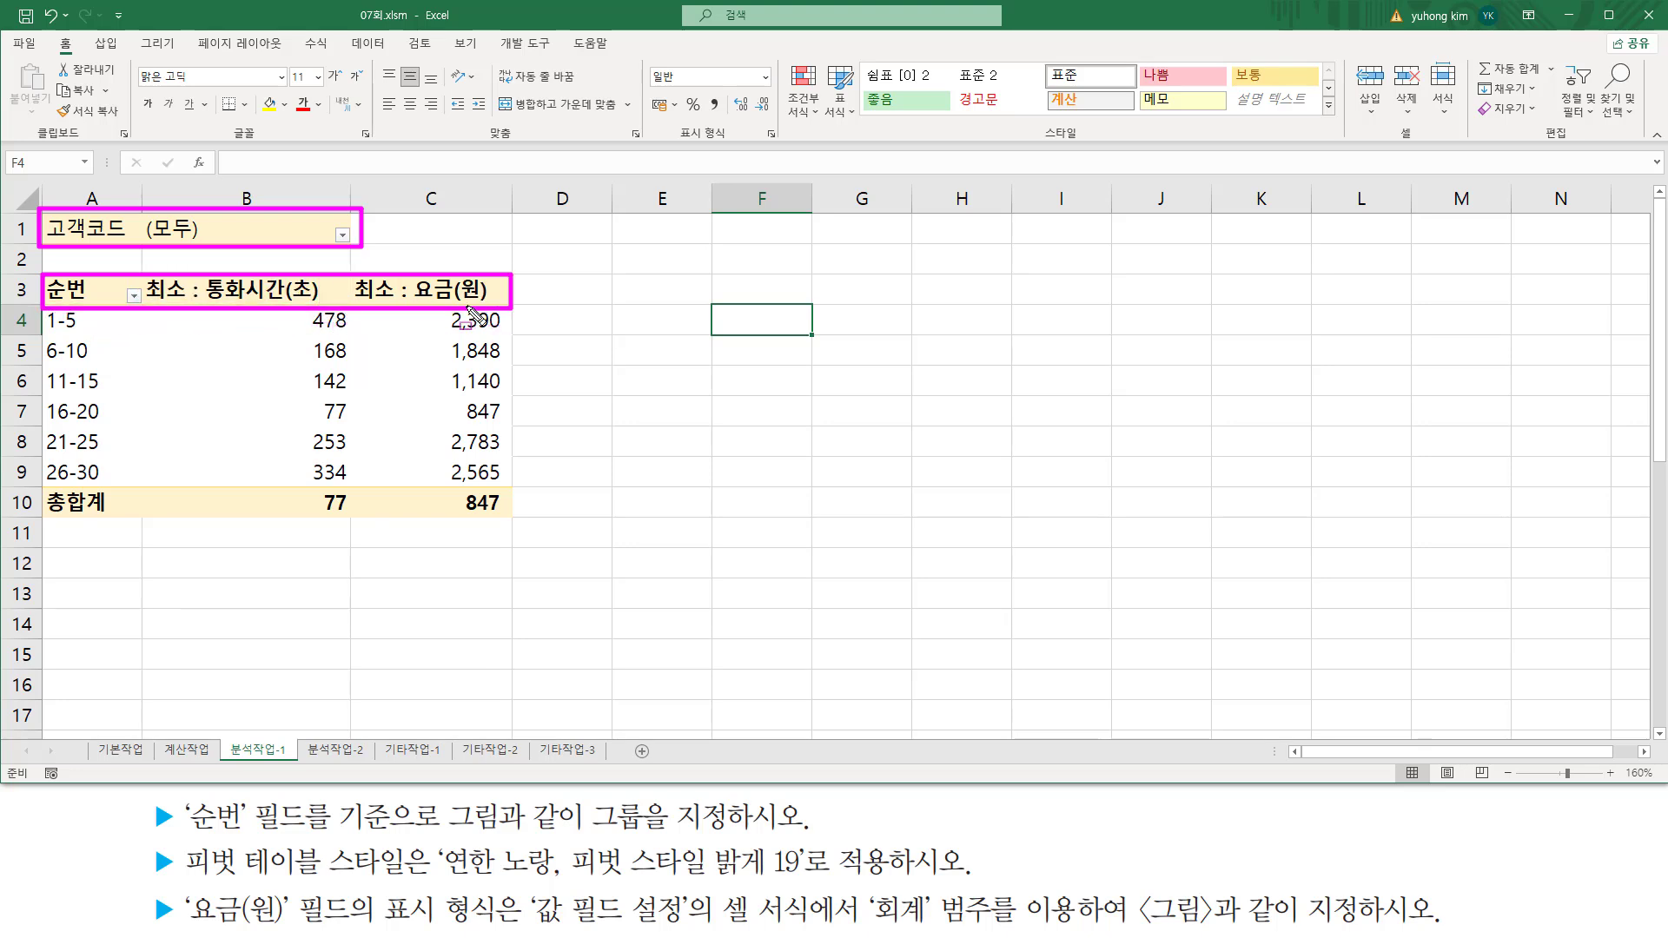
mouse_move(48, 331)
left_mouse_down()
mouse_move(111, 480)
mouse_move(103, 519)
mouse_move(114, 485)
left_mouse_up()
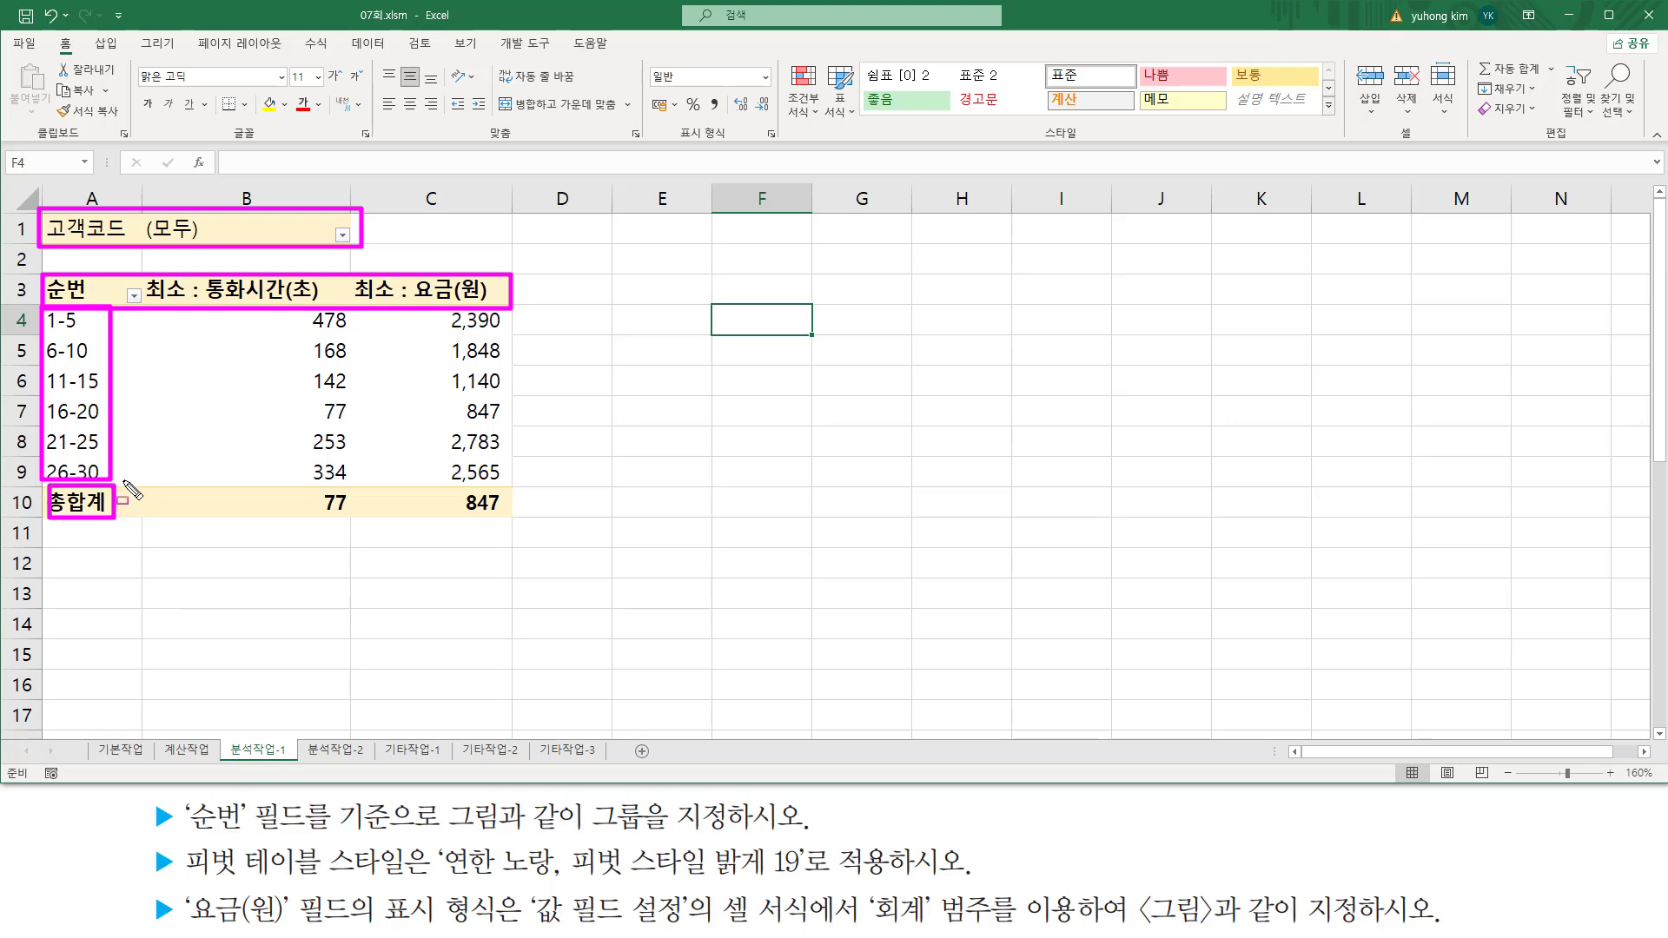
Step: Examine the pivot table's minimum 통화시간(초) and 요금(원) values down to the grand total row
mouse_move(265, 312)
left_mouse_down()
mouse_move(477, 526)
mouse_move(511, 520)
left_mouse_up()
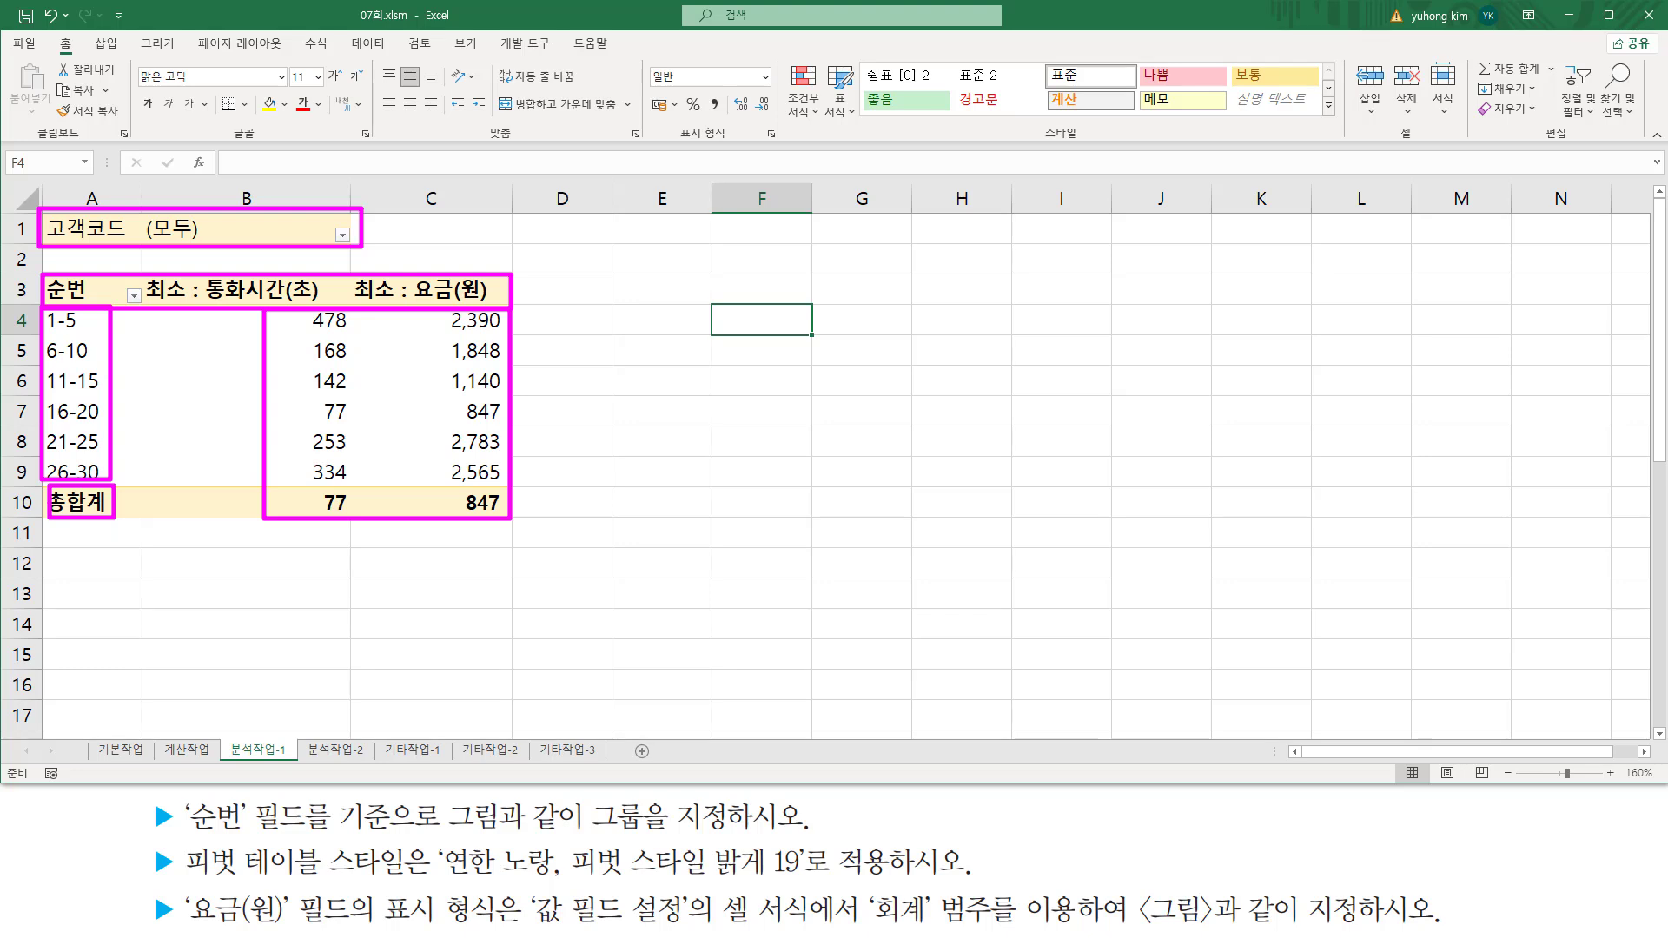
key("Escape")
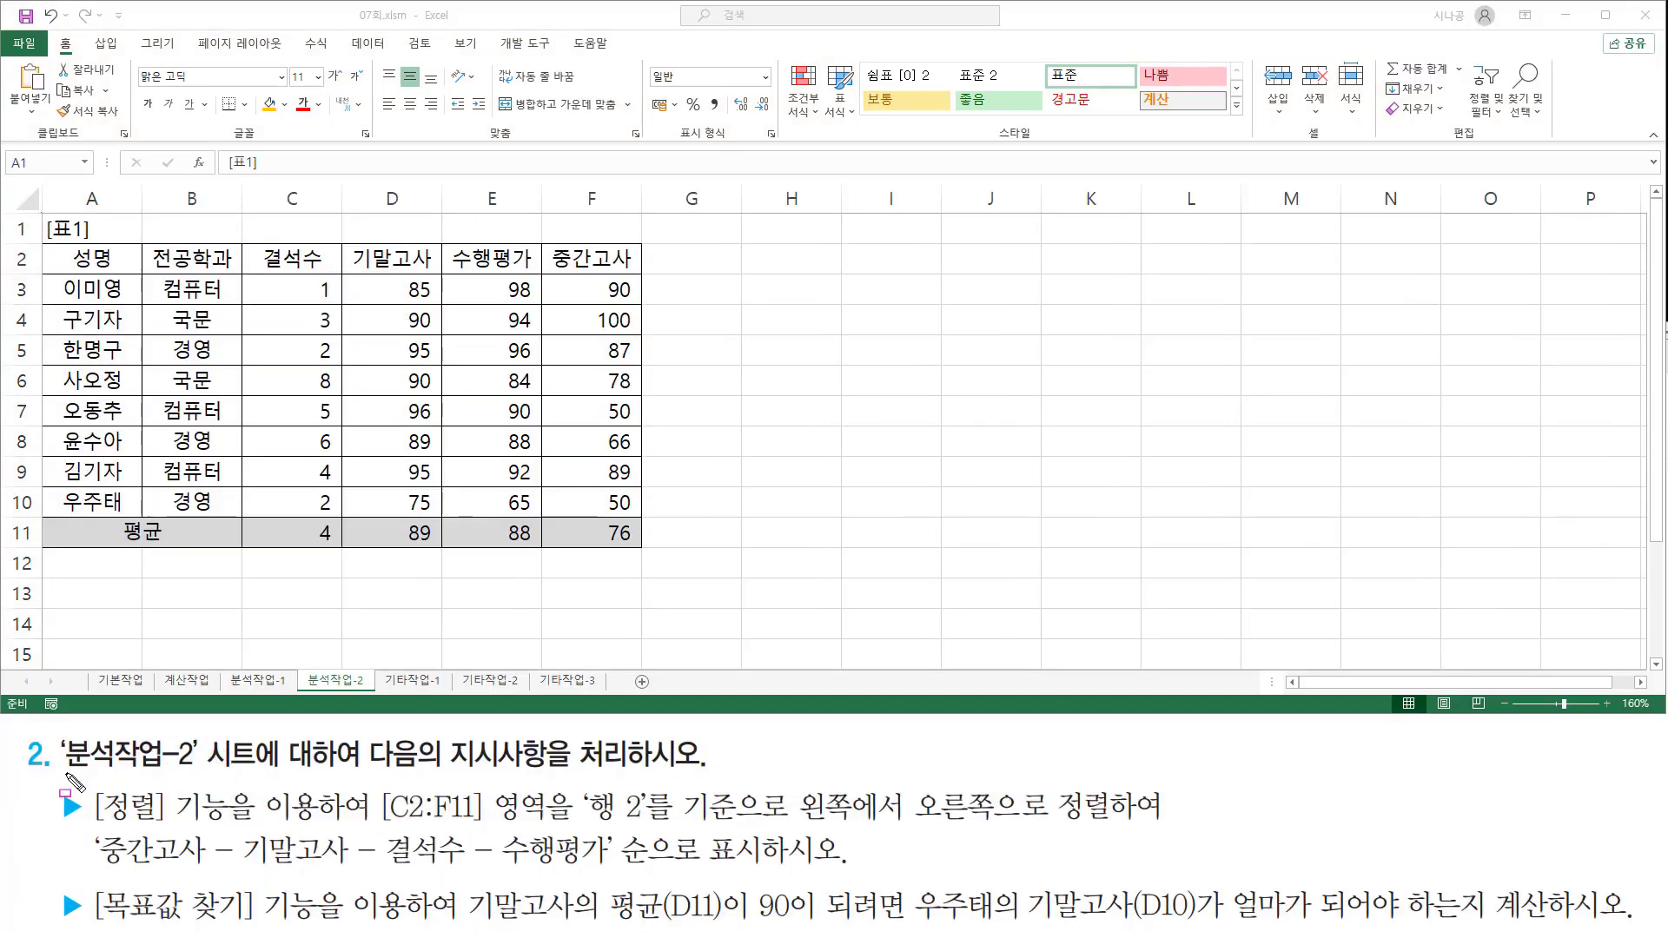
Step: Examine the 분석작업-2 task heading and the [표1] grade table on the 분석작업-2 sheet
mouse_move(66, 772)
left_mouse_down()
mouse_move(196, 772)
mouse_move(200, 731)
left_mouse_up()
left_click_drag(445, 769, 702, 770)
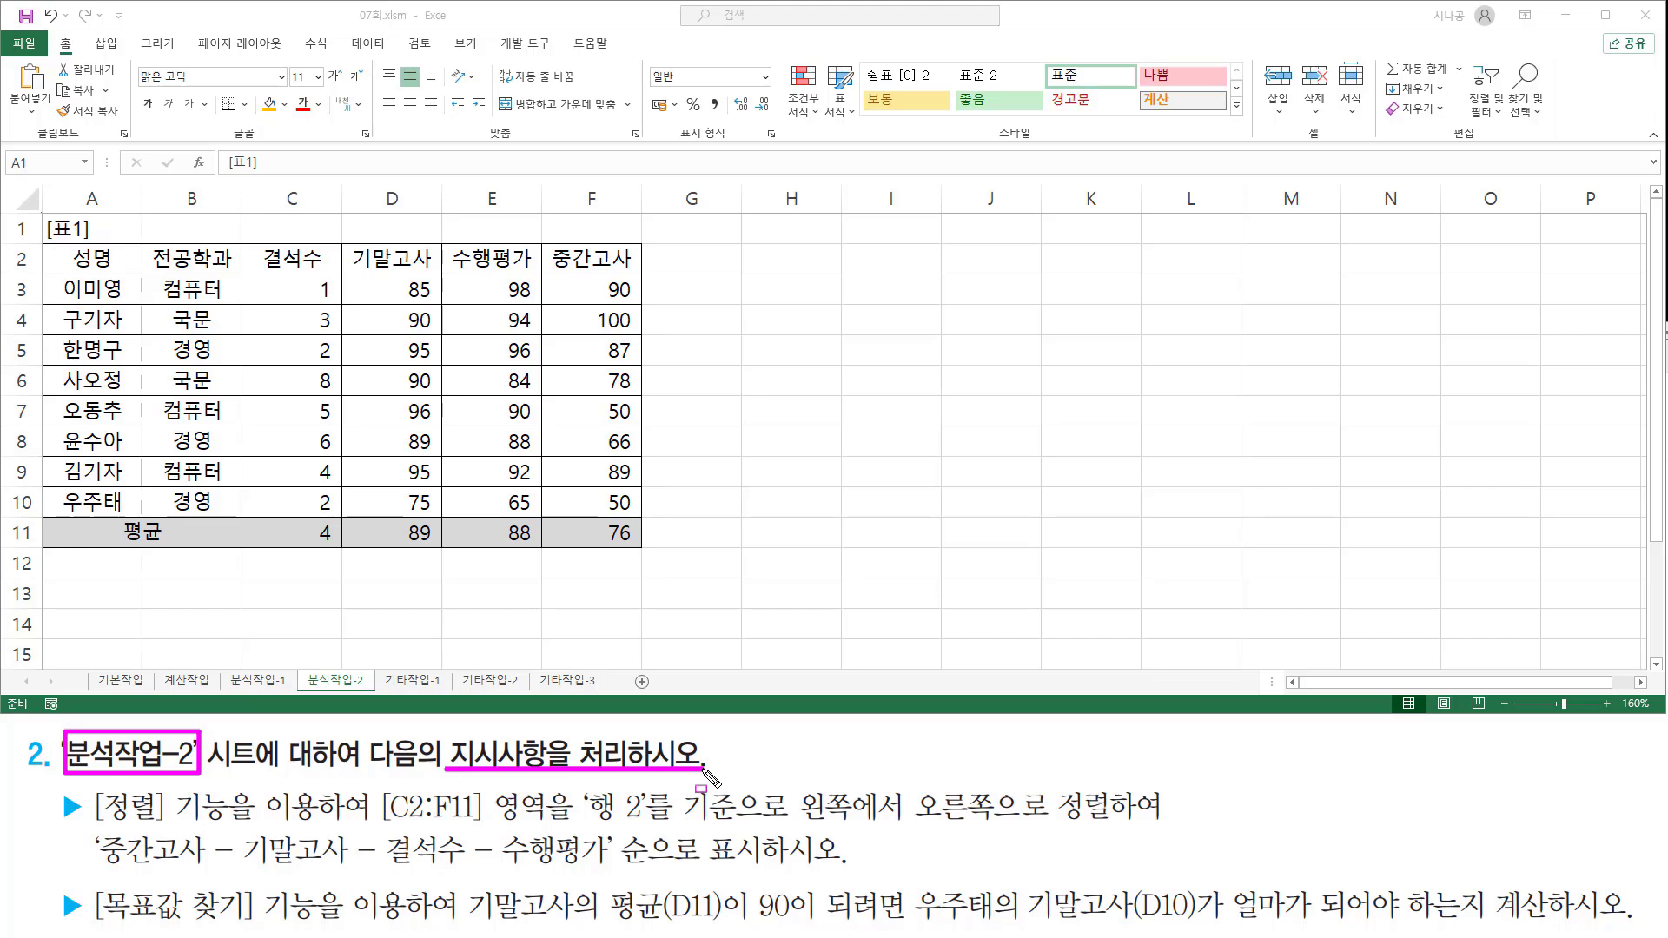
key("Escape")
left_click_drag(305, 674, 368, 693)
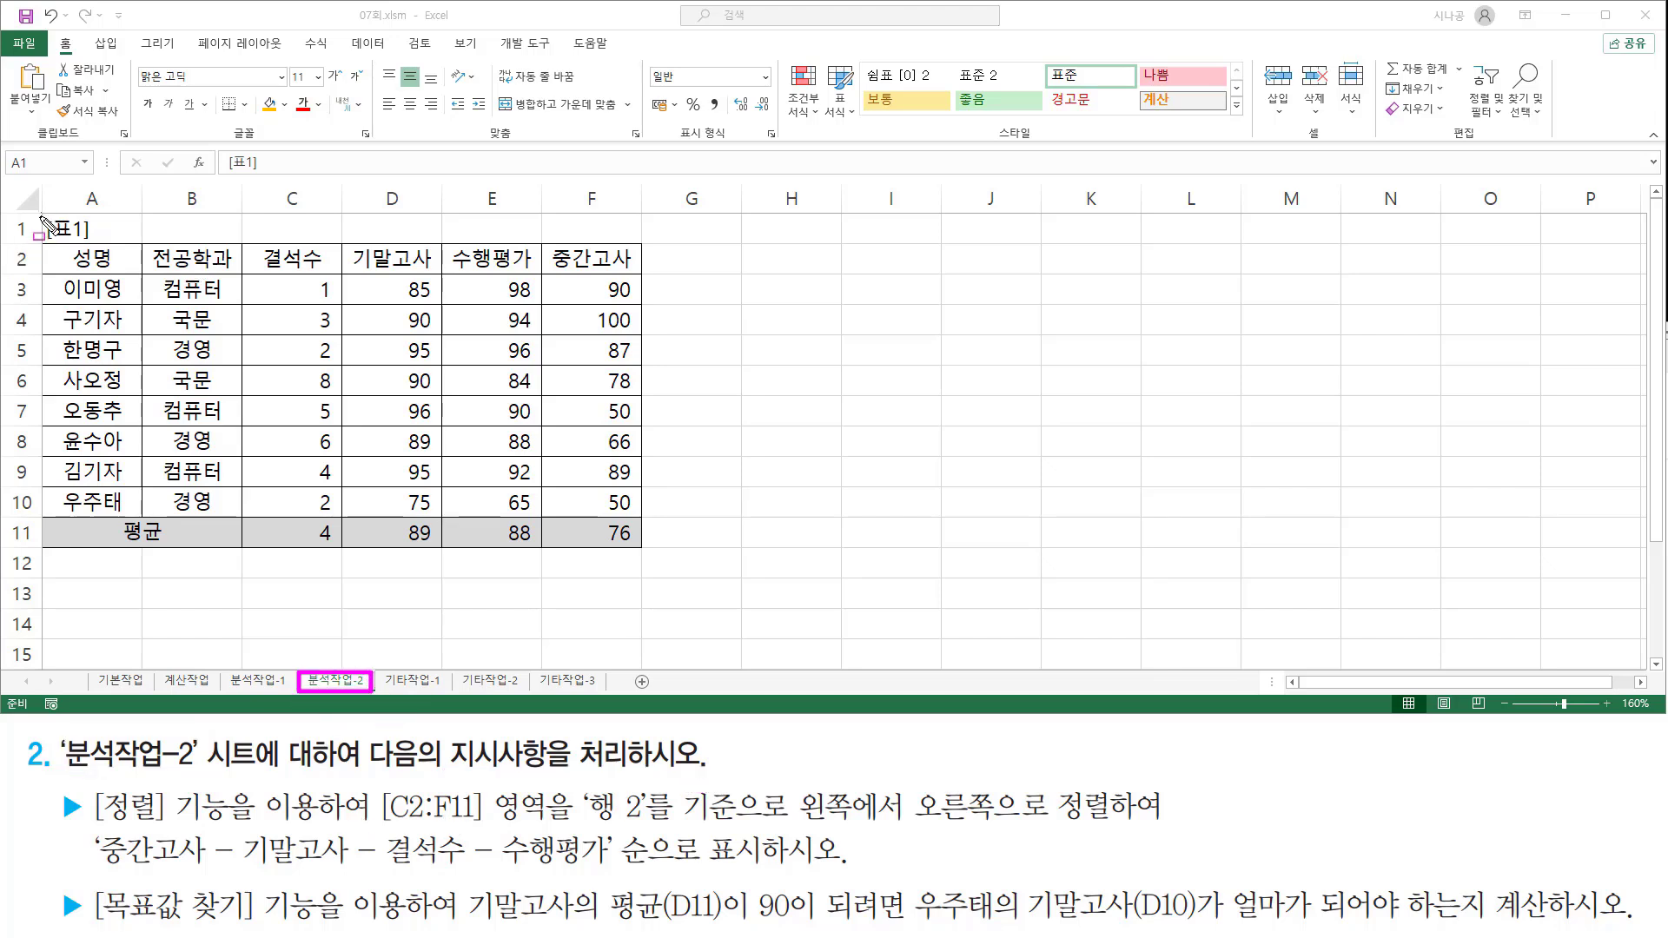
mouse_move(39, 210)
left_mouse_down()
mouse_move(363, 521)
mouse_move(647, 552)
left_mouse_up()
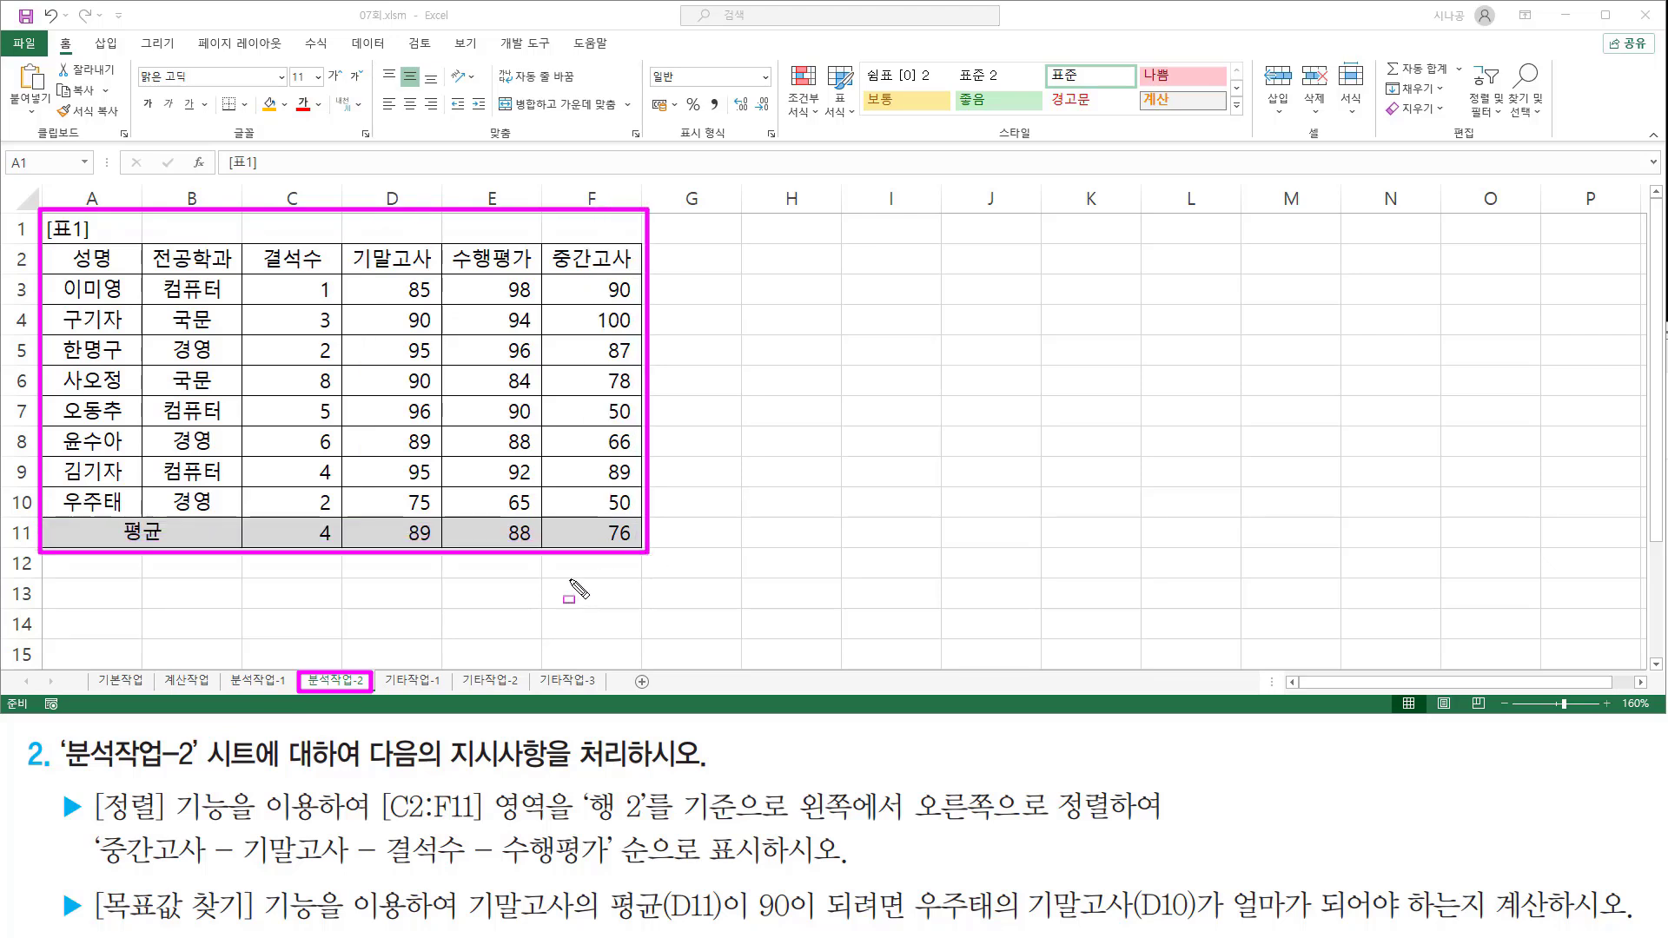
key("Escape")
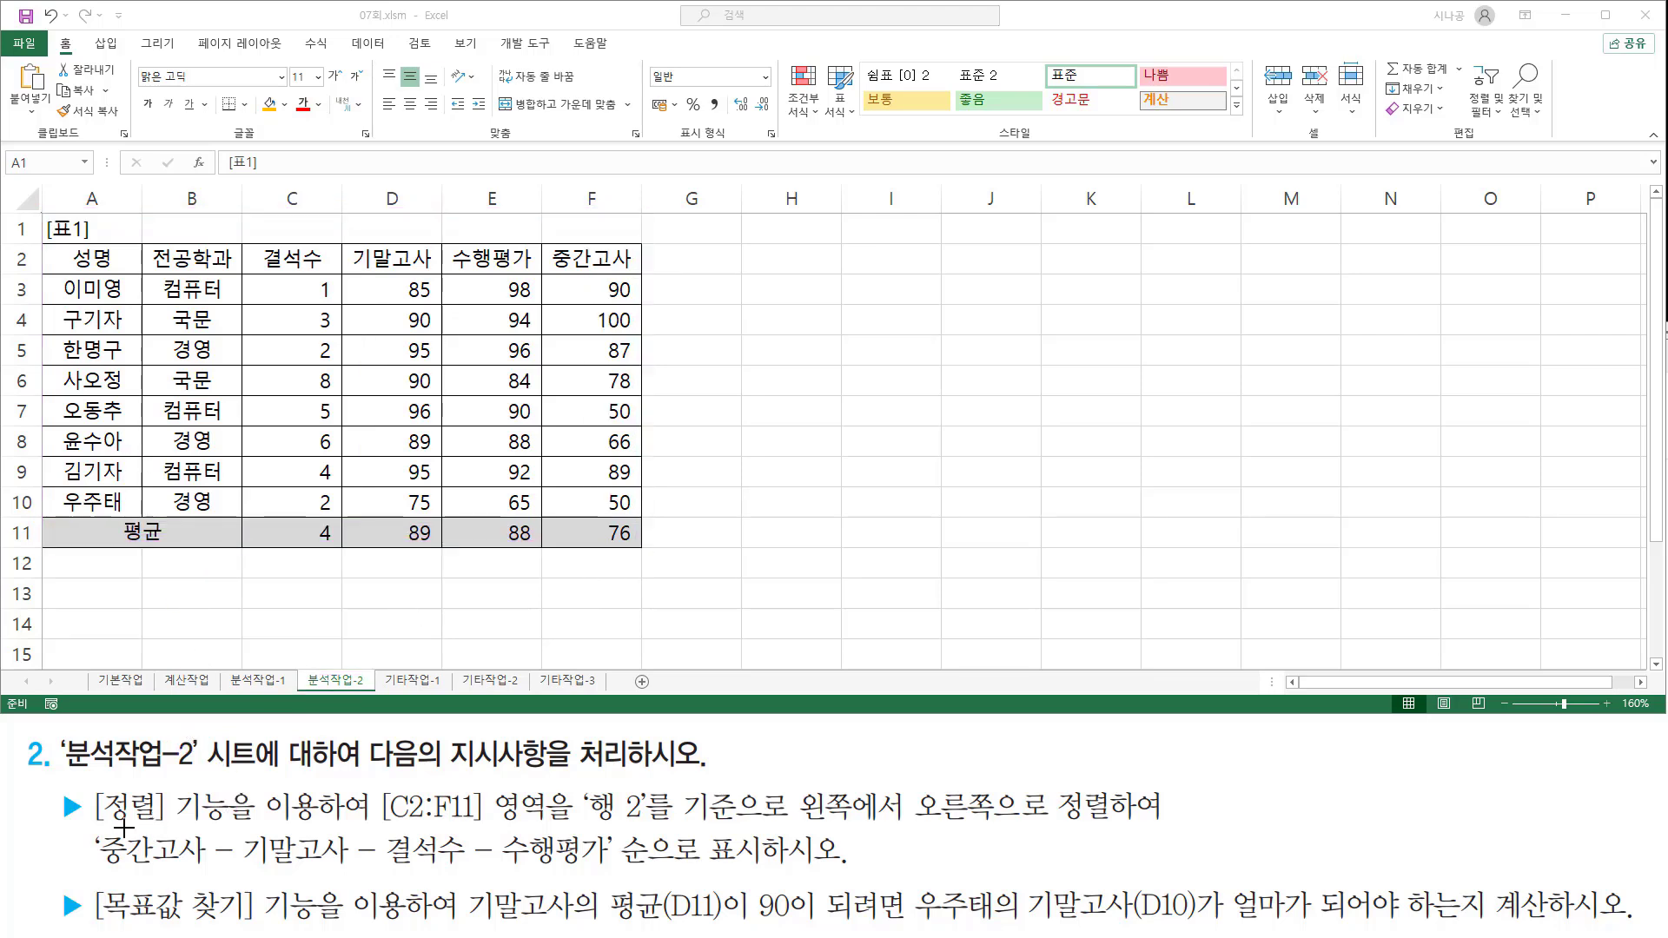
Step: Read the sort instruction for range C2:F11, including its key row, direction and required column order
mouse_move(92, 826)
left_mouse_down()
mouse_move(222, 827)
mouse_move(226, 787)
left_mouse_up()
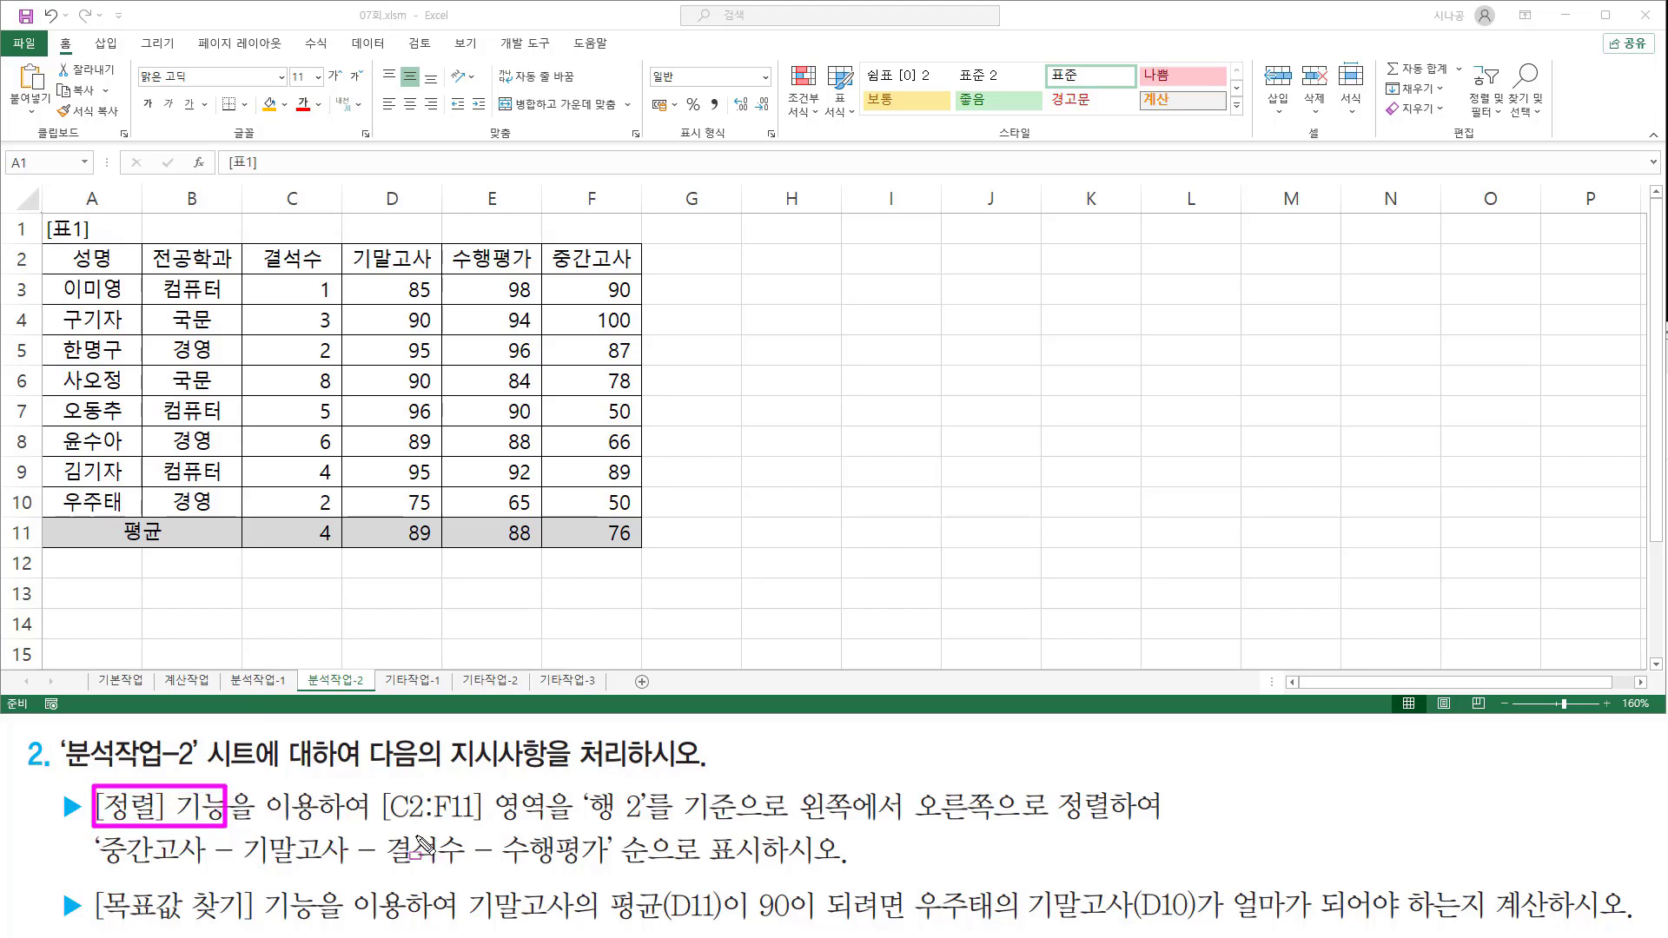
left_click_drag(382, 821, 549, 822)
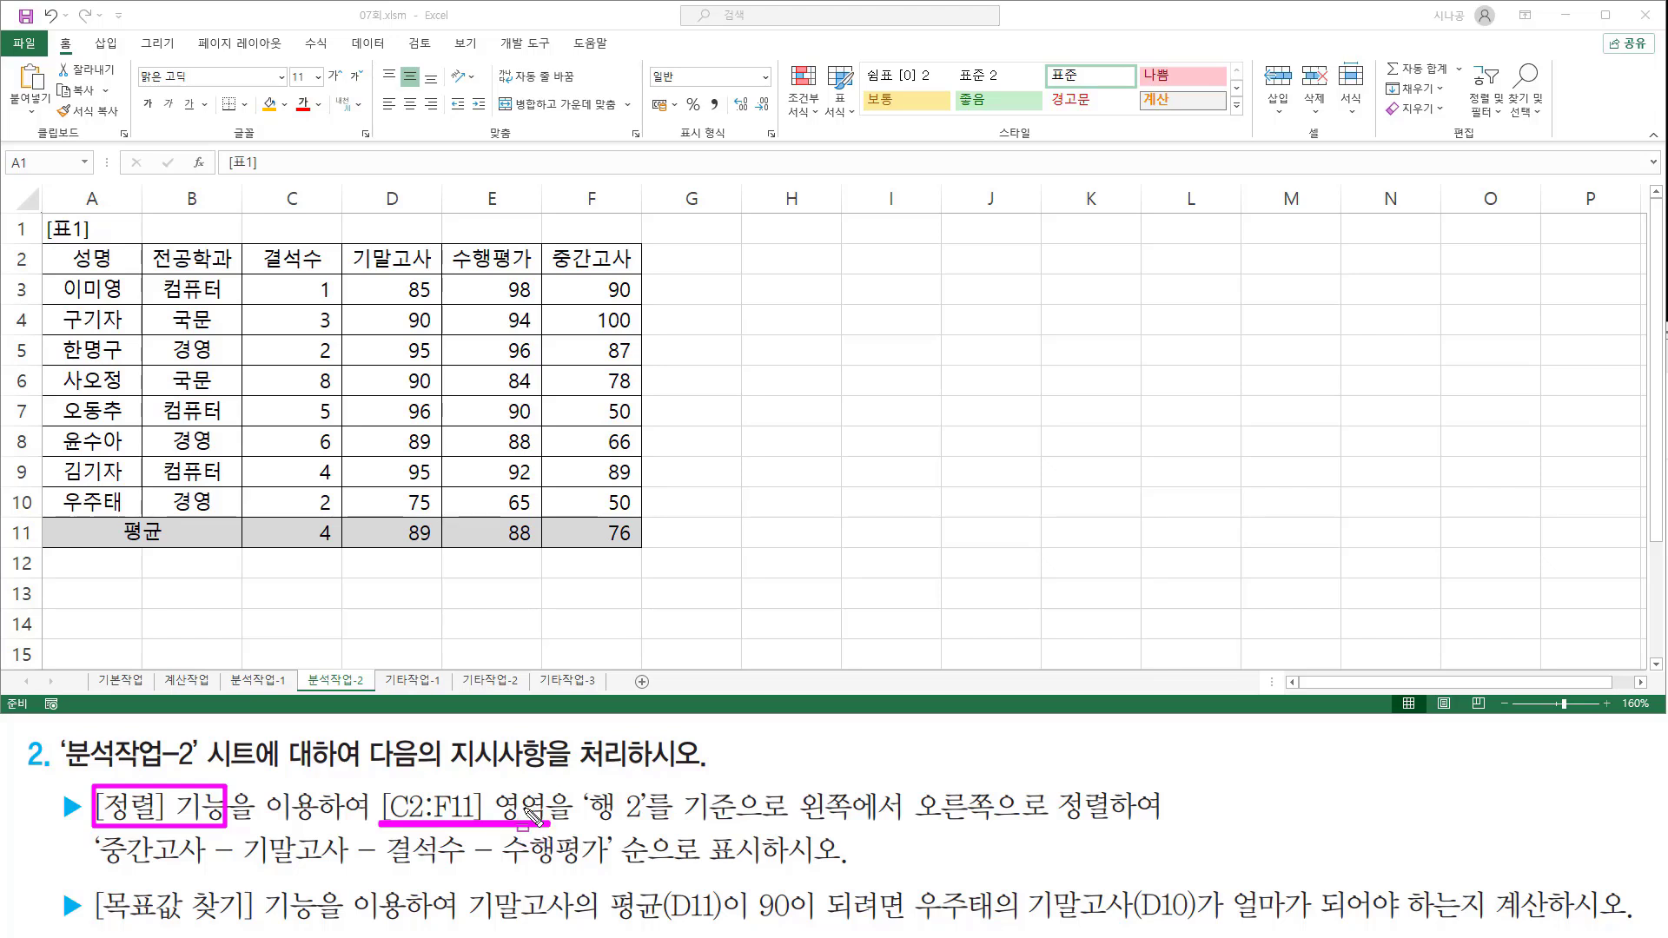
mouse_move(247, 241)
left_mouse_down()
mouse_move(254, 261)
mouse_move(331, 273)
left_mouse_up()
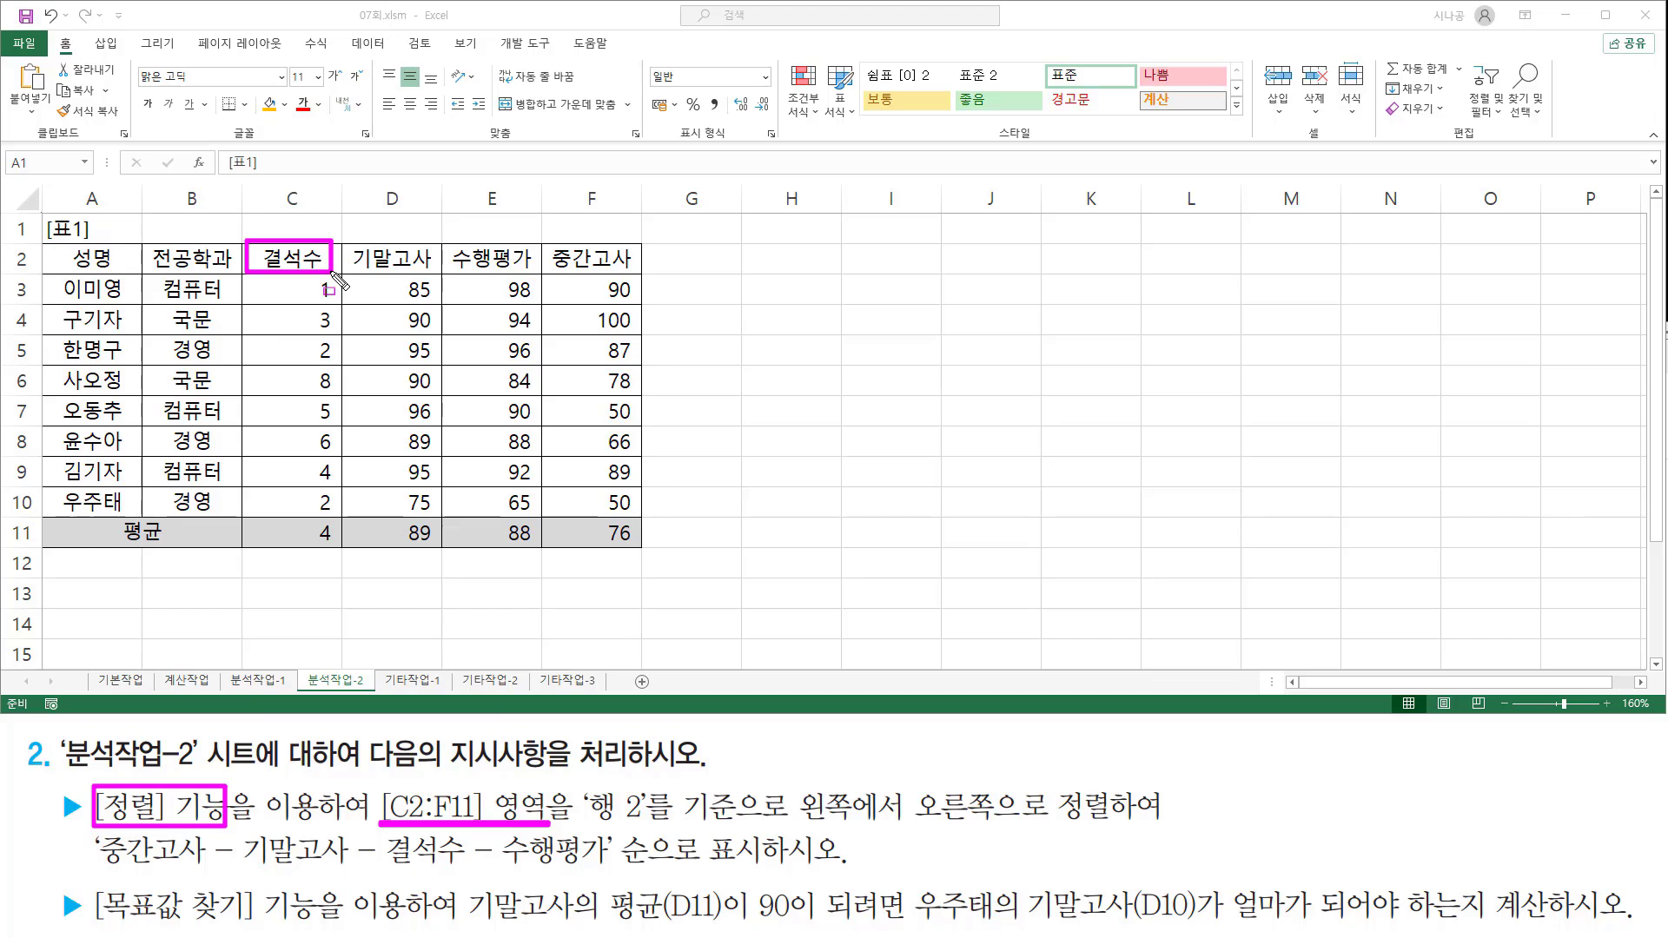
mouse_move(332, 275)
left_mouse_down()
mouse_move(382, 441)
mouse_move(640, 550)
left_mouse_up()
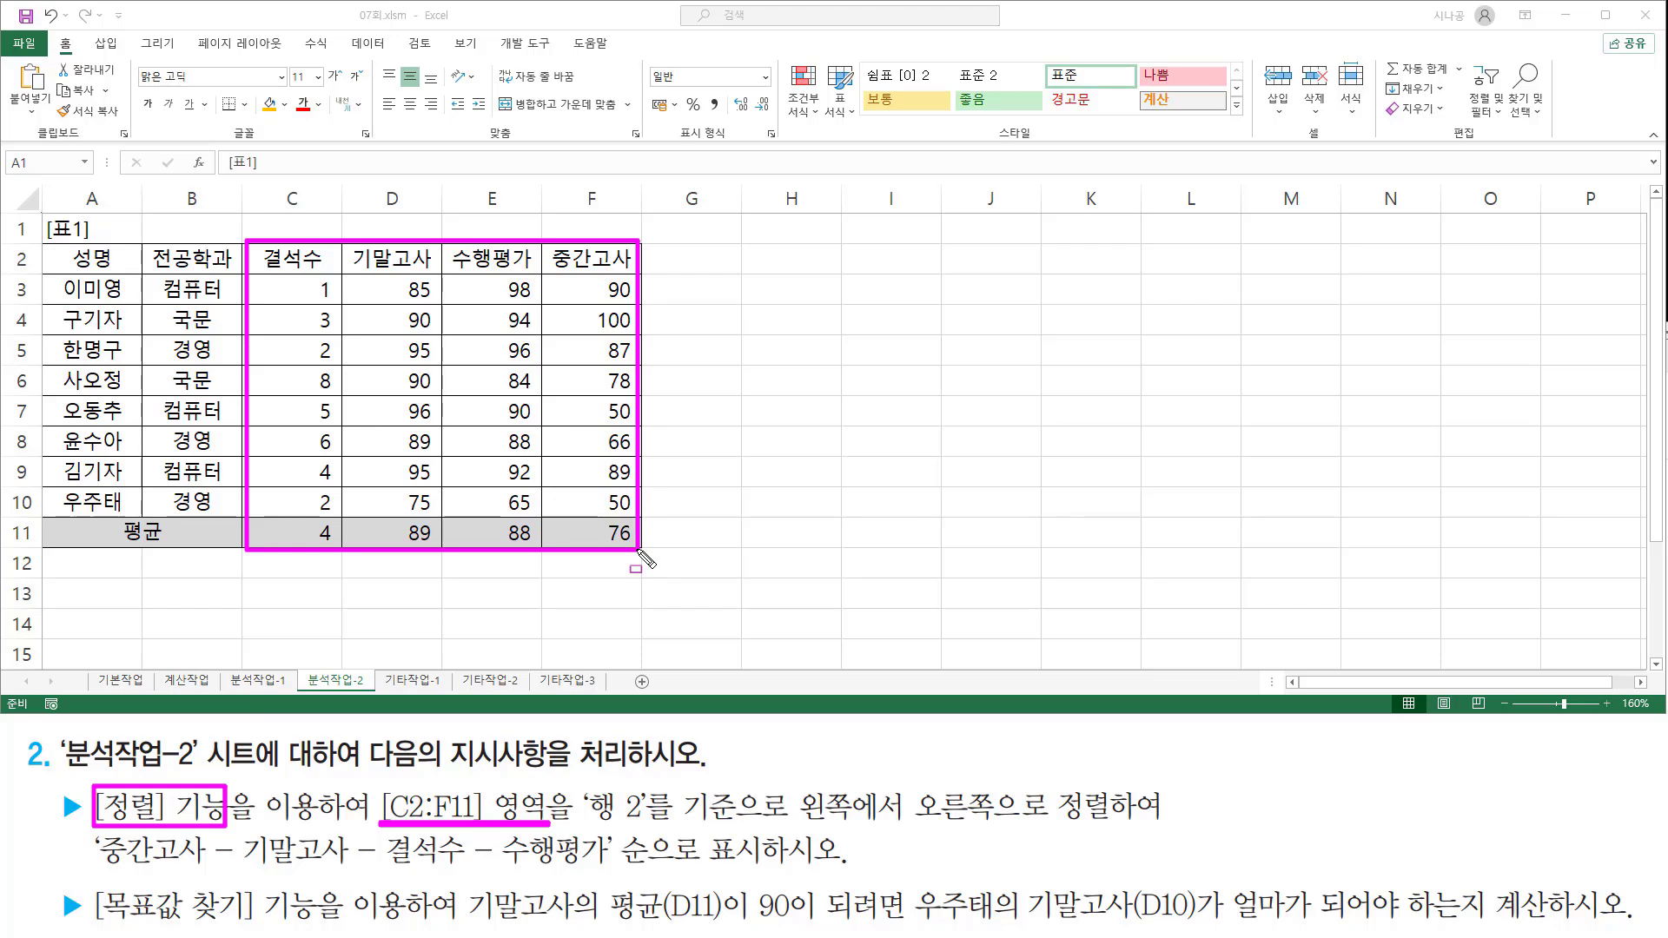
mouse_move(581, 784)
left_mouse_down()
mouse_move(591, 809)
mouse_move(653, 832)
left_mouse_up()
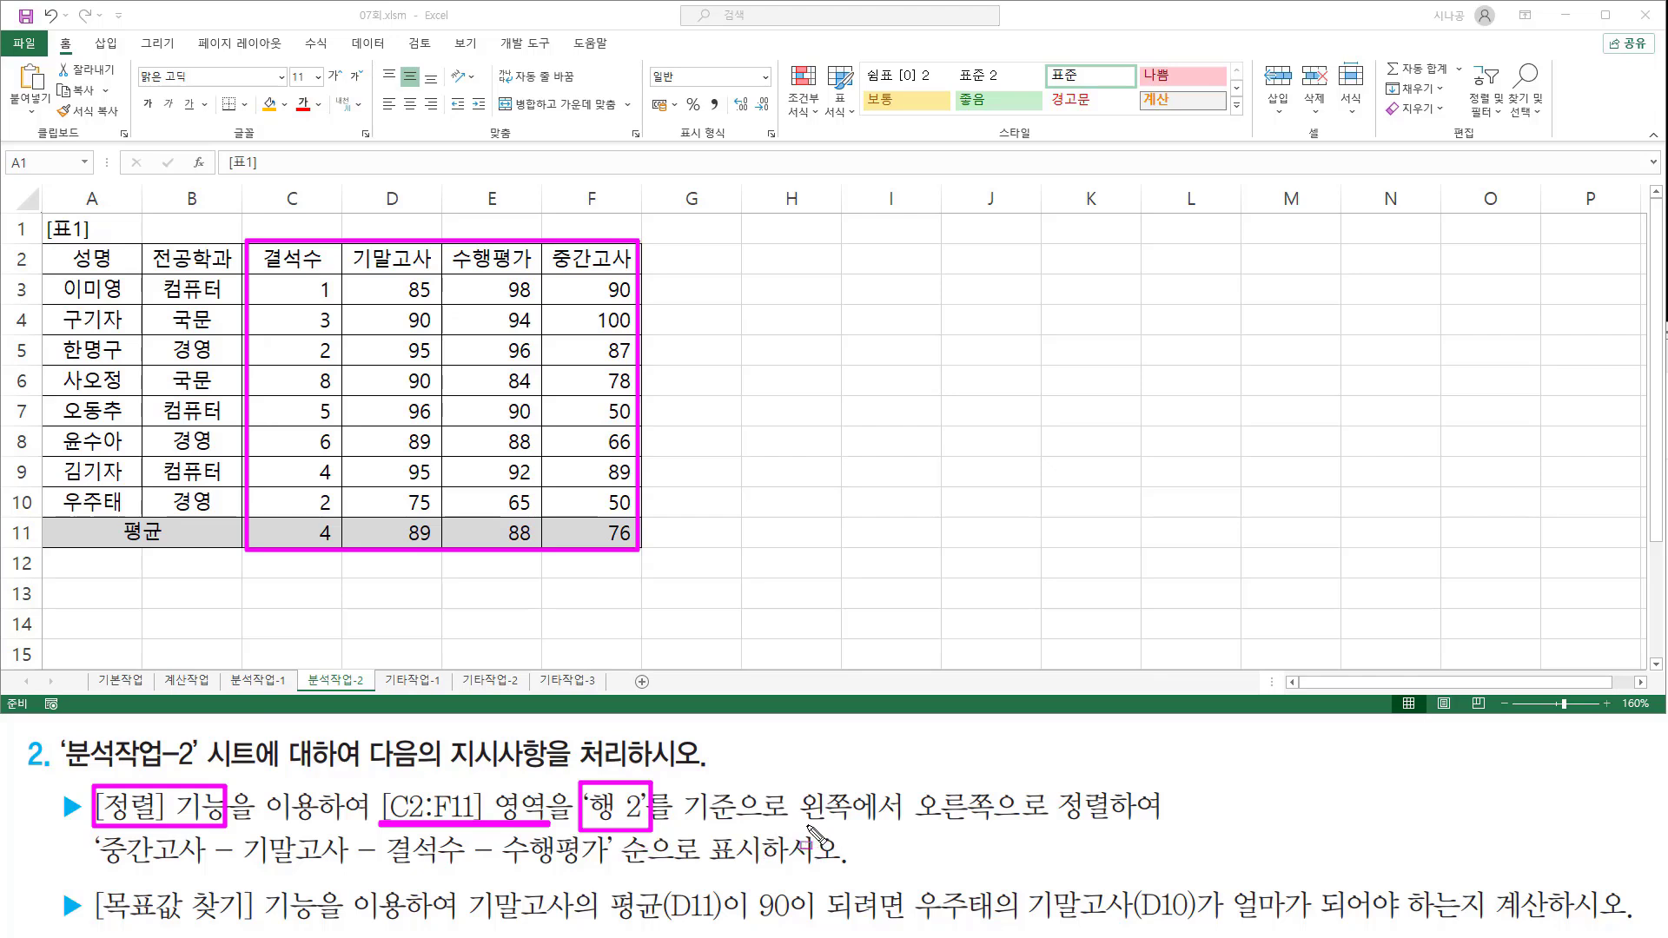
left_click_drag(797, 822, 1115, 825)
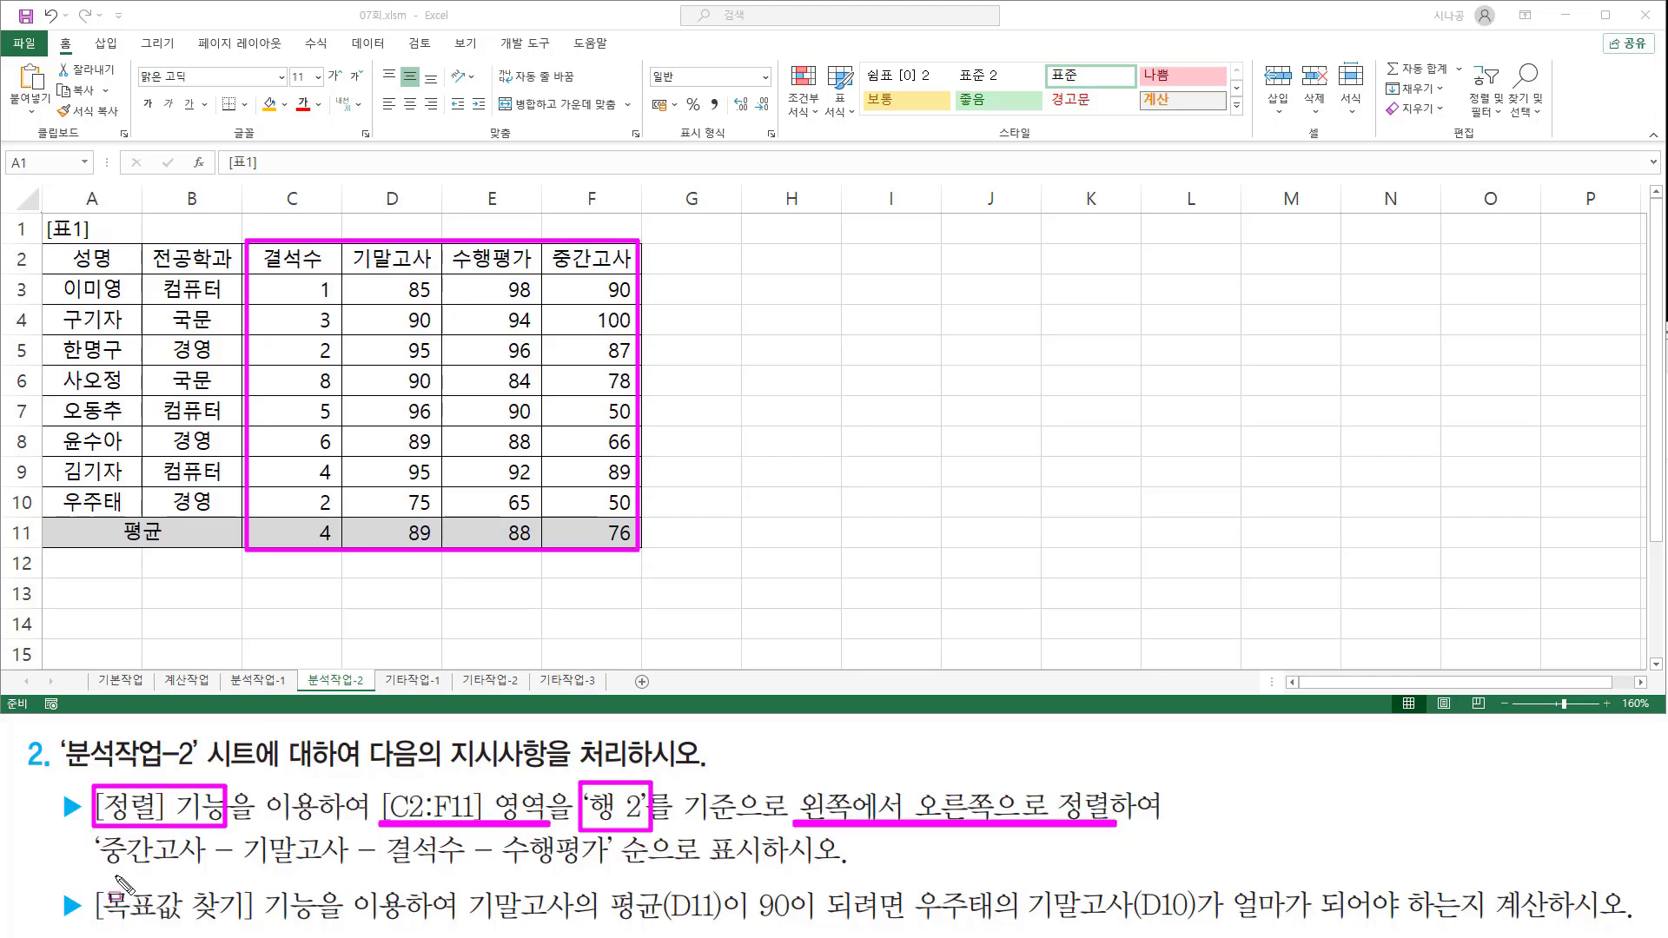
left_click_drag(100, 868, 617, 871)
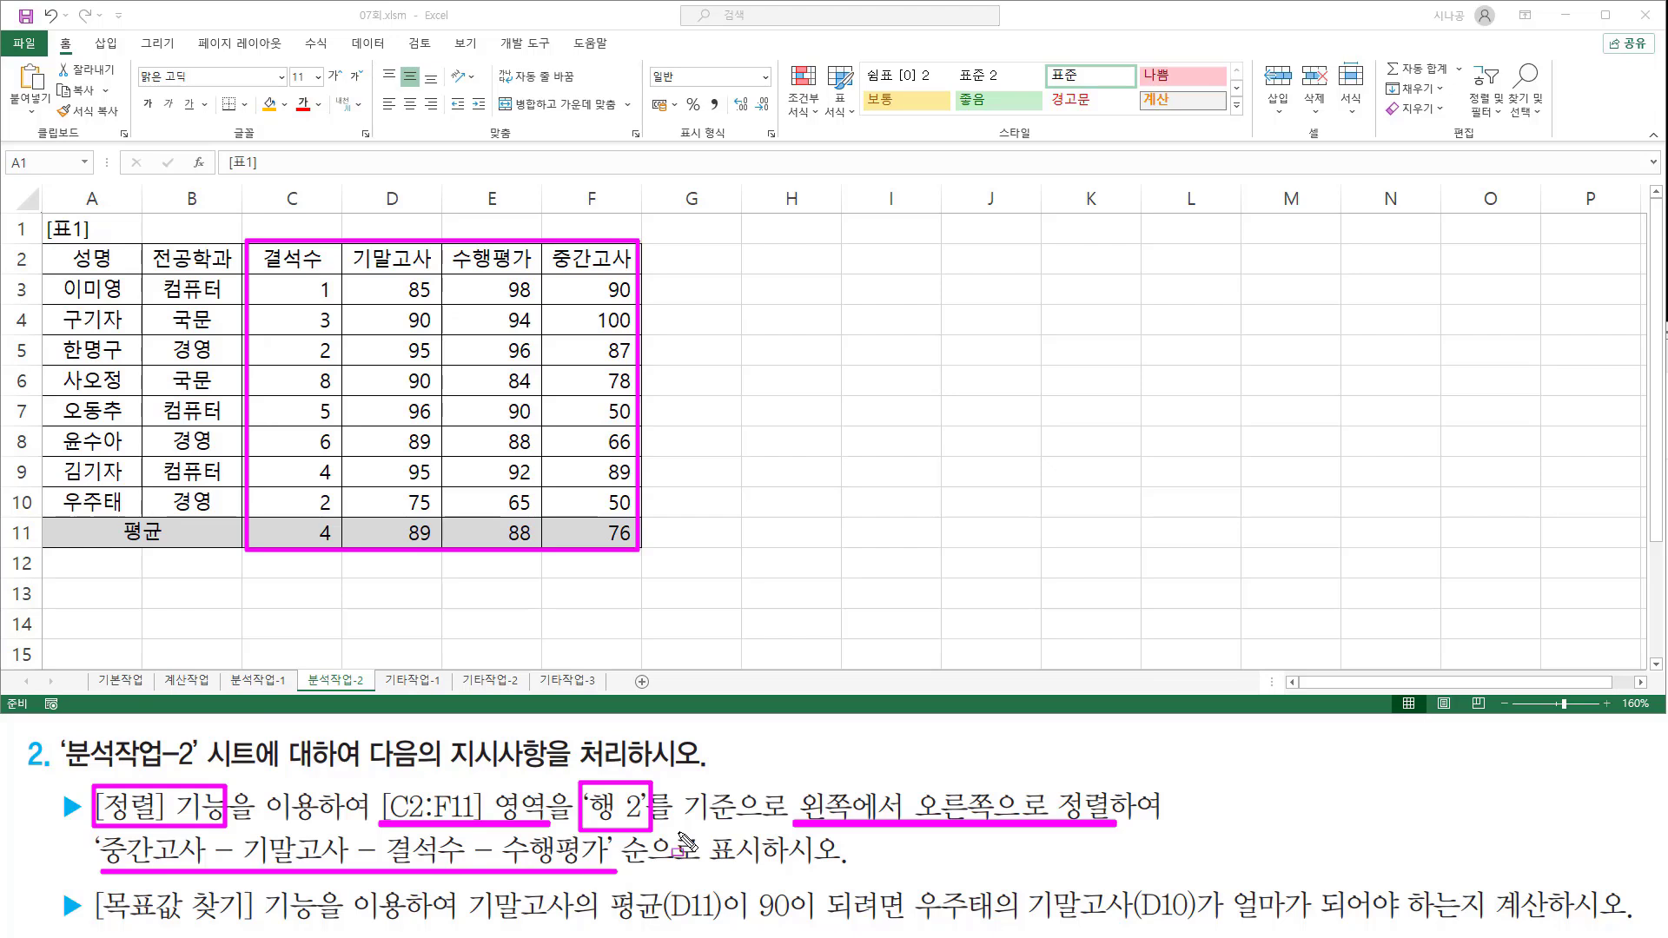
key("Escape")
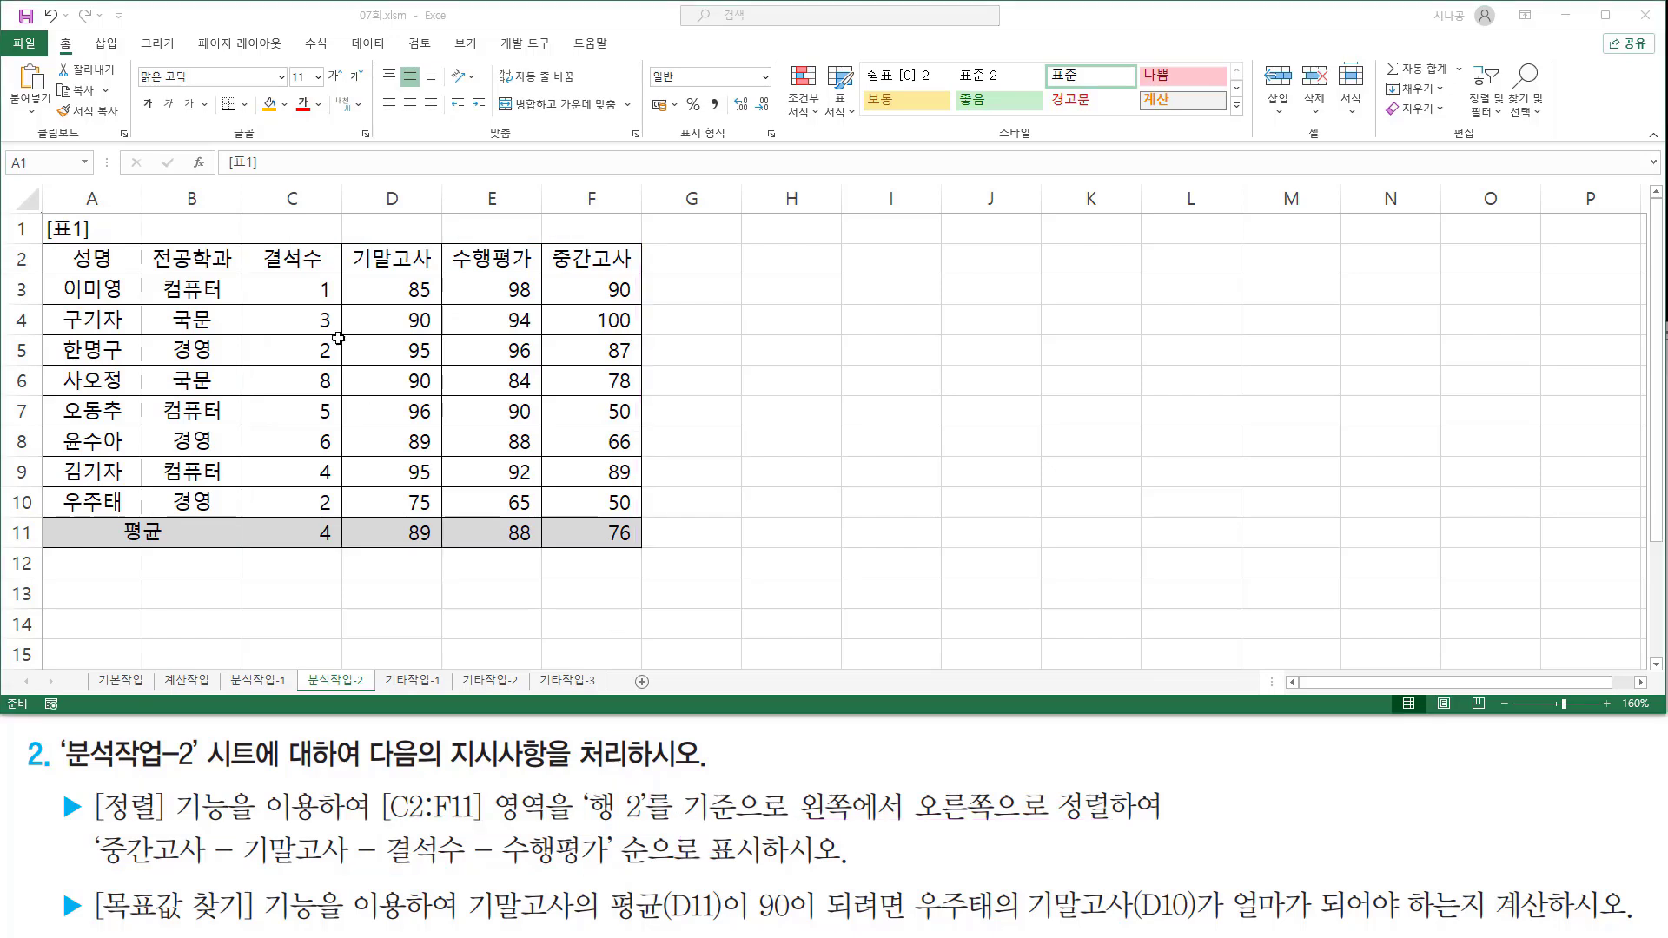
Step: Select the range C2:F11 on 분석작업-2 and open the custom Sort settings for it
left_click(292, 259)
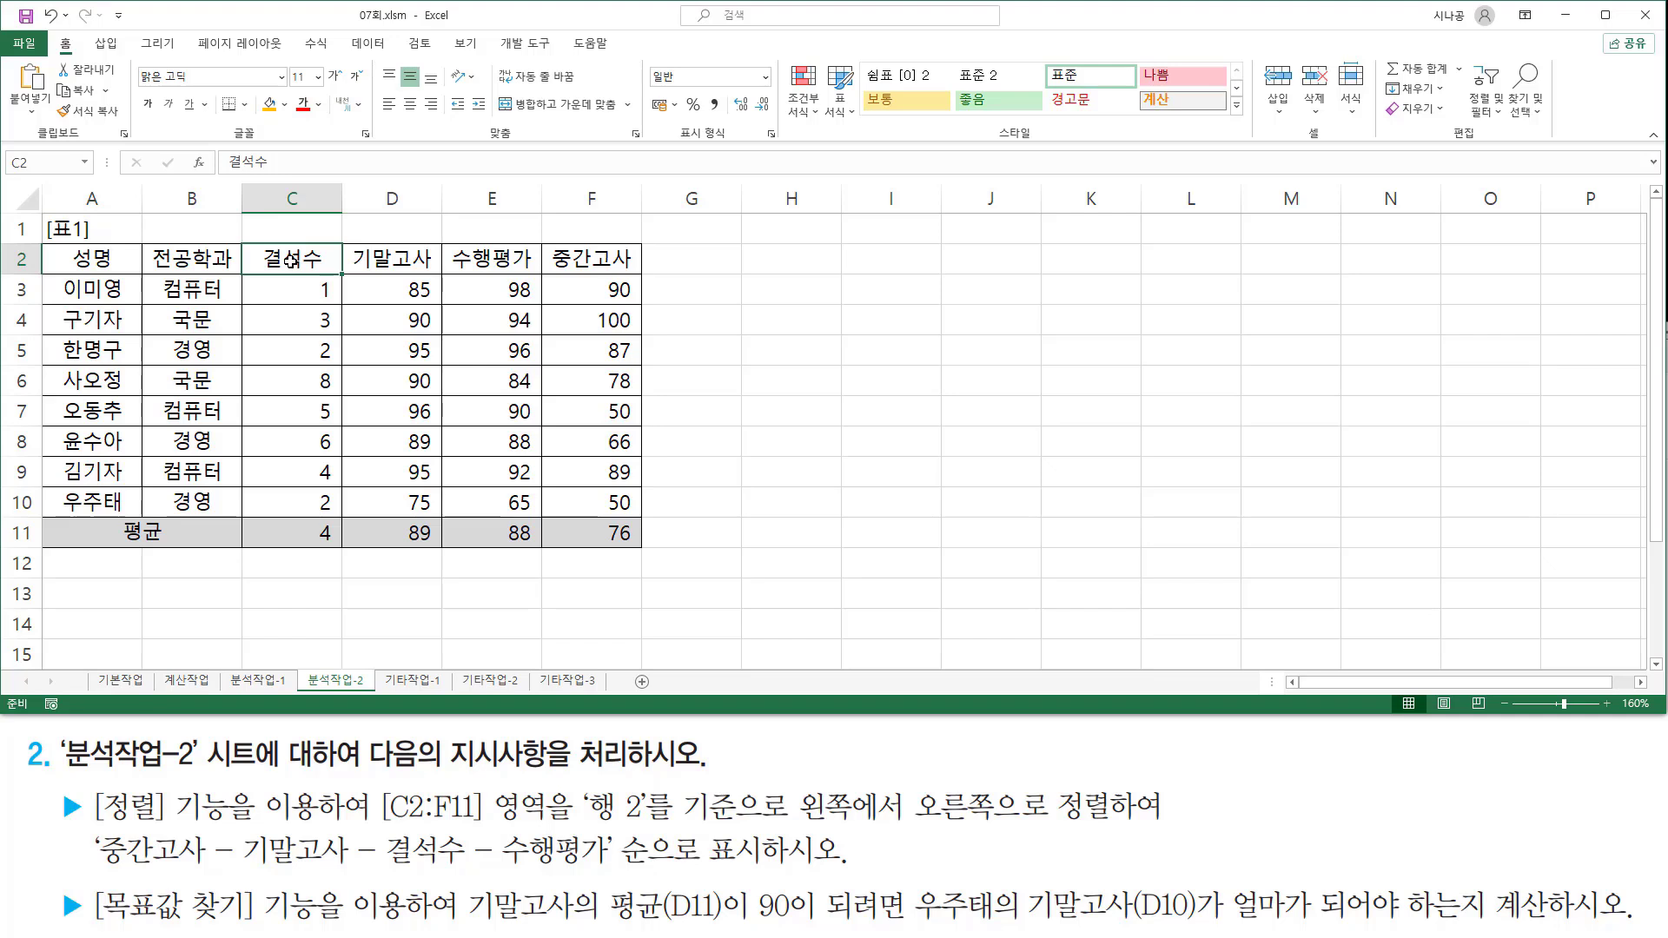
left_click_drag(292, 258, 608, 548)
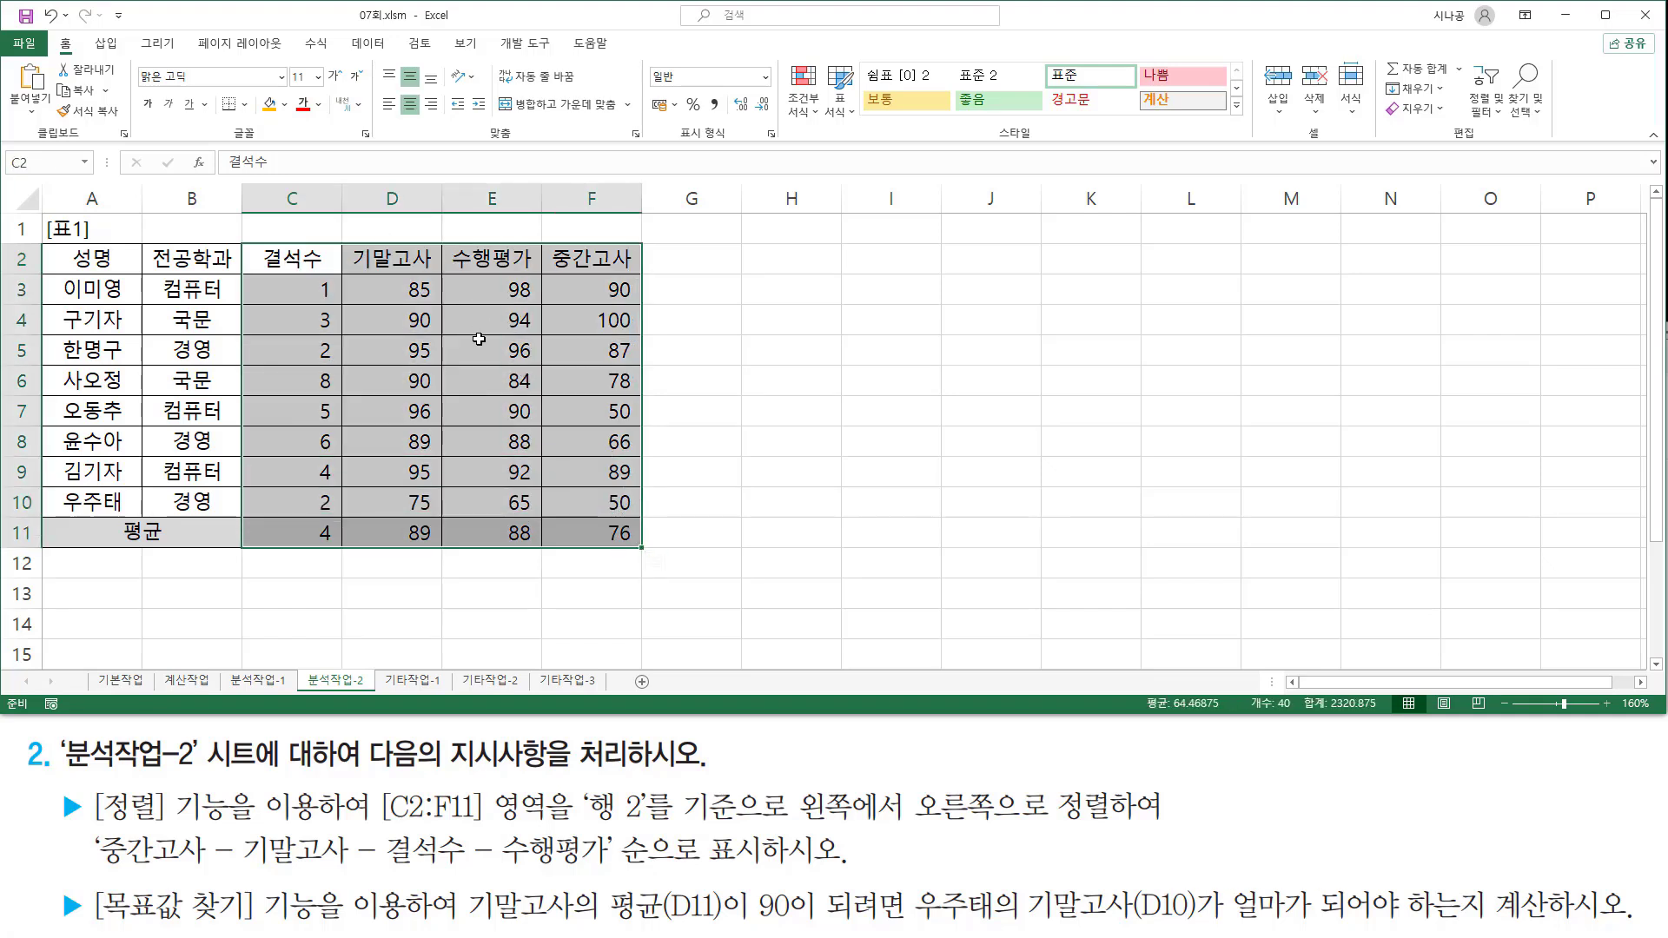
left_click(368, 45)
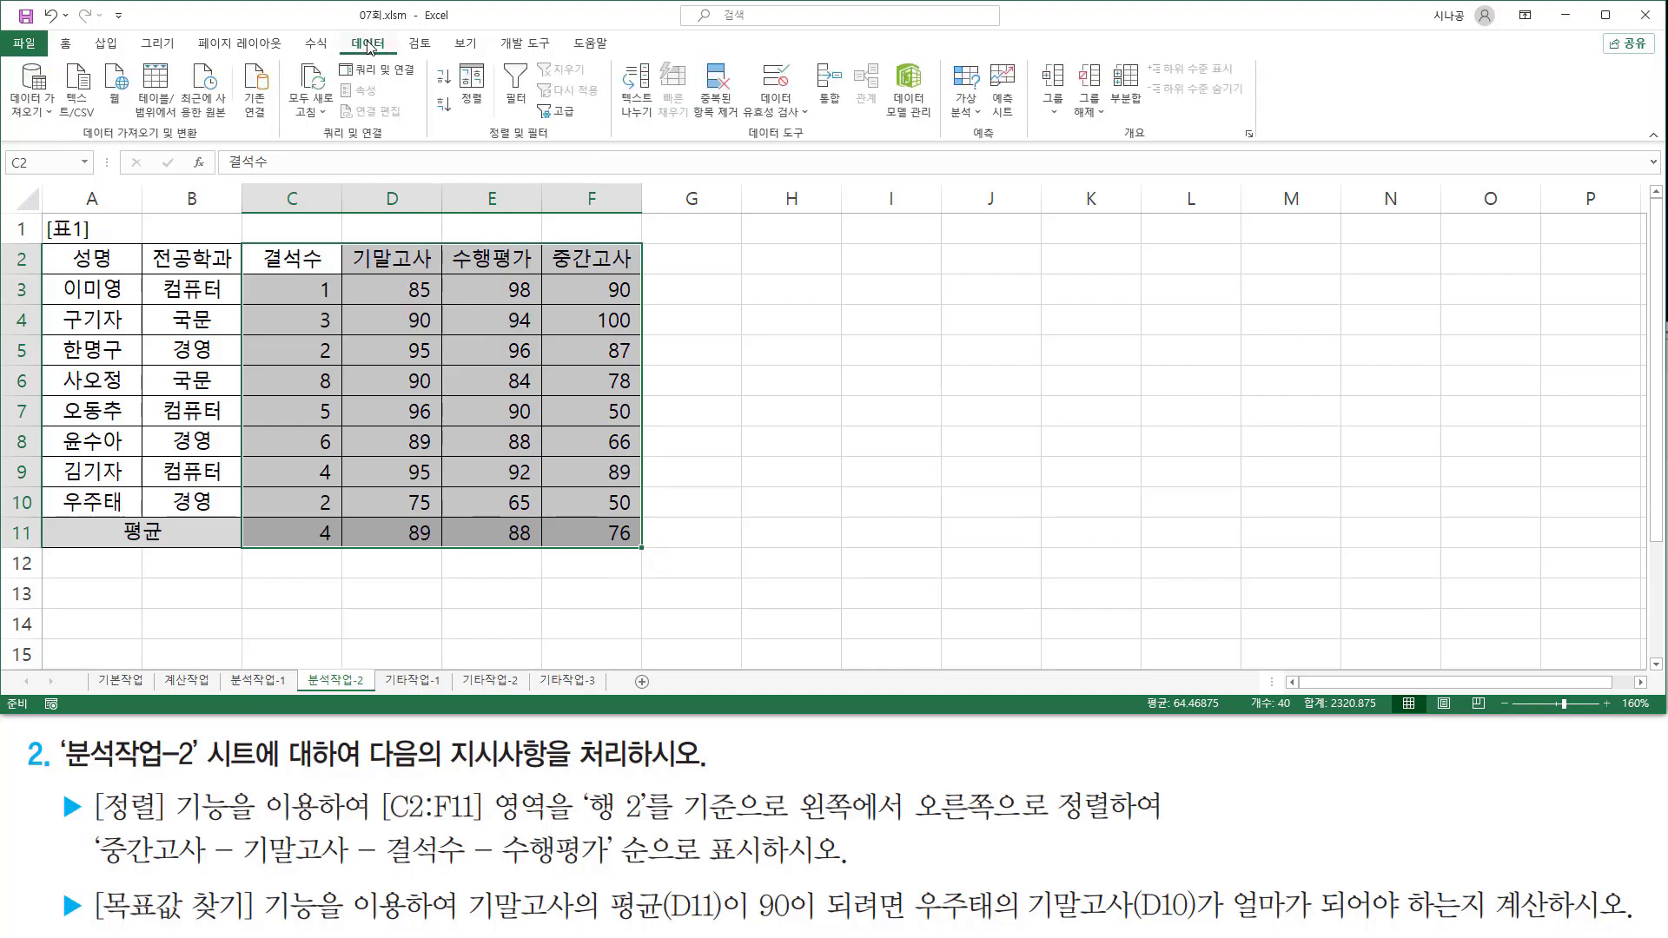
left_click_drag(480, 142, 556, 142)
left_click_drag(454, 62, 490, 119)
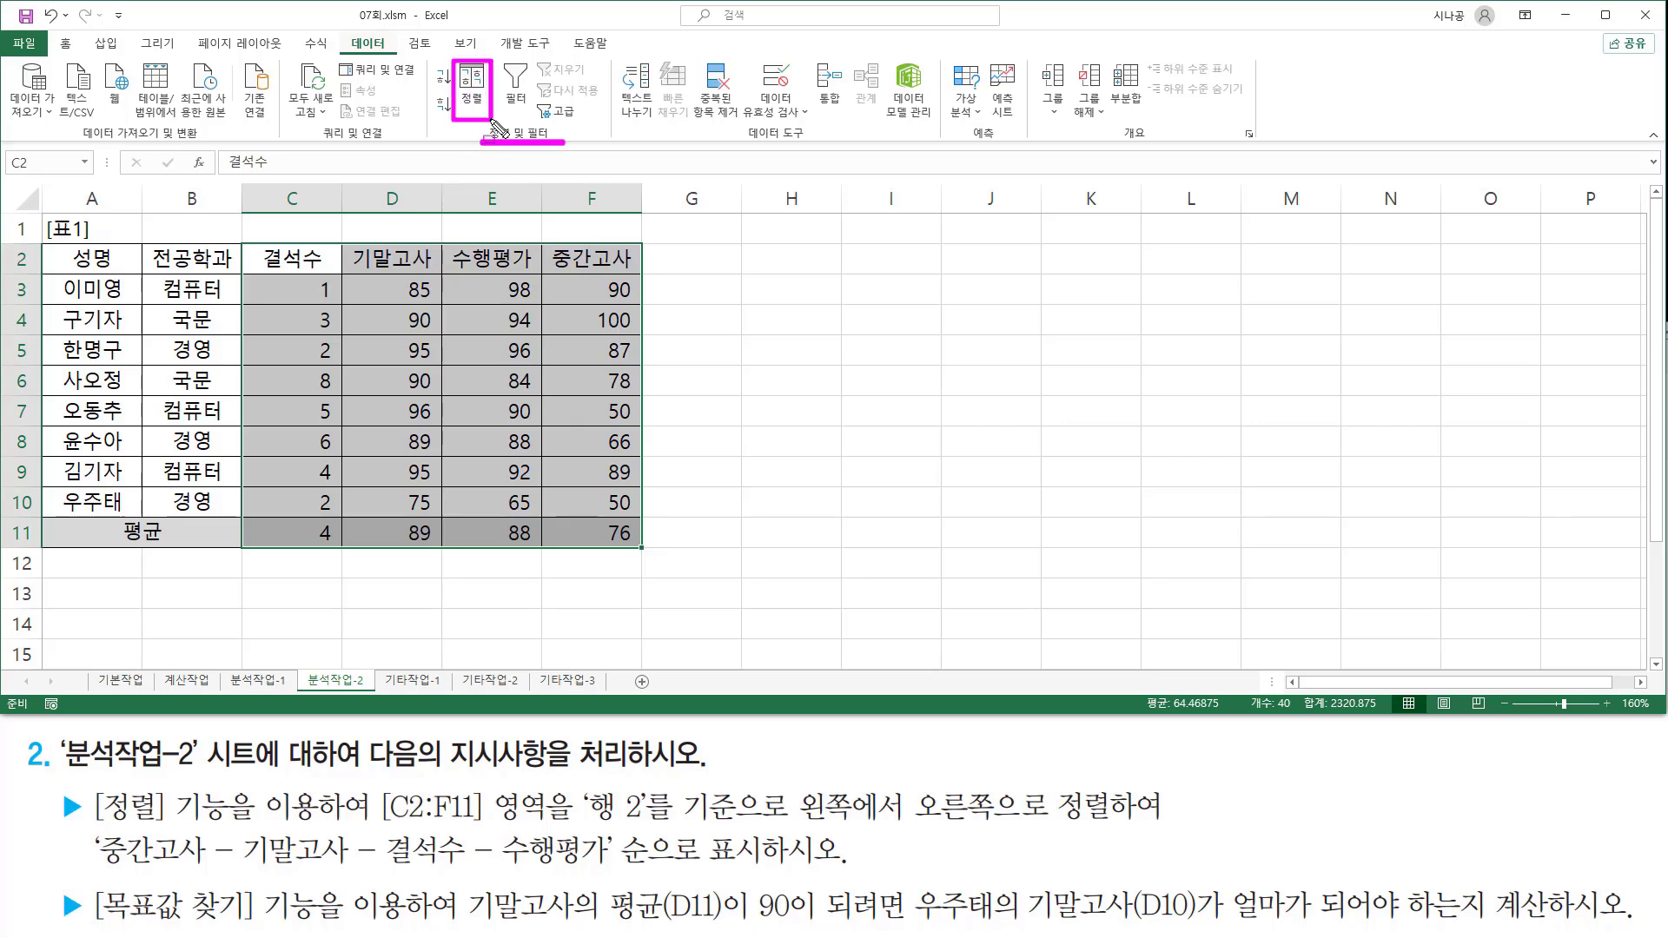
key("Escape")
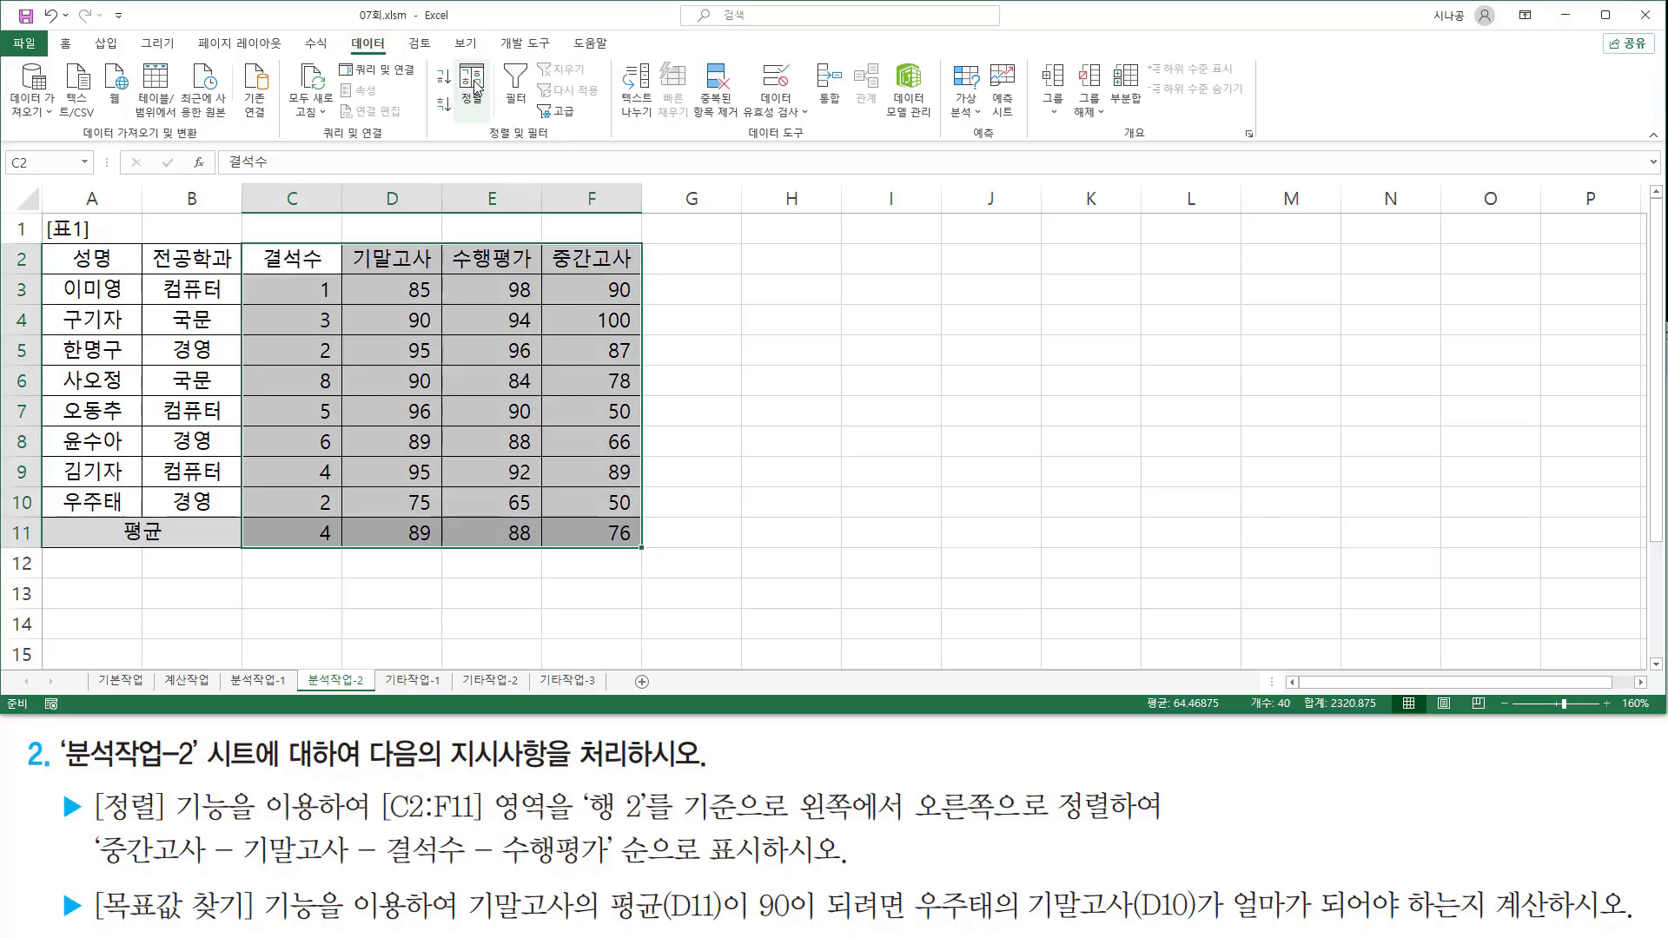
left_click(471, 84)
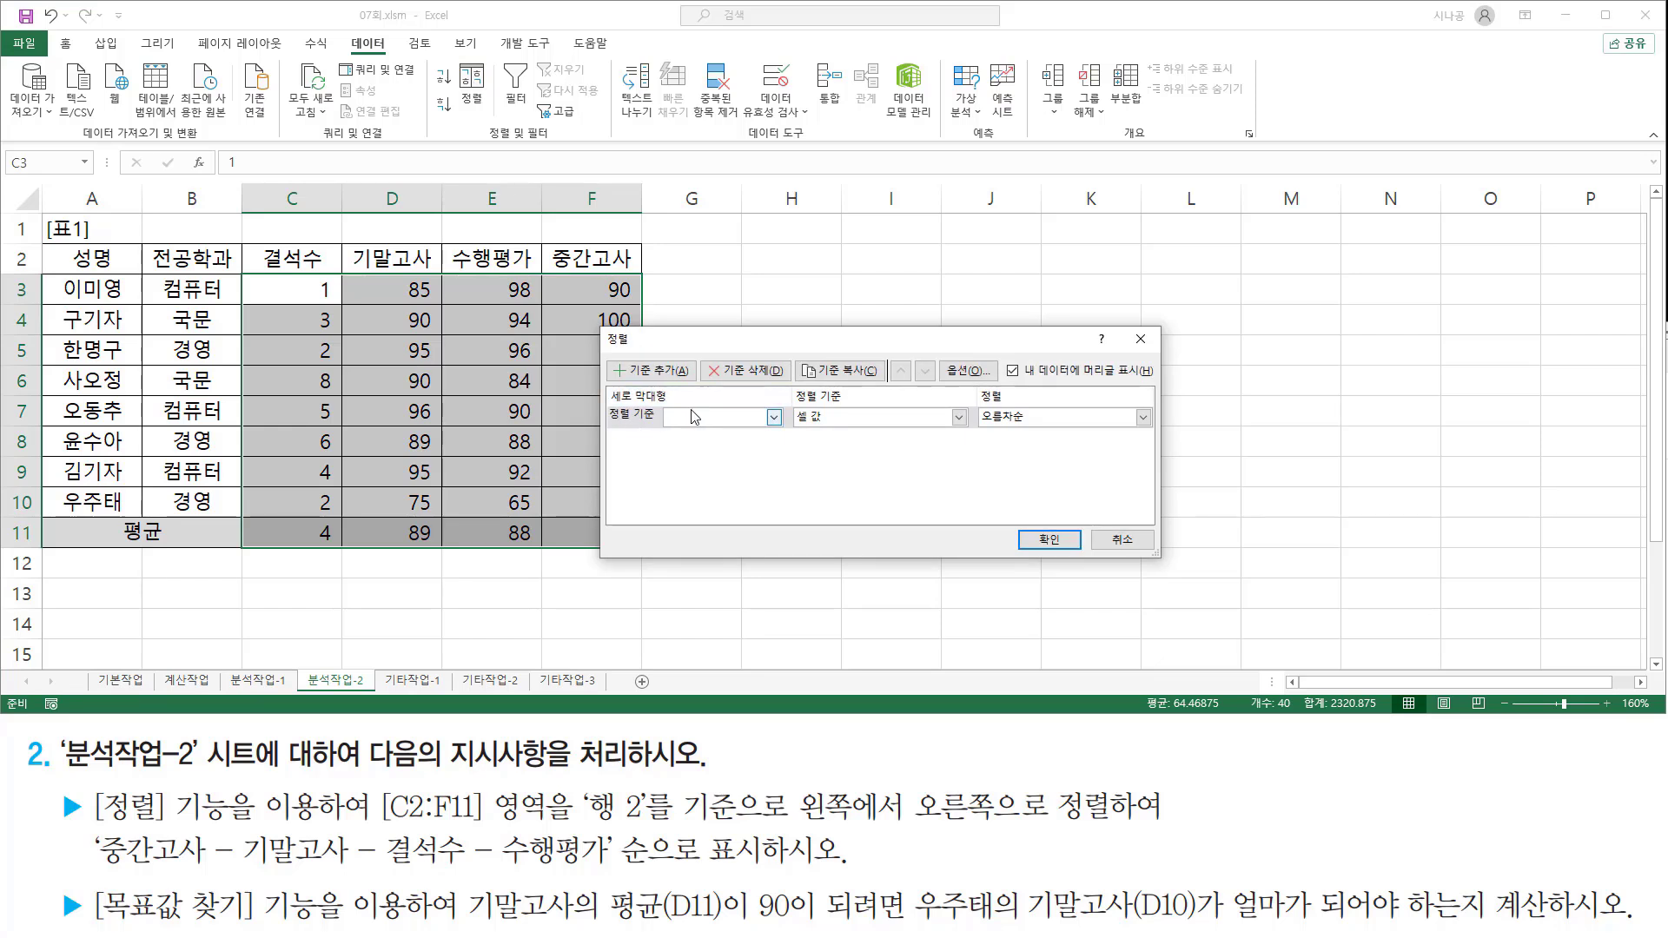
Step: Set the sort orientation to 왼쪽에서 오른쪽 in the sort options and confirm it
mouse_move(600, 325)
left_mouse_down()
mouse_move(938, 529)
mouse_move(1164, 559)
left_mouse_up()
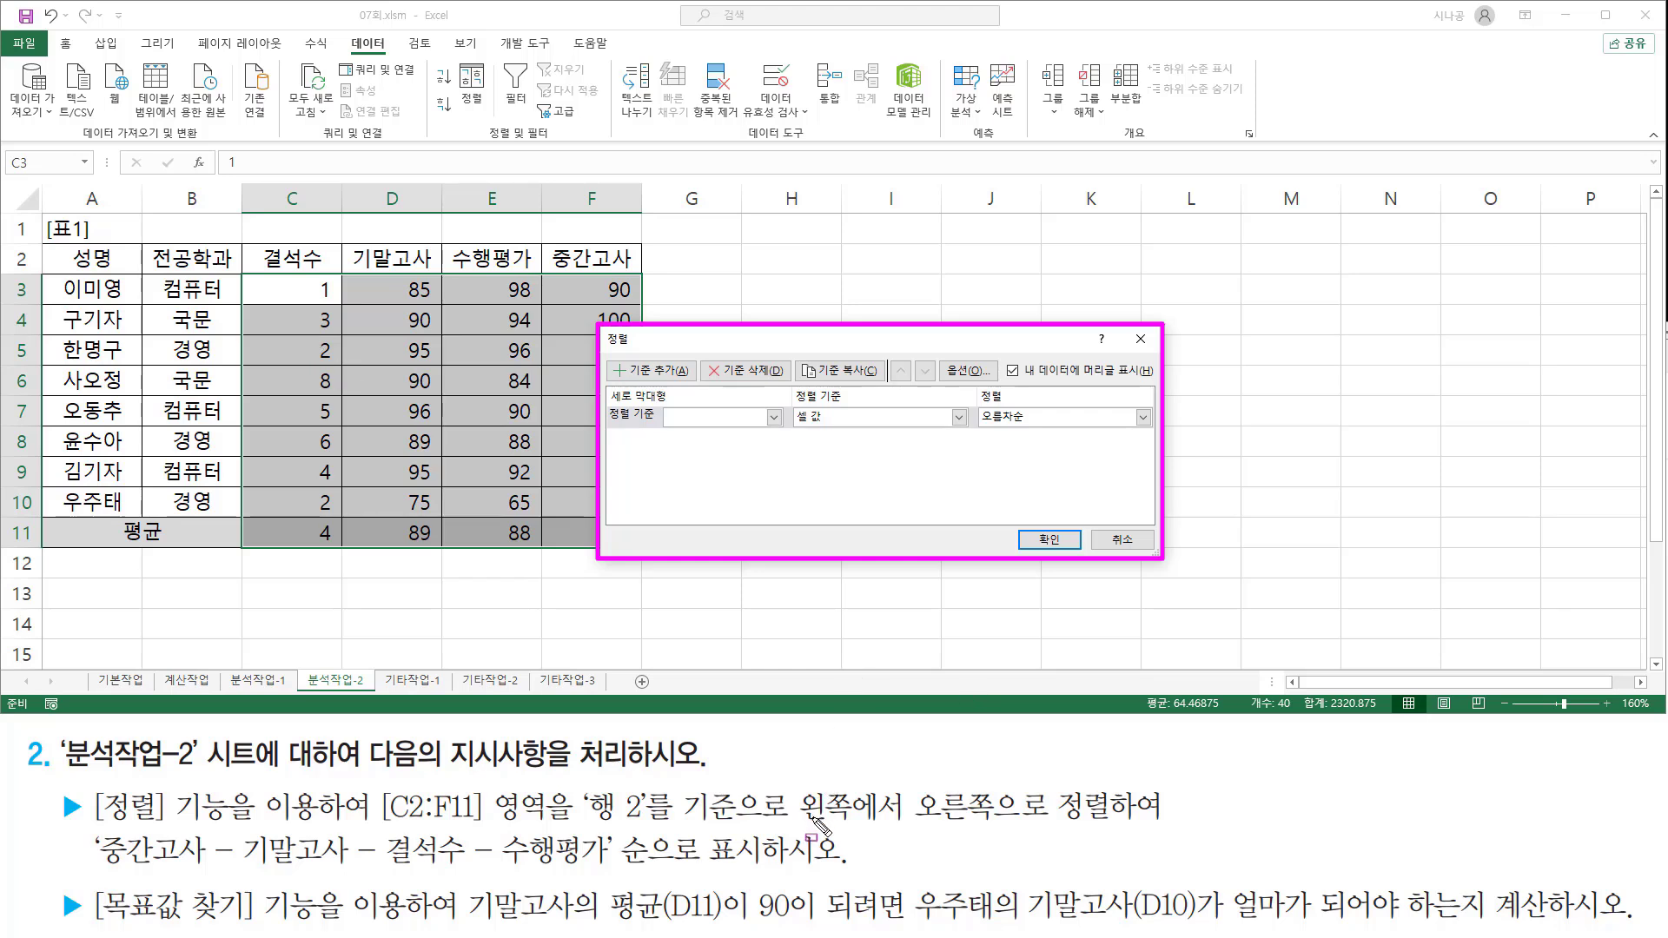
left_click_drag(801, 826, 1101, 827)
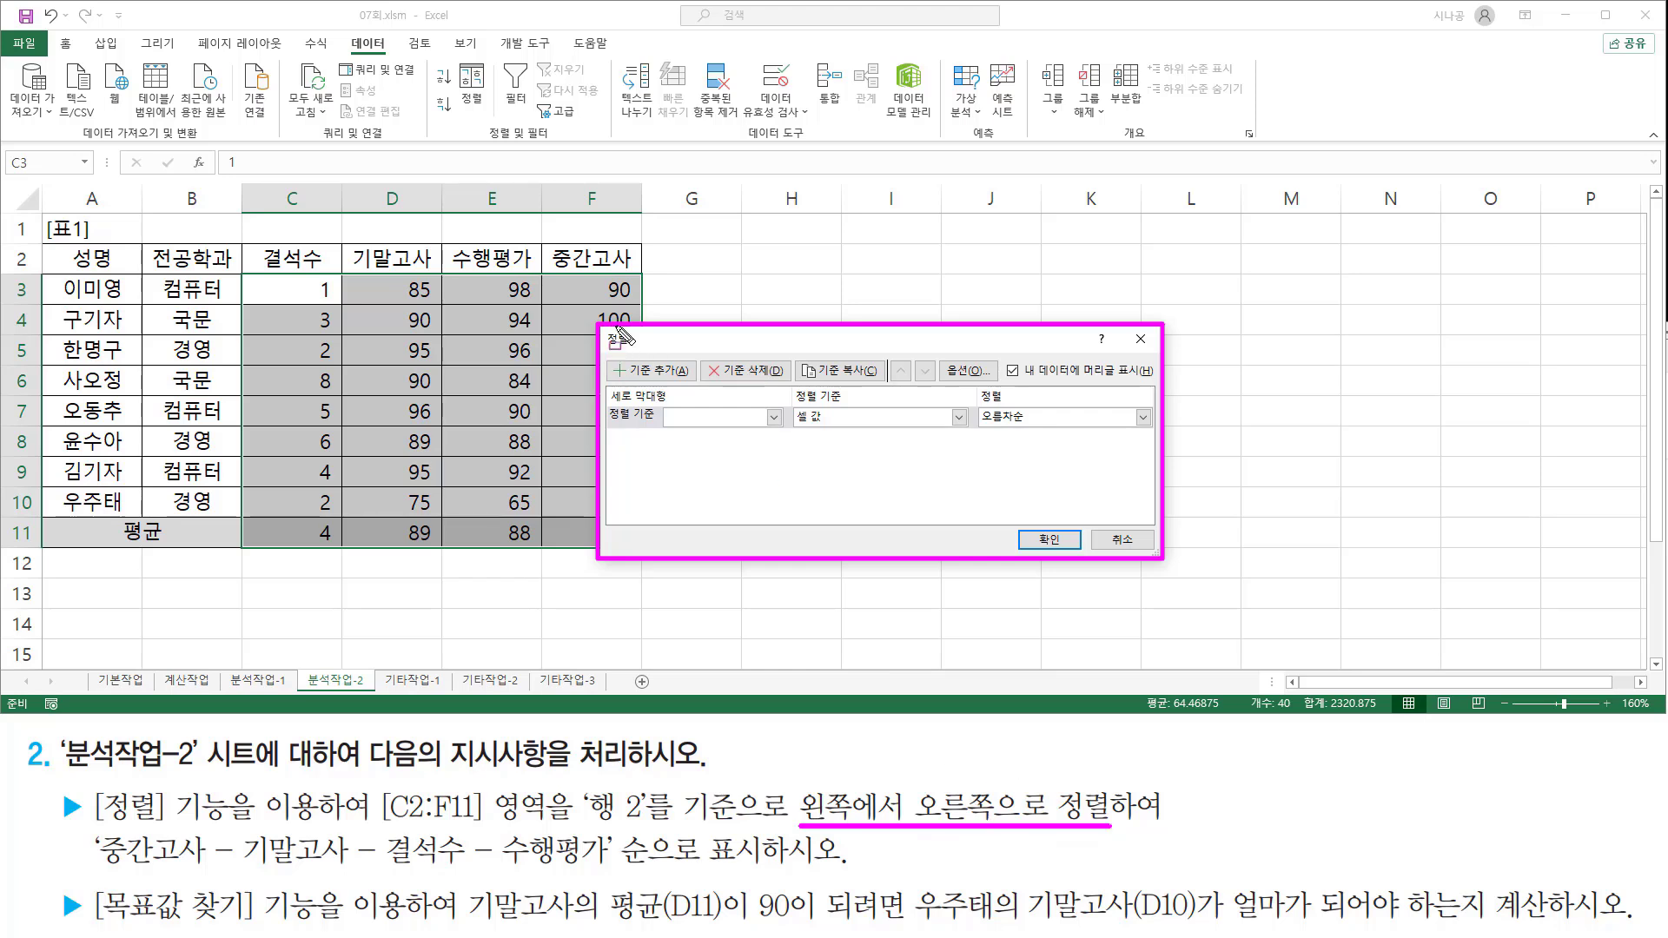
left_click_drag(940, 359, 965, 383)
key("Escape")
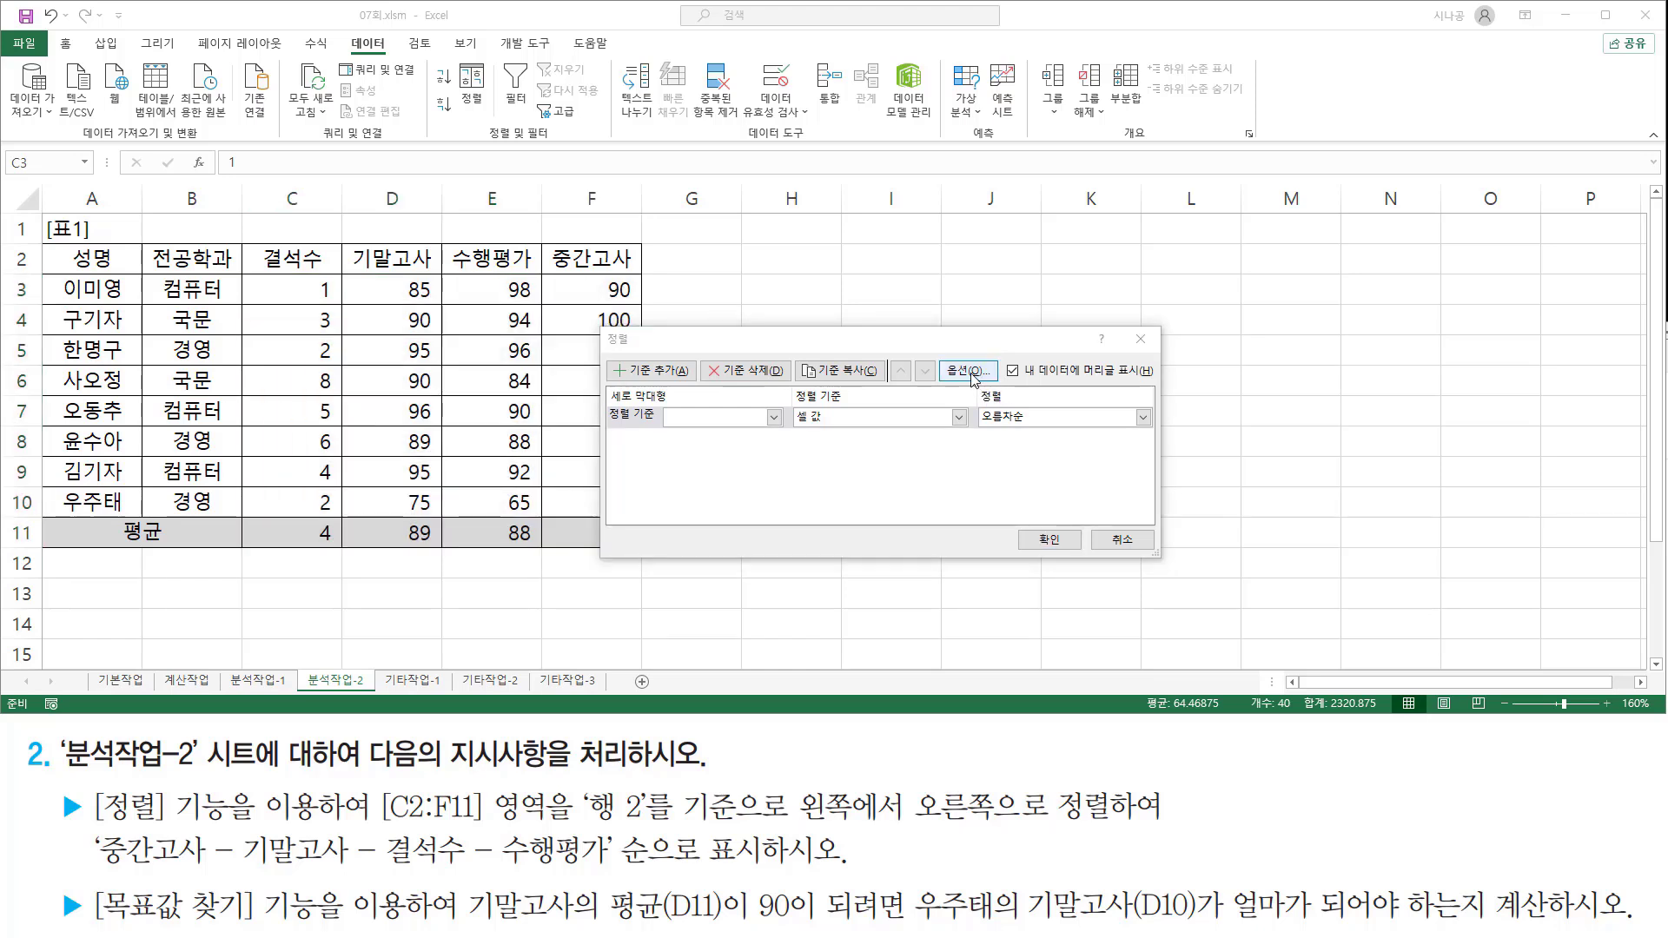
left_click(969, 371)
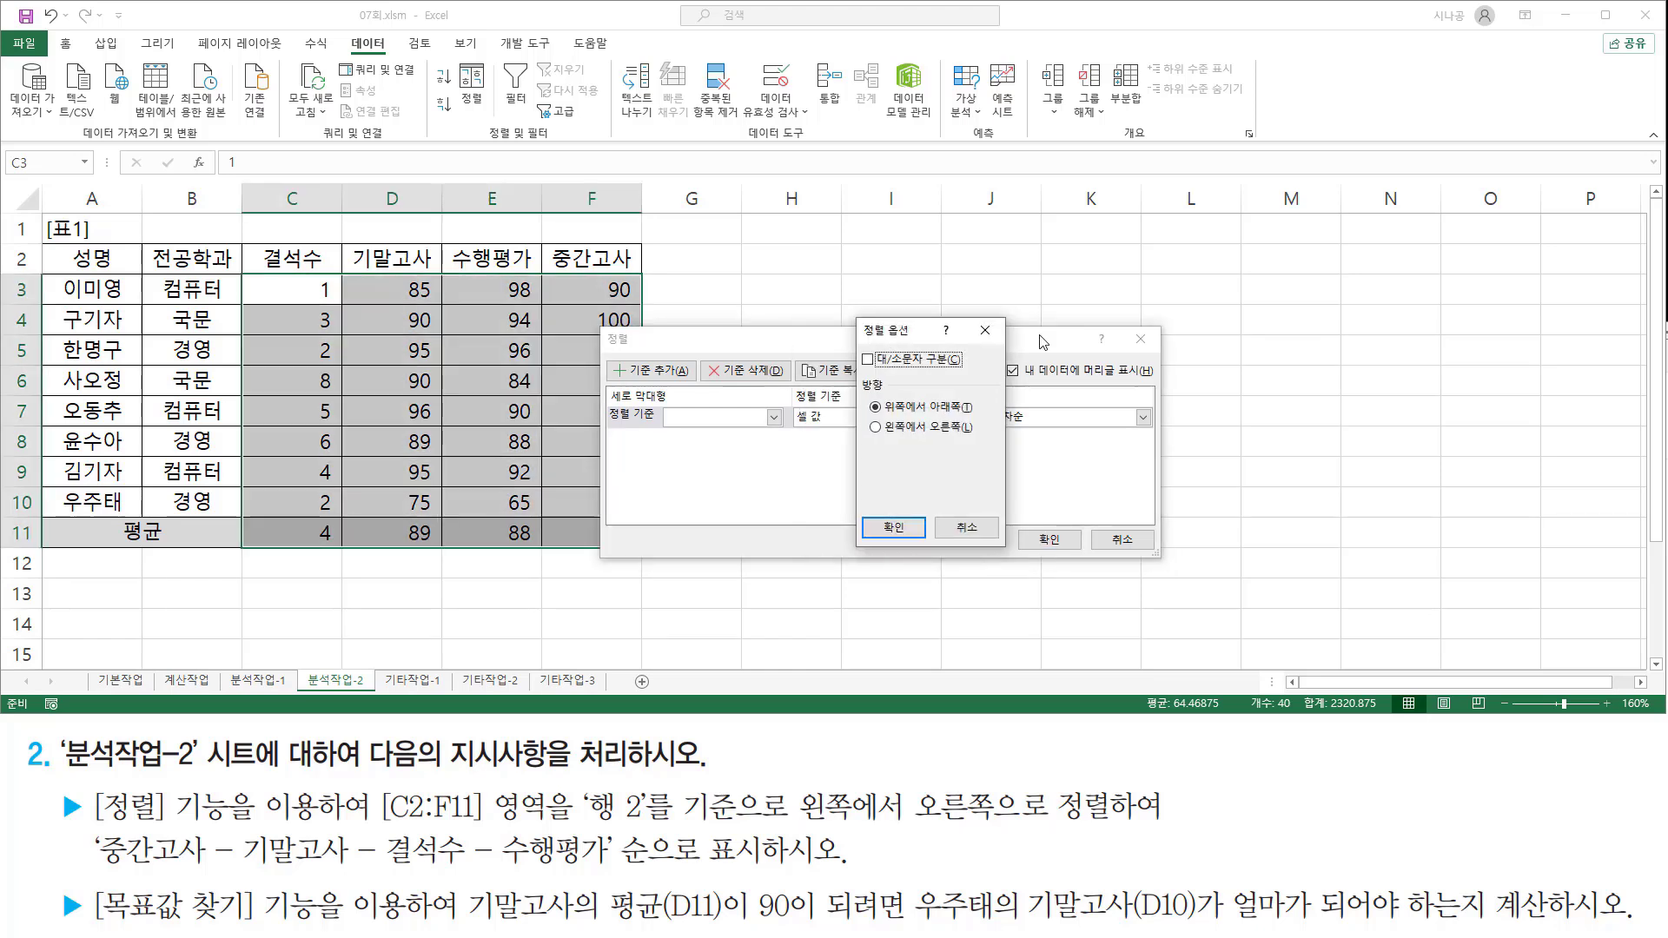
left_click_drag(827, 339, 1241, 341)
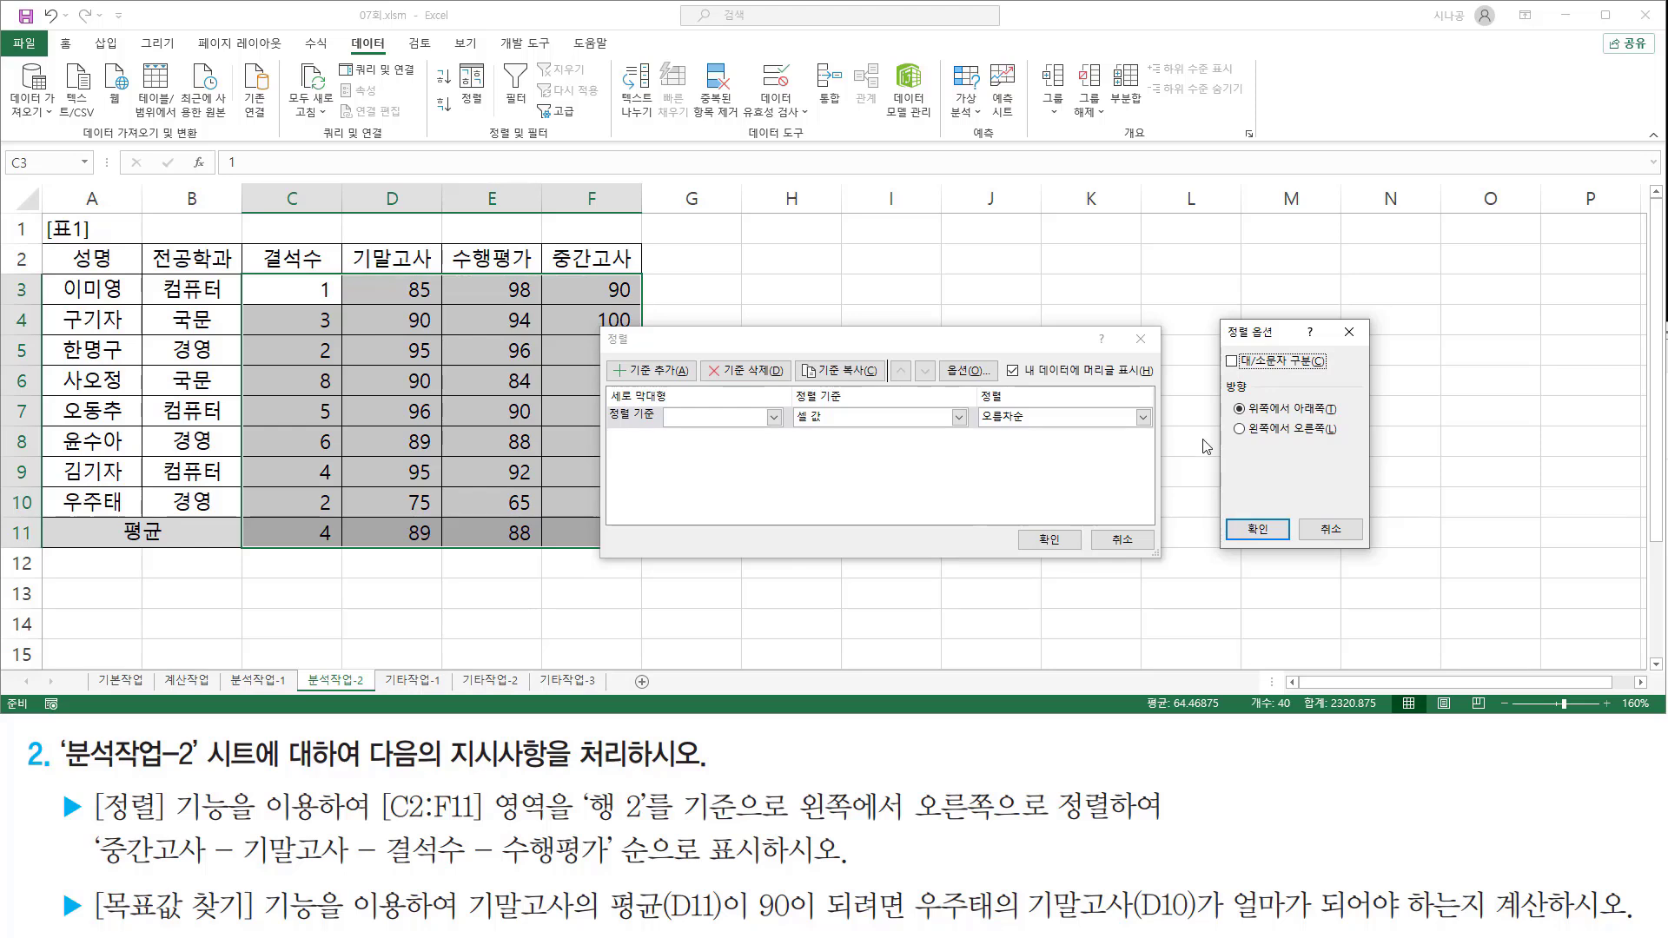
key("ctrl+2")
left_click_drag(1227, 370, 1325, 370)
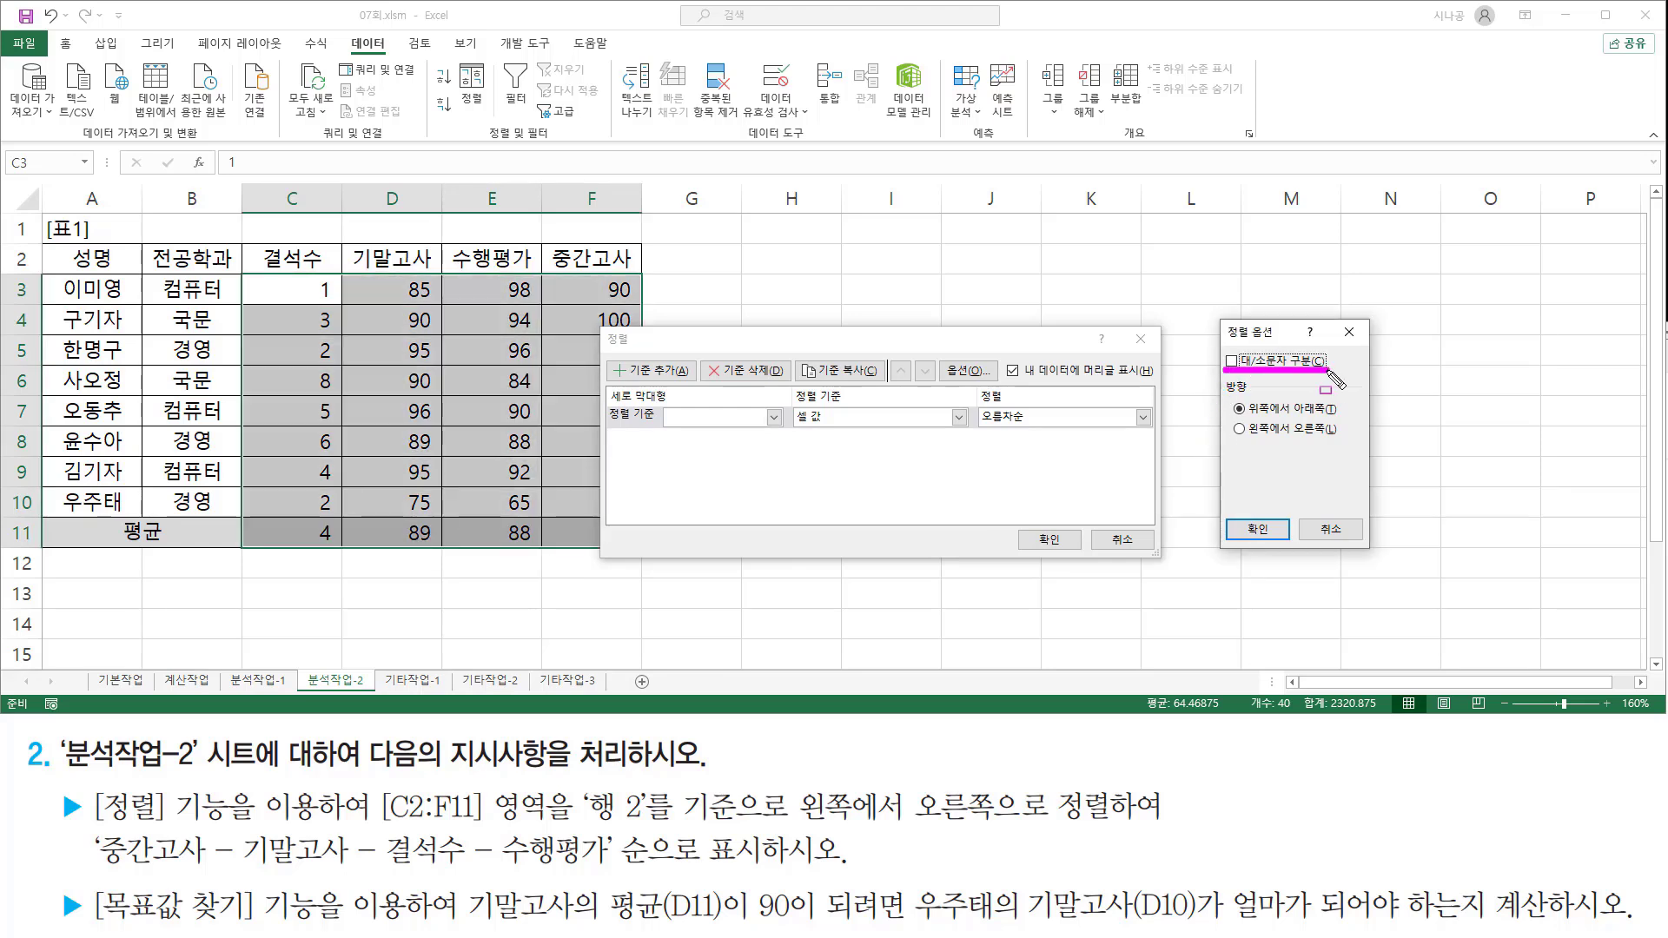
mouse_move(1223, 377)
left_mouse_down()
mouse_move(1347, 469)
mouse_move(1377, 463)
mouse_move(1363, 447)
left_mouse_up()
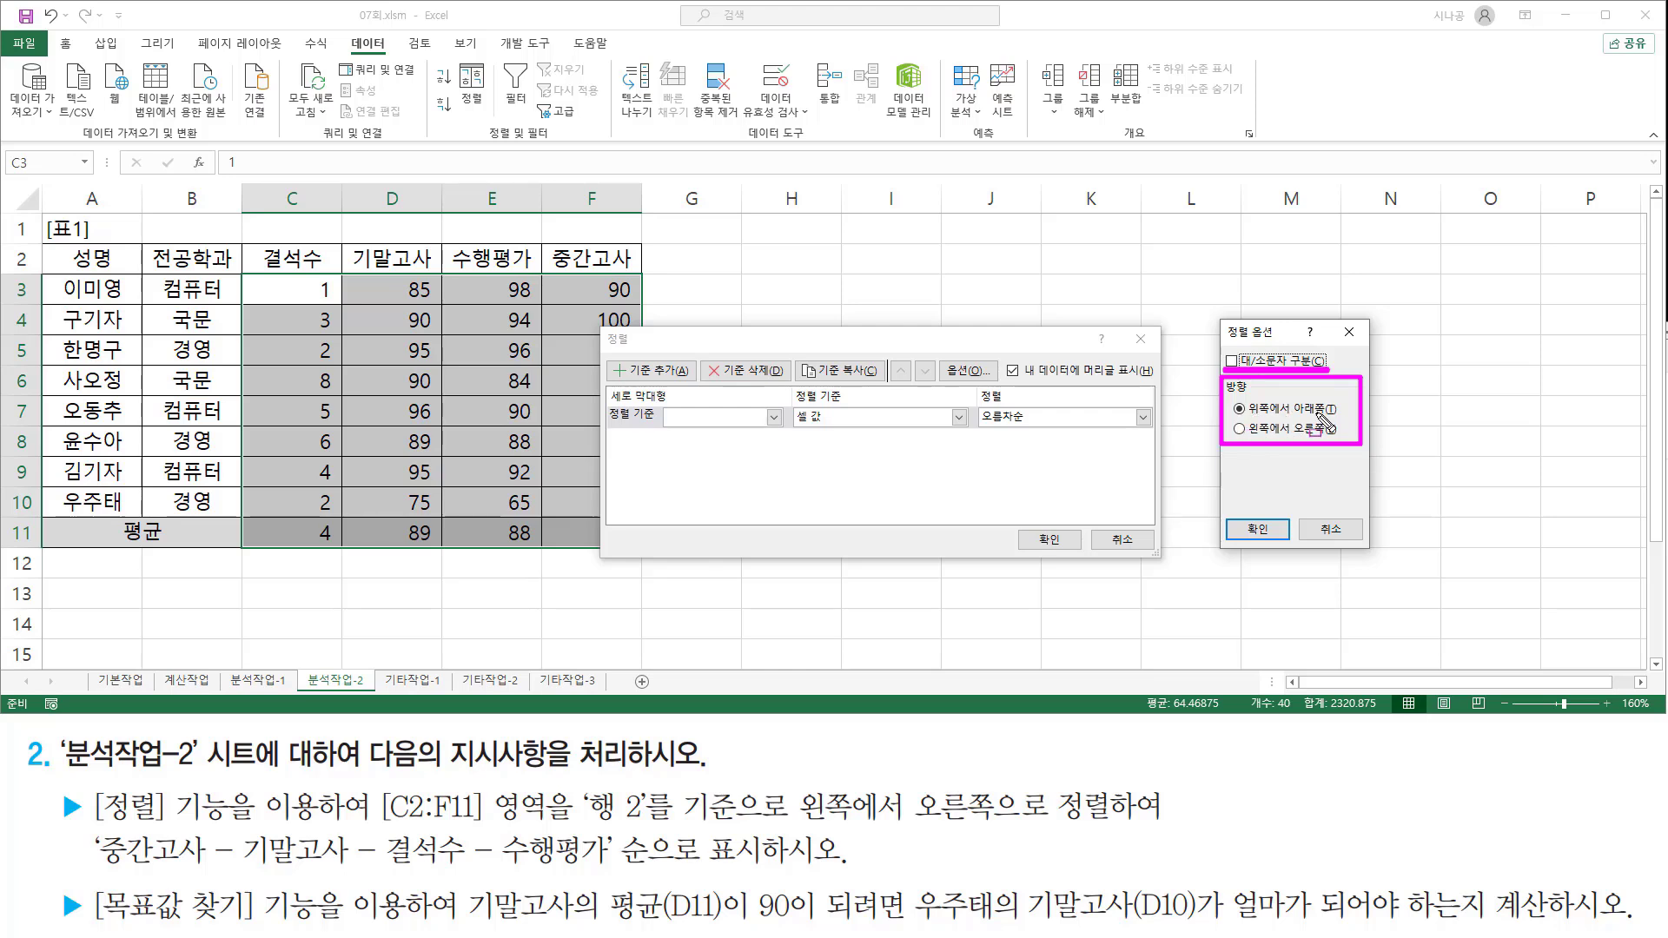
left_click_drag(799, 825, 1125, 825)
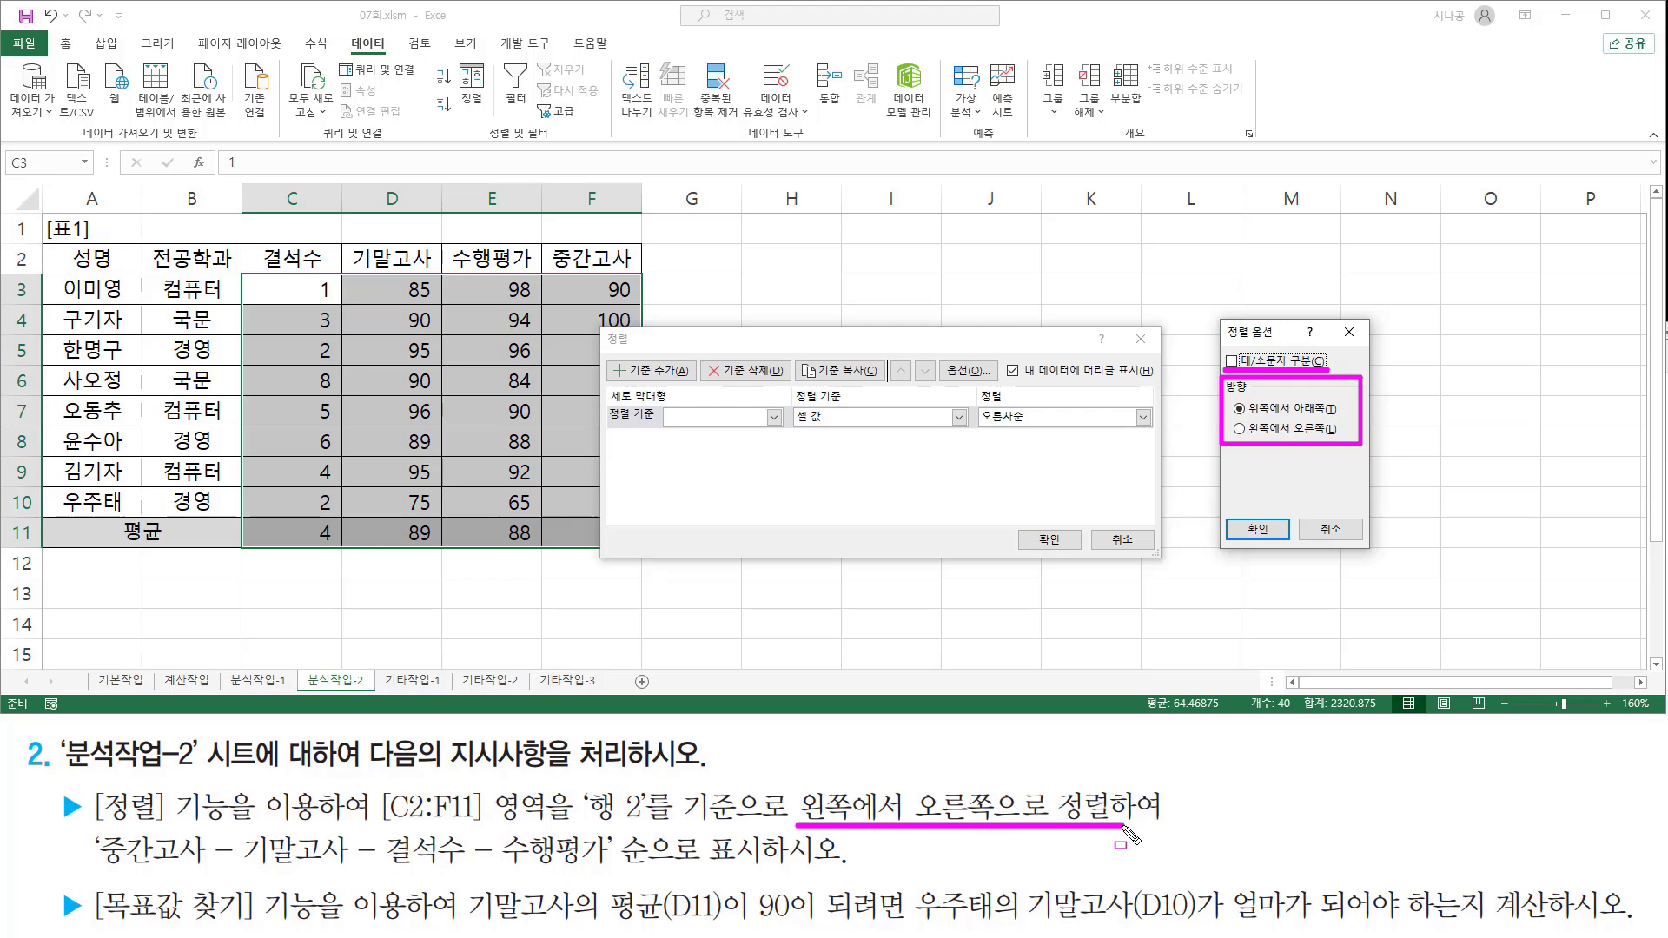
left_click(1240, 429)
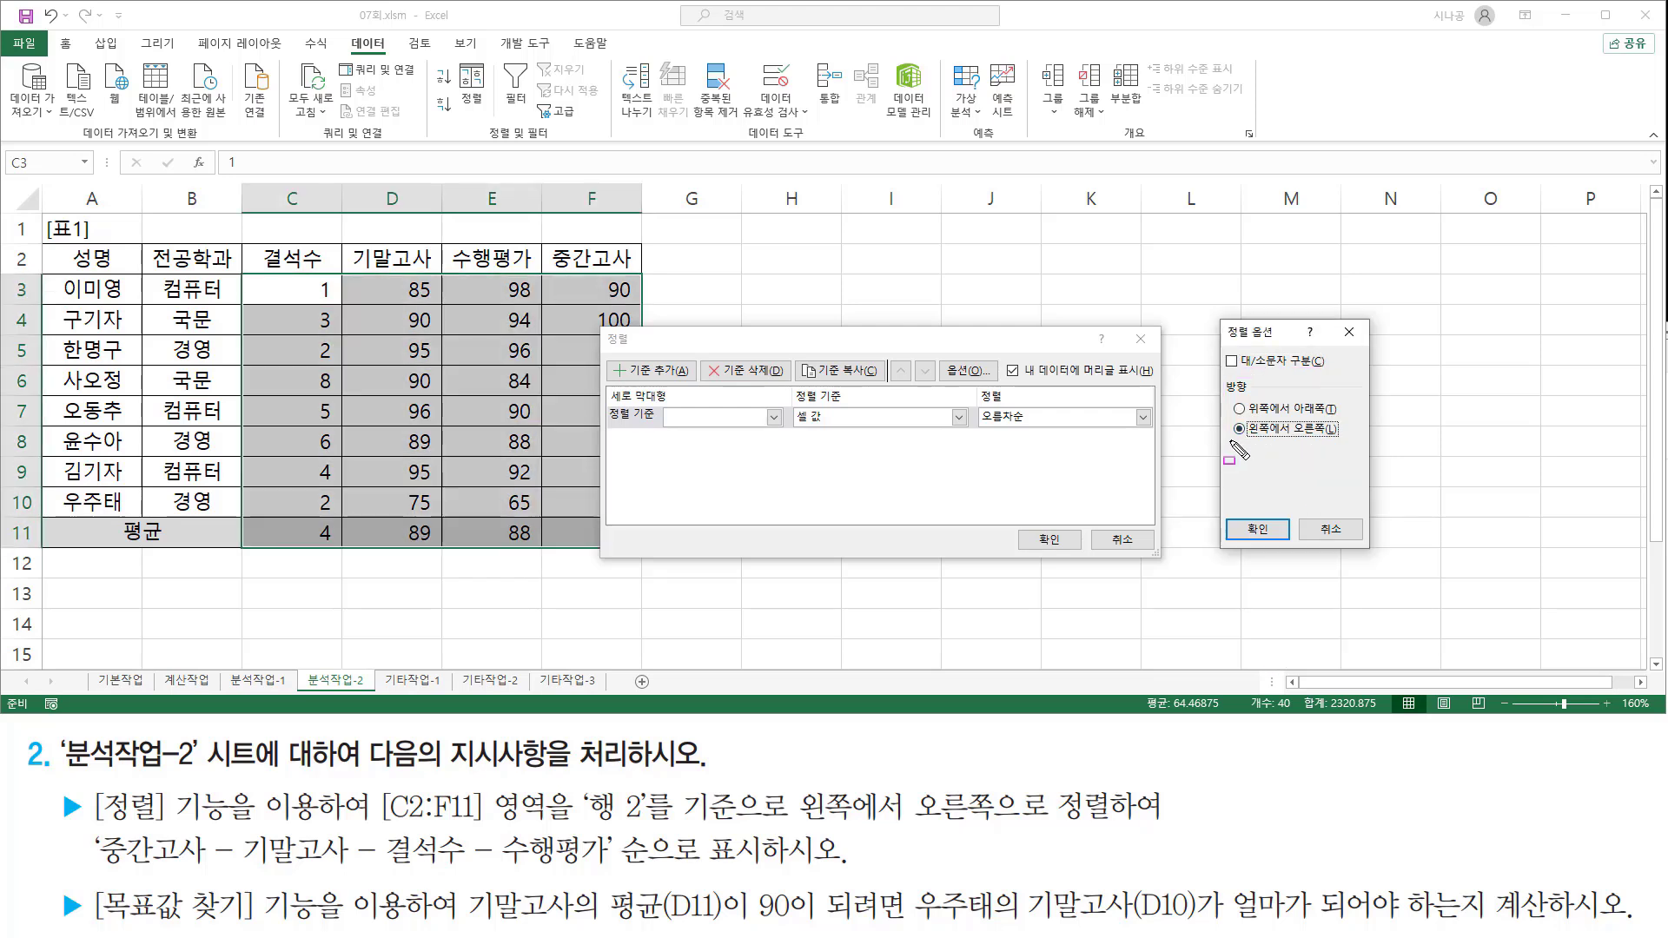
left_click_drag(1230, 441, 1344, 441)
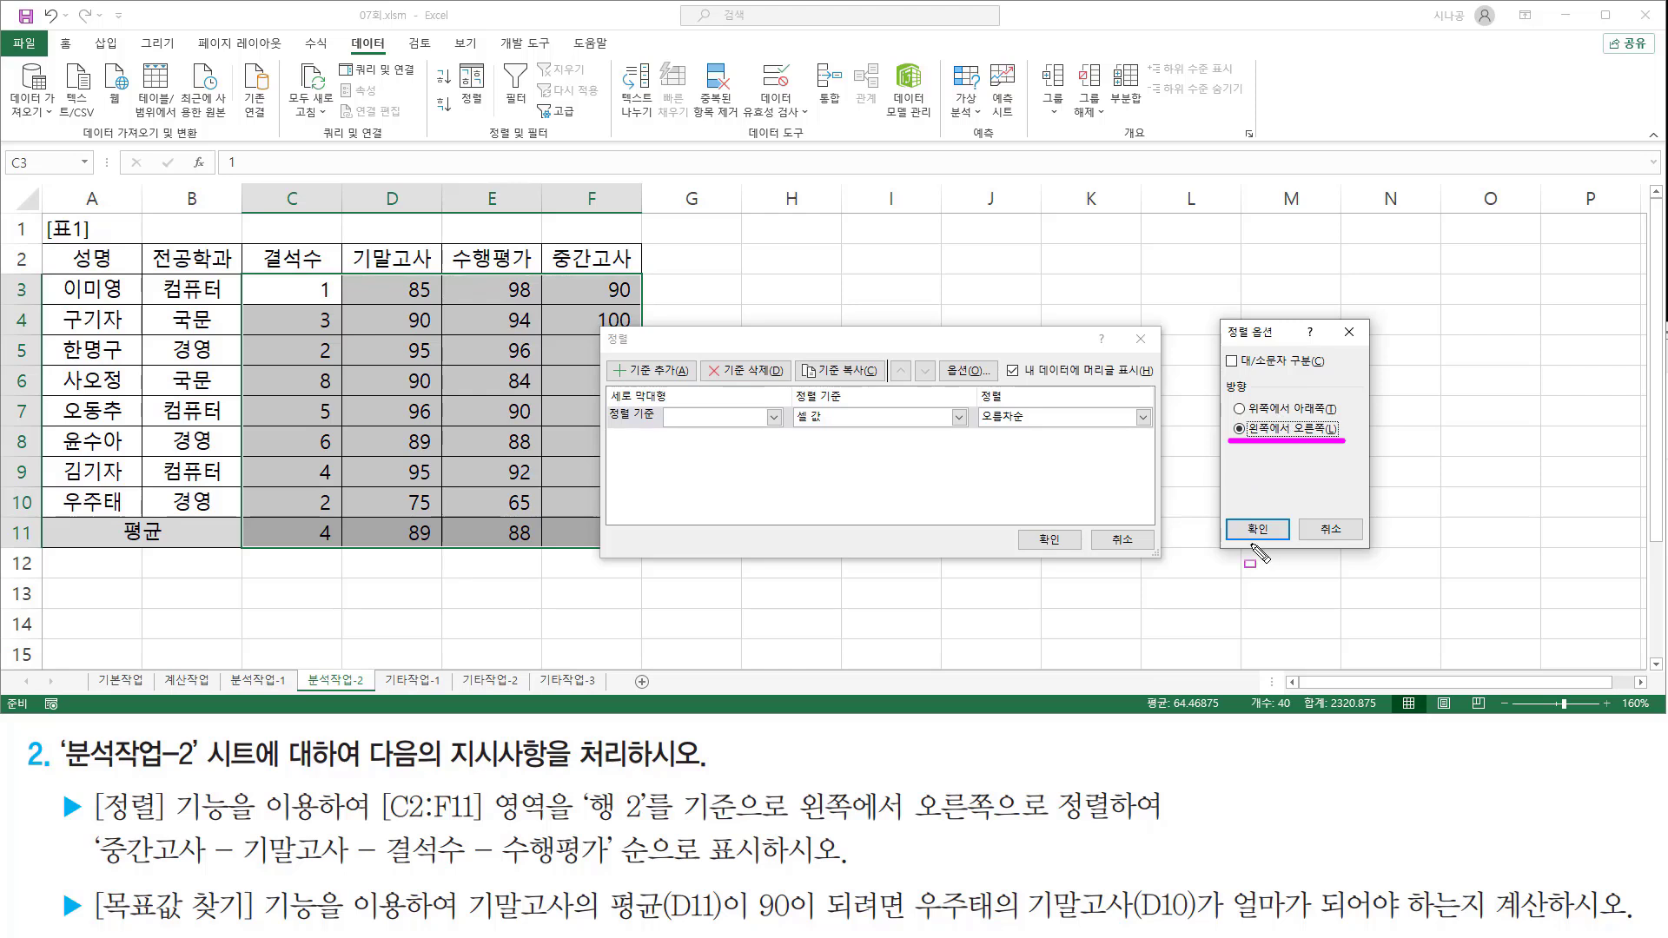
mouse_move(1244, 544)
left_mouse_down()
mouse_move(1233, 517)
mouse_move(1281, 543)
left_mouse_up()
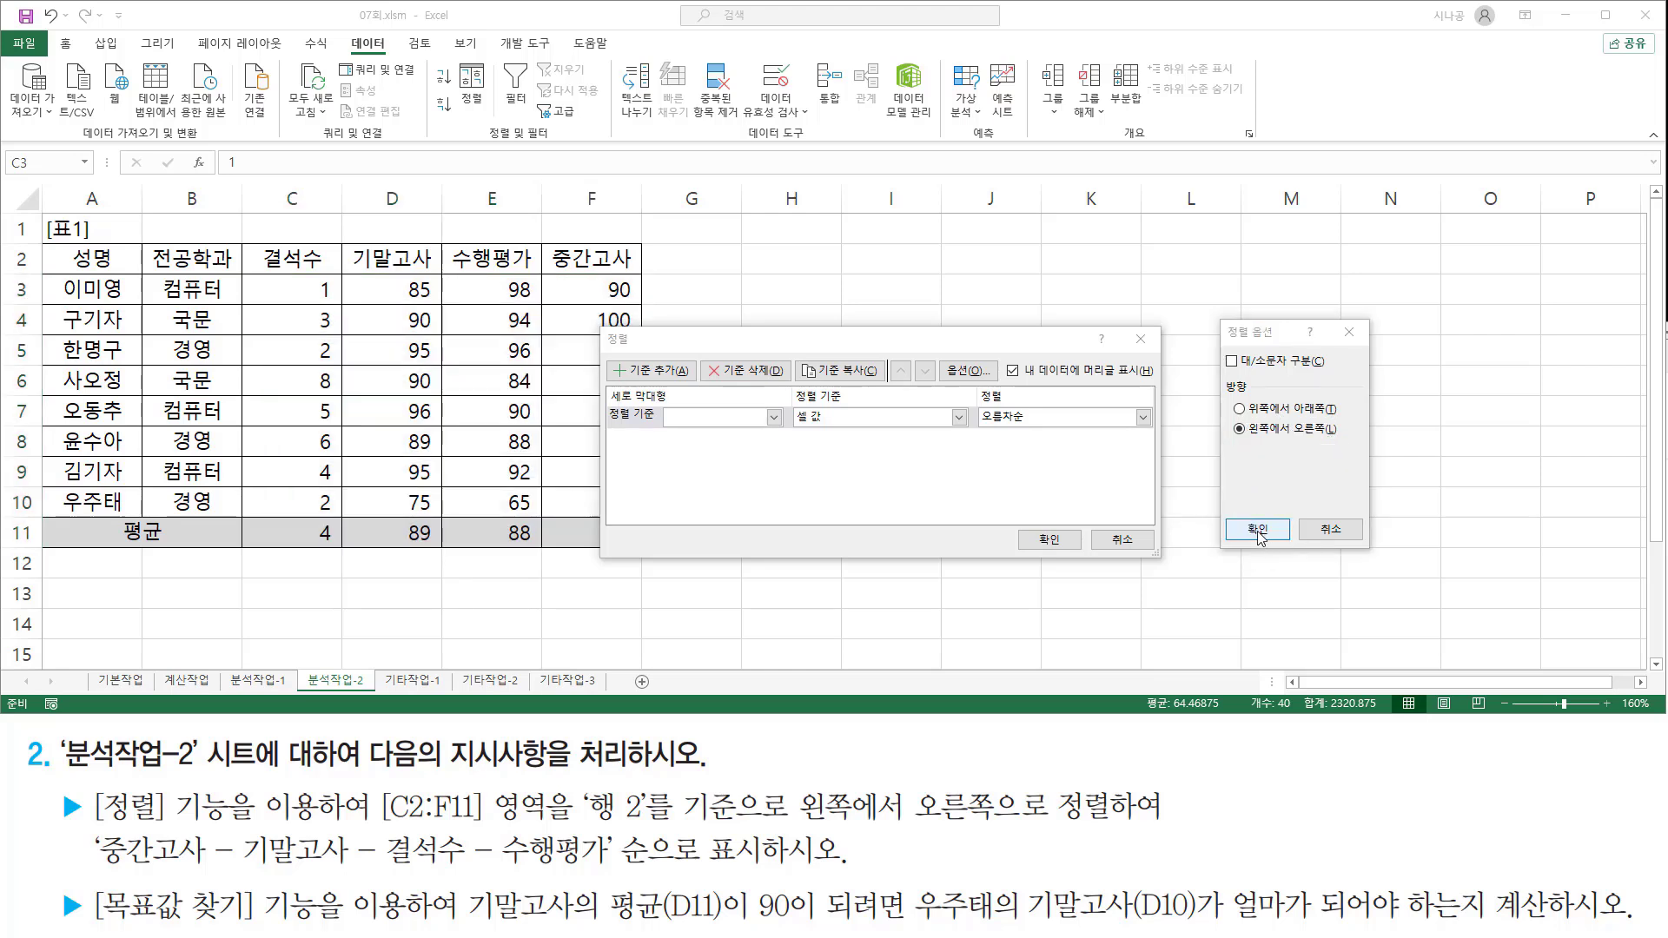
left_click(1260, 532)
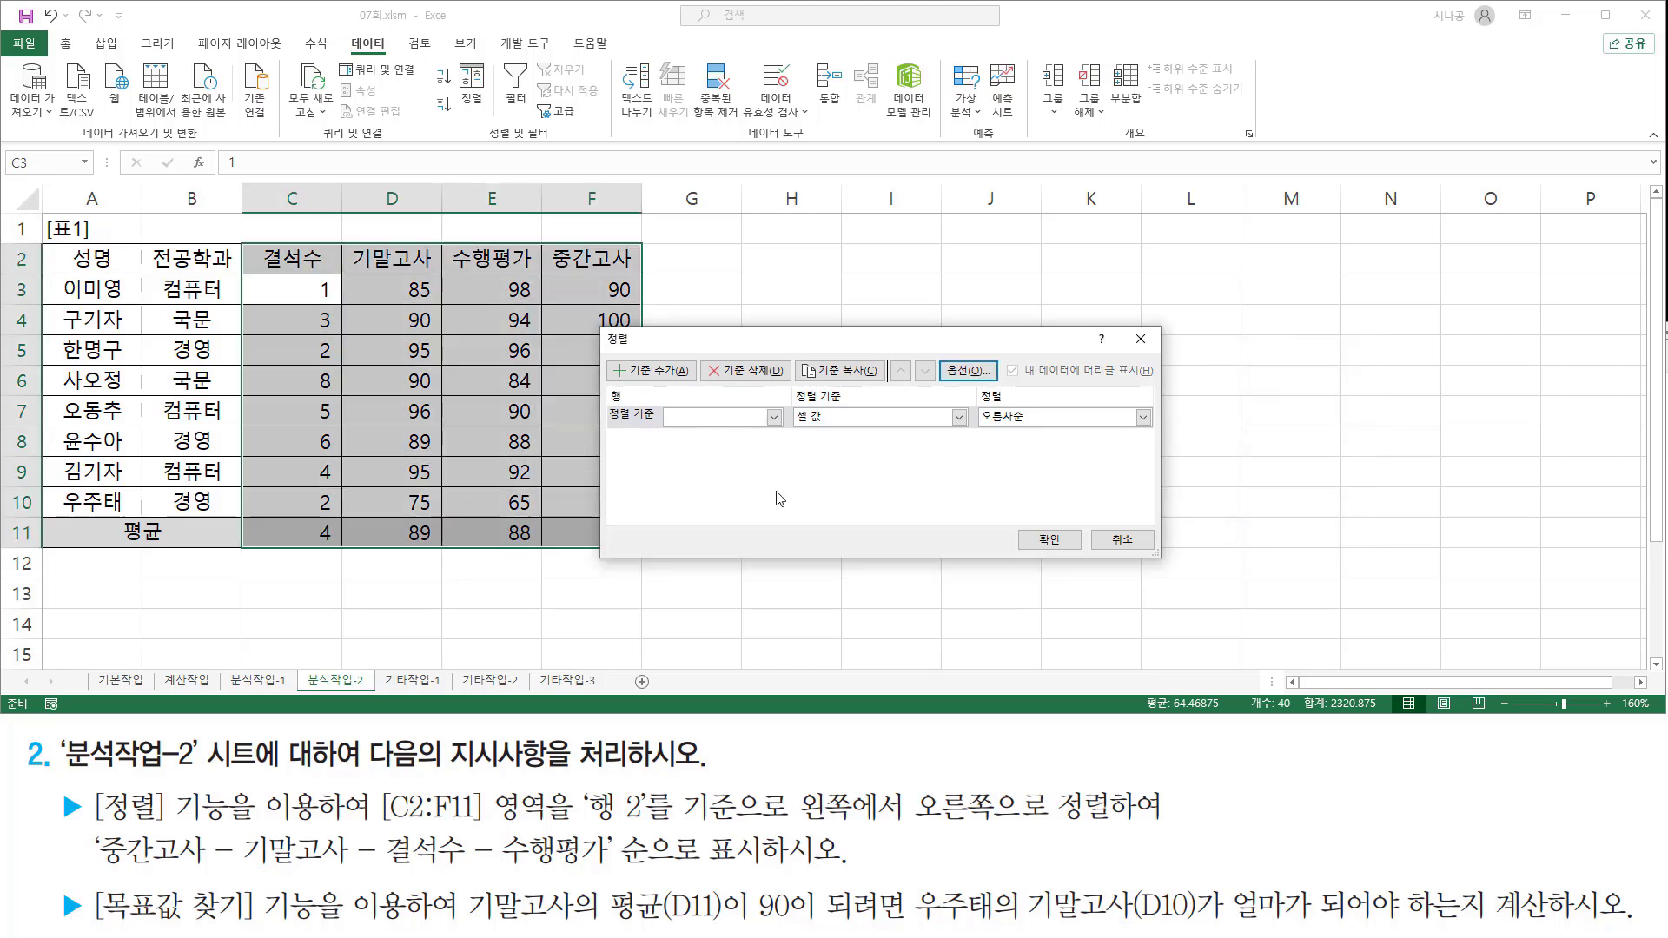
Step: Choose 행 2 as the row to sort by
left_click_drag(599, 441, 773, 441)
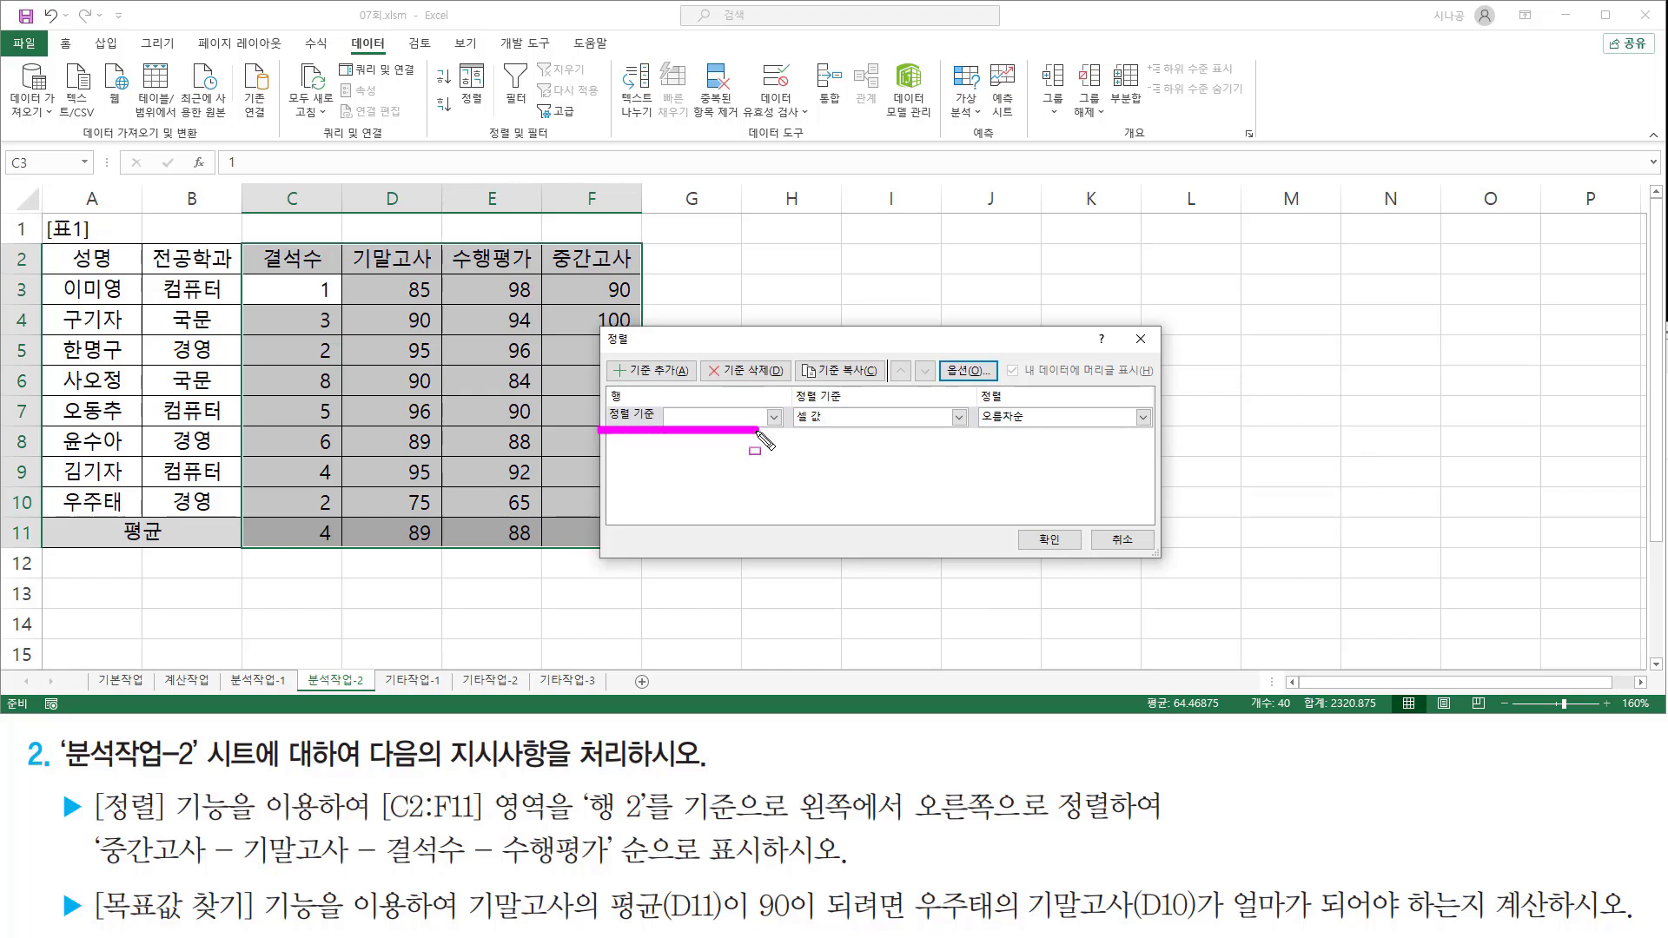
left_click(773, 417)
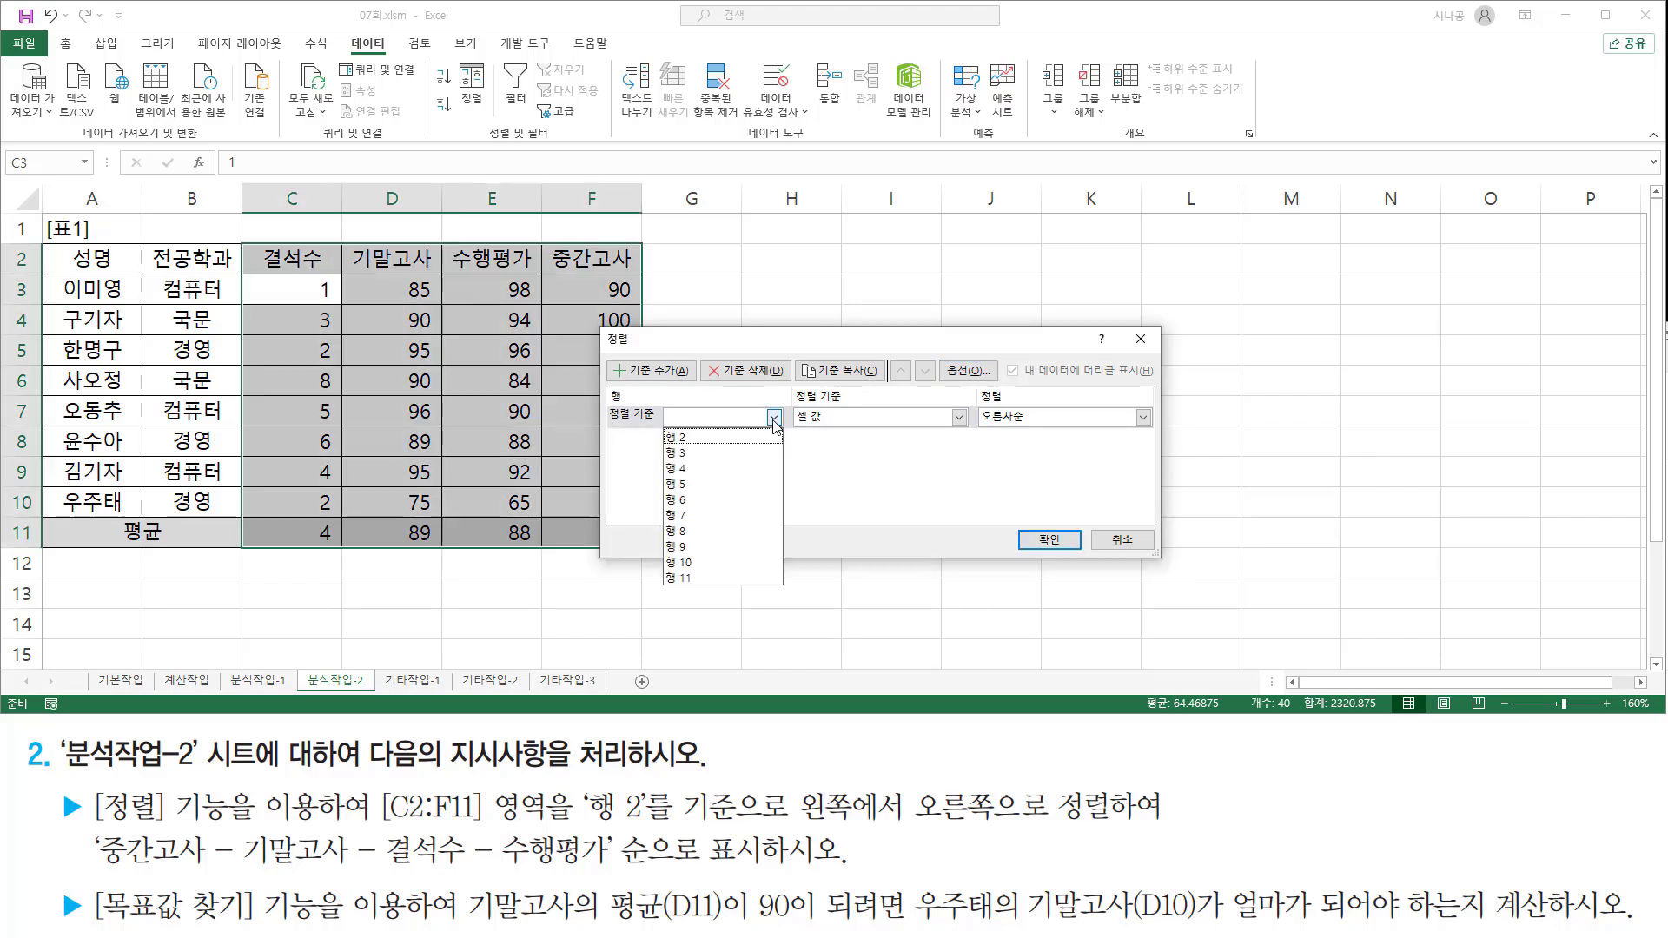
left_click(701, 438)
left_click_drag(658, 402, 709, 434)
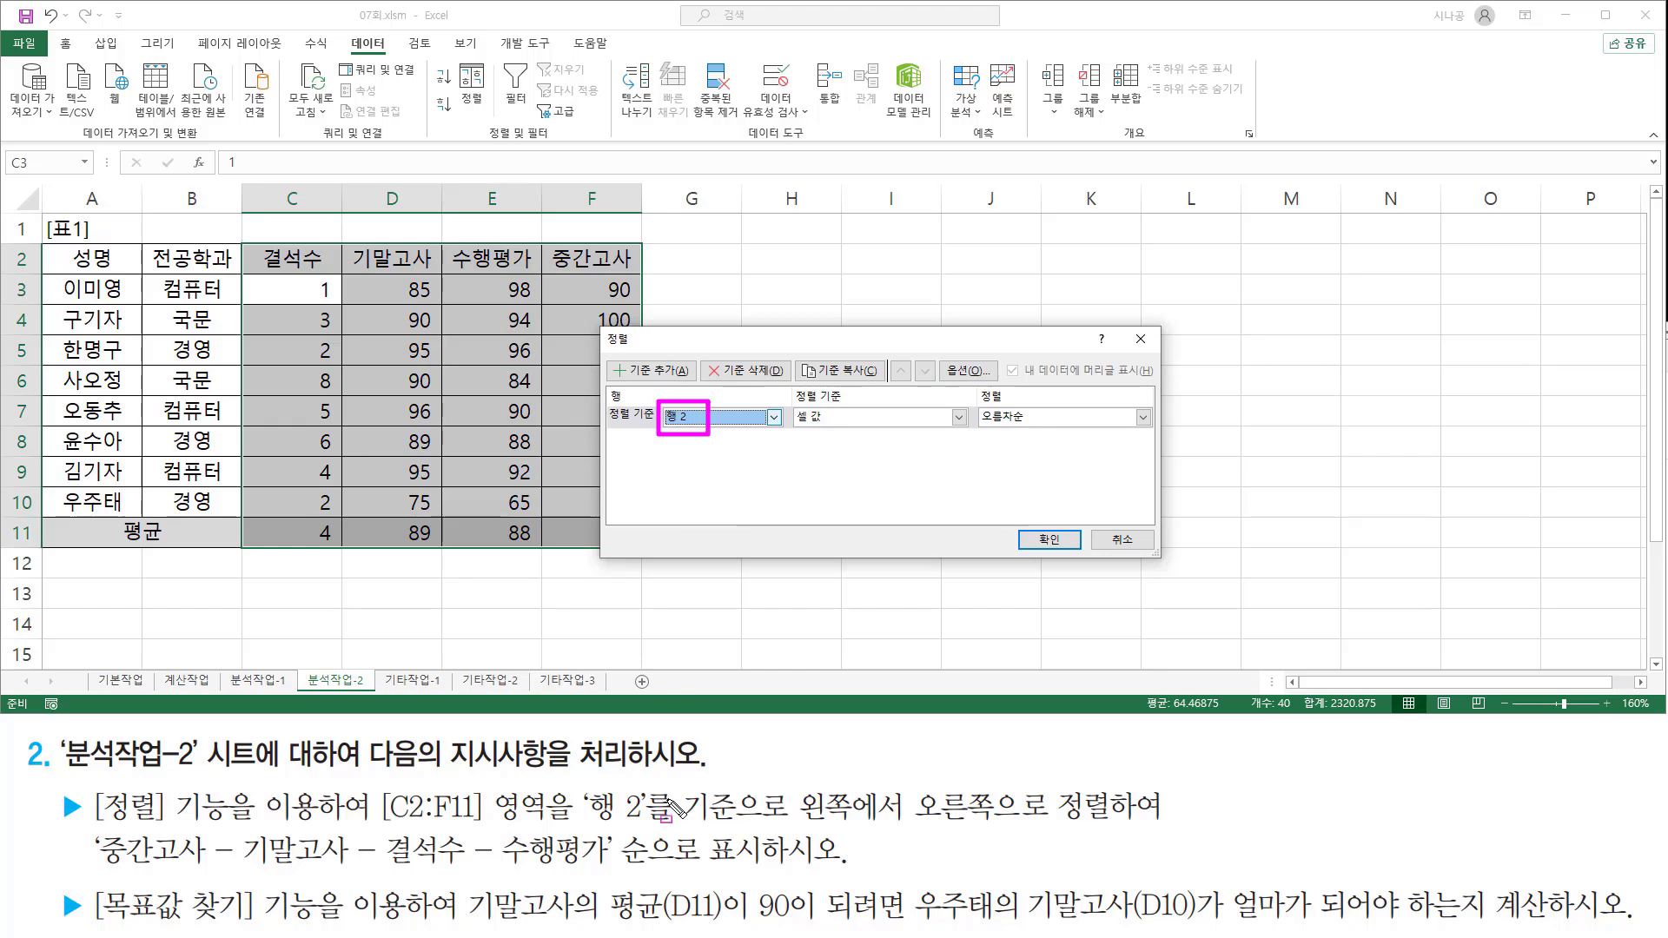
Step: Choose 사용자 지정 목록 as the sort order for 행 2 to open the custom lists
left_click_drag(579, 826, 750, 826)
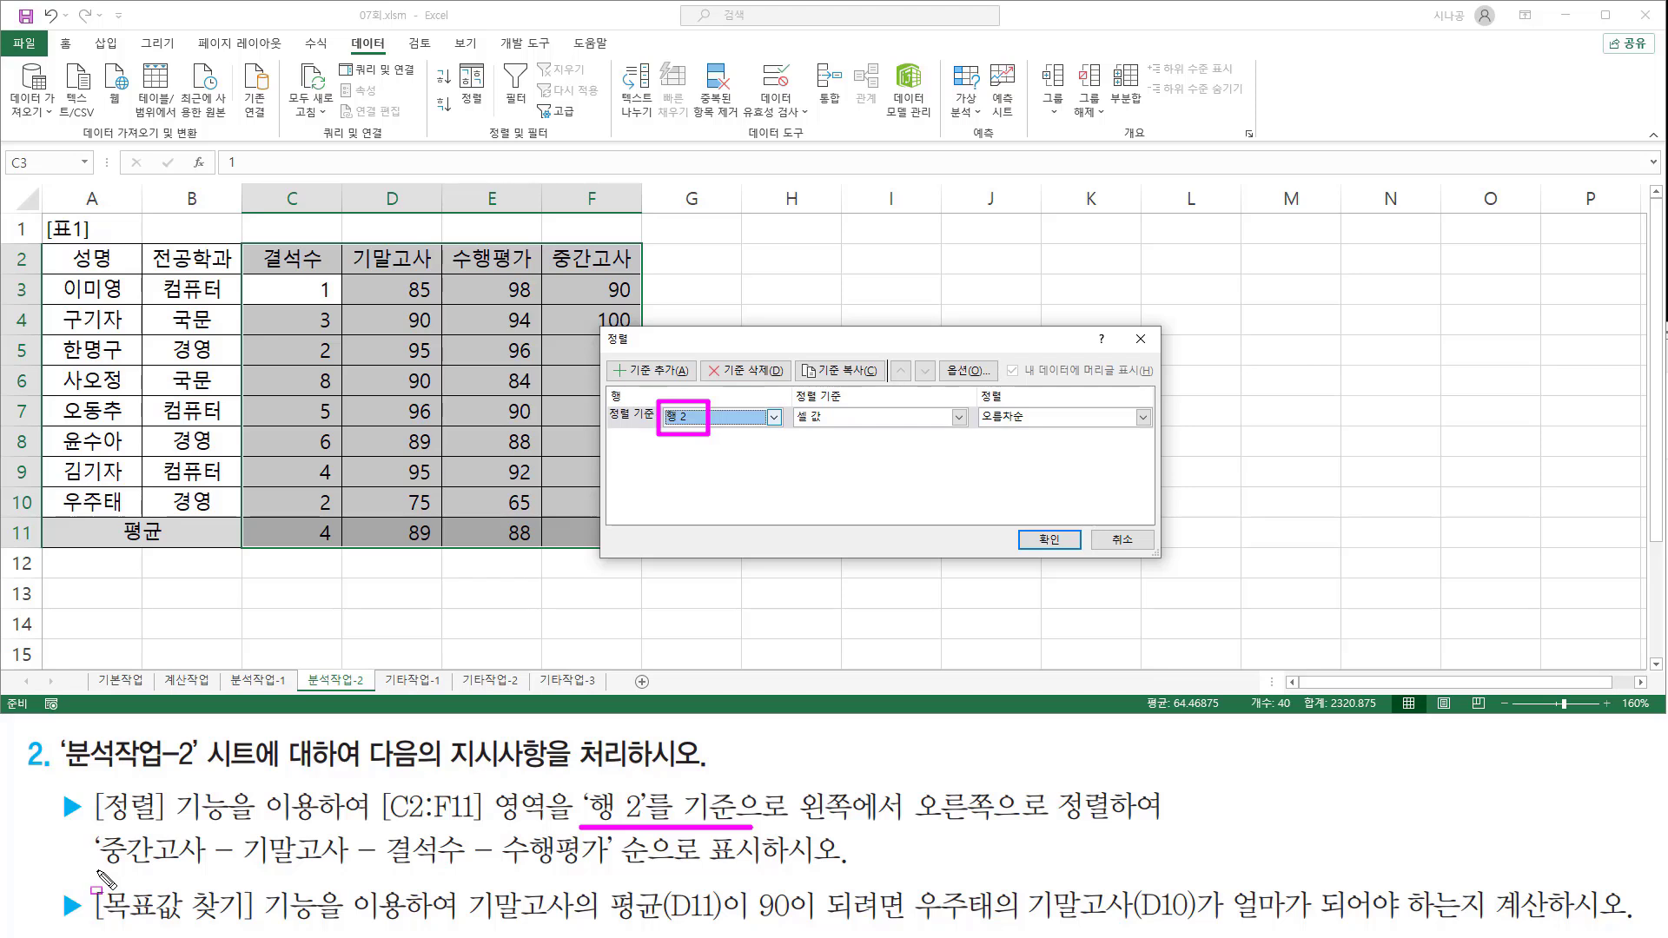
left_click_drag(95, 870, 612, 871)
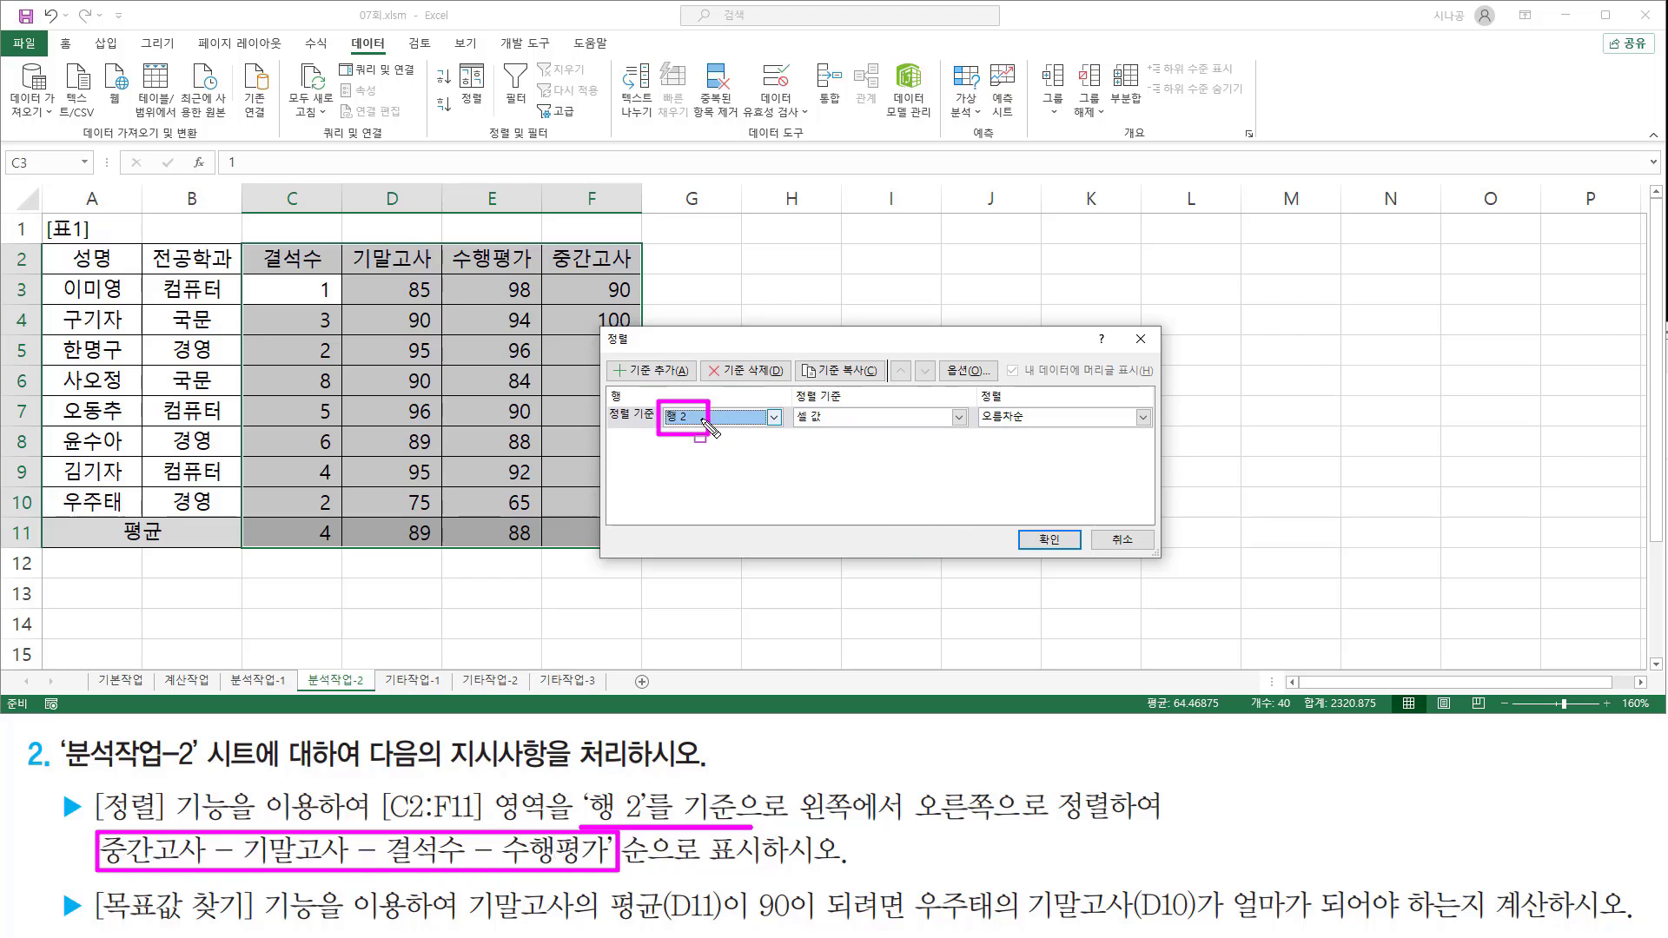
left_click_drag(976, 428, 1038, 427)
key("Escape")
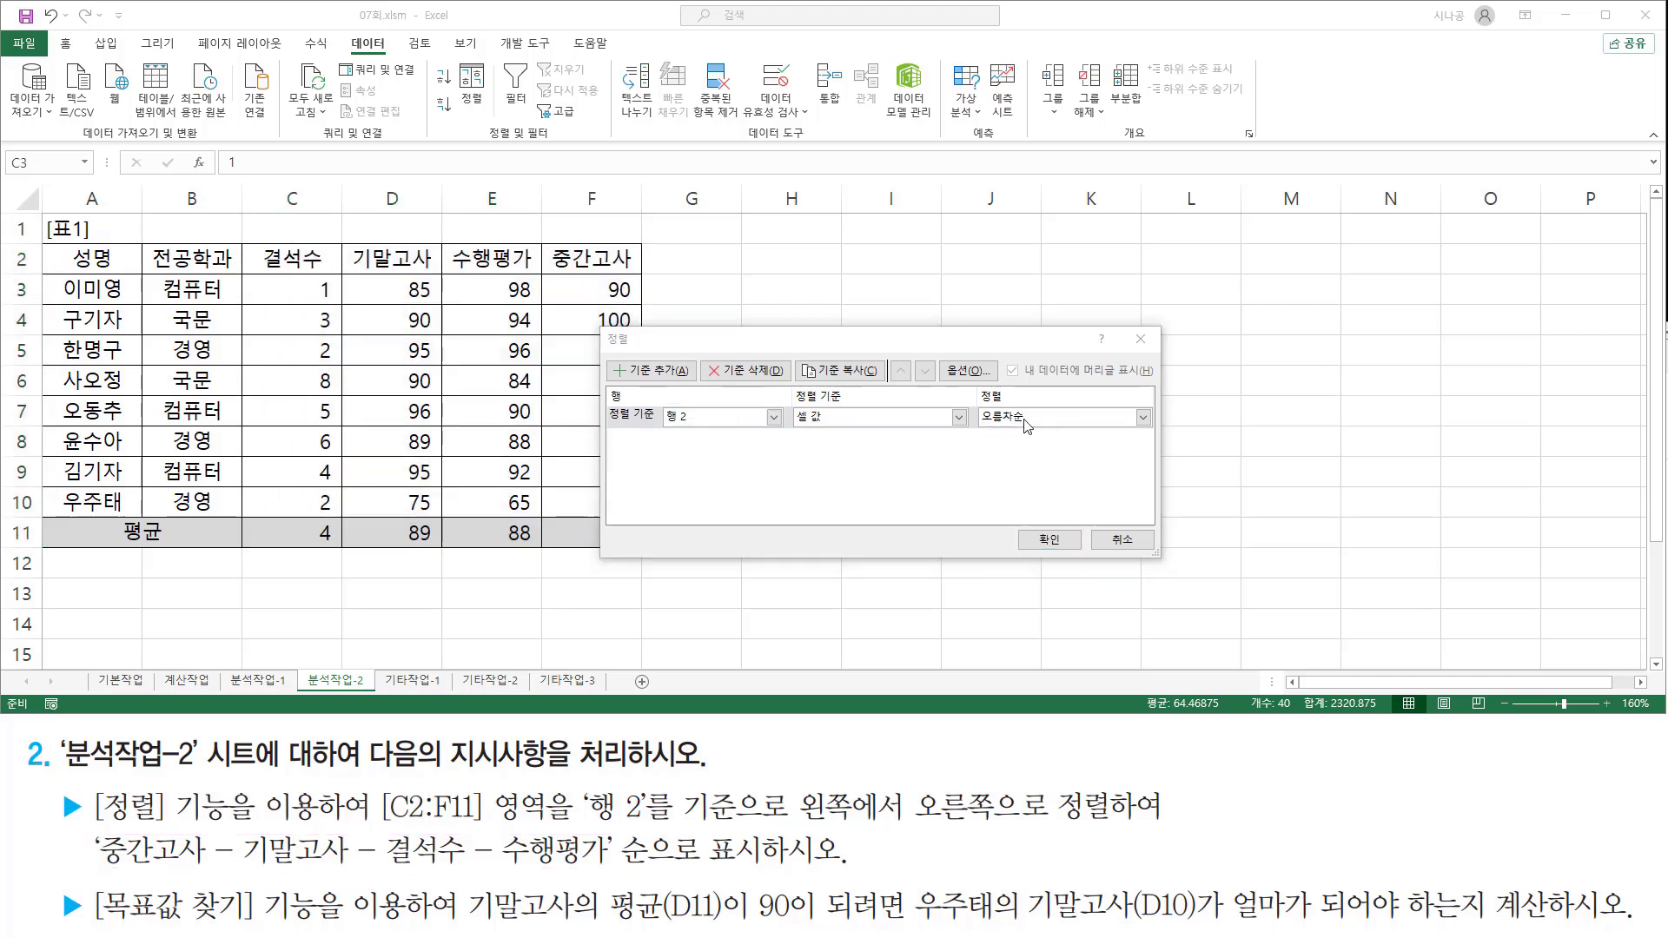
left_click(1028, 425)
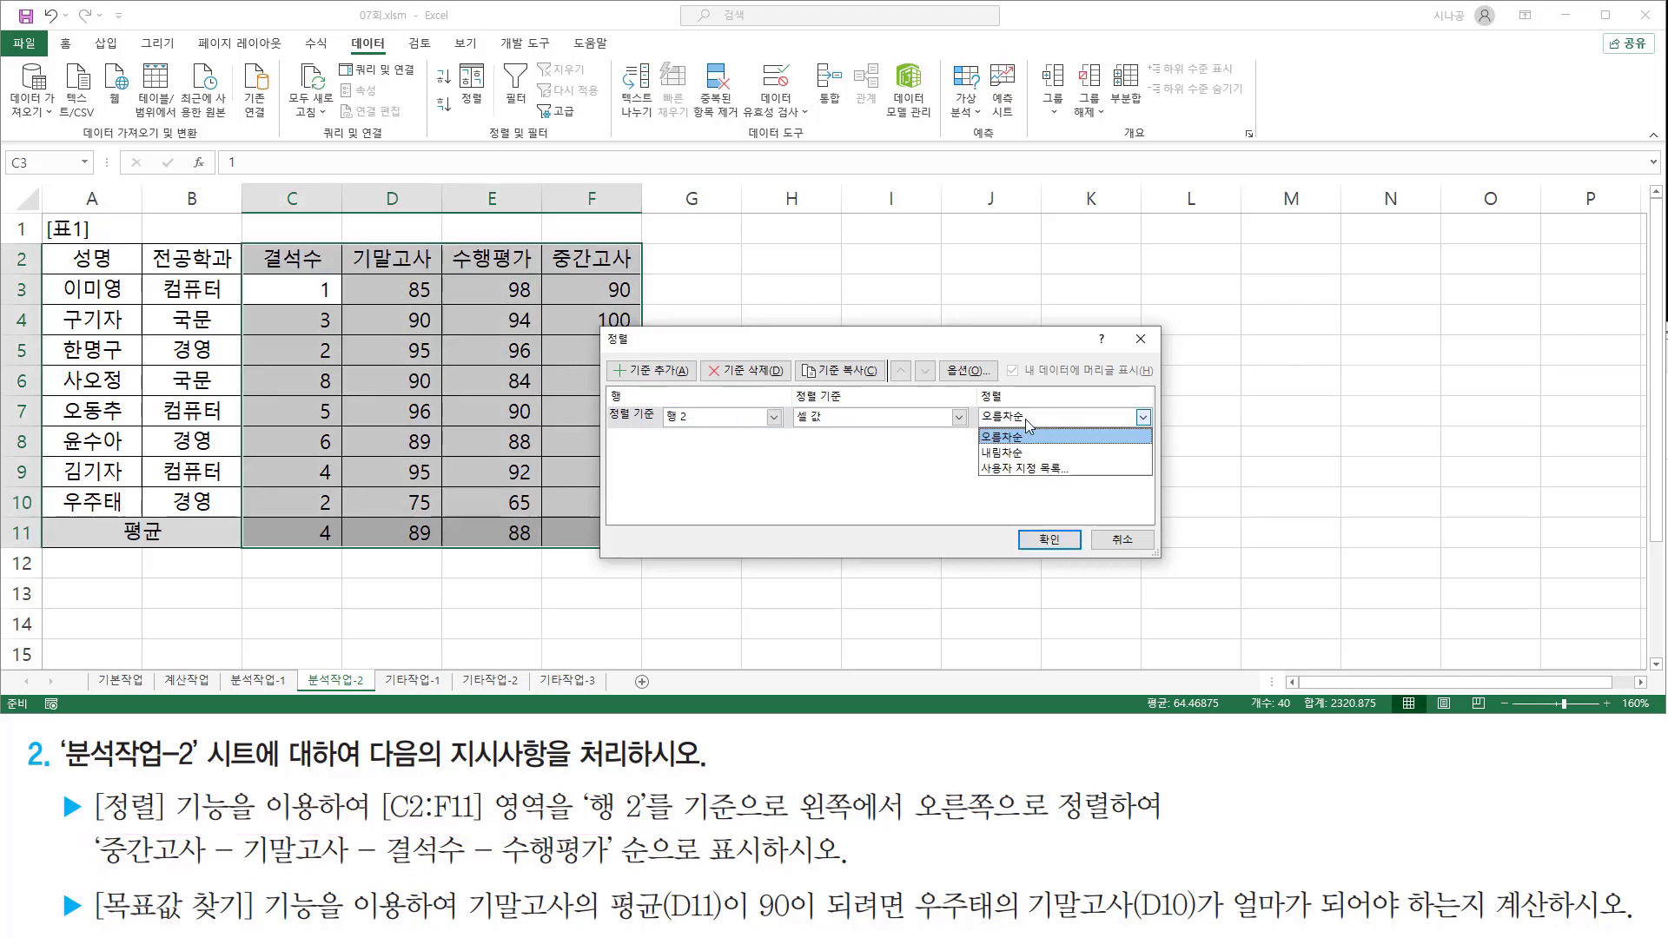
left_click(1021, 469)
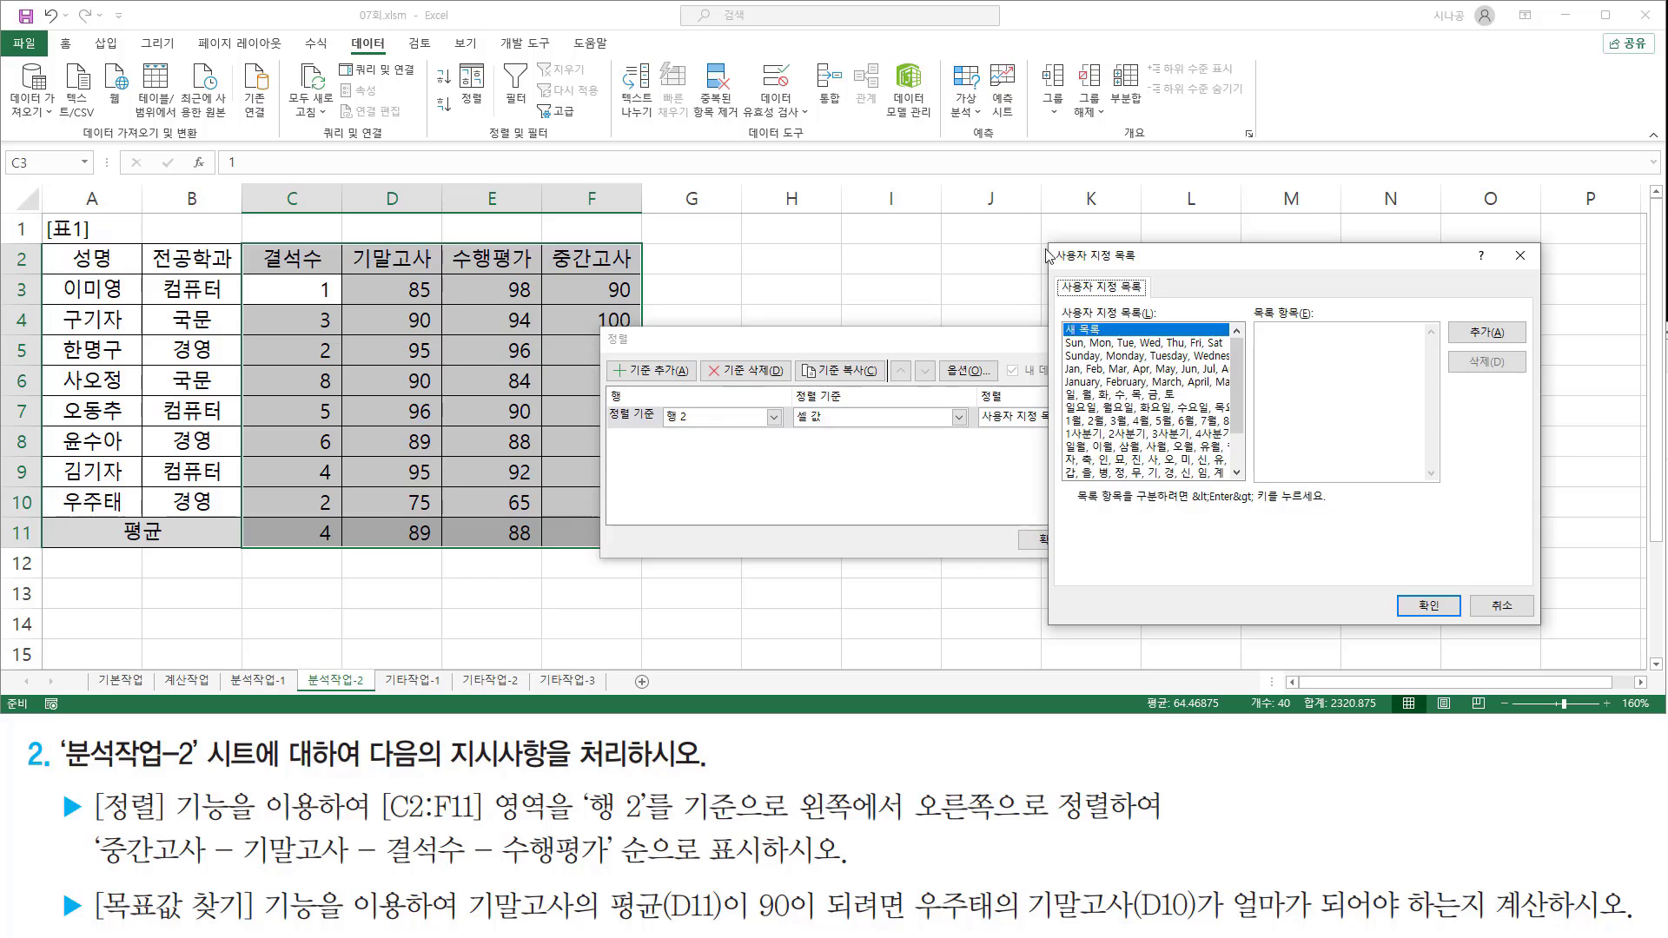
Step: Check the existing custom lists for the required order 중간고사, 기말고사, 결석수, 수행평가
mouse_move(1048, 243)
left_mouse_down()
mouse_move(1079, 531)
mouse_move(1496, 632)
mouse_move(1537, 627)
left_mouse_up()
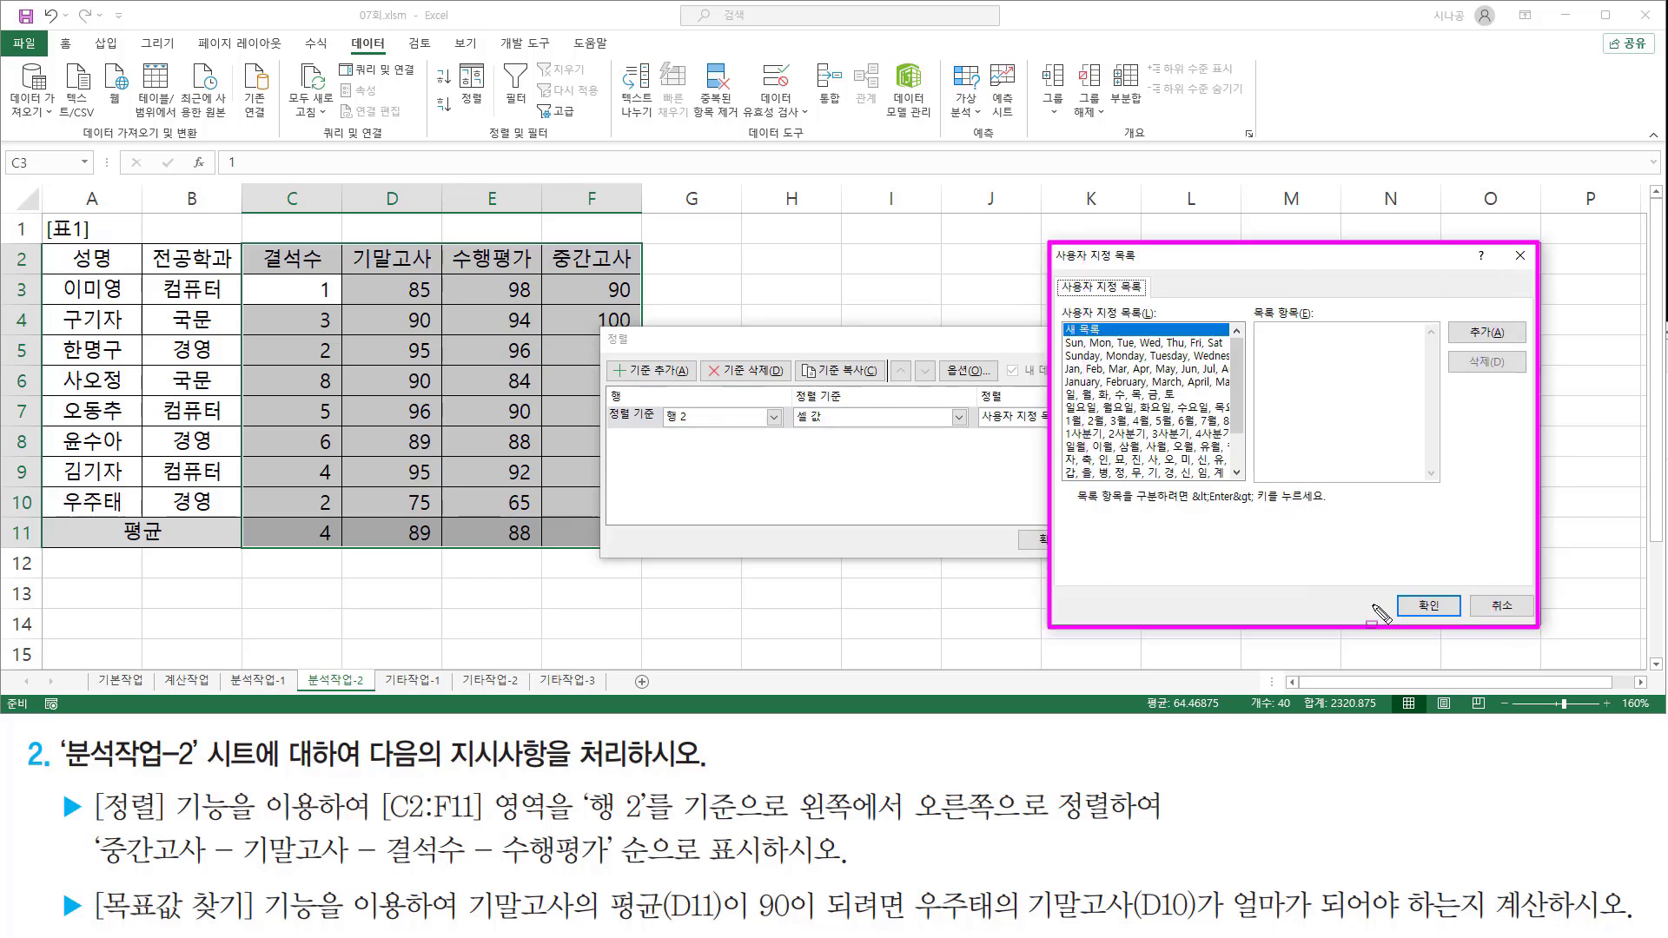
mouse_move(1062, 335)
left_mouse_down()
mouse_move(1195, 408)
mouse_move(1243, 489)
left_mouse_up()
key("Escape")
left_click_drag(1237, 432, 1246, 473)
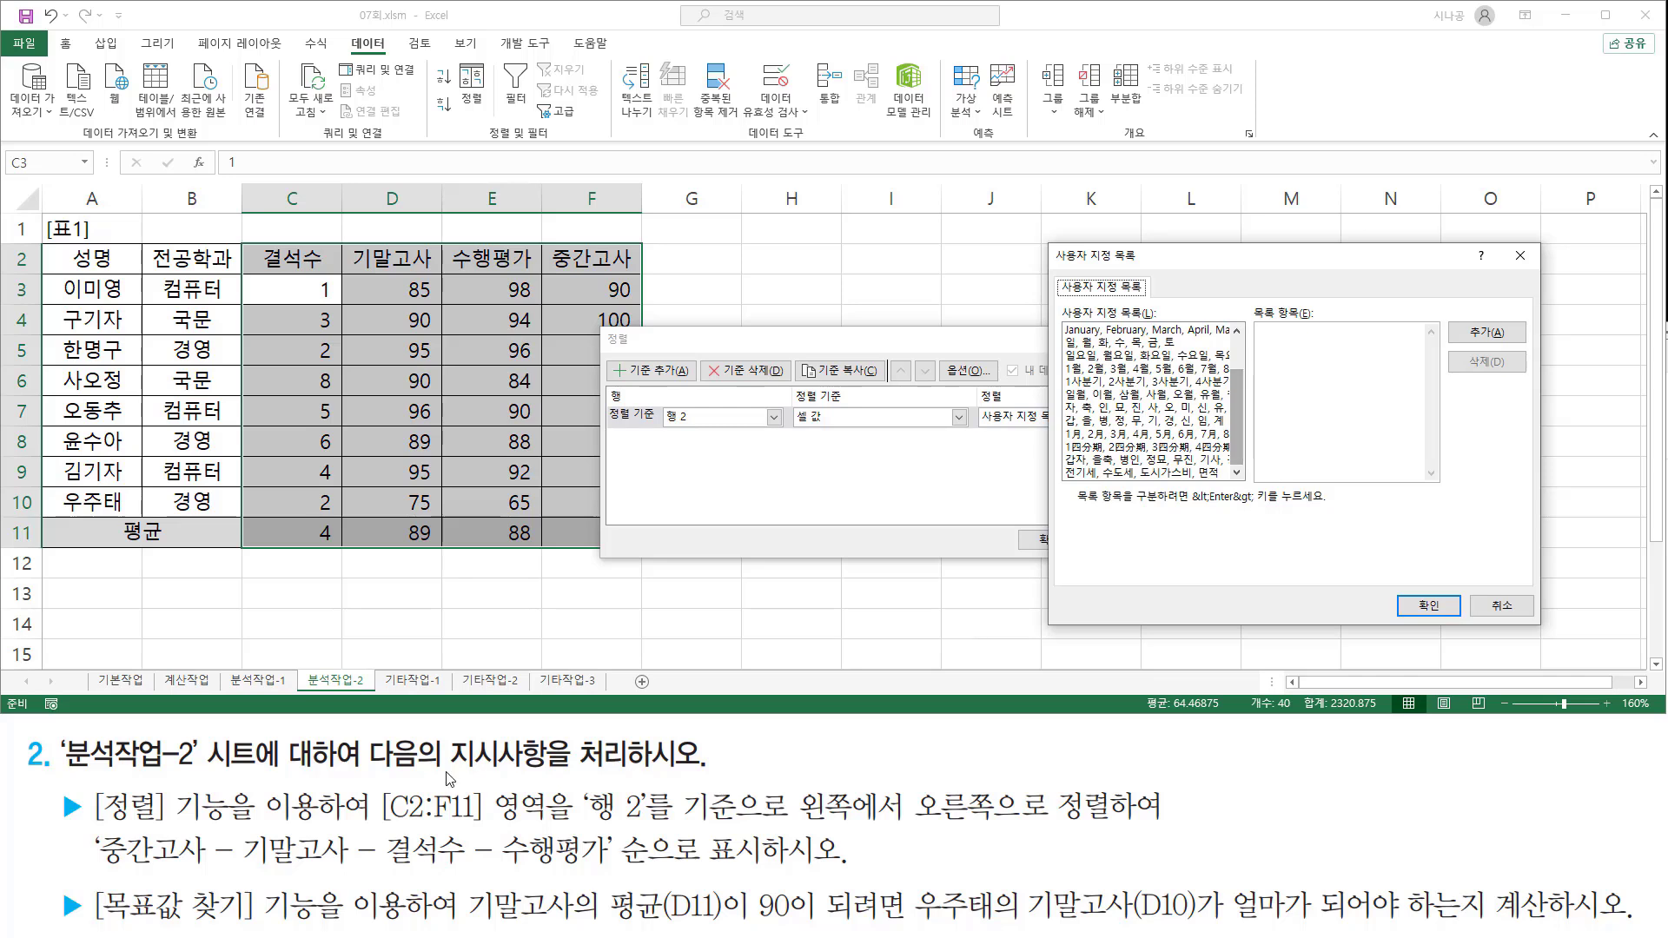
left_click_drag(94, 869, 611, 871)
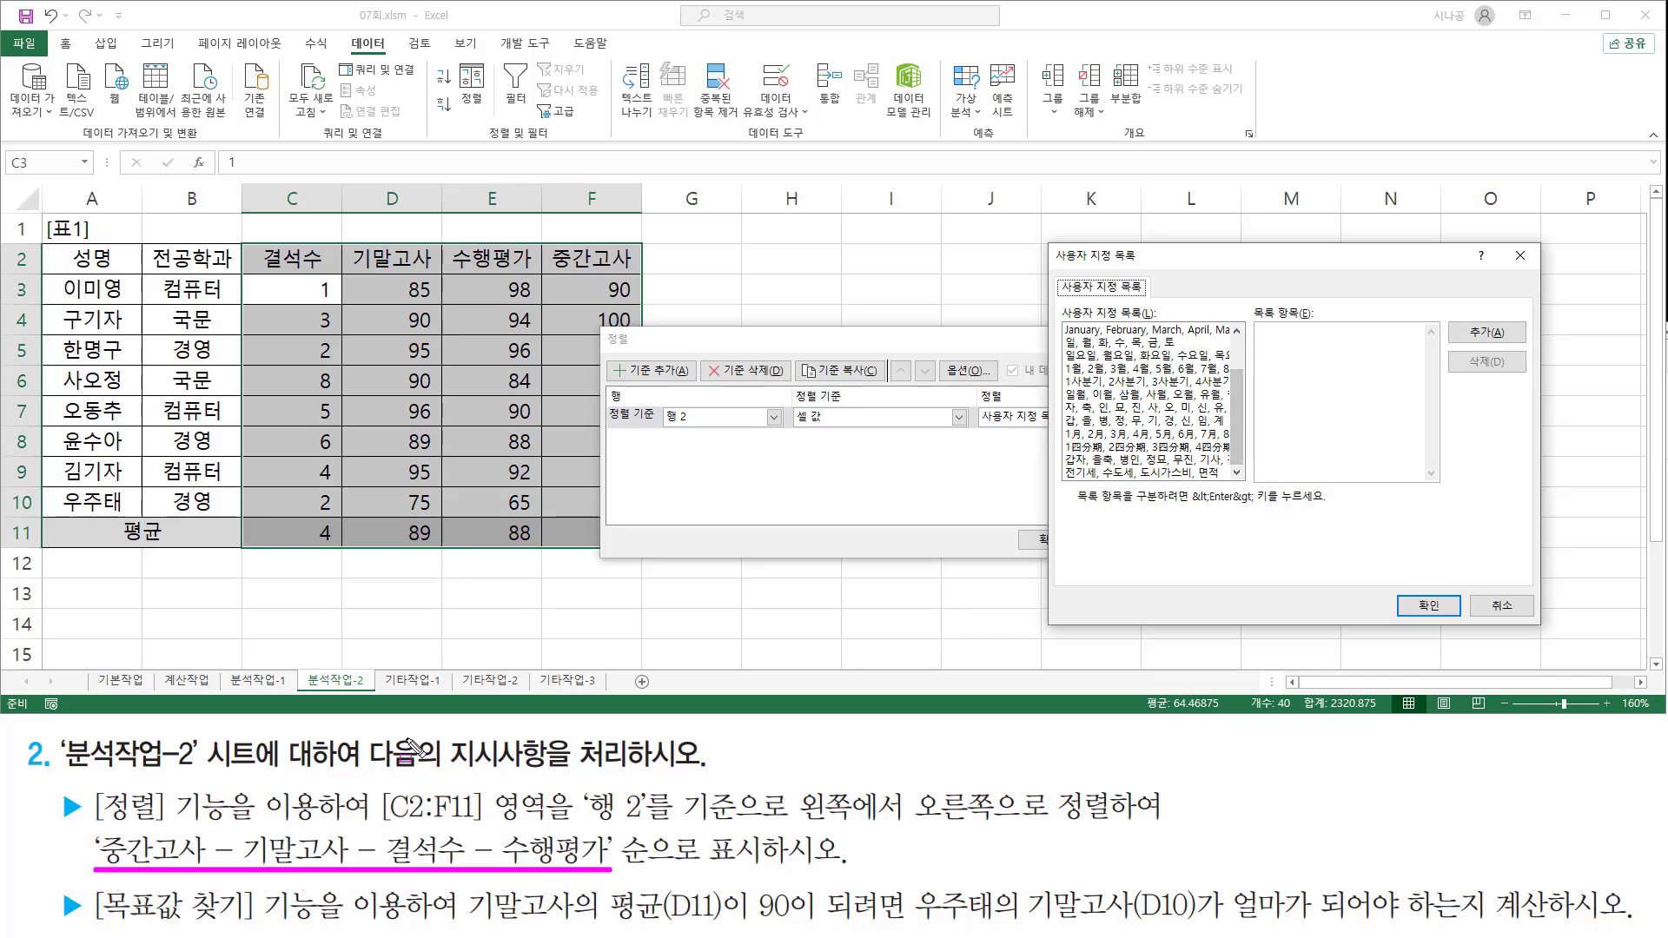
mouse_move(1058, 323)
left_mouse_down()
mouse_move(1233, 458)
mouse_move(1244, 487)
left_mouse_up()
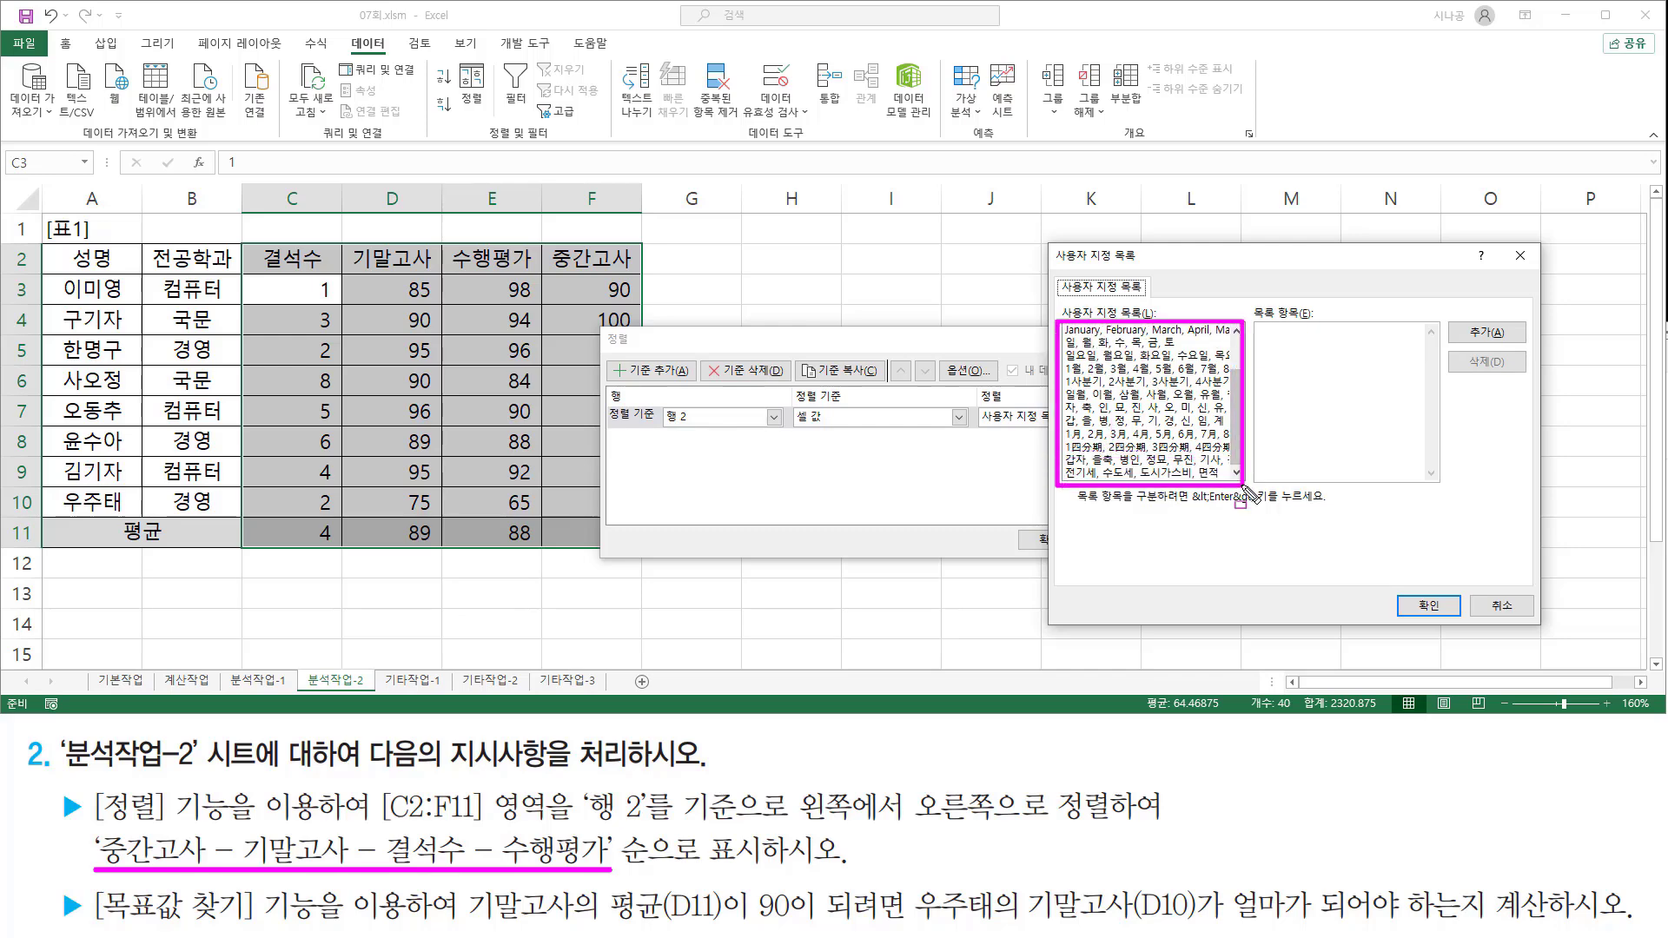
key("Escape")
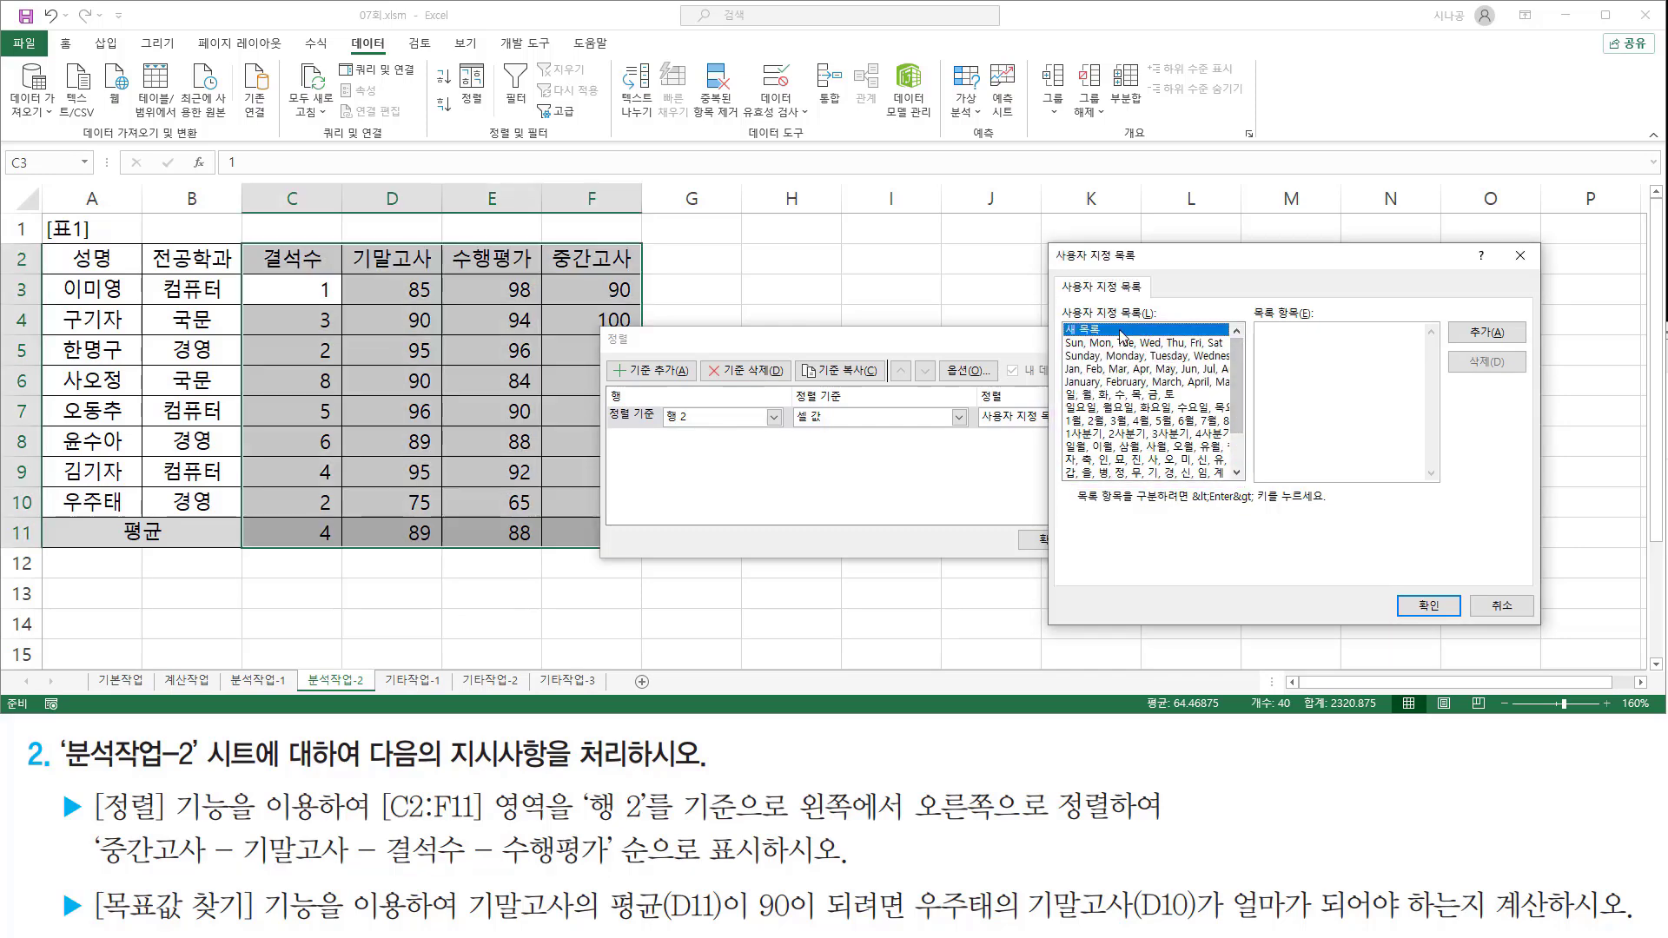
Step: Add a new custom list with the entries 중간고사, 기말고사, 결석수, 수행평가
left_click_drag(1057, 316, 1113, 344)
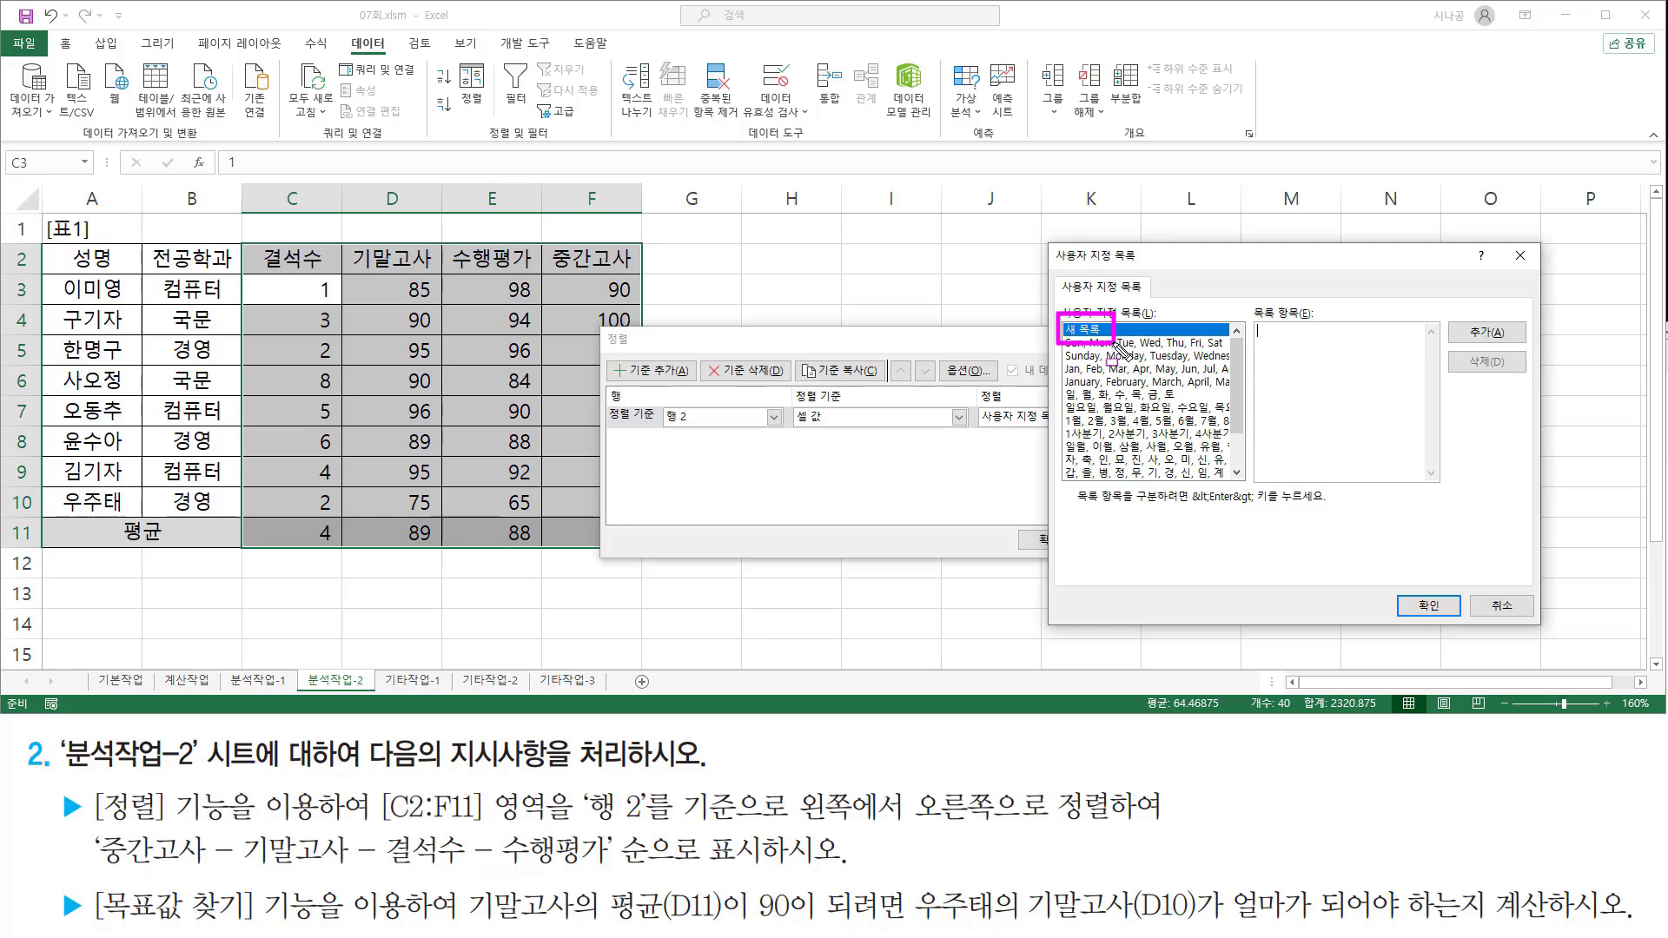
left_click_drag(1254, 319, 1433, 365)
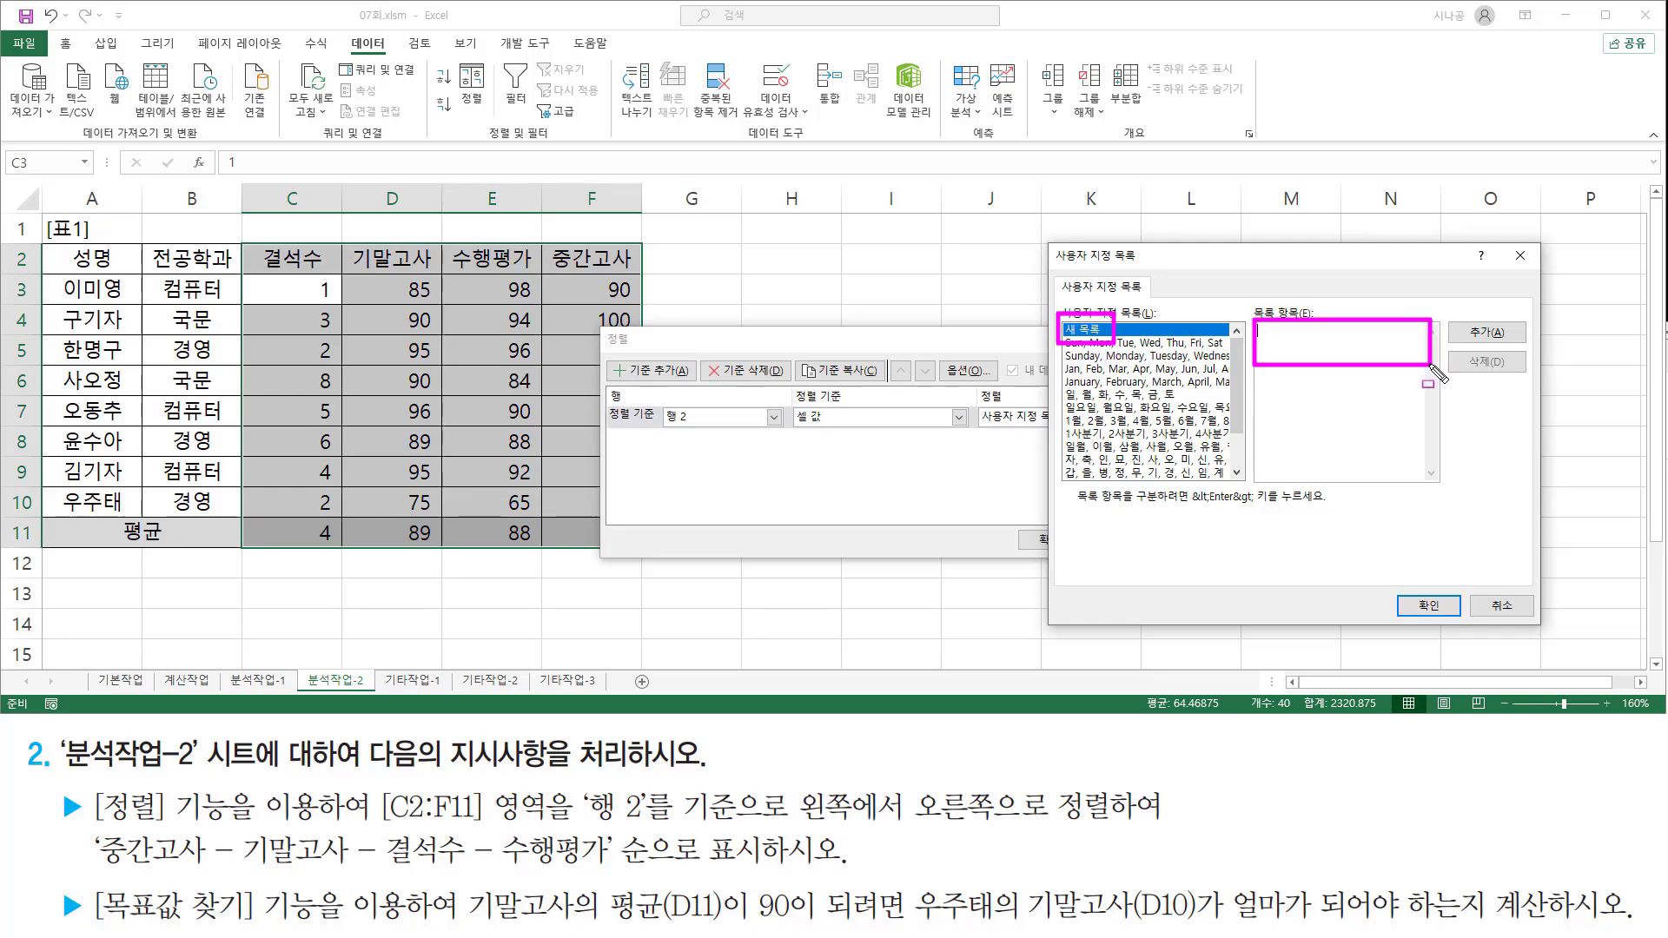
key("Escape")
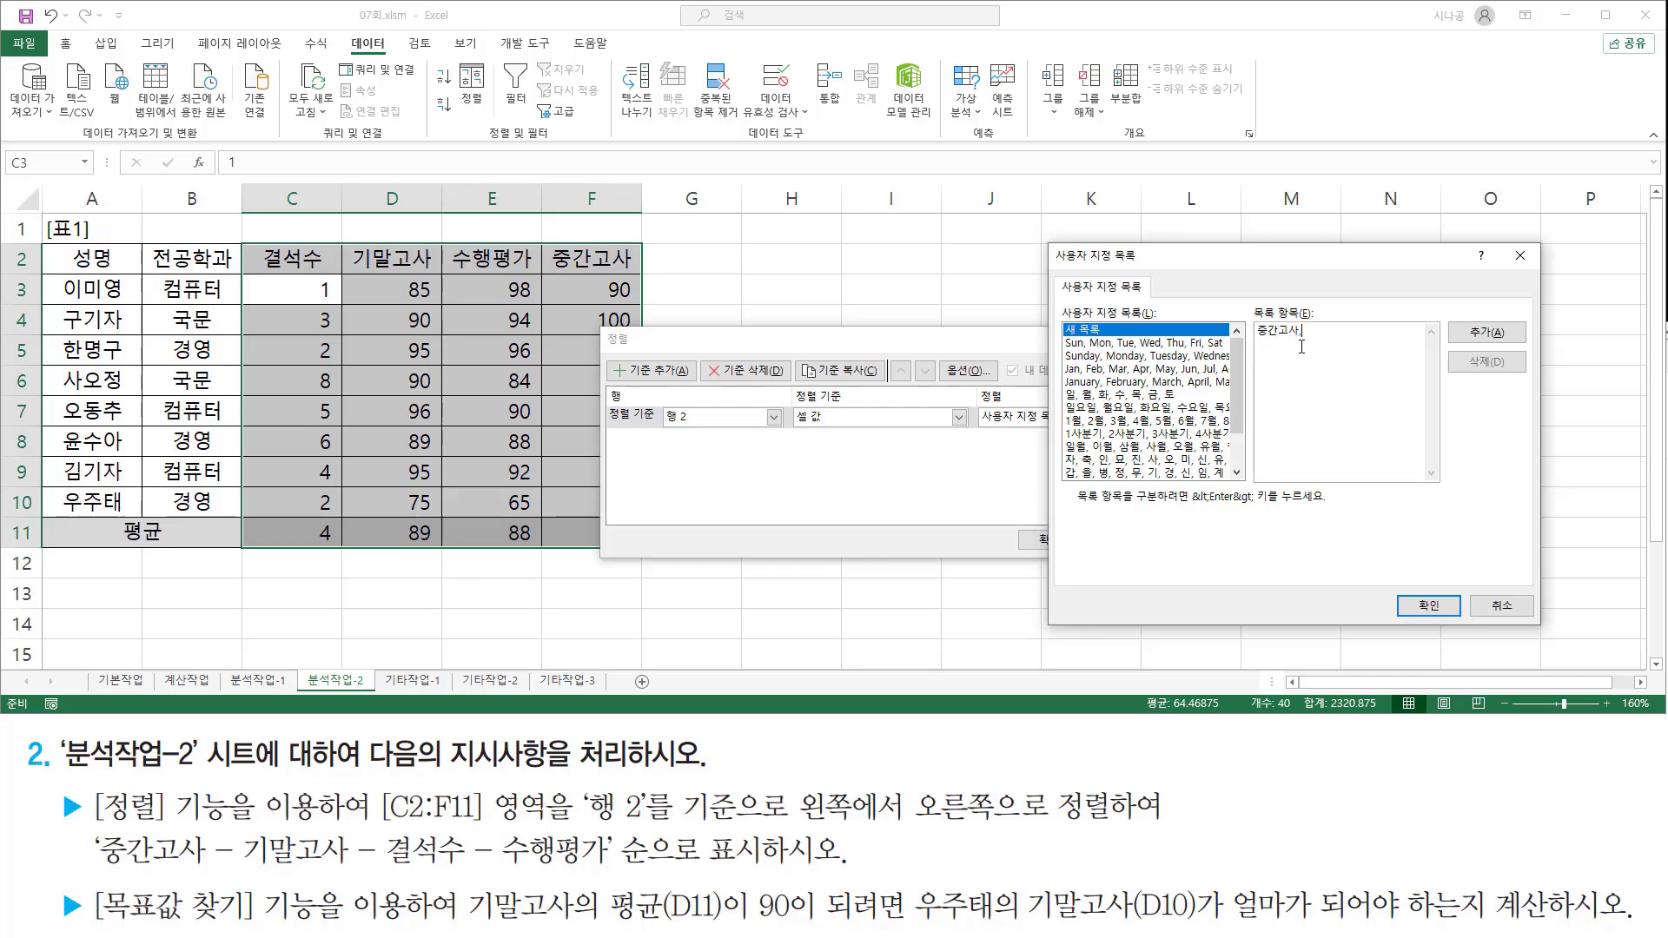
type("말고사,결석수,수행평가")
left_click_drag(93, 870, 612, 869)
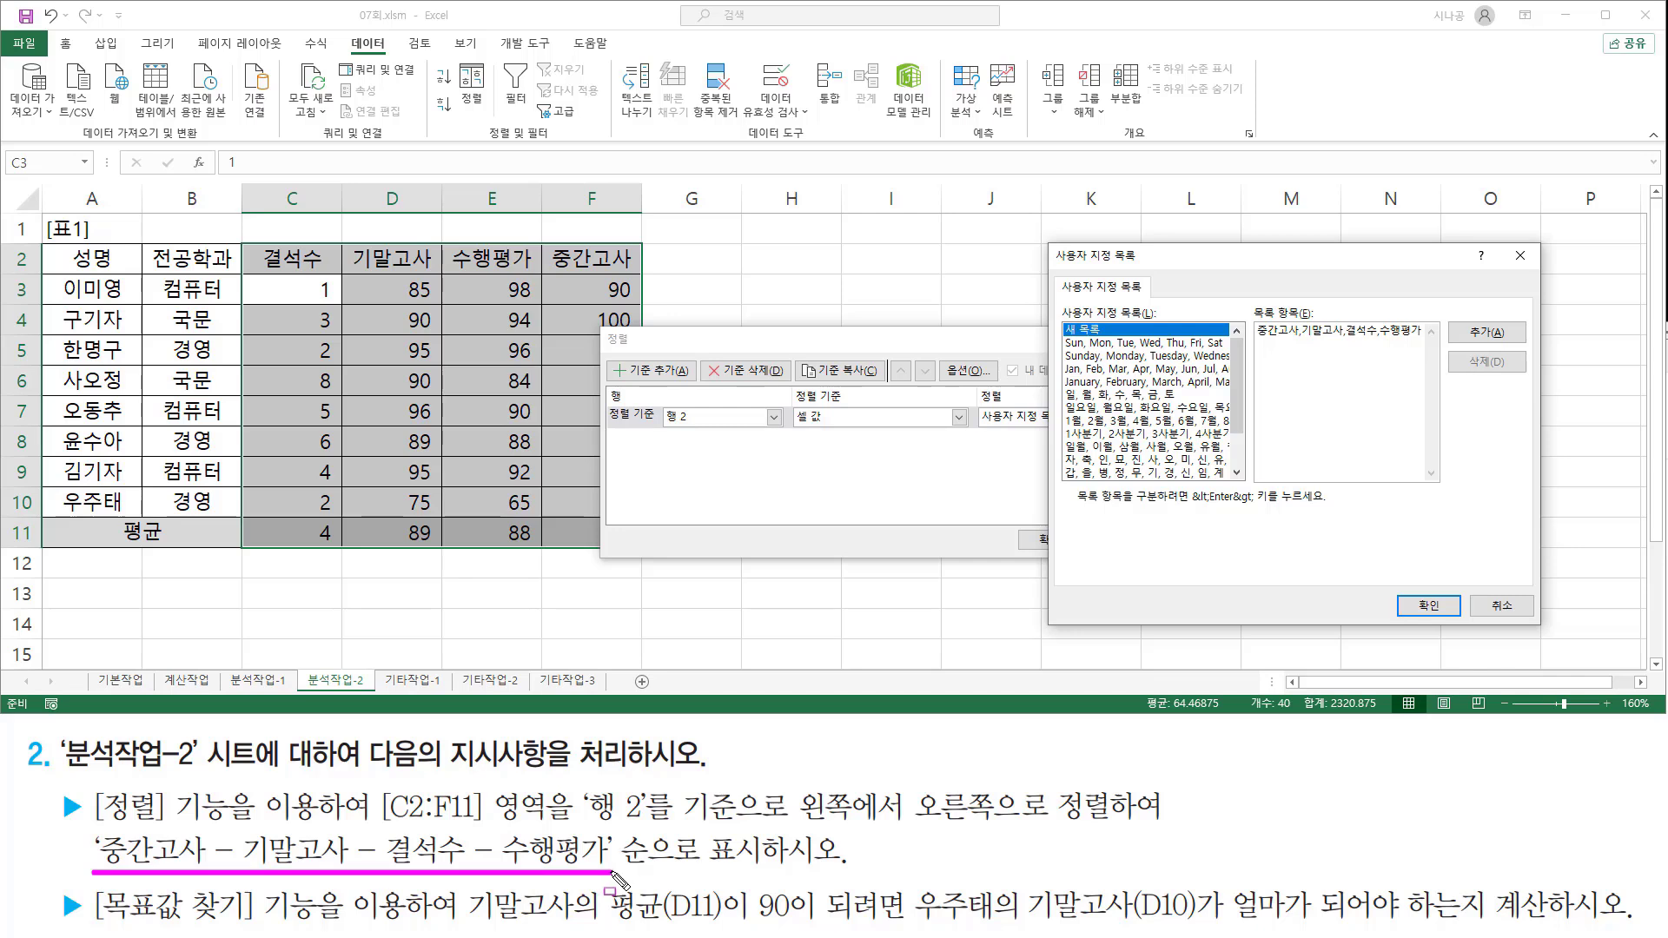
left_click_drag(1257, 343, 1429, 345)
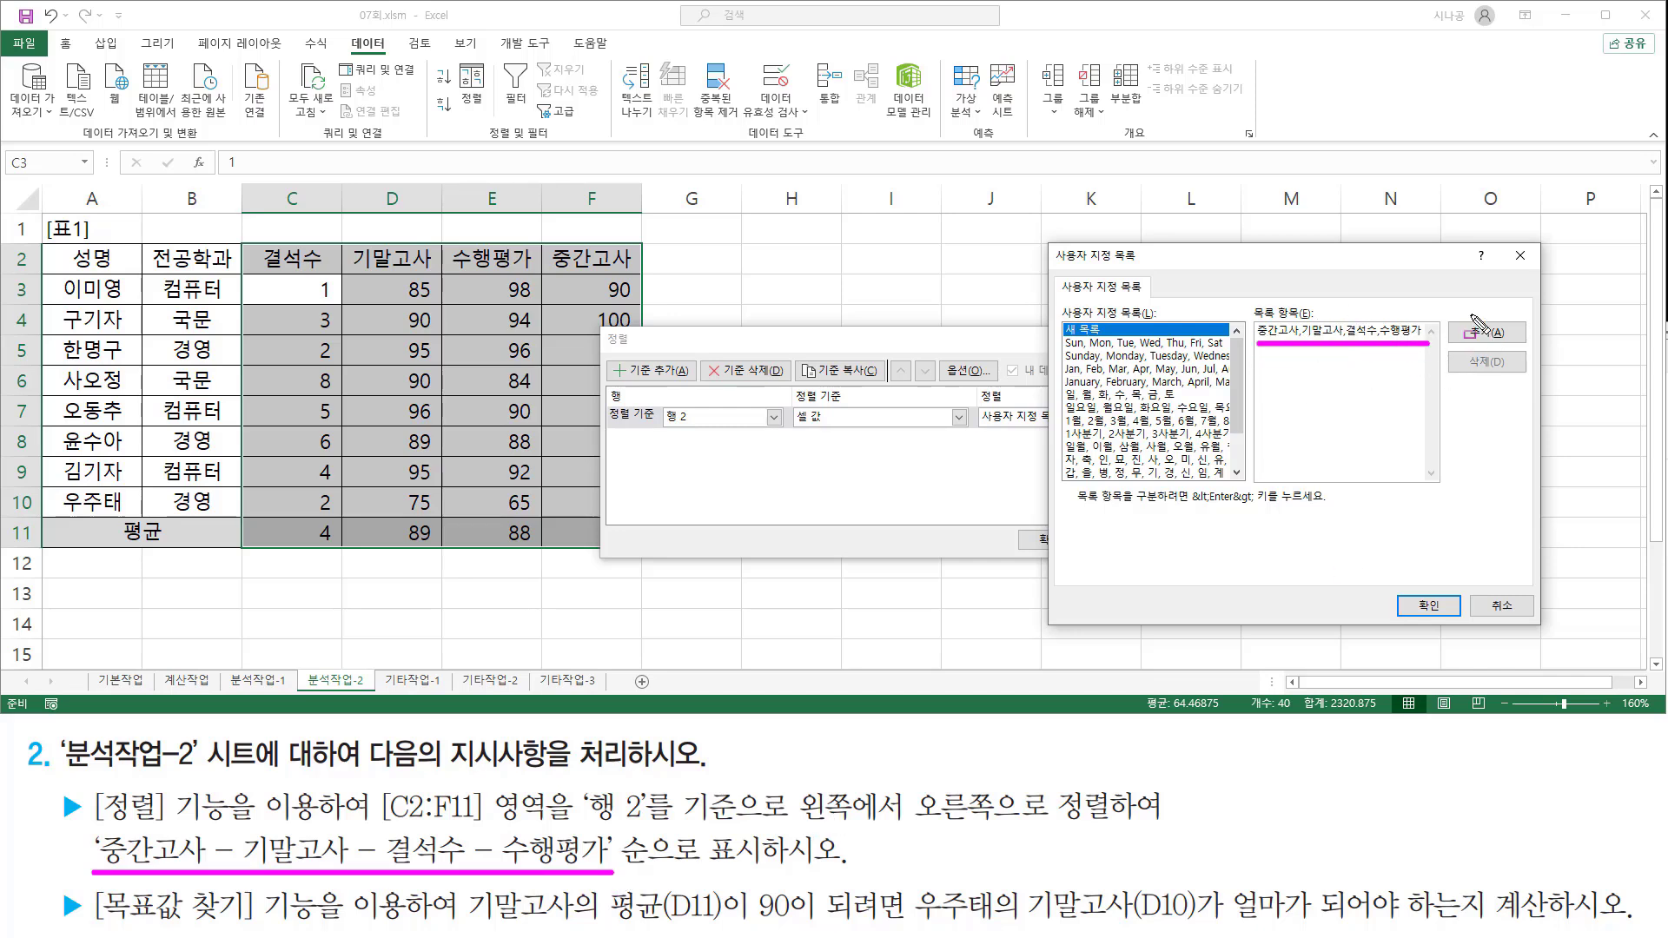
left_click_drag(1469, 315, 1507, 344)
key("Escape")
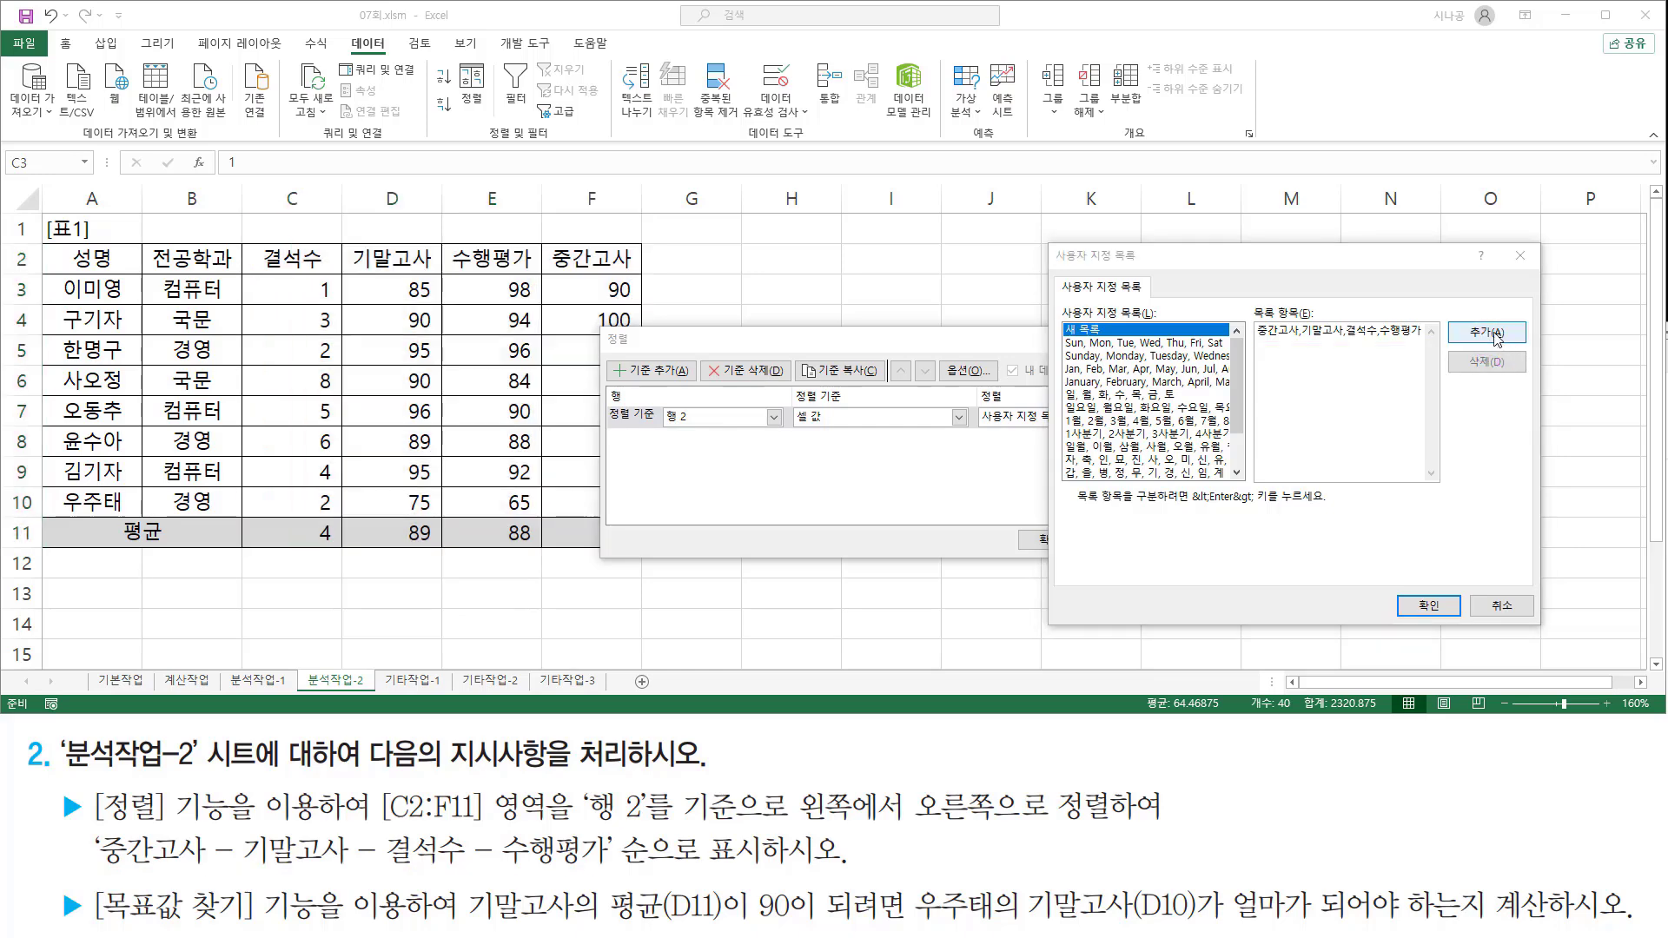
left_click(1494, 334)
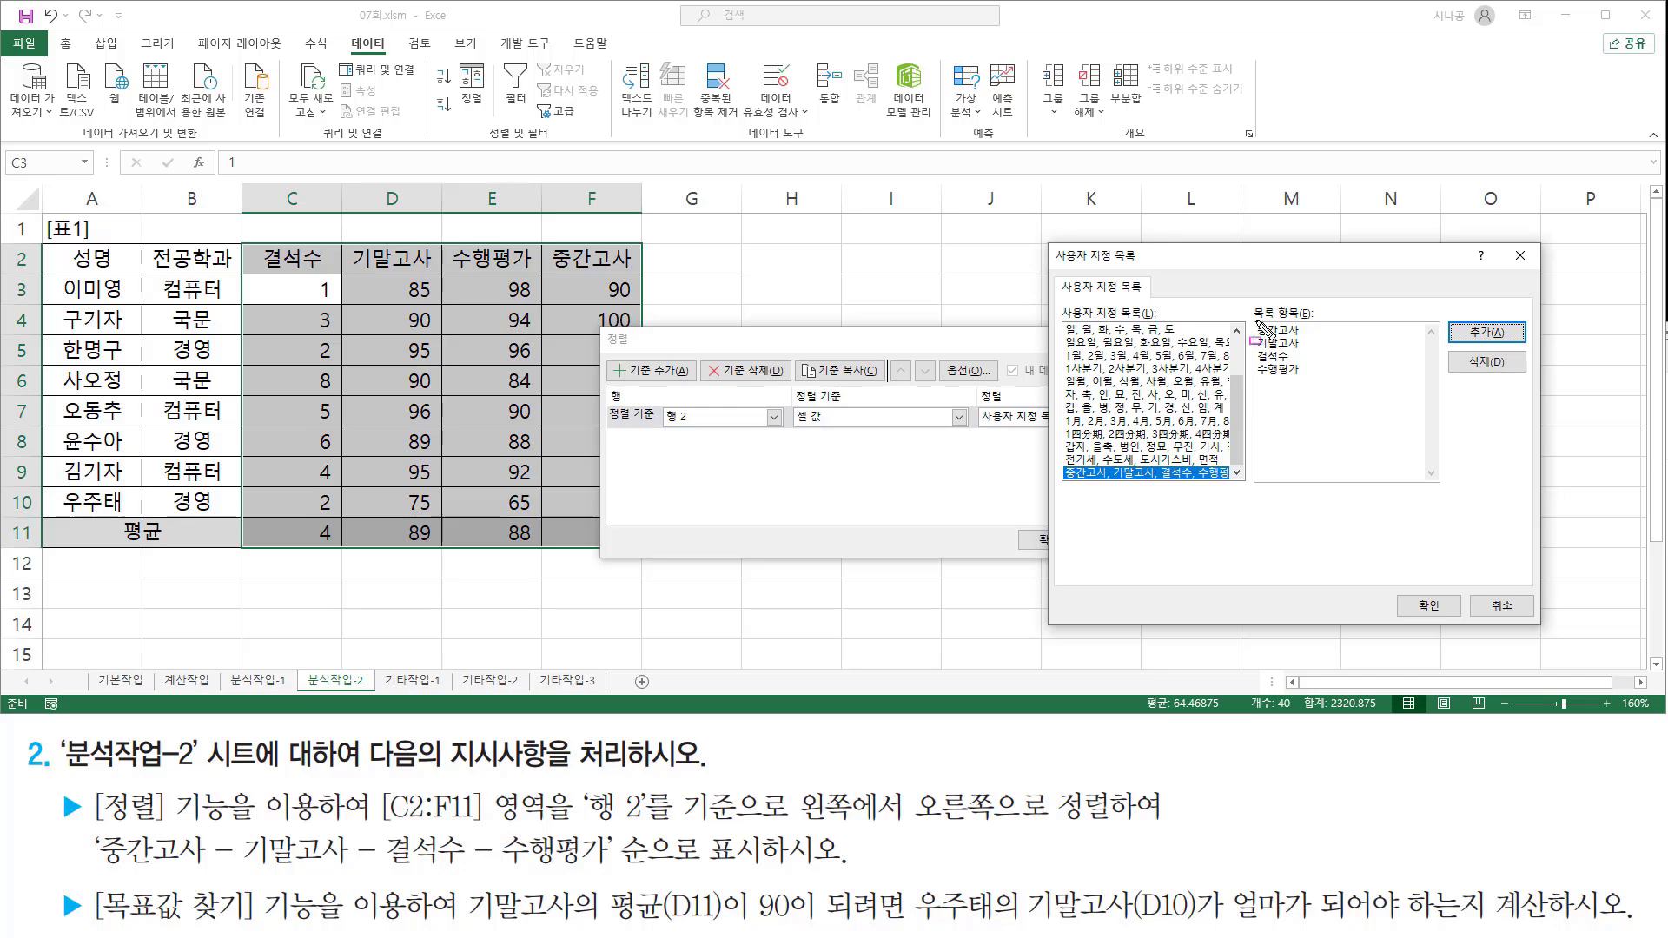
Step: Confirm the new 중간고사, 기말고사, 결석수, 수행평가 list as the sort order for 행 2
left_click_drag(1249, 318, 1313, 383)
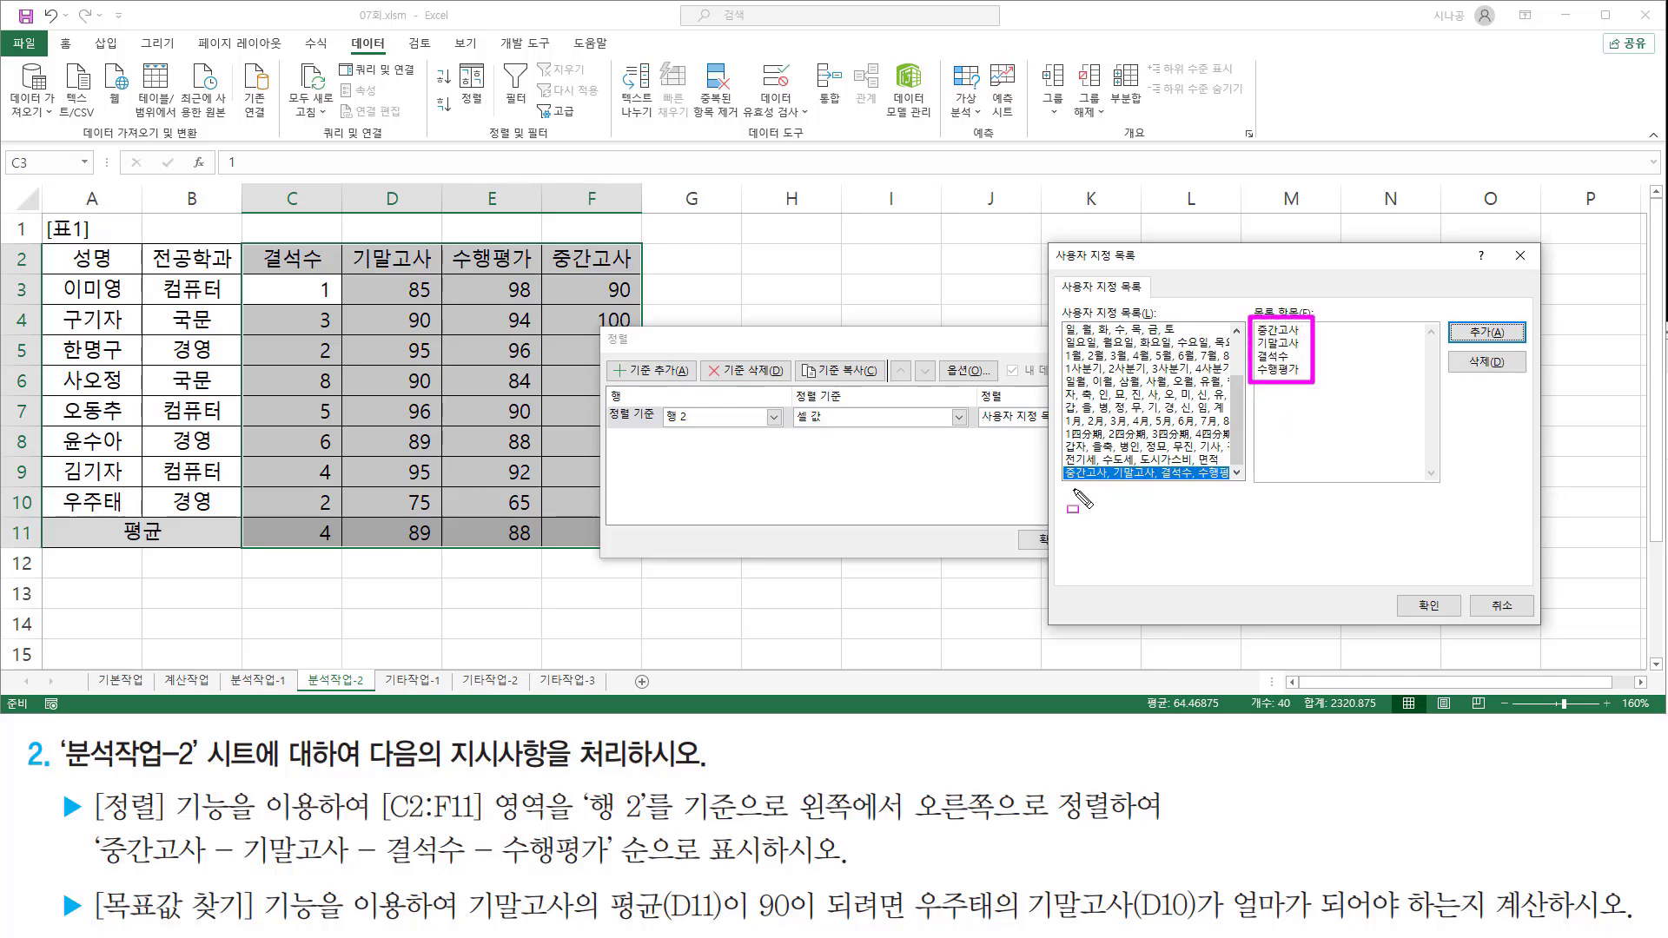
mouse_move(1062, 480)
left_mouse_down()
mouse_move(1239, 502)
mouse_move(1240, 467)
left_mouse_up()
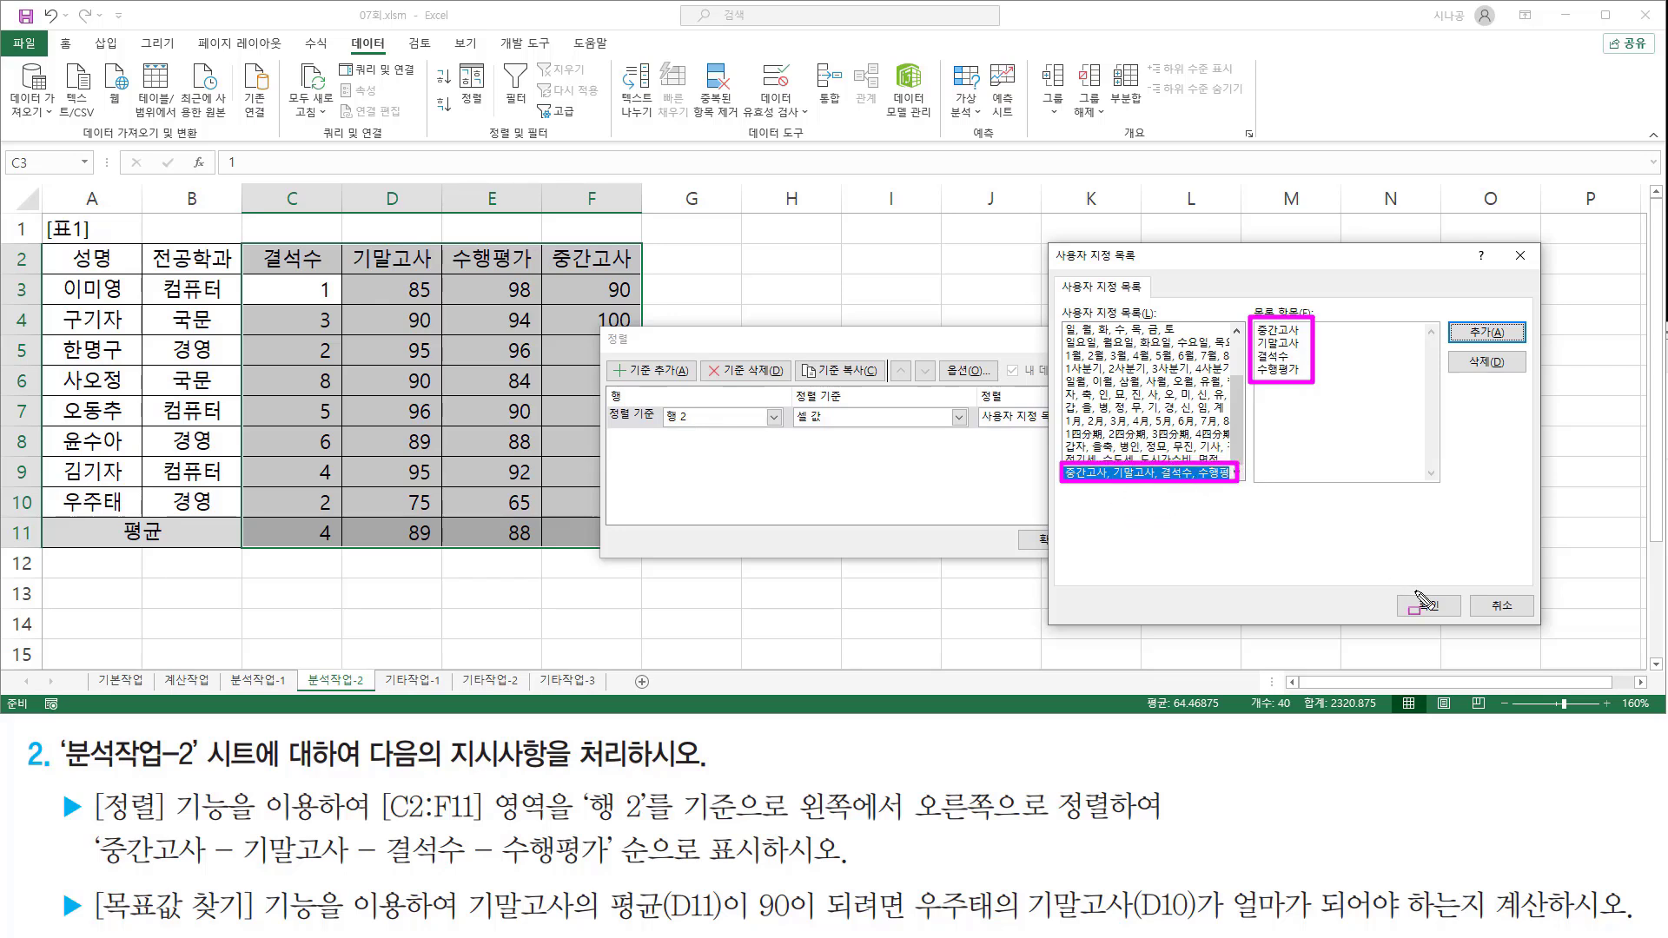
left_click_drag(1412, 590, 1457, 620)
key("Escape")
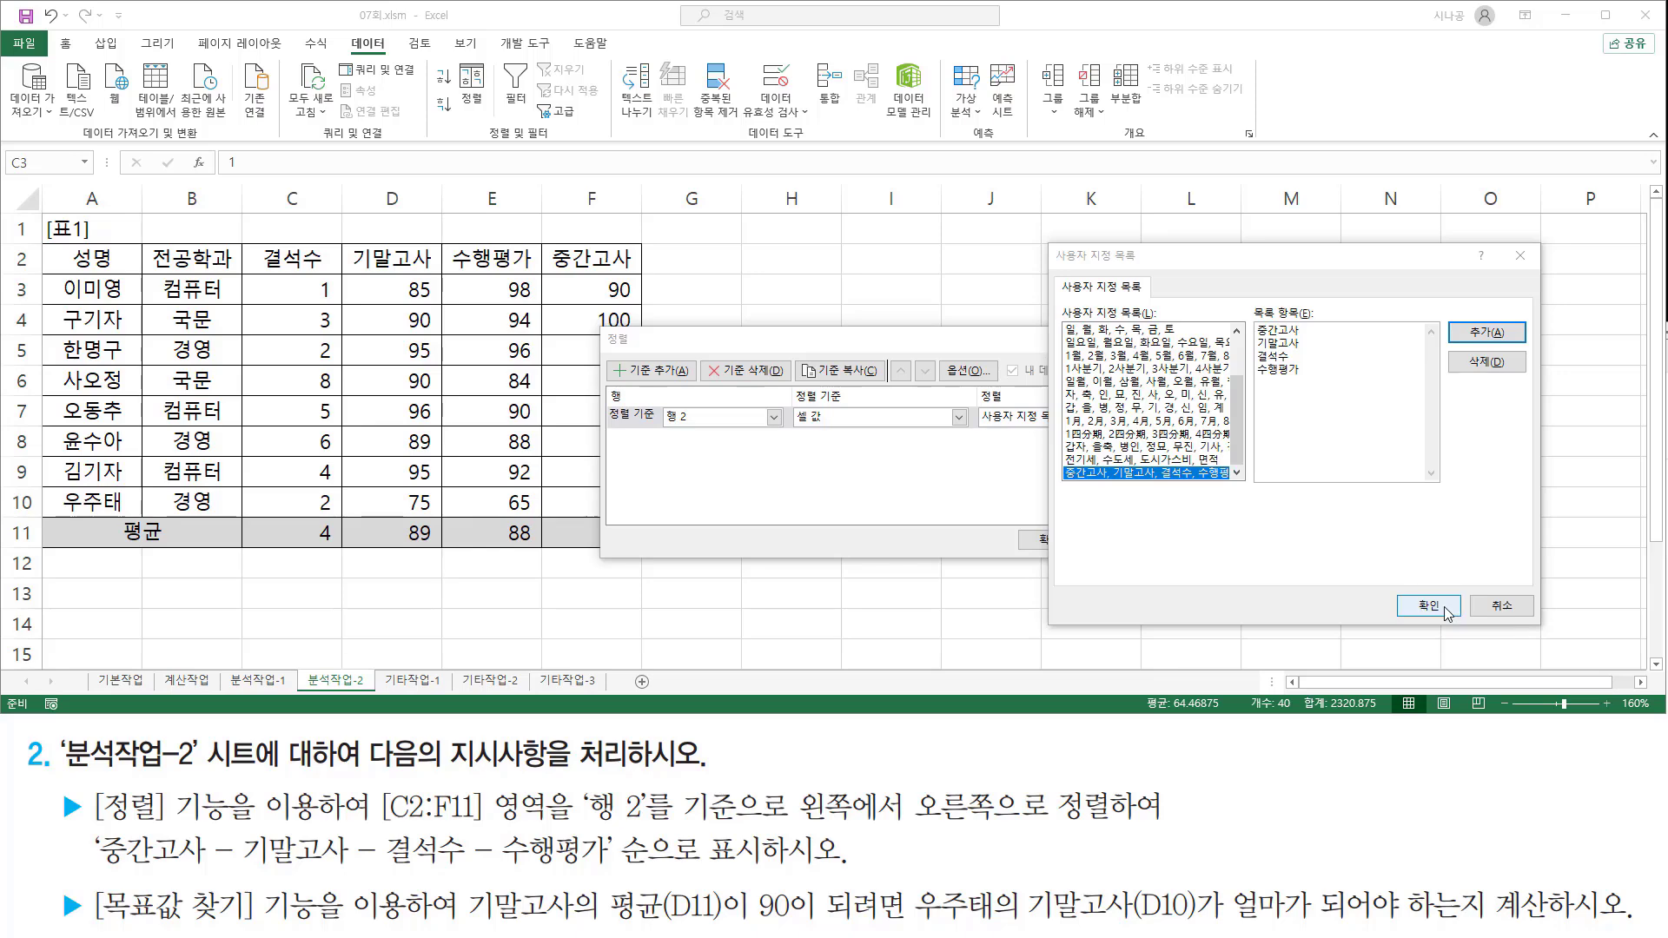
left_click(1446, 611)
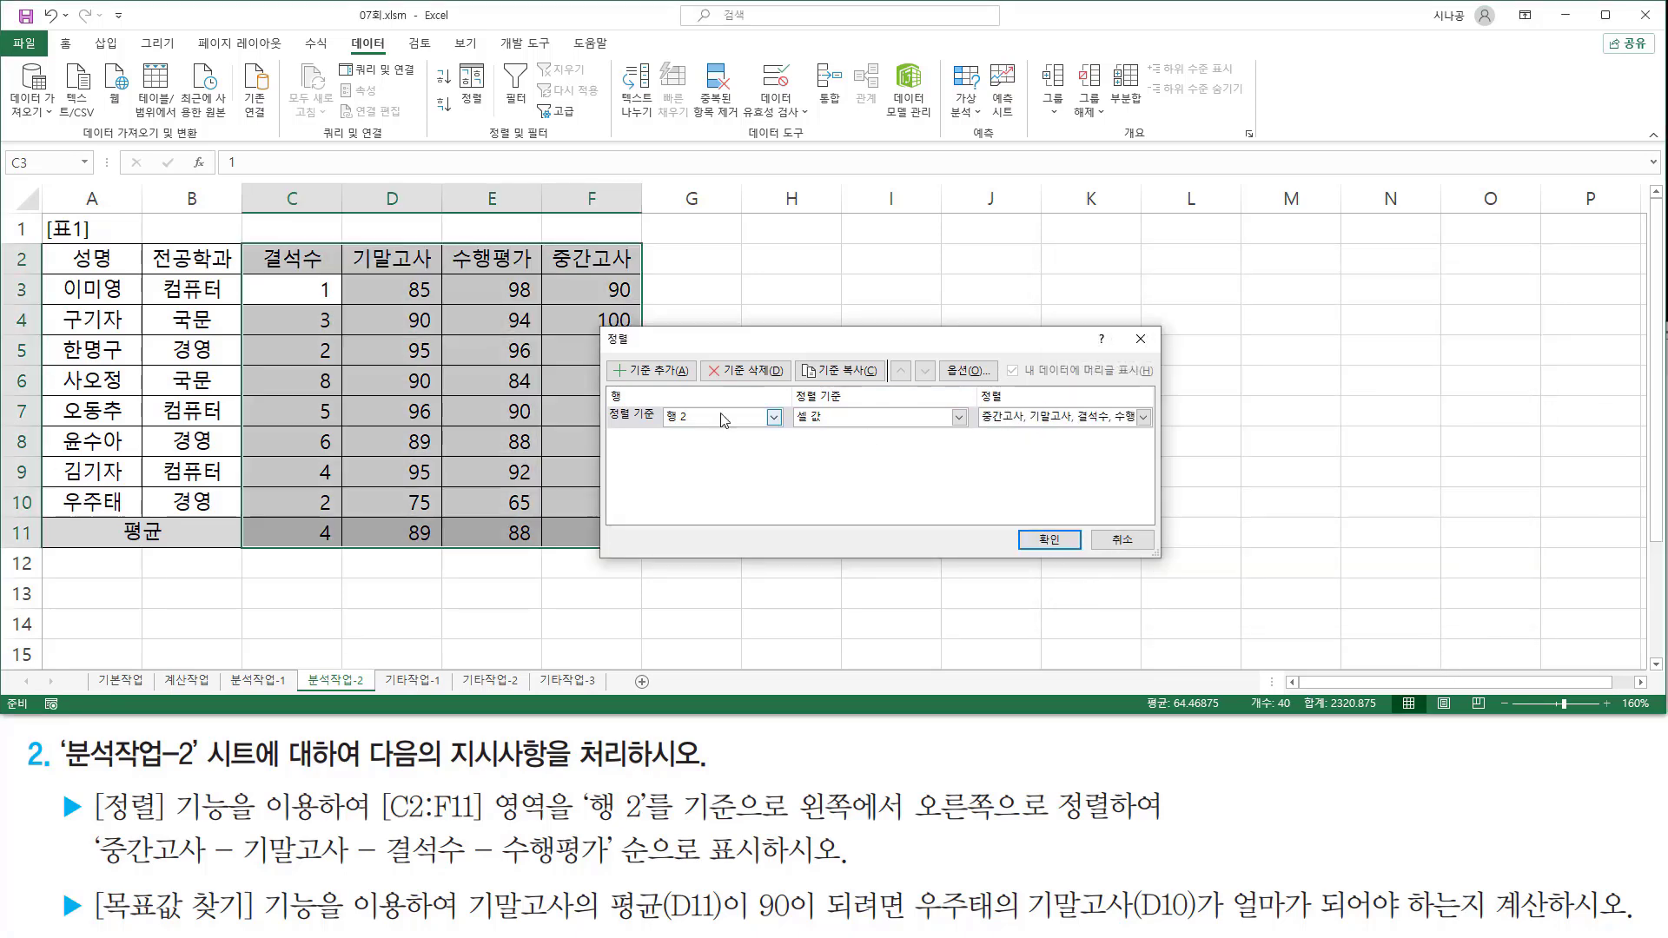
Step: Apply the custom sort by 행 2 to the range C2:F11
key("ctrl+2")
left_click_drag(666, 426, 691, 427)
mouse_move(983, 428)
left_mouse_down()
mouse_move(1146, 428)
mouse_move(1153, 405)
left_mouse_up()
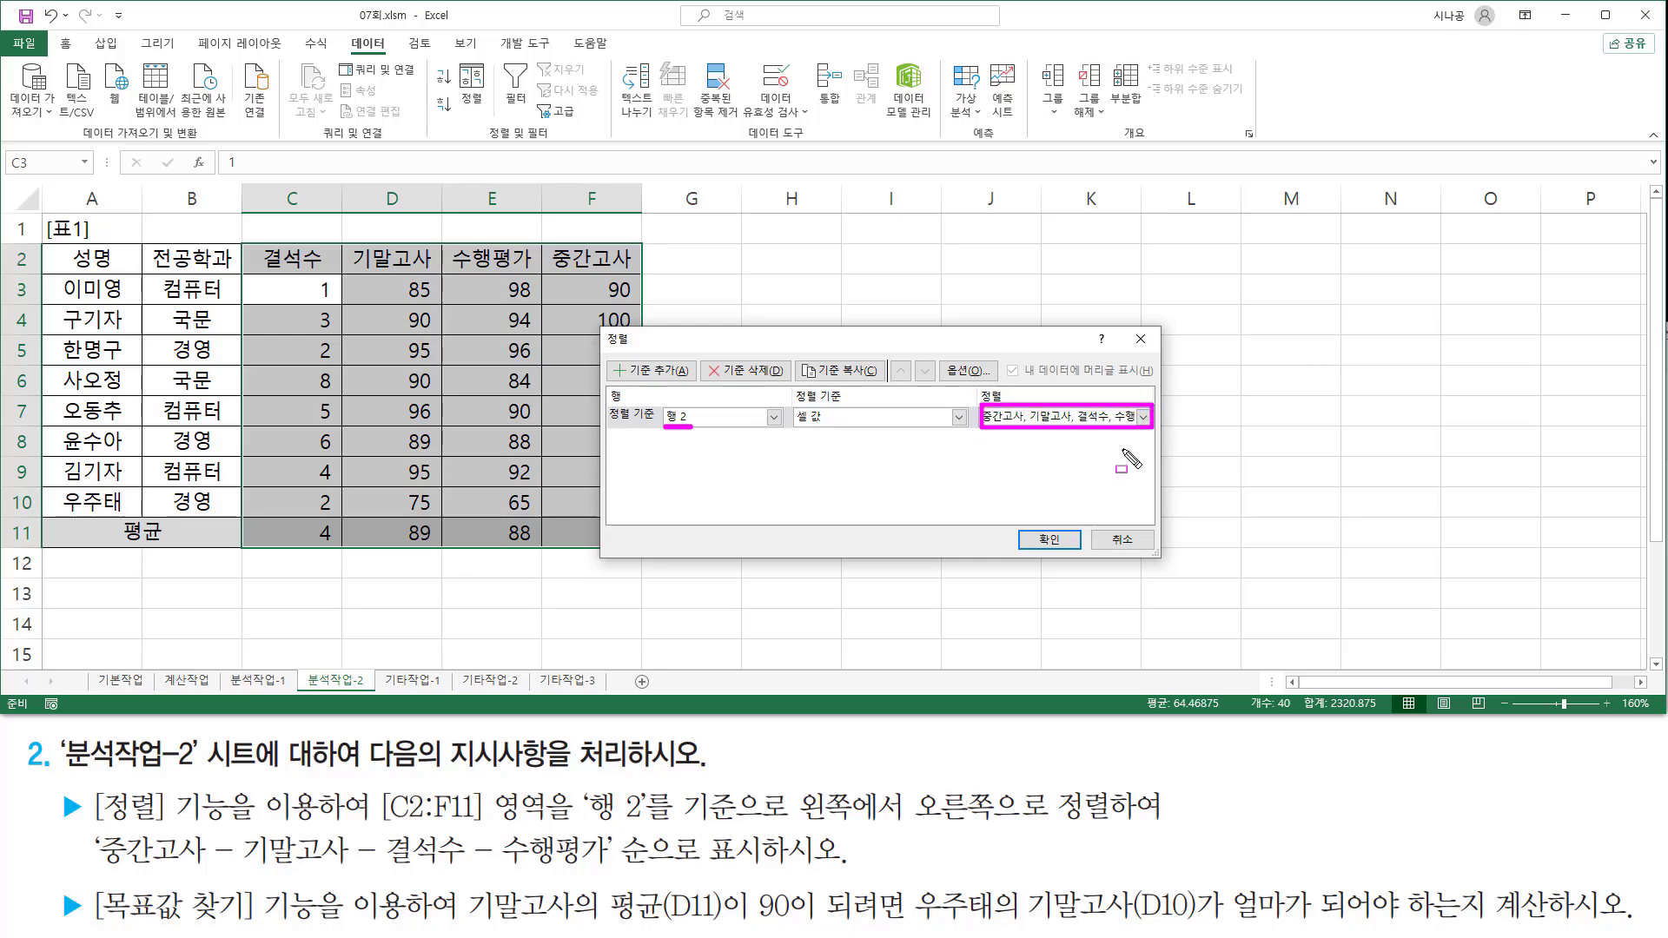
left_click(1065, 545)
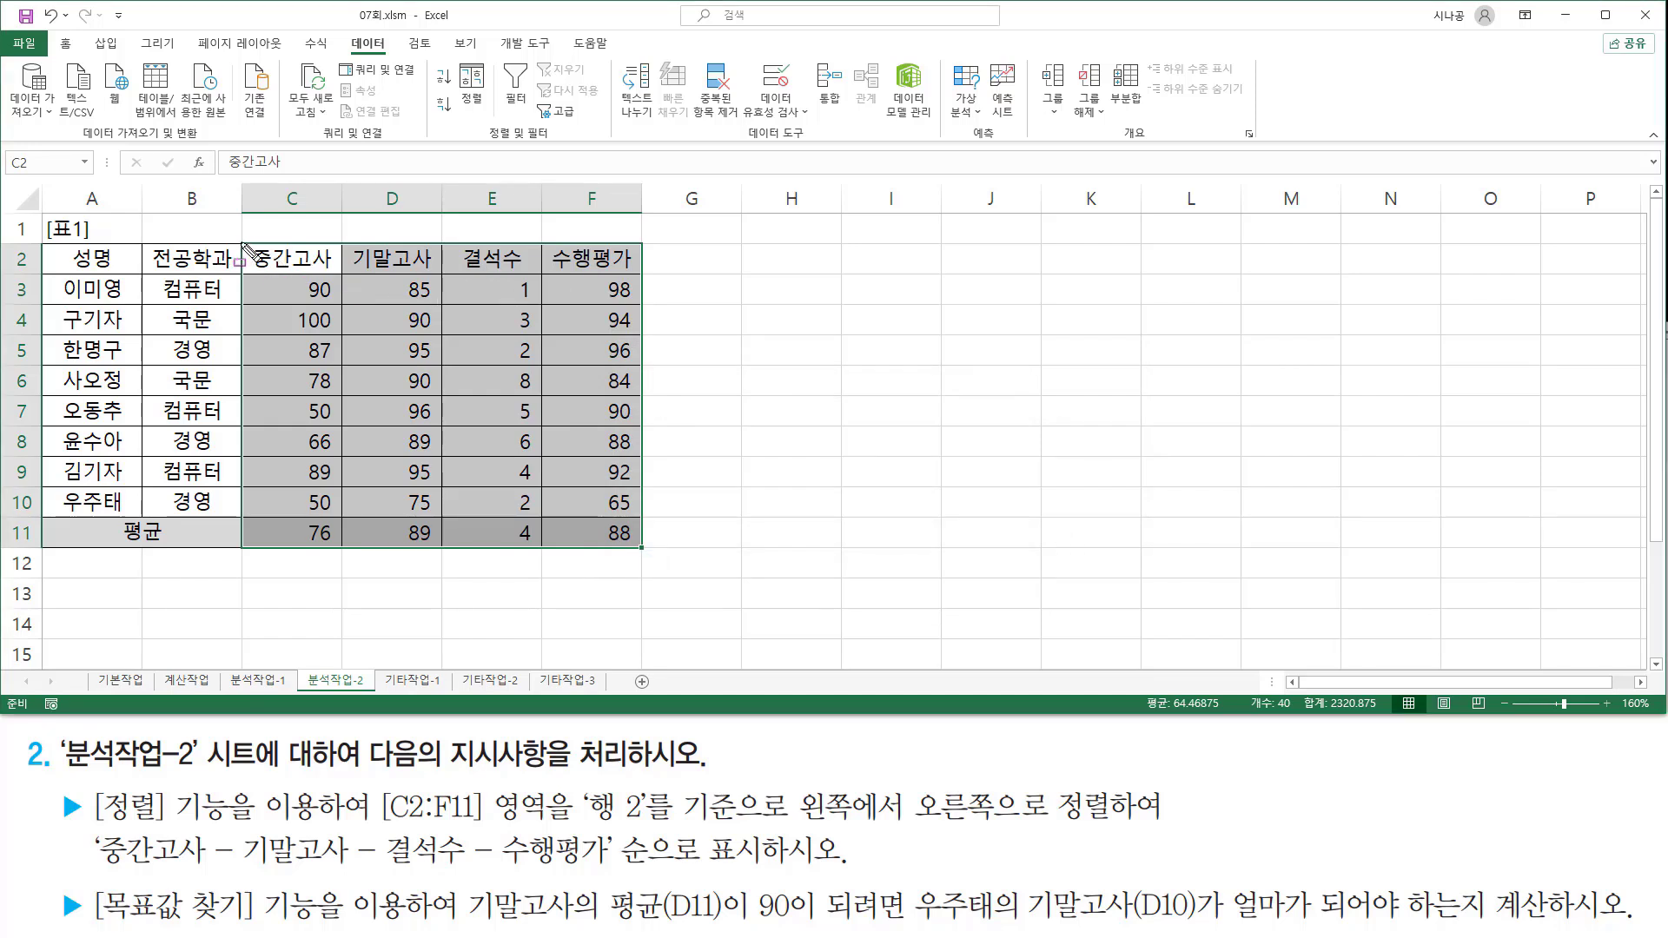
mouse_move(242, 246)
left_mouse_down()
mouse_move(258, 268)
mouse_move(643, 276)
left_mouse_up()
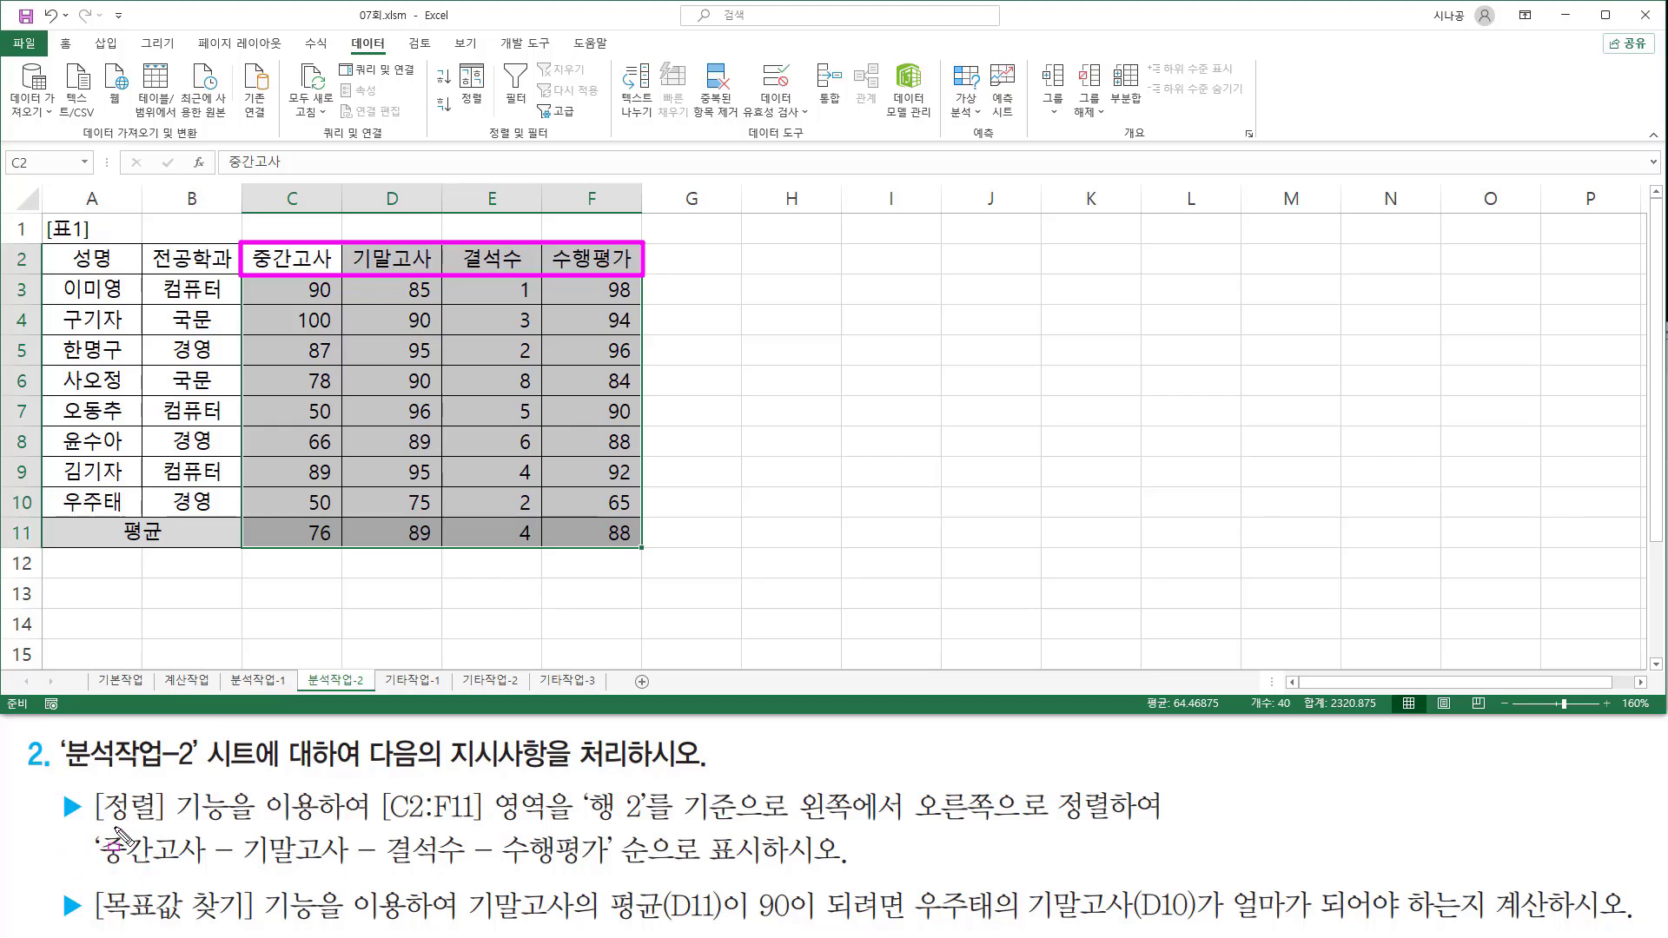
key("Escape")
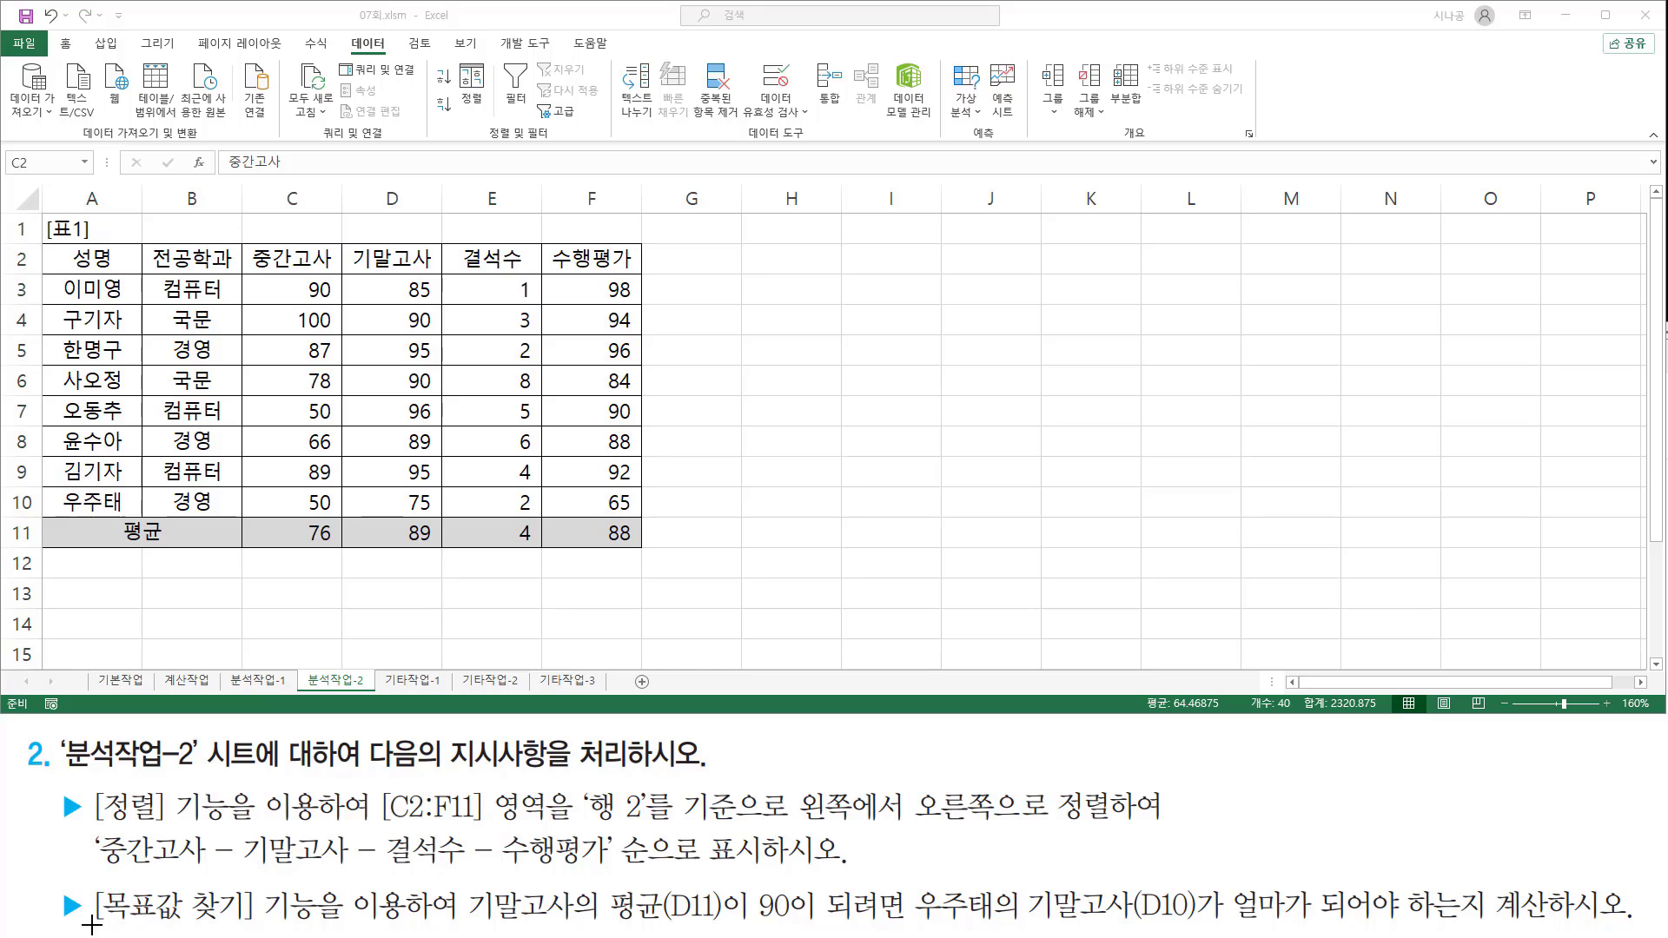
Step: Read the goal seek instruction for its formula cell, target value and changing cell, and locate both cells in the table
left_click_drag(93, 880, 260, 929)
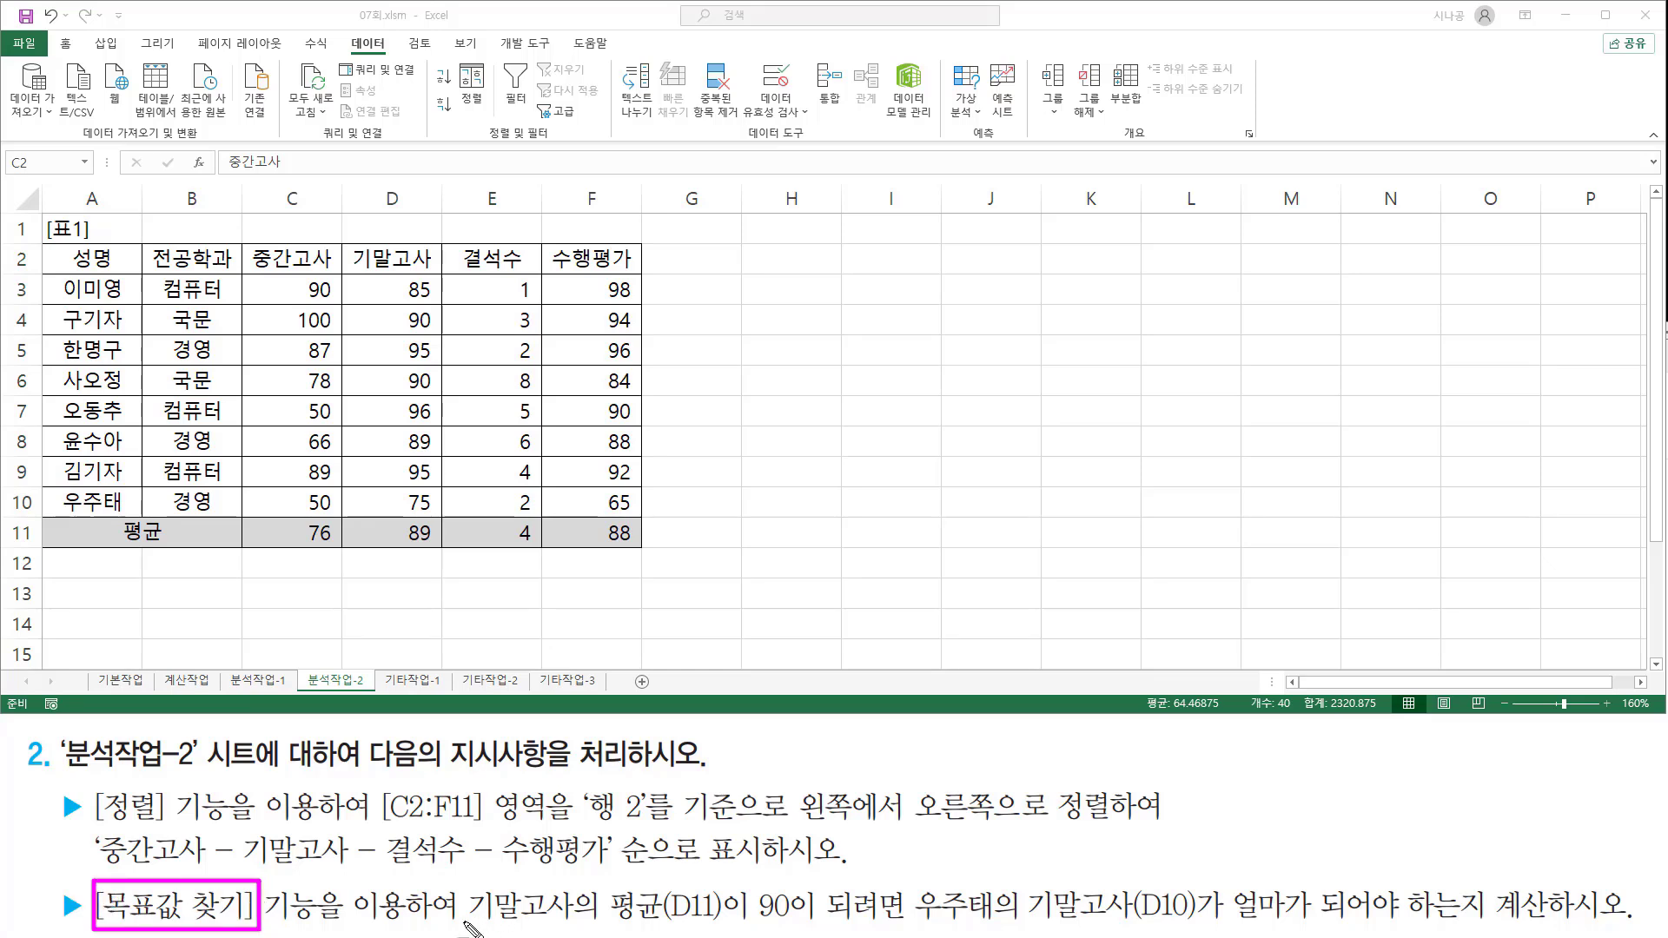
left_click_drag(464, 922, 728, 924)
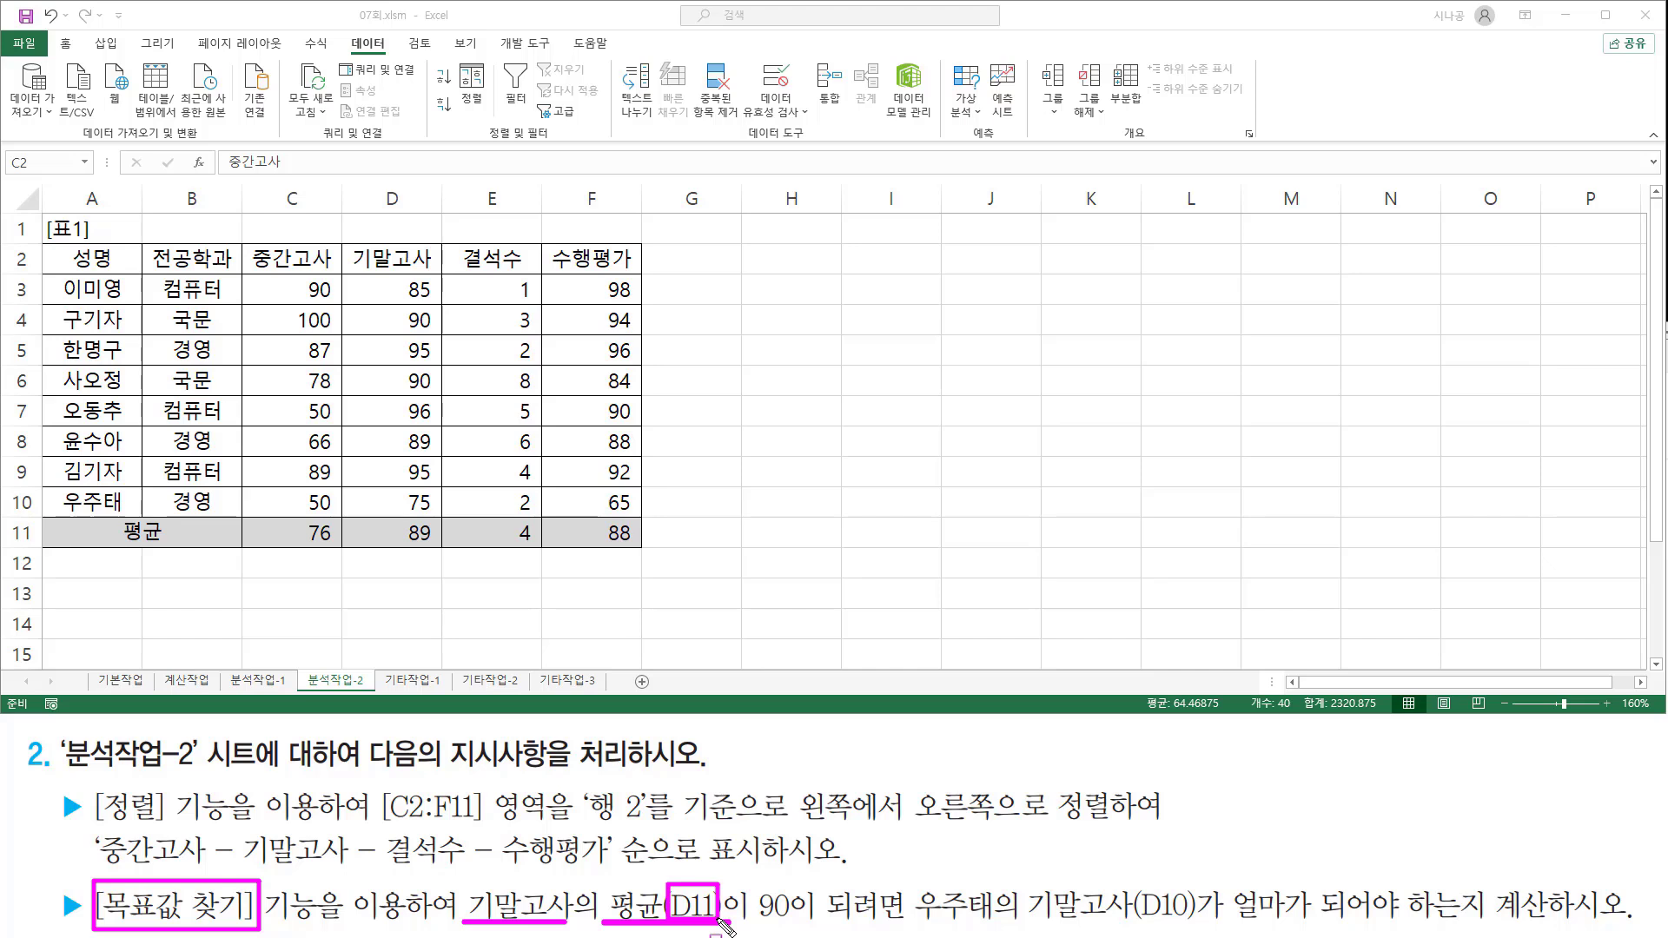
left_click(348, 514)
left_click_drag(350, 528, 443, 554)
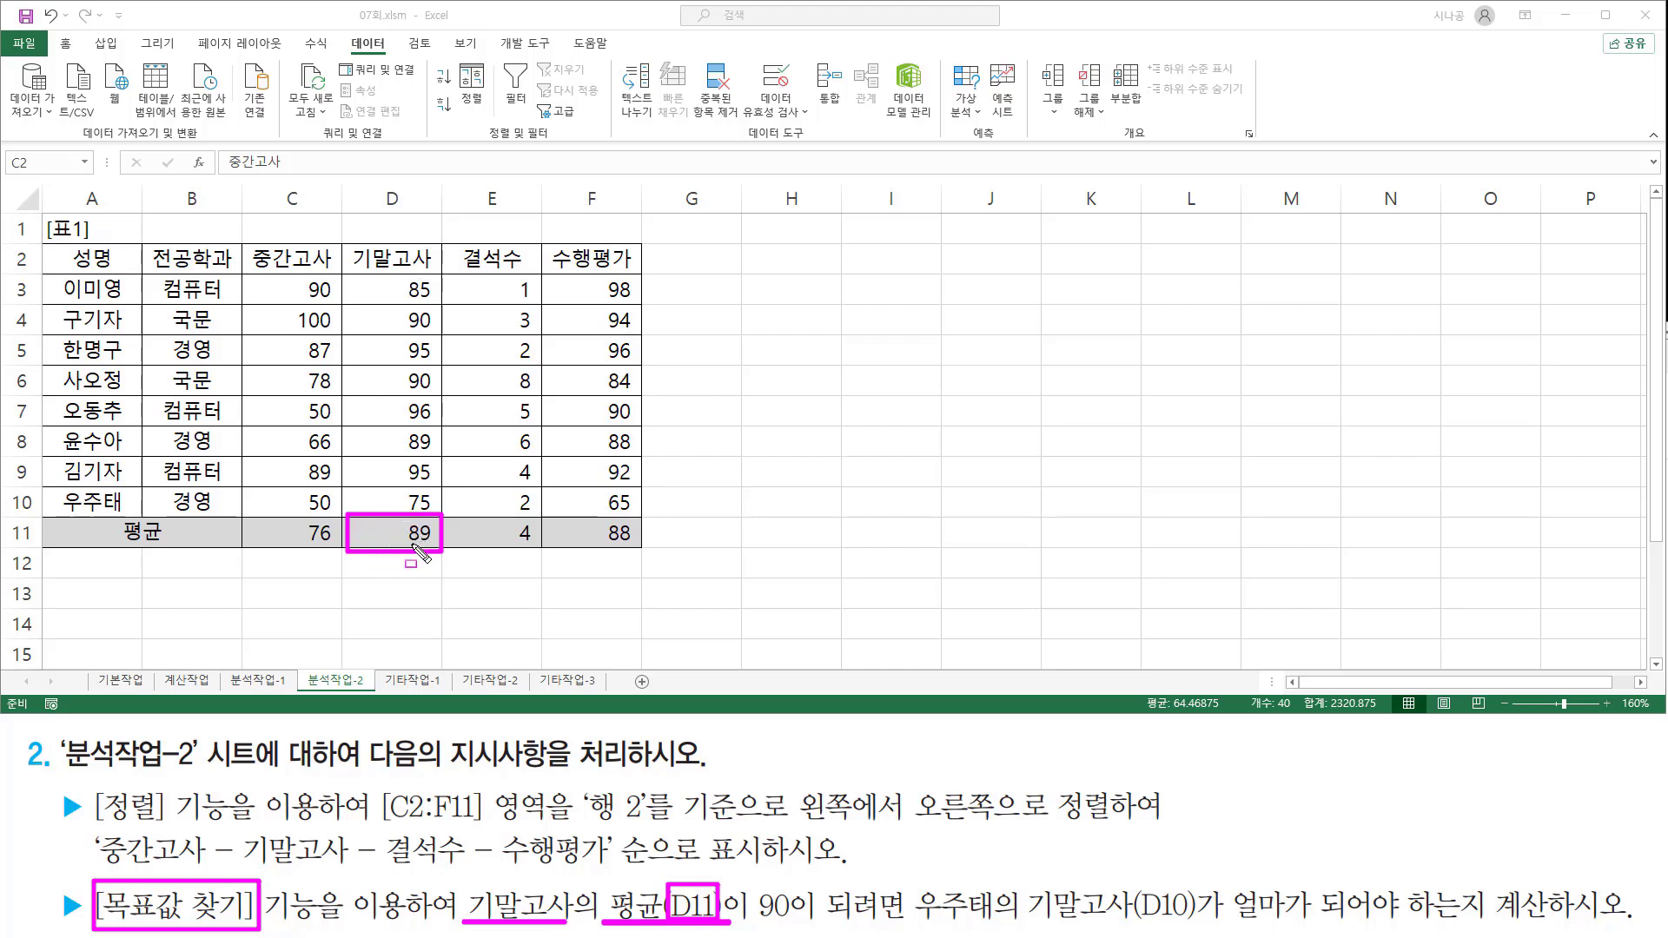
mouse_move(751, 886)
left_mouse_down()
mouse_move(780, 922)
mouse_move(1205, 924)
left_mouse_up()
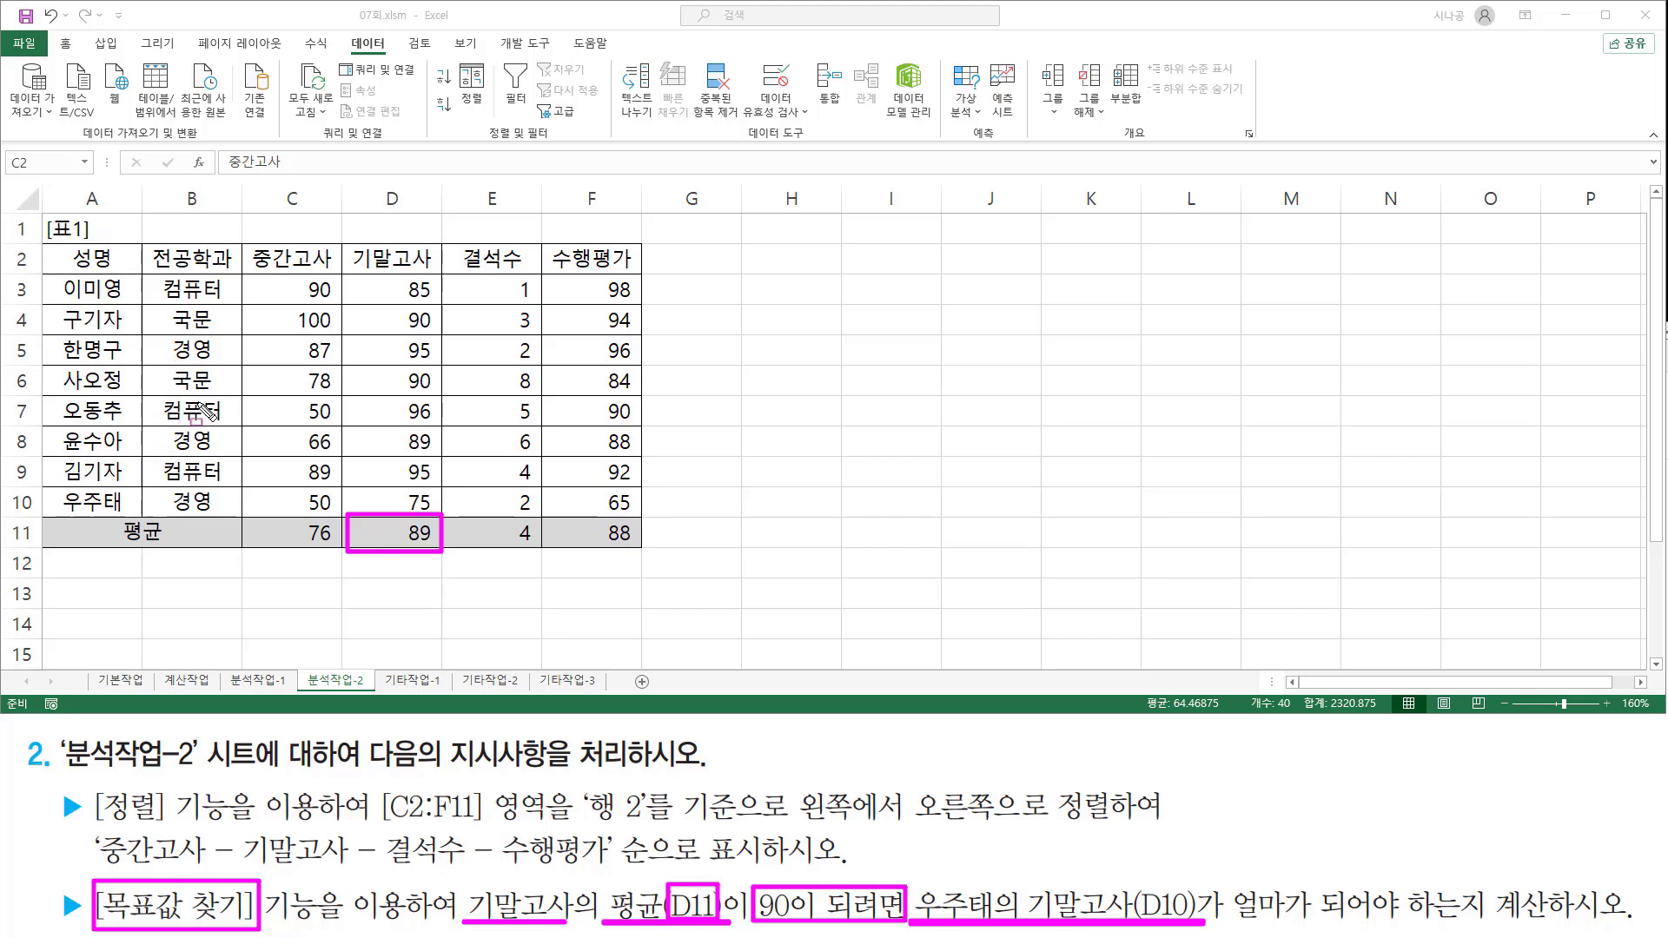
left_click_drag(383, 486, 443, 518)
left_click_drag(1228, 924, 1550, 924)
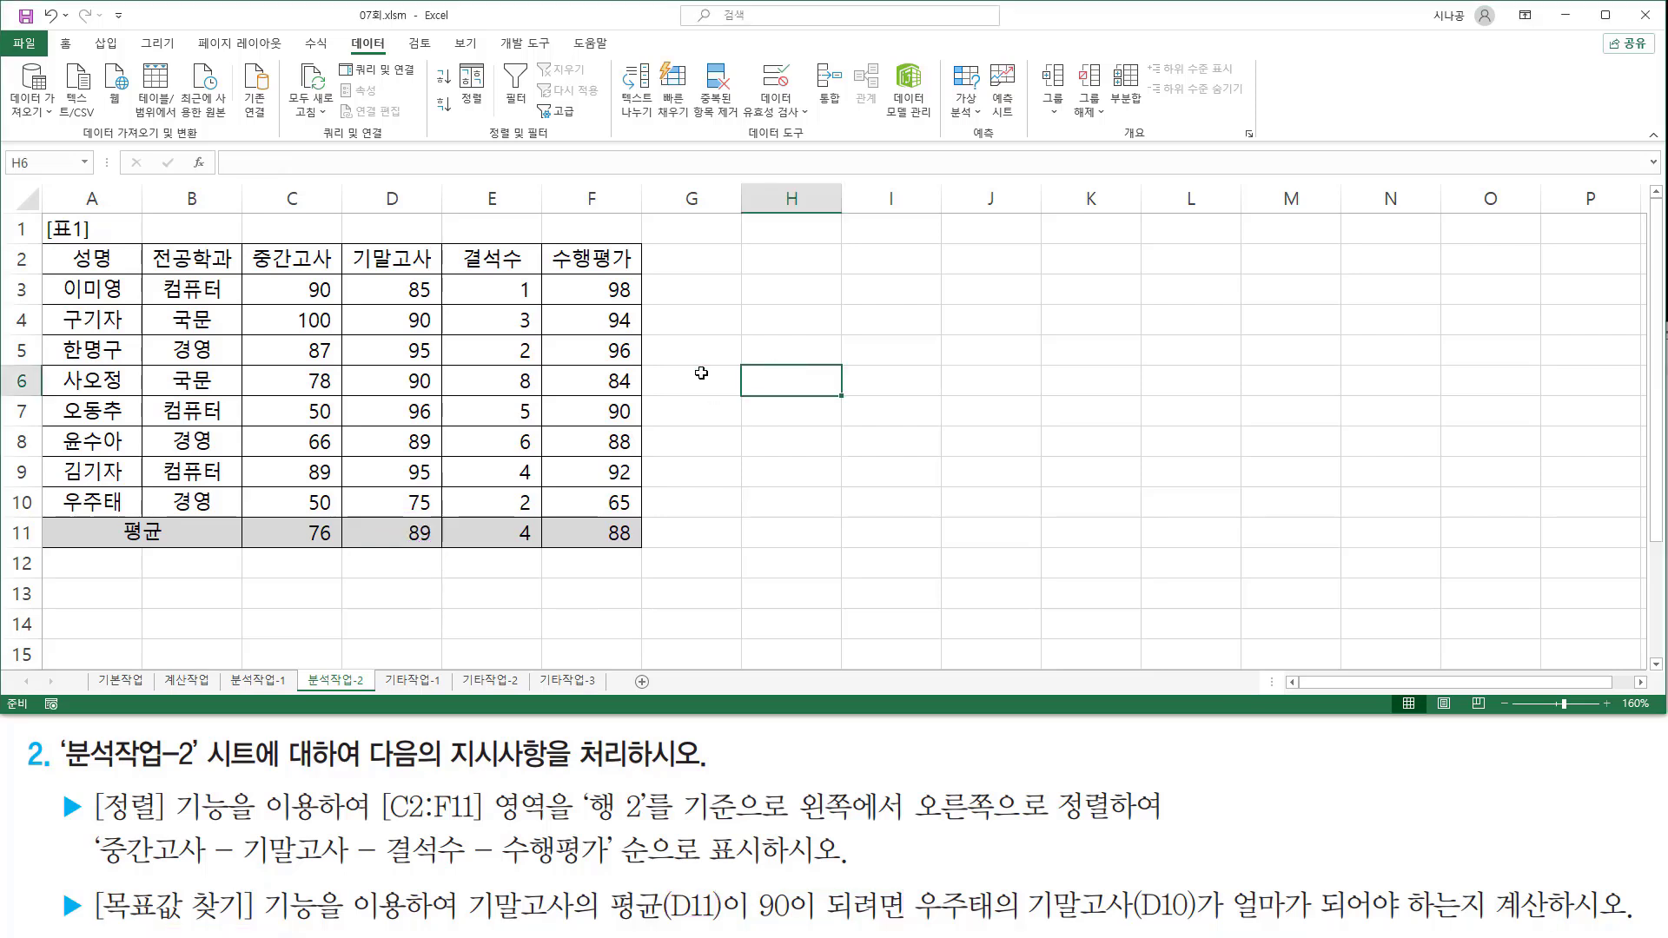
Step: Start a goal seek with the 기말고사 average in D11 as the formula cell
left_click_drag(338, 28, 396, 60)
left_click_drag(961, 142, 1016, 142)
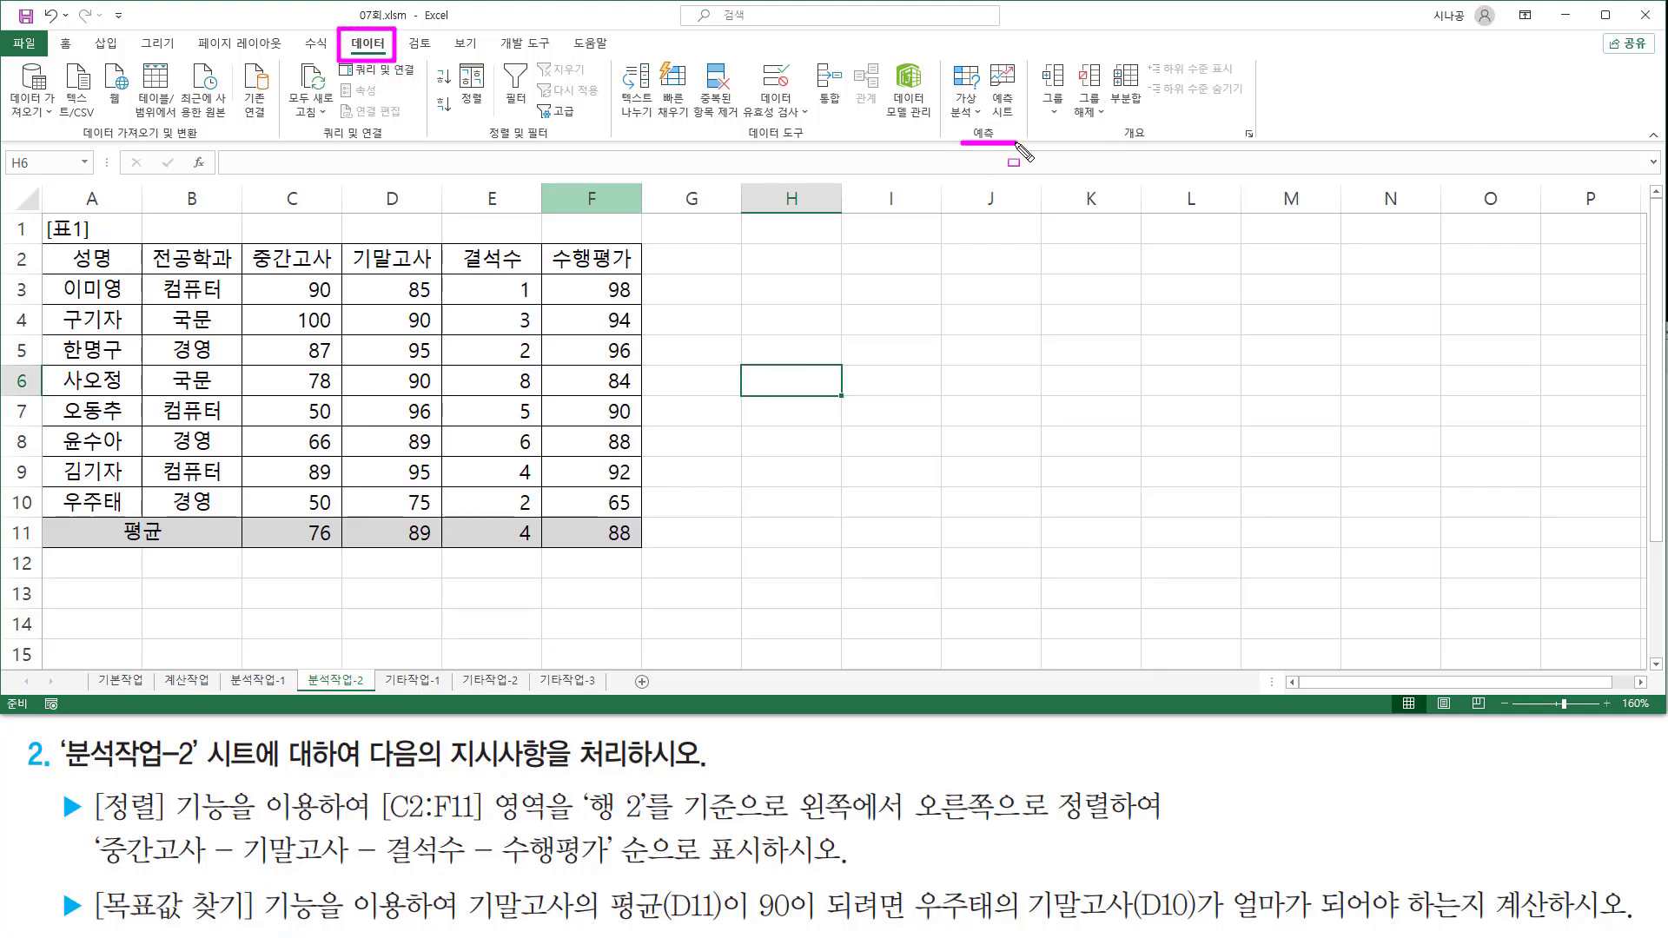
mouse_move(941, 57)
left_mouse_down()
mouse_move(962, 136)
mouse_move(1004, 141)
mouse_move(988, 125)
left_mouse_up()
key("Escape")
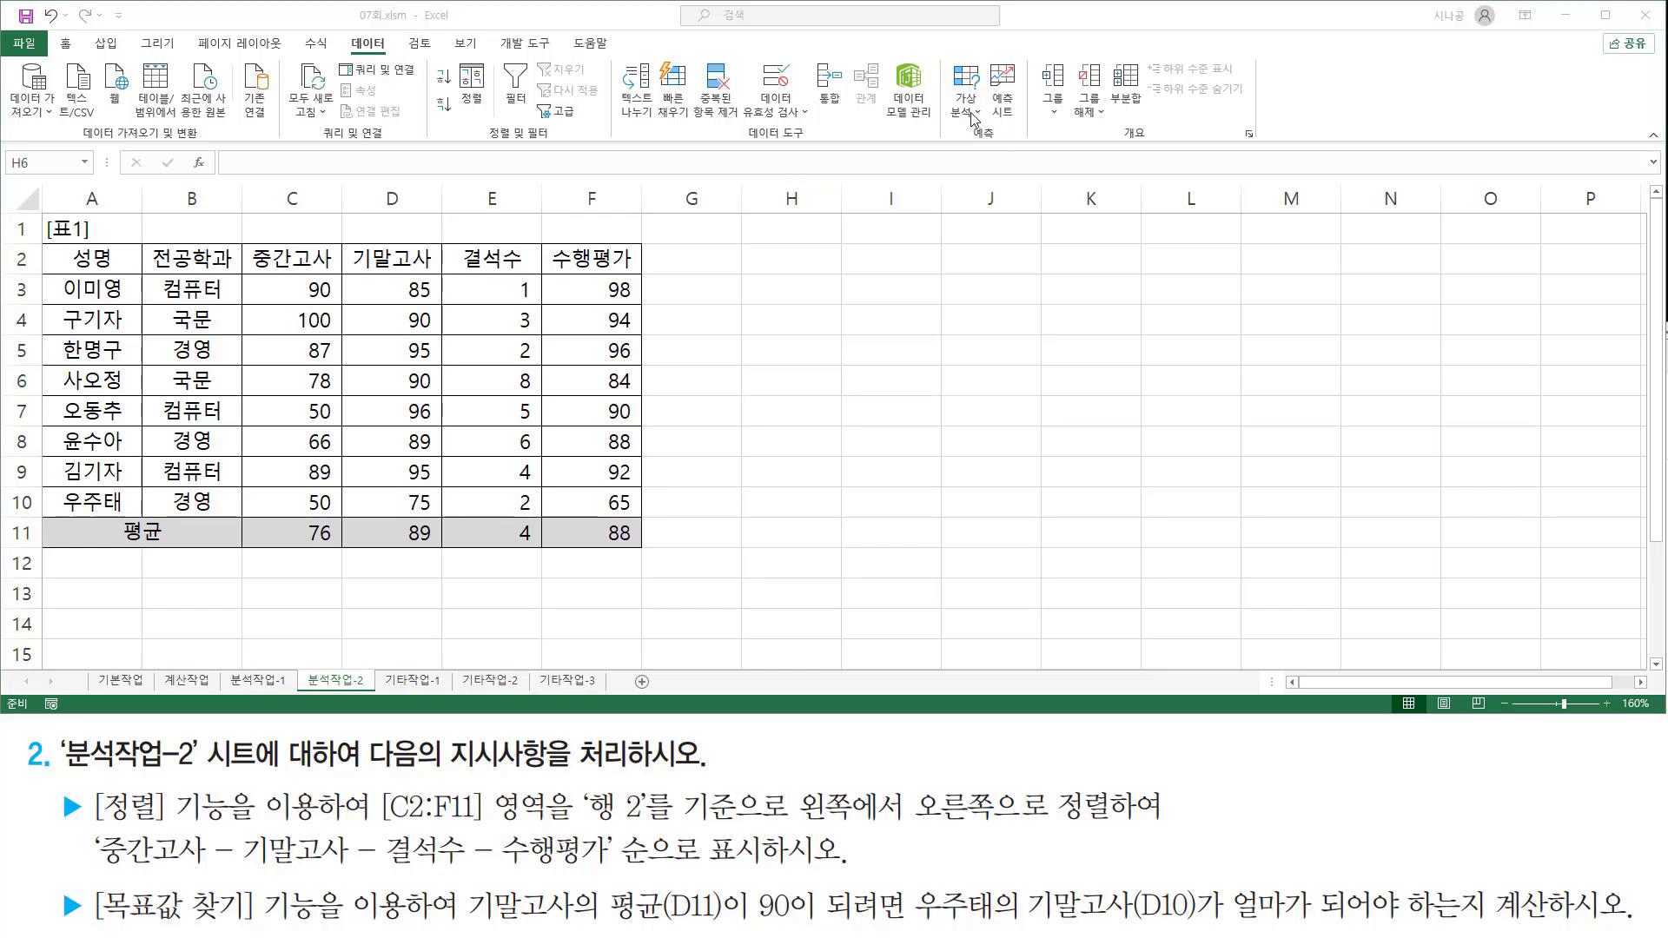
left_click(972, 119)
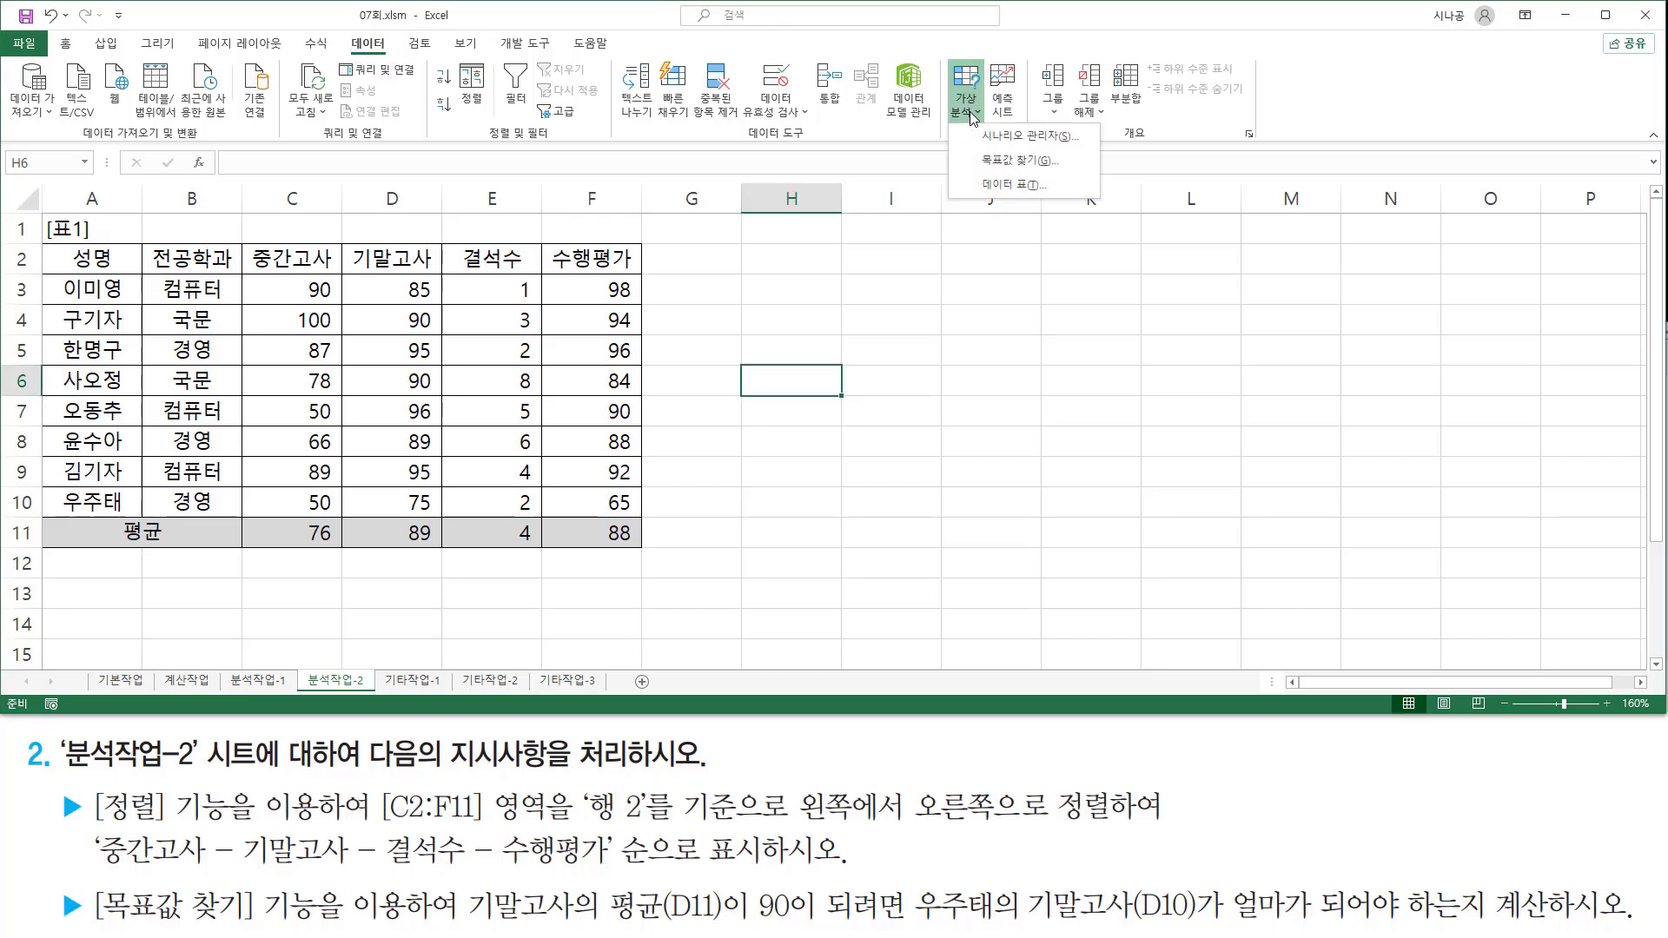
left_click(998, 161)
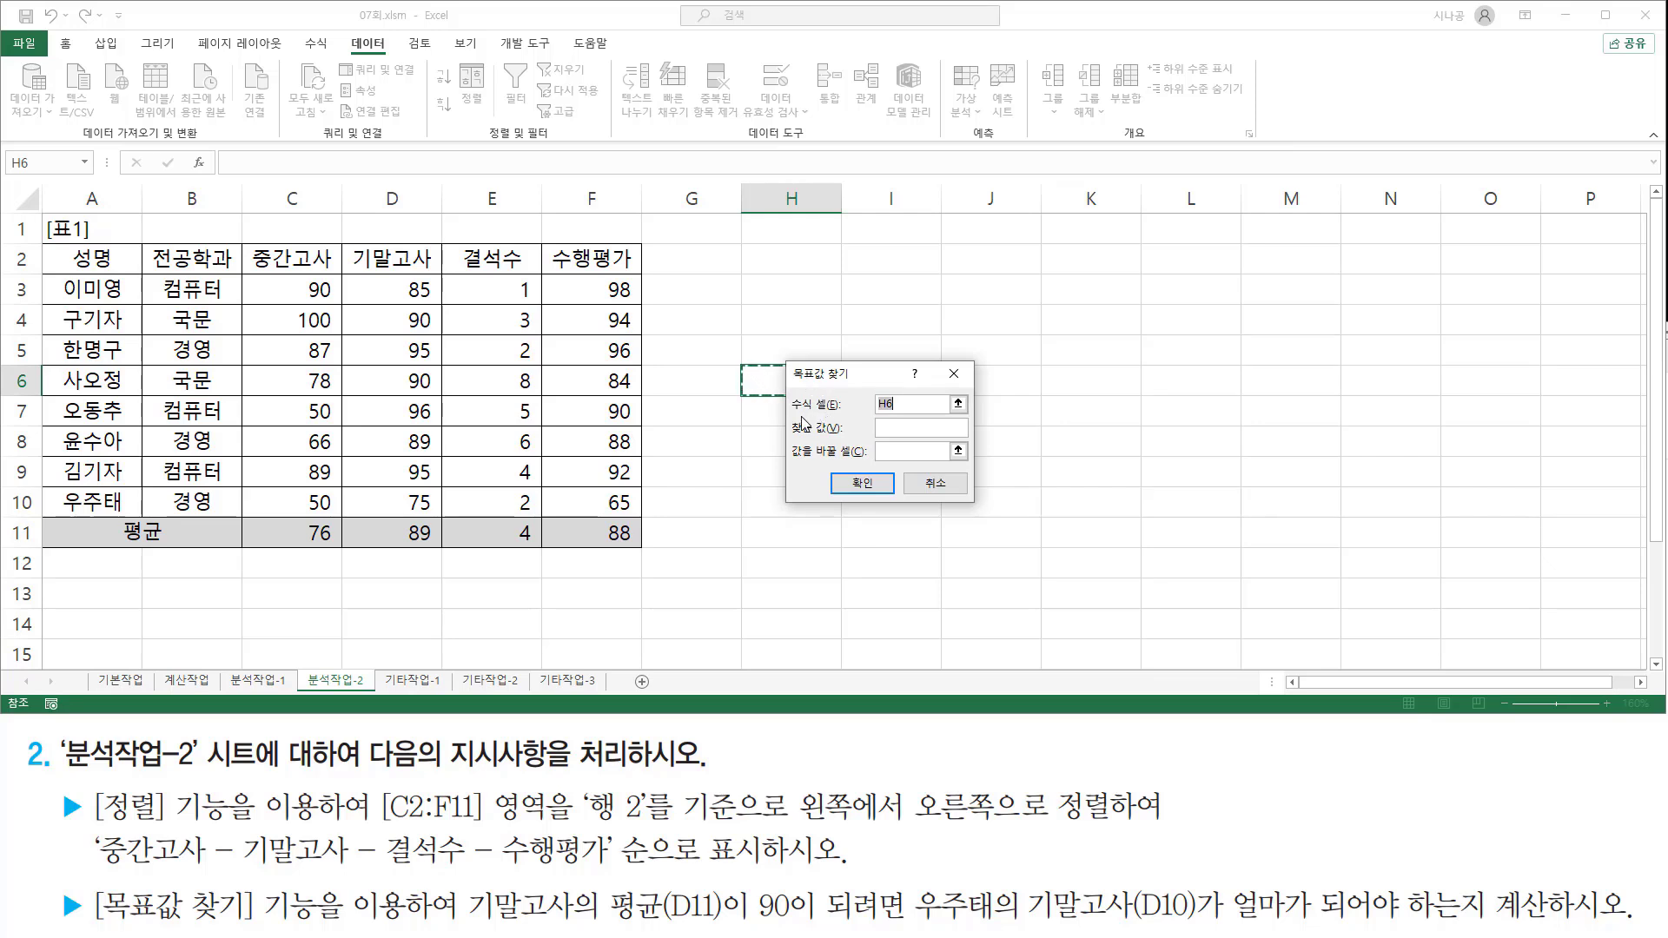
left_click_drag(911, 405, 804, 412)
left_click(394, 539)
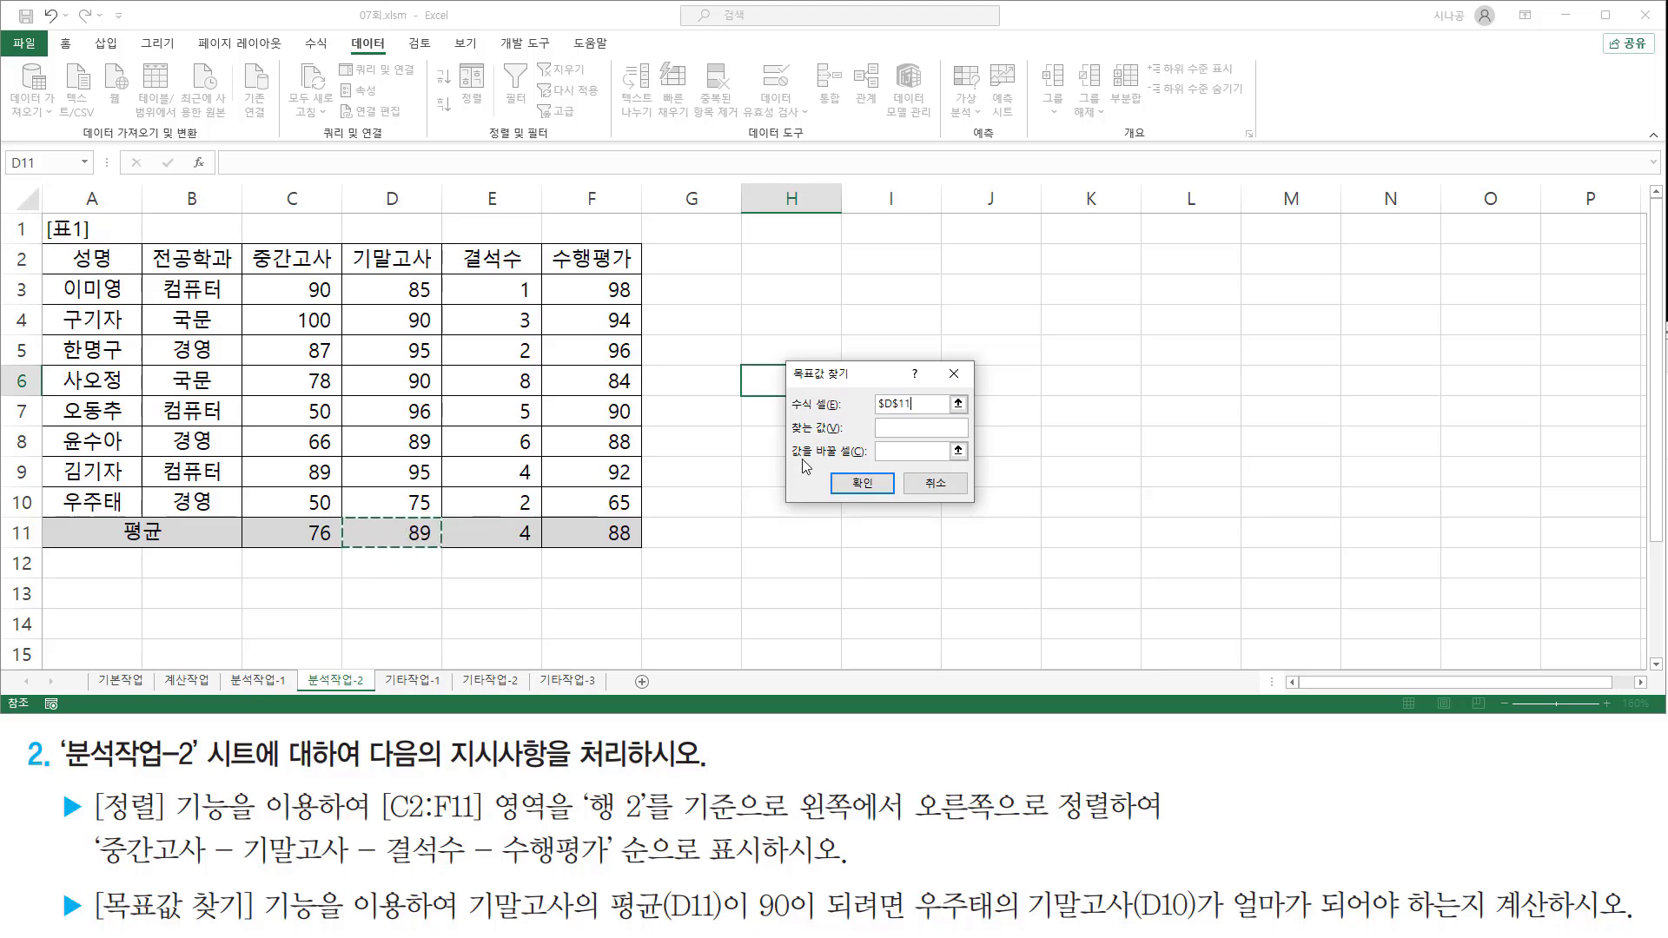
Step: Set the goal seek's target value to 90
key("ctrl+2")
left_click_drag(788, 439, 960, 441)
key("Escape")
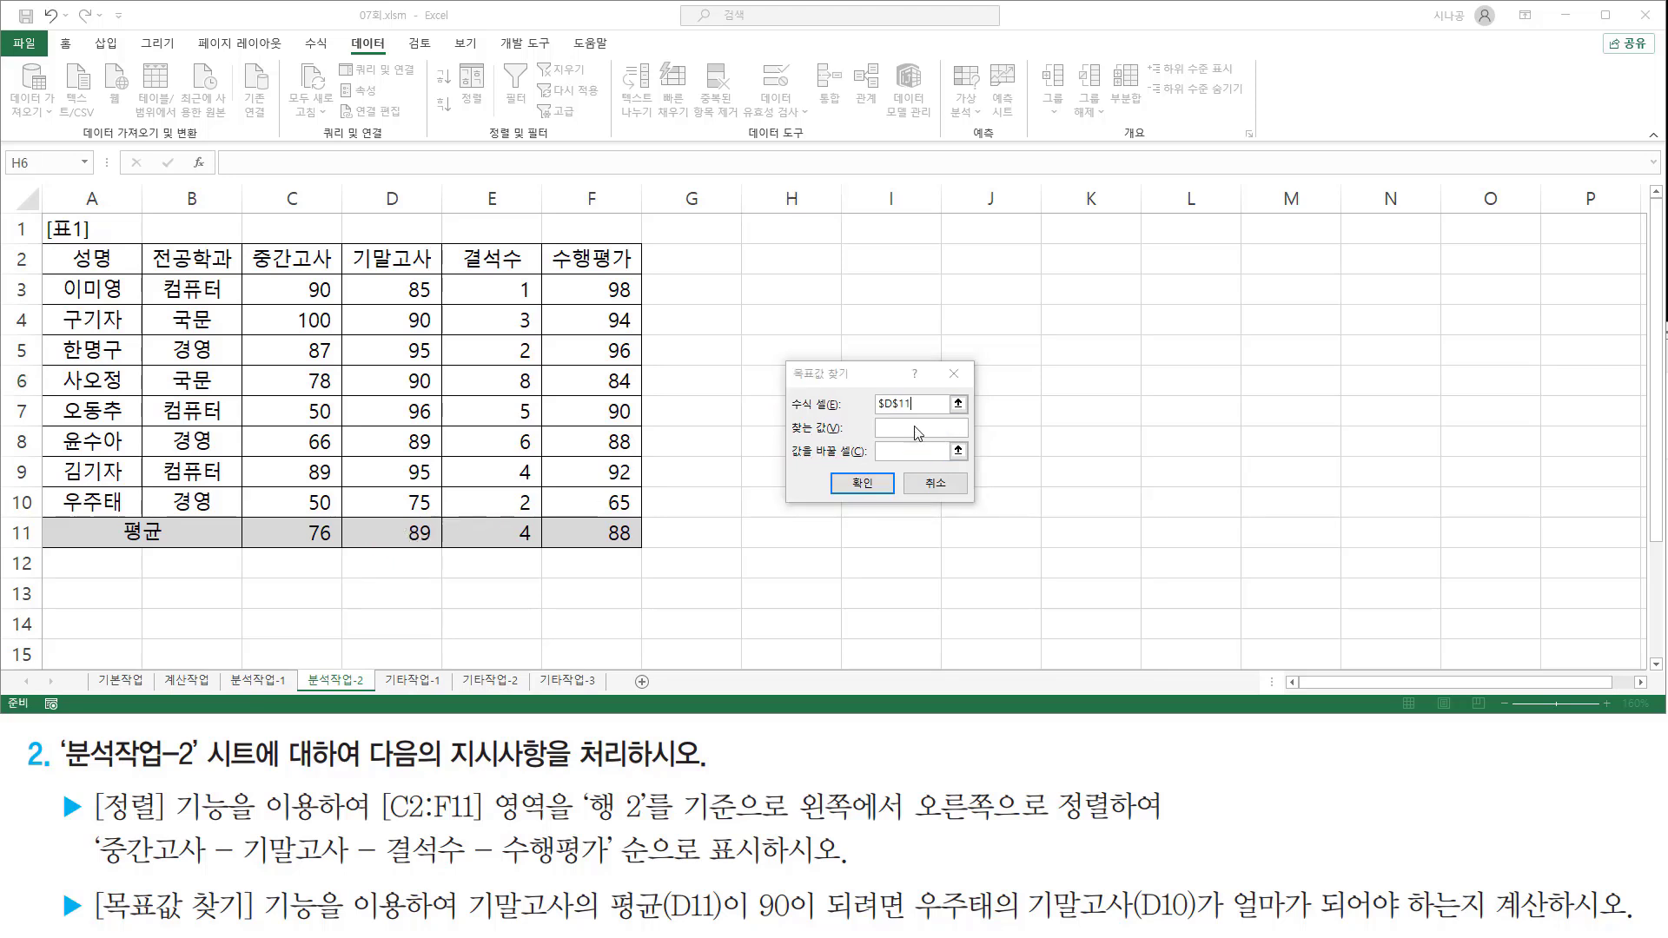
left_click(916, 428)
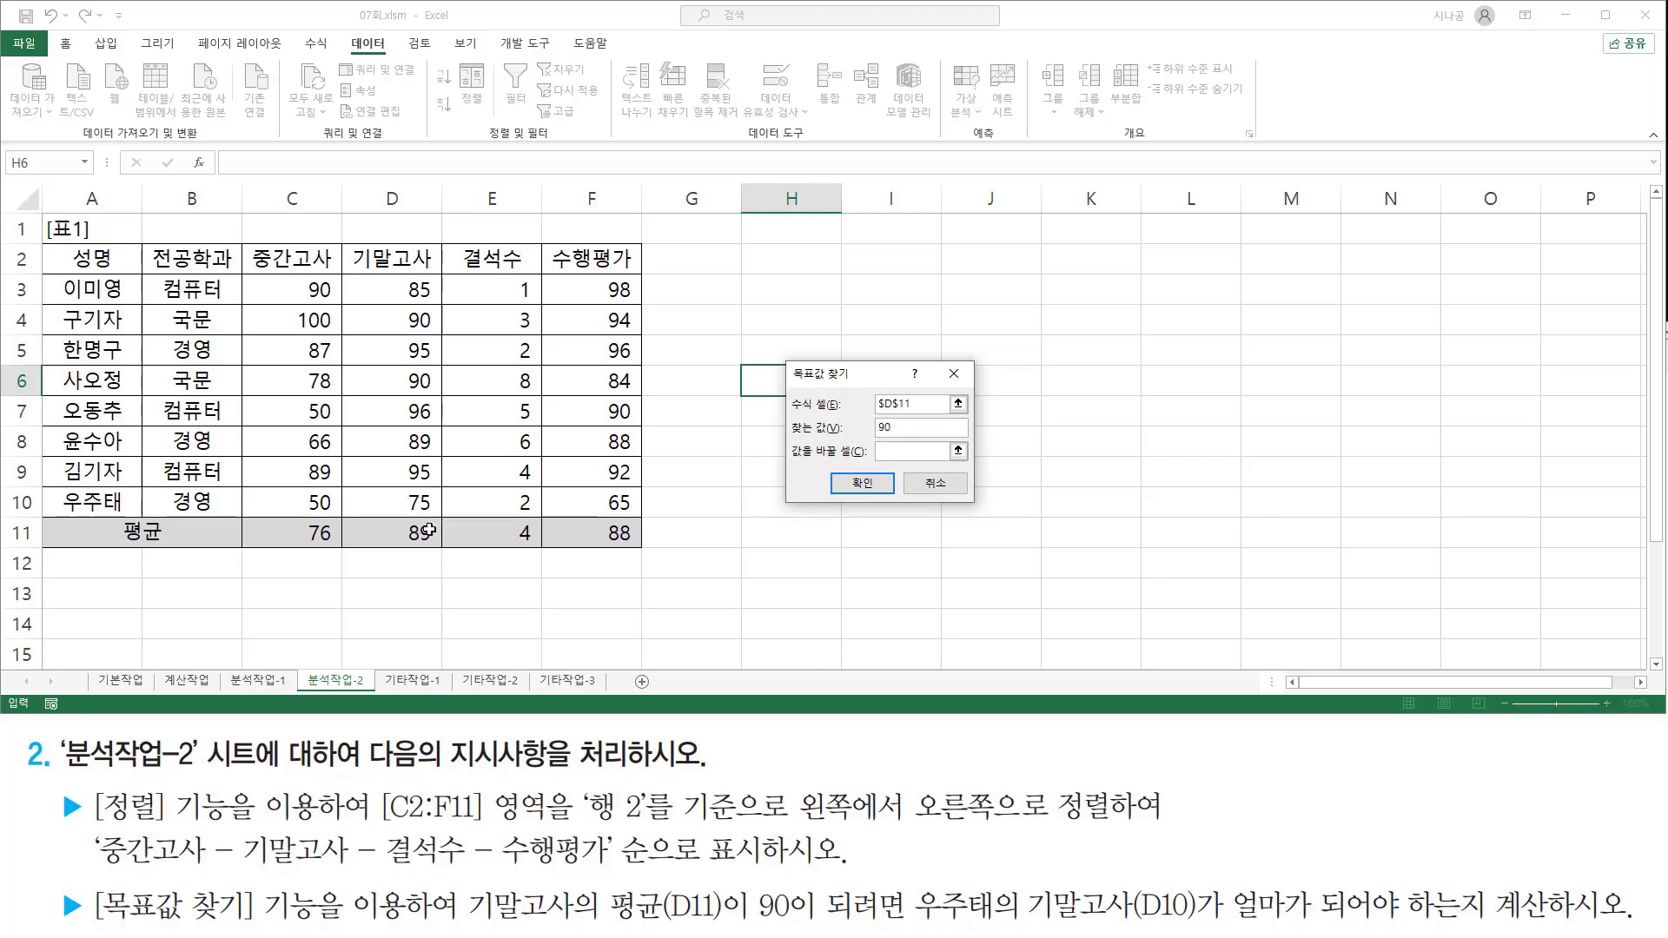
Step: Set the 기말고사 score in D10 as the goal seek's changing cell
key("ctrl+2")
left_click_drag(384, 519, 437, 554)
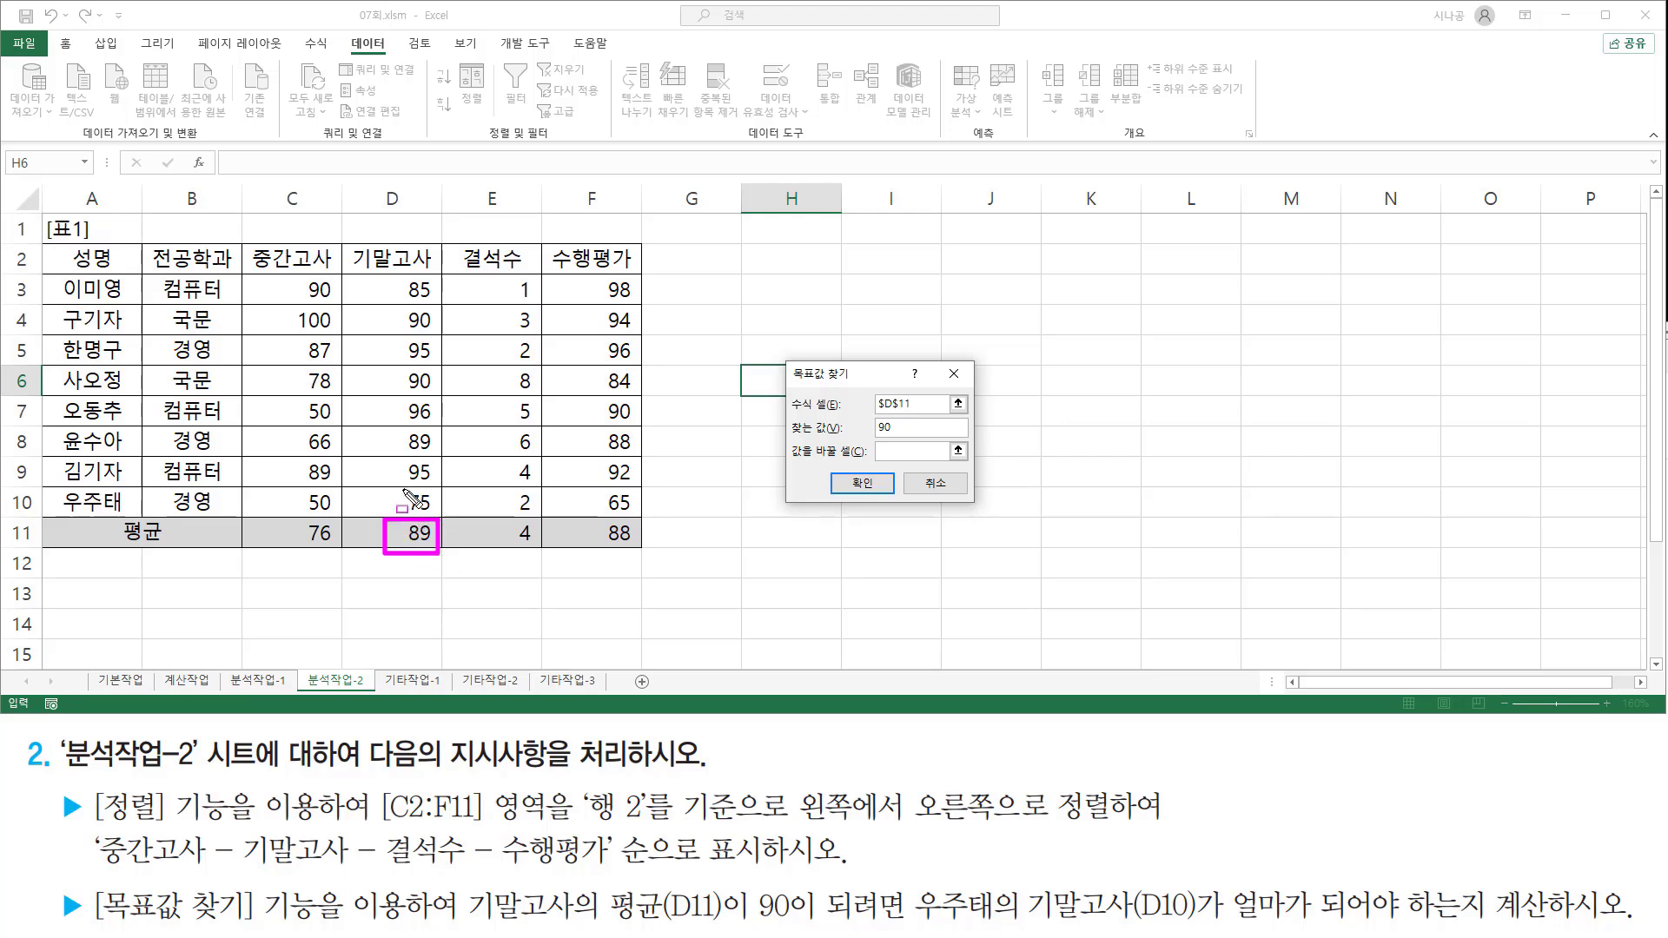
left_click_drag(404, 490, 420, 508)
key("Escape")
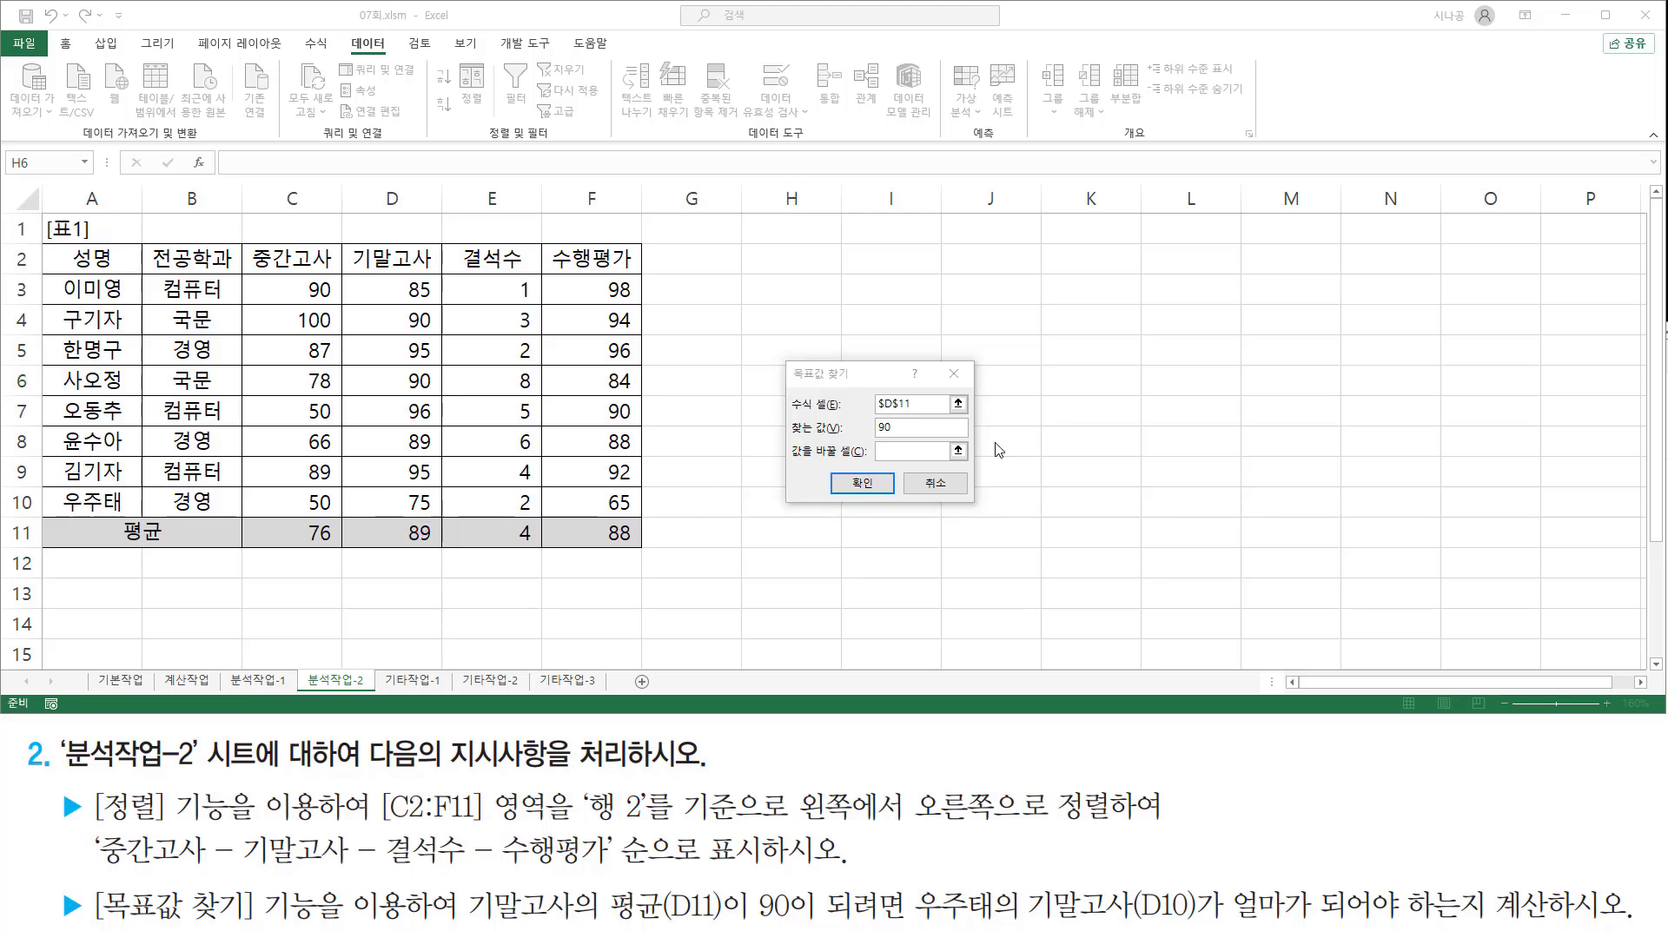
left_click(930, 451)
left_click(419, 499)
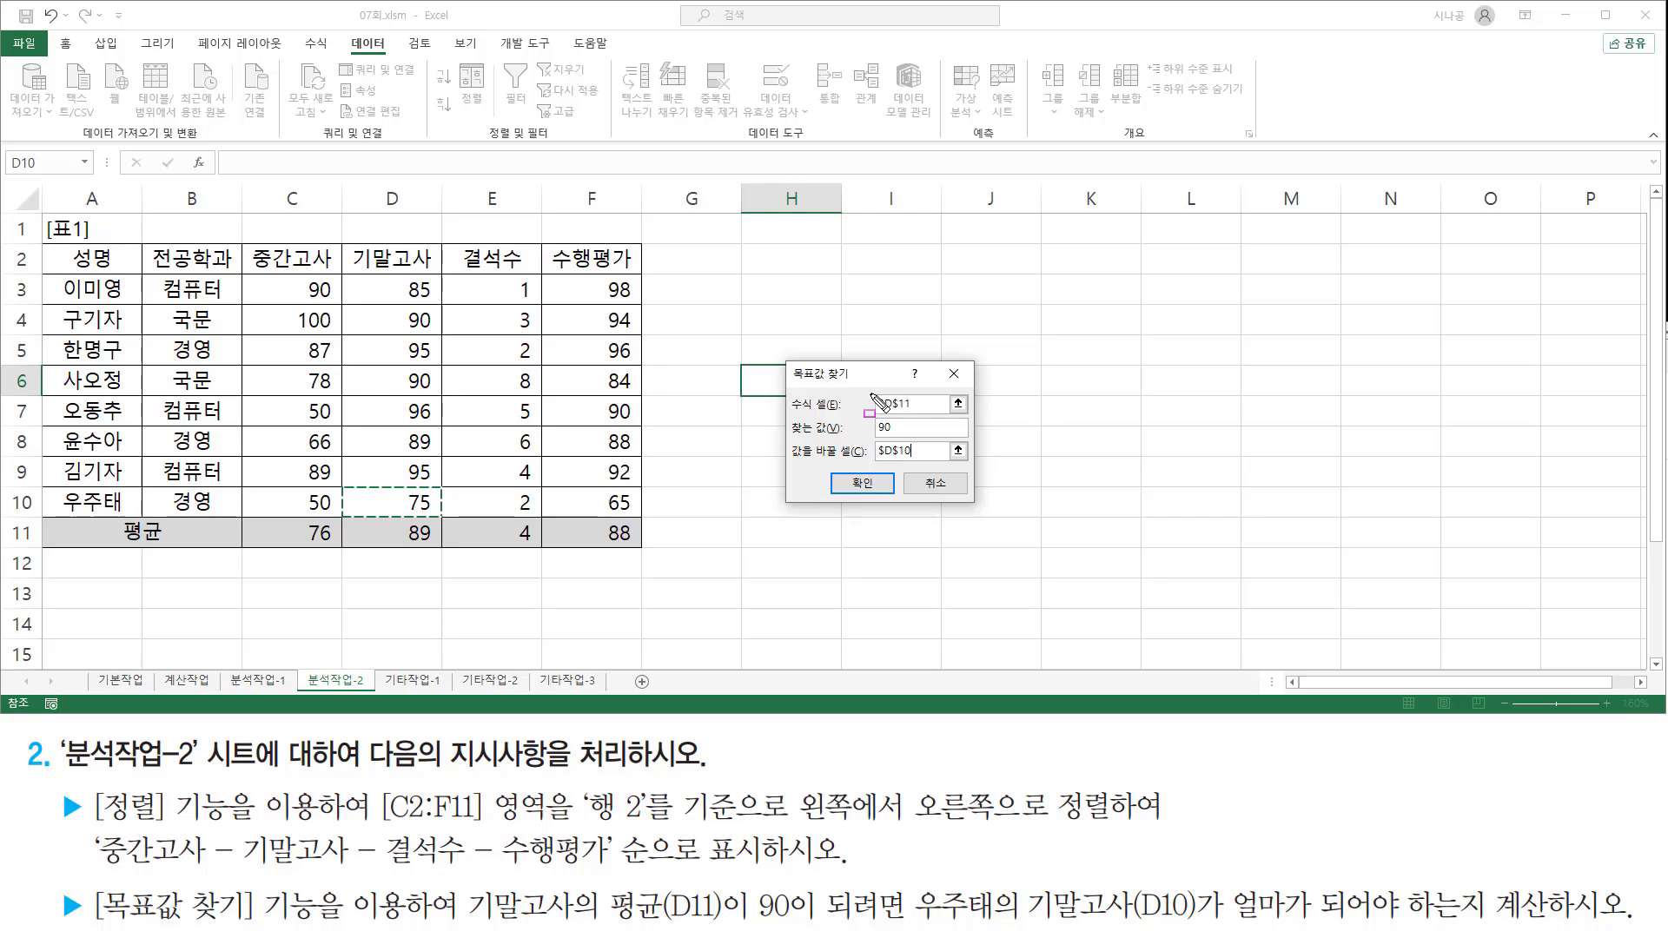
Step: Review the goal seek's cell references and target value, and run the calculation
left_click_drag(877, 389, 914, 409)
left_click_drag(395, 542, 433, 522)
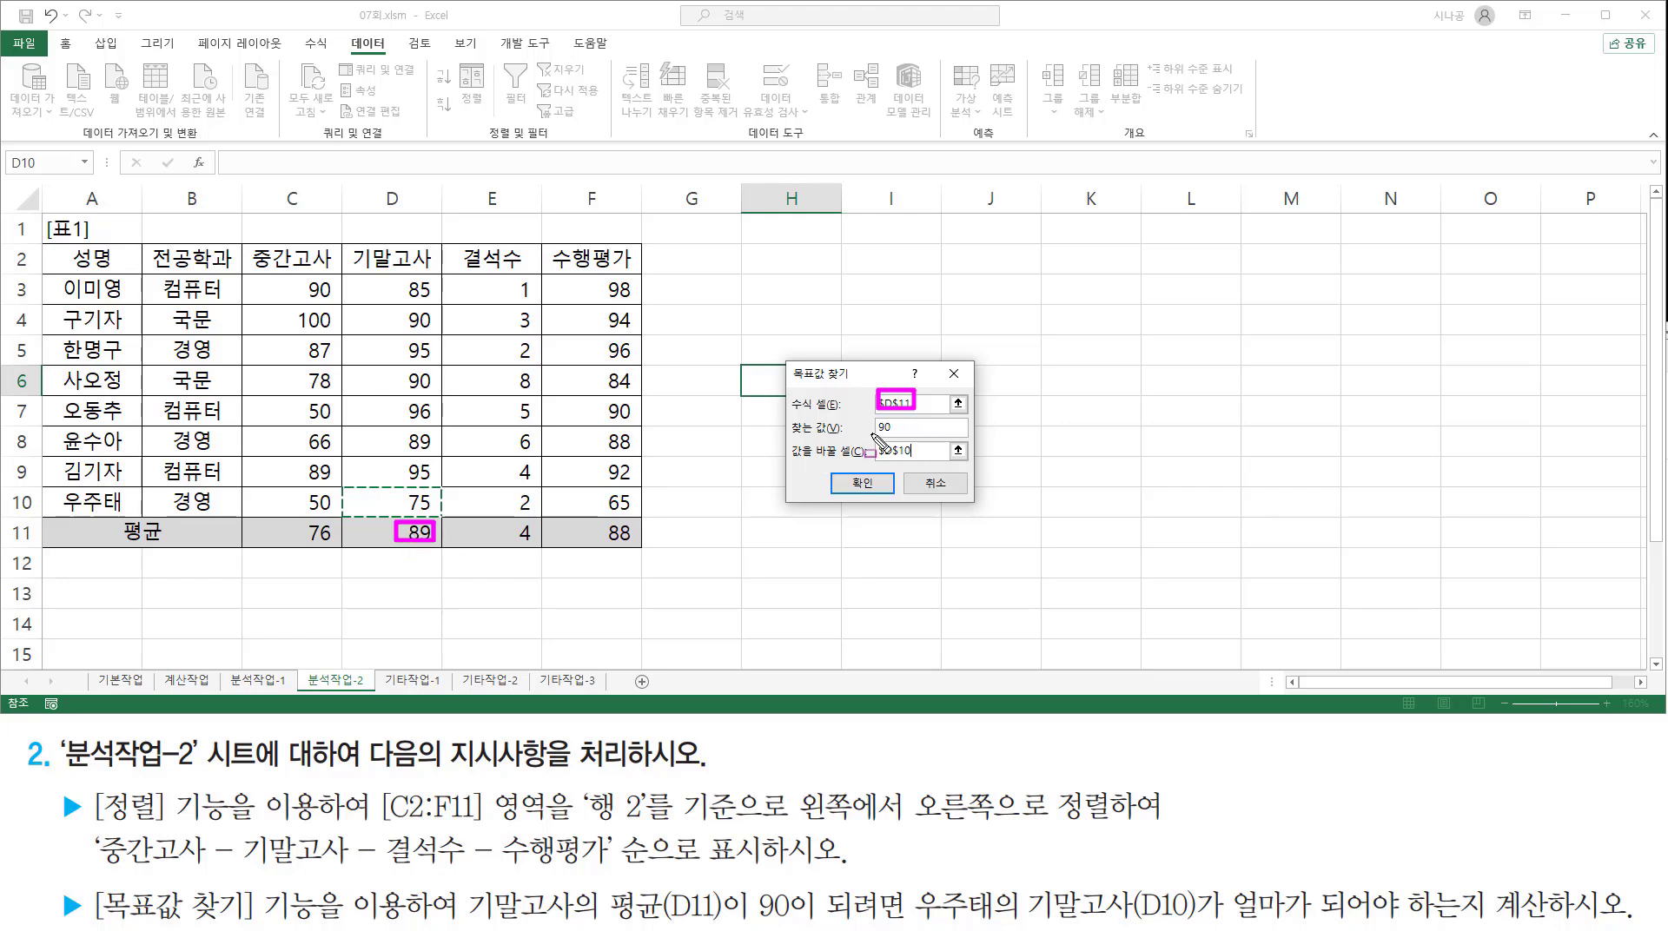
mouse_move(870, 435)
left_mouse_down()
mouse_move(898, 434)
mouse_move(883, 461)
left_mouse_up()
left_click_drag(405, 488, 437, 515)
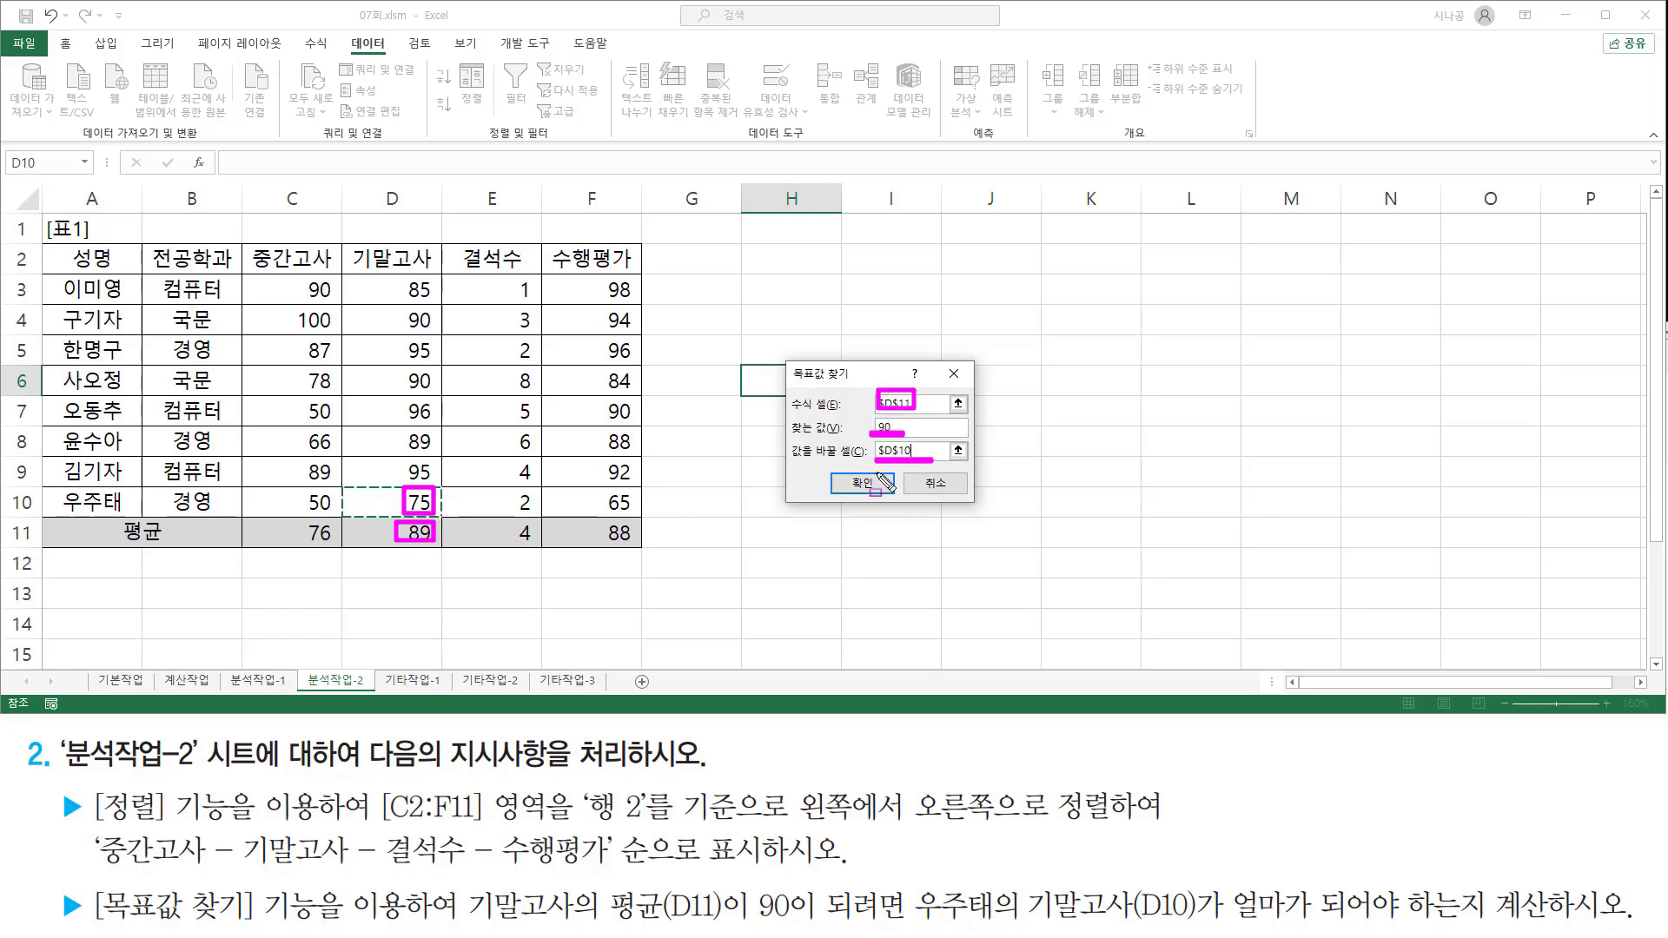
left_click_drag(835, 473, 886, 493)
key("Escape")
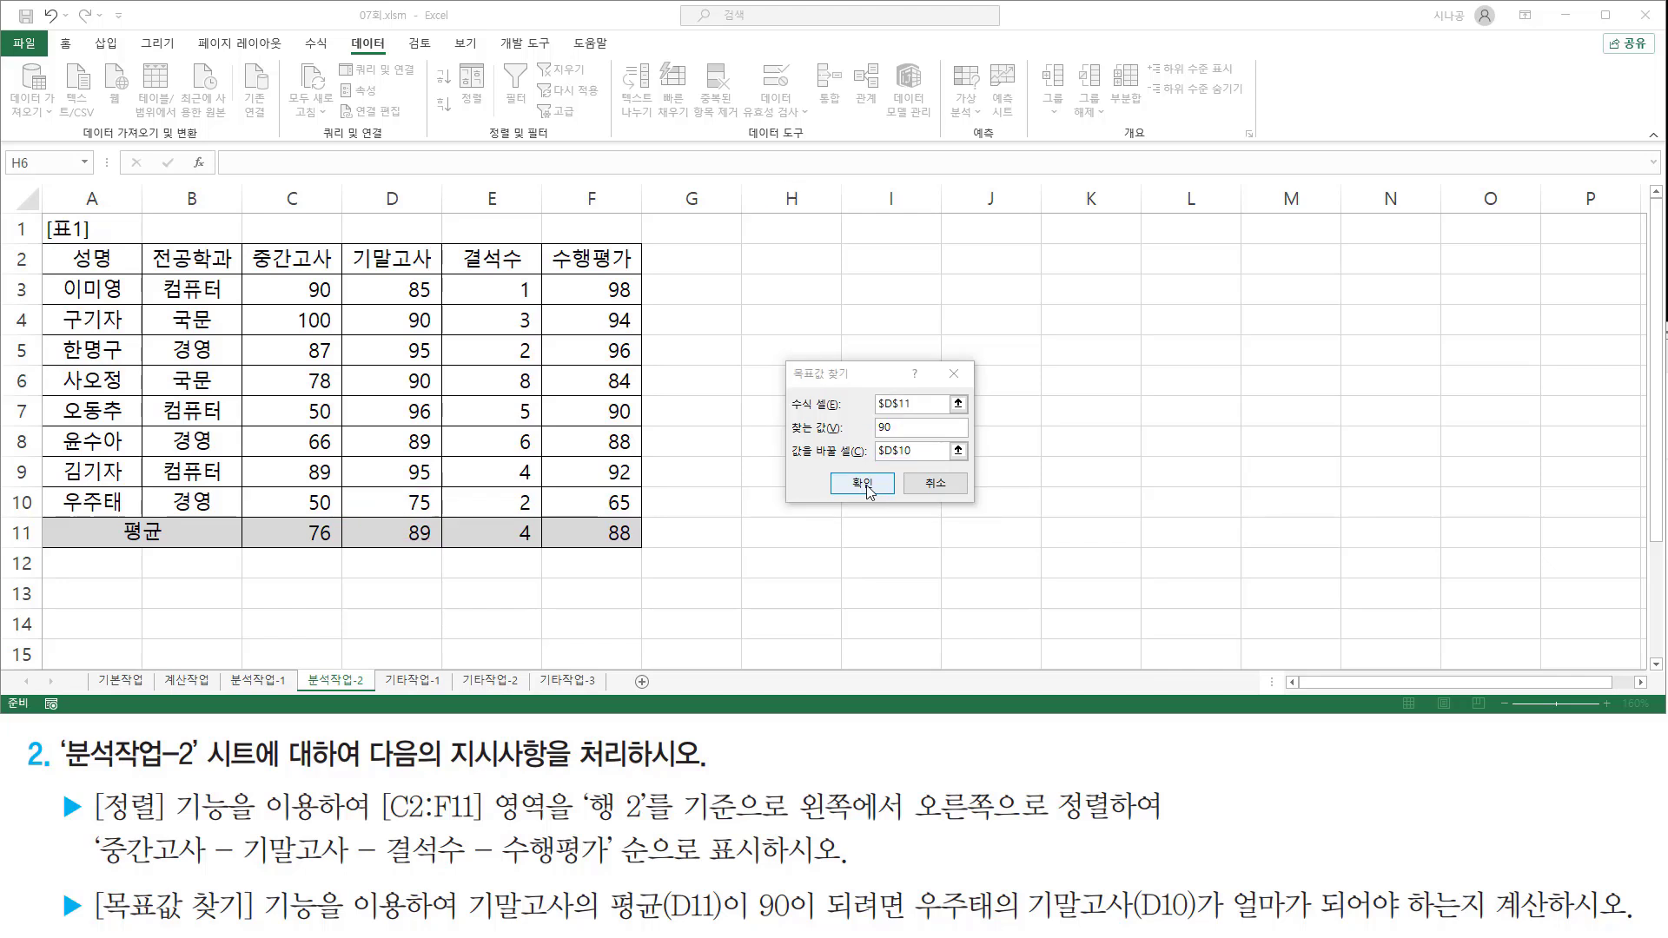
left_click(864, 482)
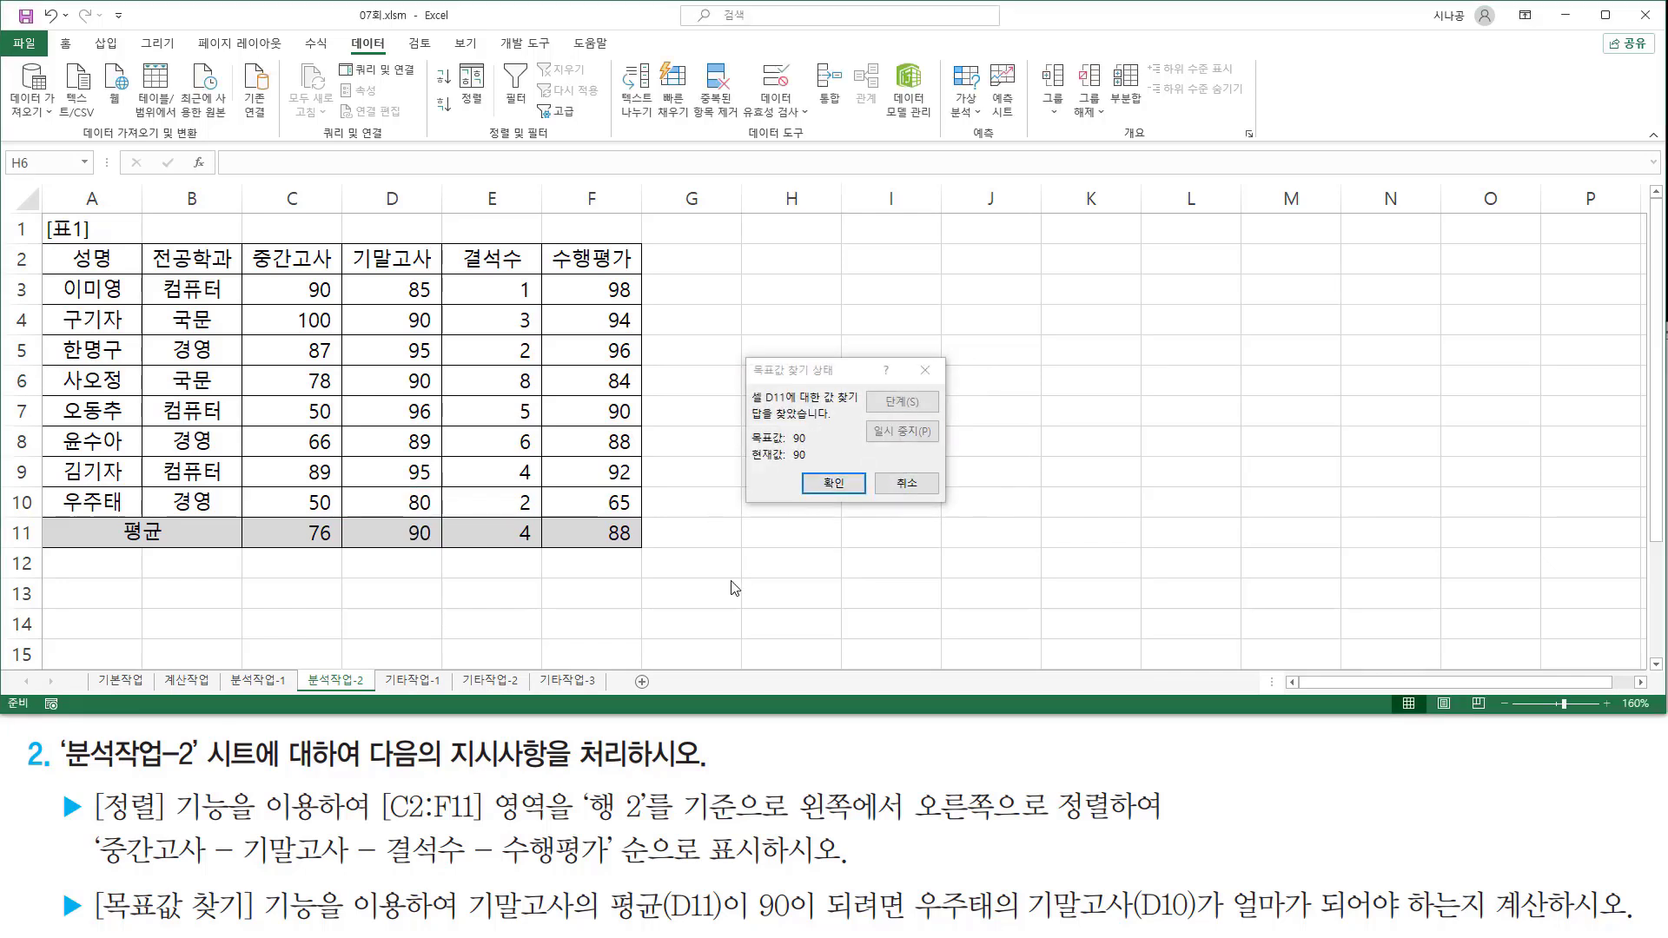
Step: Accept the goal seek solution for D11 so it is kept in the table
key("ctrl+2")
mouse_move(749, 384)
left_mouse_down()
mouse_move(752, 403)
mouse_move(861, 426)
left_mouse_up()
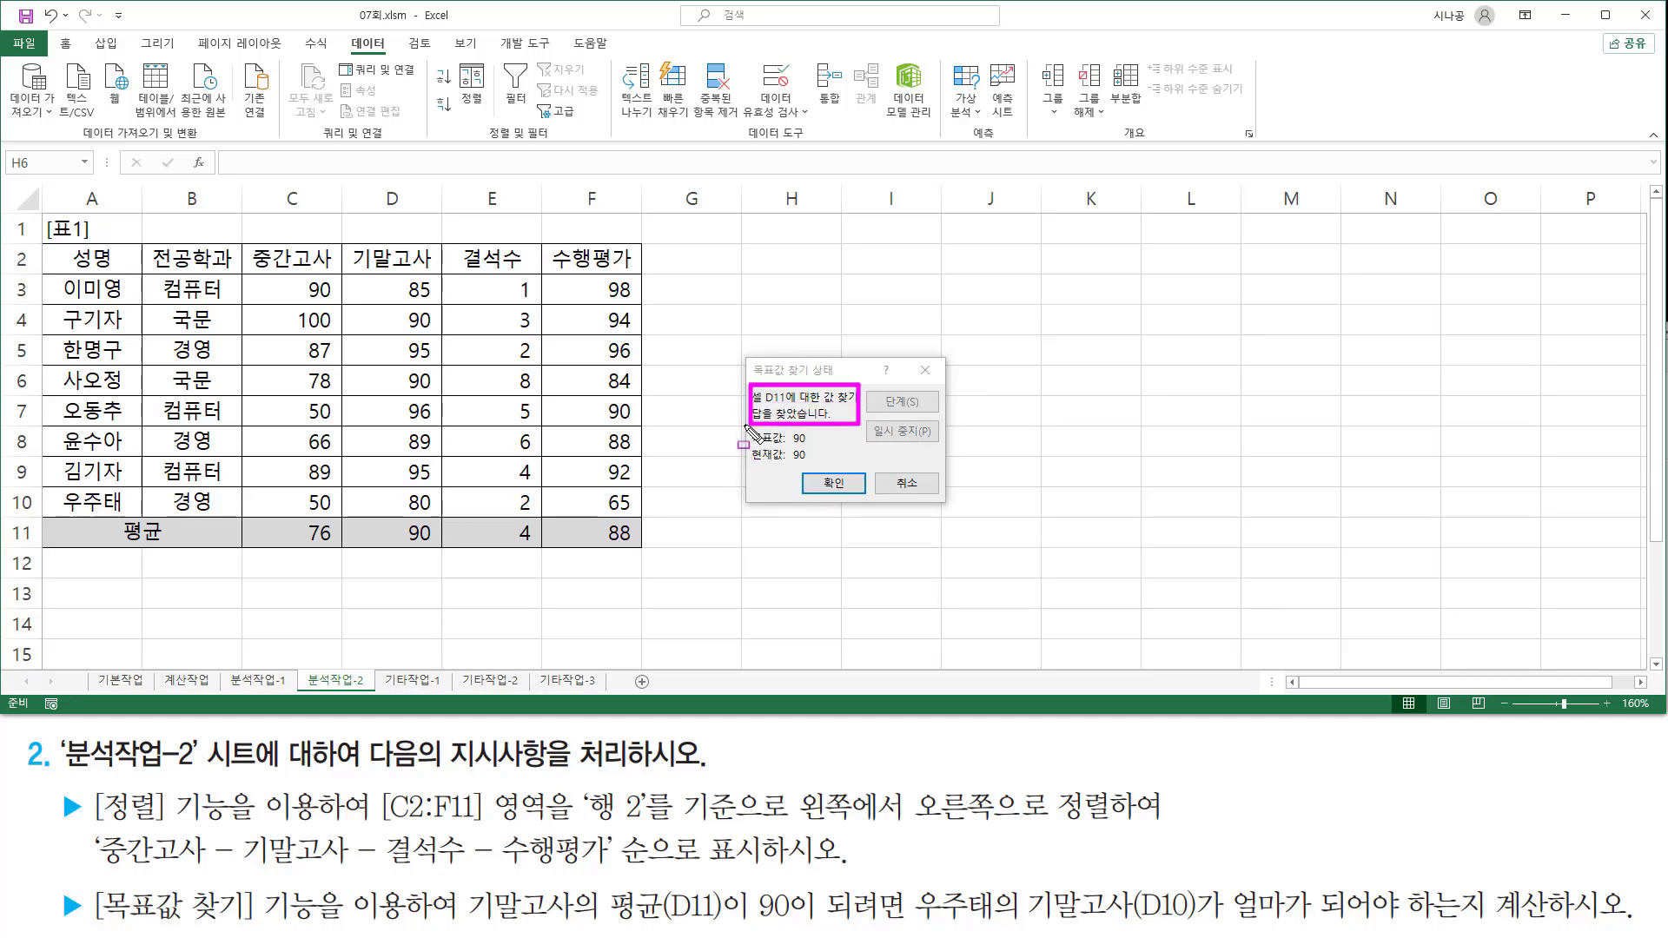
left_click_drag(744, 425, 858, 492)
key("Escape")
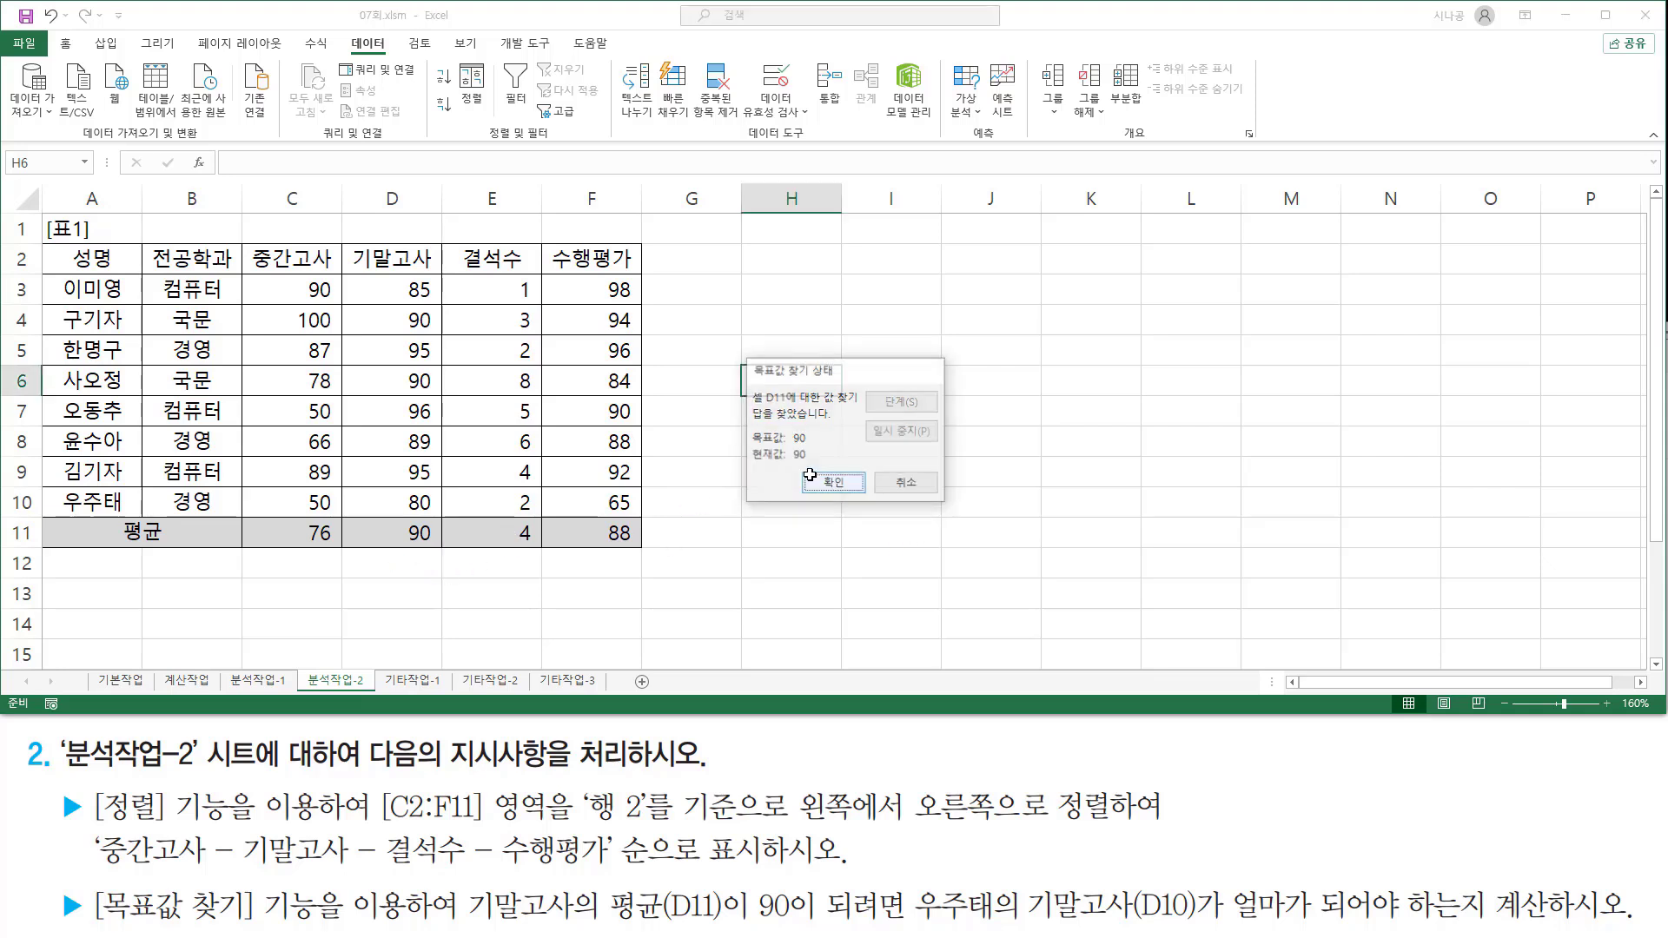
left_click(833, 482)
Step: Check the 기말고사 average in D11 and the solved score in D10
left_click(396, 522)
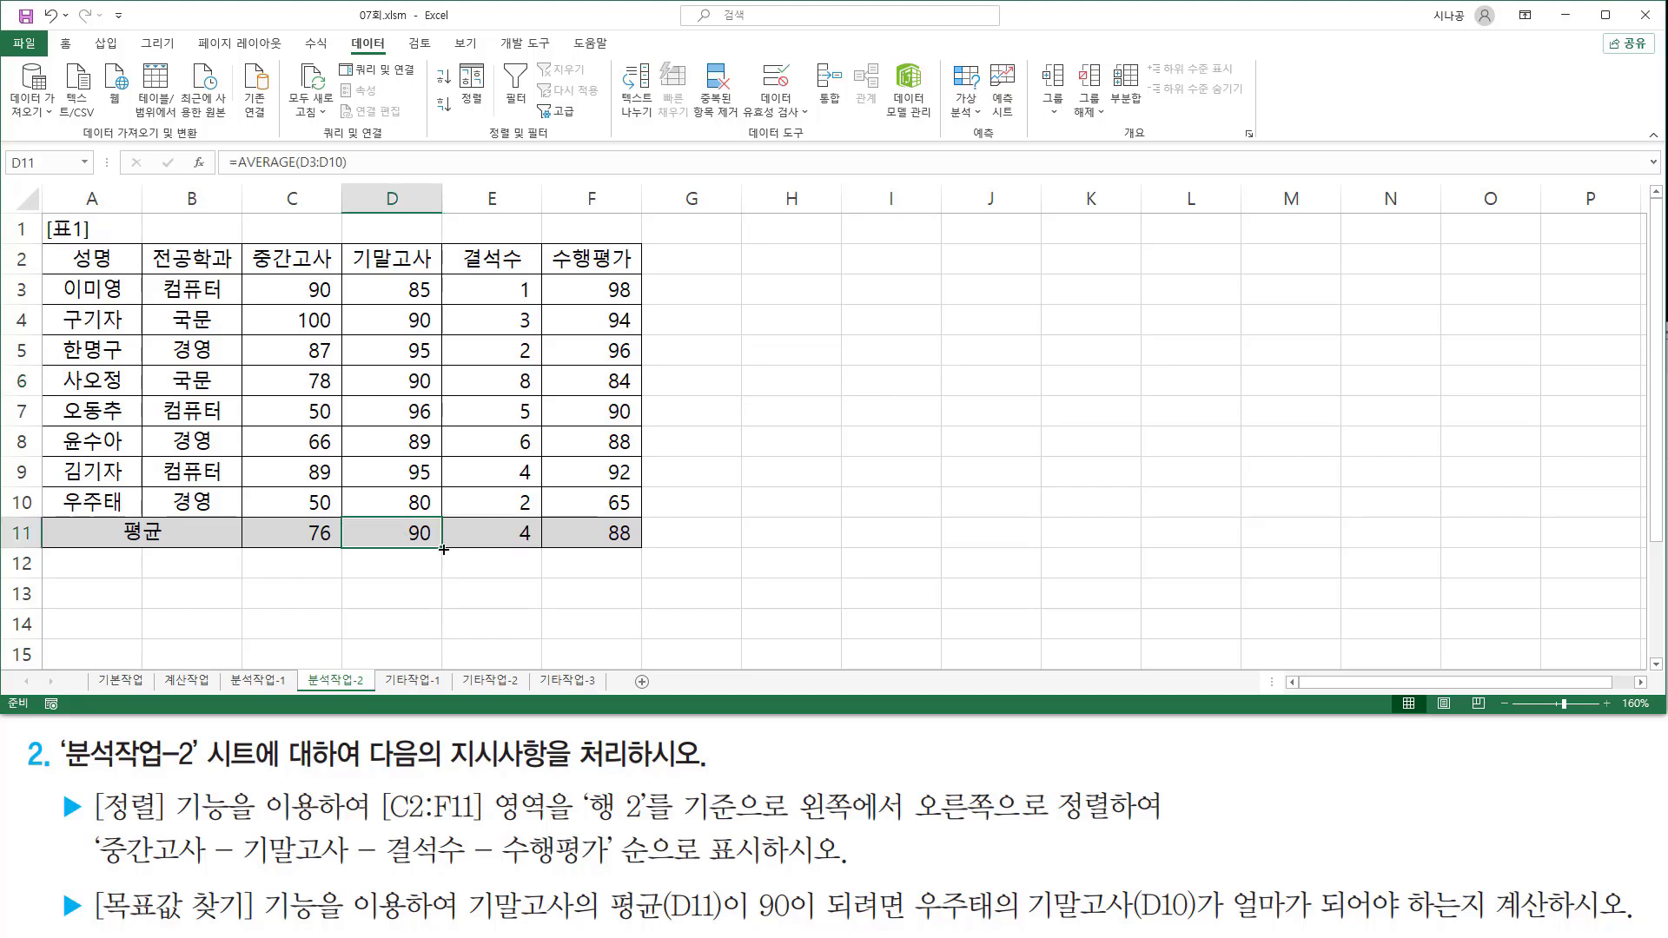
key("ctrl+2")
left_click_drag(394, 521, 441, 548)
left_click_drag(401, 488, 440, 519)
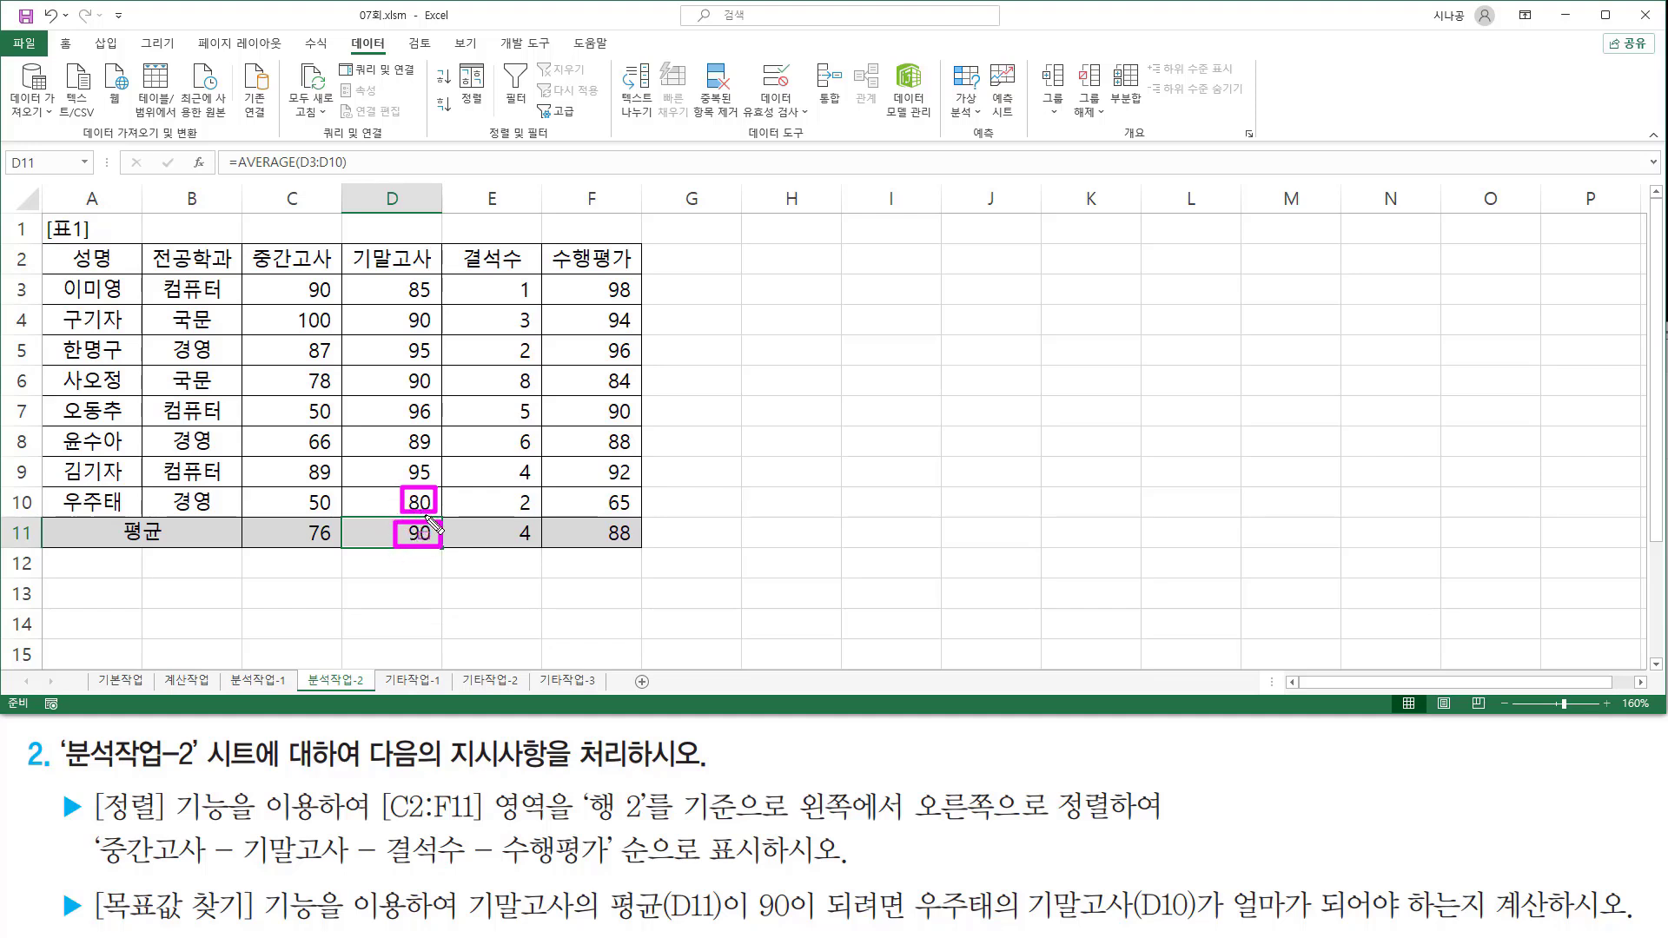
key("Escape")
left_click(779, 487)
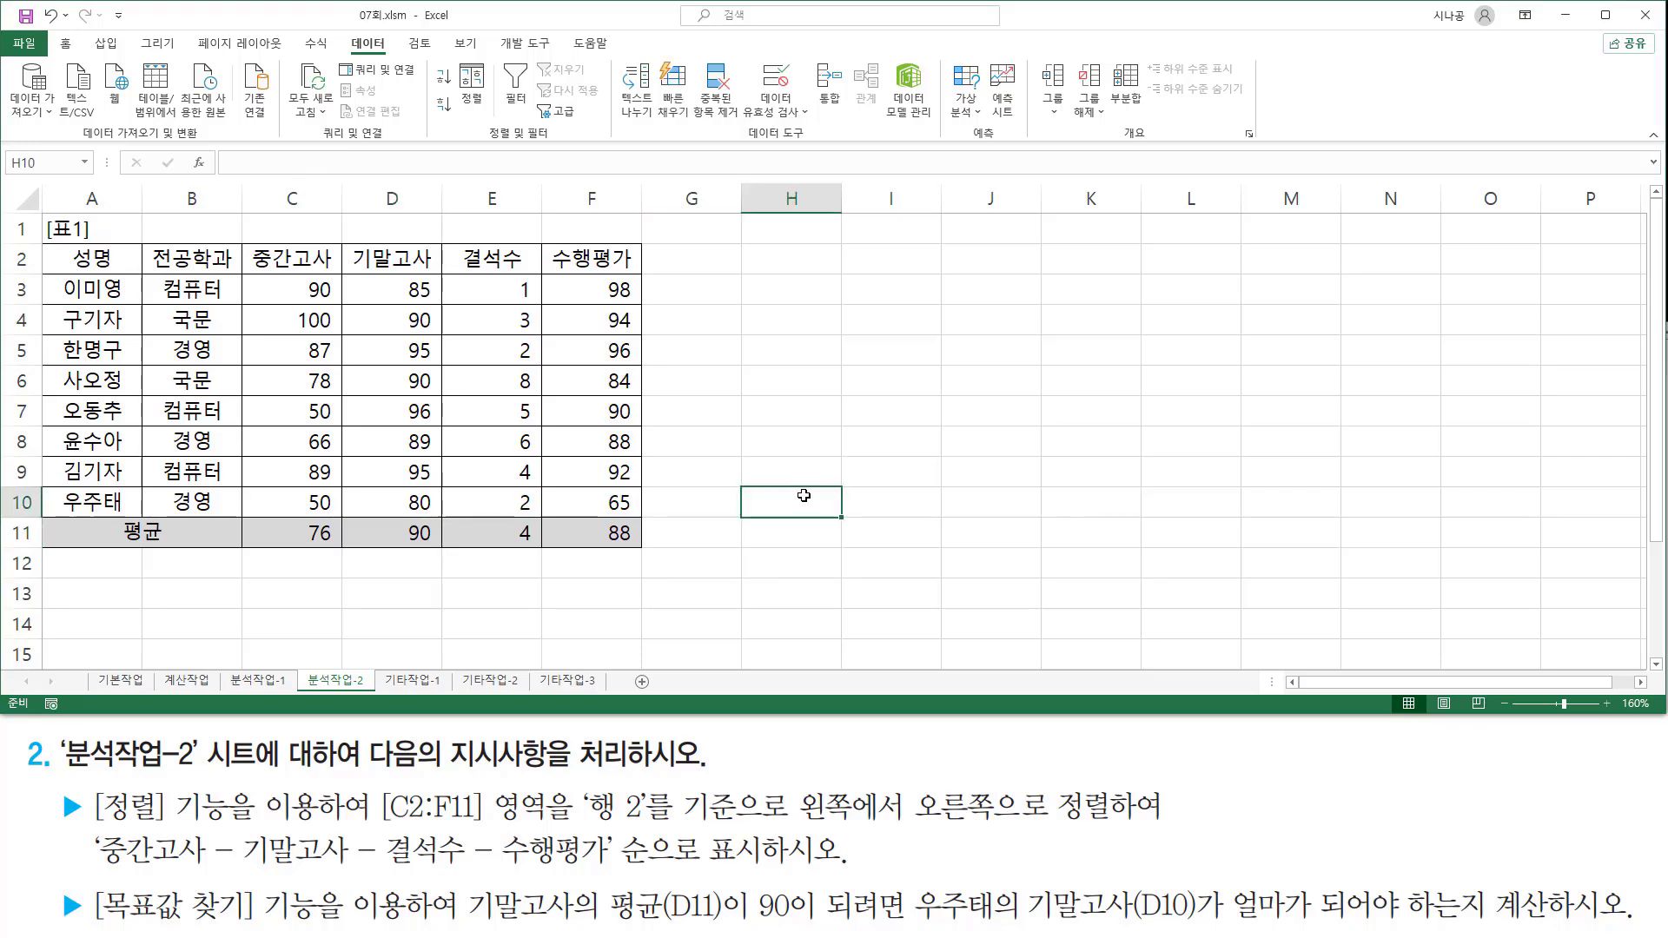